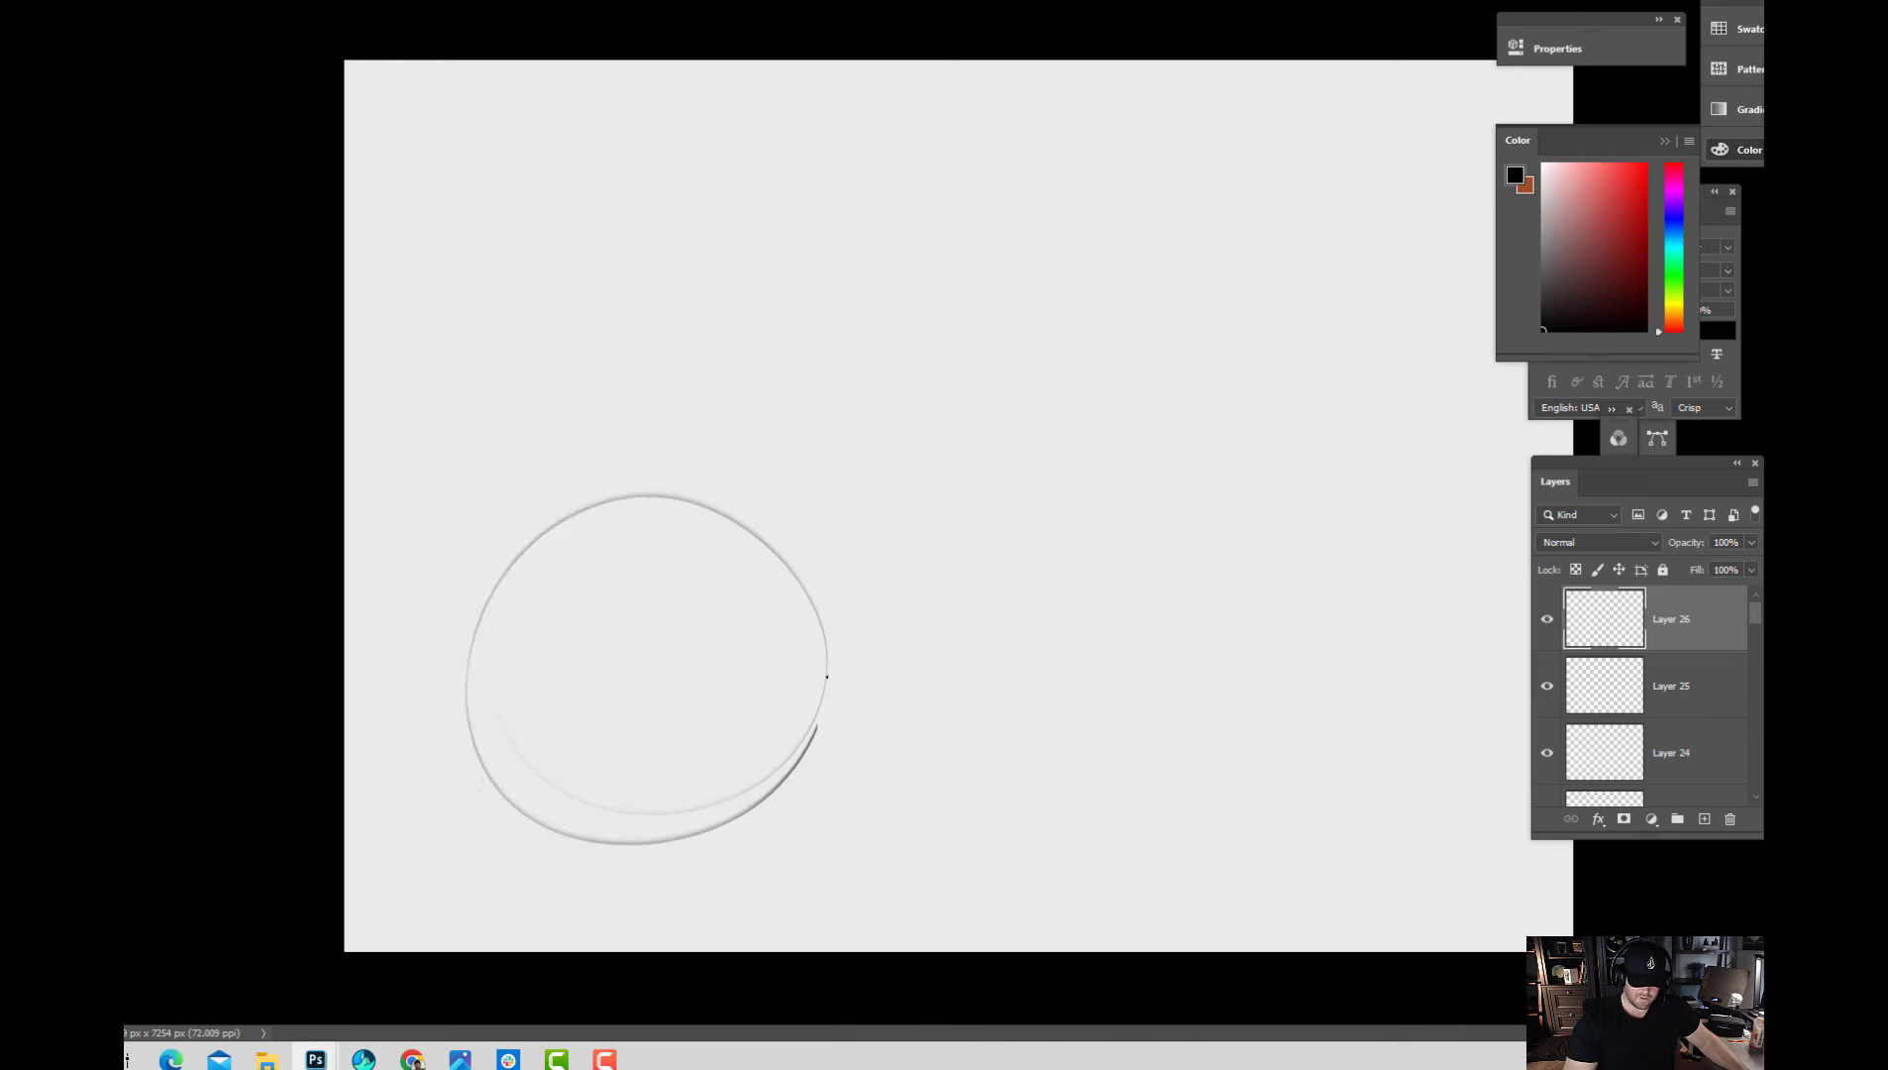
Sketch overlapping circles of different sizes in the left half of the canvas and wrap flowing contour curves around them.
{"action": "mouse_move", "coordinate": [464, 485]}
{"action": "left_mouse_down"}
{"action": "mouse_move", "coordinate": [659, 571]}
{"action": "mouse_move", "coordinate": [522, 443]}
{"action": "mouse_move", "coordinate": [596, 603]}
{"action": "mouse_move", "coordinate": [557, 437]}
{"action": "mouse_move", "coordinate": [651, 596]}
{"action": "left_mouse_up"}
{"action": "mouse_move", "coordinate": [622, 345]}
{"action": "left_mouse_down"}
{"action": "mouse_move", "coordinate": [683, 335]}
{"action": "mouse_move", "coordinate": [654, 299]}
{"action": "left_mouse_up"}
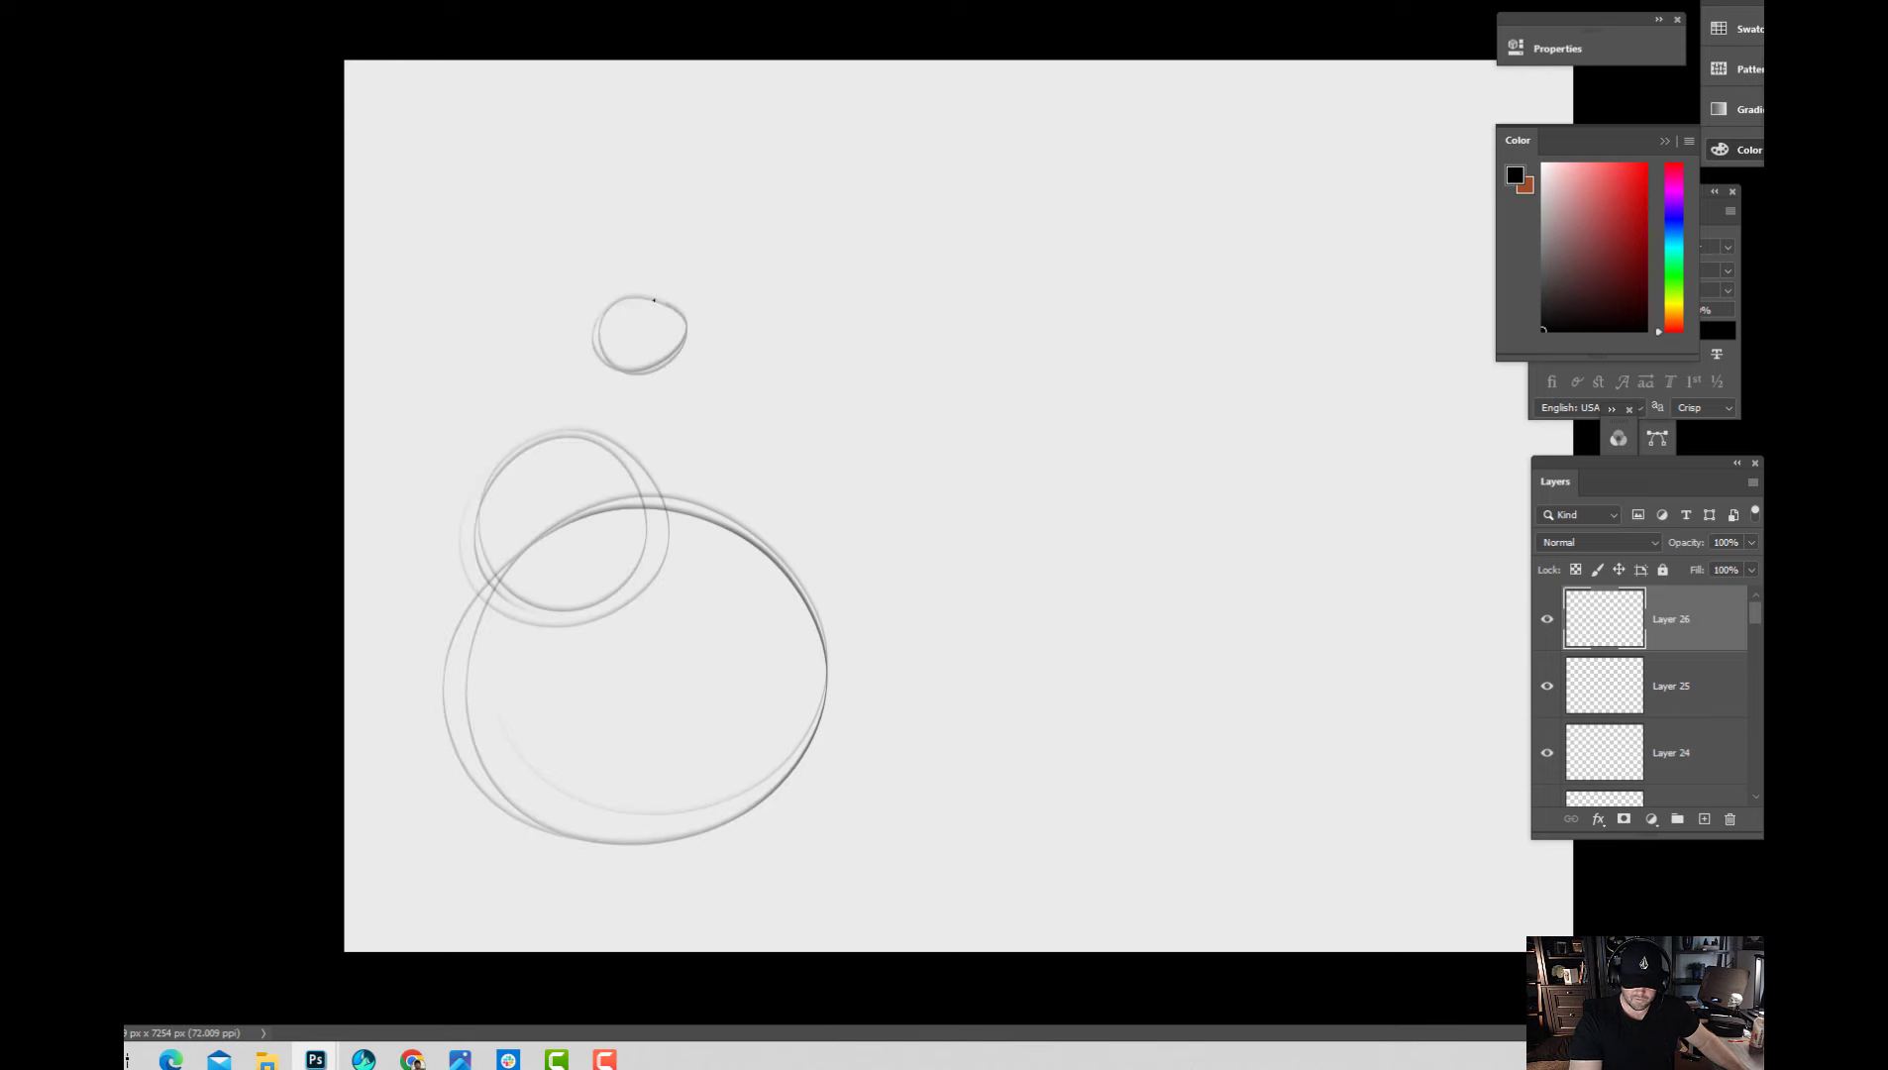
{"action": "mouse_move", "coordinate": [768, 235]}
{"action": "left_mouse_down"}
{"action": "mouse_move", "coordinate": [472, 484]}
{"action": "mouse_move", "coordinate": [599, 844]}
{"action": "left_mouse_up"}
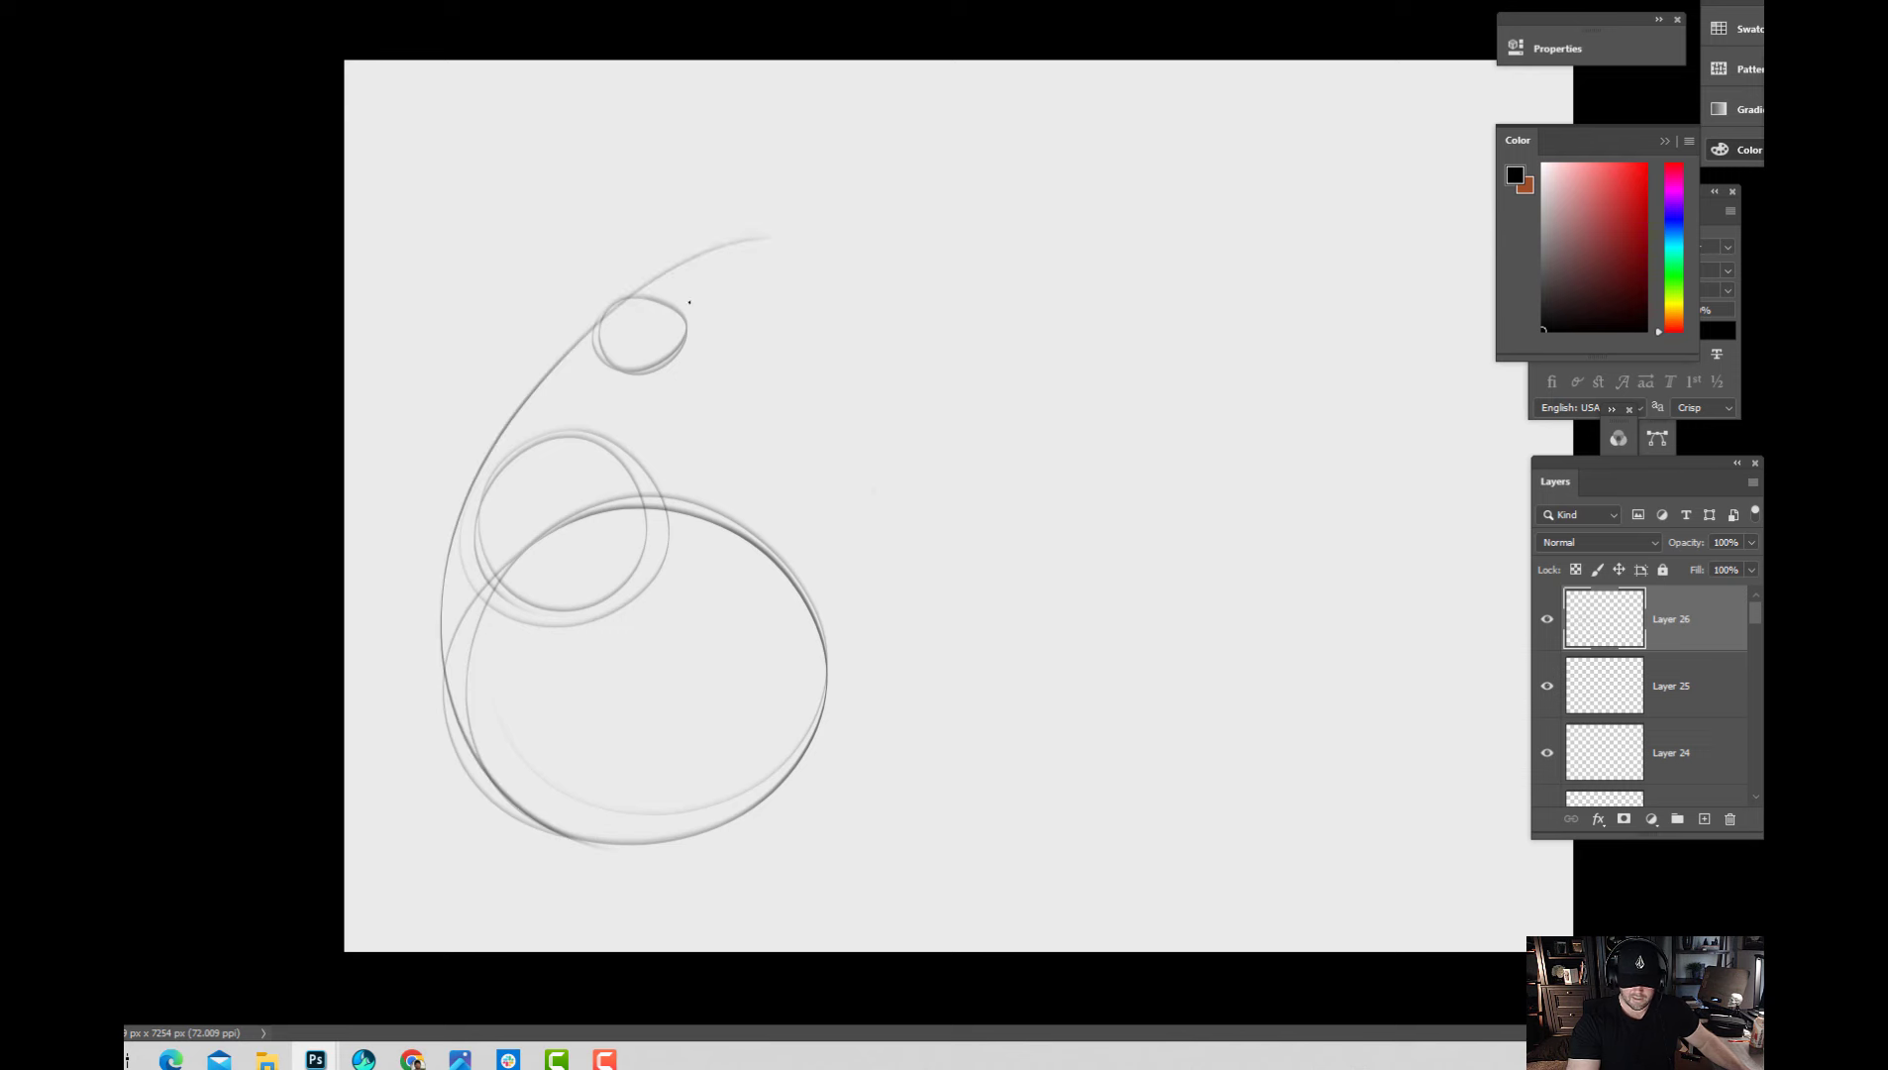
{"action": "left_click_drag", "start_coordinate": [773, 266], "coordinate": [1070, 606]}
{"action": "left_click_drag", "start_coordinate": [452, 704], "coordinate": [679, 933]}
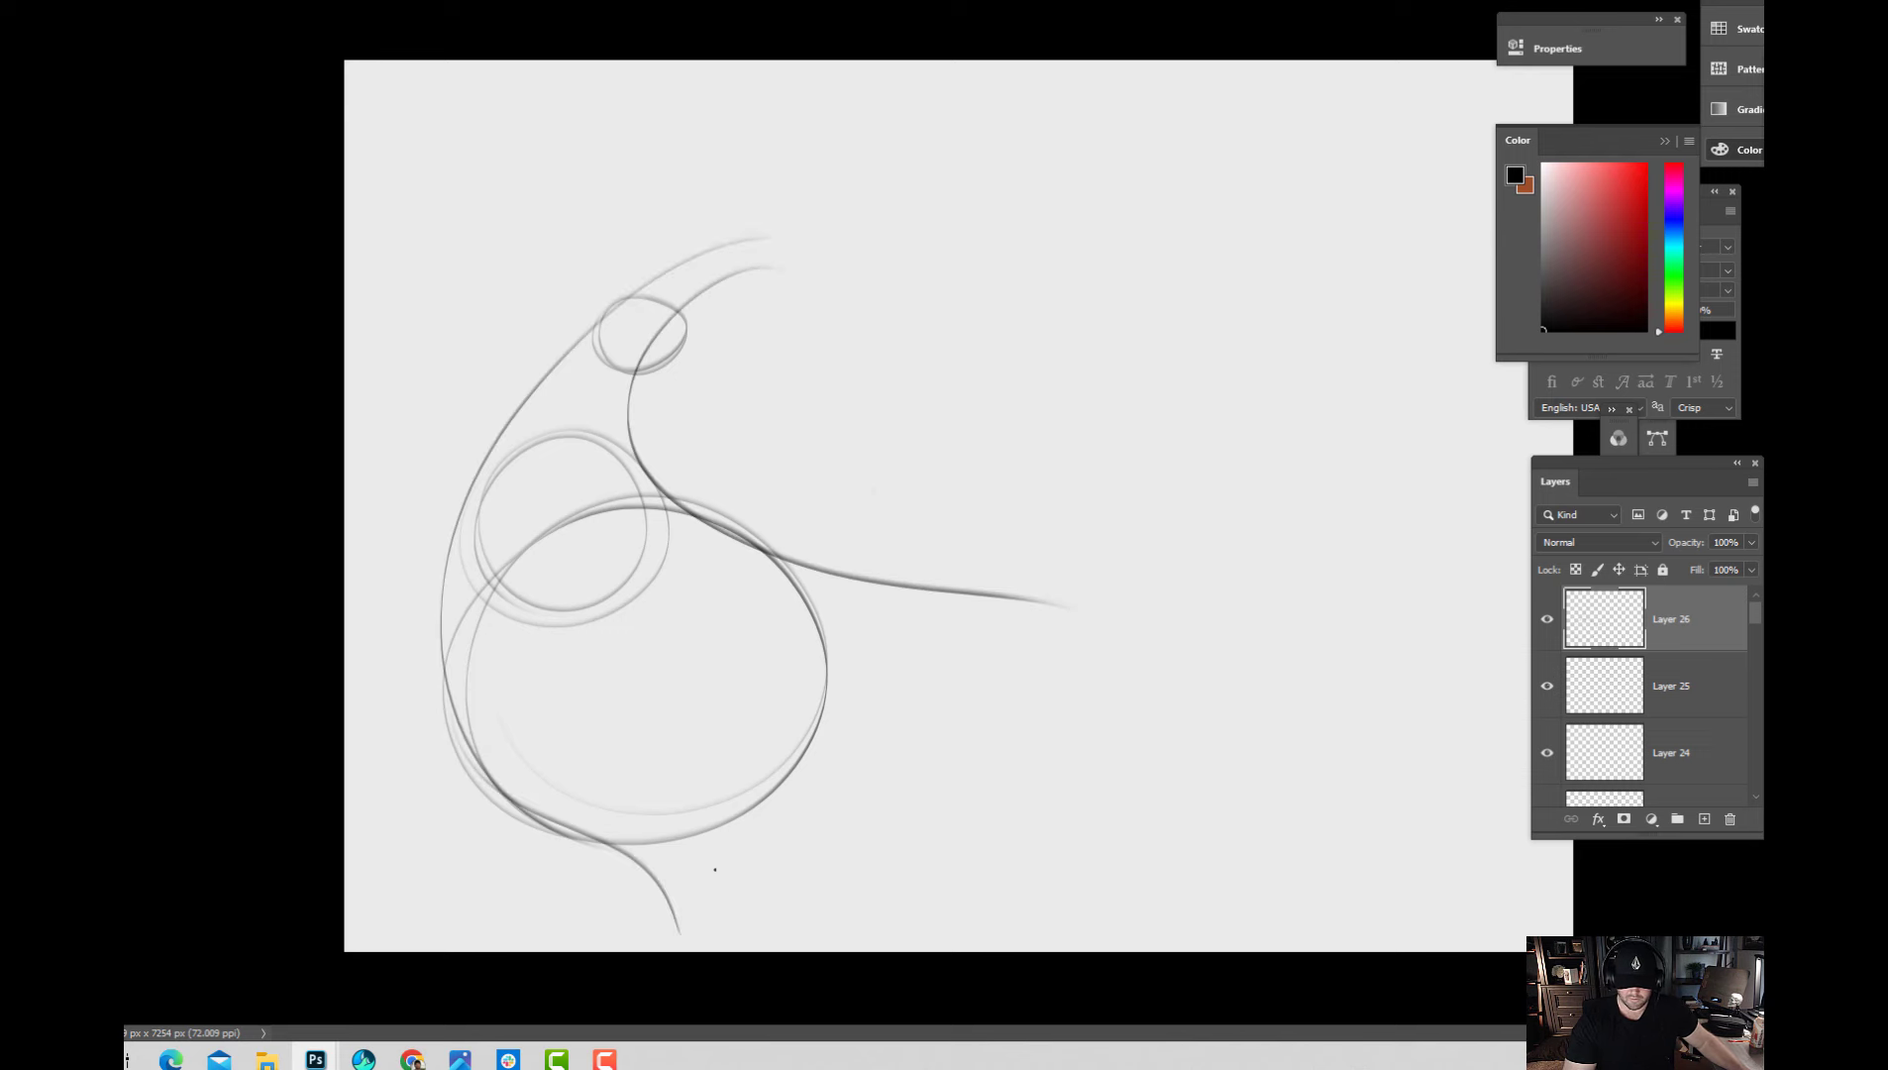
{"action": "mouse_move", "coordinate": [684, 748]}
{"action": "left_mouse_down"}
{"action": "mouse_move", "coordinate": [1040, 634]}
{"action": "mouse_move", "coordinate": [971, 822]}
{"action": "mouse_move", "coordinate": [923, 866]}
{"action": "left_mouse_up"}
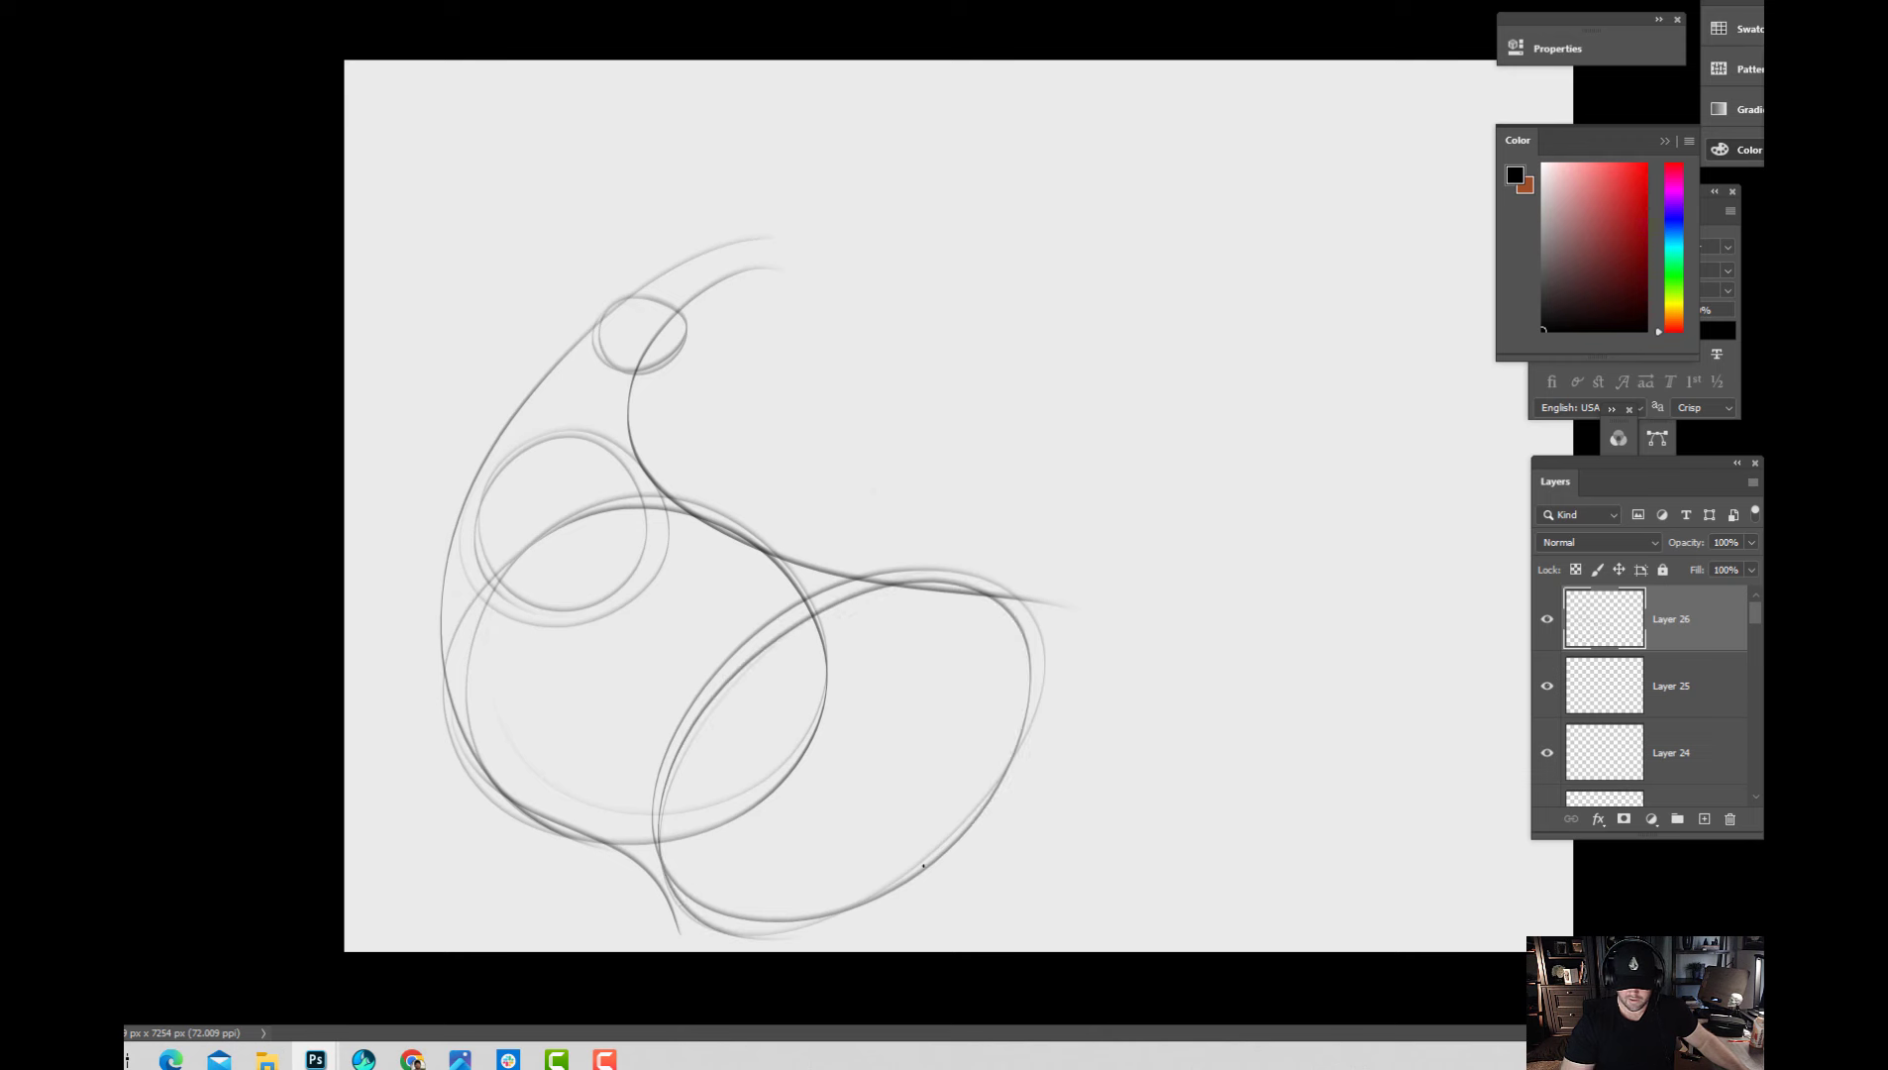
Add long sweeping curves and large open loops across the centre, lower right and upper left of the canvas.
{"action": "mouse_move", "coordinate": [693, 440]}
{"action": "left_mouse_down"}
{"action": "mouse_move", "coordinate": [1091, 542]}
{"action": "mouse_move", "coordinate": [1339, 735]}
{"action": "left_mouse_up"}
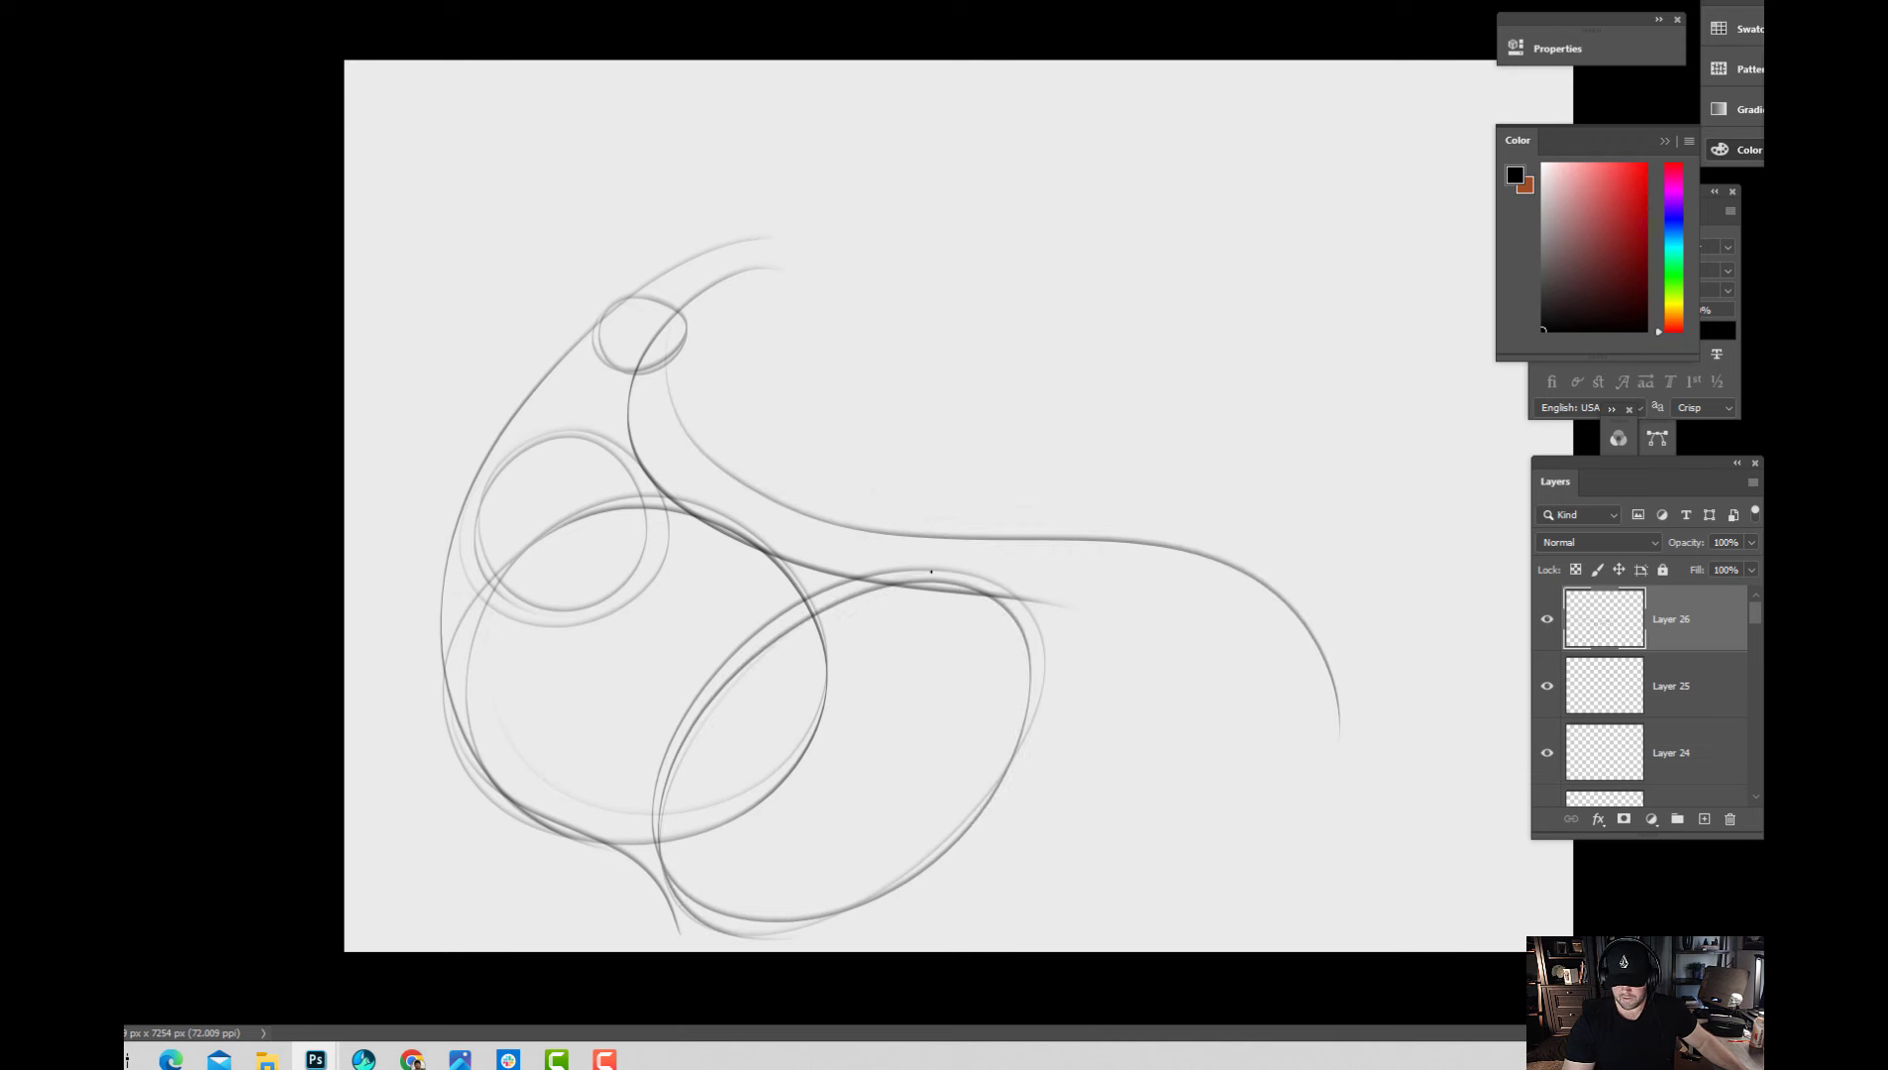
{"action": "mouse_move", "coordinate": [916, 519]}
{"action": "left_mouse_down"}
{"action": "mouse_move", "coordinate": [1353, 778]}
{"action": "mouse_move", "coordinate": [1246, 868]}
{"action": "left_mouse_up"}
{"action": "mouse_move", "coordinate": [1371, 738]}
{"action": "left_mouse_down"}
{"action": "mouse_move", "coordinate": [1166, 869]}
{"action": "mouse_move", "coordinate": [852, 650]}
{"action": "mouse_move", "coordinate": [970, 264]}
{"action": "mouse_move", "coordinate": [798, 302]}
{"action": "left_mouse_up"}
{"action": "mouse_move", "coordinate": [921, 260]}
{"action": "left_mouse_down"}
{"action": "mouse_move", "coordinate": [677, 393]}
{"action": "mouse_move", "coordinate": [485, 256]}
{"action": "mouse_move", "coordinate": [783, 101]}
{"action": "left_mouse_up"}
{"action": "mouse_move", "coordinate": [503, 290]}
{"action": "left_mouse_down"}
{"action": "mouse_move", "coordinate": [749, 123]}
{"action": "mouse_move", "coordinate": [1403, 393]}
{"action": "mouse_move", "coordinate": [1189, 461]}
{"action": "left_mouse_up"}
Draw overlapping circles and a loop in the upper right, with S-curves flowing down to the canvas's lower right corner.
{"action": "mouse_move", "coordinate": [1377, 327]}
{"action": "left_mouse_down"}
{"action": "mouse_move", "coordinate": [1154, 387]}
{"action": "mouse_move", "coordinate": [1366, 416]}
{"action": "left_mouse_up"}
{"action": "mouse_move", "coordinate": [1228, 240]}
{"action": "left_mouse_down"}
{"action": "mouse_move", "coordinate": [1374, 327]}
{"action": "mouse_move", "coordinate": [1277, 158]}
{"action": "mouse_move", "coordinate": [1292, 210]}
{"action": "left_mouse_up"}
{"action": "mouse_move", "coordinate": [1256, 135]}
{"action": "left_mouse_down"}
{"action": "mouse_move", "coordinate": [1280, 194]}
{"action": "mouse_move", "coordinate": [1035, 579]}
{"action": "left_mouse_up"}
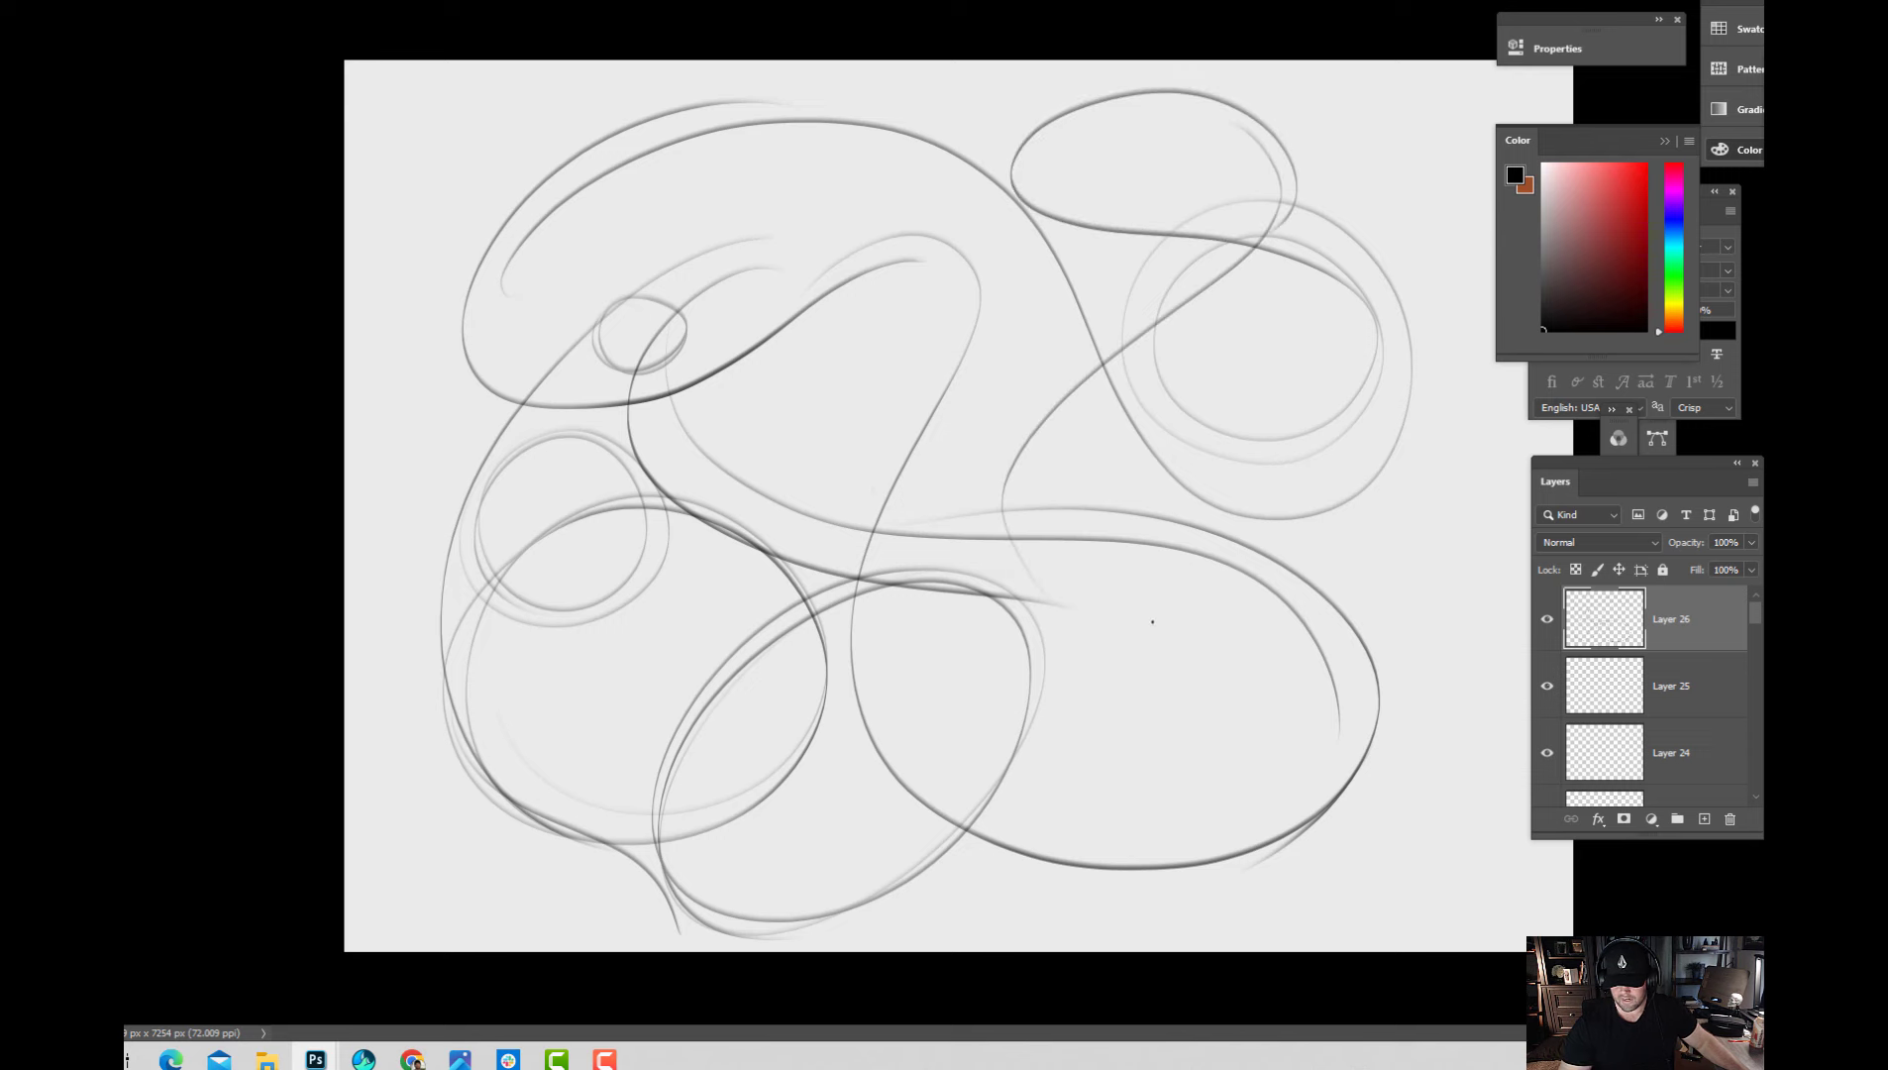
{"action": "mouse_move", "coordinate": [1272, 286]}
{"action": "left_mouse_down"}
{"action": "mouse_move", "coordinate": [1040, 634]}
{"action": "mouse_move", "coordinate": [1278, 691]}
{"action": "left_mouse_up"}
{"action": "mouse_move", "coordinate": [1020, 549]}
{"action": "left_mouse_down"}
{"action": "mouse_move", "coordinate": [1177, 670]}
{"action": "mouse_move", "coordinate": [1496, 796]}
{"action": "mouse_move", "coordinate": [1426, 907]}
{"action": "left_mouse_up"}
{"action": "key", "text": "ctrl+minus"}
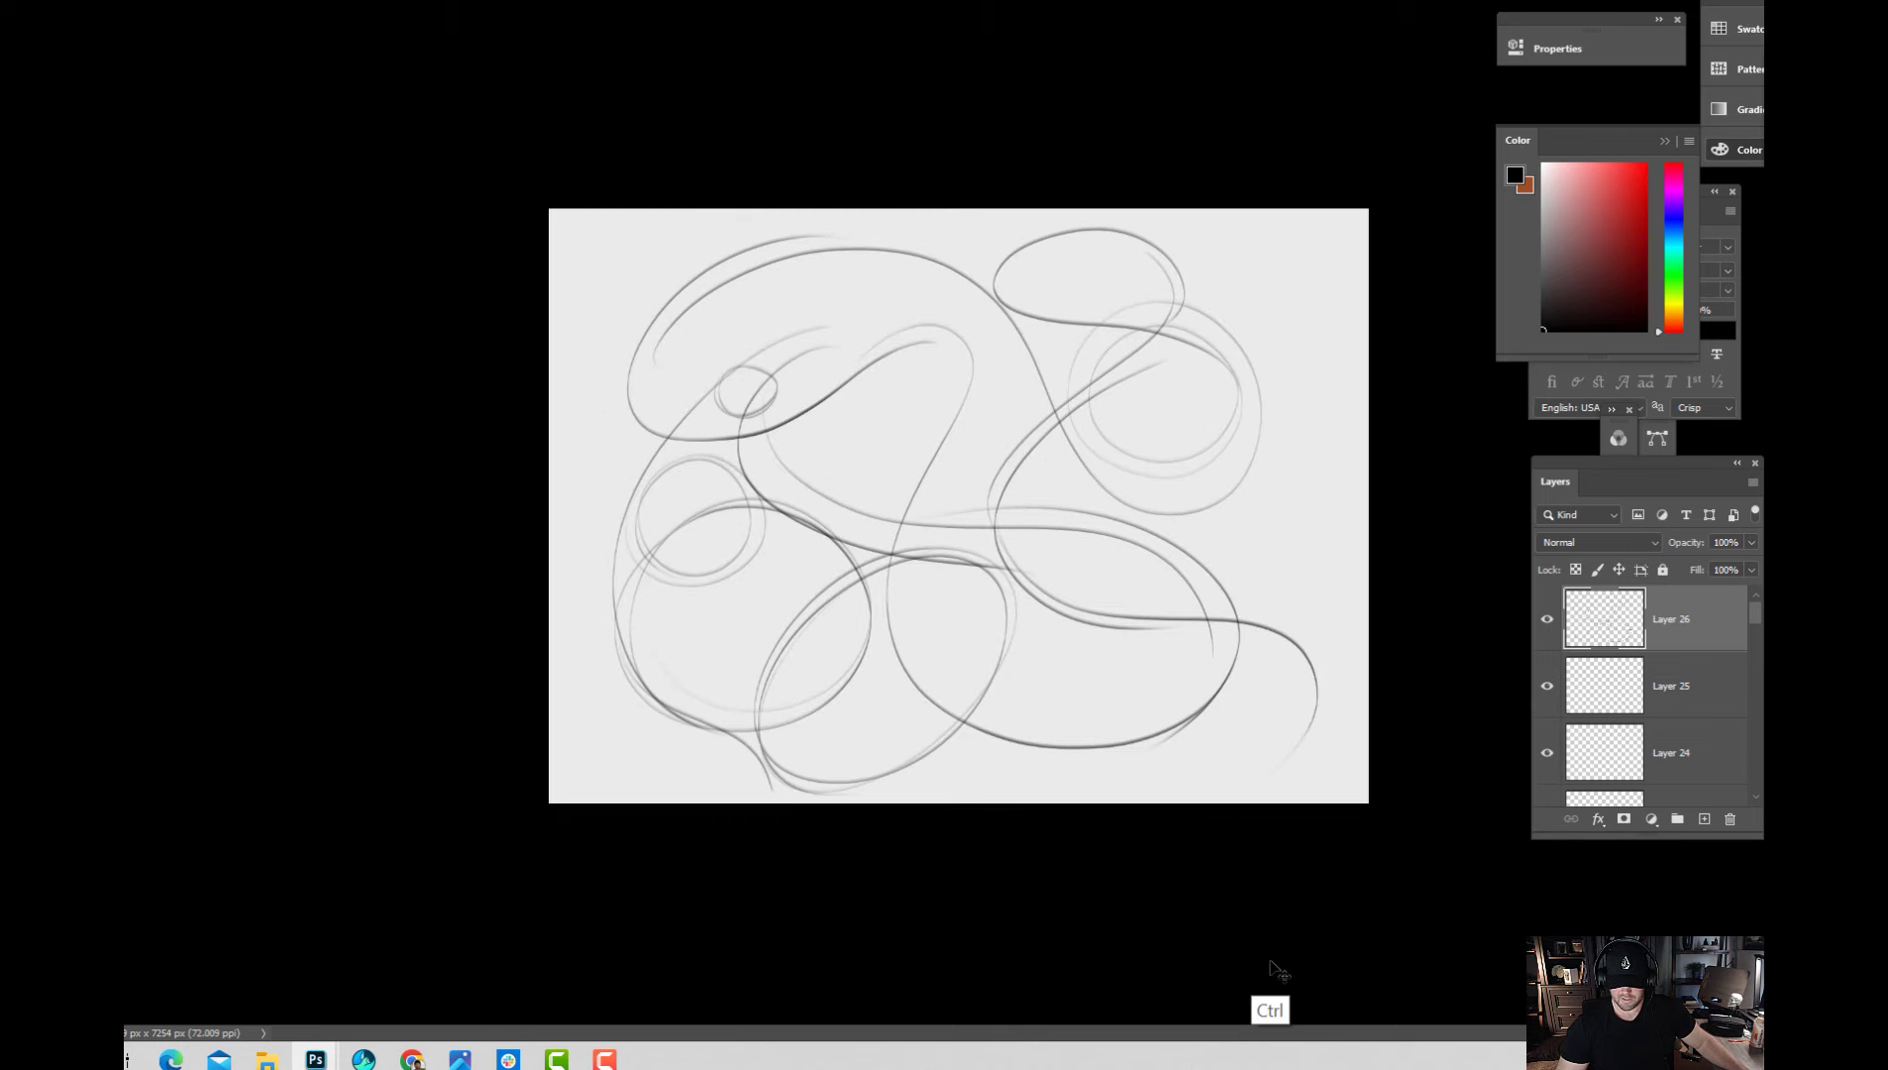
{"action": "key", "text": "ctrl+plus"}
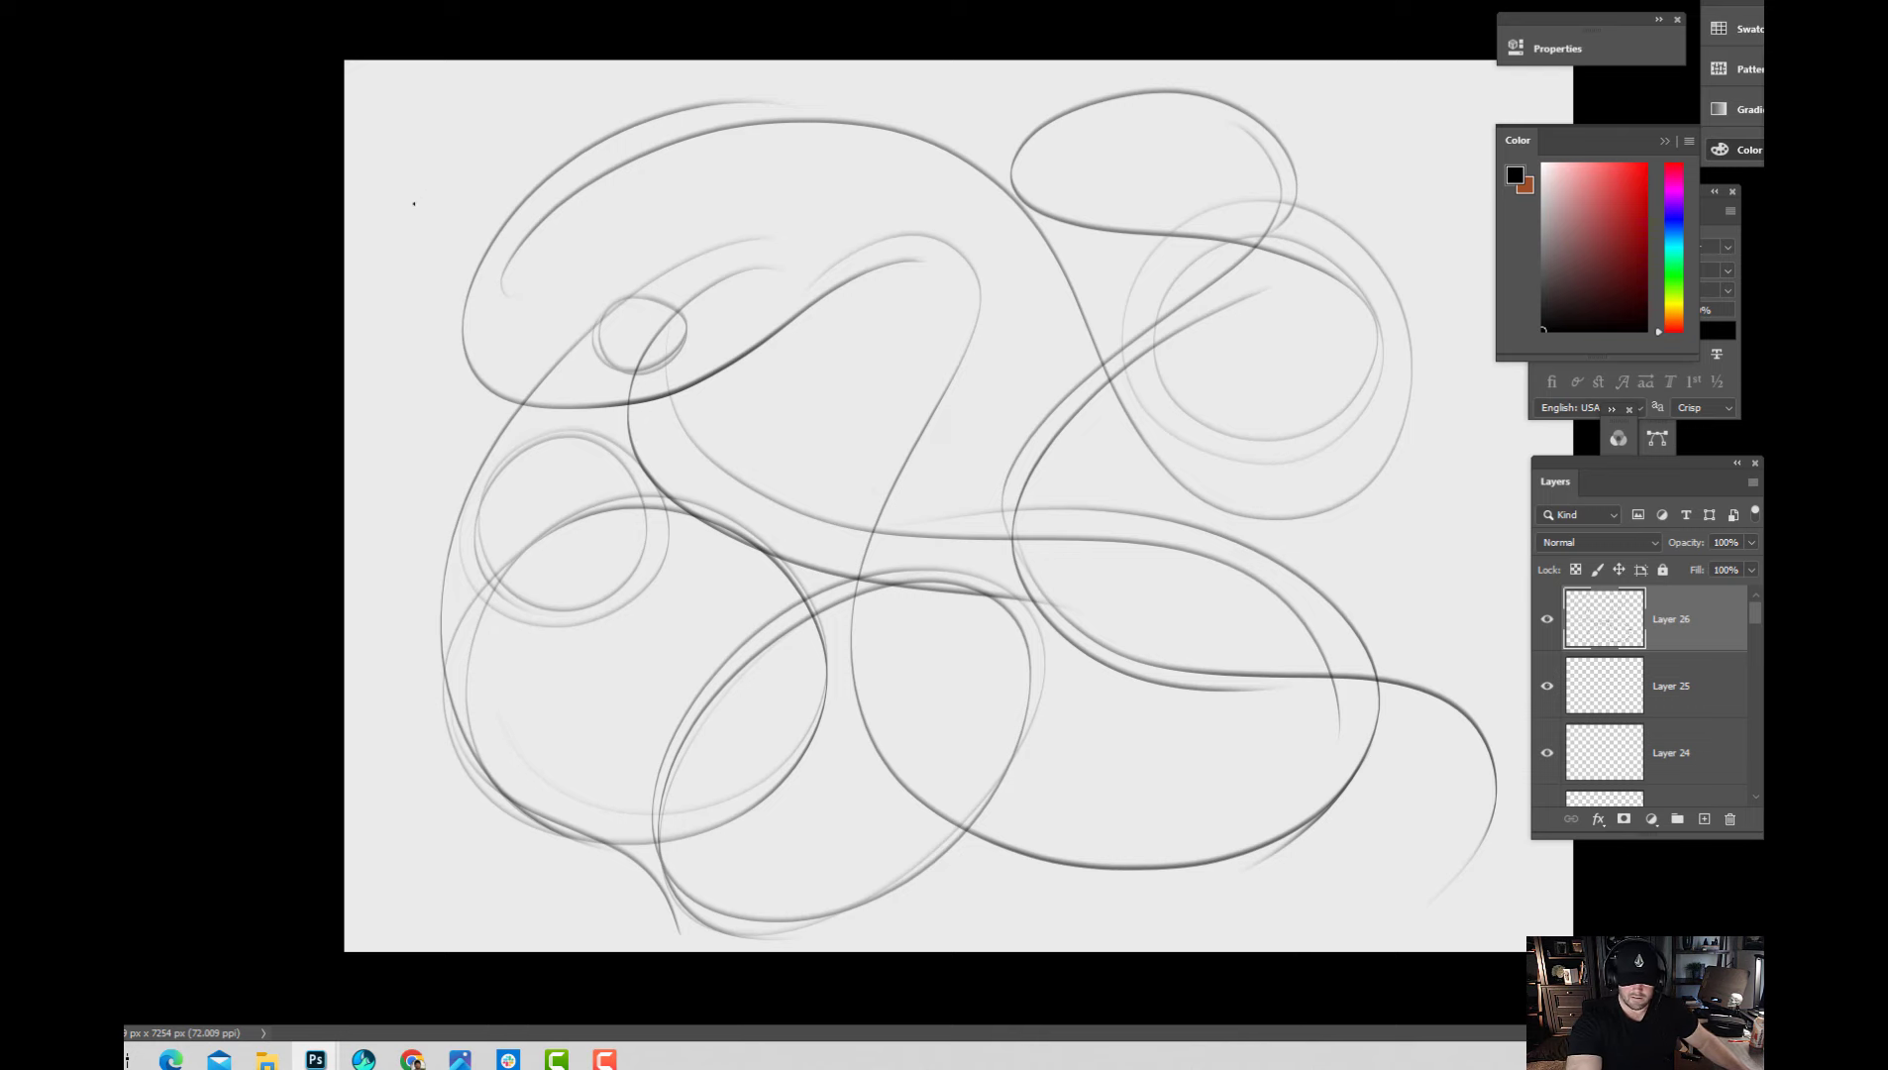
Draw a short arc and long parallel diagonals in the upper left, plus an inward circular spiral at the upper centre.
{"action": "mouse_move", "coordinate": [384, 334]}
{"action": "left_mouse_down"}
{"action": "mouse_move", "coordinate": [406, 129]}
{"action": "mouse_move", "coordinate": [835, 498]}
{"action": "left_mouse_up"}
{"action": "left_click_drag", "start_coordinate": [427, 119], "coordinate": [905, 513]}
{"action": "mouse_move", "coordinate": [610, 274]}
{"action": "left_mouse_down"}
{"action": "mouse_move", "coordinate": [721, 376]}
{"action": "mouse_move", "coordinate": [1070, 364]}
{"action": "left_mouse_up"}
{"action": "mouse_move", "coordinate": [761, 382]}
{"action": "left_mouse_down"}
{"action": "mouse_move", "coordinate": [1073, 320]}
{"action": "mouse_move", "coordinate": [886, 132]}
{"action": "mouse_move", "coordinate": [761, 385]}
{"action": "mouse_move", "coordinate": [1049, 291]}
{"action": "mouse_move", "coordinate": [868, 160]}
{"action": "mouse_move", "coordinate": [880, 404]}
{"action": "mouse_move", "coordinate": [988, 191]}
{"action": "mouse_move", "coordinate": [792, 342]}
{"action": "mouse_move", "coordinate": [1006, 292]}
{"action": "mouse_move", "coordinate": [842, 259]}
{"action": "mouse_move", "coordinate": [940, 325]}
{"action": "left_mouse_up"}
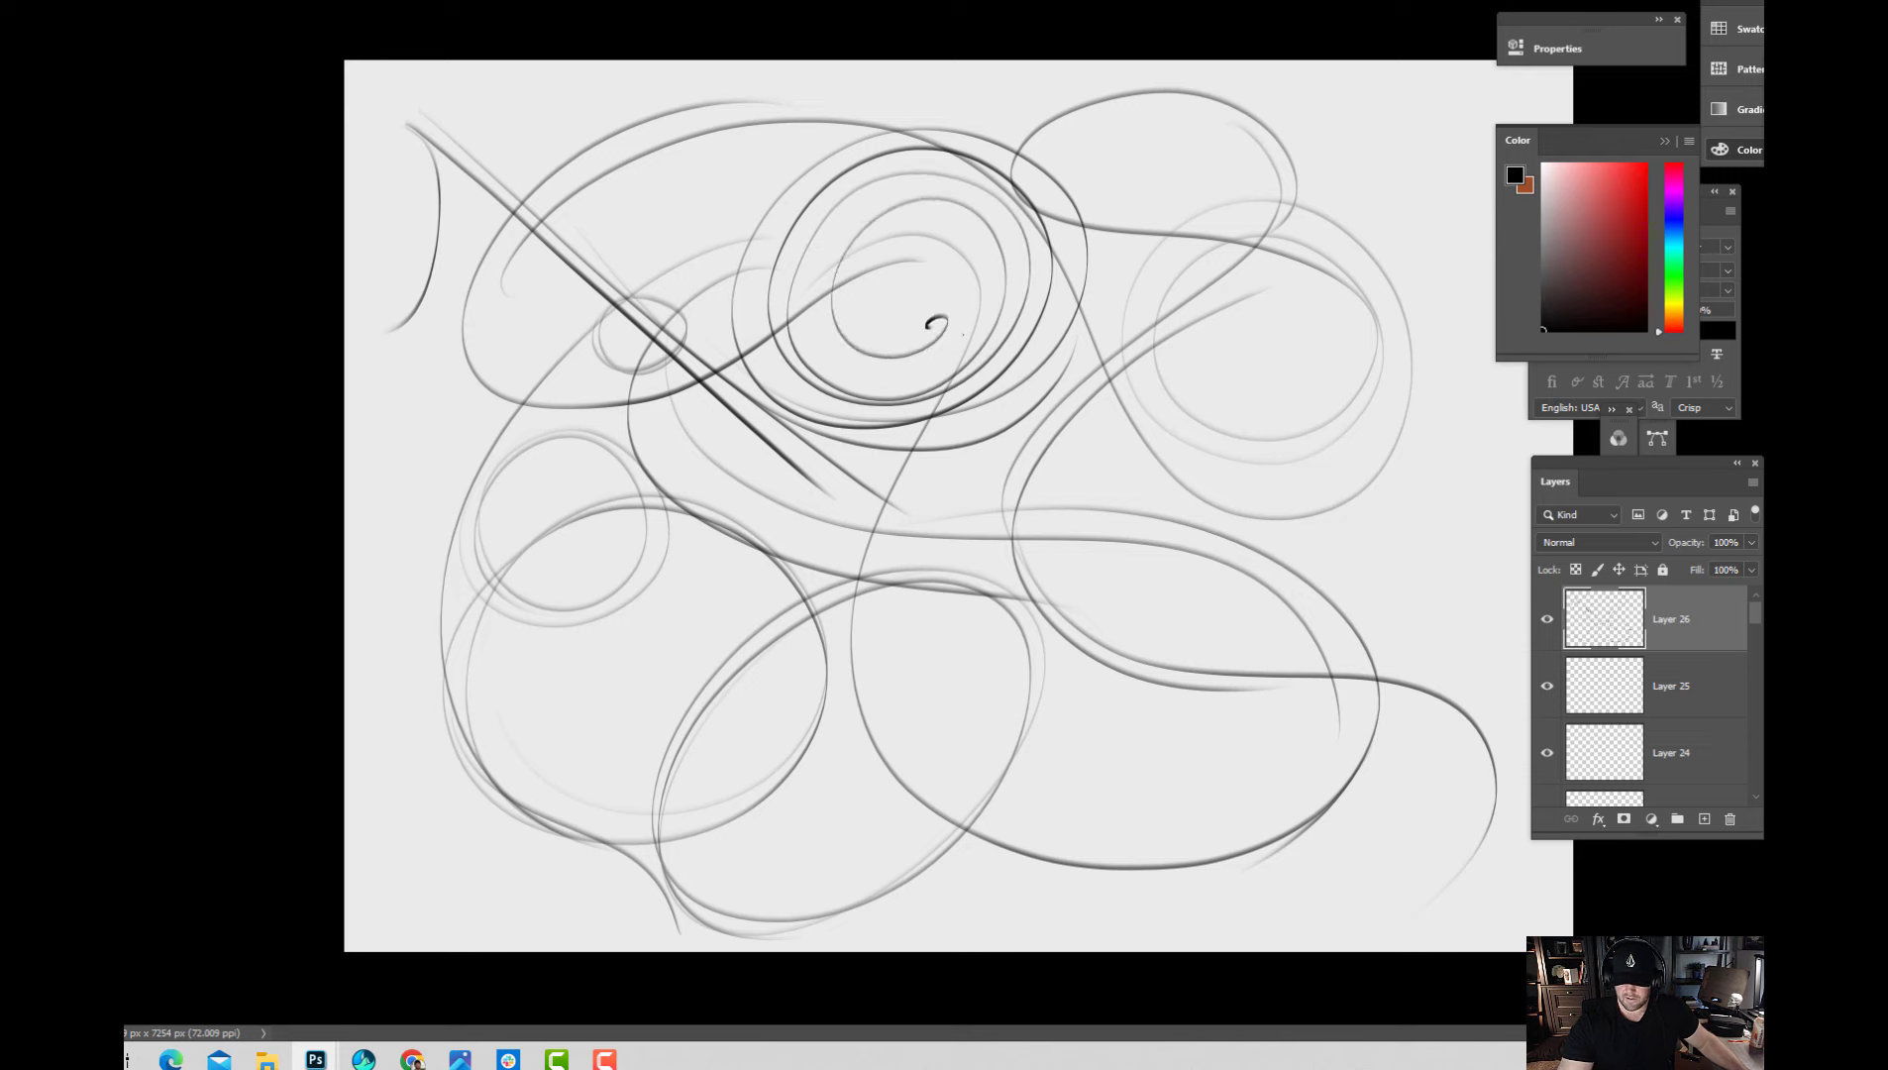
Sketch a bowl form with stacked rim ellipses, tapered sides and a curved base on the canvas's right side.
{"action": "mouse_move", "coordinate": [1258, 391]}
{"action": "left_mouse_down"}
{"action": "mouse_move", "coordinate": [1099, 436]}
{"action": "mouse_move", "coordinate": [1262, 408]}
{"action": "mouse_move", "coordinate": [1446, 436]}
{"action": "mouse_move", "coordinate": [1470, 482]}
{"action": "left_mouse_up"}
{"action": "left_click_drag", "start_coordinate": [1084, 437], "coordinate": [1144, 631]}
{"action": "mouse_move", "coordinate": [1109, 561]}
{"action": "left_mouse_down"}
{"action": "mouse_move", "coordinate": [1254, 638]}
{"action": "mouse_move", "coordinate": [1447, 533]}
{"action": "left_mouse_up"}
{"action": "left_click_drag", "start_coordinate": [1448, 432], "coordinate": [1449, 571]}
{"action": "key", "text": "ctrl+minus"}
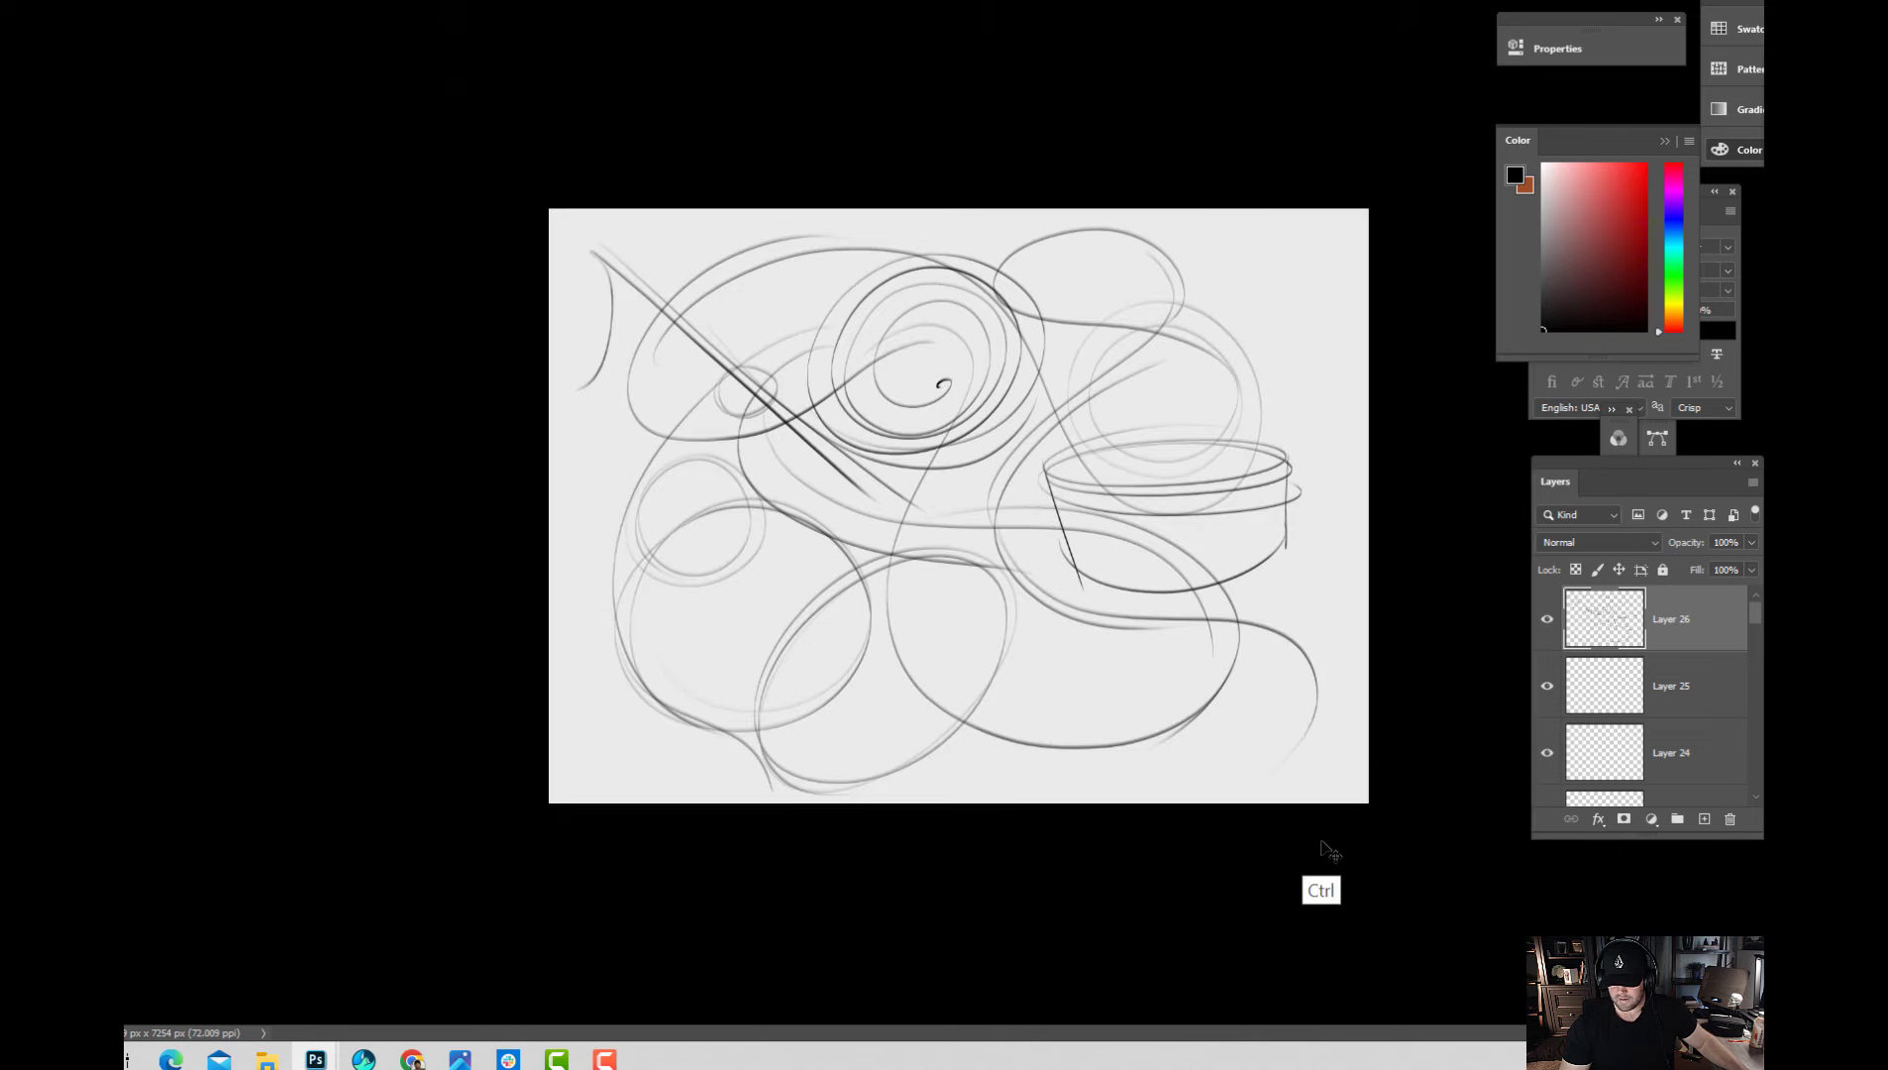
{"action": "key", "text": "ctrl+plus"}
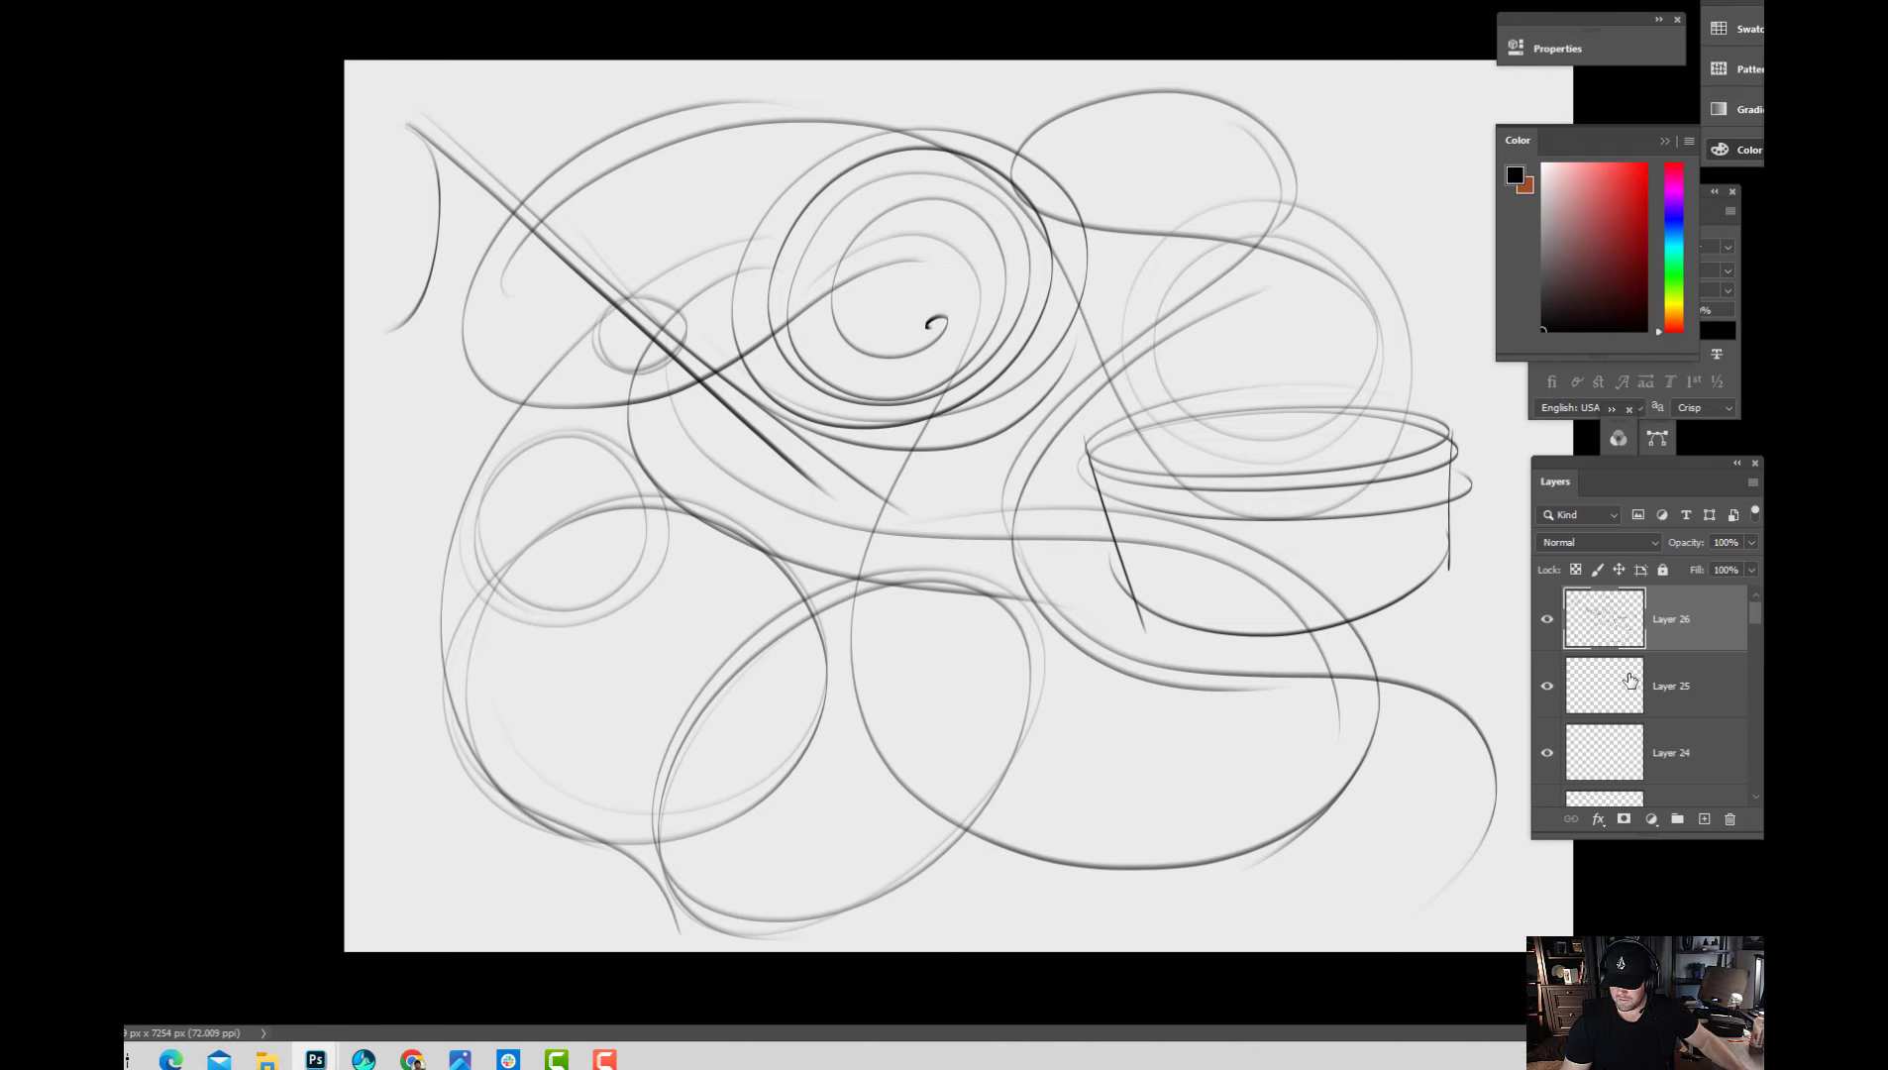
Hide Layer 26 and create a new empty layer above it for a fresh sketch.
{"action": "left_click", "coordinate": [1547, 618]}
{"action": "left_click", "coordinate": [1704, 818]}
{"action": "key", "text": "ctrl+minus"}
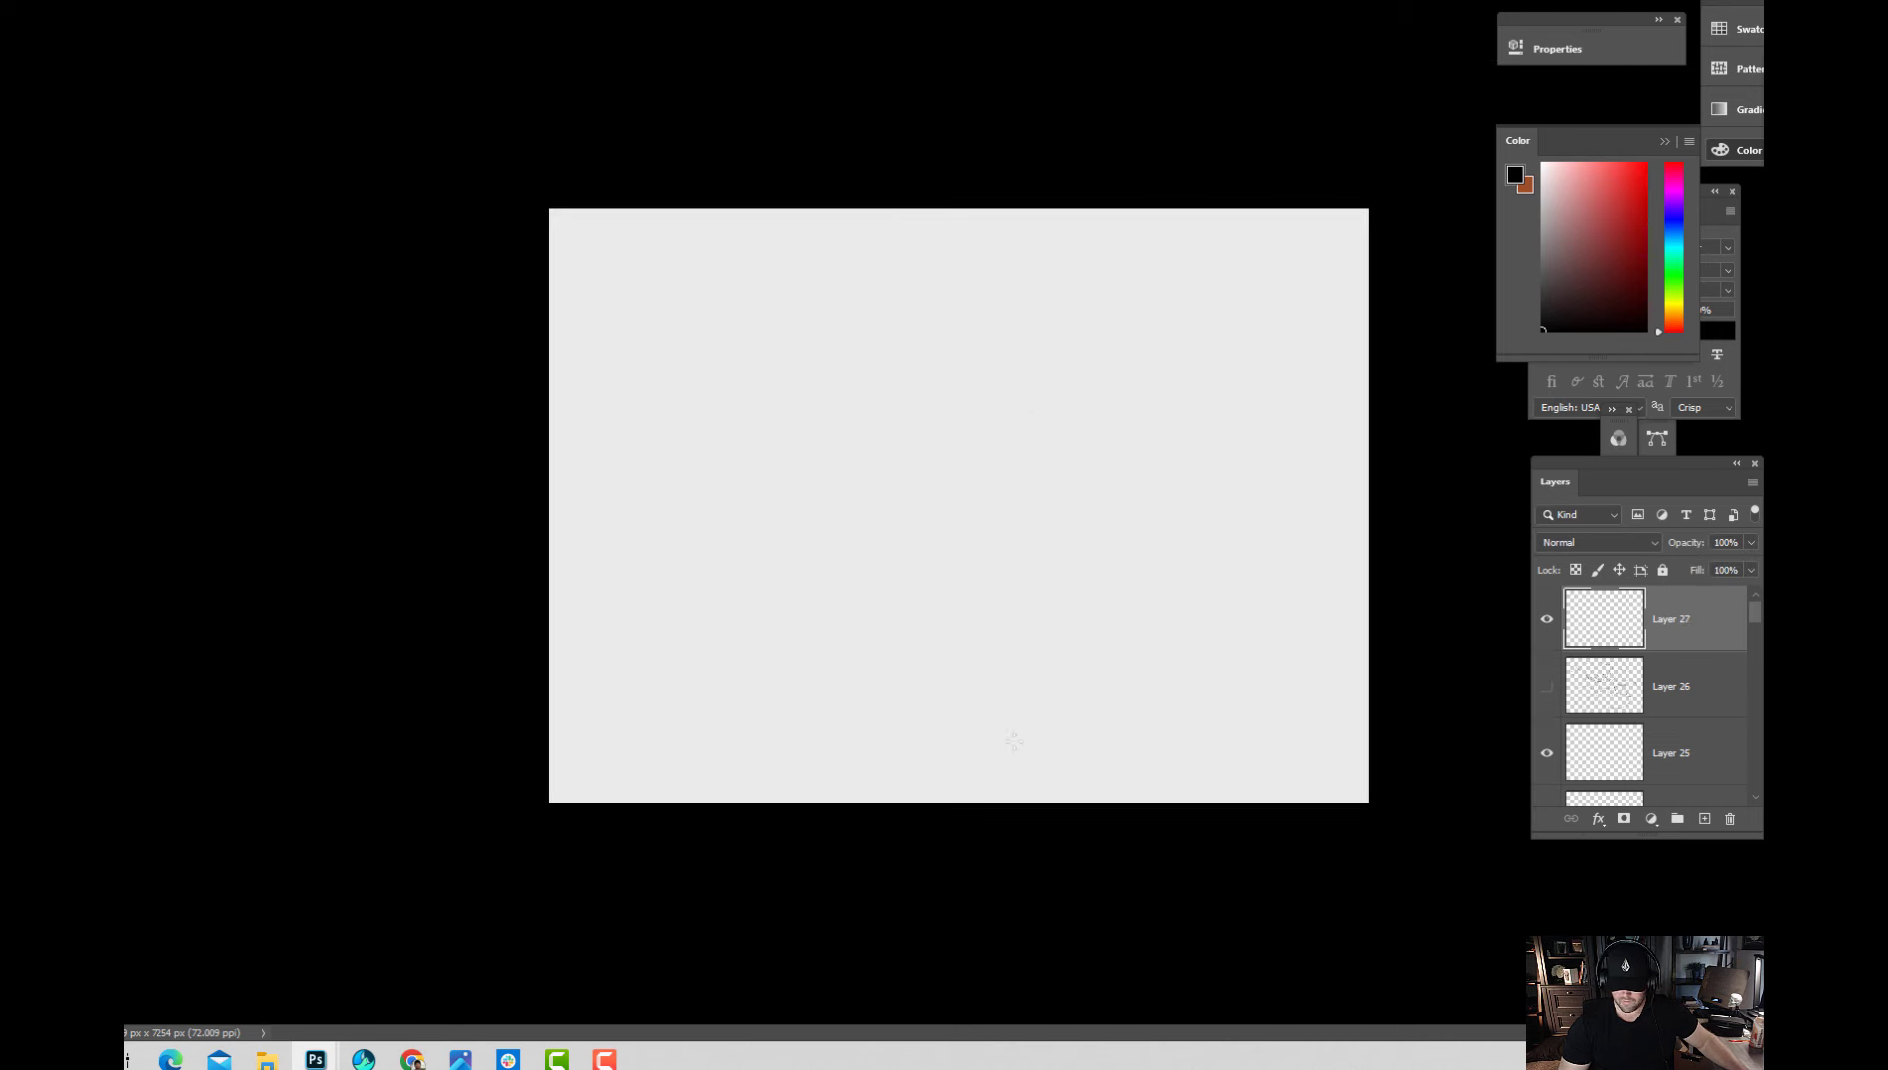
{"action": "key", "text": "ctrl+plus"}
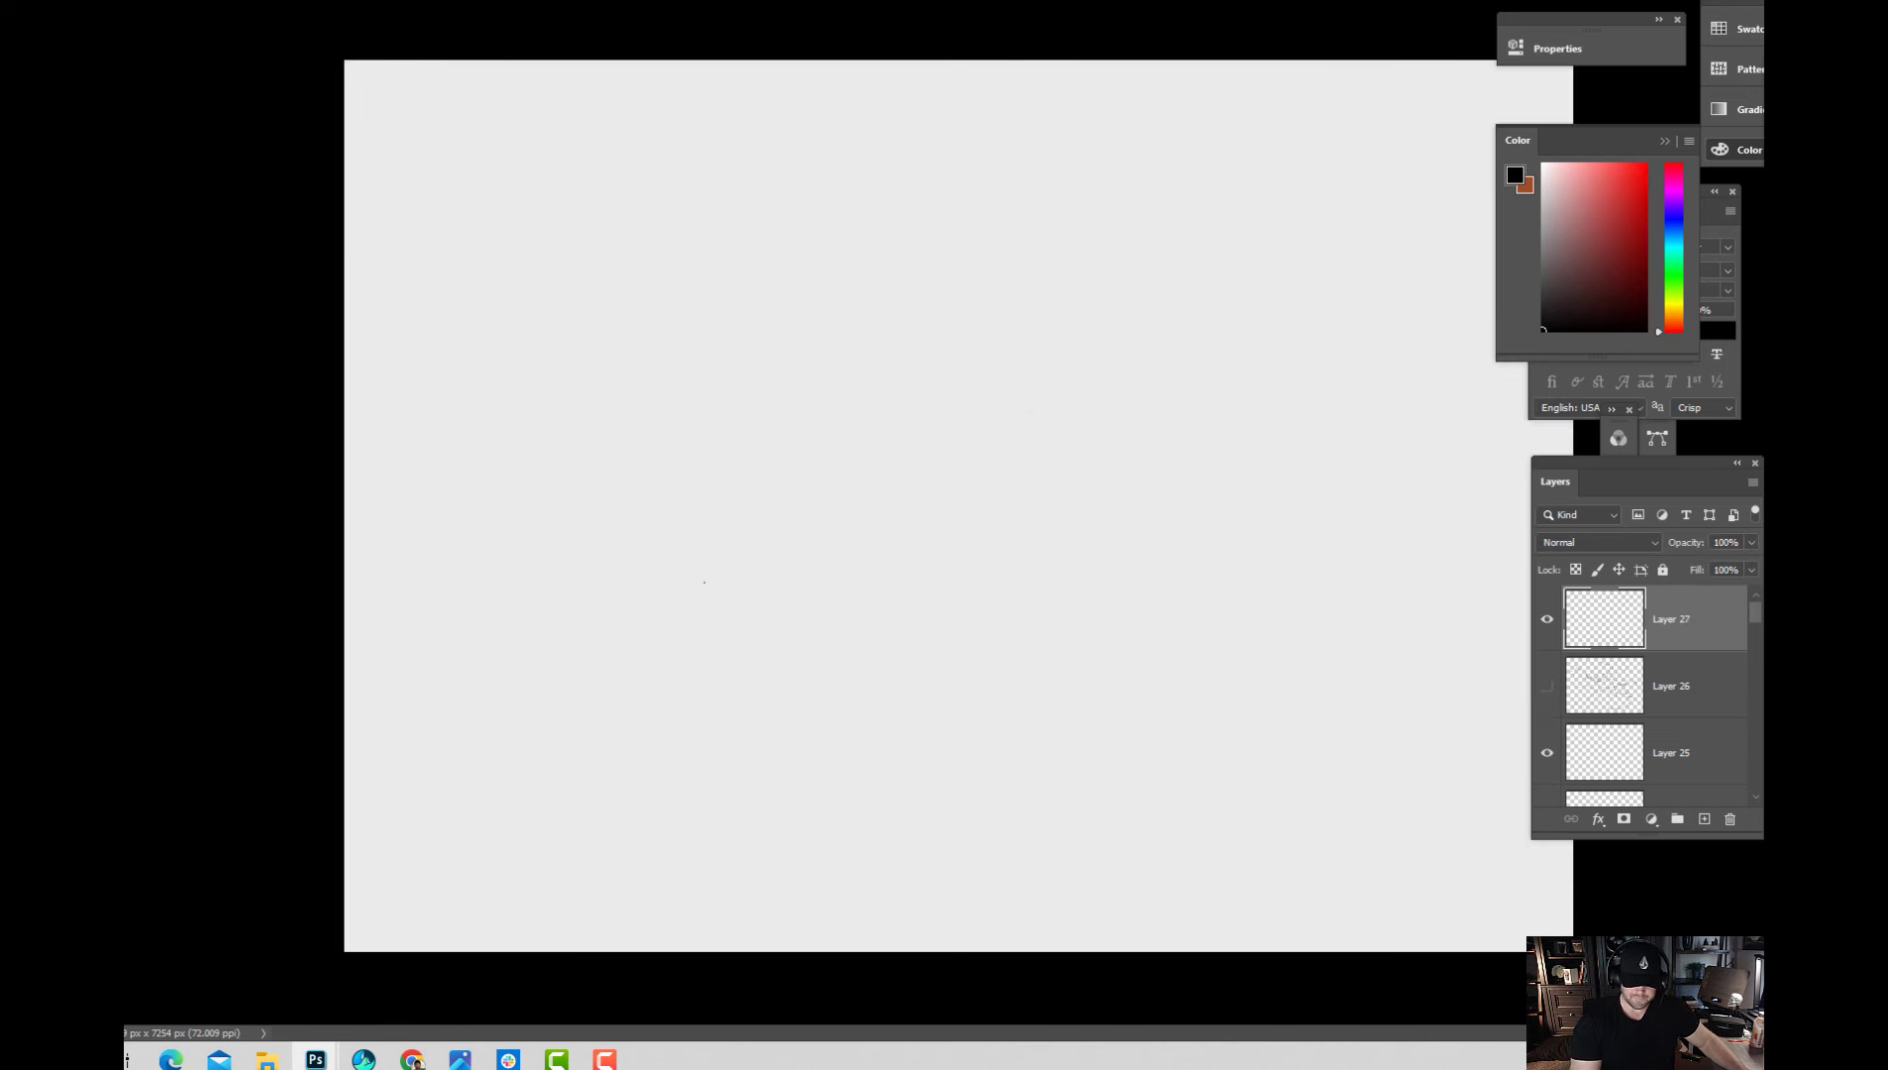
Sketch a wide tapered drum in perspective at the canvas's upper left, with an elliptical top, sides and curved base.
{"action": "mouse_move", "coordinate": [667, 472]}
{"action": "left_mouse_down"}
{"action": "mouse_move", "coordinate": [524, 426]}
{"action": "mouse_move", "coordinate": [555, 366]}
{"action": "mouse_move", "coordinate": [525, 446]}
{"action": "mouse_move", "coordinate": [579, 585]}
{"action": "mouse_move", "coordinate": [844, 490]}
{"action": "left_mouse_up"}
{"action": "mouse_move", "coordinate": [551, 540]}
{"action": "left_mouse_down"}
{"action": "mouse_move", "coordinate": [616, 594]}
{"action": "mouse_move", "coordinate": [847, 486]}
{"action": "left_mouse_up"}
{"action": "left_click_drag", "start_coordinate": [841, 389], "coordinate": [840, 498]}
{"action": "left_click_drag", "start_coordinate": [841, 390], "coordinate": [845, 505]}
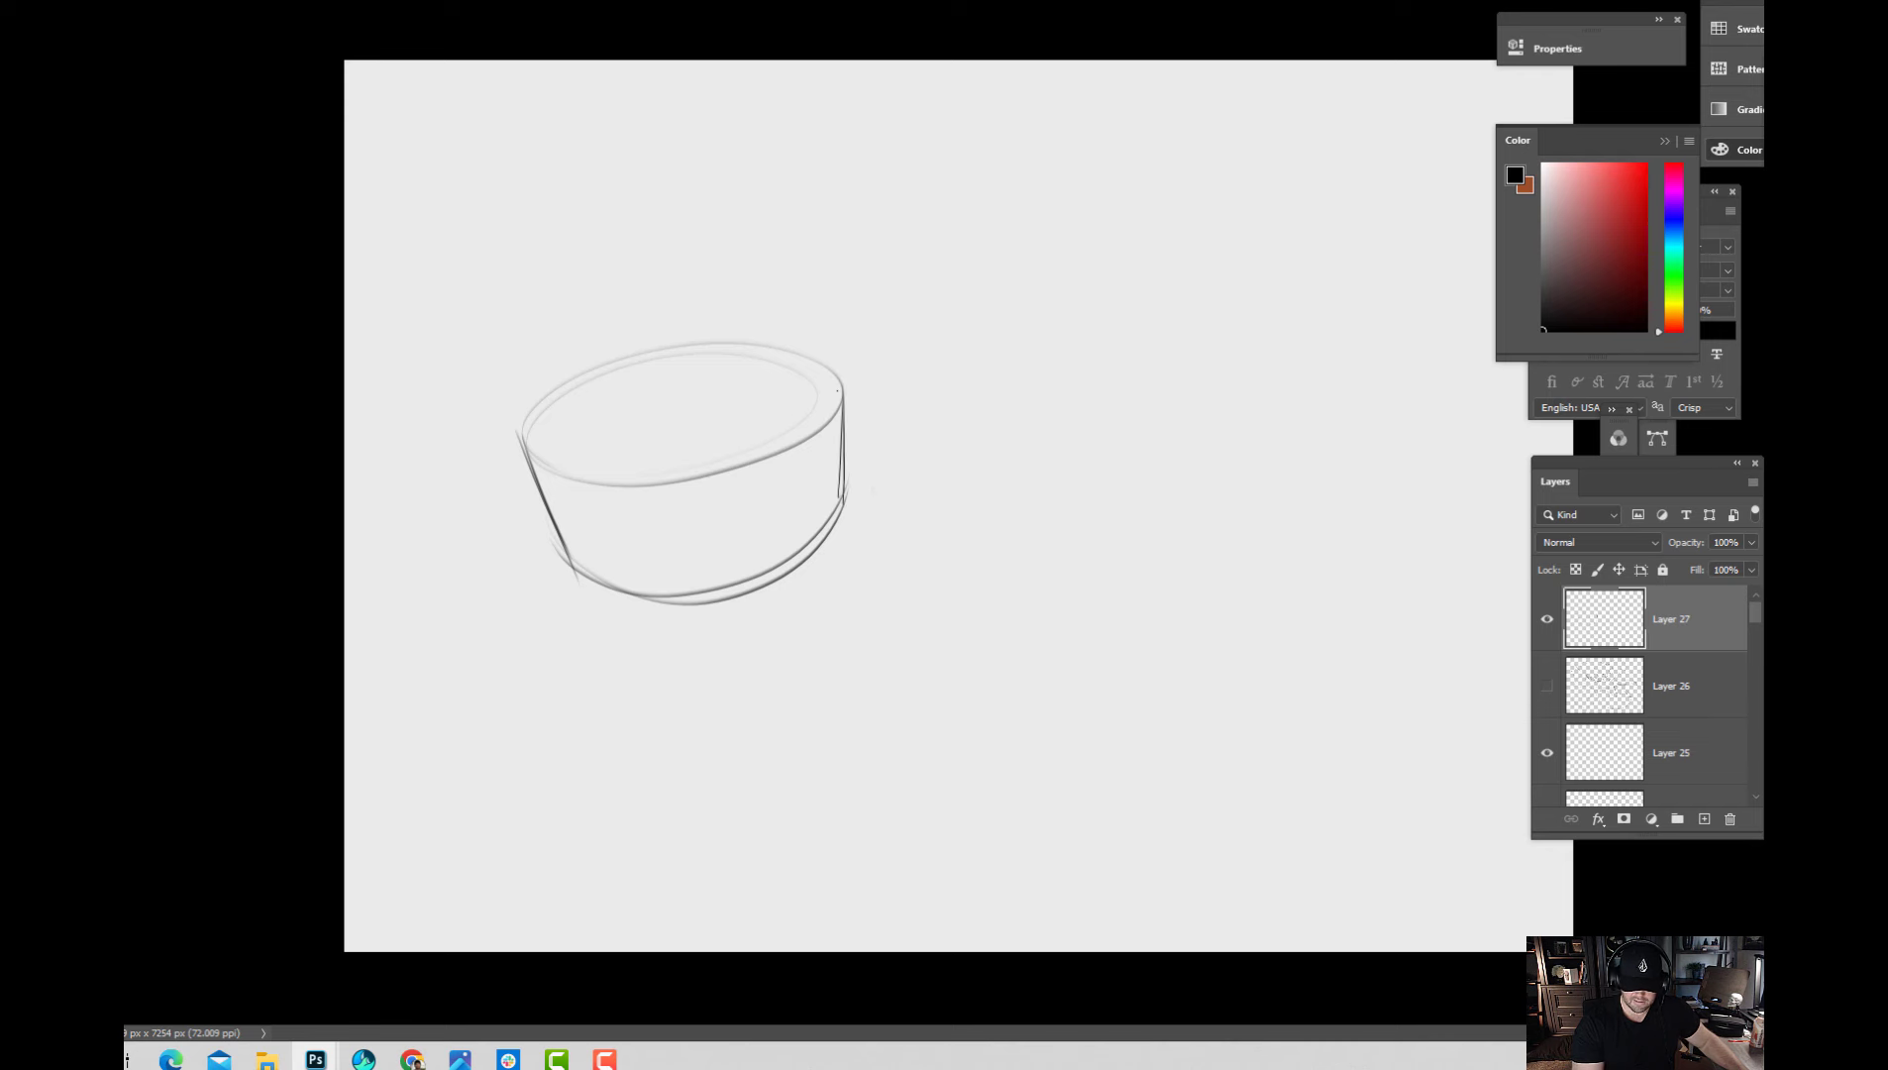
{"action": "mouse_move", "coordinate": [835, 369]}
{"action": "left_mouse_down"}
{"action": "mouse_move", "coordinate": [639, 354]}
{"action": "mouse_move", "coordinate": [548, 468]}
{"action": "mouse_move", "coordinate": [862, 384]}
{"action": "mouse_move", "coordinate": [574, 382]}
{"action": "mouse_move", "coordinate": [672, 482]}
{"action": "left_mouse_up"}
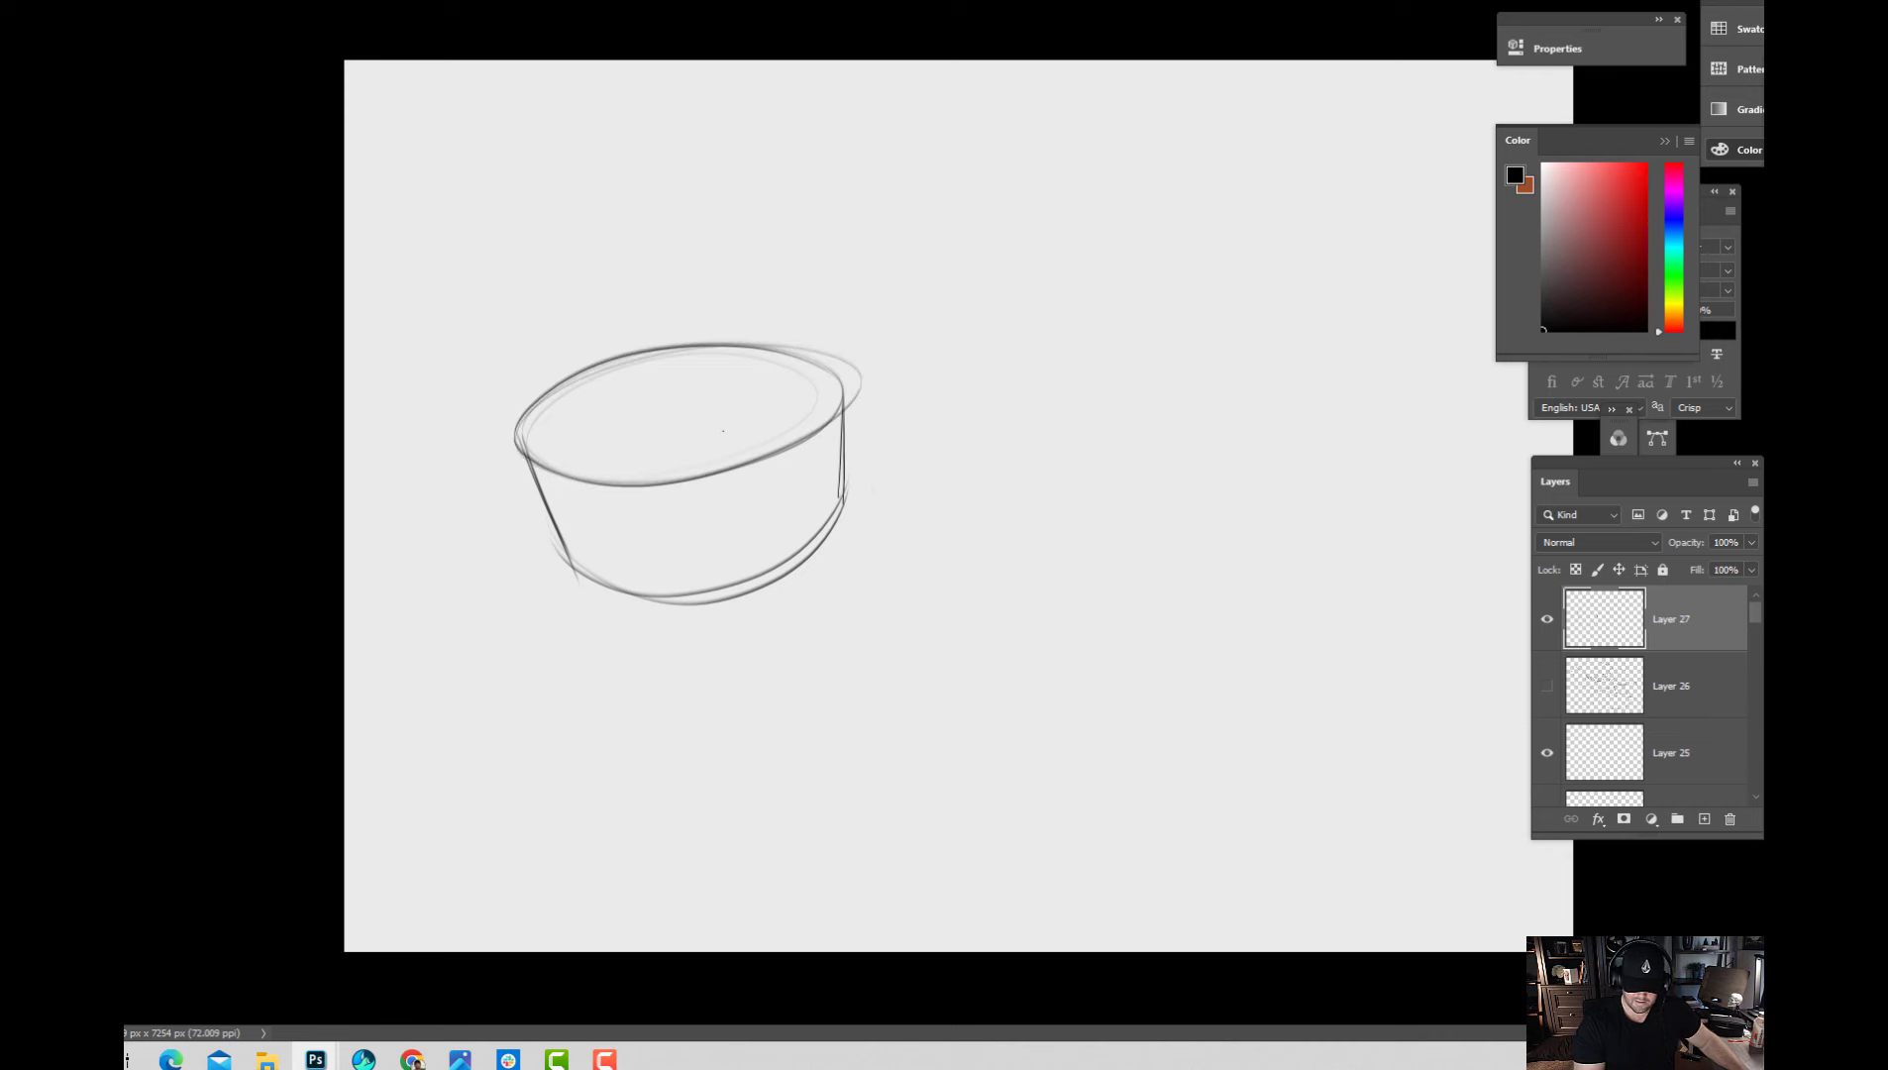
Divide the drum's top ellipse with crossing lines through its centre and add vertical and horizontal contour lines around its side.
{"action": "left_click_drag", "start_coordinate": [535, 453], "coordinate": [886, 362]}
{"action": "left_click_drag", "start_coordinate": [628, 357], "coordinate": [755, 472]}
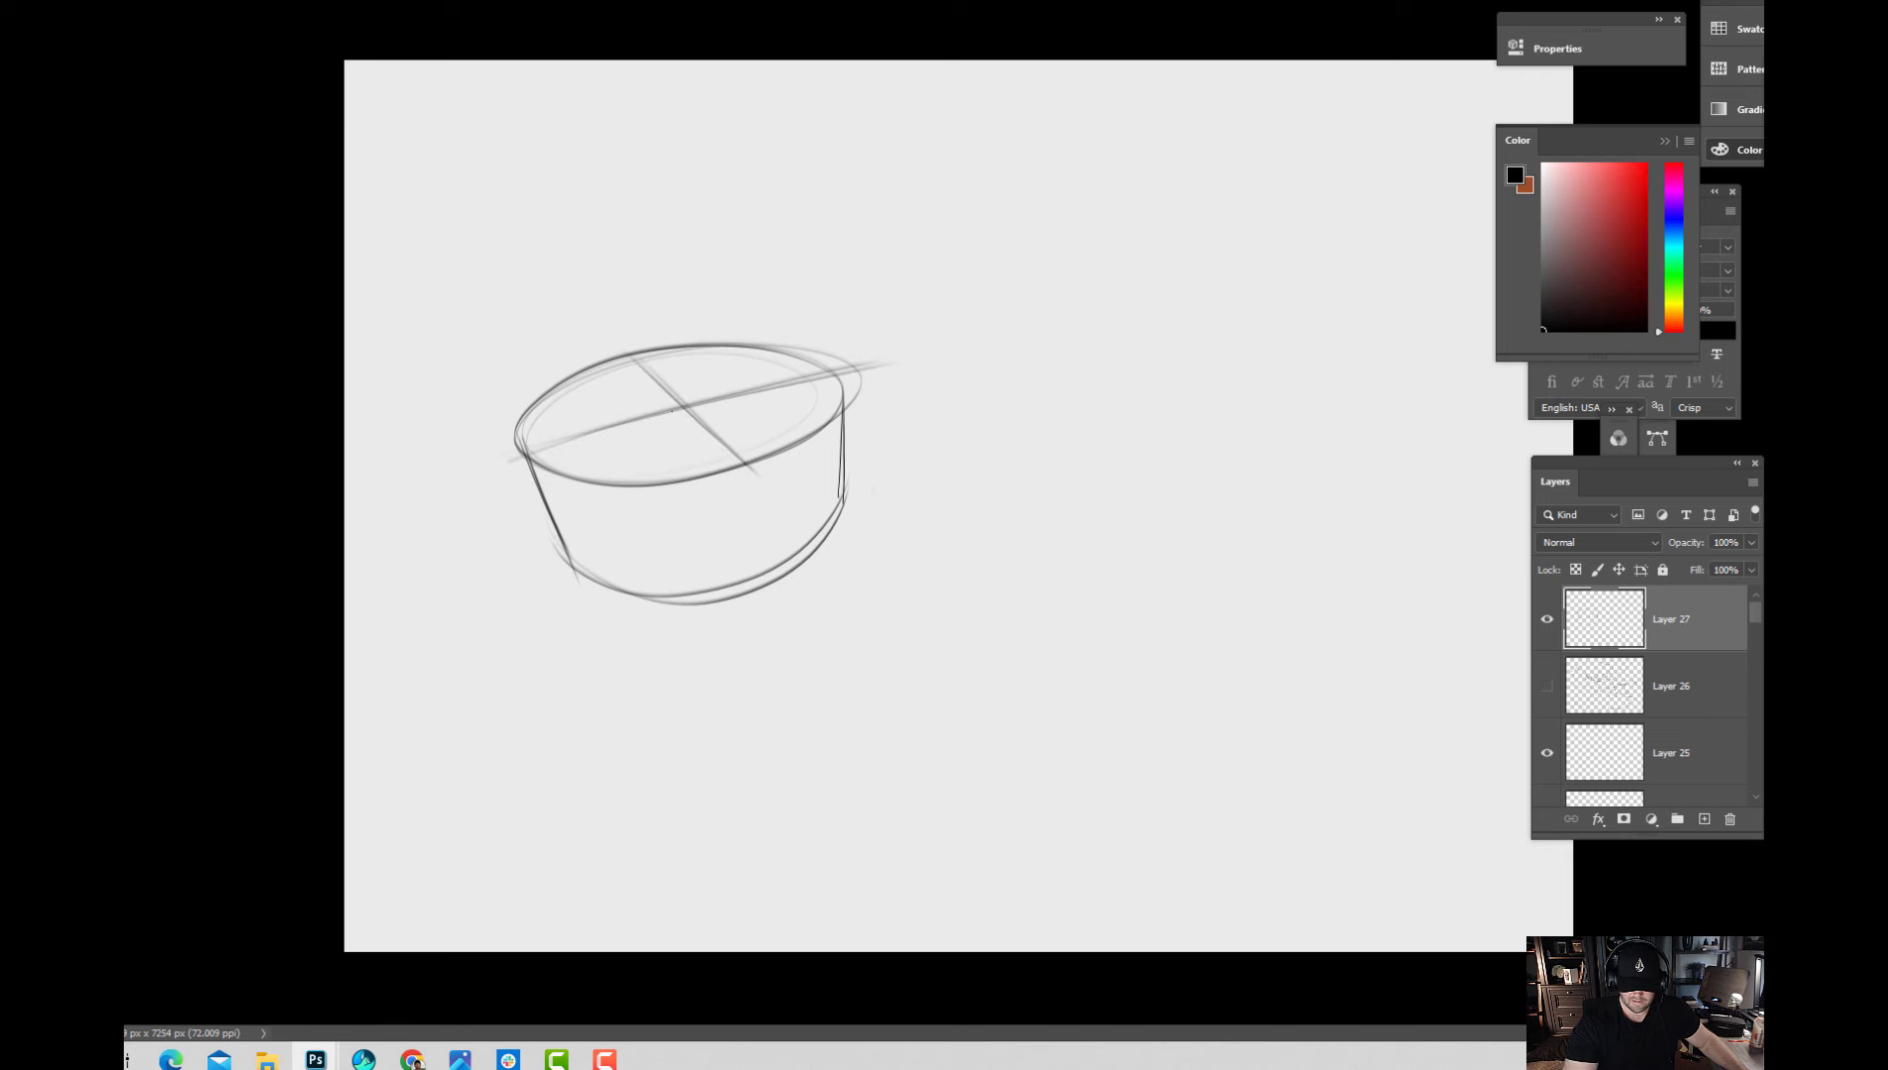
{"action": "mouse_move", "coordinate": [735, 347]}
{"action": "left_mouse_down"}
{"action": "mouse_move", "coordinate": [631, 481]}
{"action": "mouse_move", "coordinate": [669, 433]}
{"action": "left_mouse_up"}
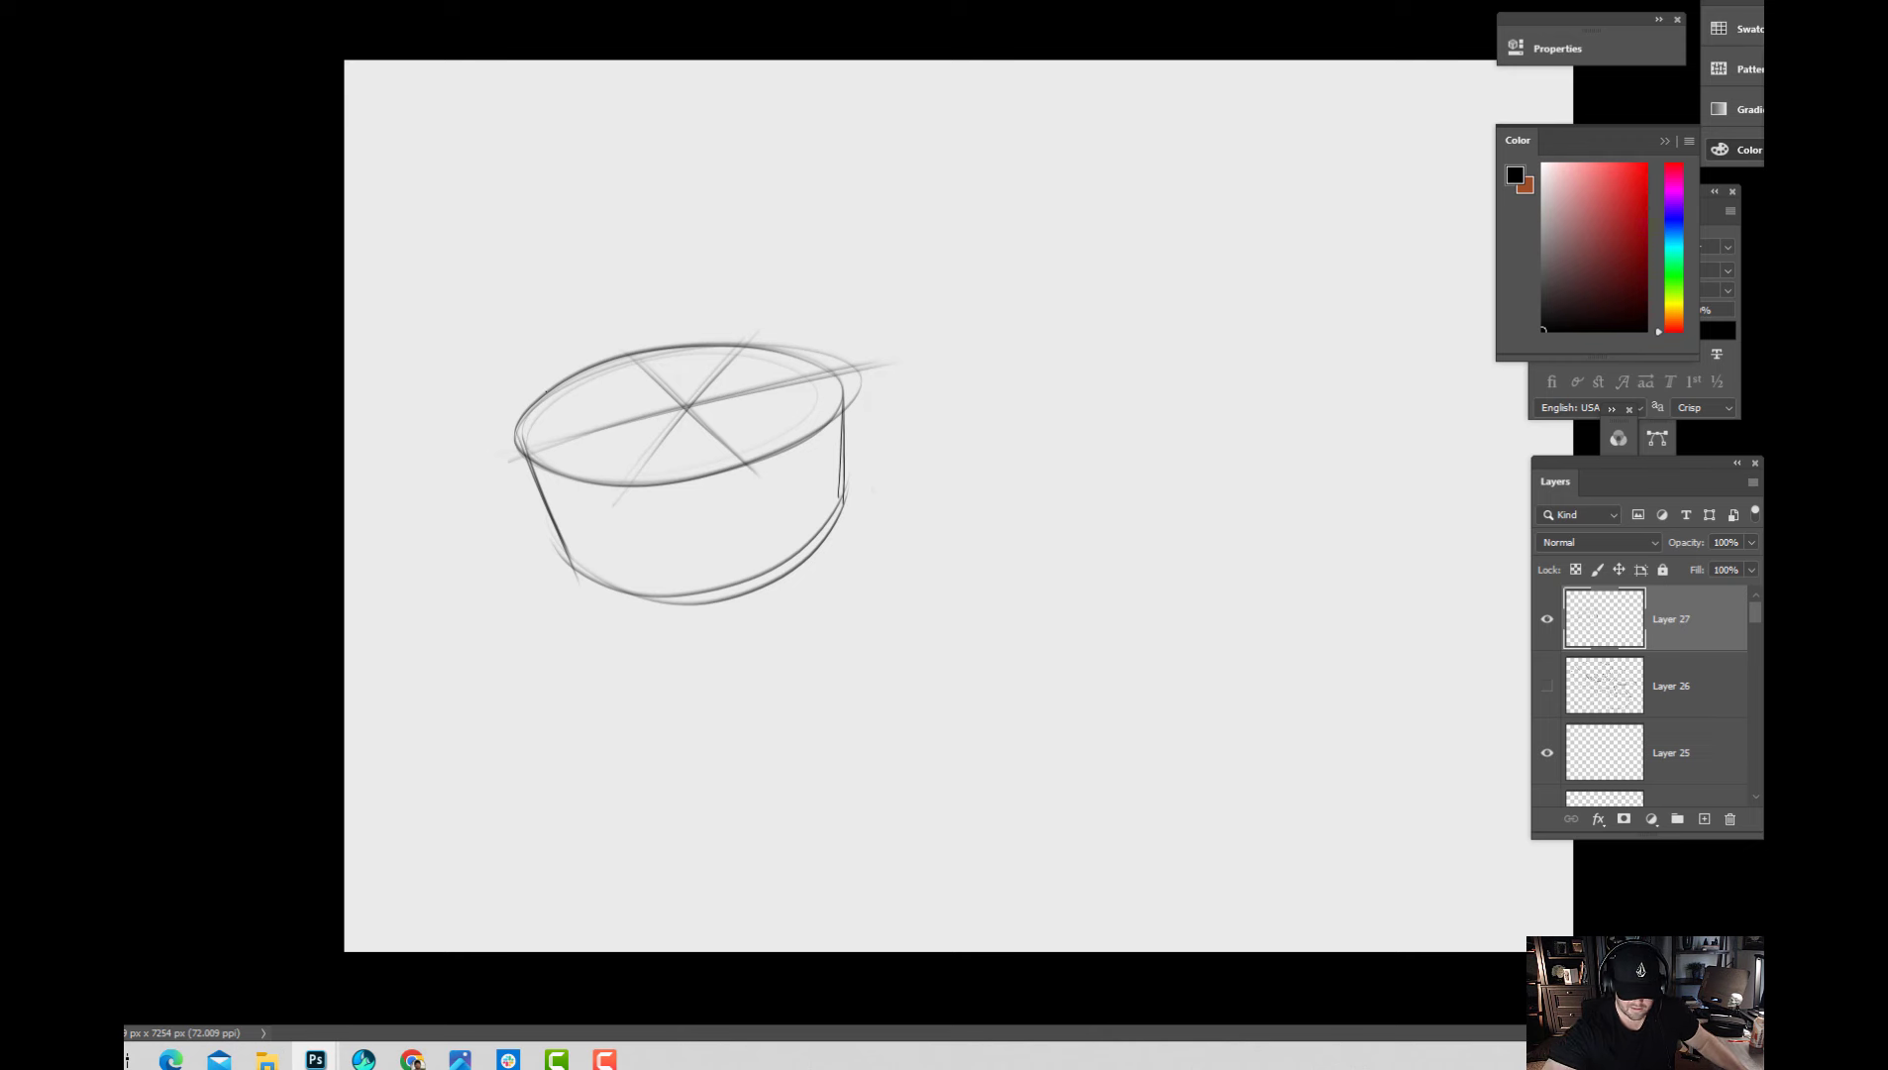
{"action": "left_click_drag", "start_coordinate": [554, 391], "coordinate": [823, 423]}
{"action": "left_click_drag", "start_coordinate": [621, 494], "coordinate": [644, 612]}
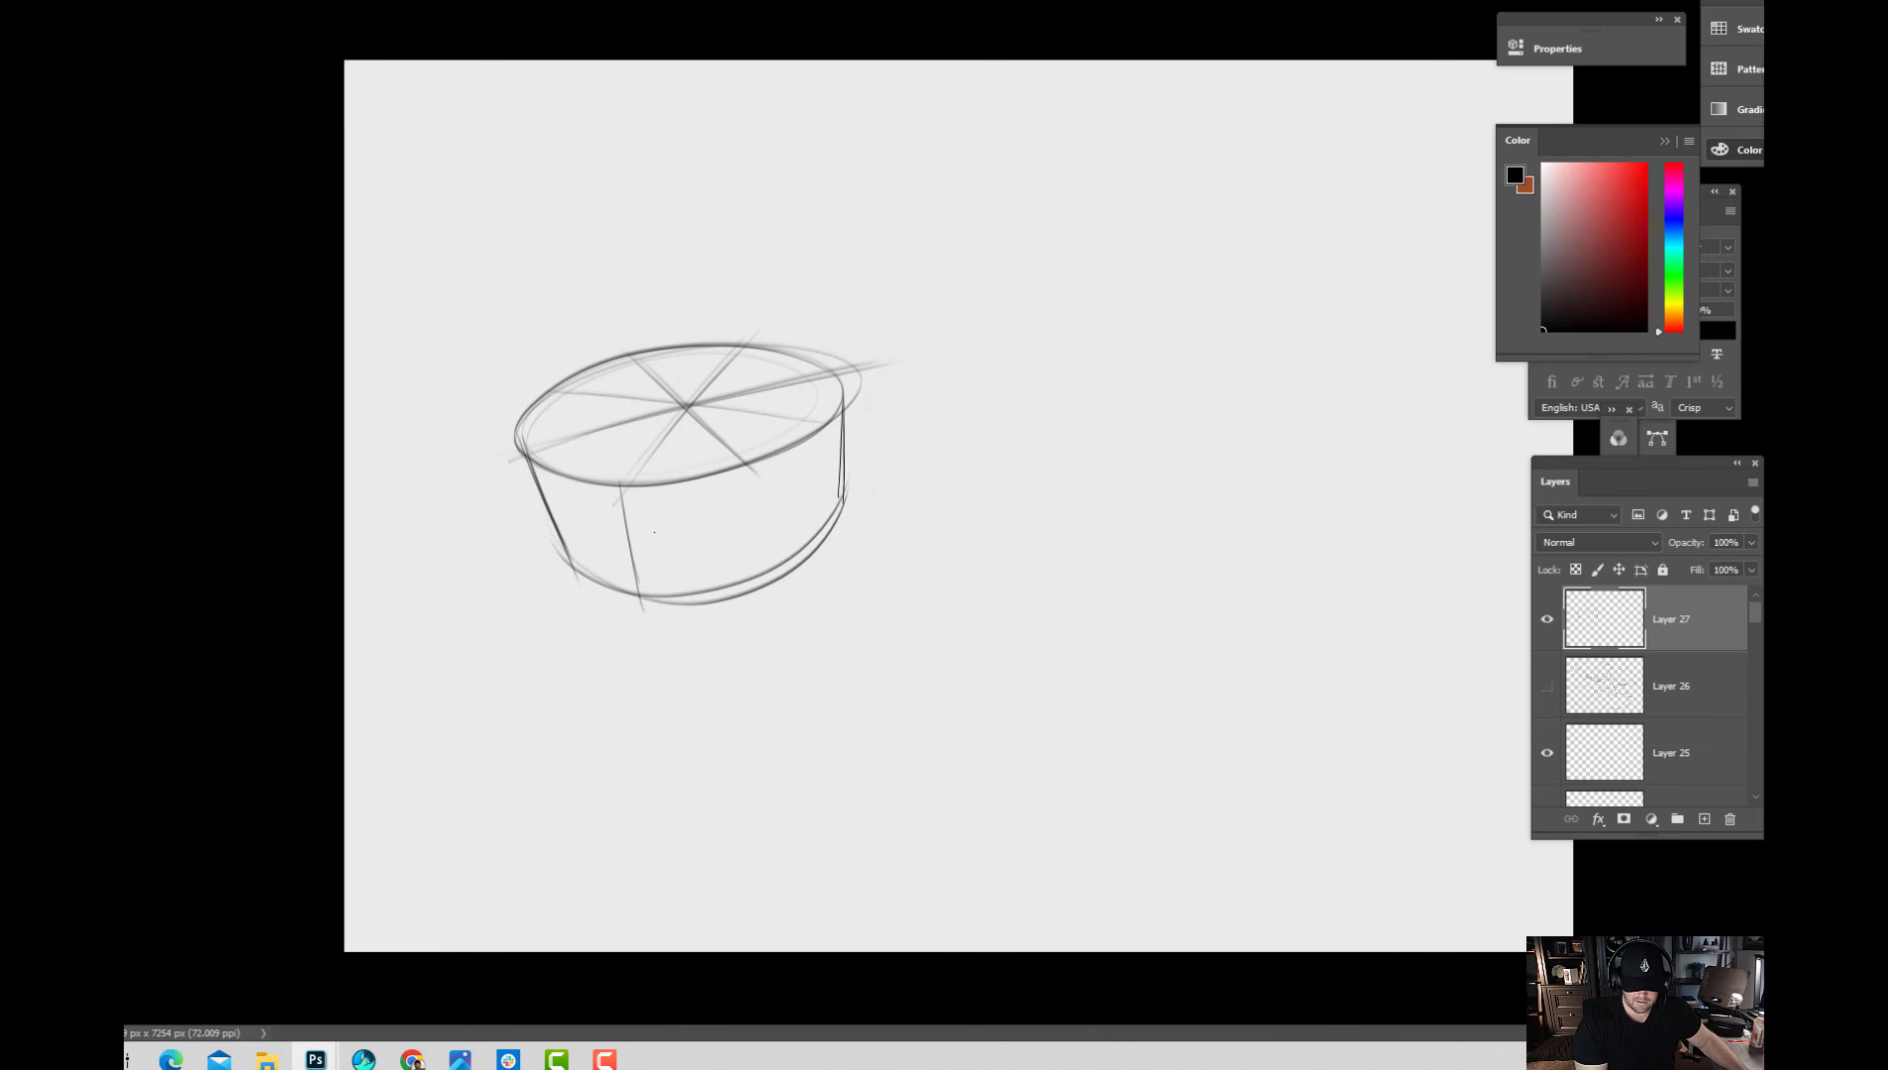
{"action": "left_click_drag", "start_coordinate": [746, 462], "coordinate": [753, 553]}
{"action": "left_click_drag", "start_coordinate": [822, 440], "coordinate": [825, 535]}
{"action": "mouse_move", "coordinate": [549, 506]}
{"action": "left_mouse_down"}
{"action": "mouse_move", "coordinate": [854, 465]}
{"action": "mouse_move", "coordinate": [784, 424]}
{"action": "mouse_move", "coordinate": [553, 509]}
{"action": "mouse_move", "coordinate": [871, 447]}
{"action": "left_mouse_up"}
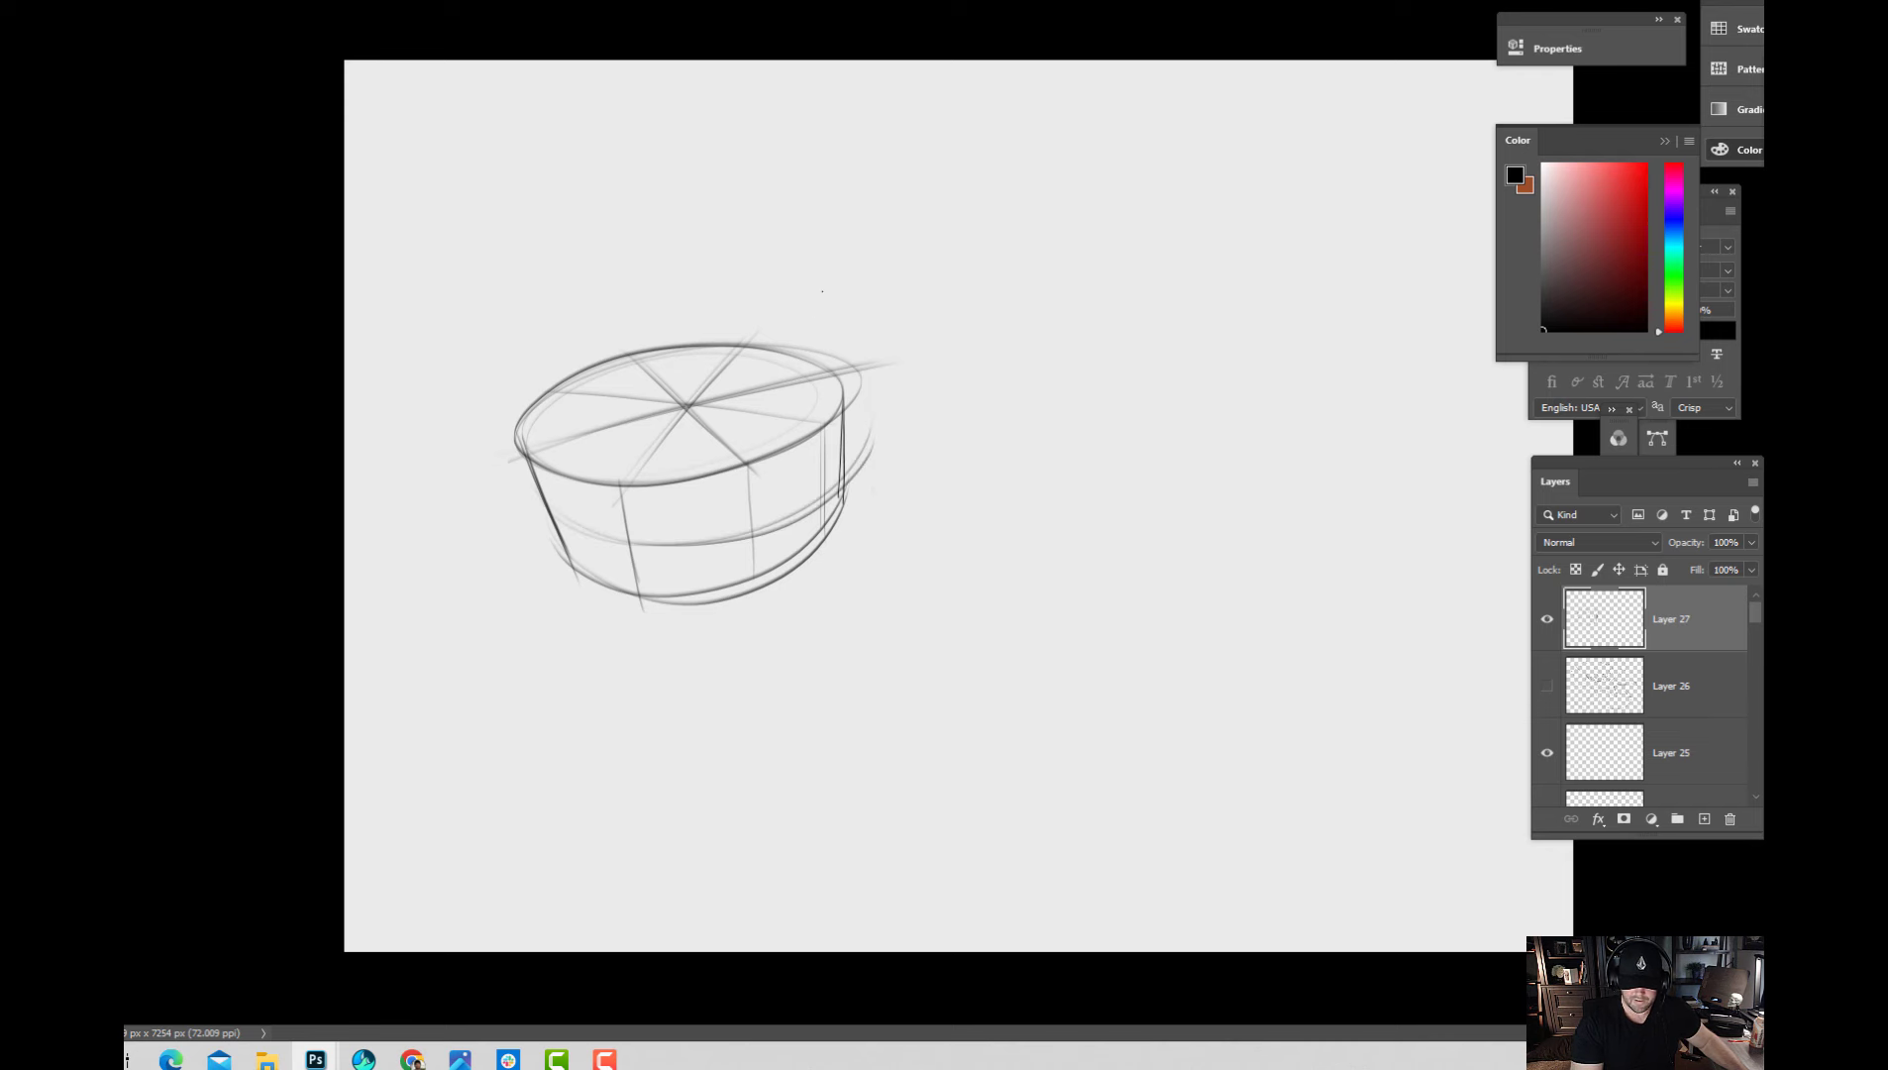
Sketch an inverted cone above the drum and a tilted cylinder with elliptical ends below it.
{"action": "mouse_move", "coordinate": [694, 187]}
{"action": "left_mouse_down"}
{"action": "mouse_move", "coordinate": [762, 352]}
{"action": "mouse_move", "coordinate": [751, 381]}
{"action": "mouse_move", "coordinate": [853, 204]}
{"action": "mouse_move", "coordinate": [732, 219]}
{"action": "mouse_move", "coordinate": [828, 180]}
{"action": "mouse_move", "coordinate": [711, 212]}
{"action": "mouse_move", "coordinate": [842, 191]}
{"action": "mouse_move", "coordinate": [712, 196]}
{"action": "mouse_move", "coordinate": [831, 179]}
{"action": "mouse_move", "coordinate": [837, 240]}
{"action": "left_mouse_up"}
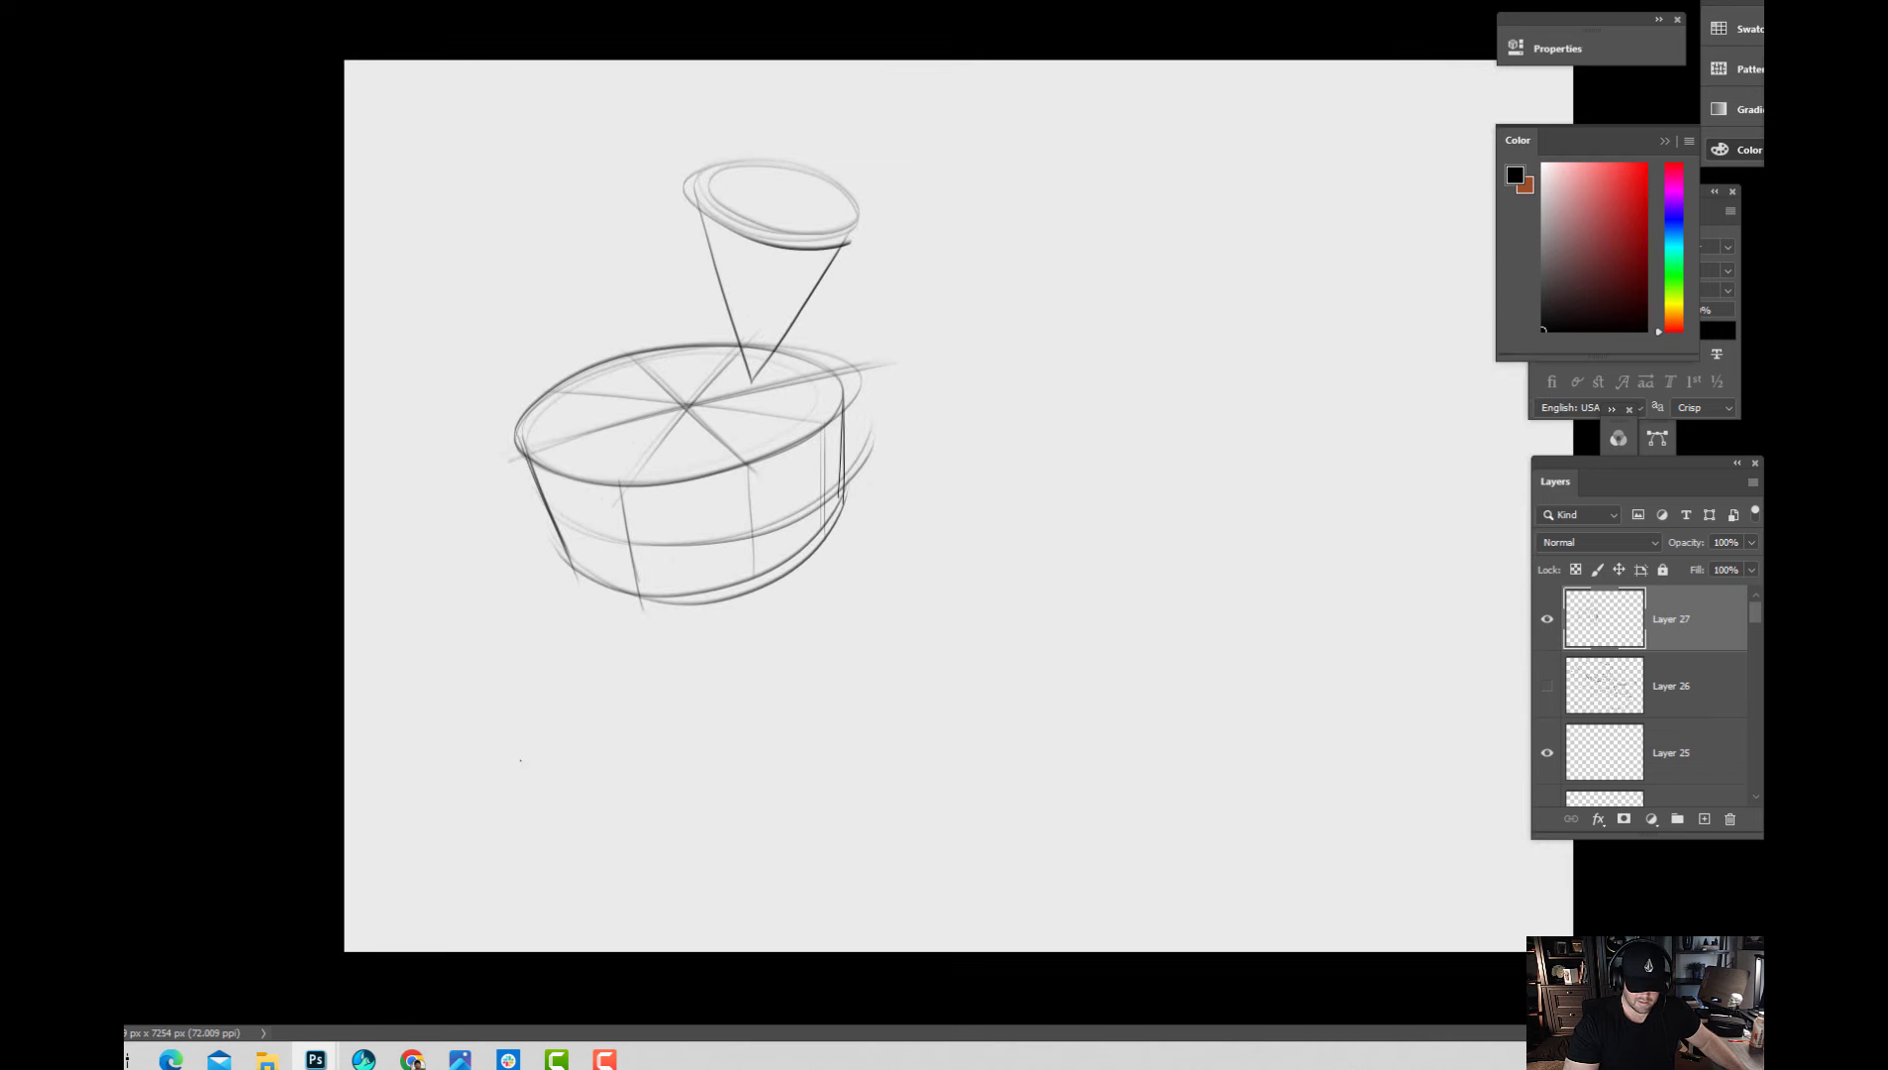
{"action": "left_click_drag", "start_coordinate": [495, 717], "coordinate": [662, 865]}
{"action": "mouse_move", "coordinate": [561, 657]}
{"action": "left_mouse_down"}
{"action": "mouse_move", "coordinate": [548, 641]}
{"action": "mouse_move", "coordinate": [485, 725]}
{"action": "mouse_move", "coordinate": [597, 646]}
{"action": "mouse_move", "coordinate": [733, 781]}
{"action": "left_mouse_up"}
{"action": "left_click_drag", "start_coordinate": [644, 688], "coordinate": [738, 782]}
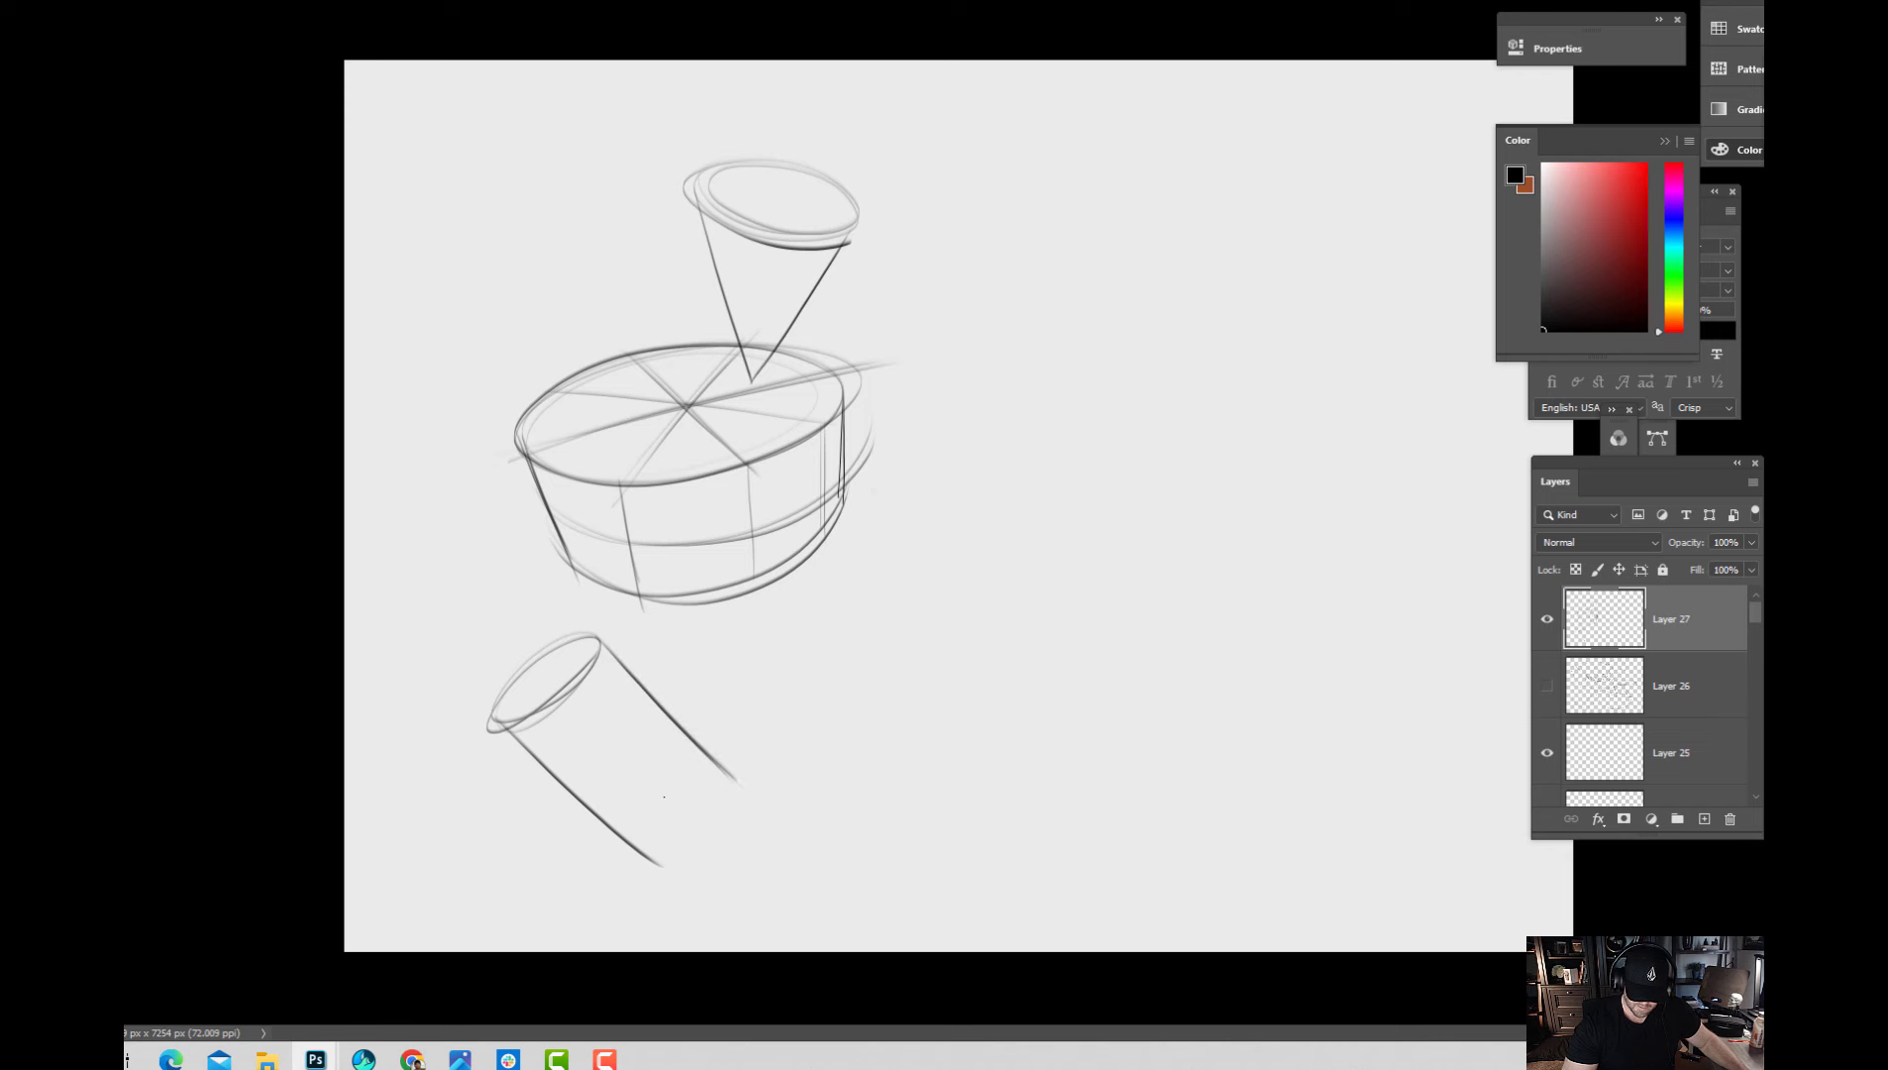
{"action": "mouse_move", "coordinate": [627, 842]}
{"action": "left_mouse_down"}
{"action": "mouse_move", "coordinate": [687, 813]}
{"action": "mouse_move", "coordinate": [623, 838]}
{"action": "mouse_move", "coordinate": [721, 755]}
{"action": "left_mouse_up"}
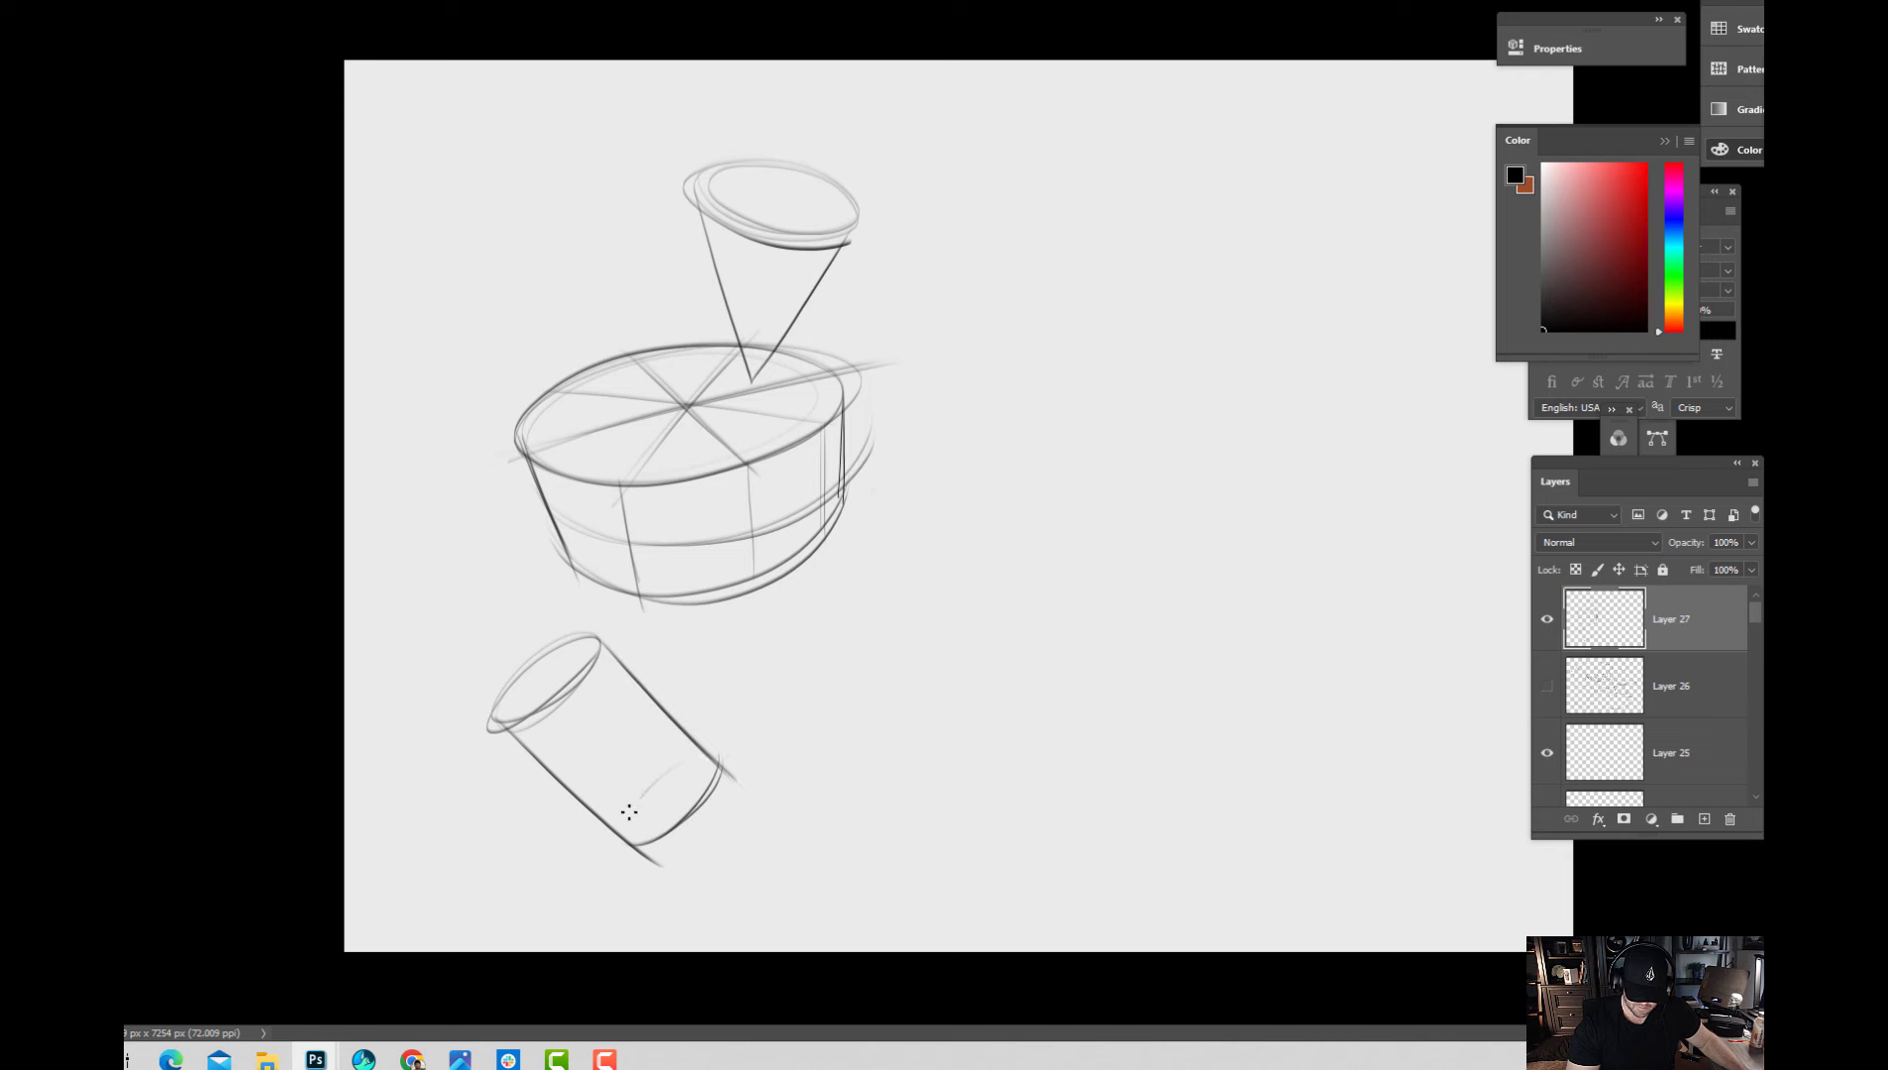
{"action": "left_click_drag", "start_coordinate": [624, 840], "coordinate": [711, 764]}
{"action": "mouse_move", "coordinate": [530, 717]}
{"action": "left_mouse_down"}
{"action": "mouse_move", "coordinate": [598, 645]}
{"action": "mouse_move", "coordinate": [582, 634]}
{"action": "left_mouse_up"}
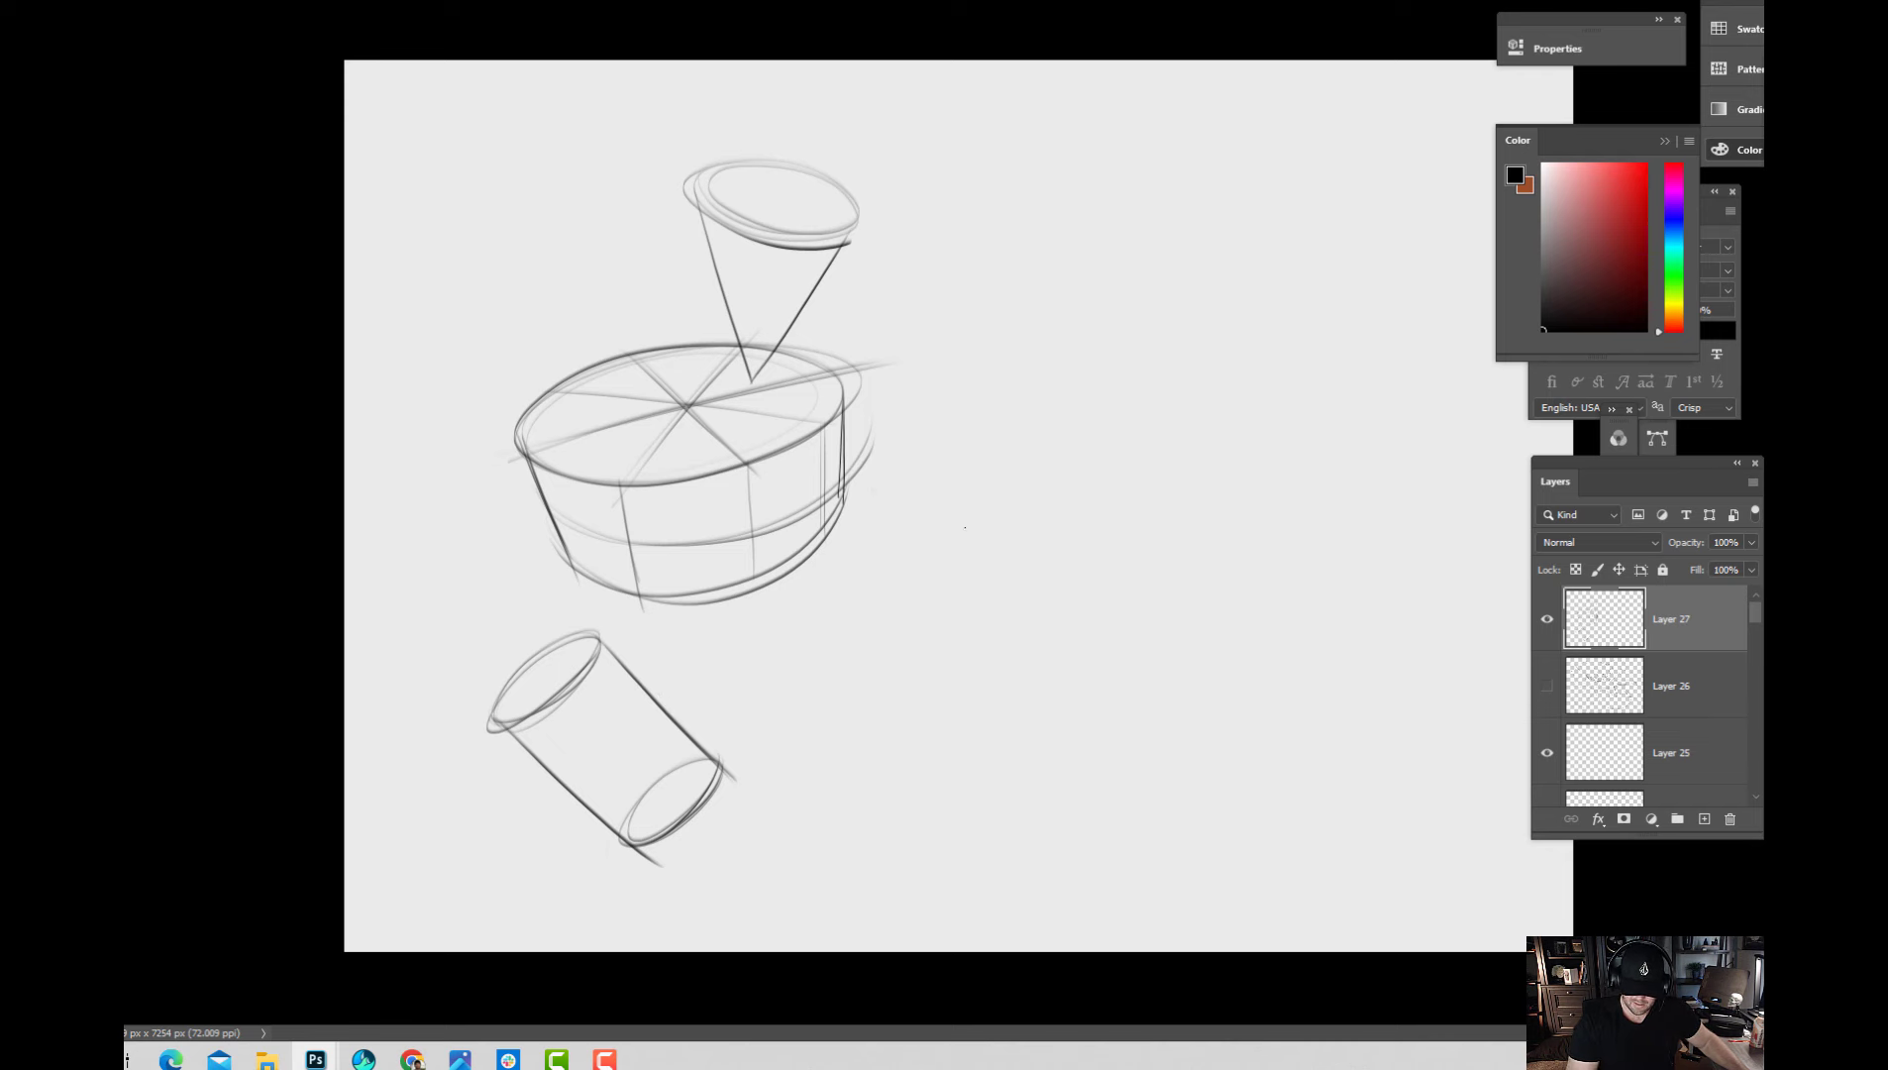
Draw a large circle beside the drum, a medium and a small circle near it, and another circle left of the cone.
{"action": "mouse_move", "coordinate": [718, 557]}
{"action": "left_mouse_down"}
{"action": "mouse_move", "coordinate": [830, 745]}
{"action": "mouse_move", "coordinate": [713, 594]}
{"action": "mouse_move", "coordinate": [810, 447]}
{"action": "mouse_move", "coordinate": [723, 705]}
{"action": "left_mouse_up"}
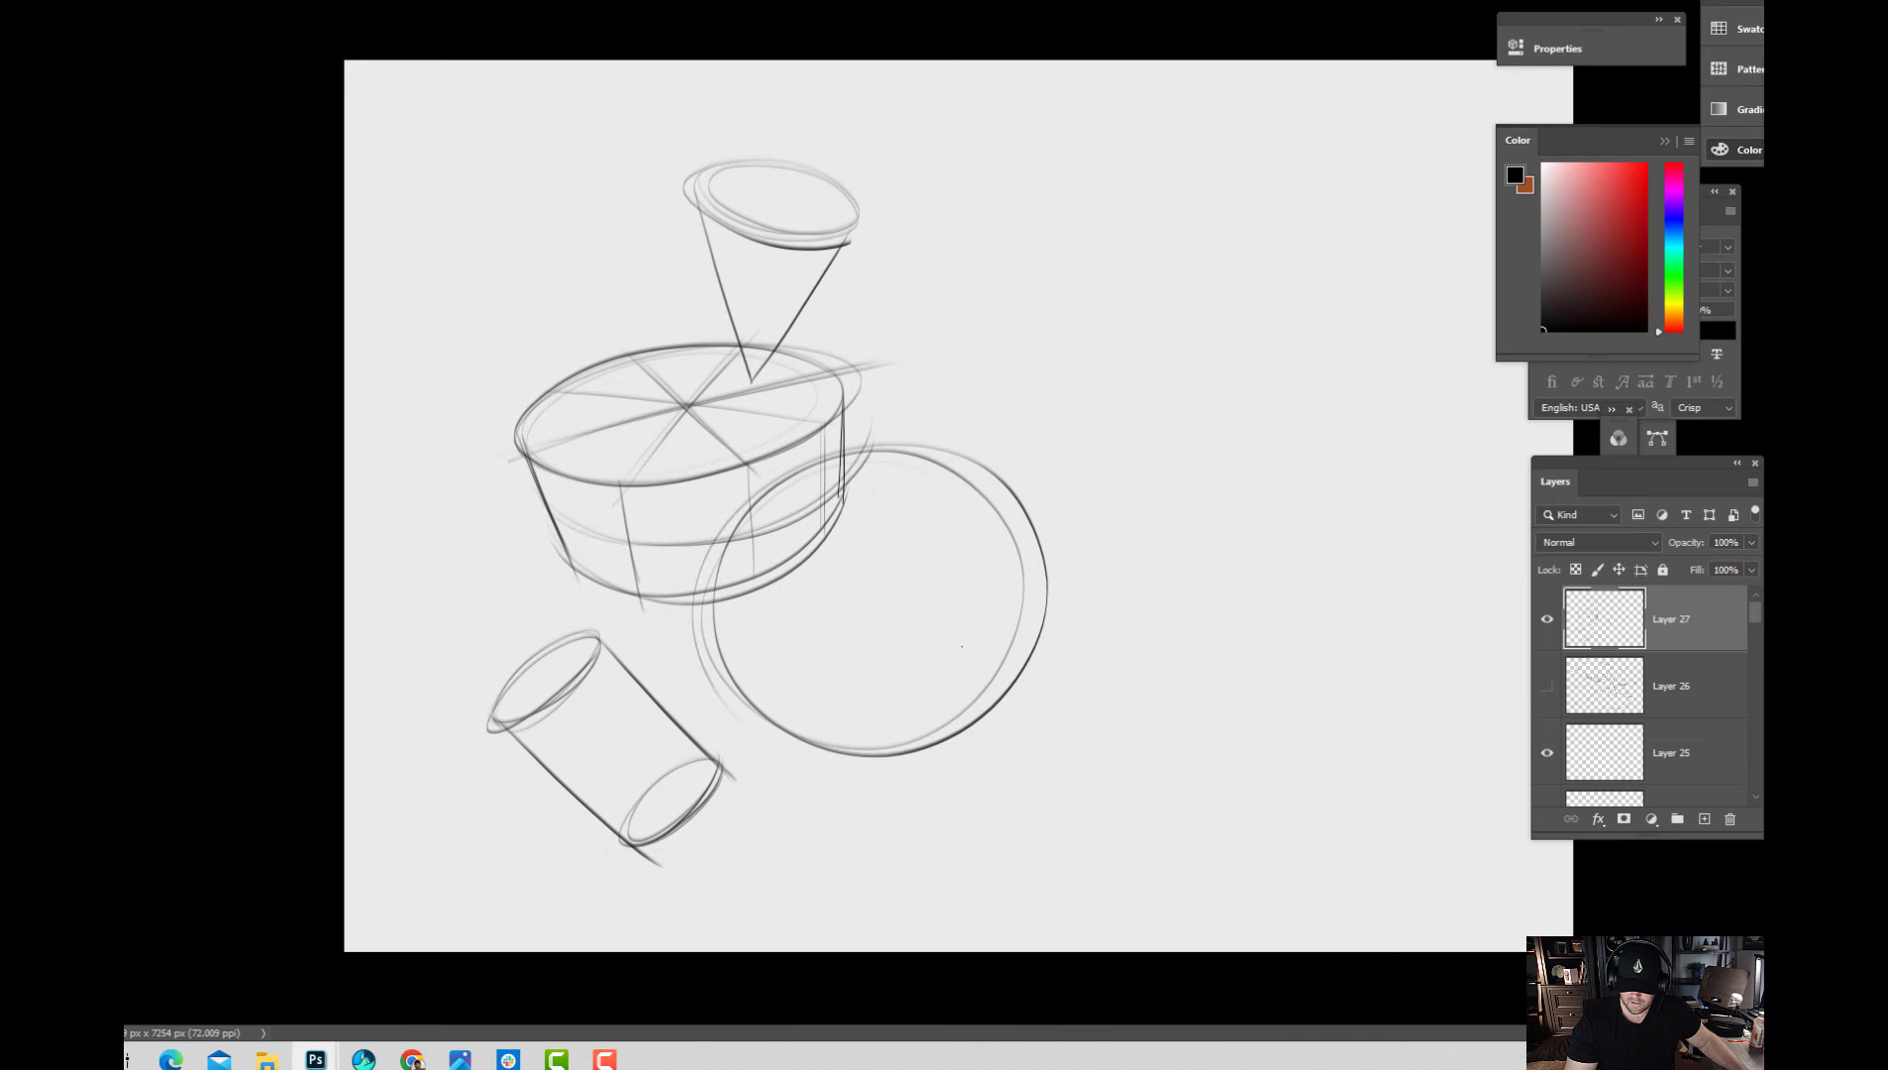
{"action": "left_click_drag", "start_coordinate": [931, 479], "coordinate": [936, 448]}
{"action": "mouse_move", "coordinate": [940, 375]}
{"action": "left_mouse_down"}
{"action": "mouse_move", "coordinate": [934, 342]}
{"action": "mouse_move", "coordinate": [886, 354]}
{"action": "left_mouse_up"}
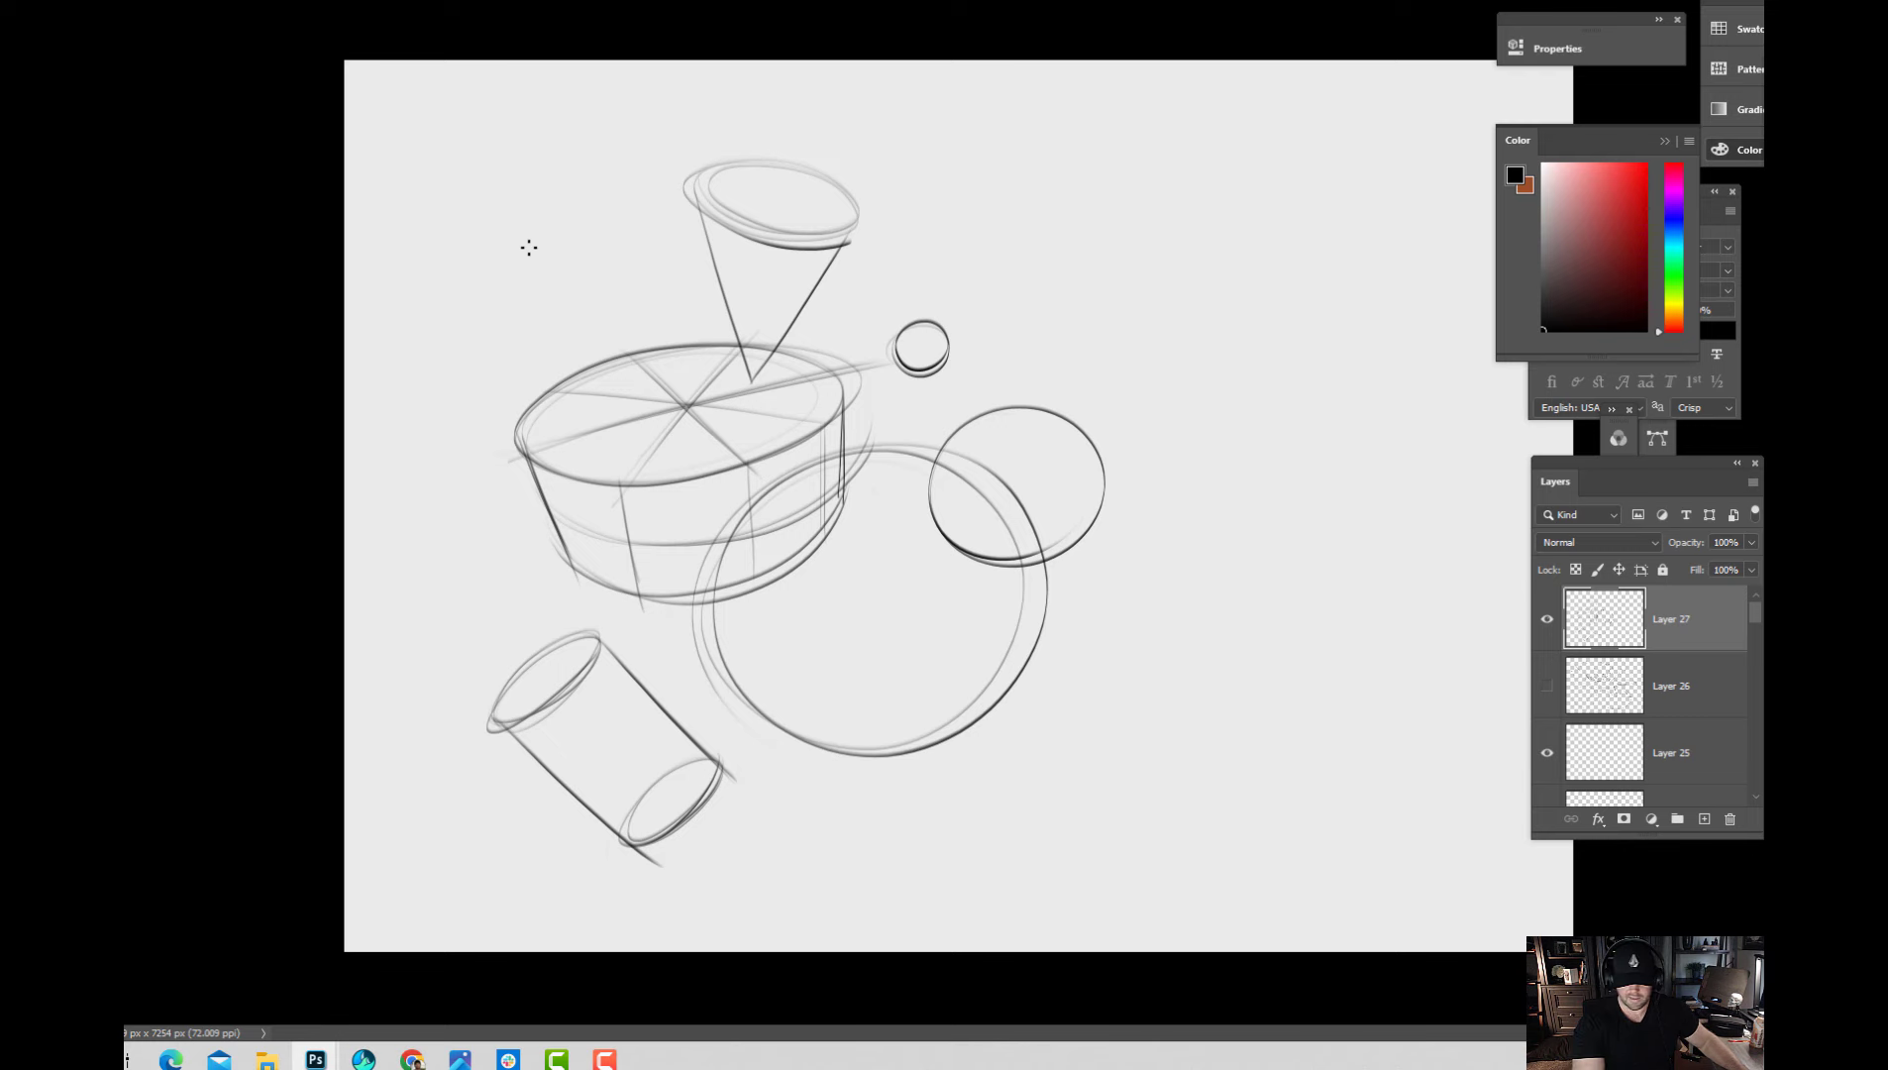
{"action": "mouse_move", "coordinate": [500, 331]}
{"action": "left_mouse_down"}
{"action": "mouse_move", "coordinate": [476, 168]}
{"action": "mouse_move", "coordinate": [501, 161]}
{"action": "mouse_move", "coordinate": [485, 361]}
{"action": "left_mouse_up"}
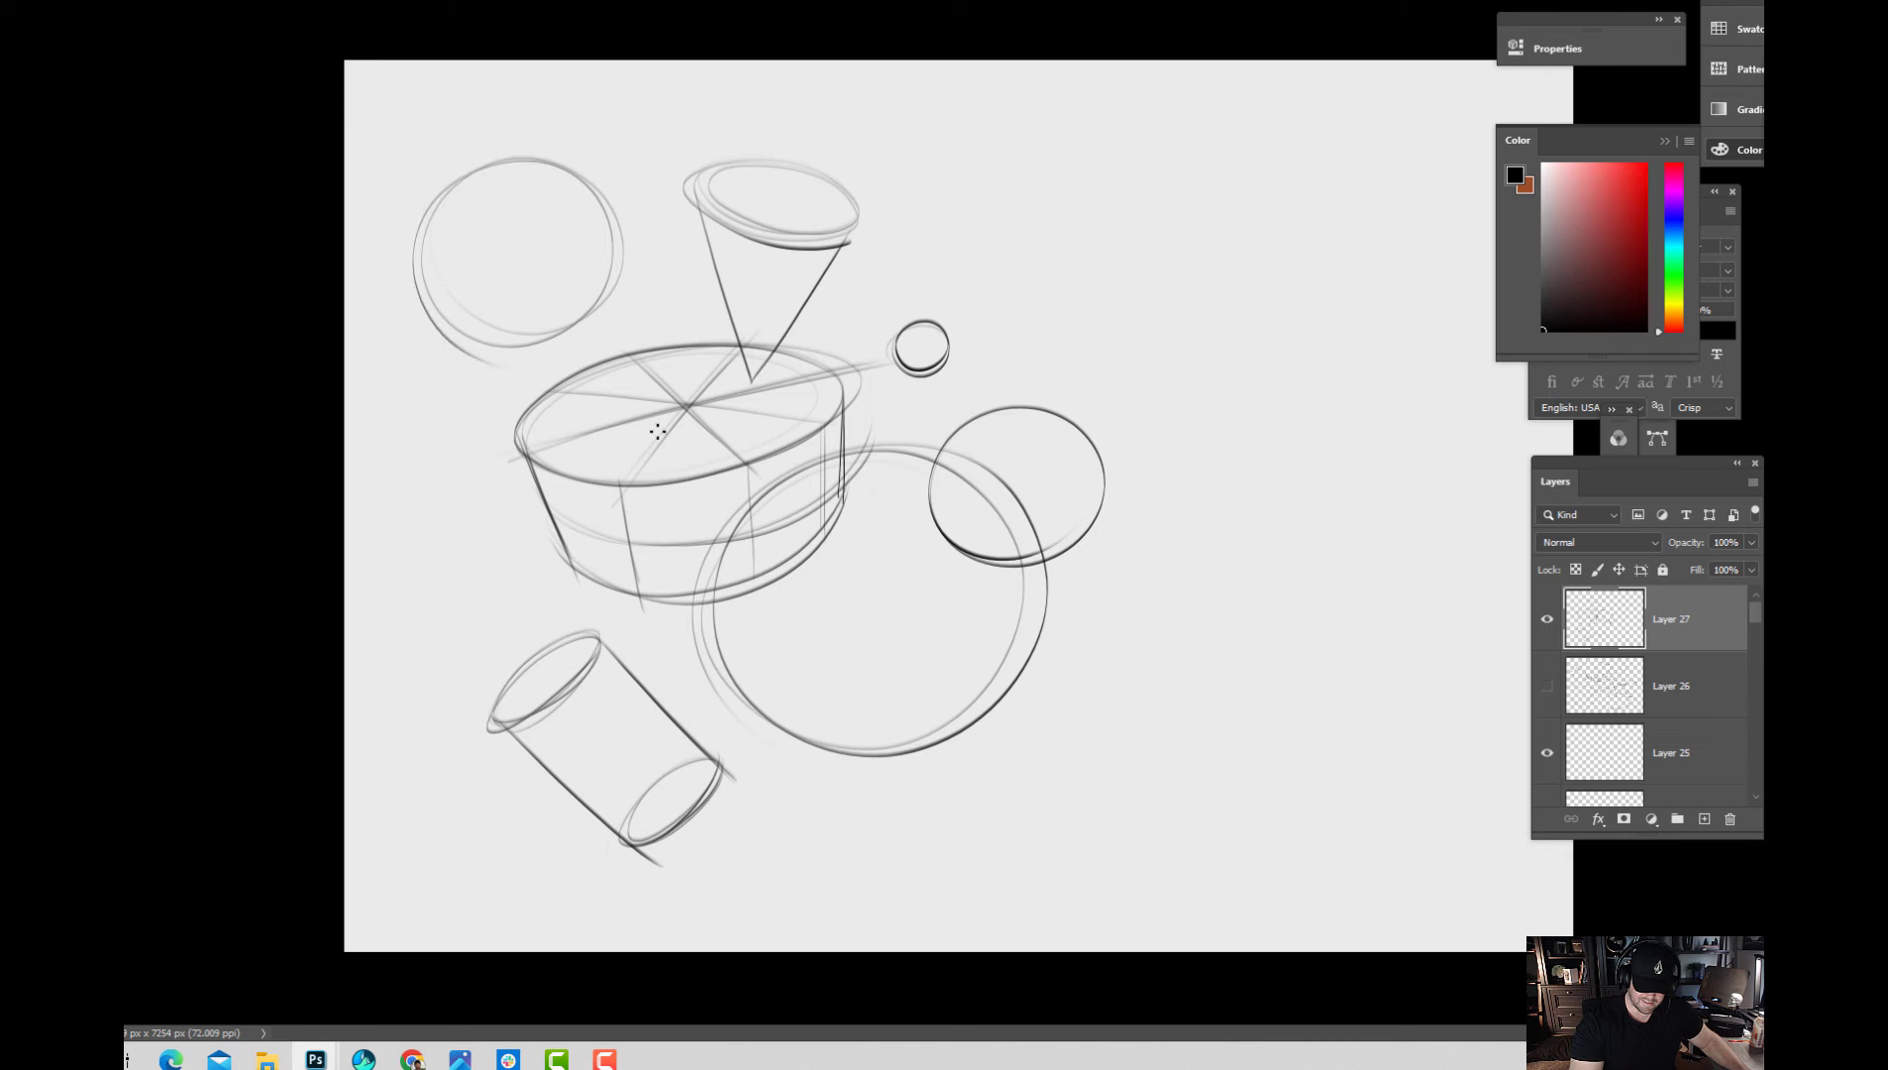
Draw flowing curves from the upper-left circle around the forms to the lower canvas, ending with an elliptical spiral at lower right.
{"action": "left_click_drag", "start_coordinate": [455, 157], "coordinate": [566, 342]}
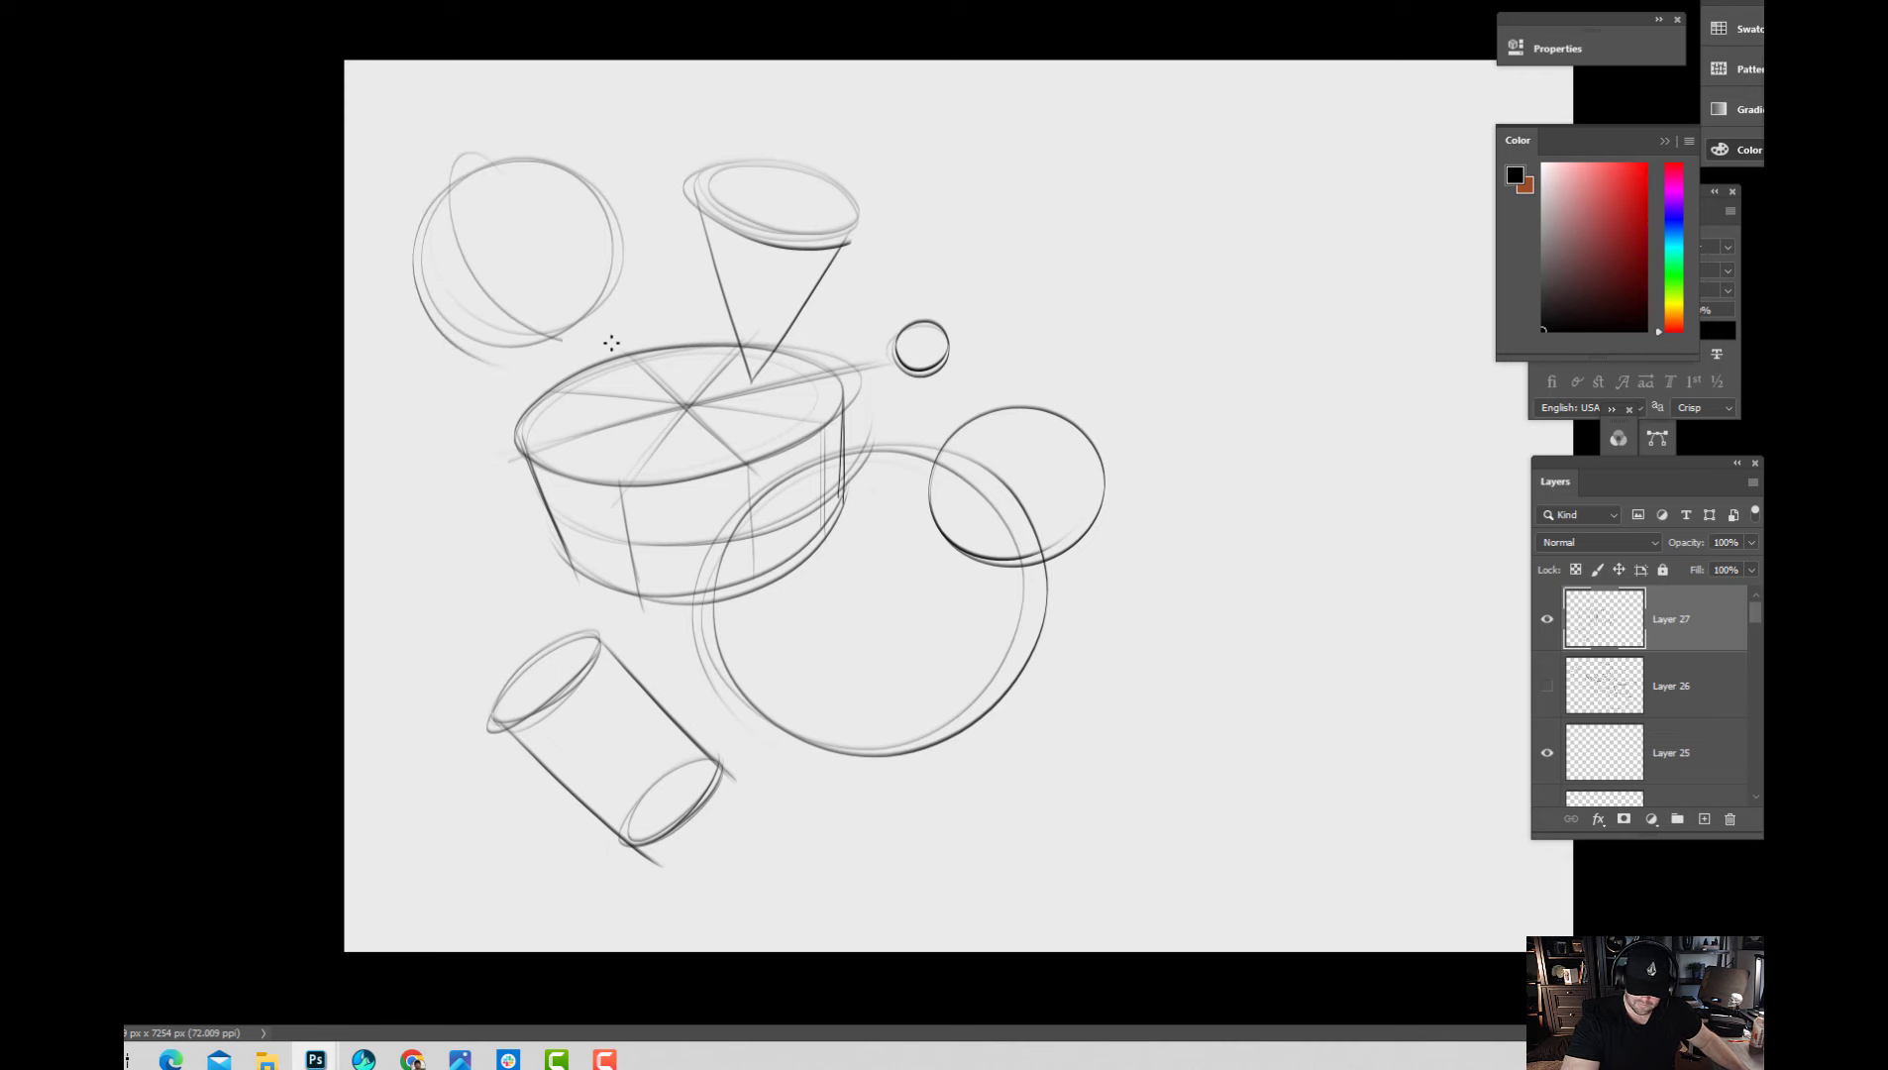
{"action": "mouse_move", "coordinate": [471, 208]}
{"action": "left_mouse_down"}
{"action": "mouse_move", "coordinate": [1083, 391]}
{"action": "mouse_move", "coordinate": [1065, 446]}
{"action": "left_mouse_up"}
{"action": "mouse_move", "coordinate": [752, 282]}
{"action": "left_mouse_down"}
{"action": "mouse_move", "coordinate": [1145, 485]}
{"action": "mouse_move", "coordinate": [1138, 516]}
{"action": "left_mouse_up"}
{"action": "left_click_drag", "start_coordinate": [1089, 307], "coordinate": [1058, 643]}
{"action": "left_click_drag", "start_coordinate": [999, 768], "coordinate": [1111, 913]}
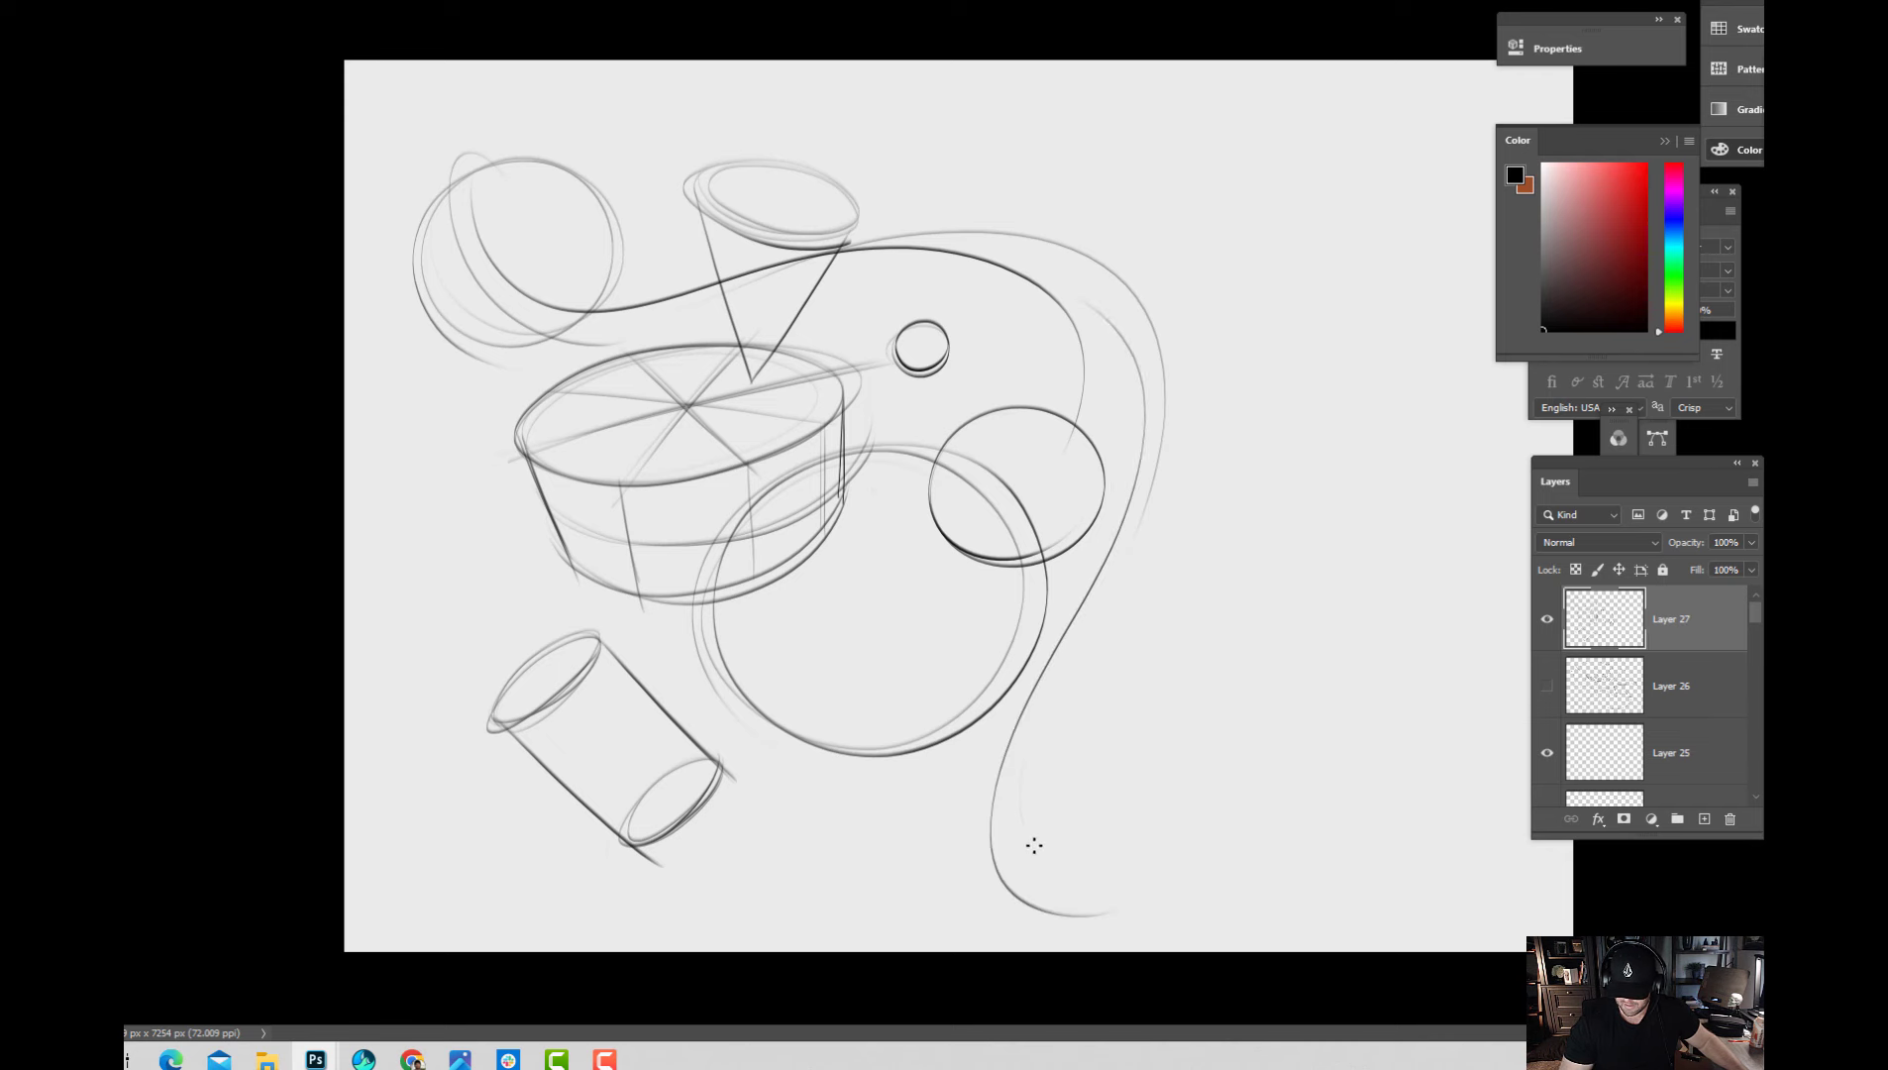
{"action": "mouse_move", "coordinate": [1033, 845]}
{"action": "left_mouse_down"}
{"action": "mouse_move", "coordinate": [1213, 543]}
{"action": "mouse_move", "coordinate": [1390, 590]}
{"action": "mouse_move", "coordinate": [1292, 720]}
{"action": "mouse_move", "coordinate": [1295, 691]}
{"action": "mouse_move", "coordinate": [1220, 705]}
{"action": "left_mouse_up"}
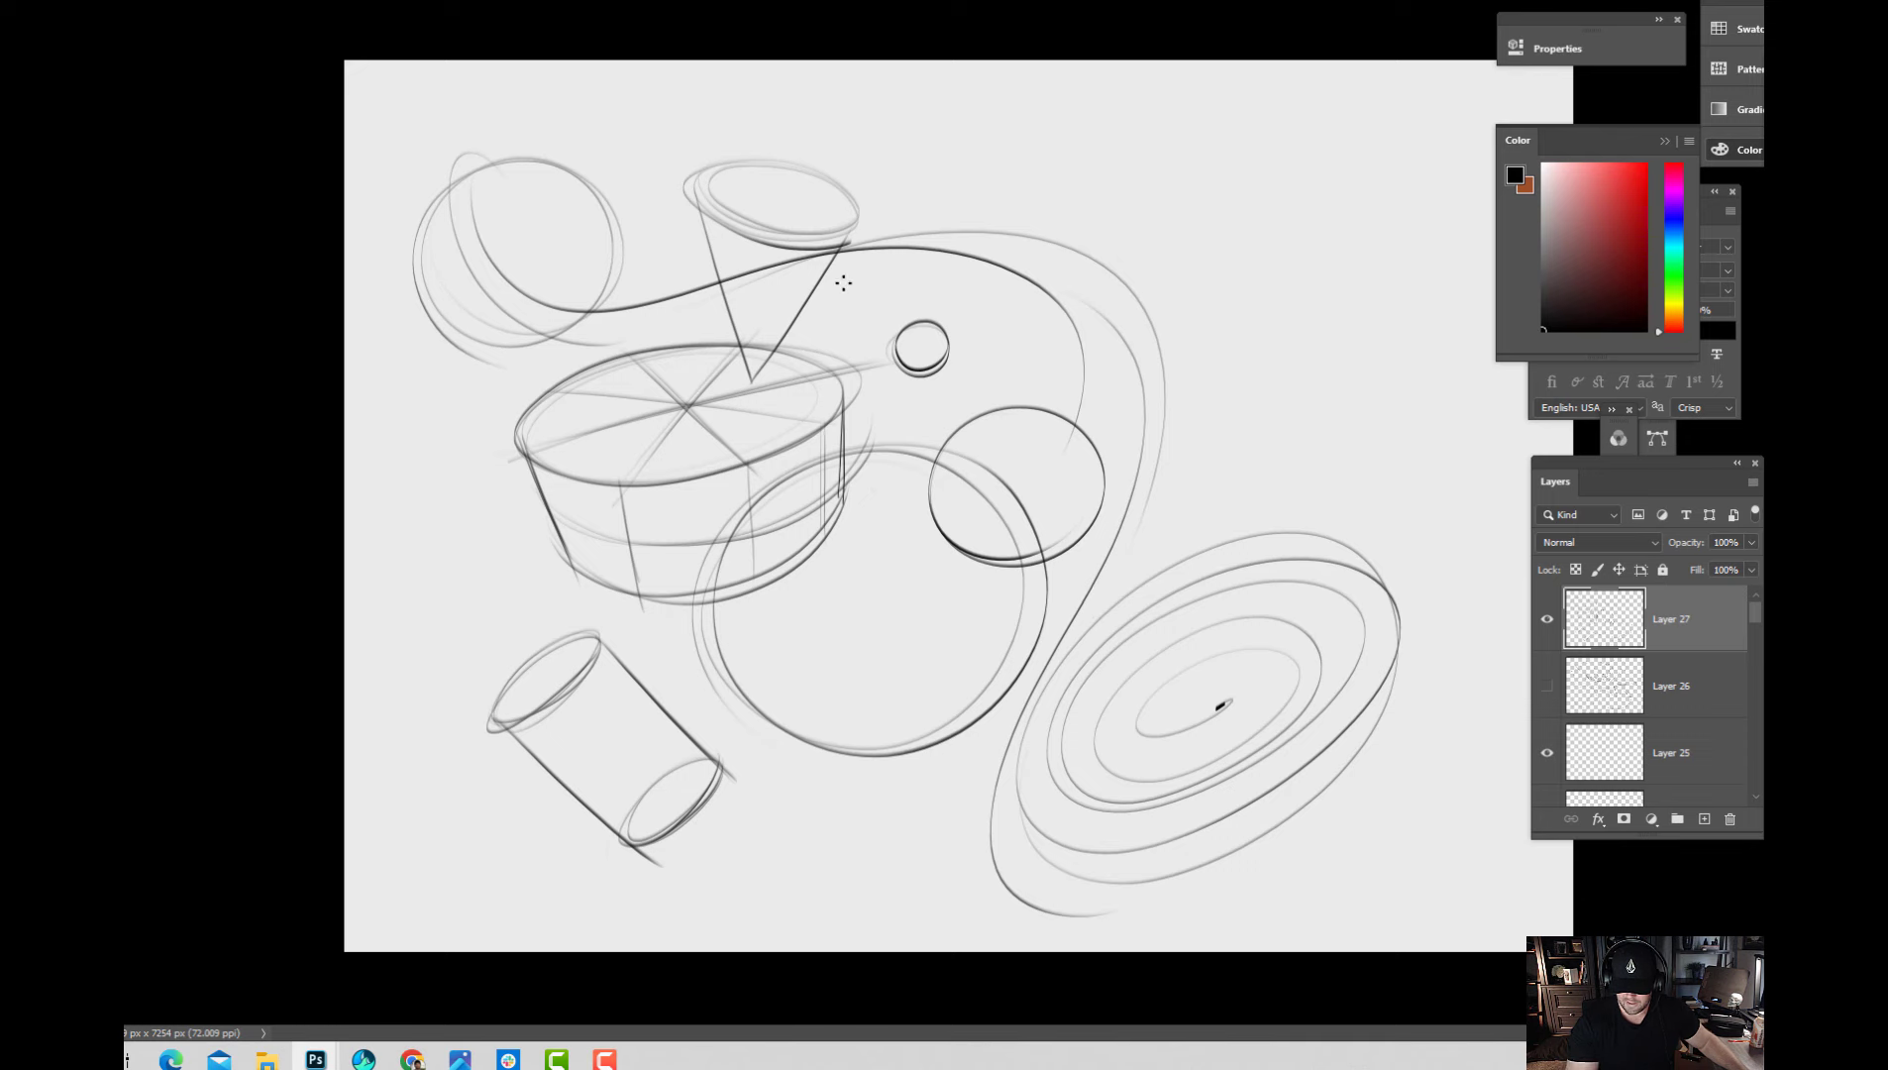
Add long outer S-curves sweeping from the cone down through the elliptical spiral, plus a zigzag stroke in the lower right corner.
{"action": "left_click_drag", "start_coordinate": [658, 287], "coordinate": [1305, 437]}
{"action": "mouse_move", "coordinate": [862, 188]}
{"action": "left_mouse_down"}
{"action": "mouse_move", "coordinate": [1359, 451]}
{"action": "mouse_move", "coordinate": [1292, 560]}
{"action": "left_mouse_up"}
{"action": "mouse_move", "coordinate": [1359, 473]}
{"action": "left_mouse_down"}
{"action": "mouse_move", "coordinate": [1233, 674]}
{"action": "mouse_move", "coordinate": [1427, 780]}
{"action": "left_mouse_up"}
{"action": "key", "text": "ctrl+minus"}
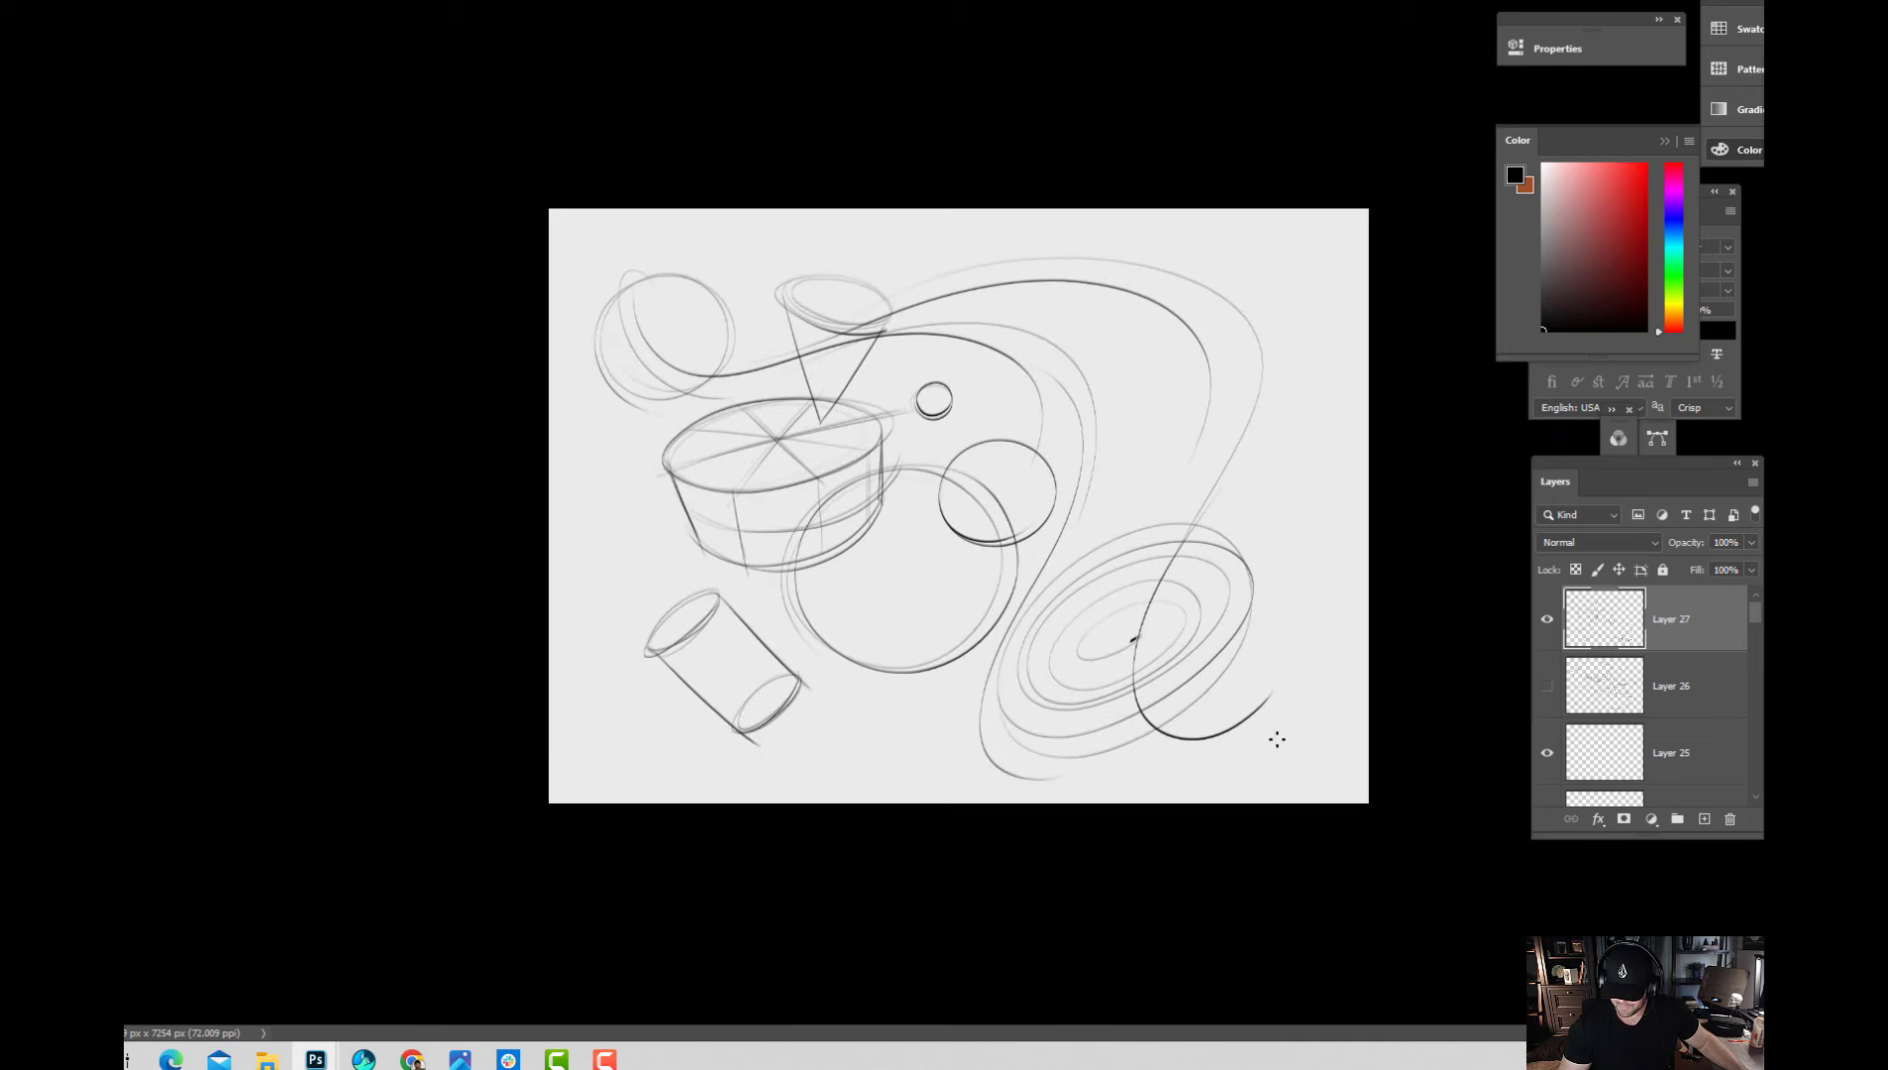
{"action": "mouse_move", "coordinate": [1239, 755]}
{"action": "left_mouse_down"}
{"action": "mouse_move", "coordinate": [1263, 703]}
{"action": "mouse_move", "coordinate": [1268, 755]}
{"action": "mouse_move", "coordinate": [1275, 715]}
{"action": "mouse_move", "coordinate": [1292, 739]}
{"action": "mouse_move", "coordinate": [1294, 652]}
{"action": "left_mouse_up"}
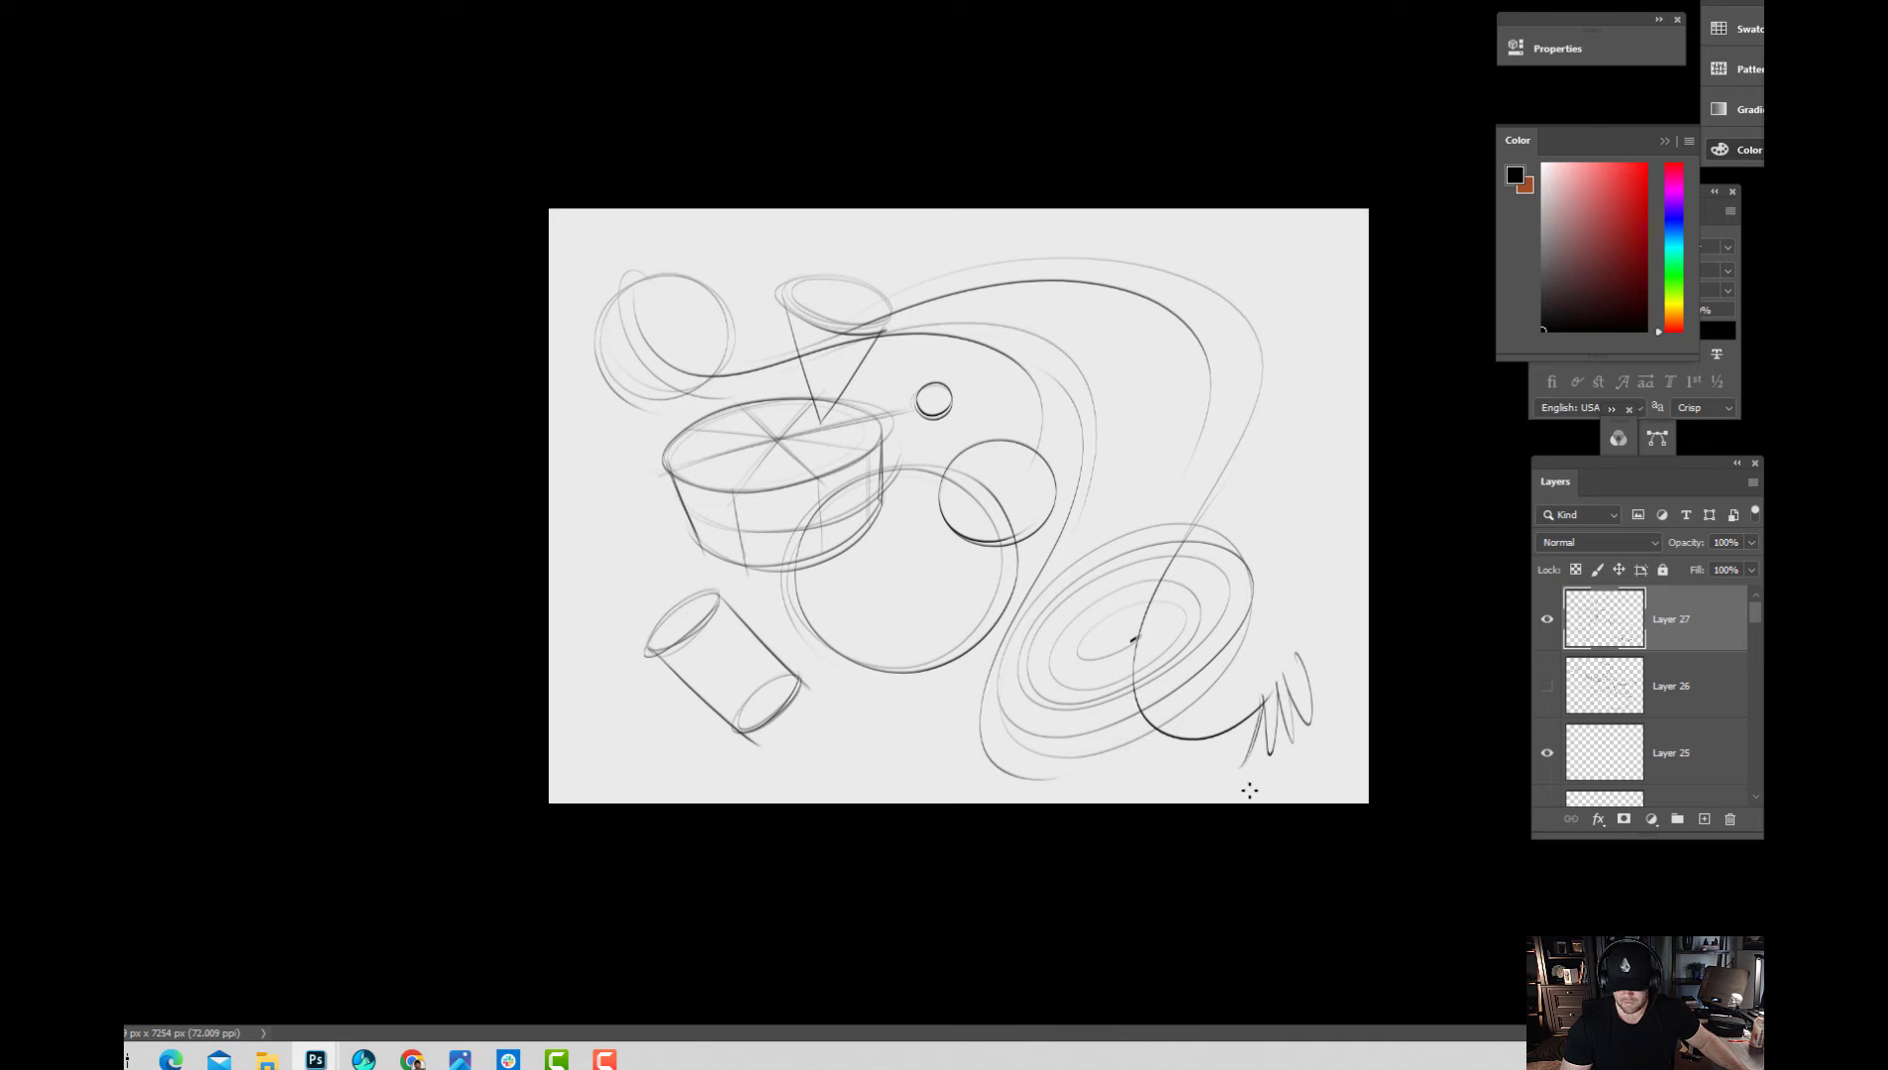
{"action": "key", "text": "ctrl+plus"}
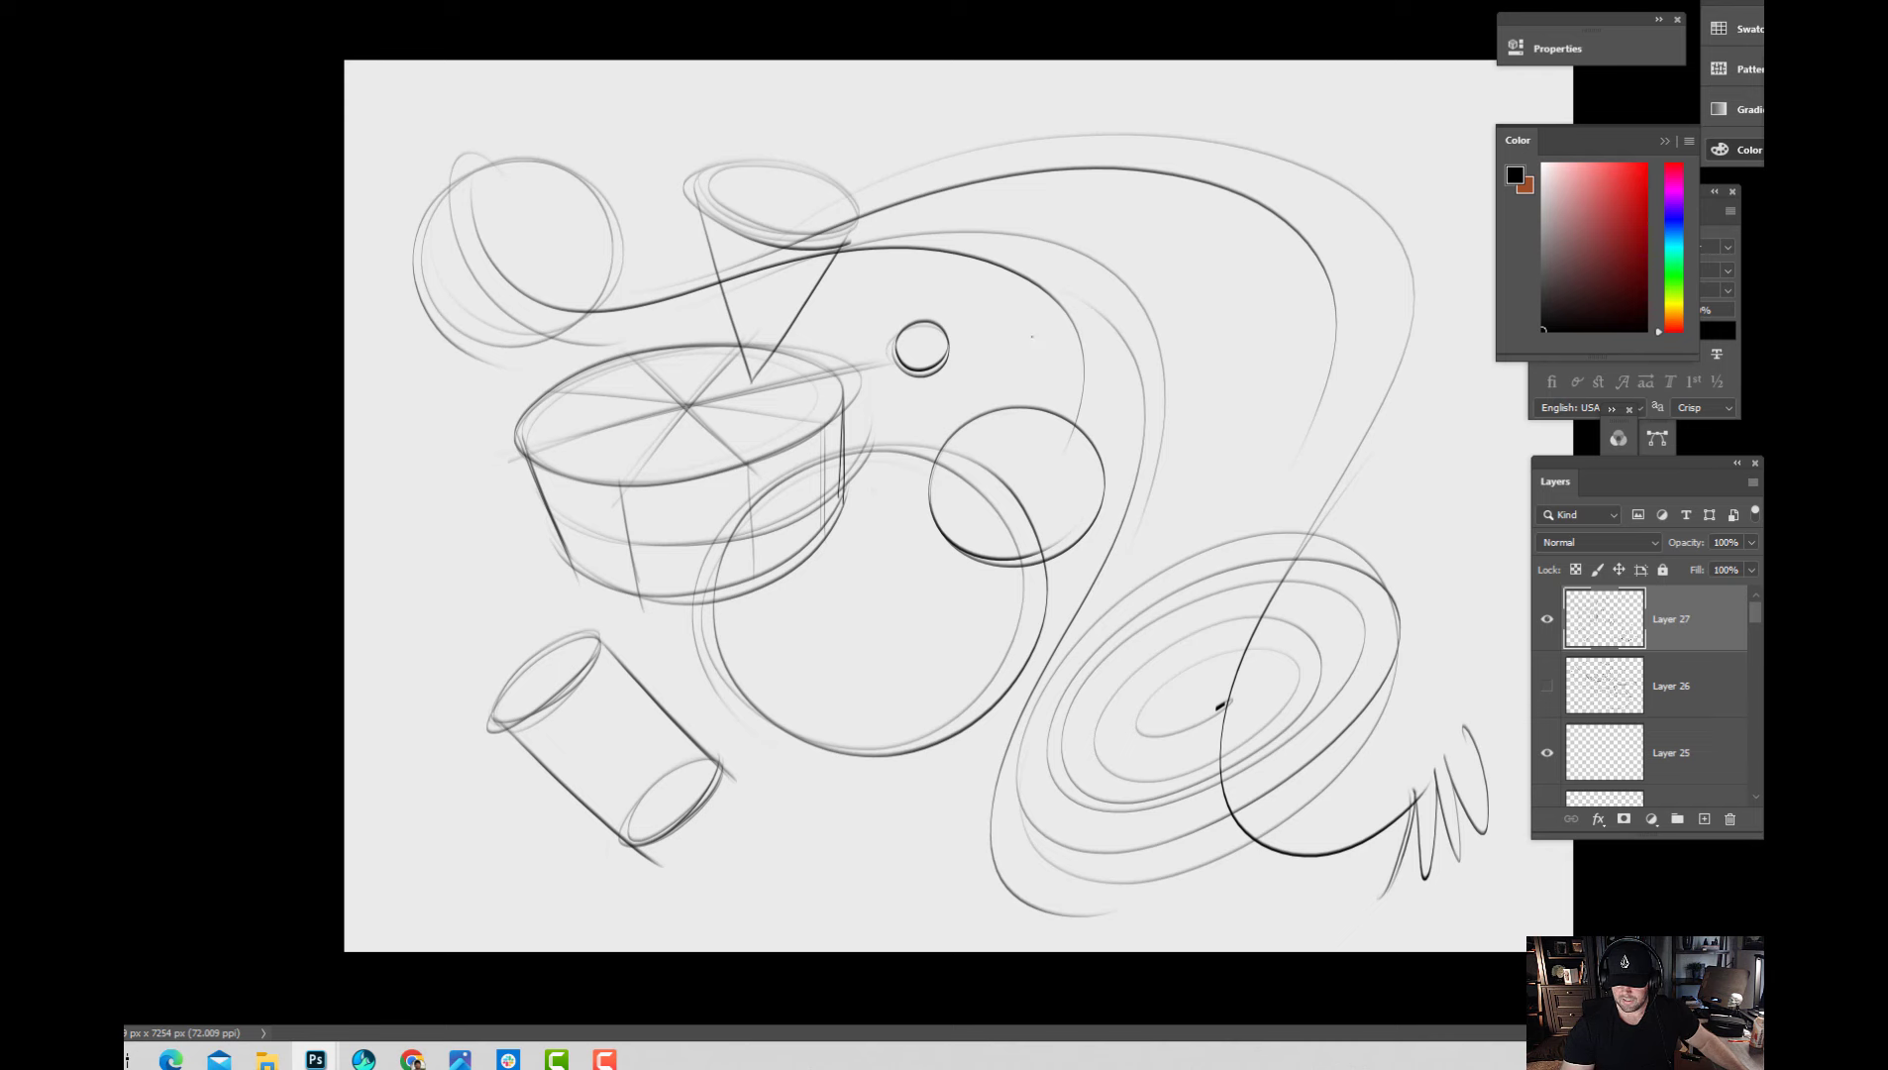
Draw a fan of long light strokes across the right side of the sketch and angled strokes from the large circle into the spiral.
{"action": "left_click_drag", "start_coordinate": [1047, 313], "coordinate": [1222, 117]}
{"action": "left_click_drag", "start_coordinate": [1066, 381], "coordinate": [1411, 195]}
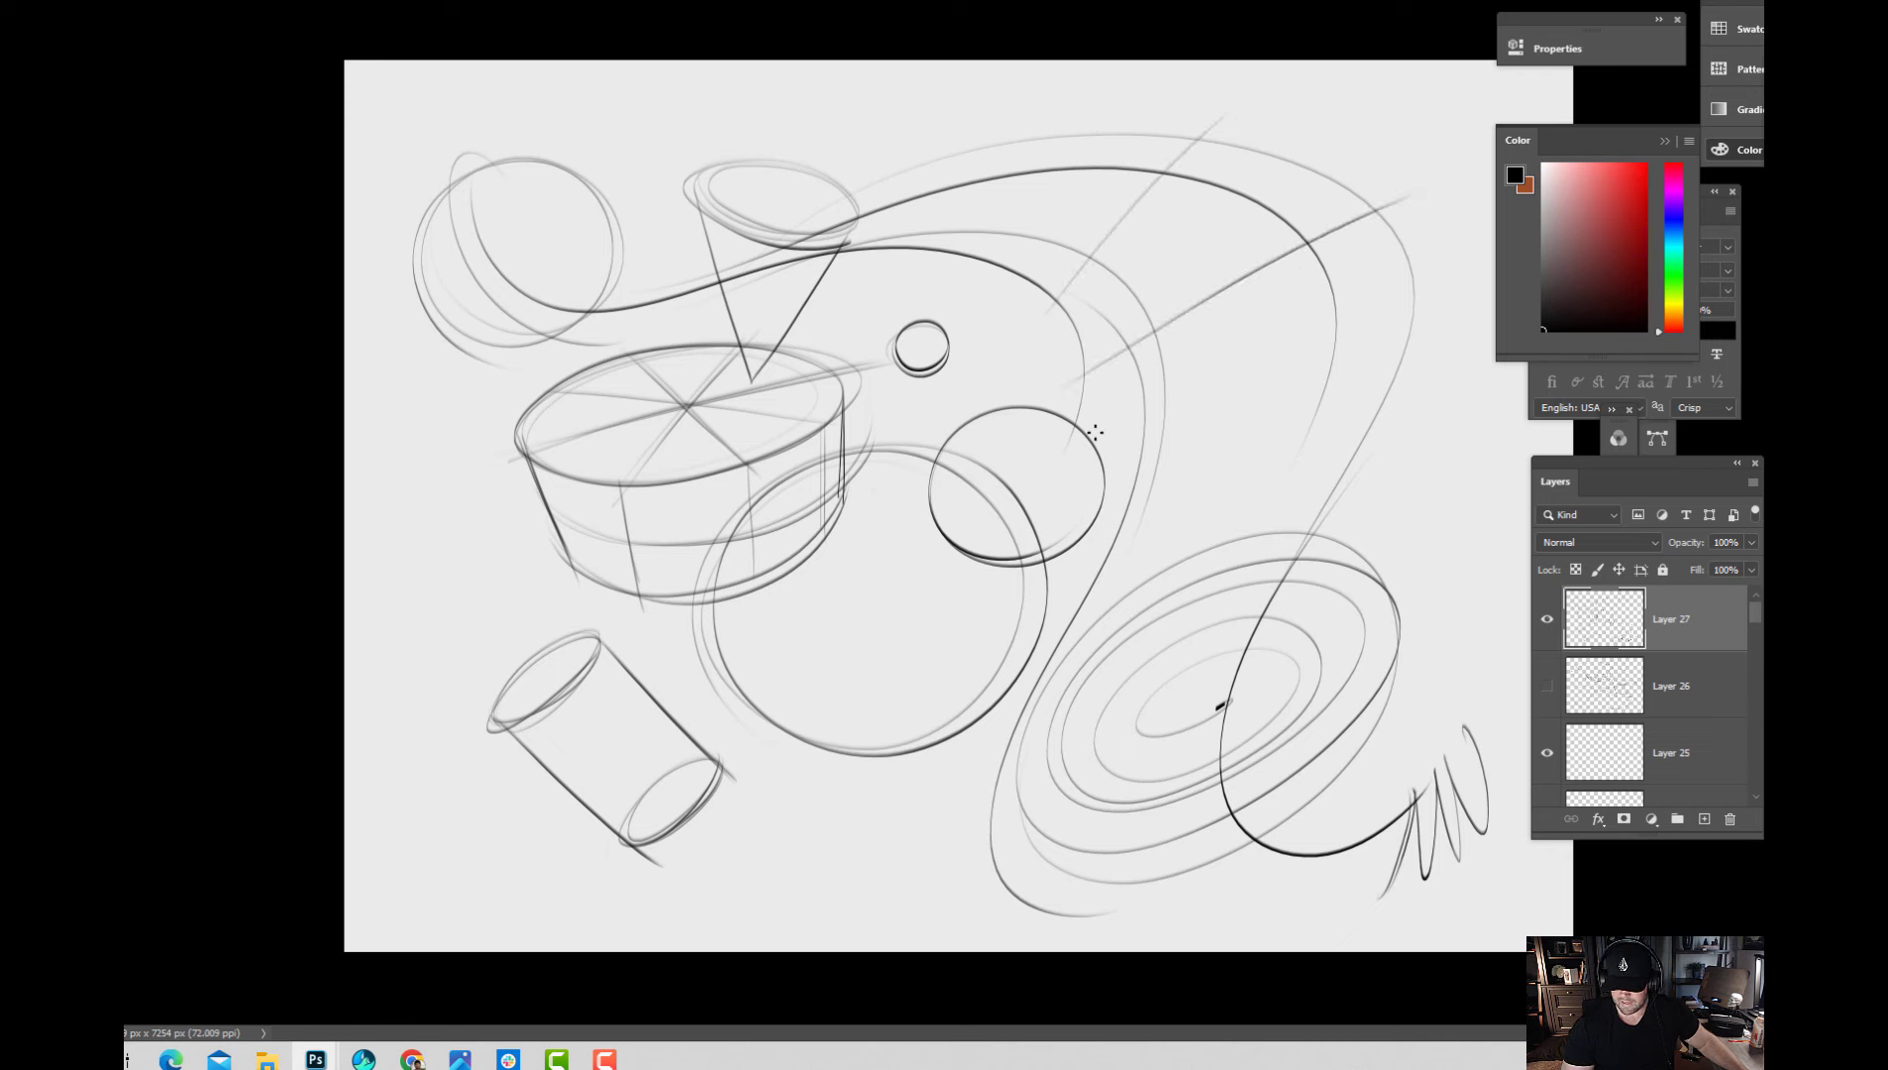
{"action": "left_click_drag", "start_coordinate": [1061, 386], "coordinate": [1411, 356]}
{"action": "left_click_drag", "start_coordinate": [1040, 442], "coordinate": [1426, 435]}
{"action": "left_click_drag", "start_coordinate": [1028, 496], "coordinate": [1396, 519]}
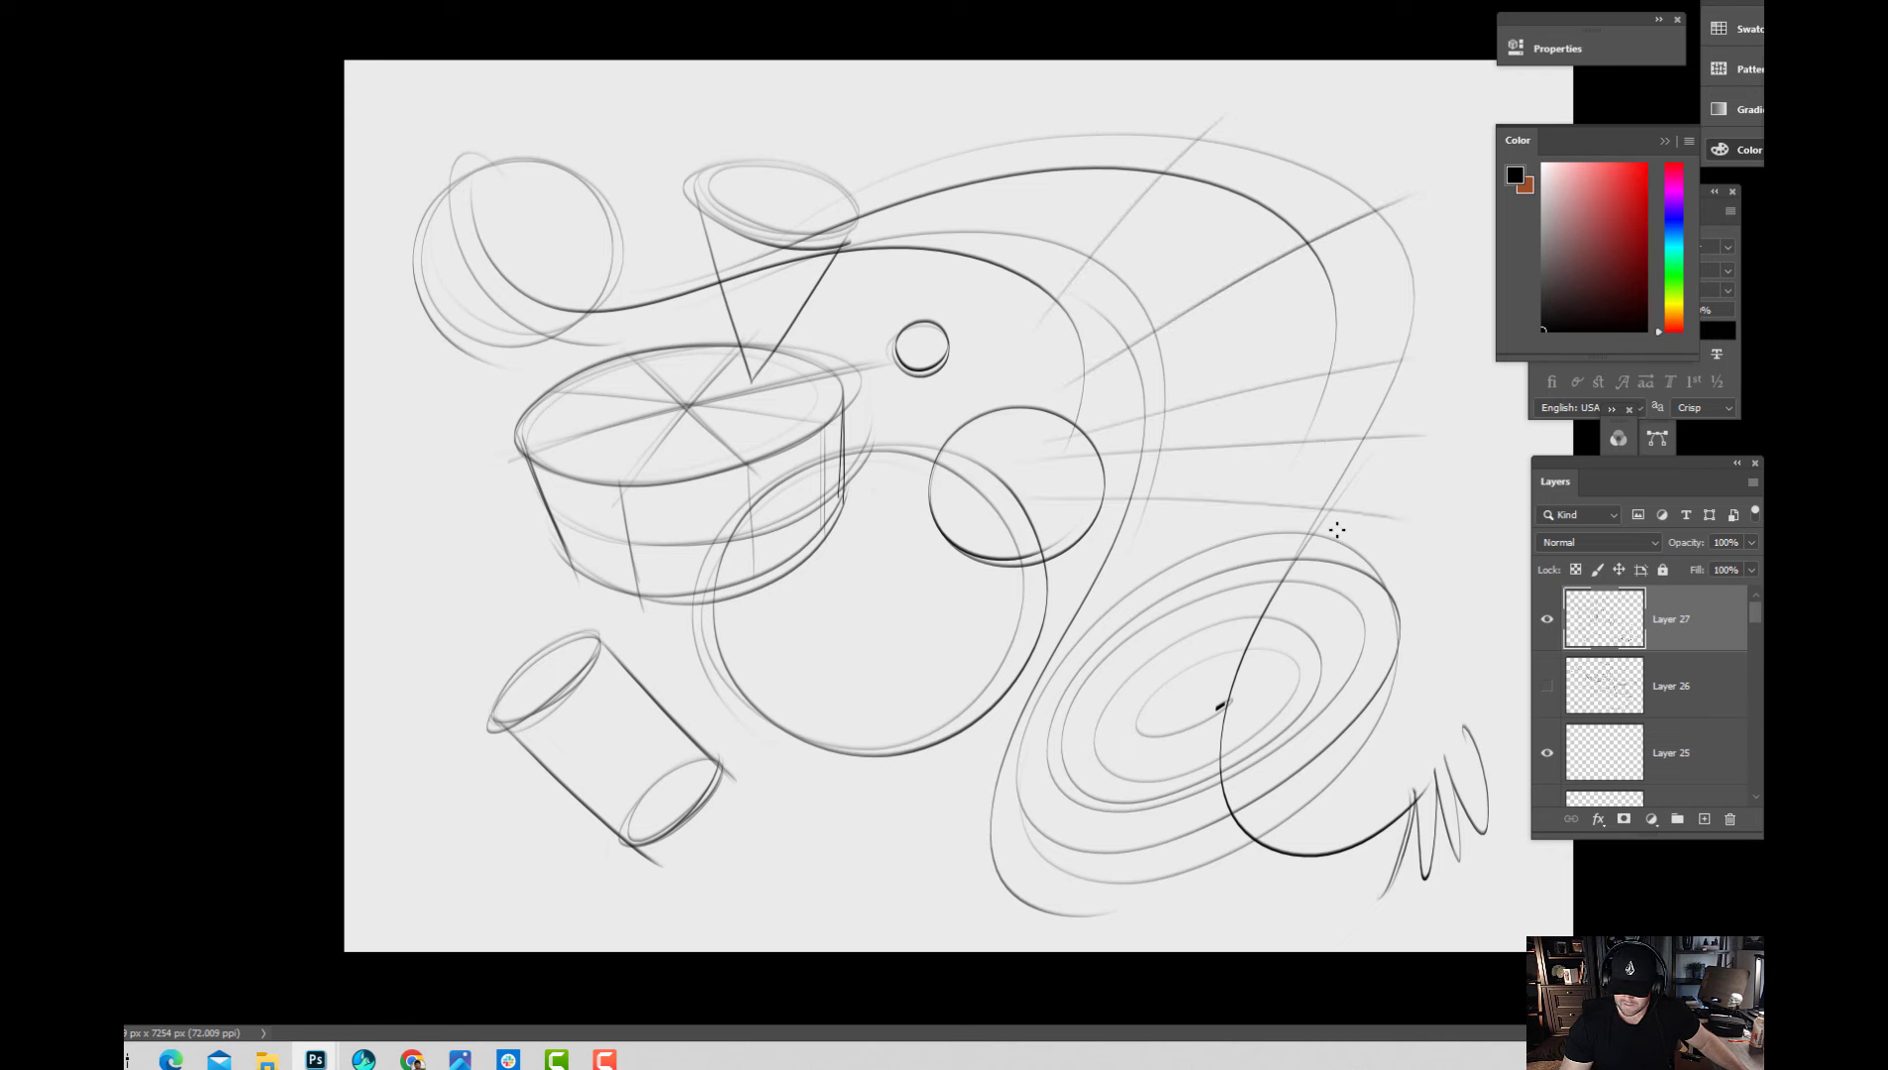
{"action": "mouse_move", "coordinate": [1074, 452]}
{"action": "left_mouse_down"}
{"action": "mouse_move", "coordinate": [914, 653]}
{"action": "mouse_move", "coordinate": [1250, 725]}
{"action": "left_mouse_up"}
{"action": "left_click_drag", "start_coordinate": [910, 675], "coordinate": [1224, 751]}
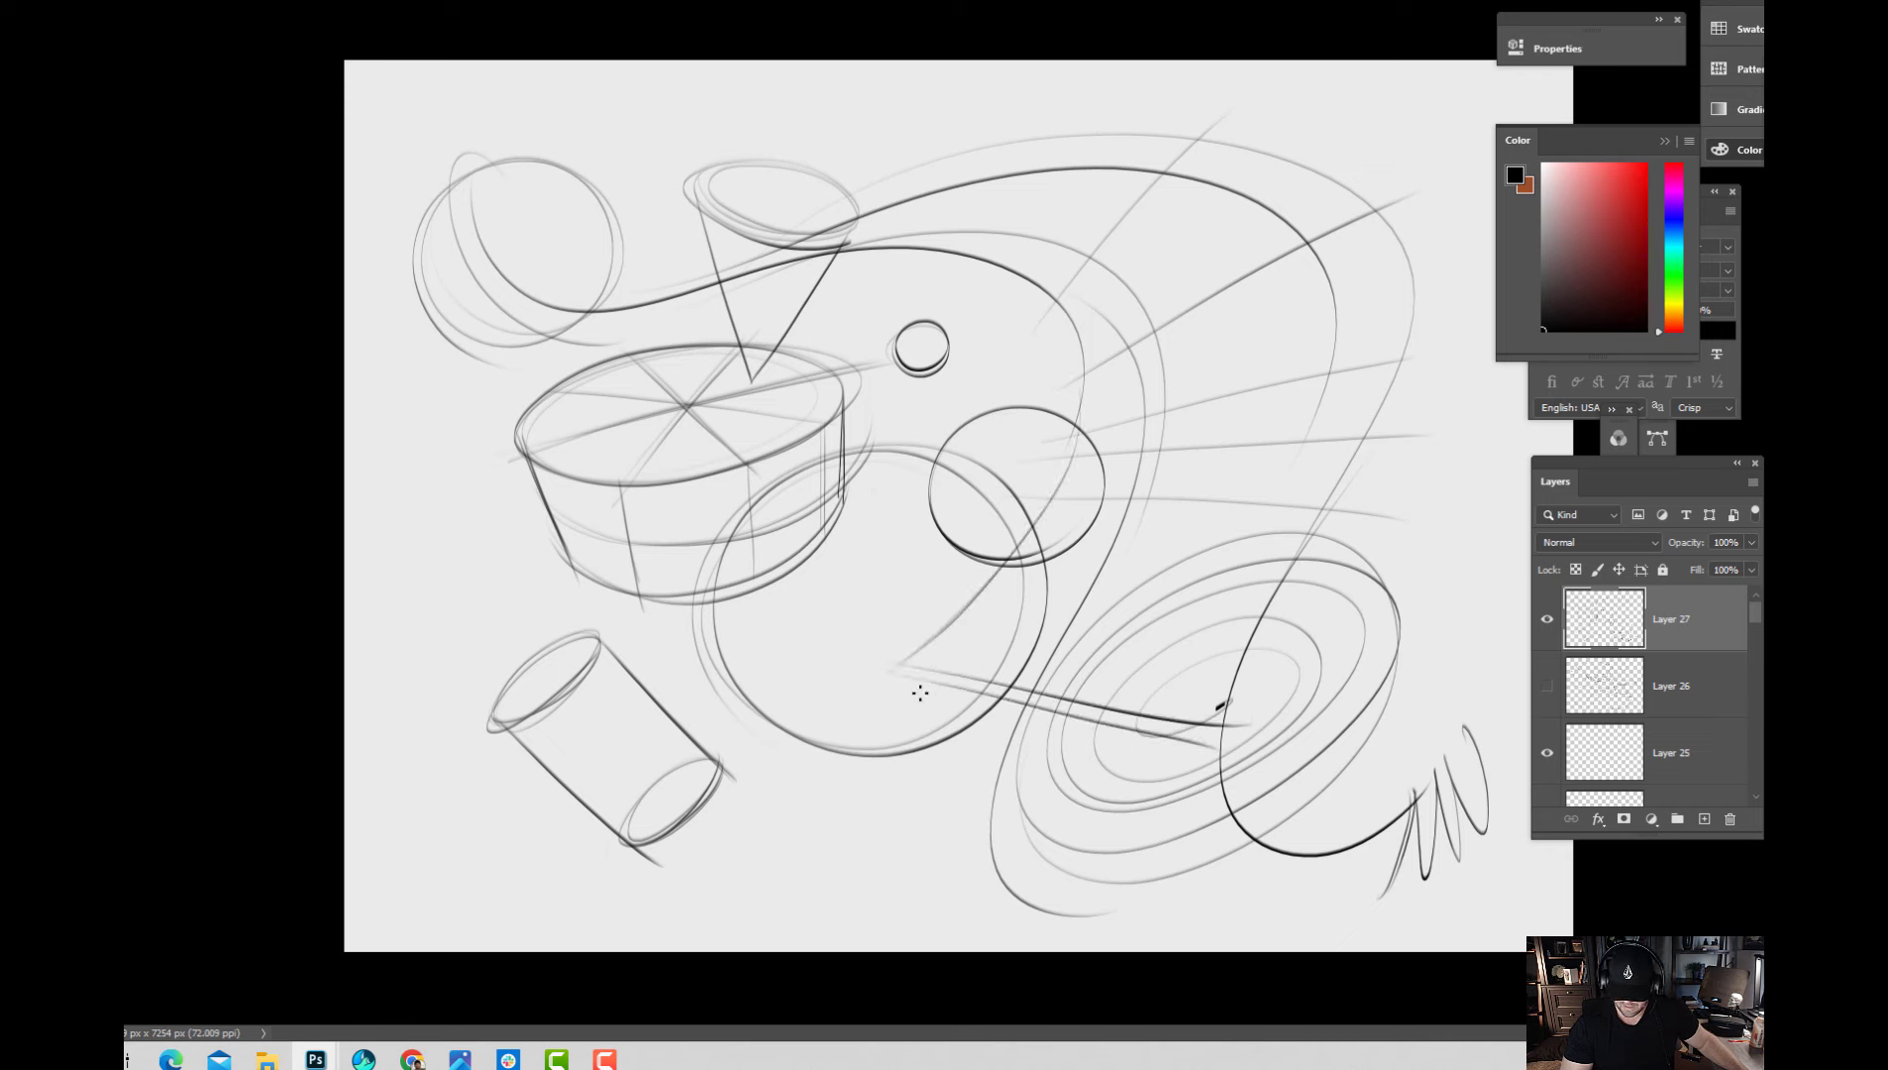
Sketch a circle above the tilted cylinder, a tiny circle beside the small one, and a sharp angular shape in the upper right.
{"action": "left_click_drag", "start_coordinate": [901, 662], "coordinate": [900, 680]}
{"action": "key", "text": "ctrl+minus"}
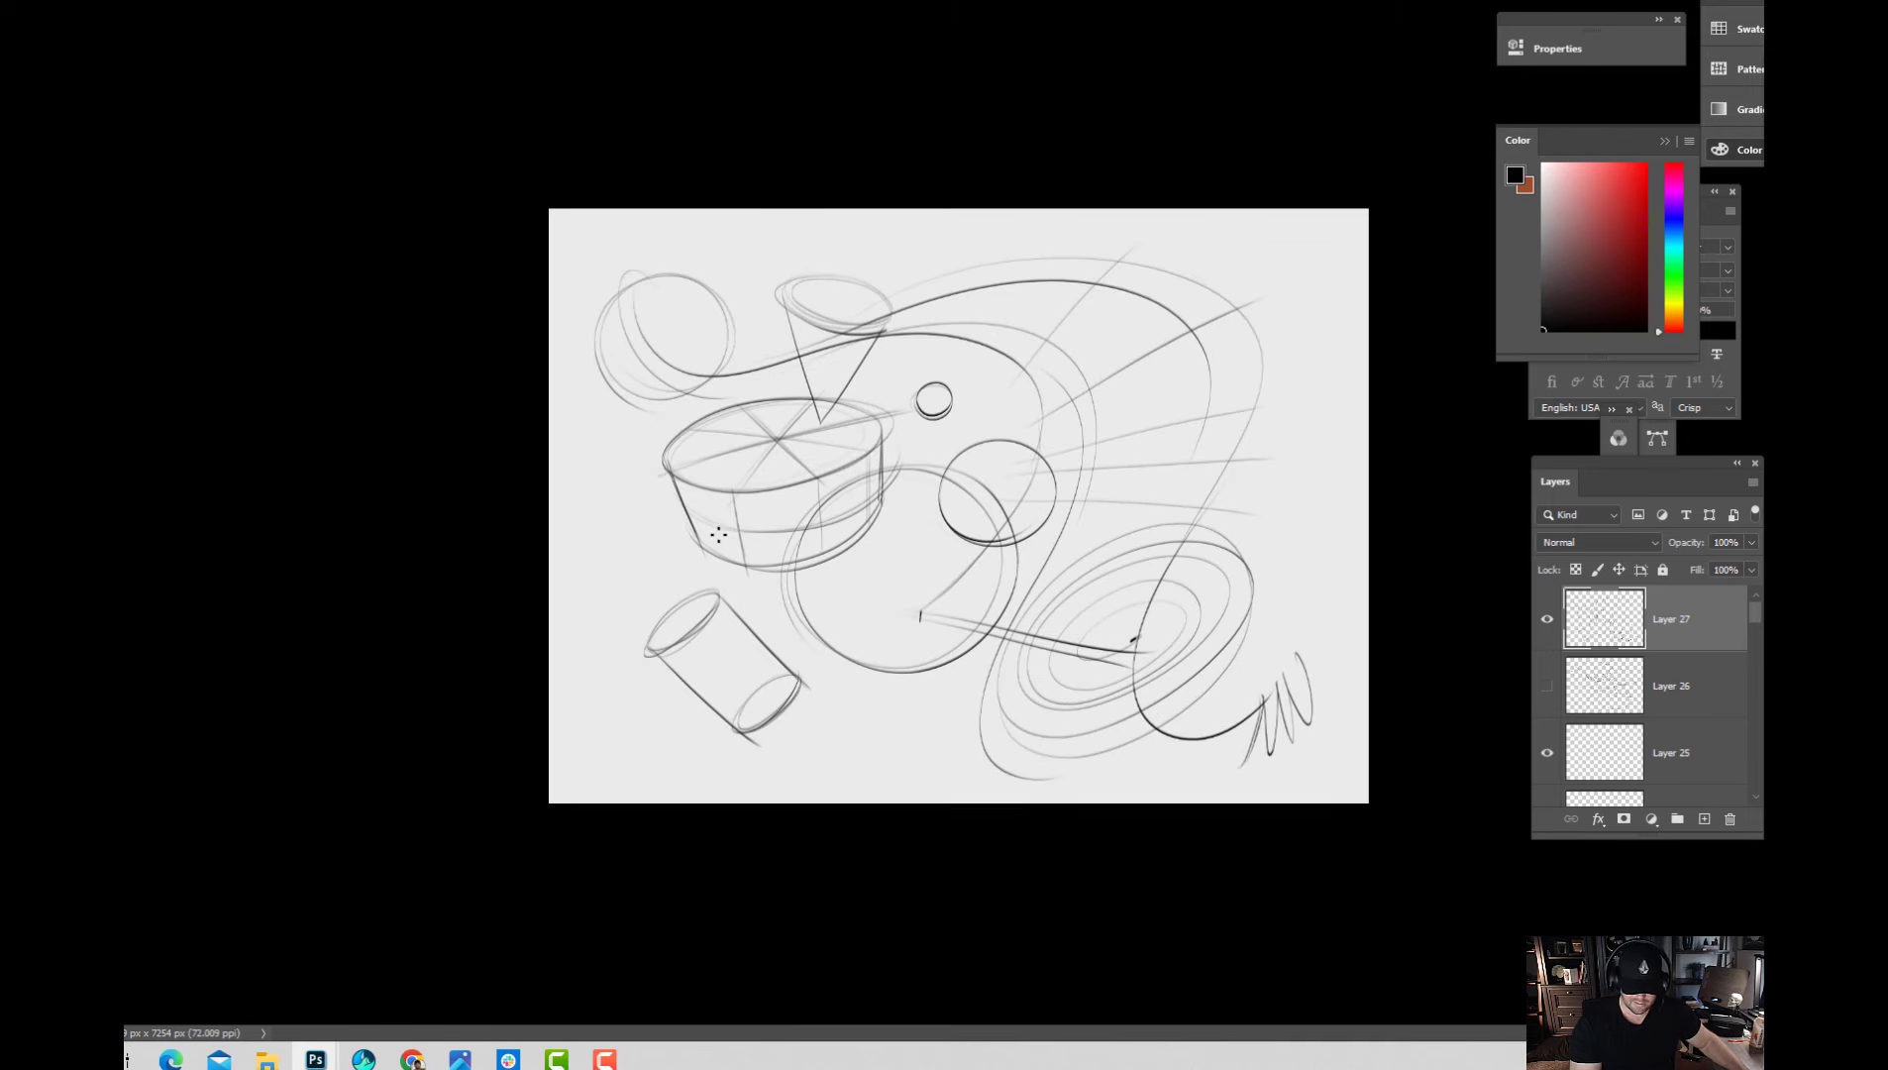
{"action": "mouse_move", "coordinate": [738, 569]}
{"action": "left_mouse_down"}
{"action": "mouse_move", "coordinate": [604, 594]}
{"action": "mouse_move", "coordinate": [693, 495]}
{"action": "mouse_move", "coordinate": [740, 576]}
{"action": "left_mouse_up"}
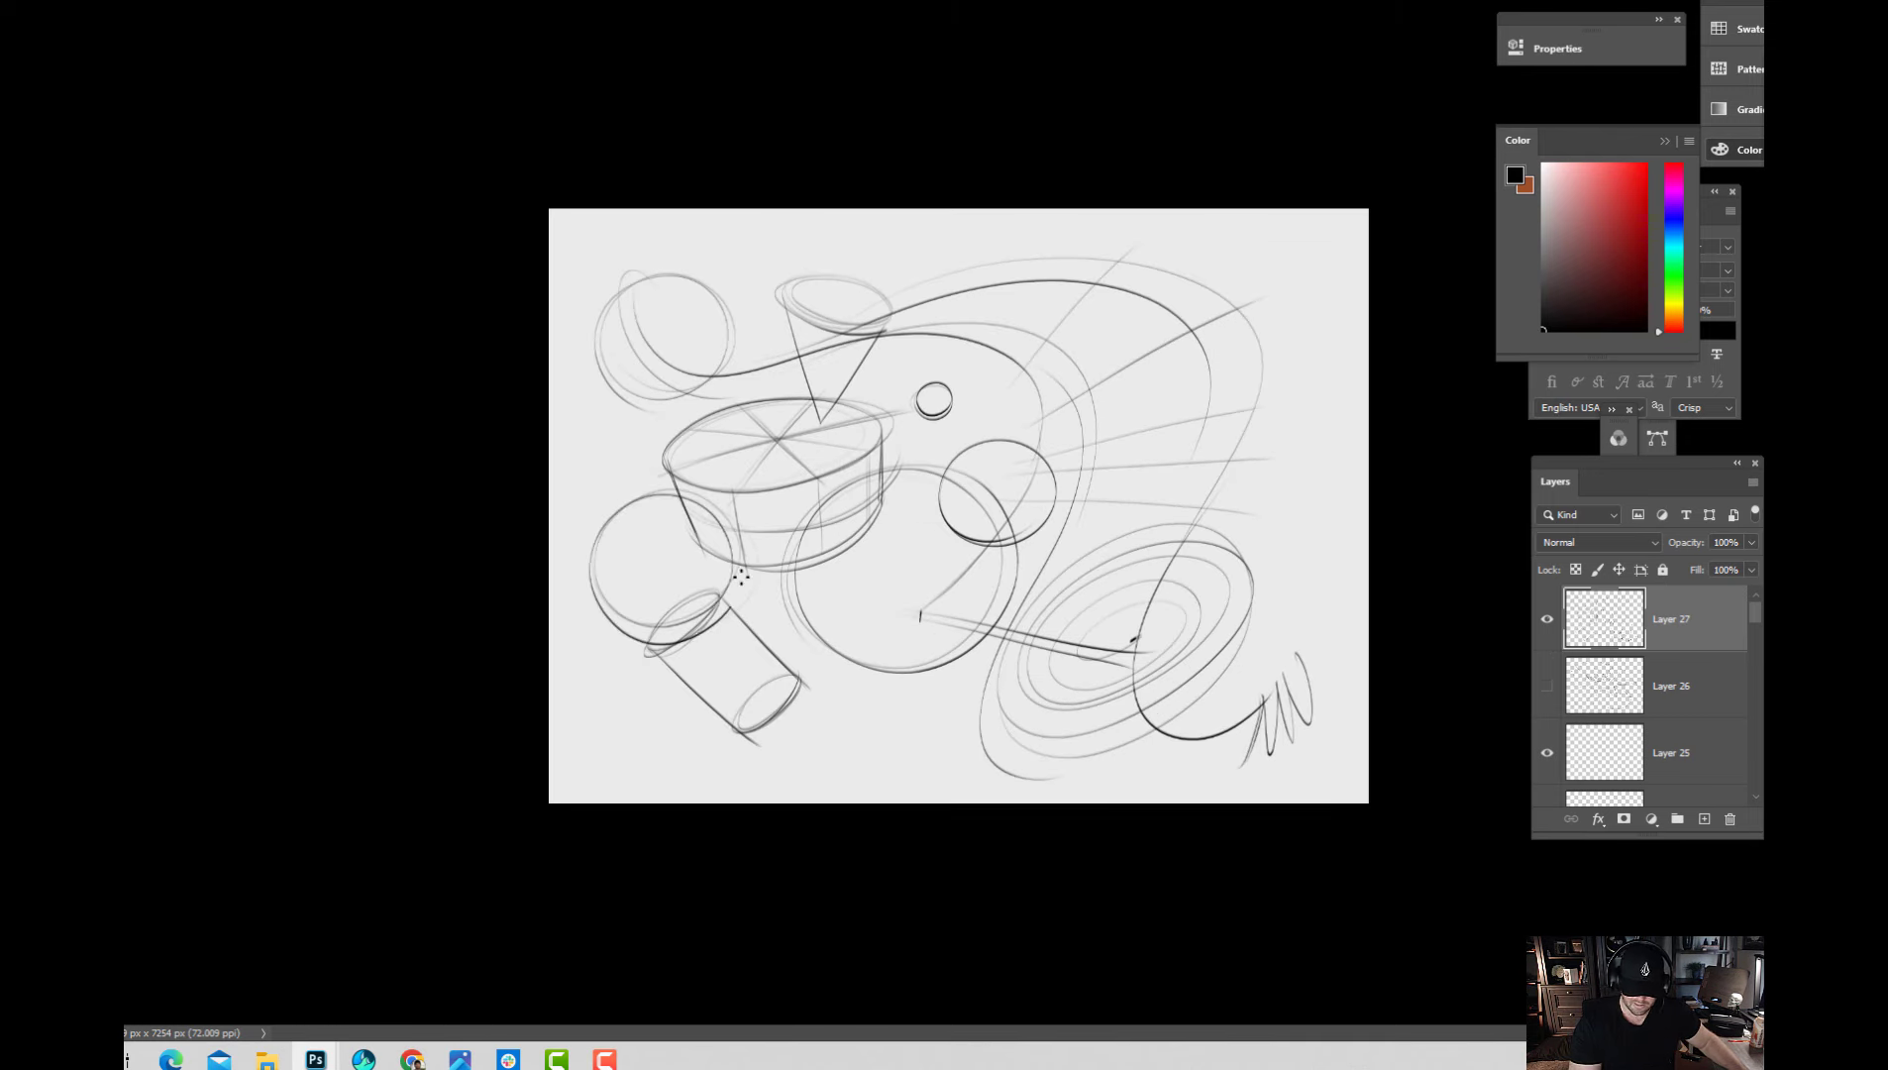
{"action": "left_click_drag", "start_coordinate": [1000, 396], "coordinate": [1002, 404]}
{"action": "mouse_move", "coordinate": [1236, 253]}
{"action": "left_mouse_down"}
{"action": "mouse_move", "coordinate": [1153, 428]}
{"action": "mouse_move", "coordinate": [1300, 339]}
{"action": "left_mouse_up"}
{"action": "left_click_drag", "start_coordinate": [1240, 253], "coordinate": [1297, 340]}
{"action": "mouse_move", "coordinate": [1238, 252]}
{"action": "left_mouse_down"}
{"action": "mouse_move", "coordinate": [1300, 295]}
{"action": "mouse_move", "coordinate": [1302, 347]}
{"action": "left_mouse_up"}
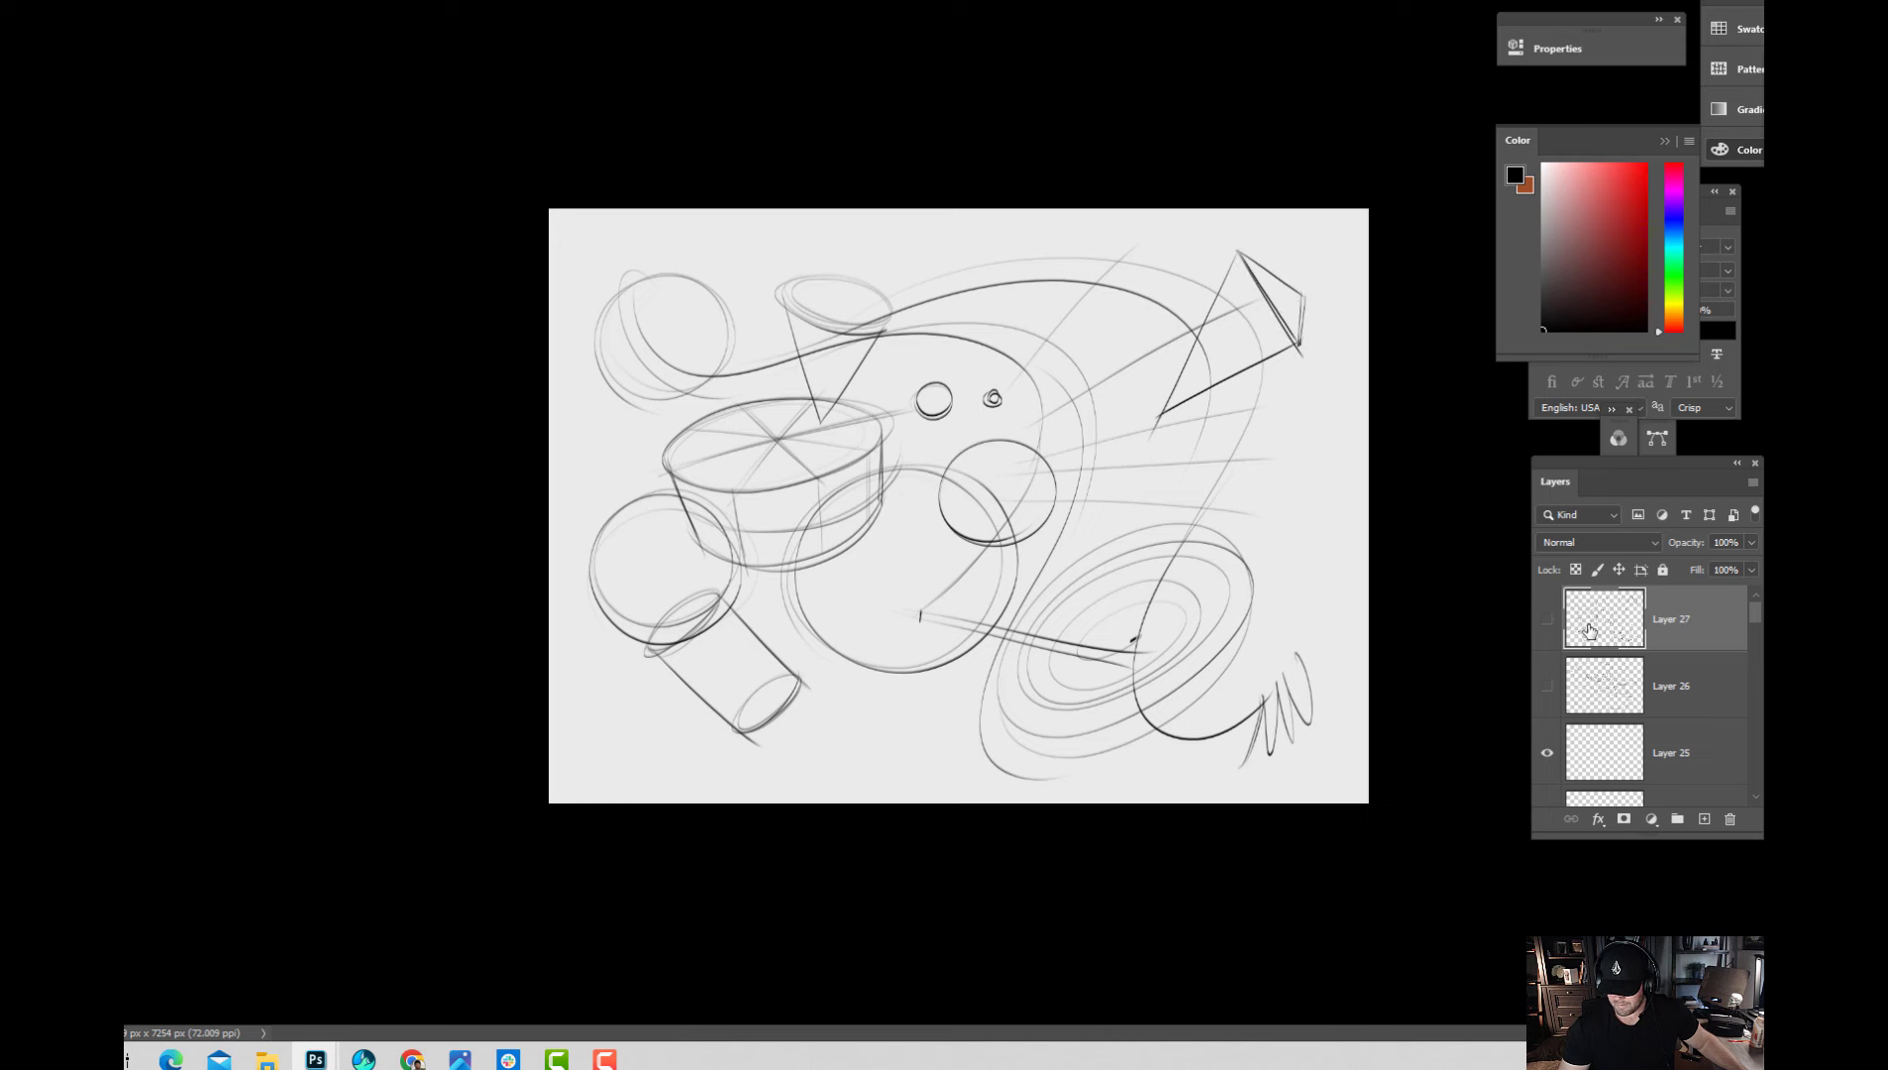
Hide Layer 27 and add a new blank layer above it.
{"action": "left_click", "coordinate": [1548, 624]}
{"action": "left_click", "coordinate": [1703, 819]}
{"action": "key", "text": "ctrl+0"}
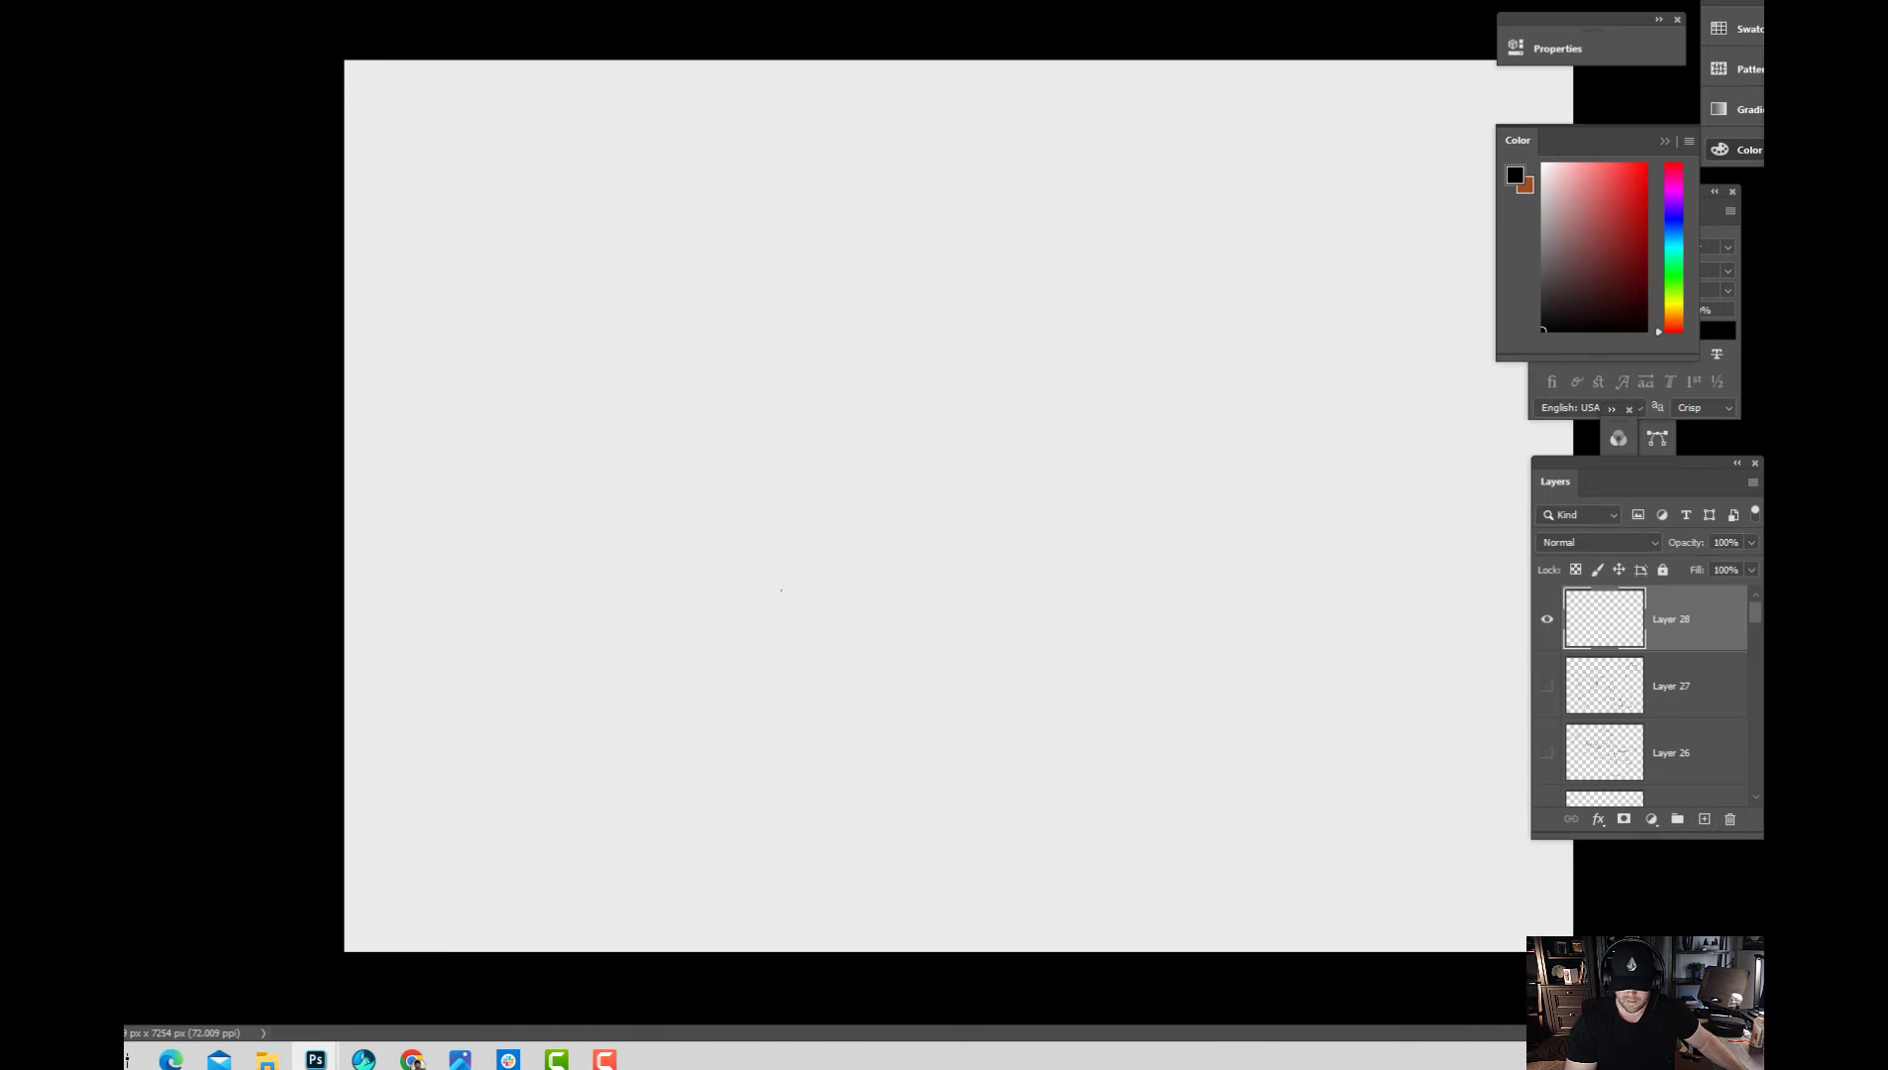
Sketch a large circle with a smaller overlapping one in the lower left of the canvas, and a tilted drum above them.
{"action": "mouse_move", "coordinate": [554, 612]}
{"action": "left_mouse_down"}
{"action": "mouse_move", "coordinate": [762, 699]}
{"action": "mouse_move", "coordinate": [661, 875]}
{"action": "mouse_move", "coordinate": [467, 834]}
{"action": "mouse_move", "coordinate": [607, 599]}
{"action": "left_mouse_up"}
{"action": "mouse_move", "coordinate": [515, 540]}
{"action": "left_mouse_down"}
{"action": "mouse_move", "coordinate": [554, 683]}
{"action": "mouse_move", "coordinate": [451, 595]}
{"action": "mouse_move", "coordinate": [589, 609]}
{"action": "left_mouse_up"}
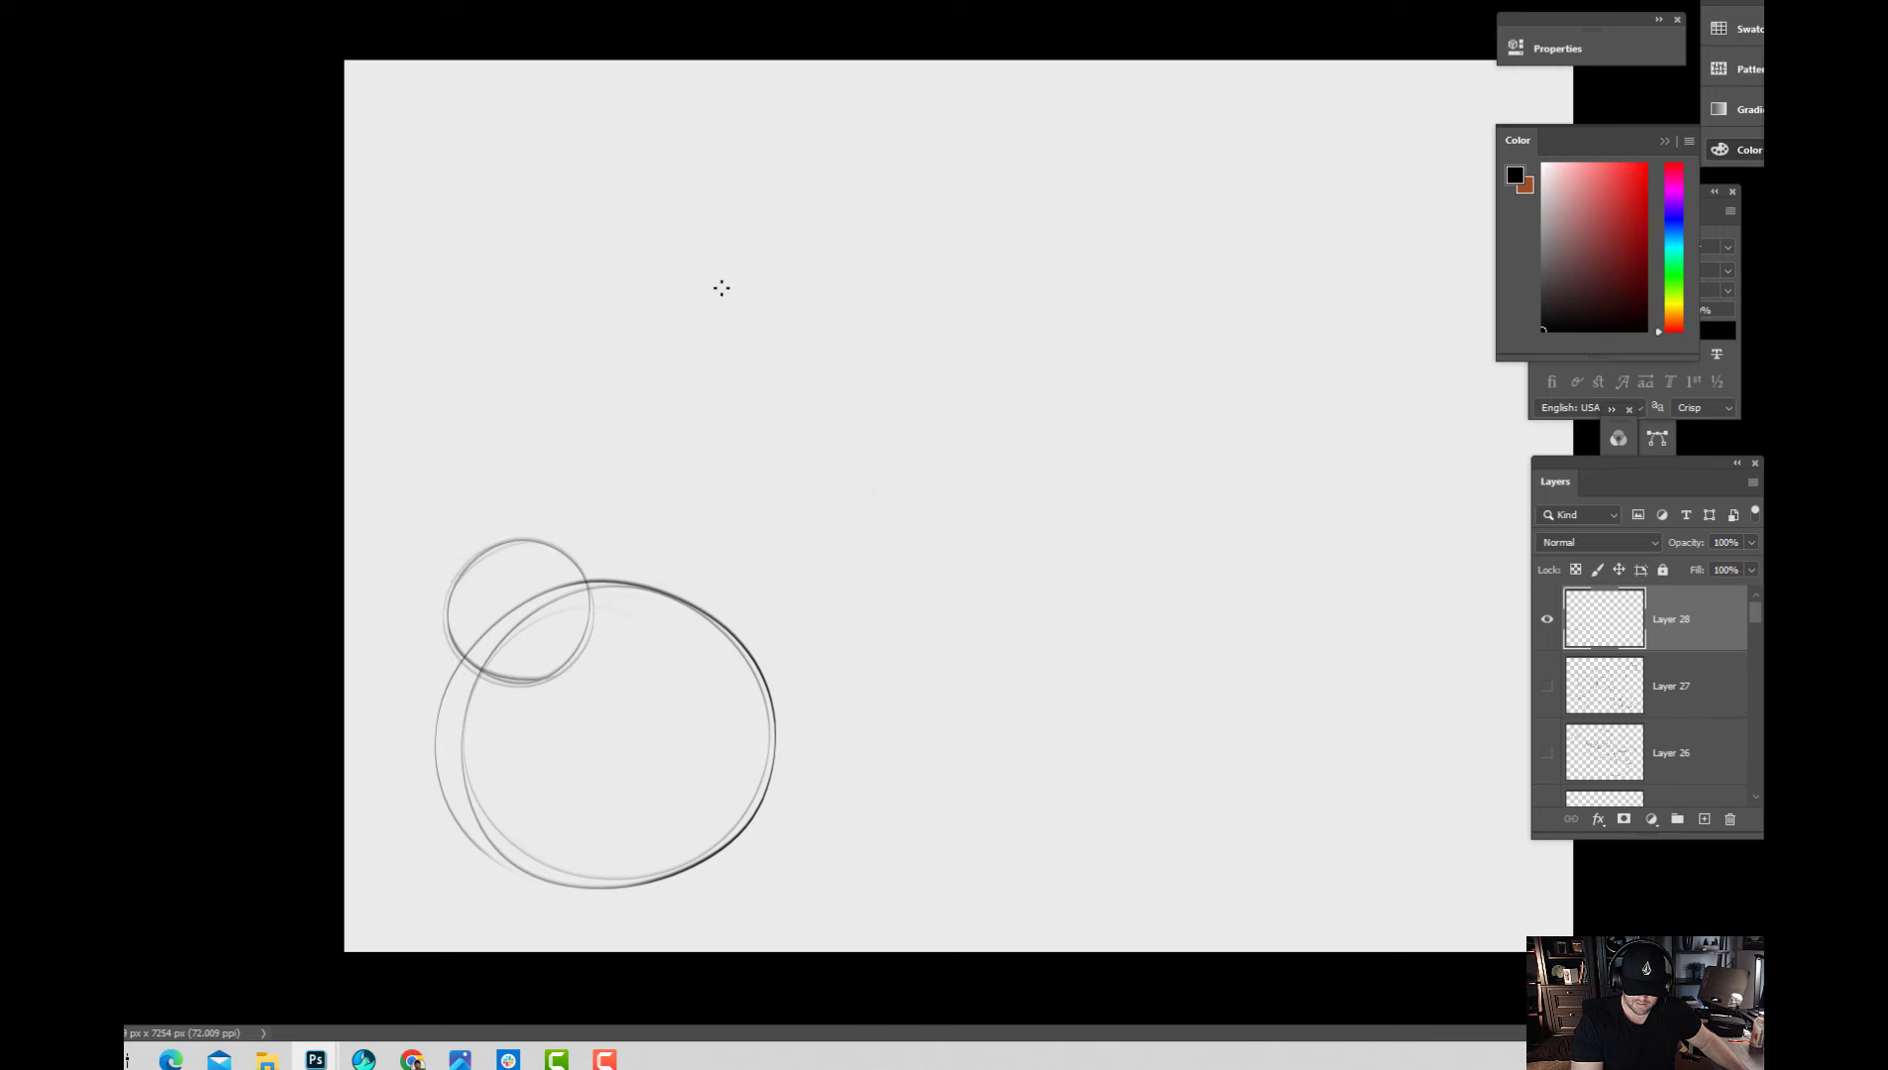
{"action": "mouse_move", "coordinate": [851, 242]}
{"action": "left_mouse_down"}
{"action": "mouse_move", "coordinate": [763, 316]}
{"action": "mouse_move", "coordinate": [628, 340]}
{"action": "mouse_move", "coordinate": [572, 442]}
{"action": "left_mouse_up"}
{"action": "mouse_move", "coordinate": [532, 297]}
{"action": "left_mouse_down"}
{"action": "mouse_move", "coordinate": [576, 450]}
{"action": "mouse_move", "coordinate": [892, 364]}
{"action": "left_mouse_up"}
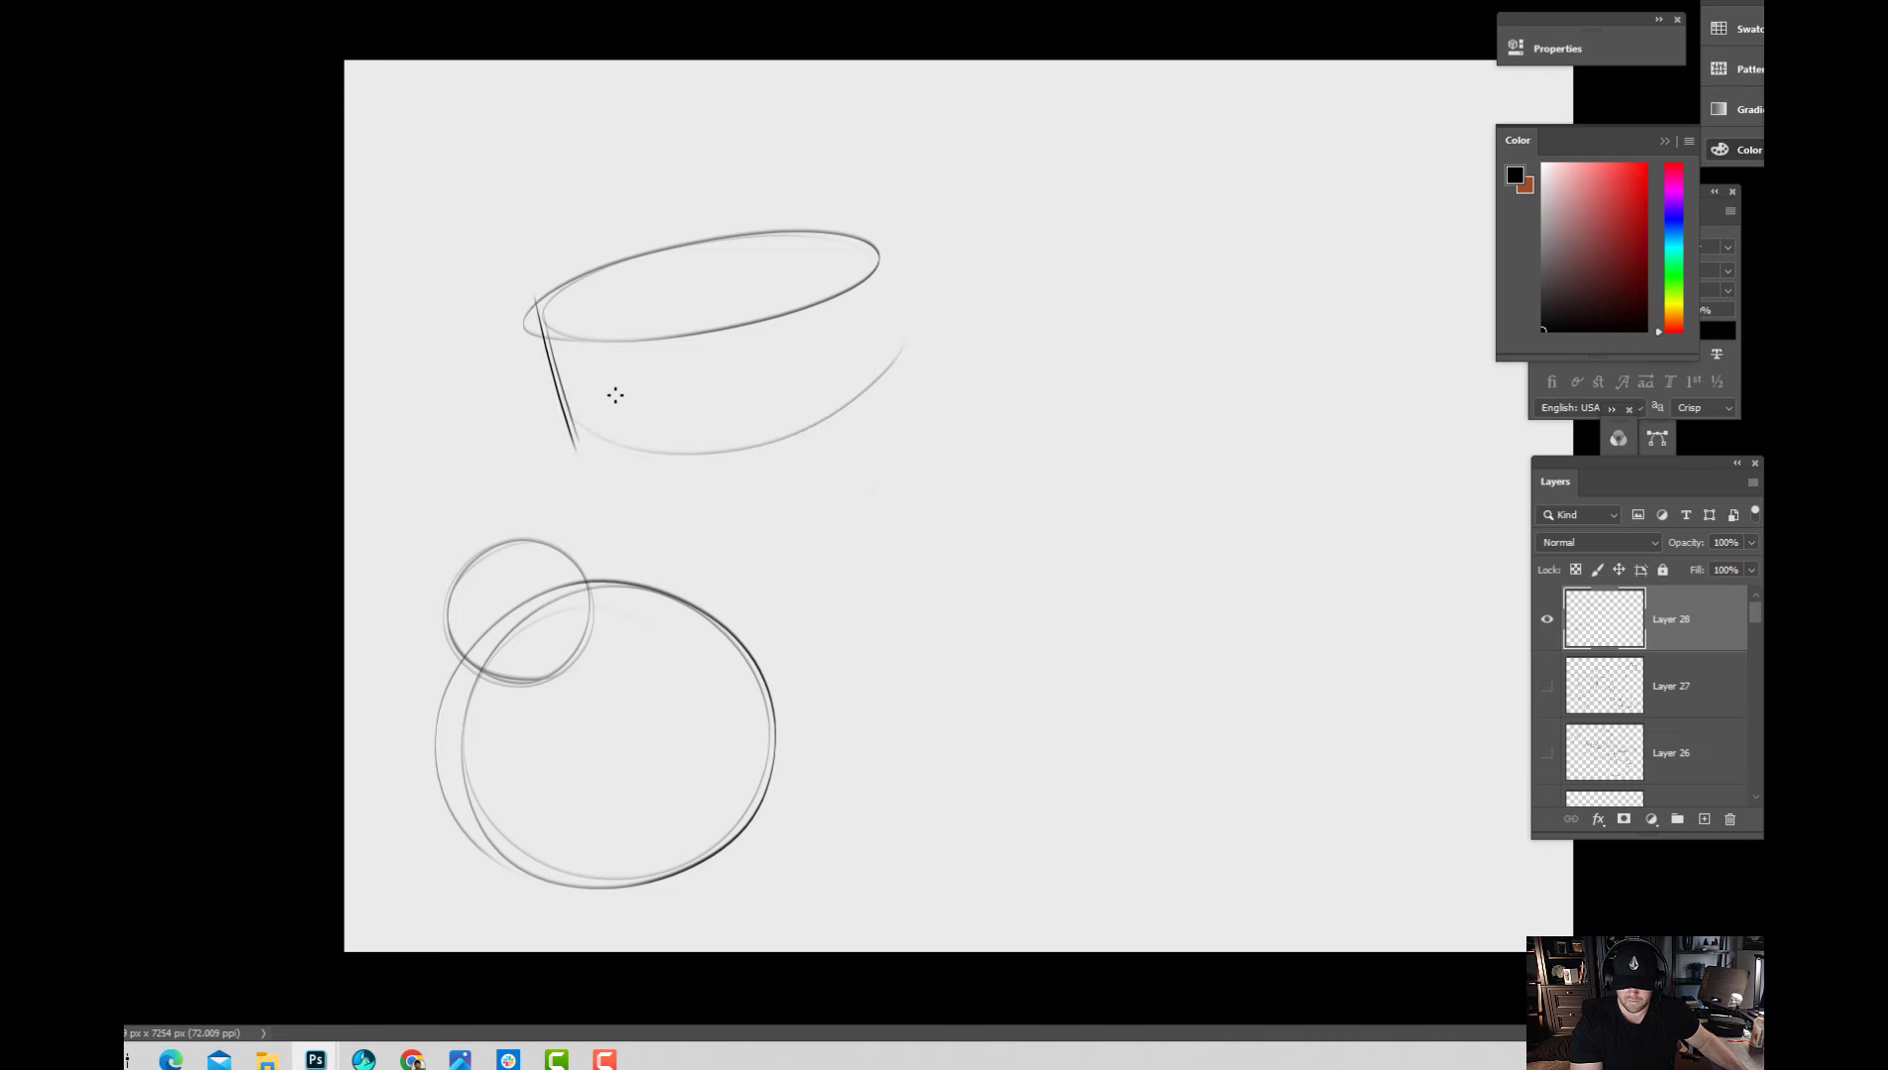
{"action": "mouse_move", "coordinate": [560, 408]}
{"action": "left_mouse_down"}
{"action": "mouse_move", "coordinate": [641, 454]}
{"action": "mouse_move", "coordinate": [894, 363]}
{"action": "left_mouse_up"}
{"action": "left_click_drag", "start_coordinate": [881, 263], "coordinate": [897, 372]}
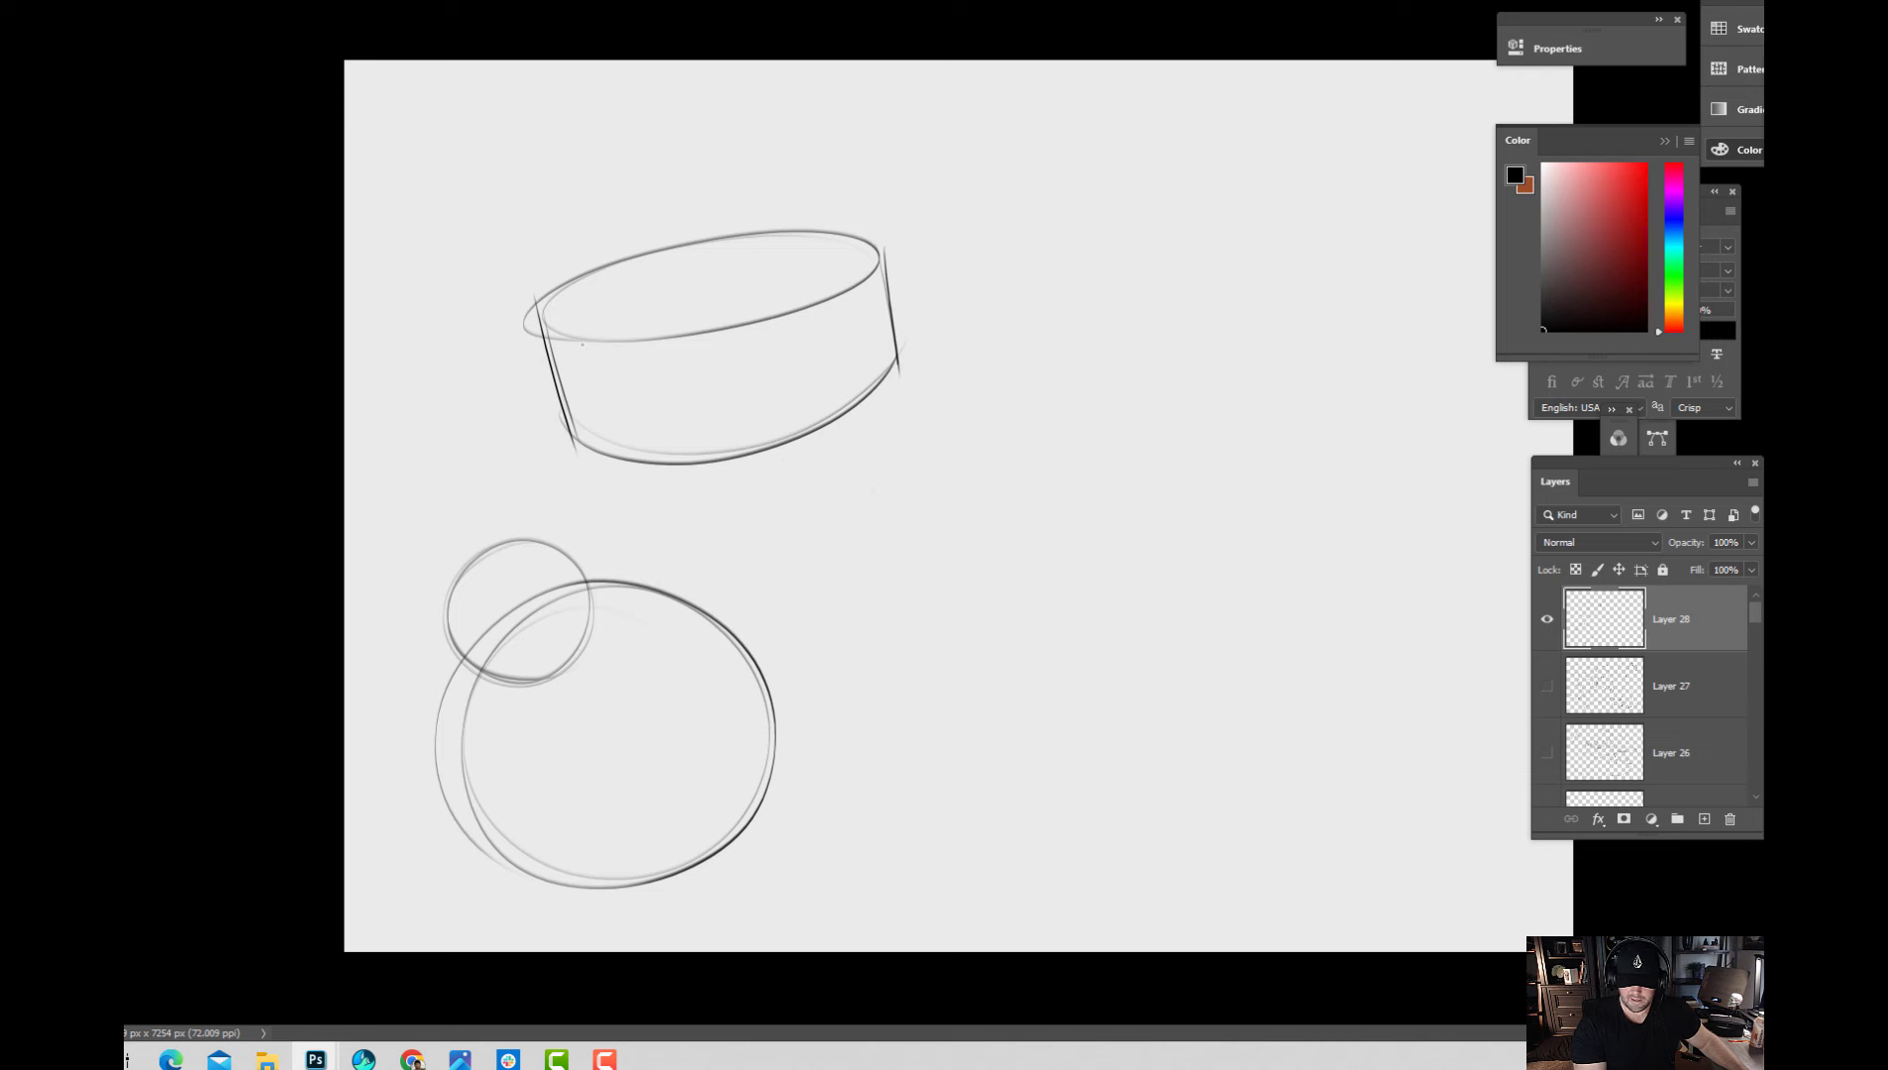
Divide the drum's top ellipse with straight lines crossing at its centre and carry the divisions down the drum's side.
{"action": "left_click_drag", "start_coordinate": [602, 332], "coordinate": [835, 225]}
{"action": "left_click_drag", "start_coordinate": [540, 282], "coordinate": [918, 261]}
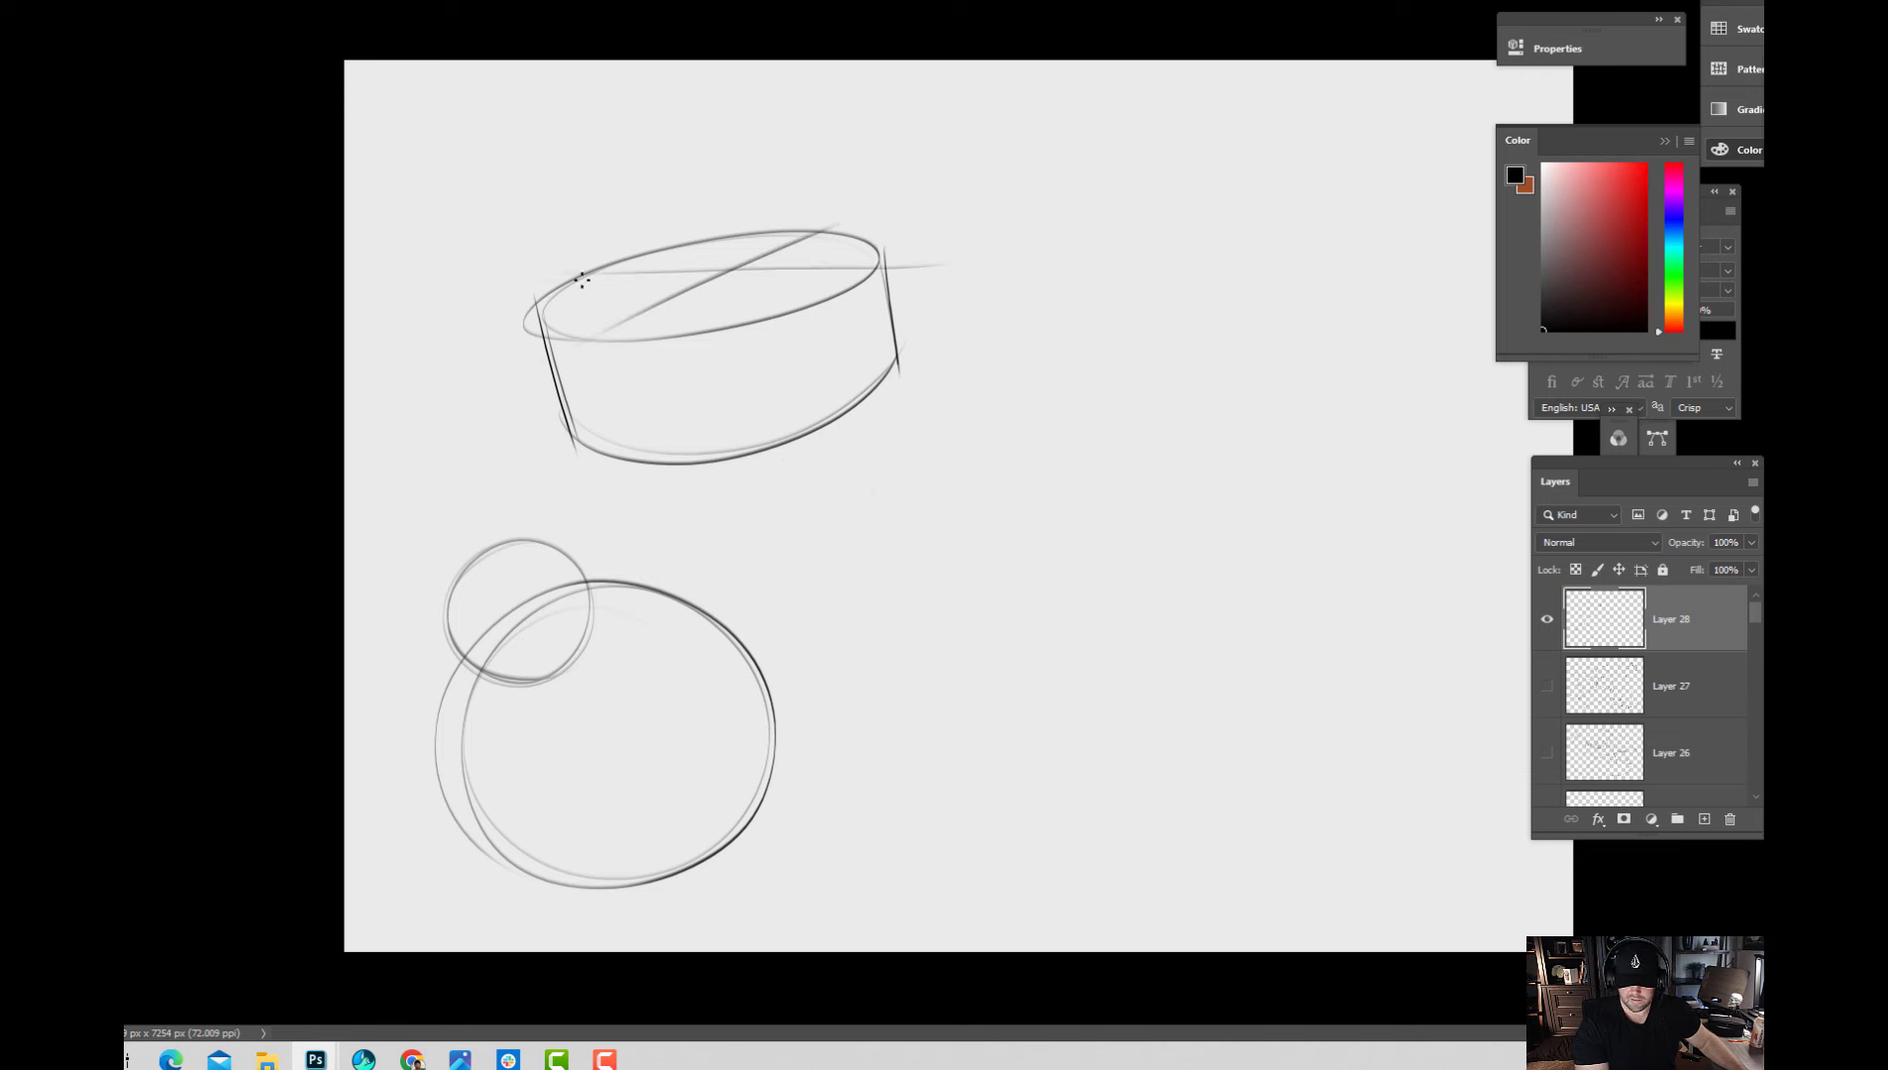
{"action": "left_click_drag", "start_coordinate": [594, 282], "coordinate": [885, 268]}
{"action": "left_click_drag", "start_coordinate": [705, 240], "coordinate": [737, 321]}
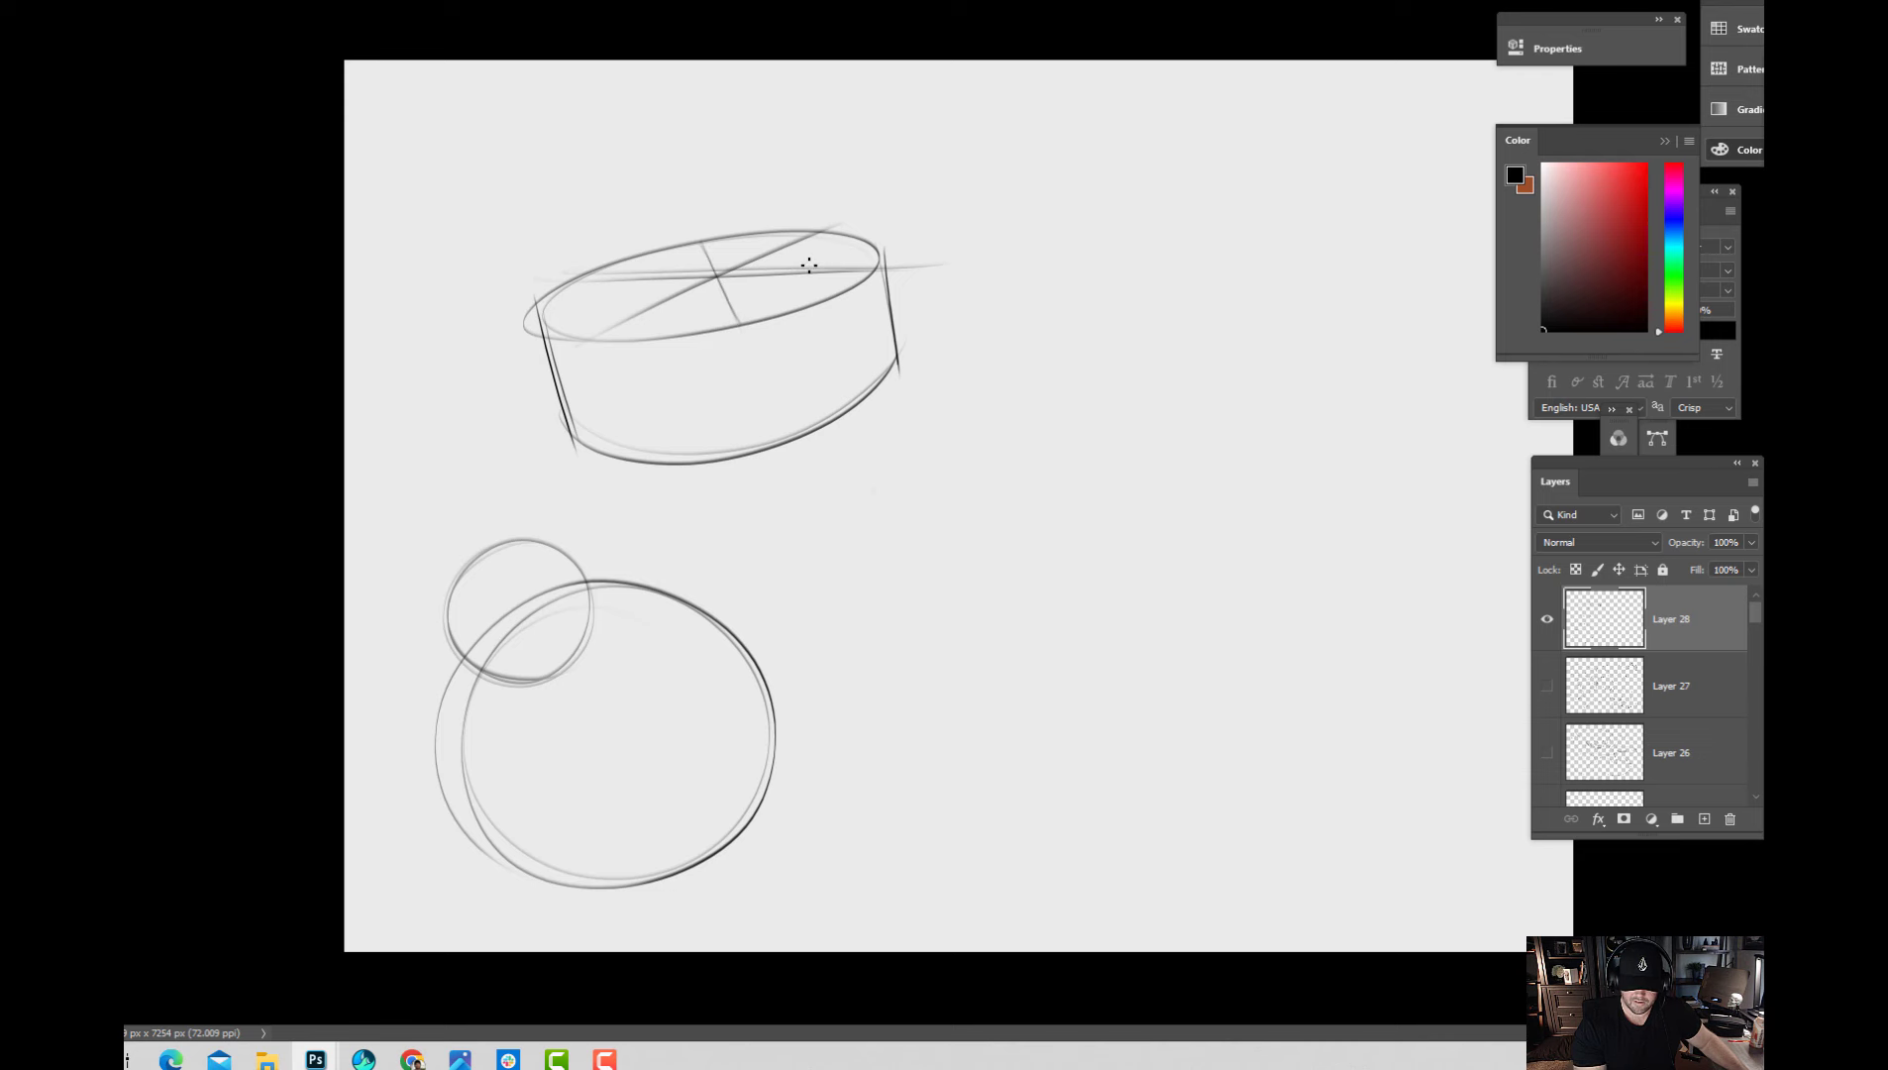
{"action": "left_click_drag", "start_coordinate": [531, 321], "coordinate": [951, 228]}
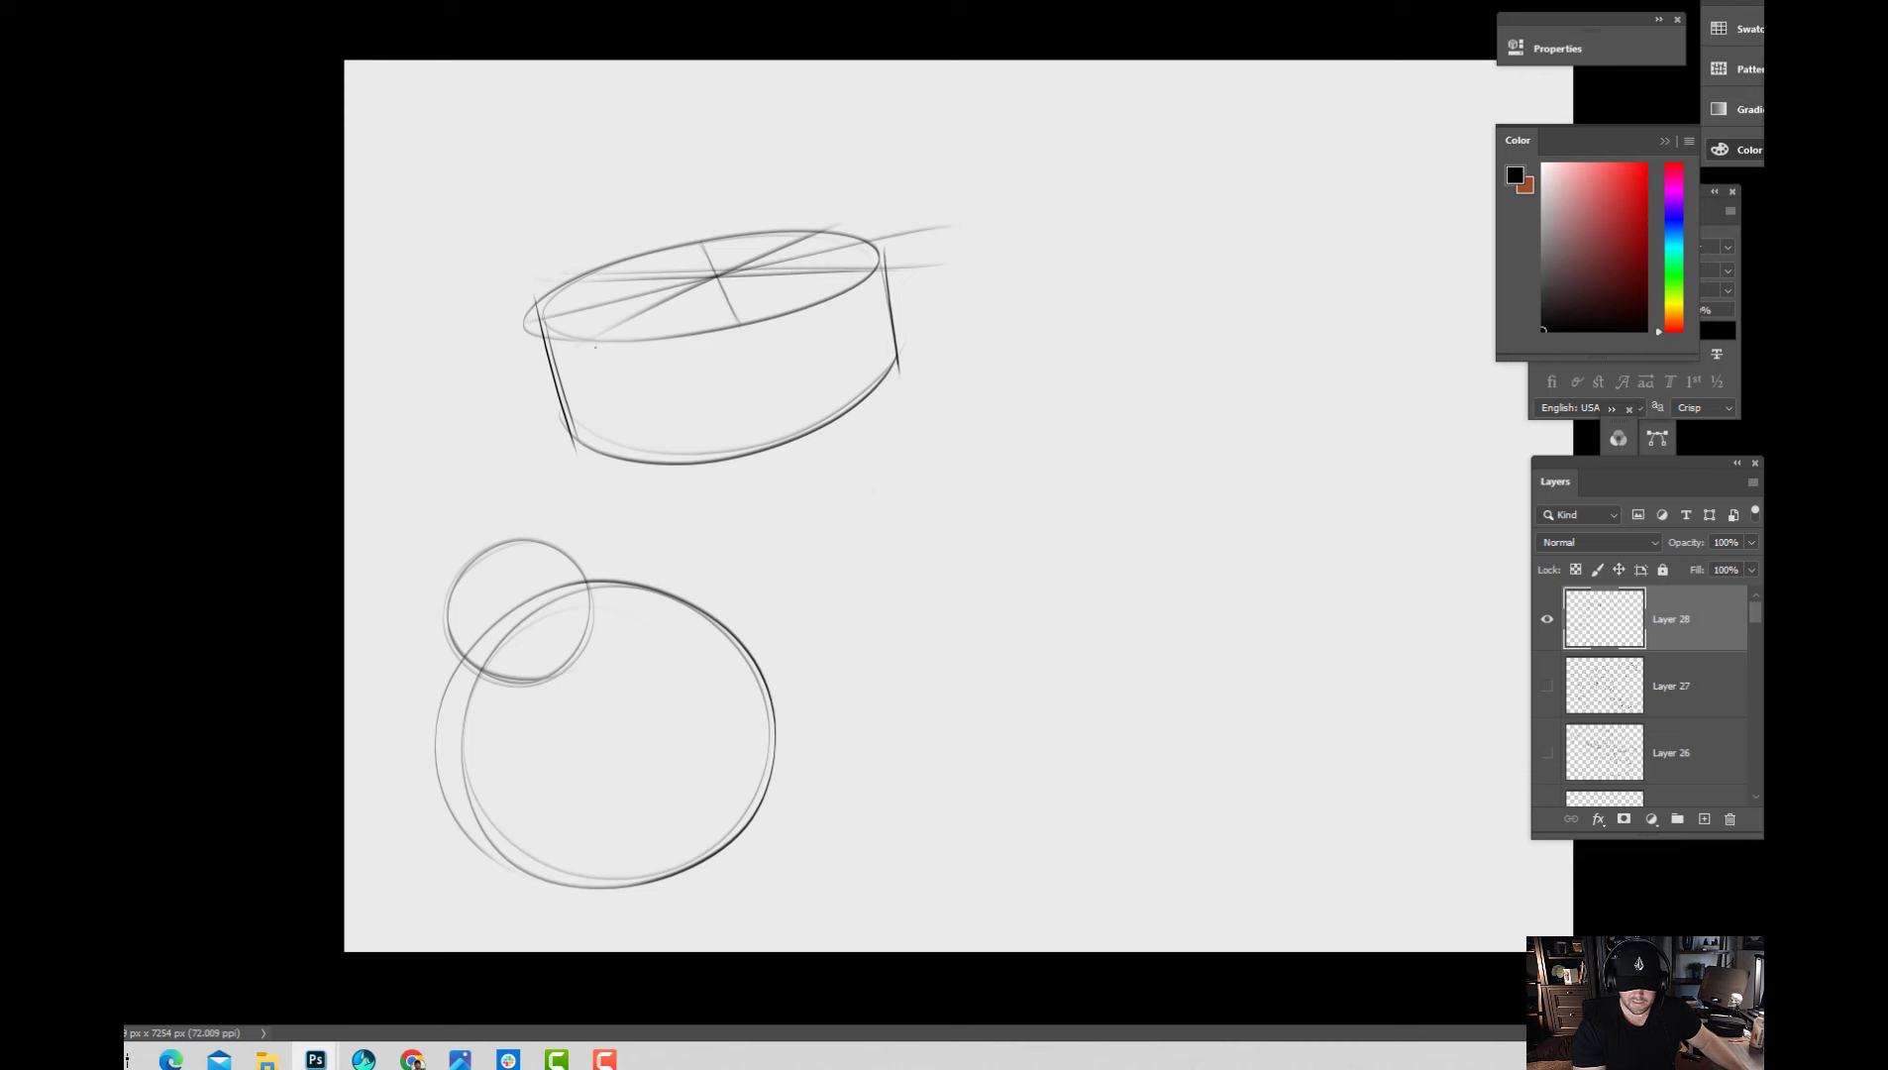
{"action": "left_click_drag", "start_coordinate": [595, 342], "coordinate": [621, 446]}
{"action": "left_click_drag", "start_coordinate": [738, 324], "coordinate": [770, 431]}
{"action": "left_click_drag", "start_coordinate": [874, 277], "coordinate": [892, 386]}
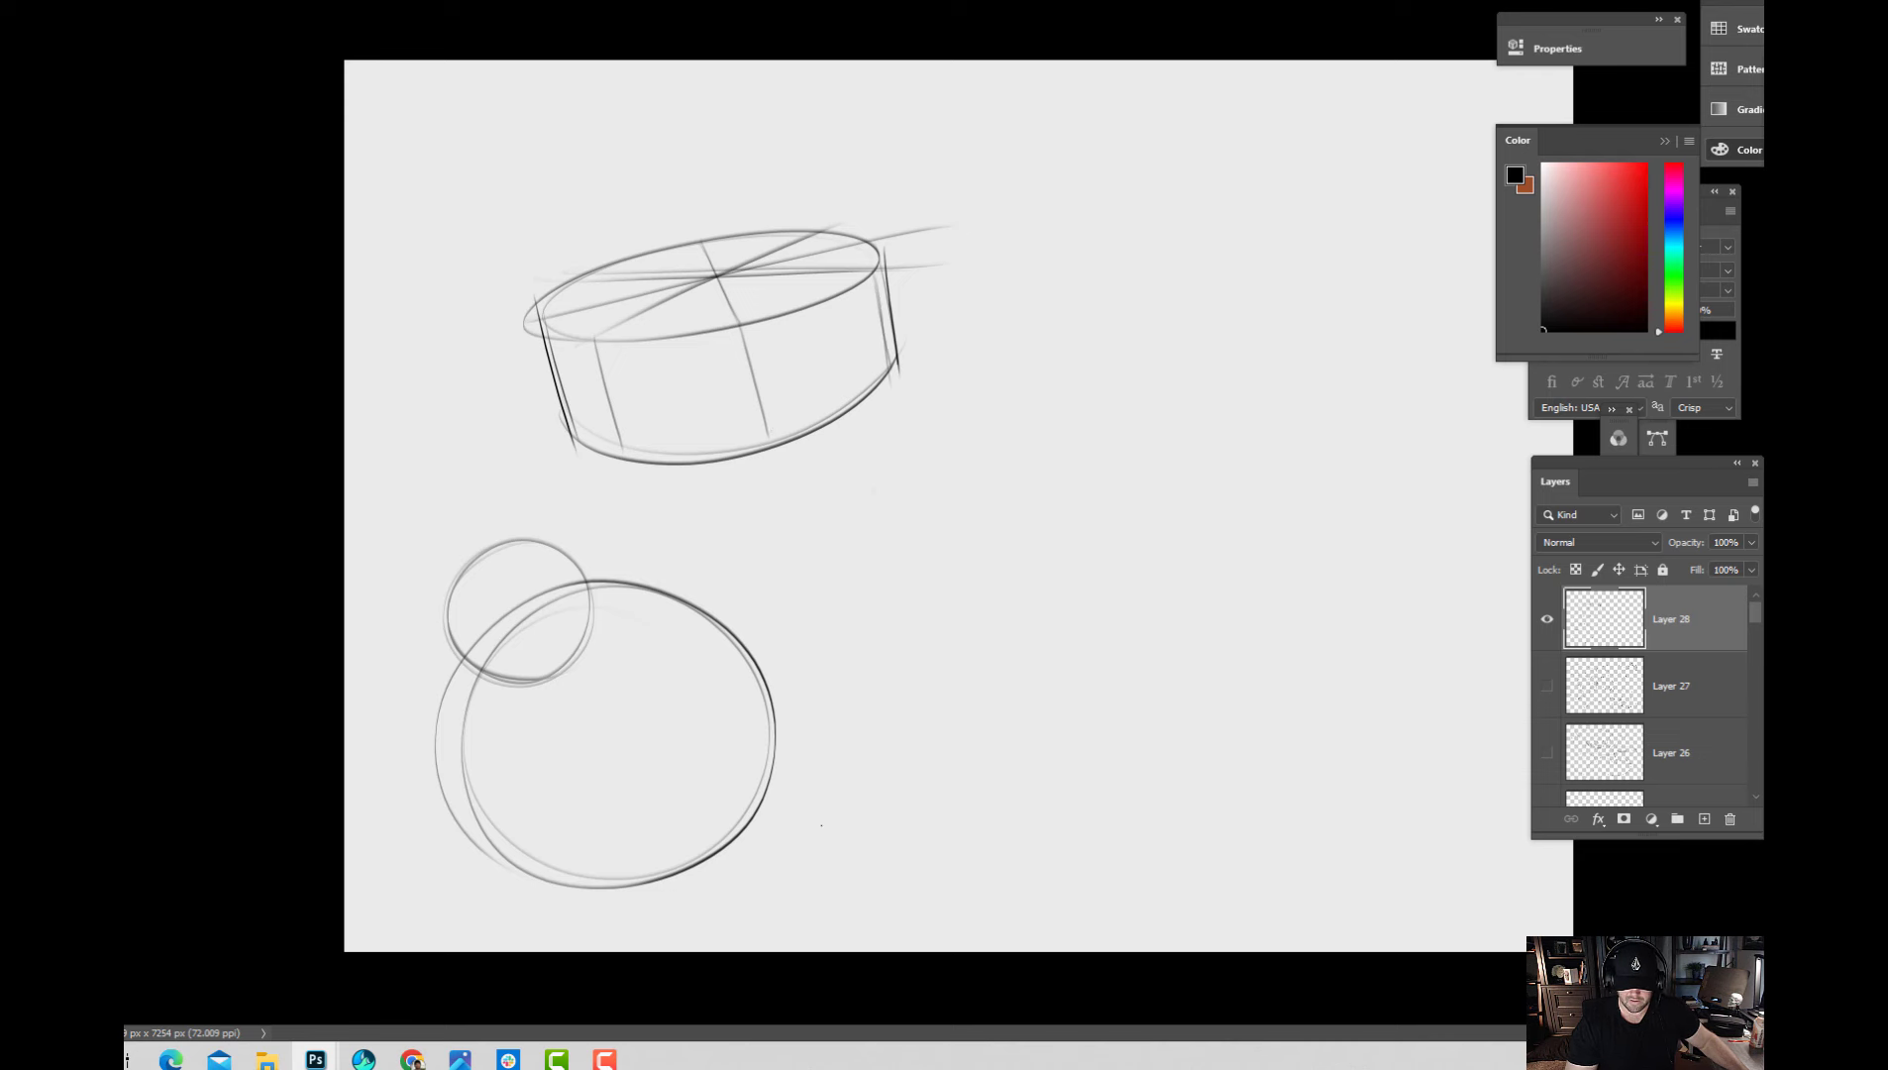
Draw flowing S-curves from the large circle past the drum to the upper right, plus a spiral over their lower right part.
{"action": "mouse_move", "coordinate": [669, 700]}
{"action": "left_mouse_down"}
{"action": "mouse_move", "coordinate": [495, 774]}
{"action": "mouse_move", "coordinate": [926, 401]}
{"action": "left_mouse_up"}
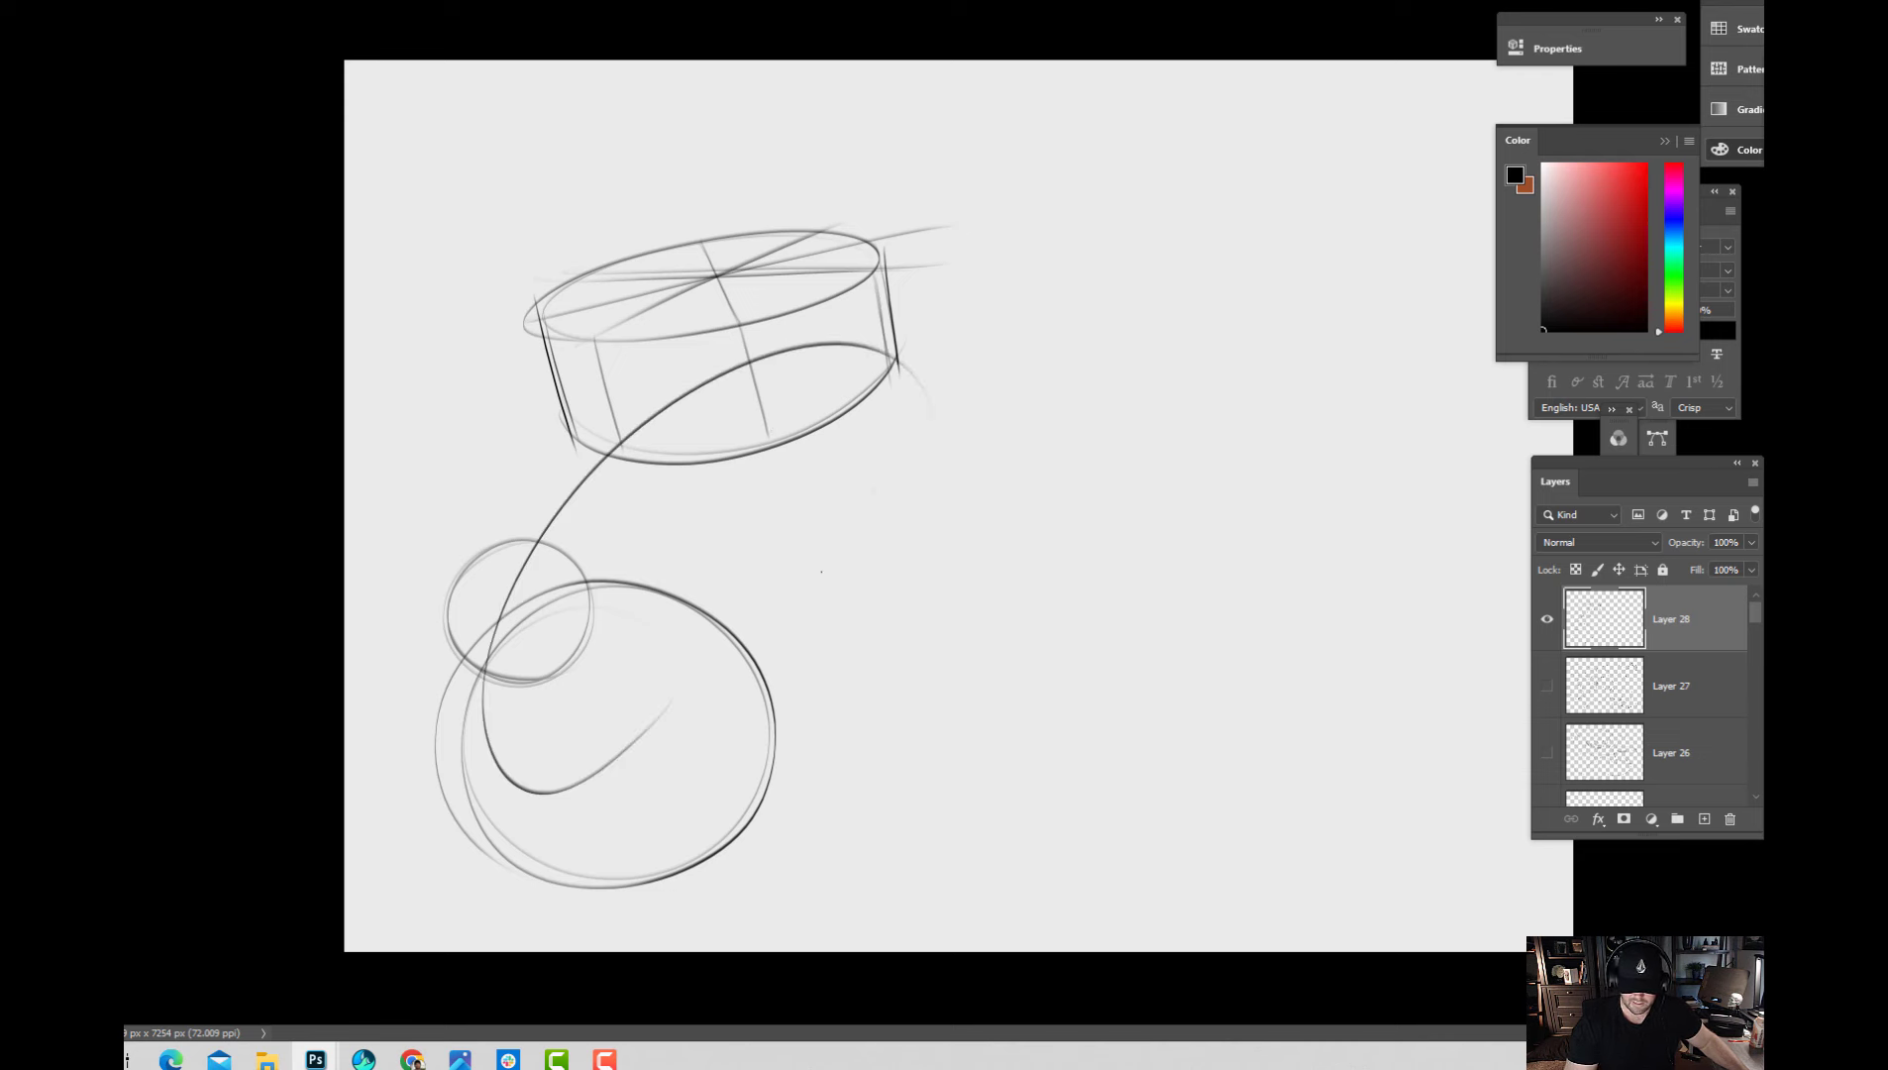
{"action": "mouse_move", "coordinate": [525, 619]}
{"action": "left_mouse_down"}
{"action": "mouse_move", "coordinate": [941, 753]}
{"action": "mouse_move", "coordinate": [1089, 684]}
{"action": "left_mouse_up"}
{"action": "mouse_move", "coordinate": [926, 535]}
{"action": "left_mouse_down"}
{"action": "mouse_move", "coordinate": [1129, 653]}
{"action": "mouse_move", "coordinate": [1104, 121]}
{"action": "left_mouse_up"}
{"action": "left_click_drag", "start_coordinate": [984, 254], "coordinate": [1252, 507]}
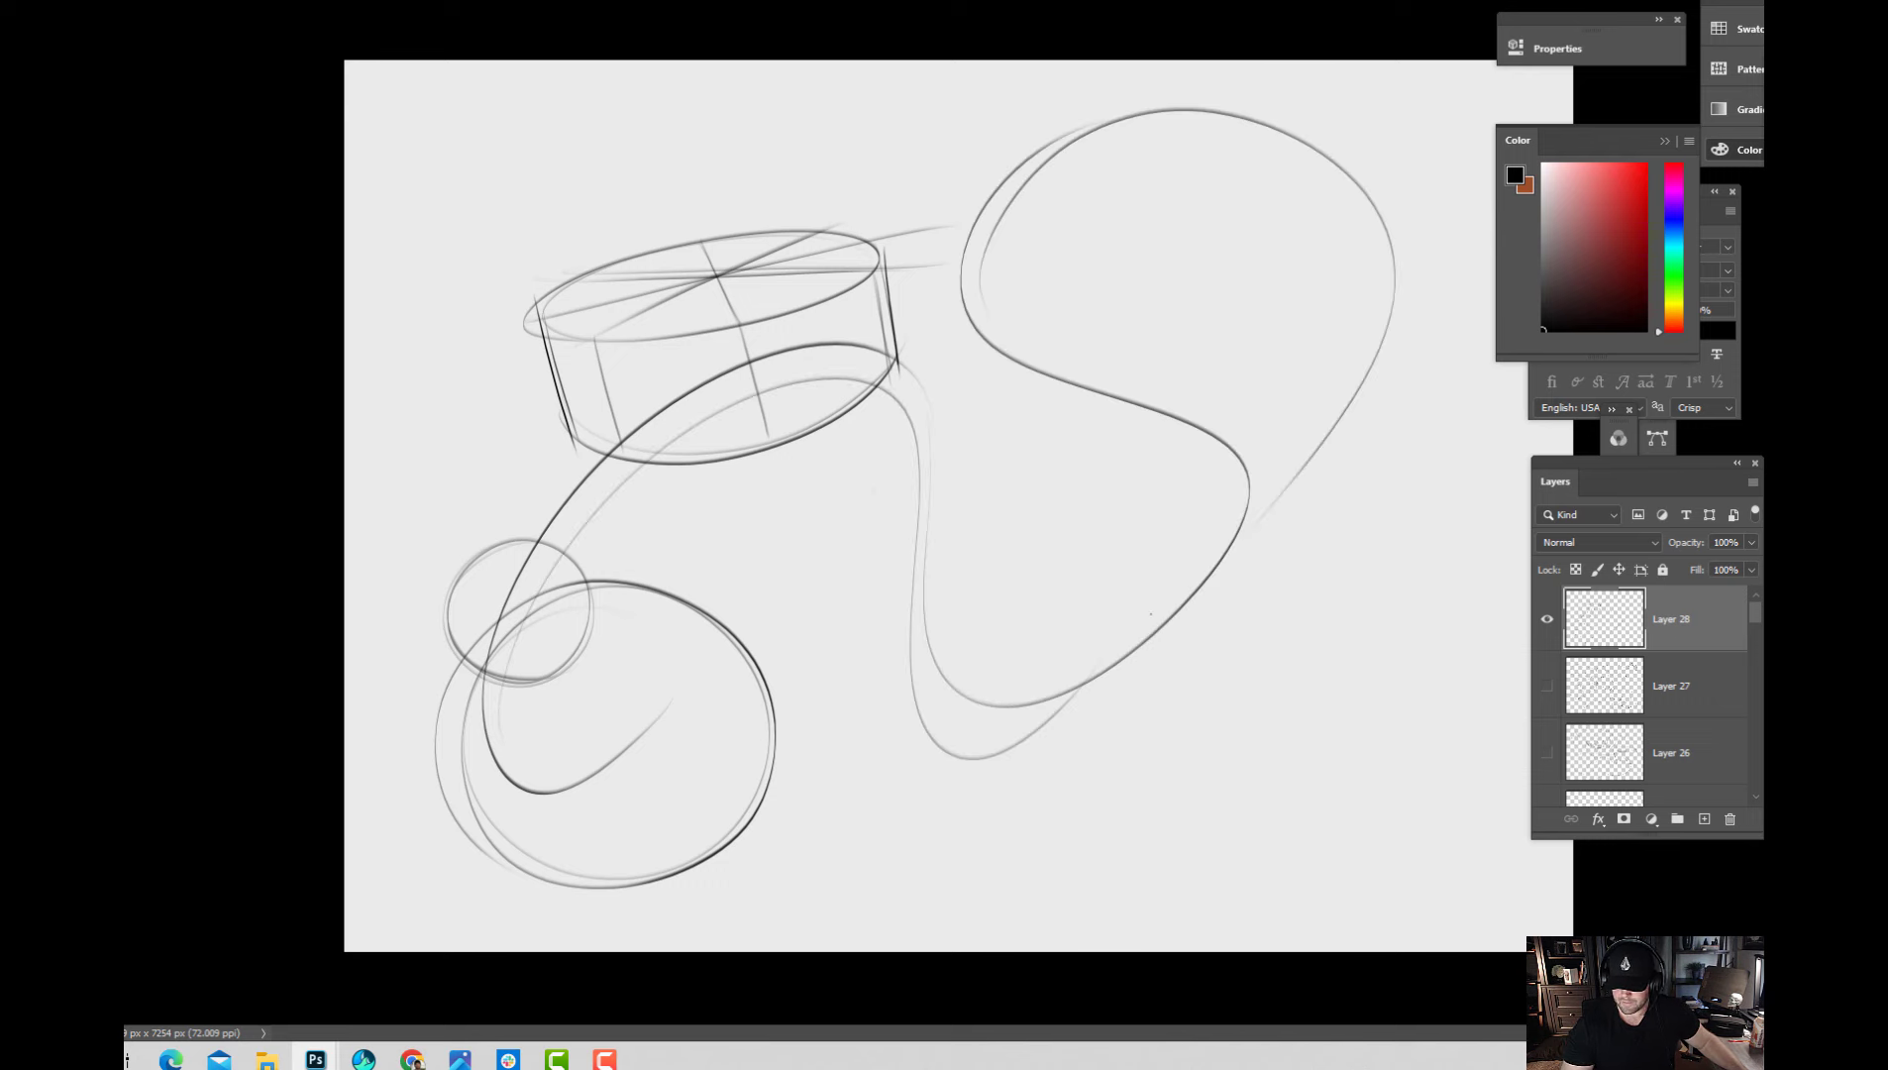
{"action": "mouse_move", "coordinate": [1012, 222]}
{"action": "left_mouse_down"}
{"action": "mouse_move", "coordinate": [1376, 232]}
{"action": "mouse_move", "coordinate": [1244, 822]}
{"action": "left_mouse_up"}
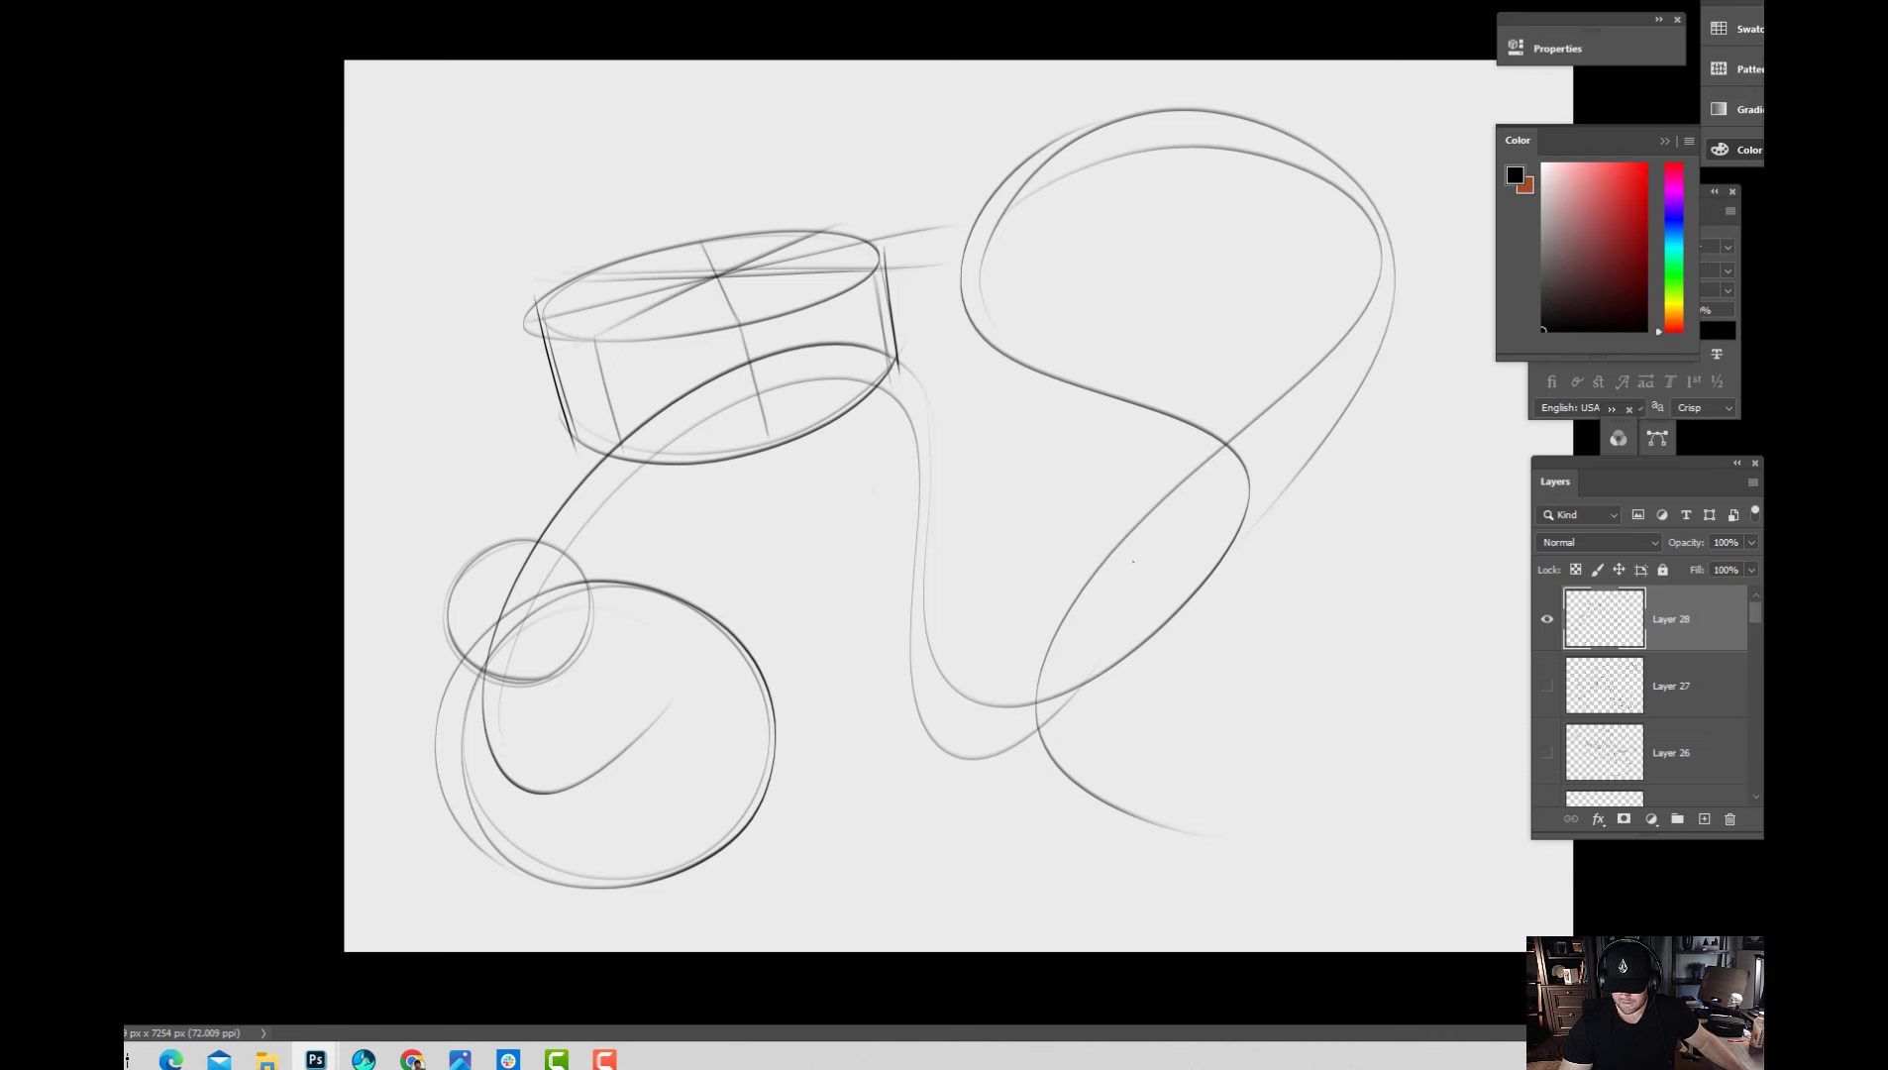
{"action": "mouse_move", "coordinate": [1132, 562]}
{"action": "left_mouse_down"}
{"action": "mouse_move", "coordinate": [1421, 683]}
{"action": "mouse_move", "coordinate": [1069, 673]}
{"action": "mouse_move", "coordinate": [1381, 595]}
{"action": "mouse_move", "coordinate": [1177, 663]}
{"action": "mouse_move", "coordinate": [1337, 654]}
{"action": "mouse_move", "coordinate": [1214, 540]}
{"action": "mouse_move", "coordinate": [1317, 614]}
{"action": "mouse_move", "coordinate": [1332, 546]}
{"action": "left_mouse_up"}
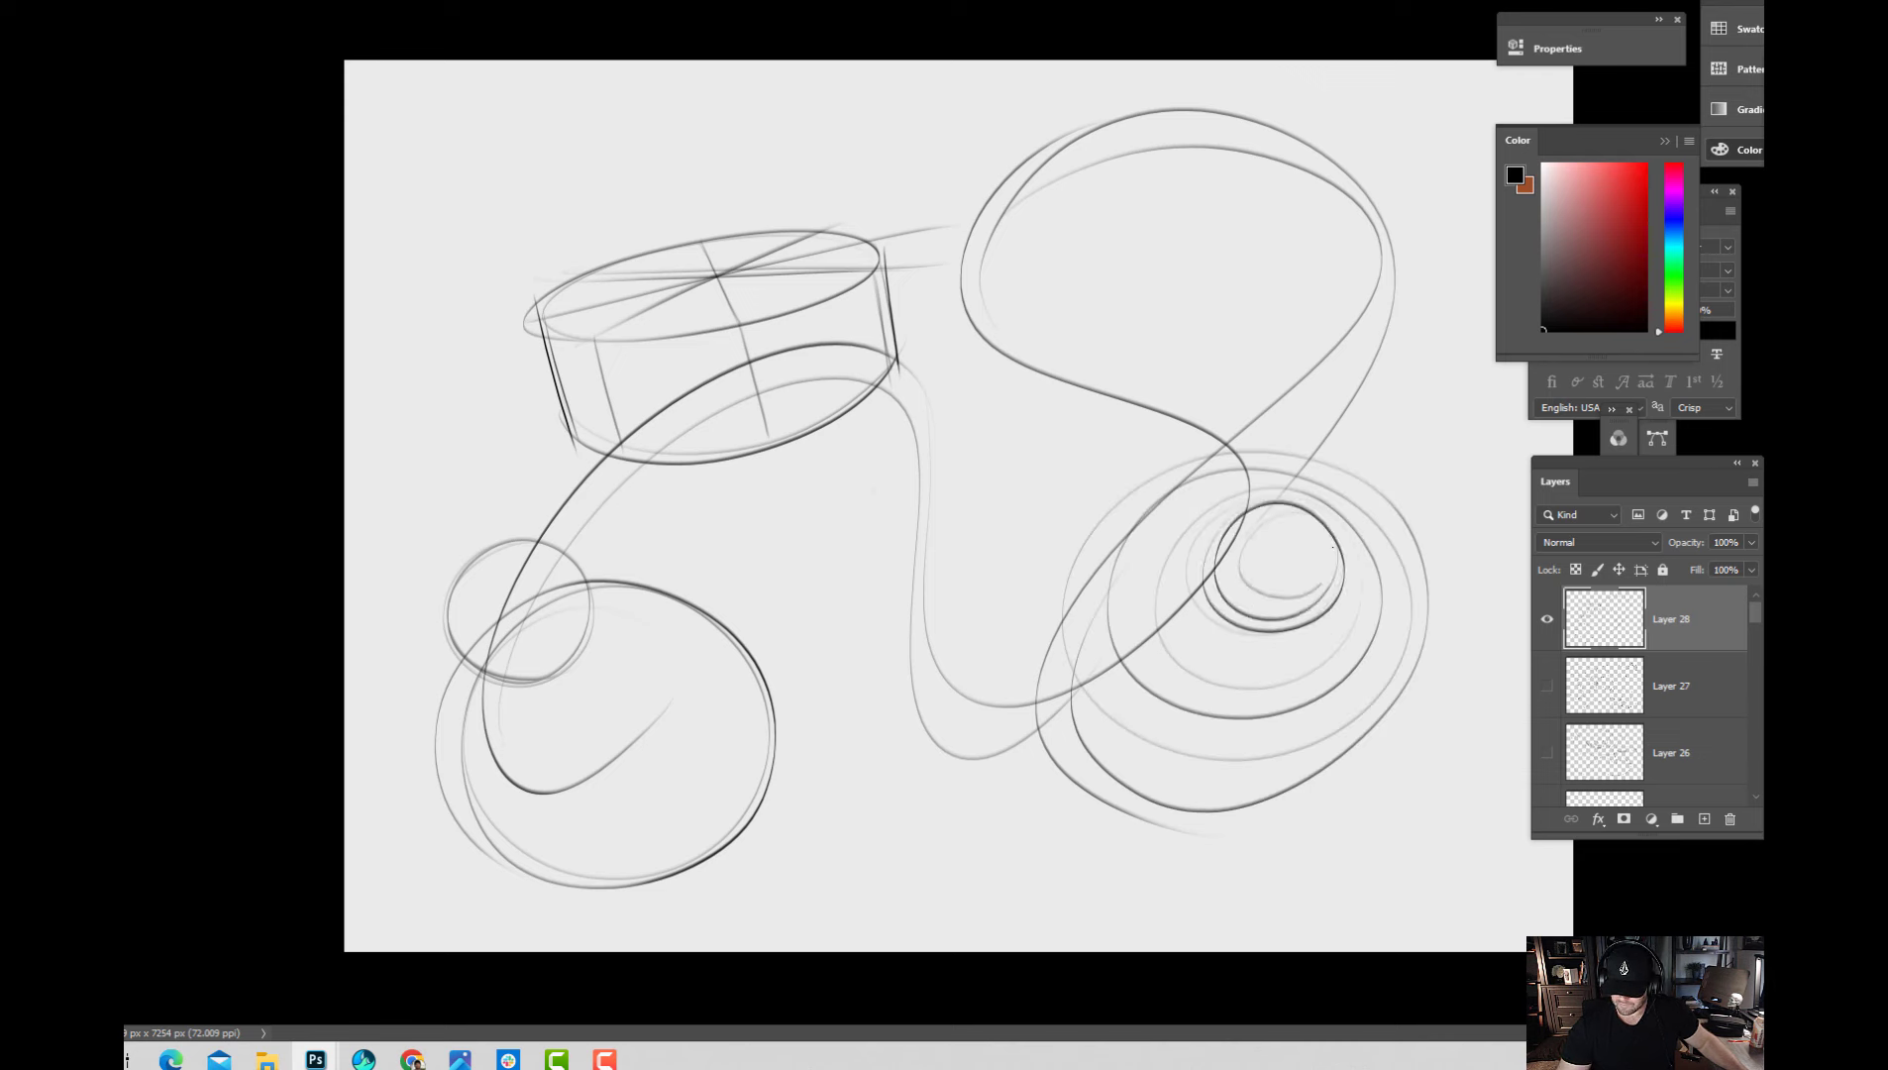
Add sweeping curves with sharp pointed ends between the large circle and the spiral.
{"action": "key", "text": "ctrl+minus"}
{"action": "key", "text": "ctrl+0"}
{"action": "mouse_move", "coordinate": [890, 884]}
{"action": "left_mouse_down"}
{"action": "mouse_move", "coordinate": [709, 807]}
{"action": "mouse_move", "coordinate": [1119, 252]}
{"action": "mouse_move", "coordinate": [1267, 222]}
{"action": "mouse_move", "coordinate": [1067, 557]}
{"action": "left_mouse_up"}
{"action": "mouse_move", "coordinate": [1069, 553]}
{"action": "left_mouse_down"}
{"action": "mouse_move", "coordinate": [874, 543]}
{"action": "mouse_move", "coordinate": [955, 840]}
{"action": "mouse_move", "coordinate": [883, 710]}
{"action": "mouse_move", "coordinate": [1078, 892]}
{"action": "left_mouse_up"}
{"action": "left_click_drag", "start_coordinate": [953, 847], "coordinate": [1107, 903]}
{"action": "key", "text": "ctrl+minus"}
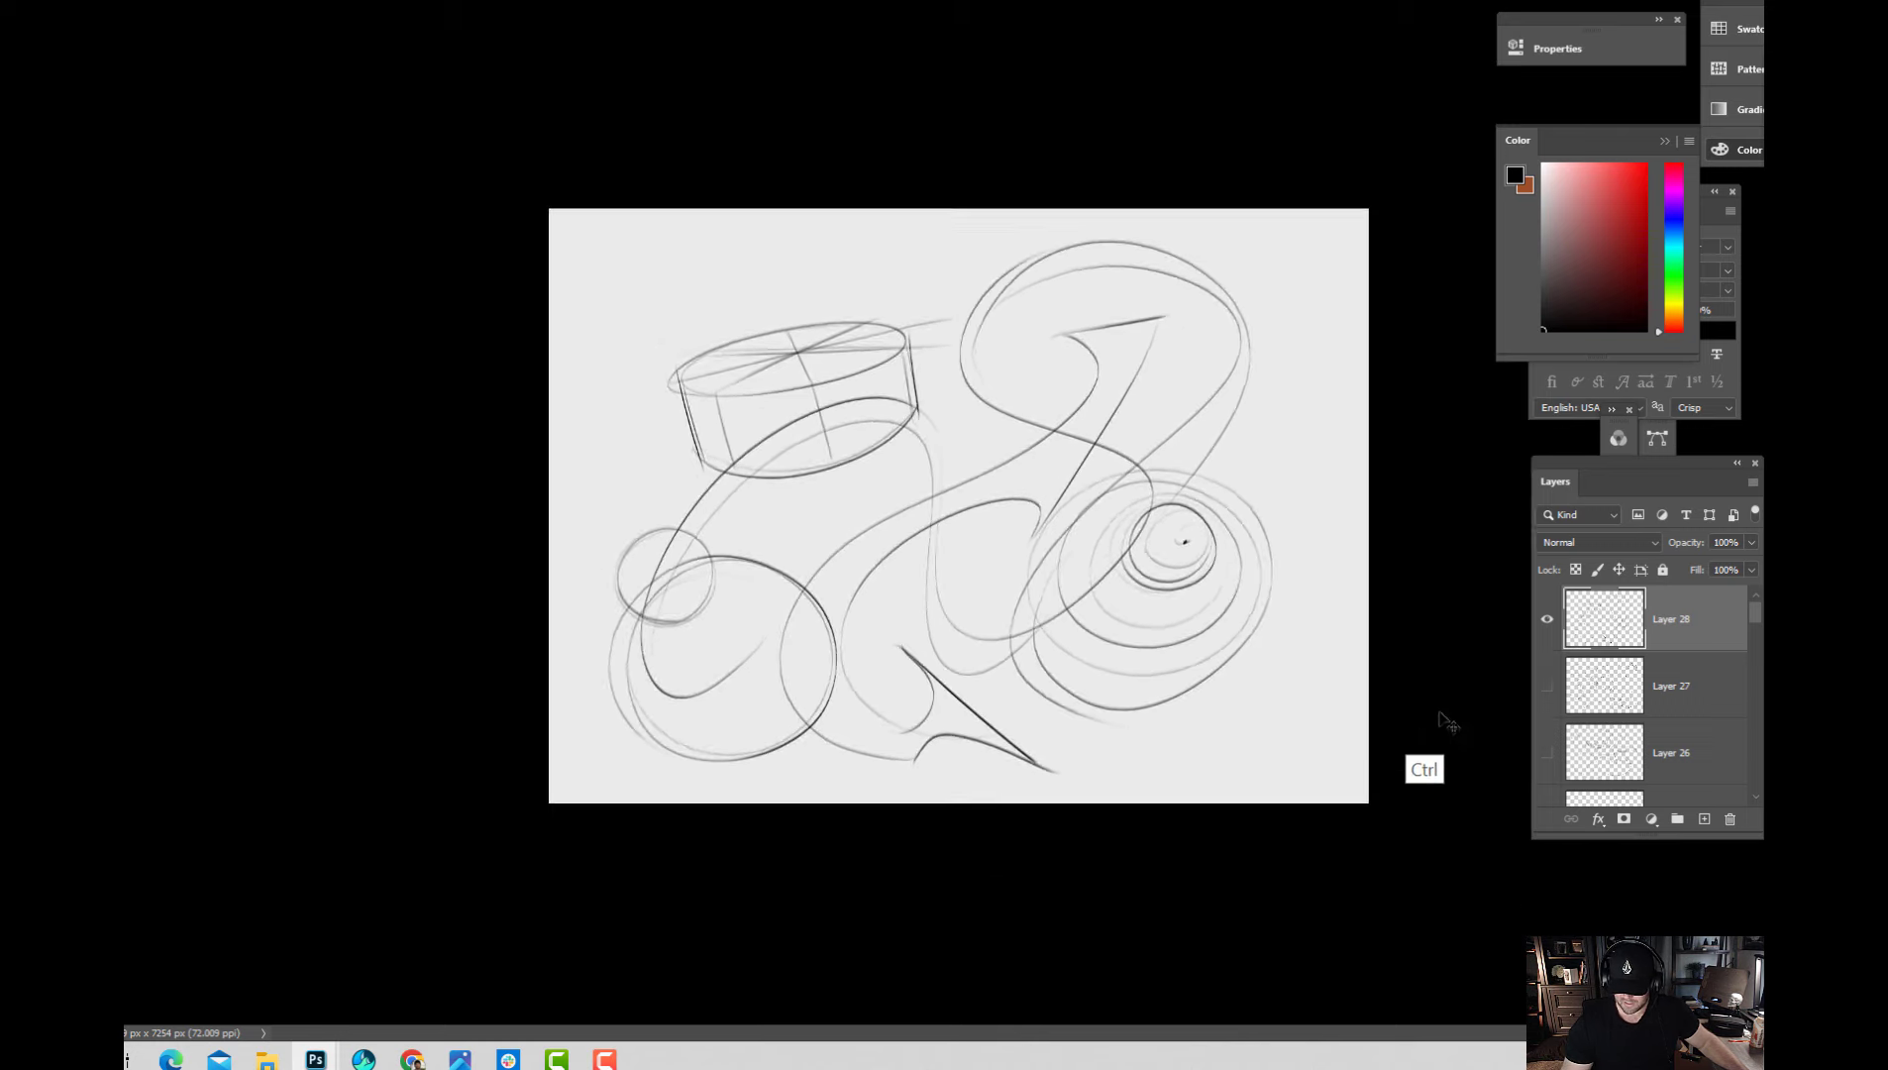
Scale the Layer 28 sketch down proportionally and place it in the upper left corner of the canvas.
{"action": "key", "text": "ctrl+plus"}
{"action": "key", "text": "ctrl+t"}
{"action": "mouse_move", "coordinate": [1428, 899]}
{"action": "left_mouse_down"}
{"action": "mouse_move", "coordinate": [1035, 622]}
{"action": "mouse_move", "coordinate": [961, 535]}
{"action": "left_mouse_up"}
{"action": "left_click_drag", "start_coordinate": [842, 468], "coordinate": [776, 458]}
{"action": "mouse_move", "coordinate": [793, 531]}
{"action": "left_mouse_down"}
{"action": "mouse_move", "coordinate": [846, 430]}
{"action": "mouse_move", "coordinate": [750, 434]}
{"action": "left_mouse_up"}
{"action": "key", "text": "Return"}
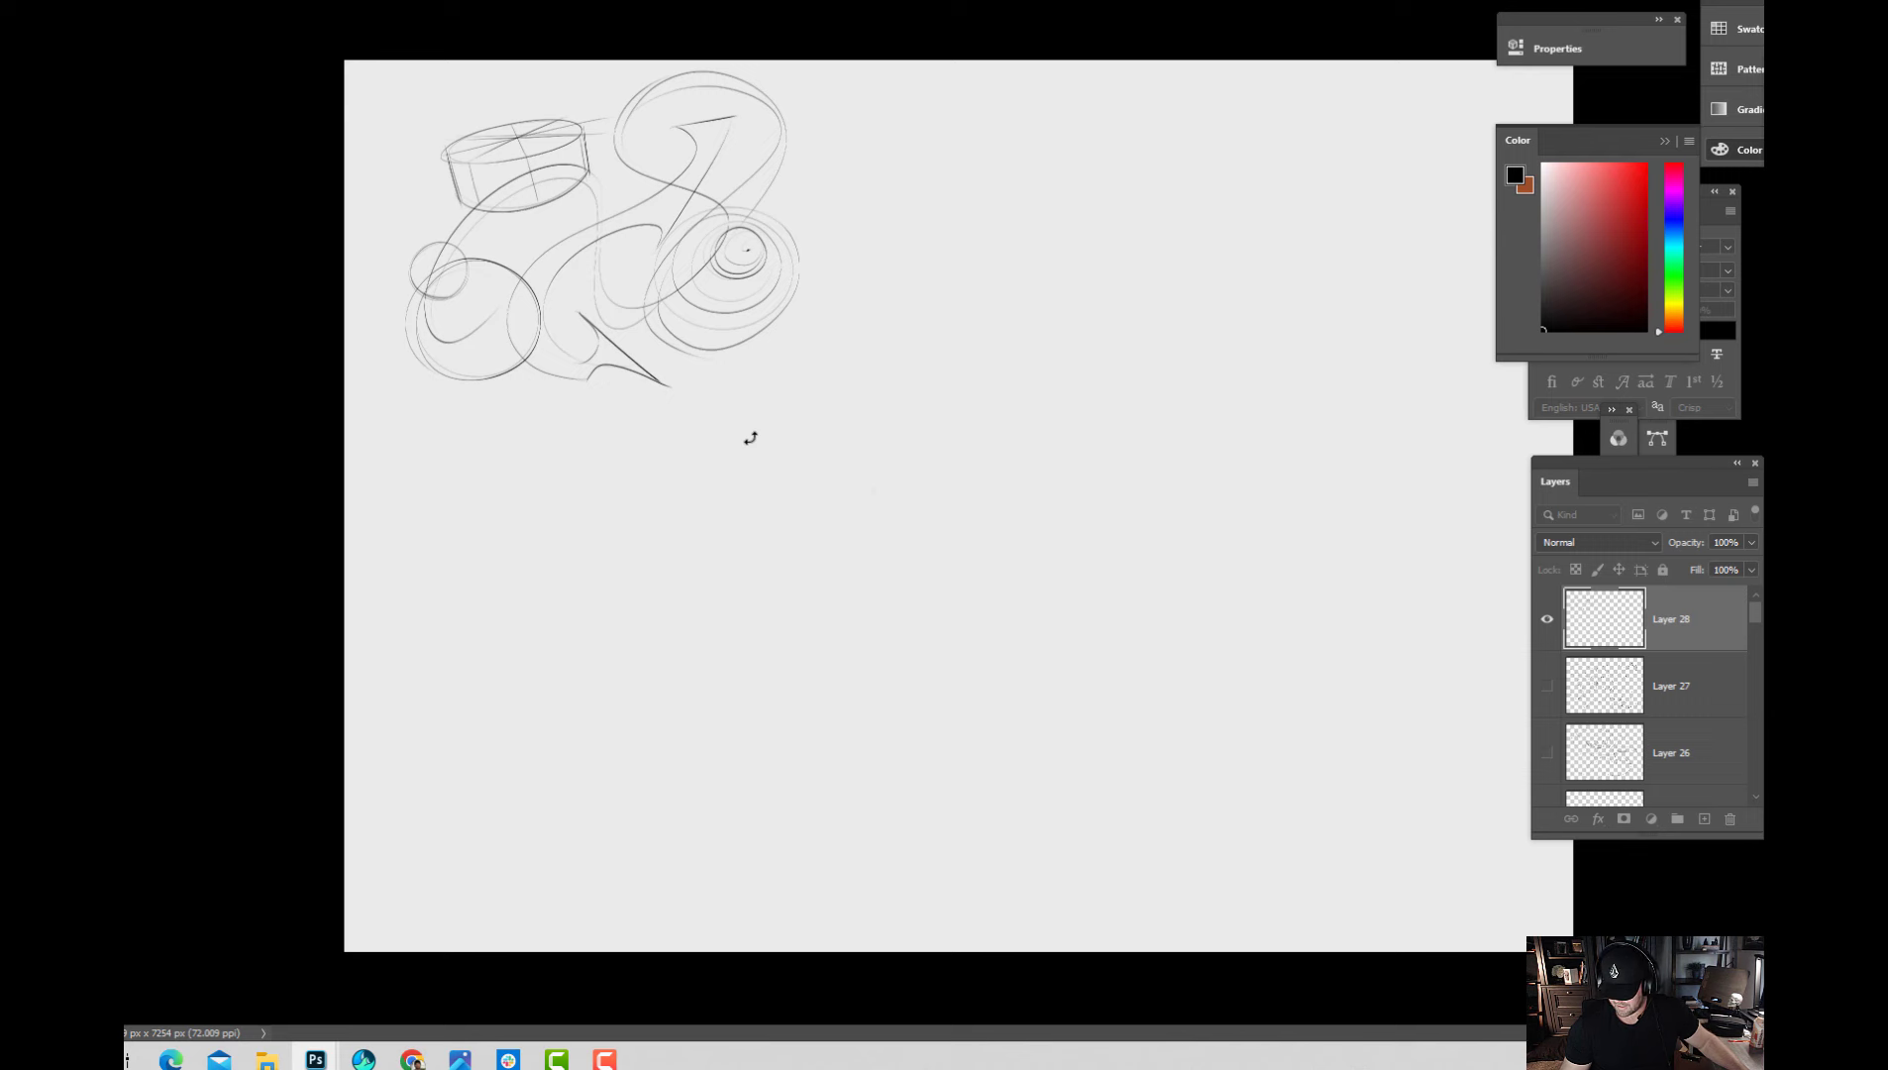
On a new layer, draw a large circle flowing into a loop and zigzag tail below the shrunken sketch.
{"action": "key", "text": "ctrl+shift+alt+n"}
{"action": "mouse_move", "coordinate": [818, 568]}
{"action": "left_mouse_down"}
{"action": "mouse_move", "coordinate": [1011, 766]}
{"action": "mouse_move", "coordinate": [1117, 604]}
{"action": "mouse_move", "coordinate": [1167, 693]}
{"action": "mouse_move", "coordinate": [770, 665]}
{"action": "left_mouse_up"}
{"action": "key", "text": "ctrl+t"}
{"action": "key", "text": "Return"}
Compare the line weight of the new circle with the shrunken sketch, both up close and at full-canvas view.
{"action": "key", "text": "ctrl+minus"}
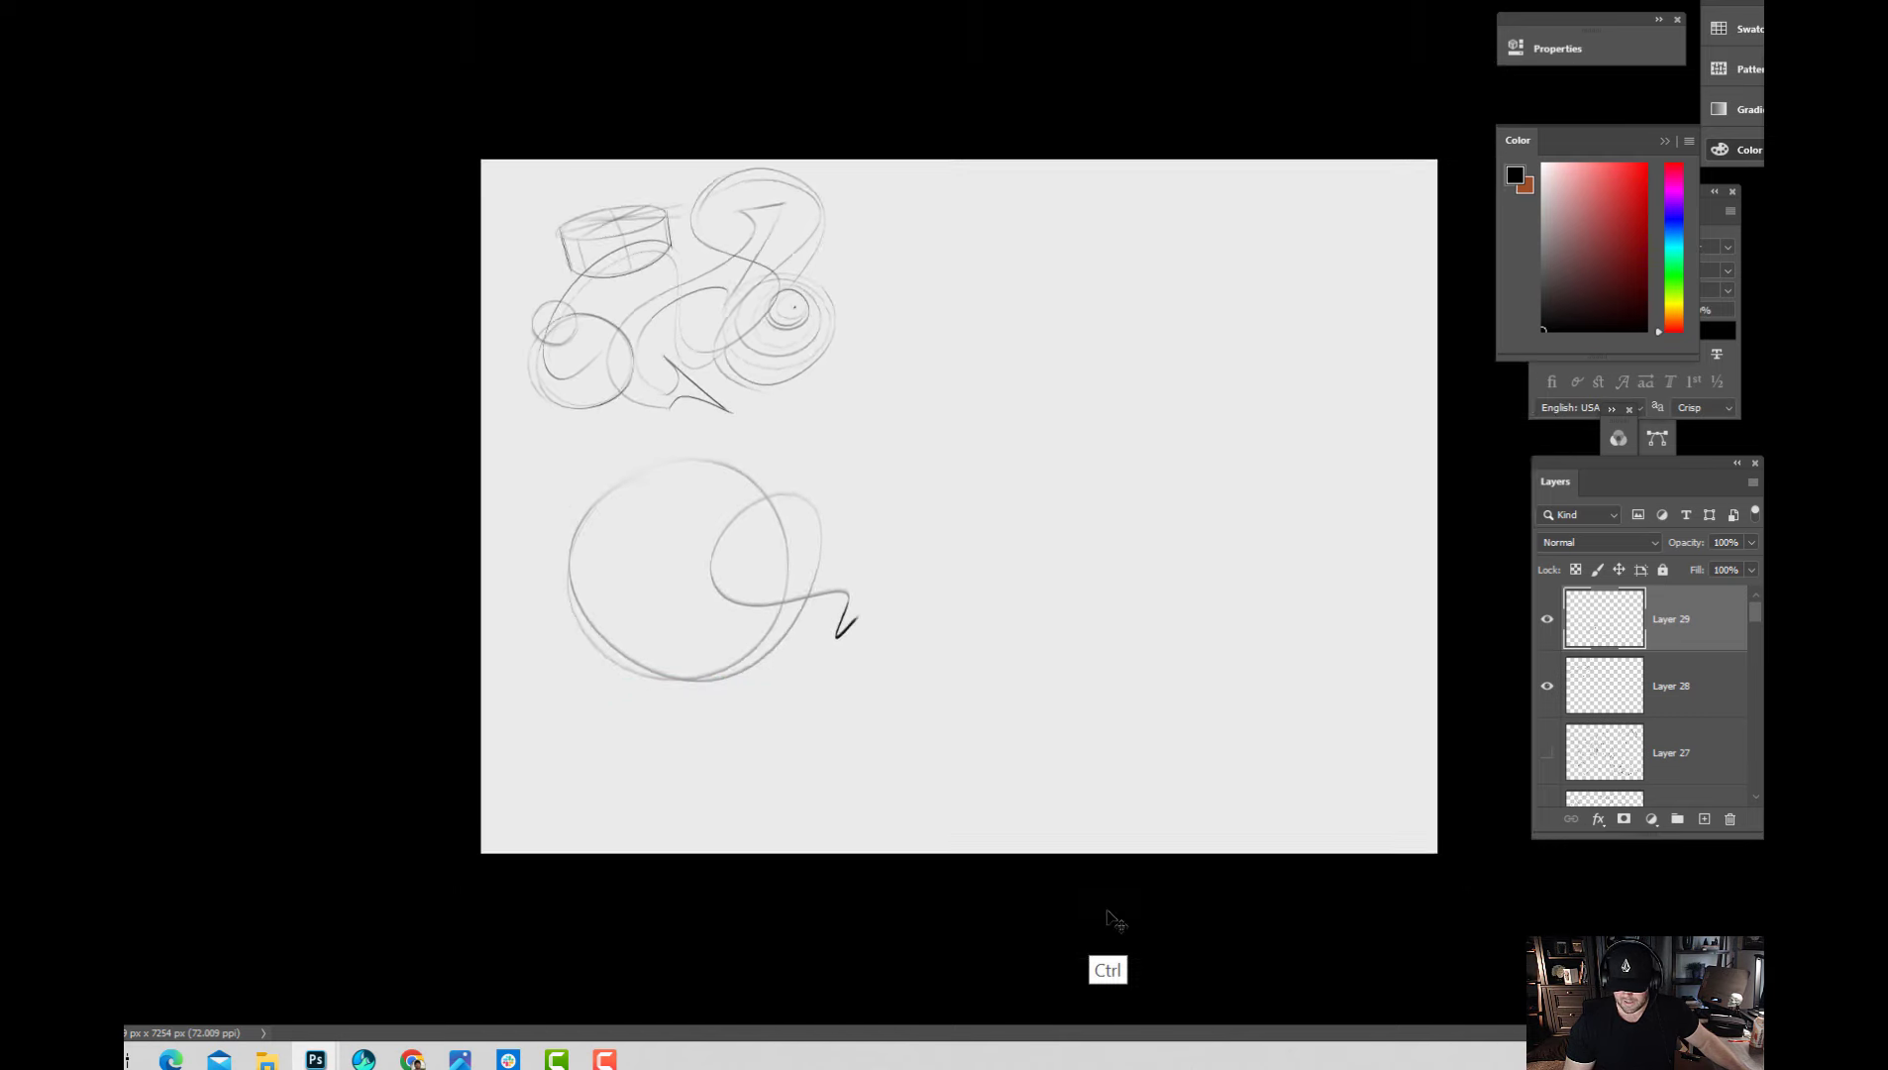
{"action": "key", "text": "ctrl+equal"}
{"action": "key", "text": "ctrl+equal"}
{"action": "scroll", "coordinate": [859, 742], "scroll_direction": "left", "scroll_amount": 5}
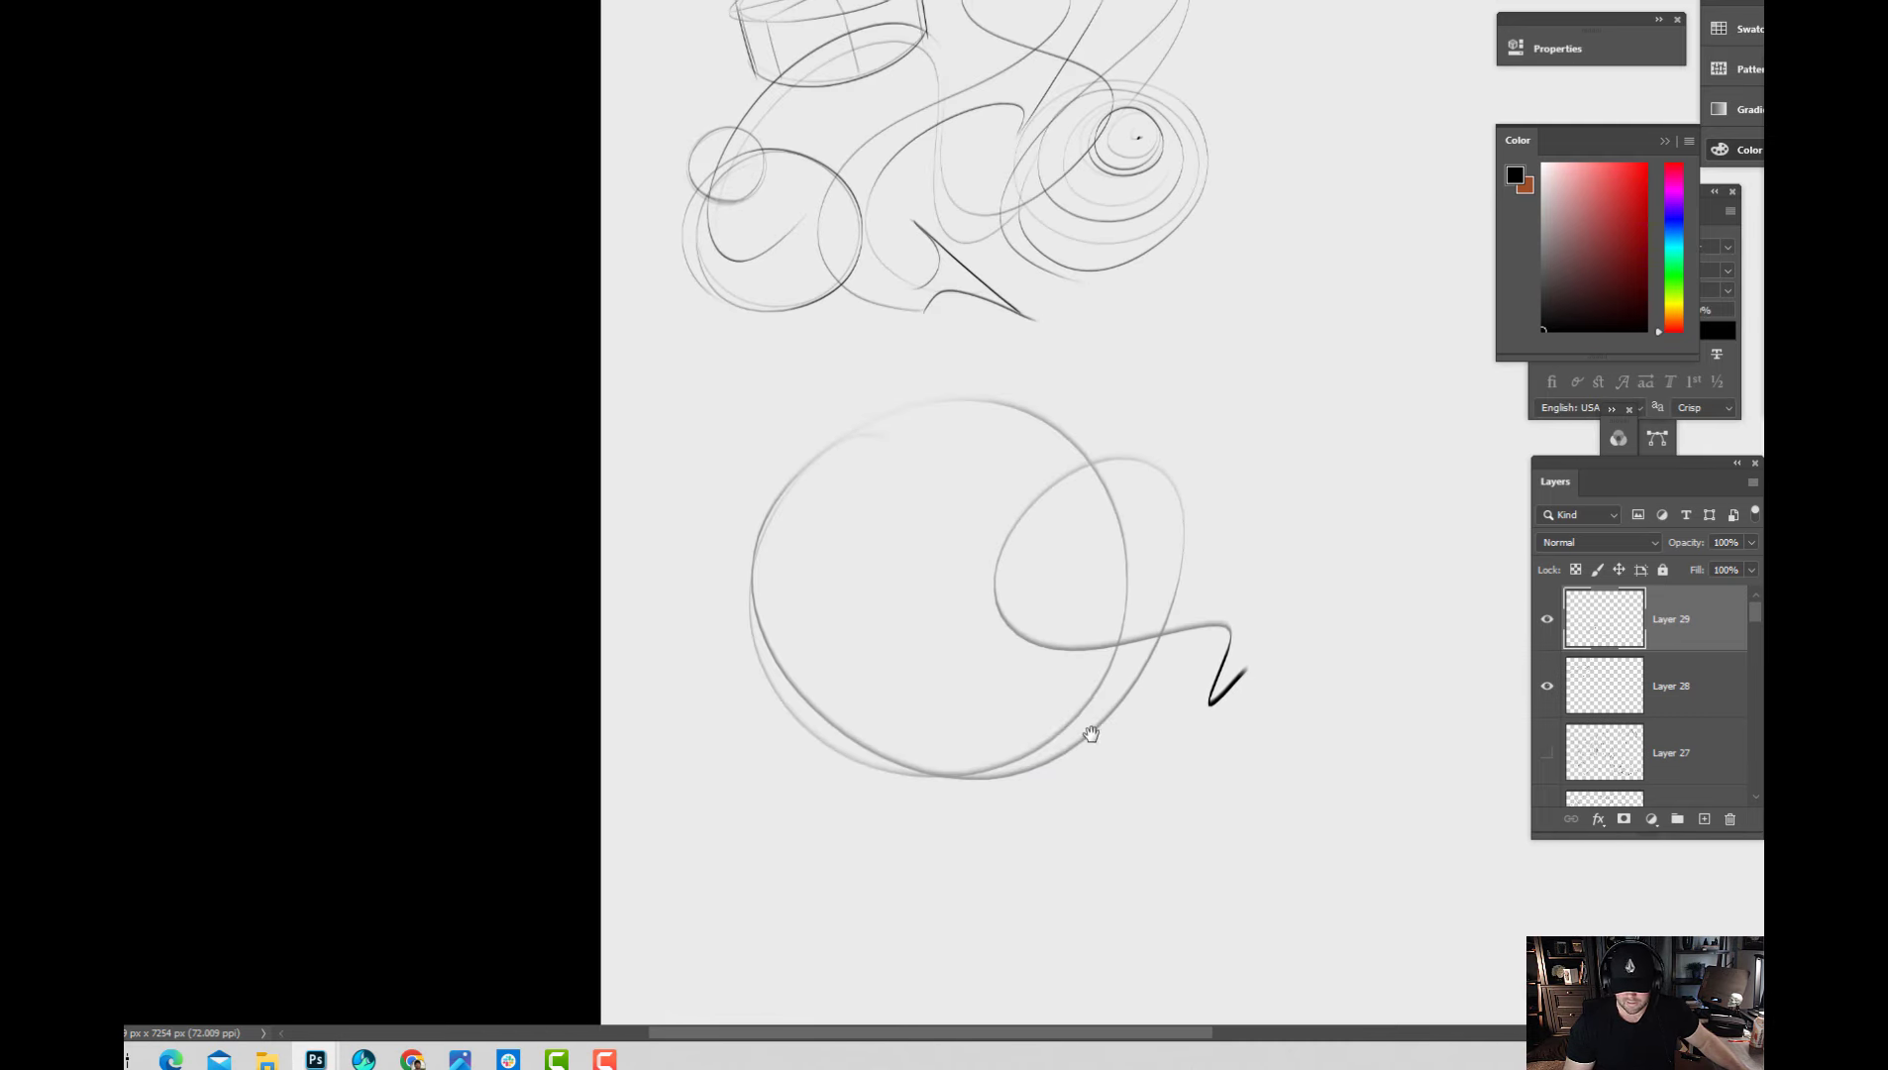
{"action": "key", "text": "ctrl+equal"}
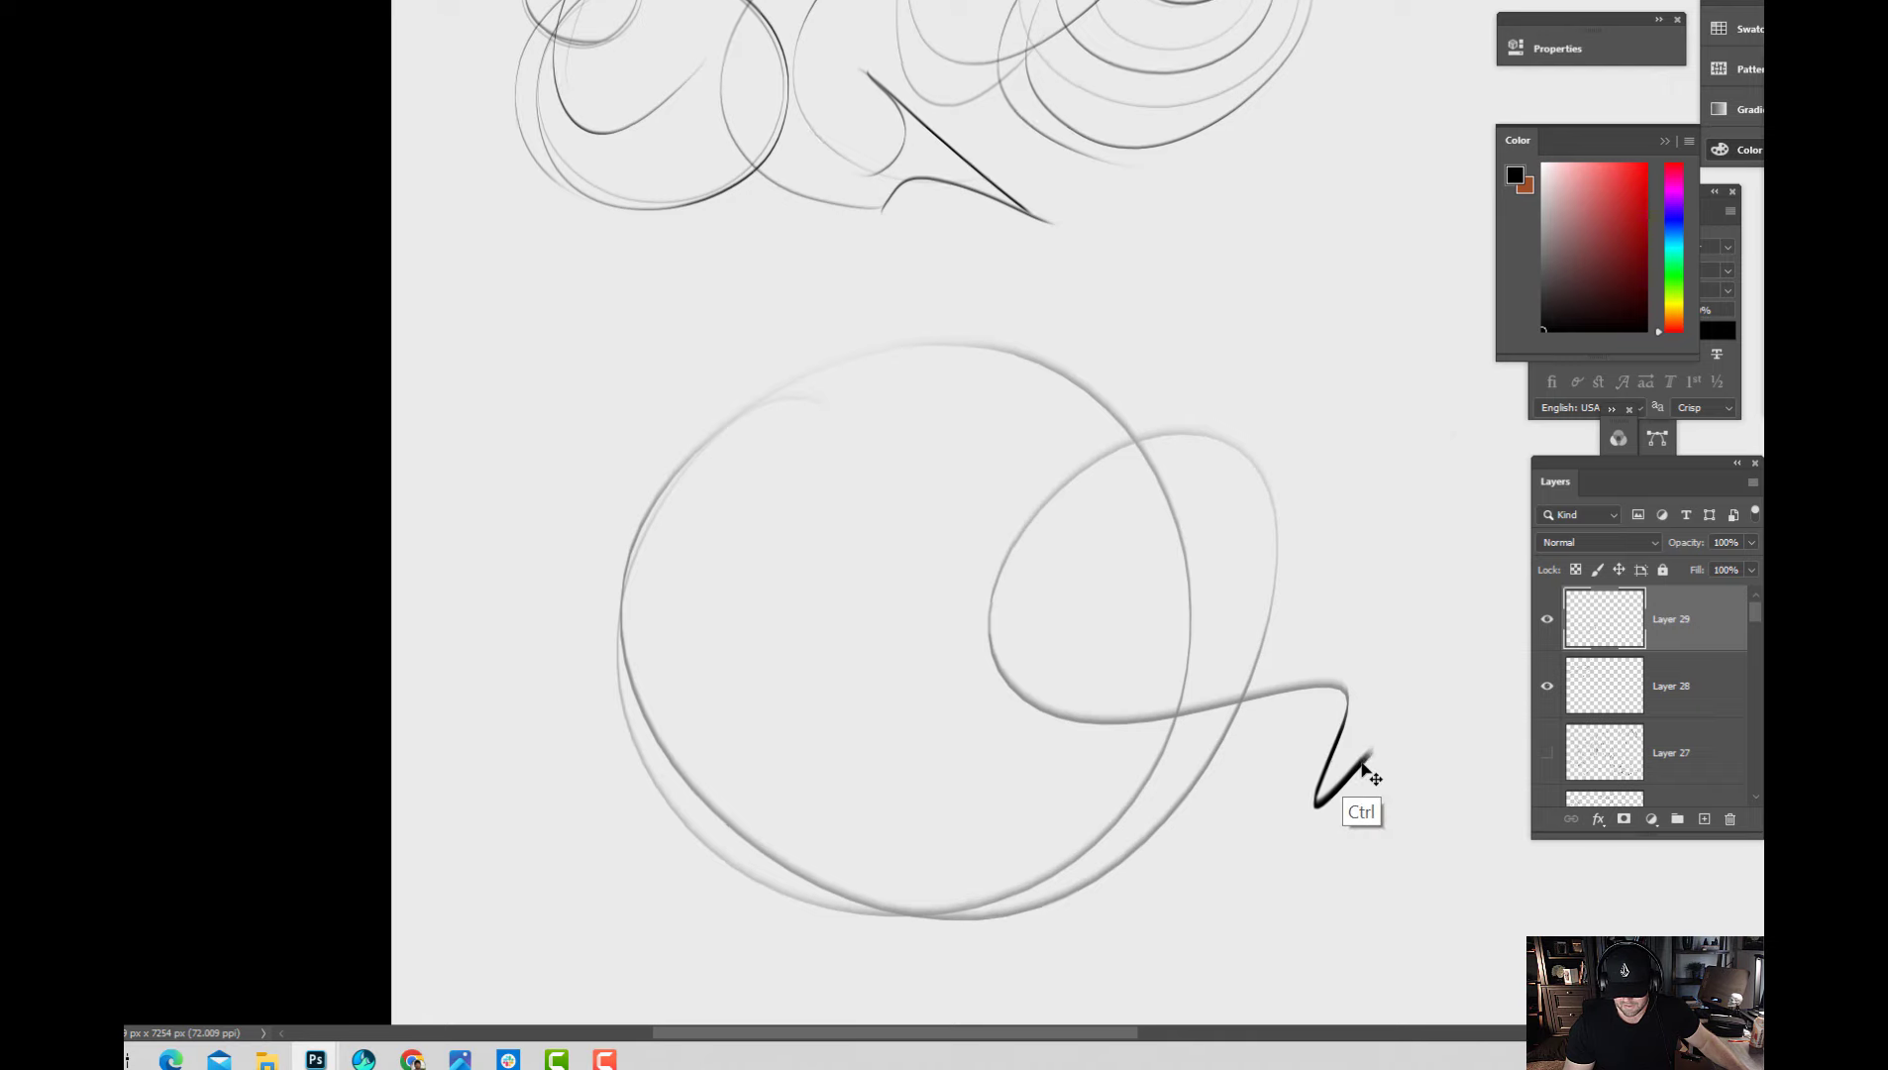
{"action": "key", "text": "ctrl+equal"}
{"action": "key", "text": "ctrl+minus"}
{"action": "key", "text": "ctrl+minus"}
{"action": "key", "text": "ctrl+0"}
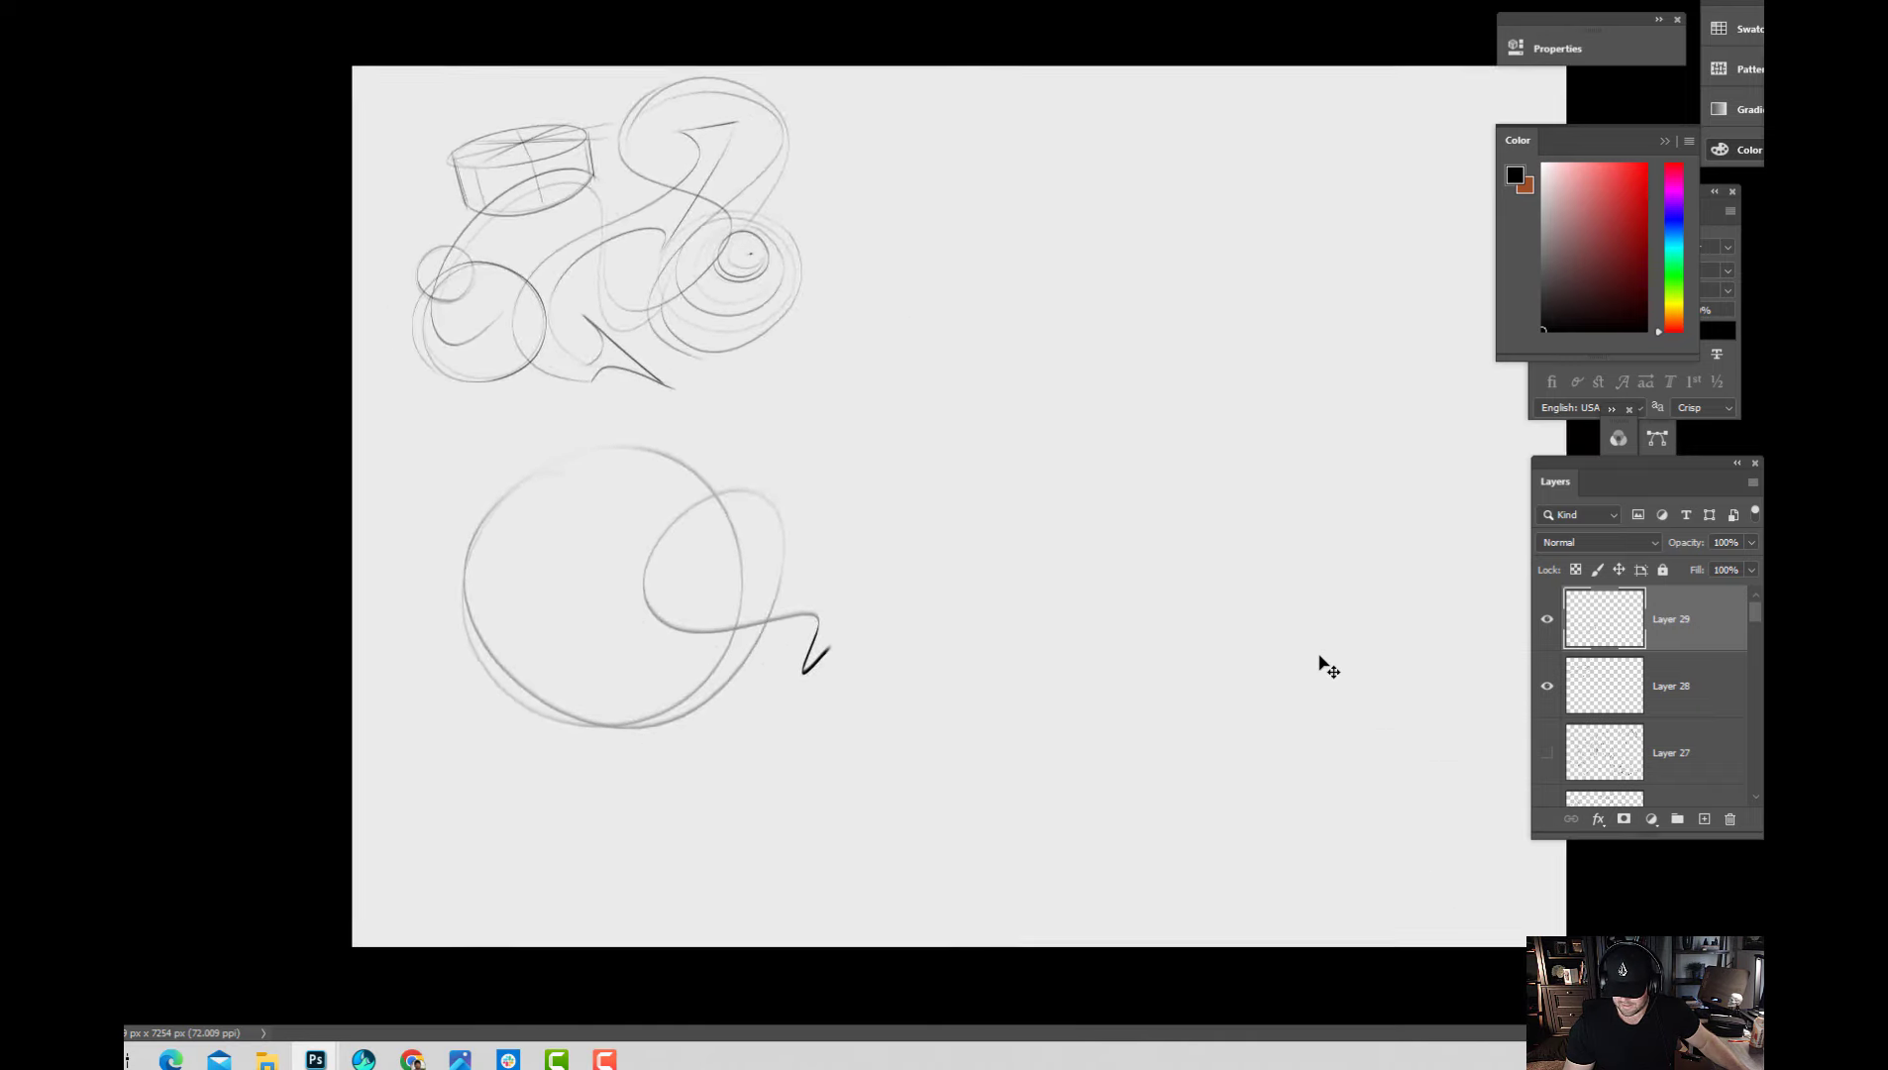
{"action": "key", "text": "ctrl+minus"}
{"action": "key", "text": "ctrl+0"}
Hide Layers 28 and 29 and add a new blank layer on top.
{"action": "left_click_drag", "start_coordinate": [1546, 618], "coordinate": [1547, 698]}
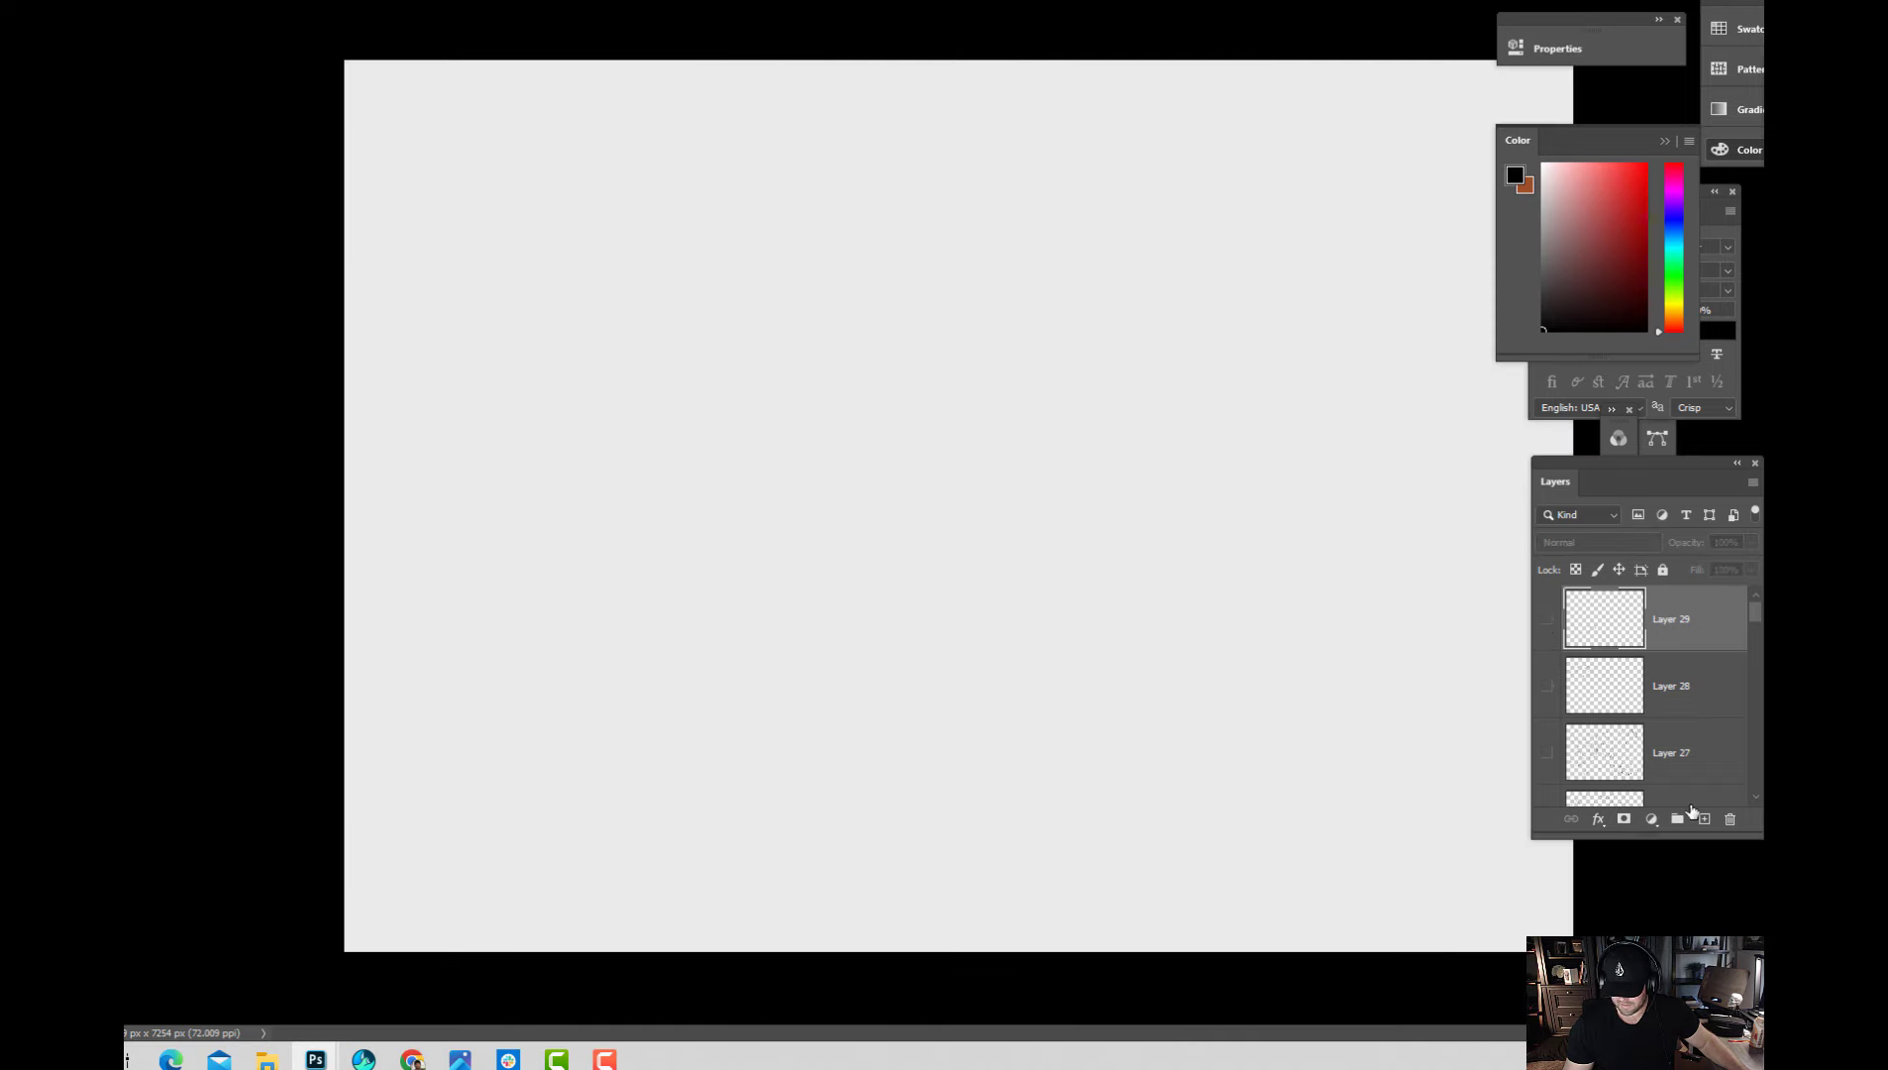
{"action": "left_click", "coordinate": [1703, 818]}
{"action": "key", "text": "ctrl+minus"}
{"action": "key", "text": "ctrl+0"}
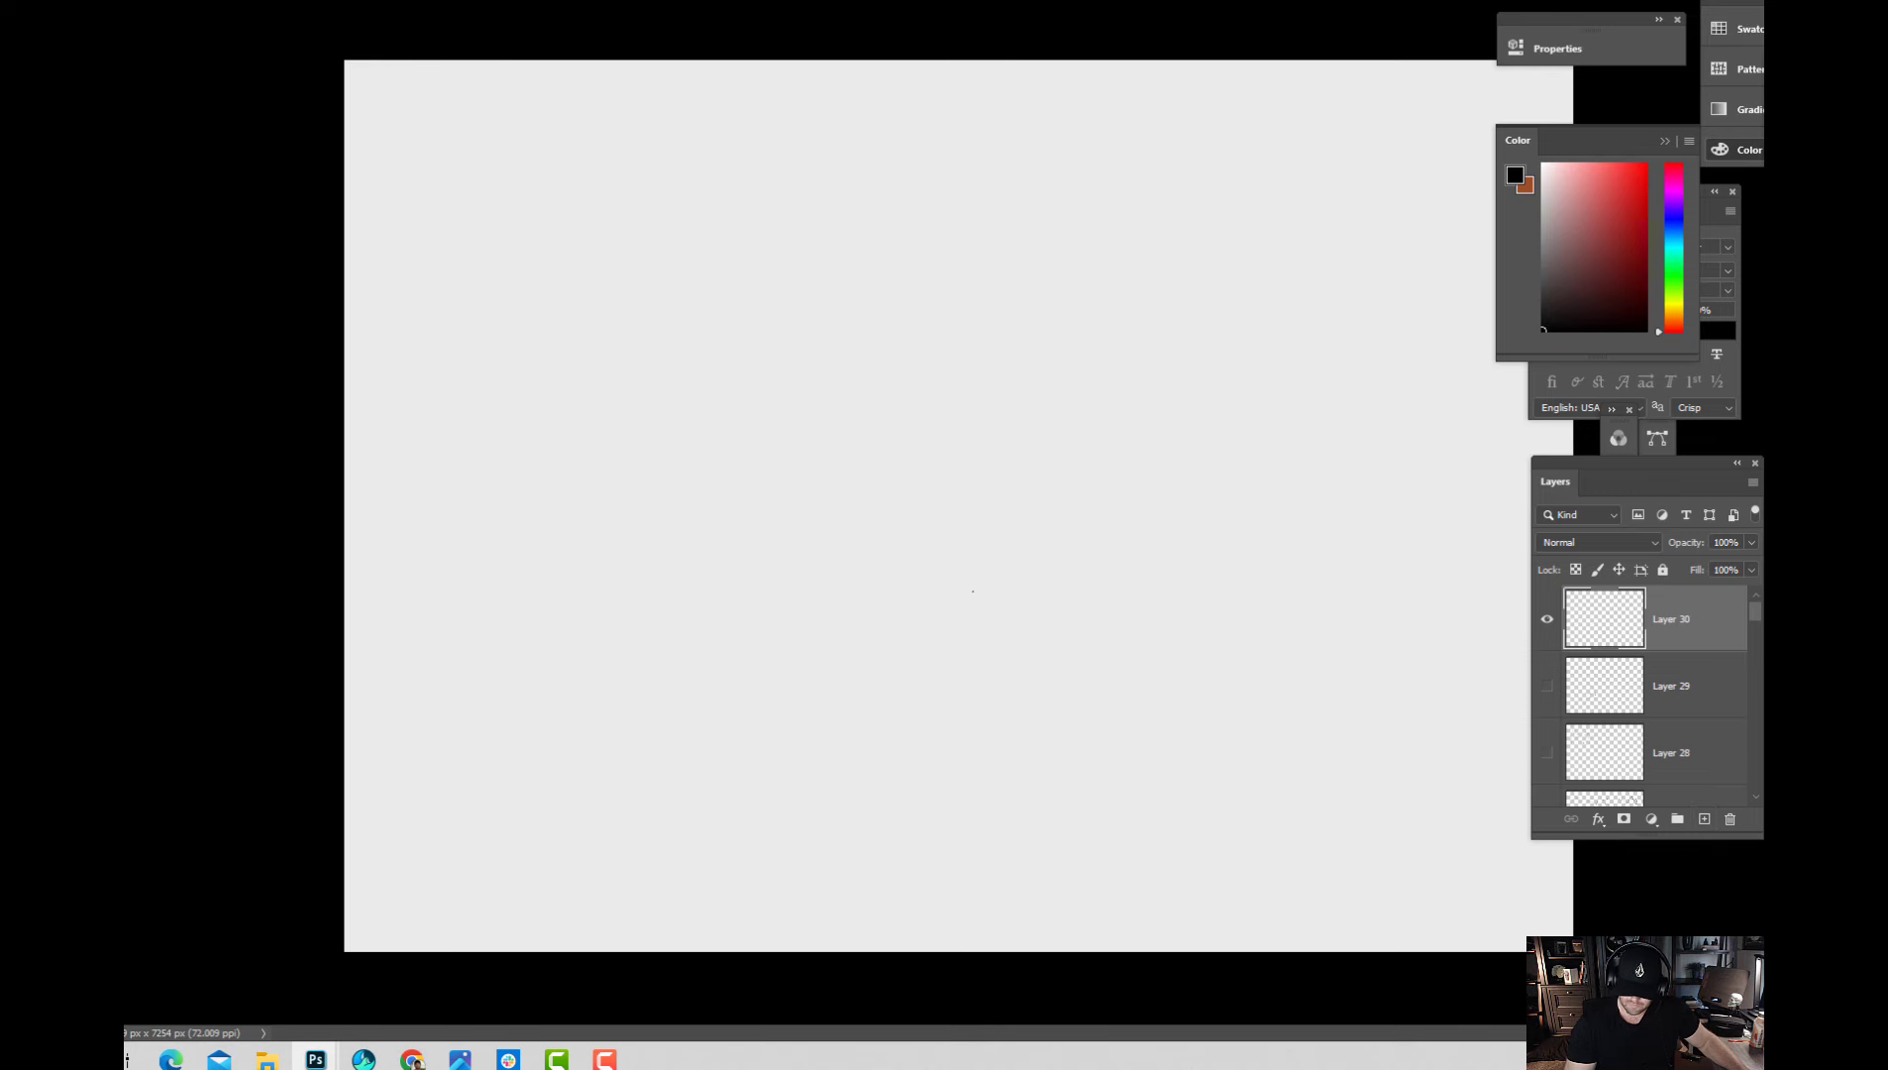
Draw a large circle at mid-canvas, a medium one overlapping its upper right, and a small one on its upper left edge.
{"action": "mouse_move", "coordinate": [761, 433]}
{"action": "left_mouse_down"}
{"action": "mouse_move", "coordinate": [871, 771]}
{"action": "mouse_move", "coordinate": [609, 644]}
{"action": "mouse_move", "coordinate": [728, 436]}
{"action": "left_mouse_up"}
{"action": "mouse_move", "coordinate": [970, 446]}
{"action": "left_mouse_down"}
{"action": "mouse_move", "coordinate": [1014, 451]}
{"action": "mouse_move", "coordinate": [833, 411]}
{"action": "mouse_move", "coordinate": [1010, 425]}
{"action": "left_mouse_up"}
{"action": "left_click_drag", "start_coordinate": [598, 489], "coordinate": [602, 484]}
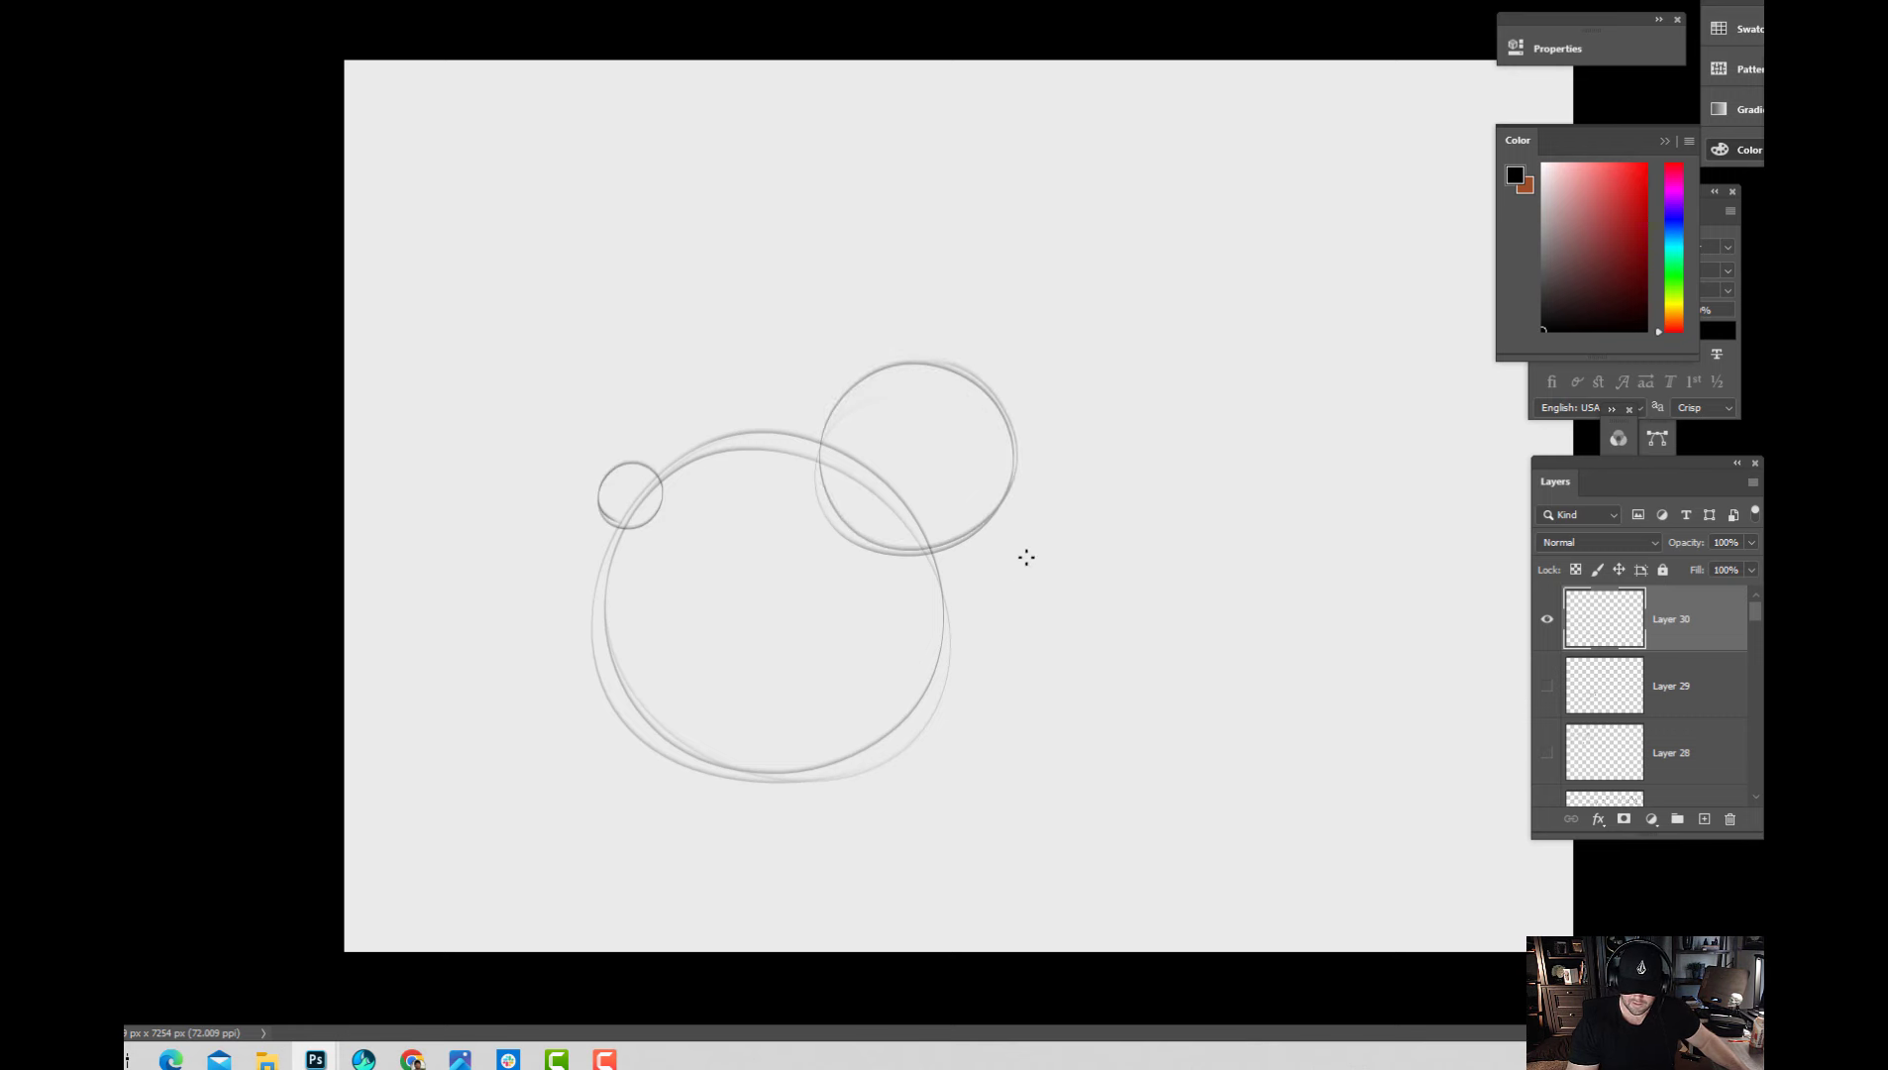
Draw a tilted drum overlapping the large circle, and a small circle on the medium circle's upper right edge.
{"action": "mouse_move", "coordinate": [780, 642]}
{"action": "left_mouse_down"}
{"action": "mouse_move", "coordinate": [742, 572]}
{"action": "mouse_move", "coordinate": [765, 537]}
{"action": "mouse_move", "coordinate": [838, 799]}
{"action": "left_mouse_up"}
{"action": "left_click_drag", "start_coordinate": [725, 607], "coordinate": [847, 824]}
{"action": "mouse_move", "coordinate": [1127, 683]}
{"action": "left_mouse_down"}
{"action": "mouse_move", "coordinate": [840, 792]}
{"action": "mouse_move", "coordinate": [1124, 707]}
{"action": "left_mouse_up"}
{"action": "mouse_move", "coordinate": [1077, 513]}
{"action": "left_mouse_down"}
{"action": "mouse_move", "coordinate": [1119, 733]}
{"action": "mouse_move", "coordinate": [1104, 739]}
{"action": "left_mouse_up"}
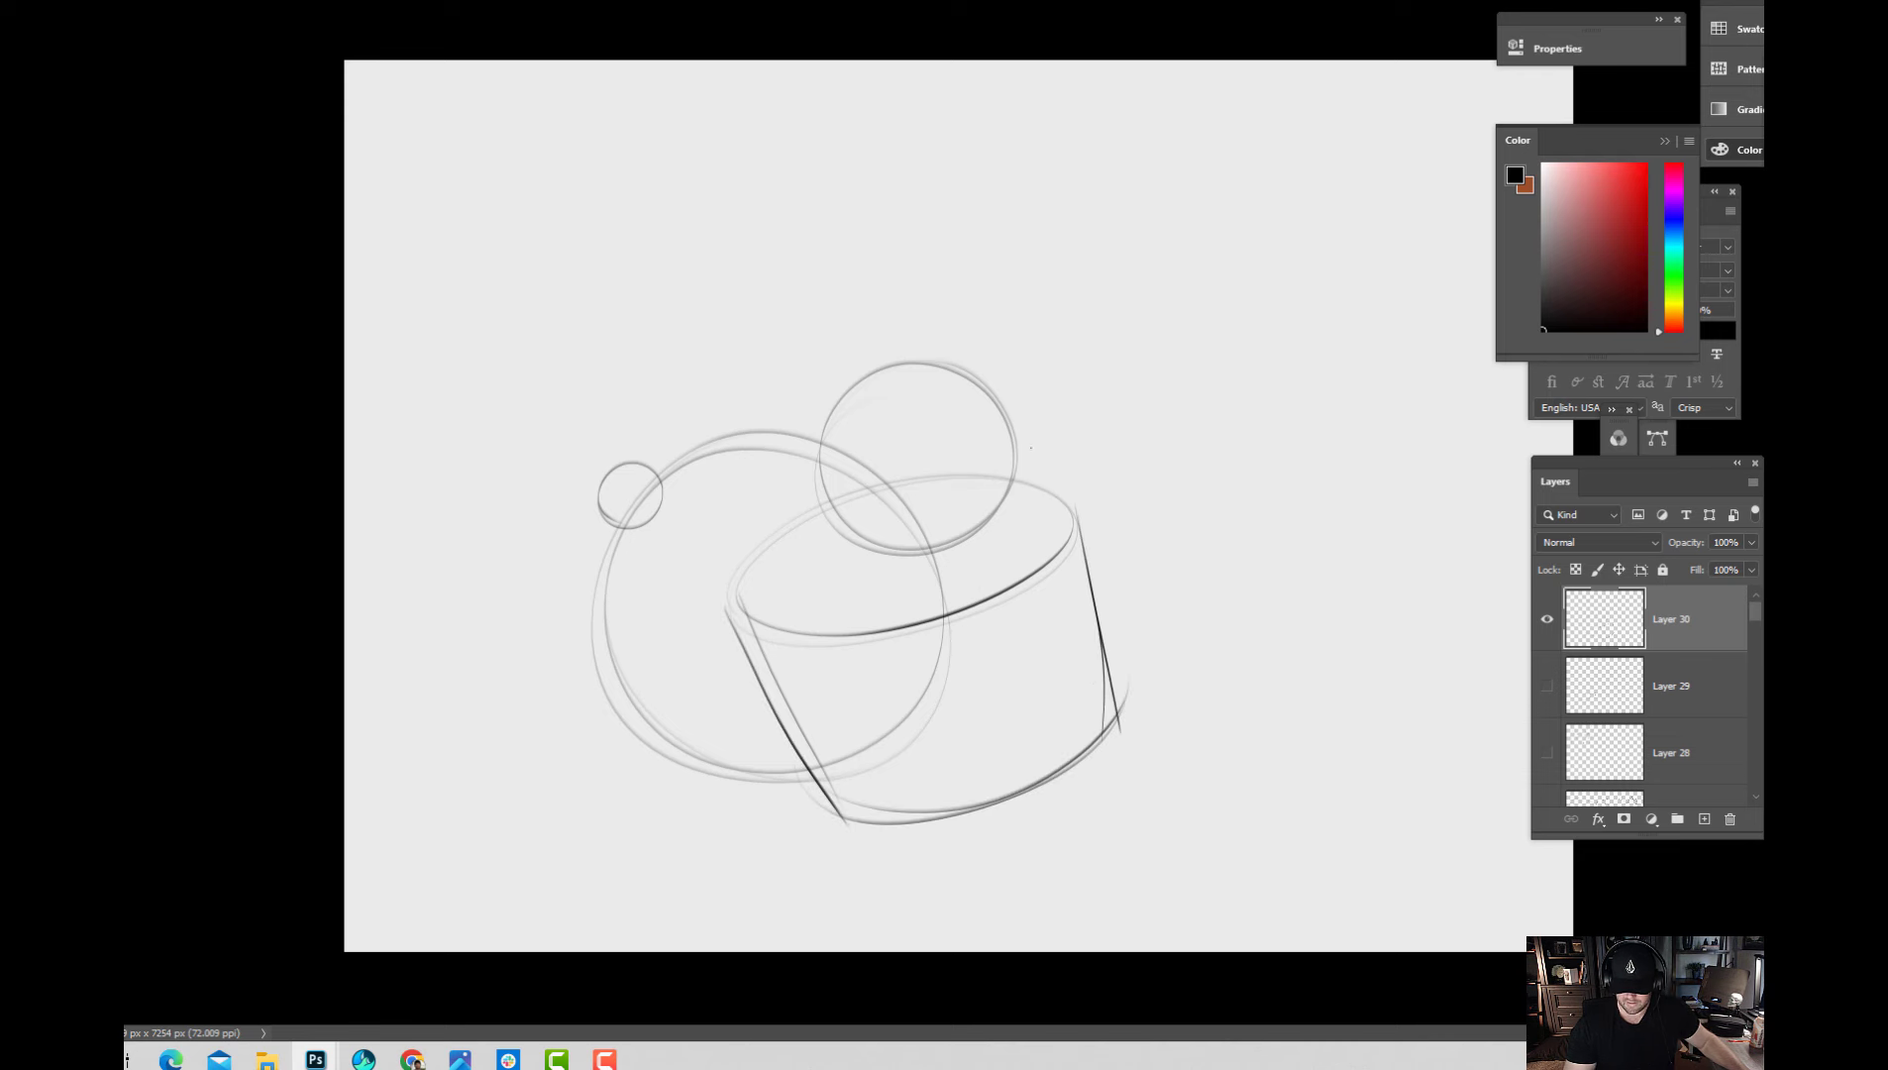
{"action": "left_click_drag", "start_coordinate": [949, 394], "coordinate": [980, 394]}
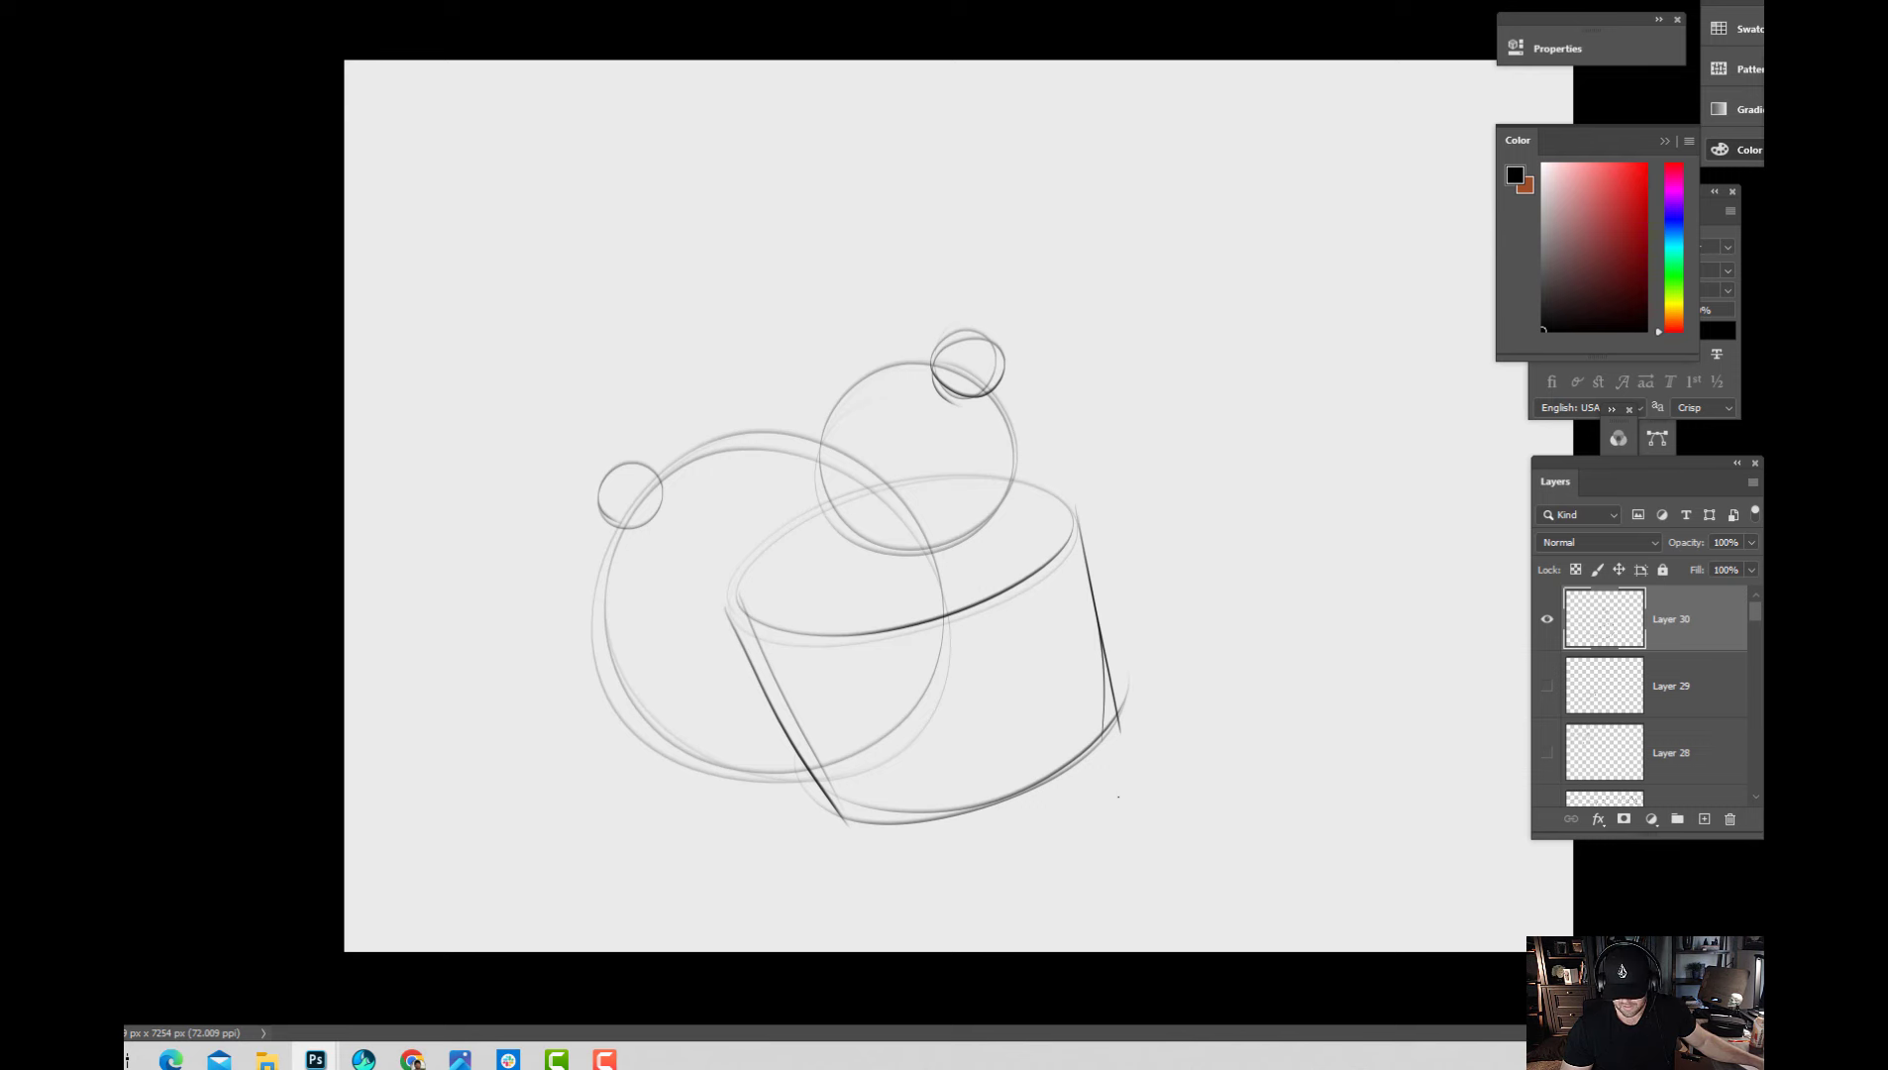
Free-transform the sketch to about half its size and place it in the upper left corner of the canvas.
{"action": "key", "text": "ctrl+t"}
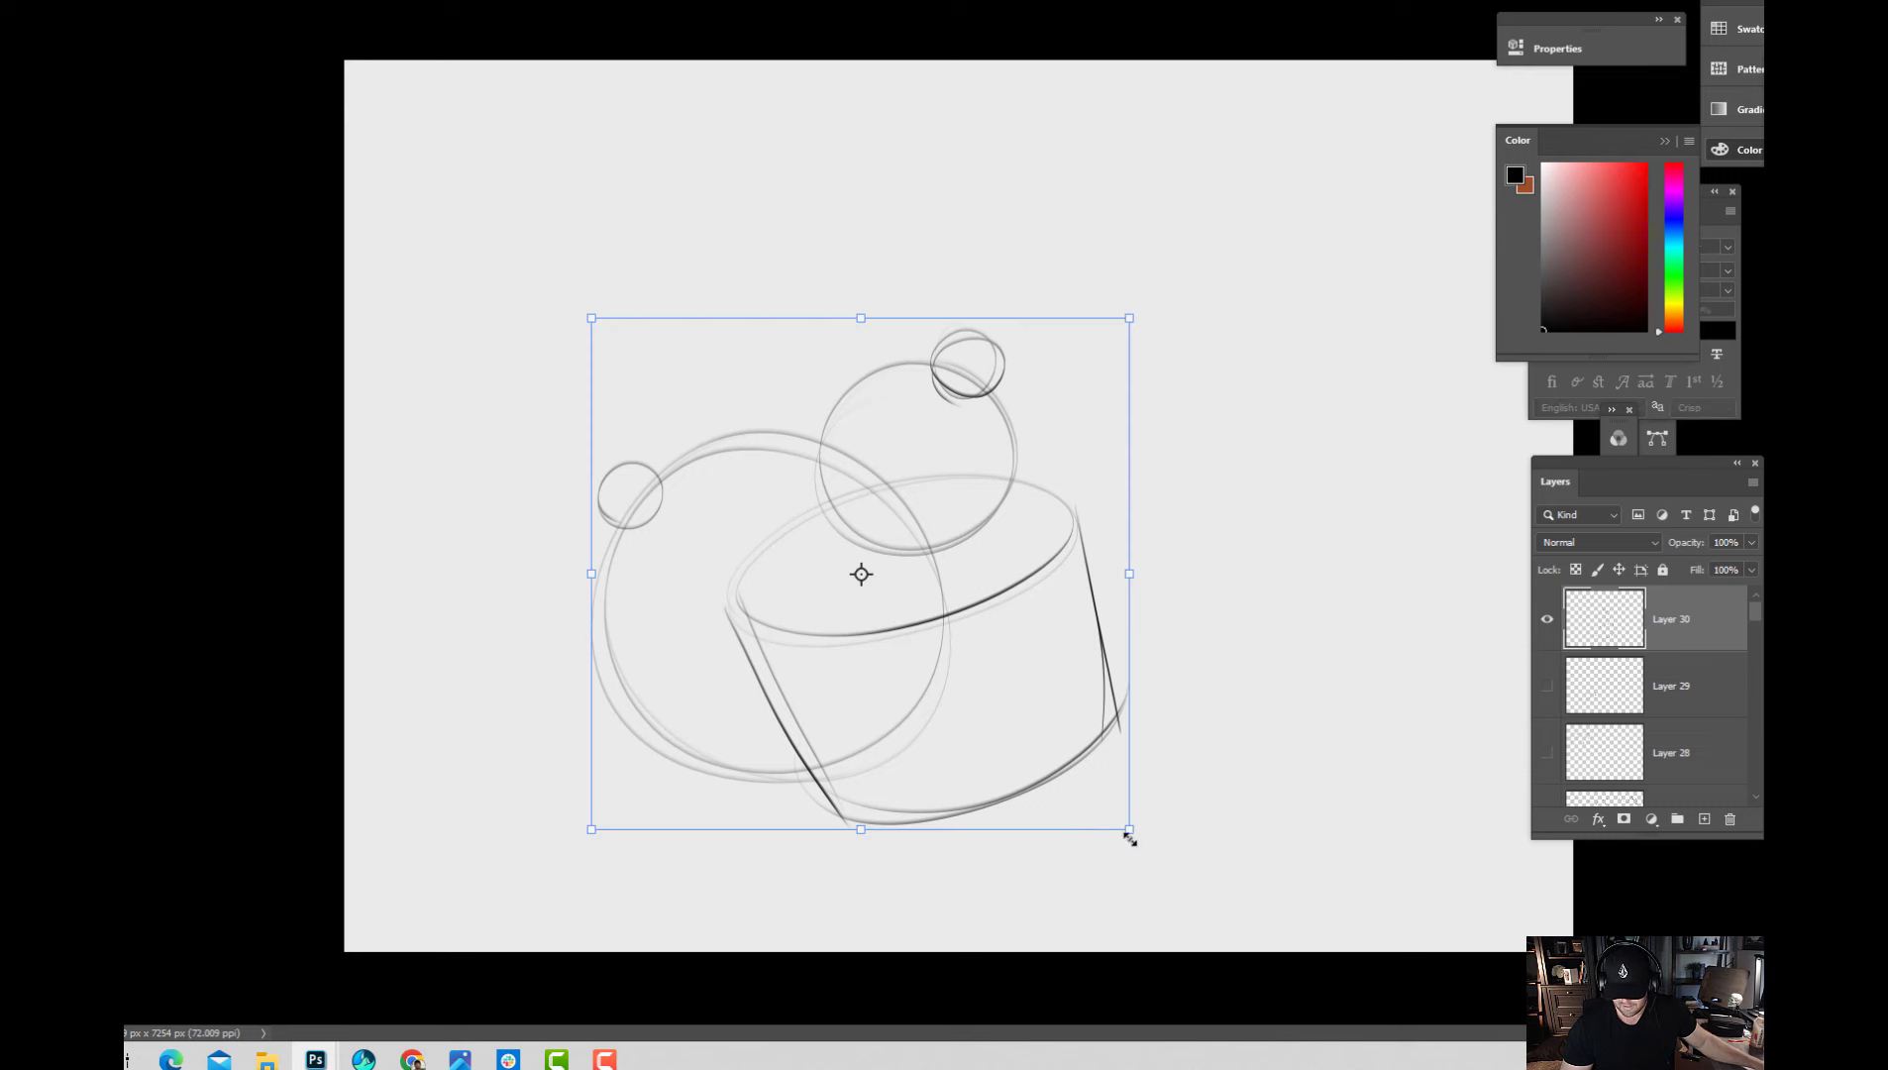
{"action": "left_click_drag", "start_coordinate": [1087, 749], "coordinate": [1139, 685]}
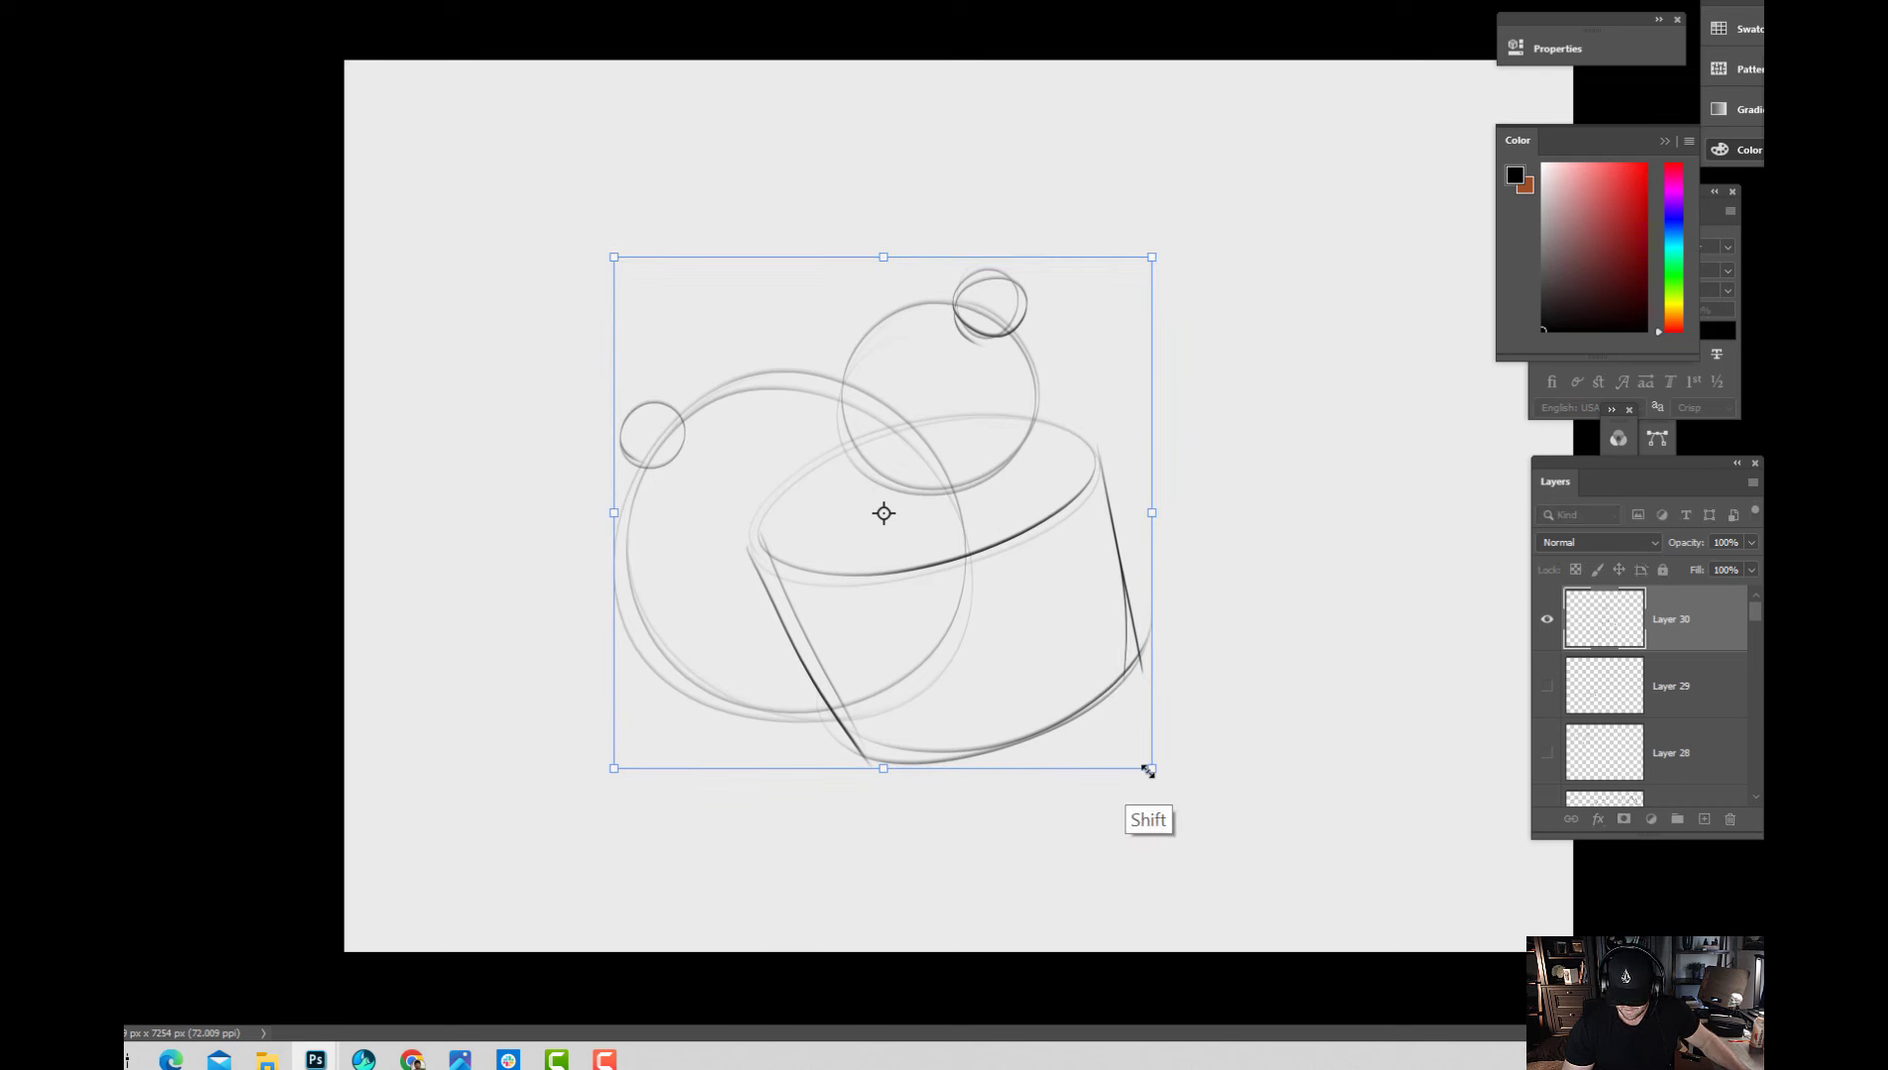
{"action": "mouse_move", "coordinate": [1150, 768]}
{"action": "left_mouse_down"}
{"action": "mouse_move", "coordinate": [1097, 697]}
{"action": "mouse_move", "coordinate": [940, 594]}
{"action": "mouse_move", "coordinate": [1091, 729]}
{"action": "mouse_move", "coordinate": [973, 641]}
{"action": "mouse_move", "coordinate": [1060, 730]}
{"action": "mouse_move", "coordinate": [805, 518]}
{"action": "mouse_move", "coordinate": [1272, 856]}
{"action": "mouse_move", "coordinate": [889, 552]}
{"action": "mouse_move", "coordinate": [1242, 863]}
{"action": "mouse_move", "coordinate": [1209, 750]}
{"action": "mouse_move", "coordinate": [1235, 835]}
{"action": "mouse_move", "coordinate": [1079, 653]}
{"action": "mouse_move", "coordinate": [968, 598]}
{"action": "left_mouse_up"}
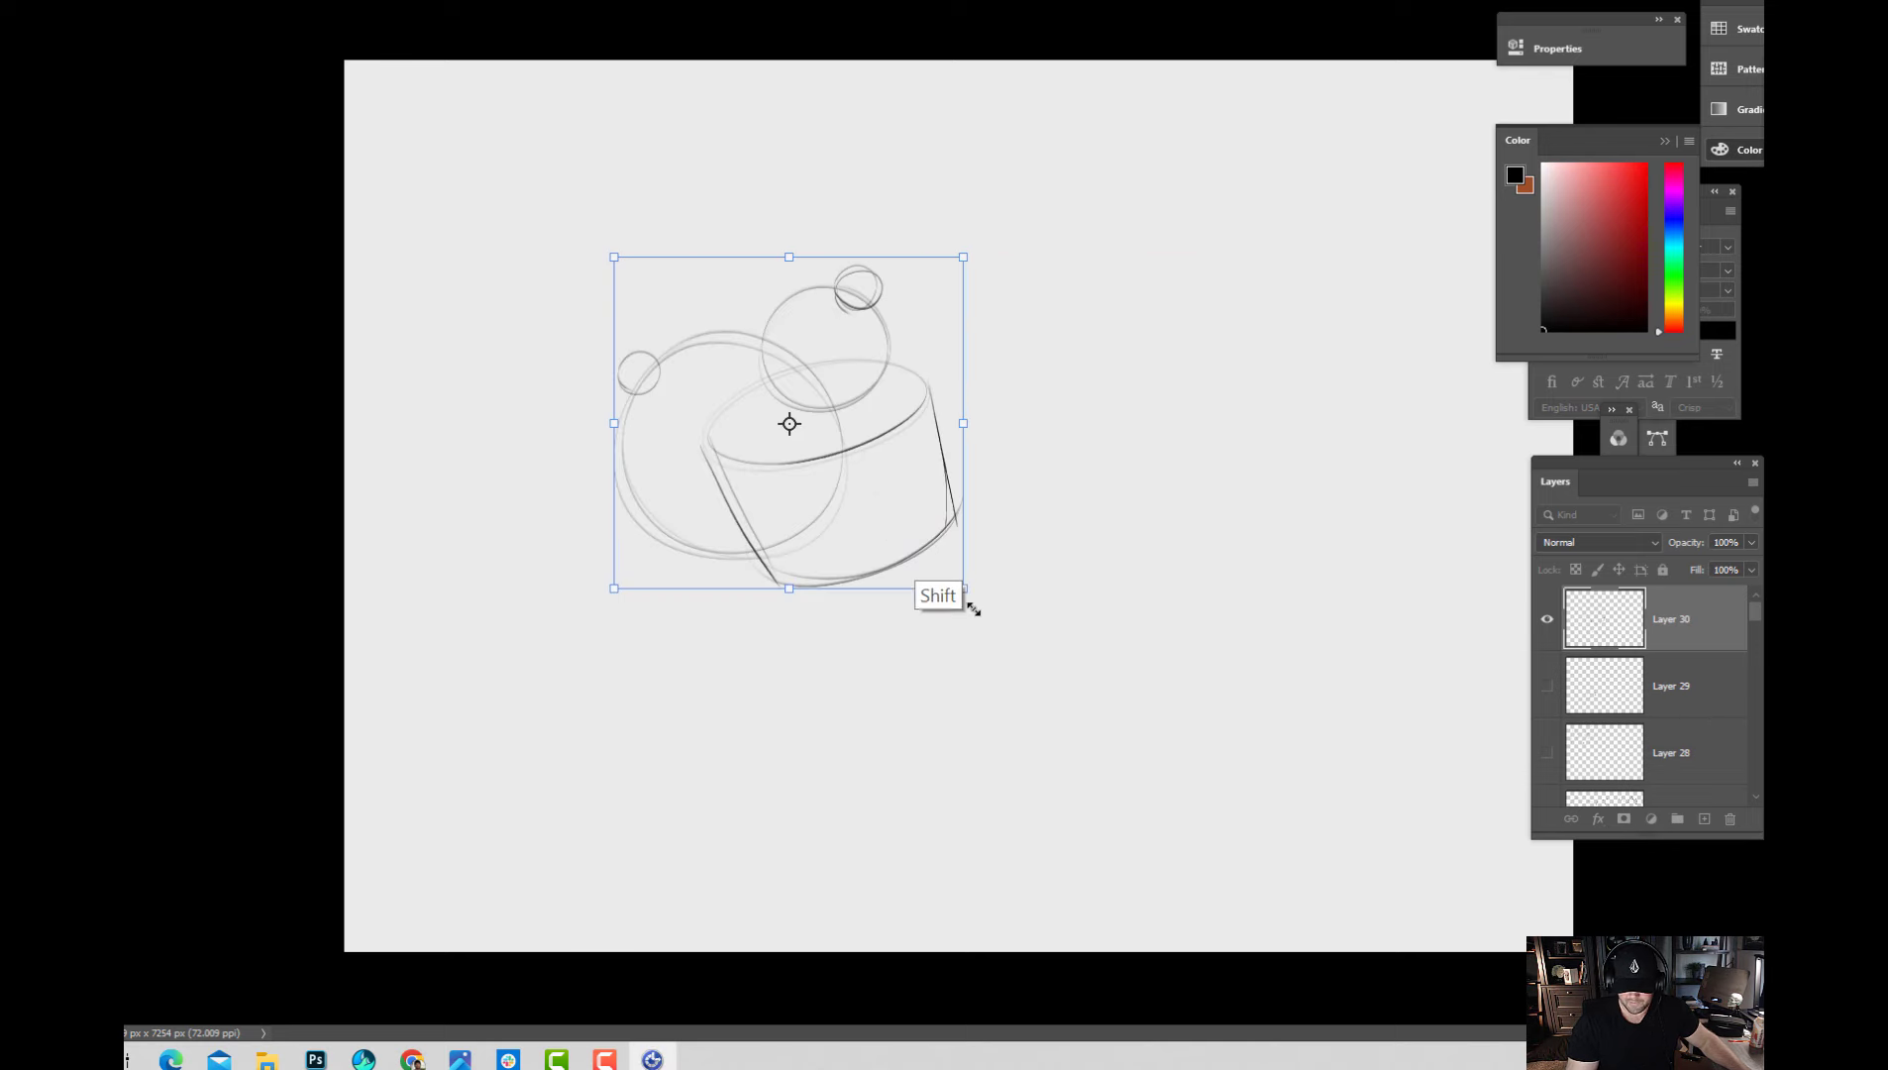
{"action": "mouse_move", "coordinate": [904, 518]}
{"action": "left_mouse_down"}
{"action": "mouse_move", "coordinate": [841, 368]}
{"action": "mouse_move", "coordinate": [706, 348]}
{"action": "mouse_move", "coordinate": [712, 366]}
{"action": "left_mouse_up"}
{"action": "left_click_drag", "start_coordinate": [769, 442], "coordinate": [686, 356]}
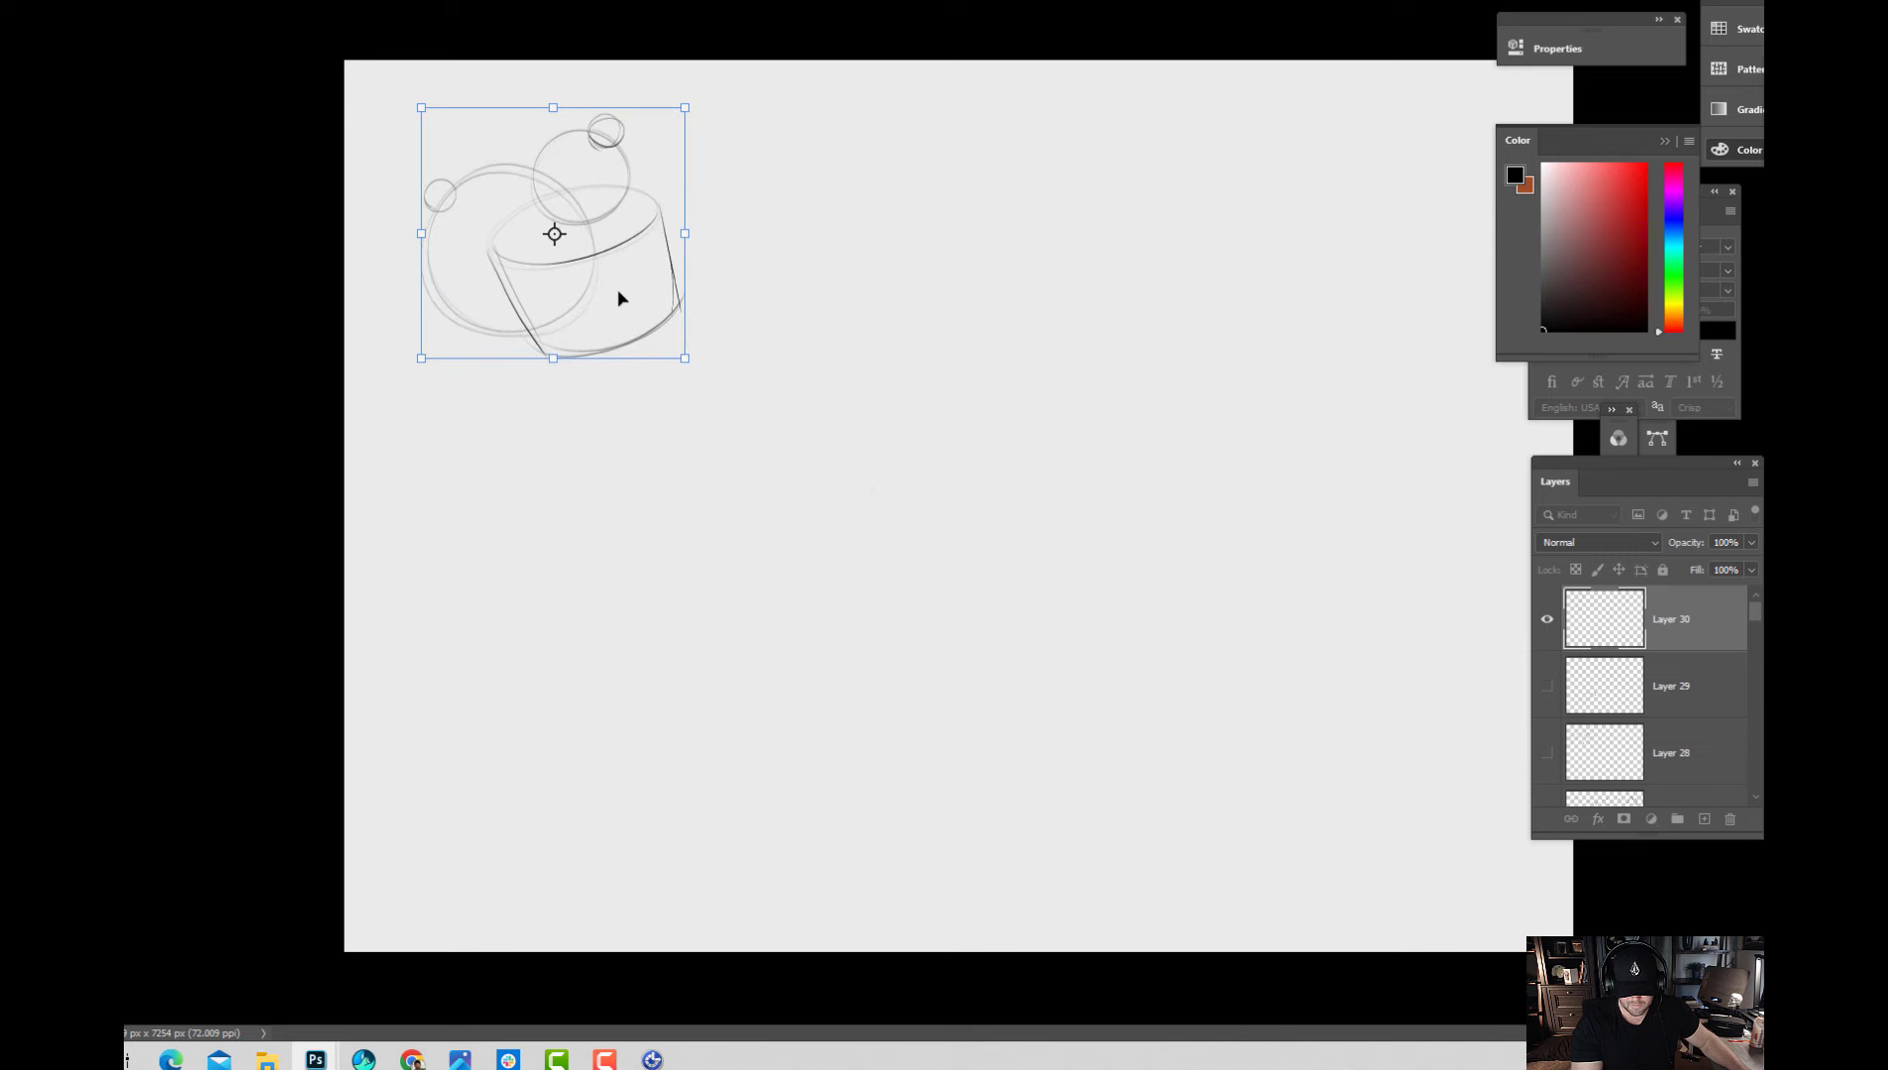
{"action": "left_click_drag", "start_coordinate": [619, 299], "coordinate": [649, 324]}
{"action": "key", "text": "Return"}
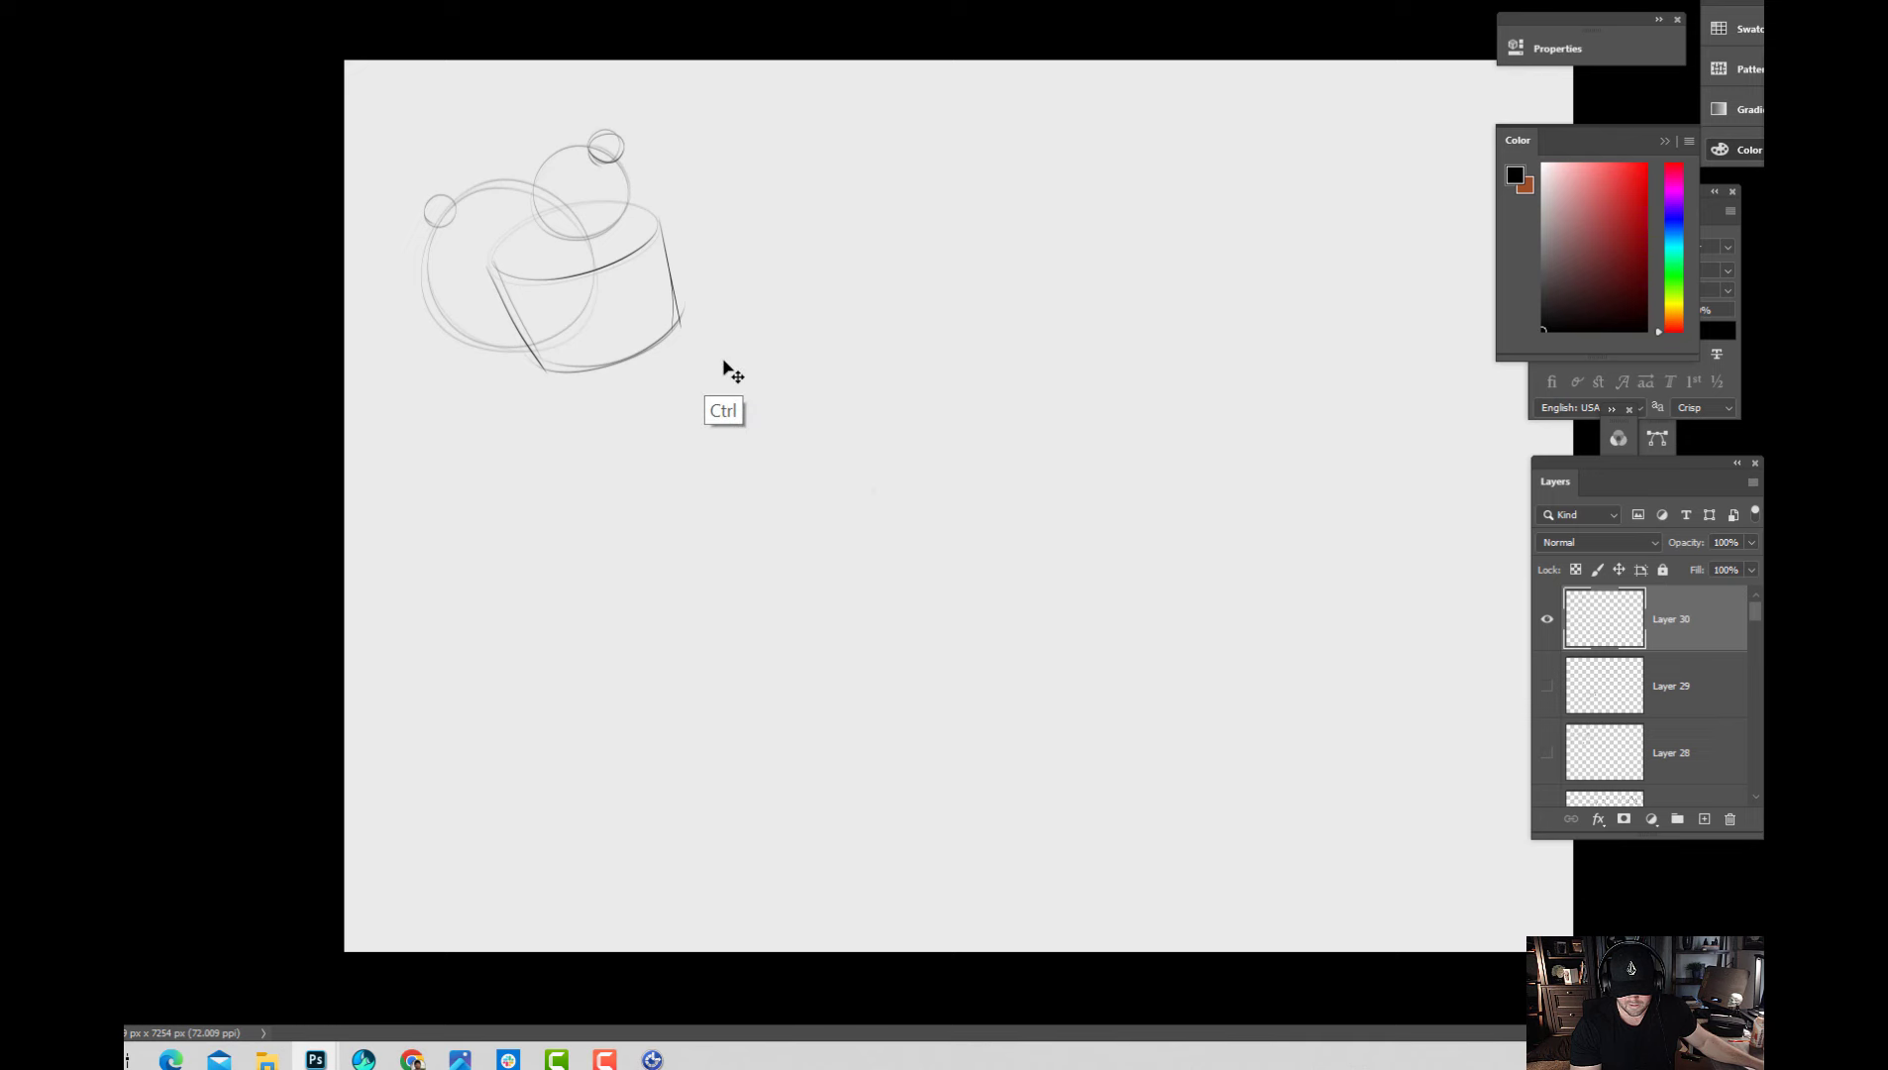
Free-transform the sketch, moving it to mid-canvas and enlarging it to roughly twice its size.
{"action": "key", "text": "ctrl+t"}
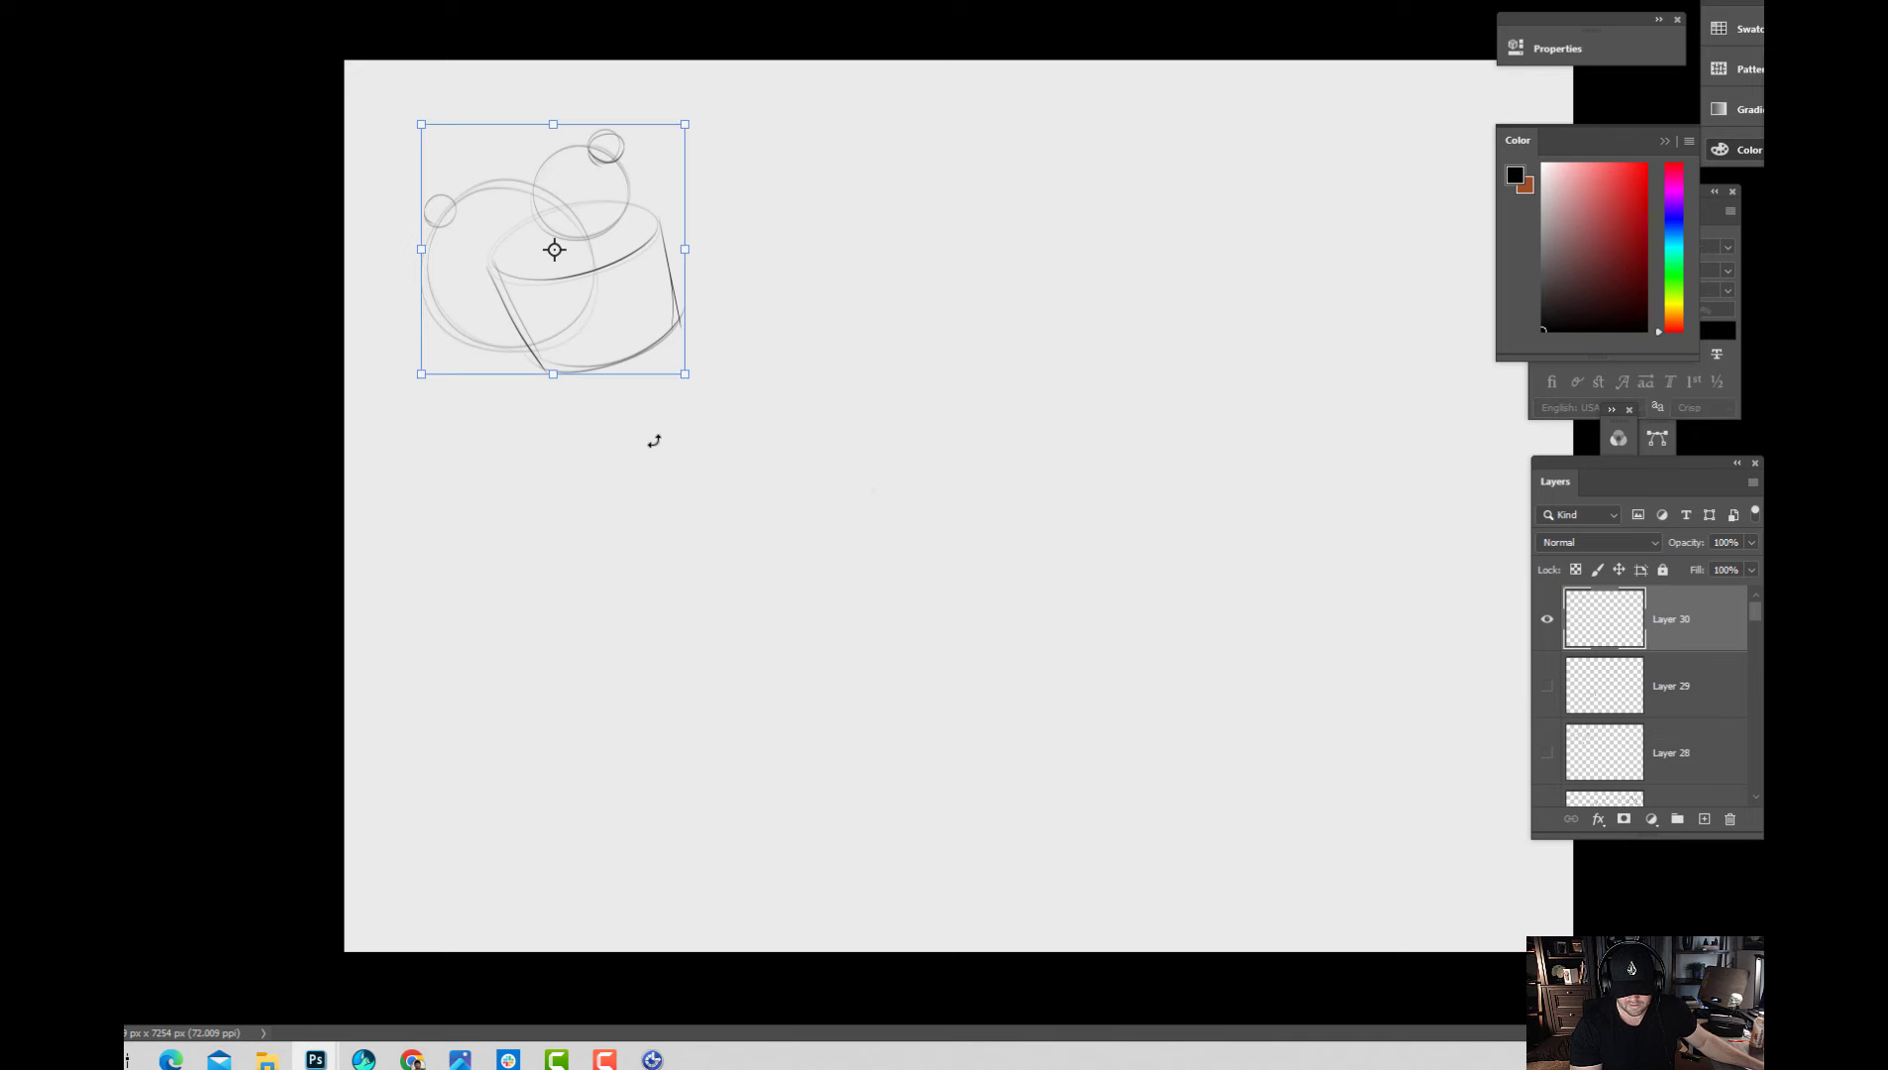
{"action": "left_click_drag", "start_coordinate": [645, 259], "coordinate": [909, 424]}
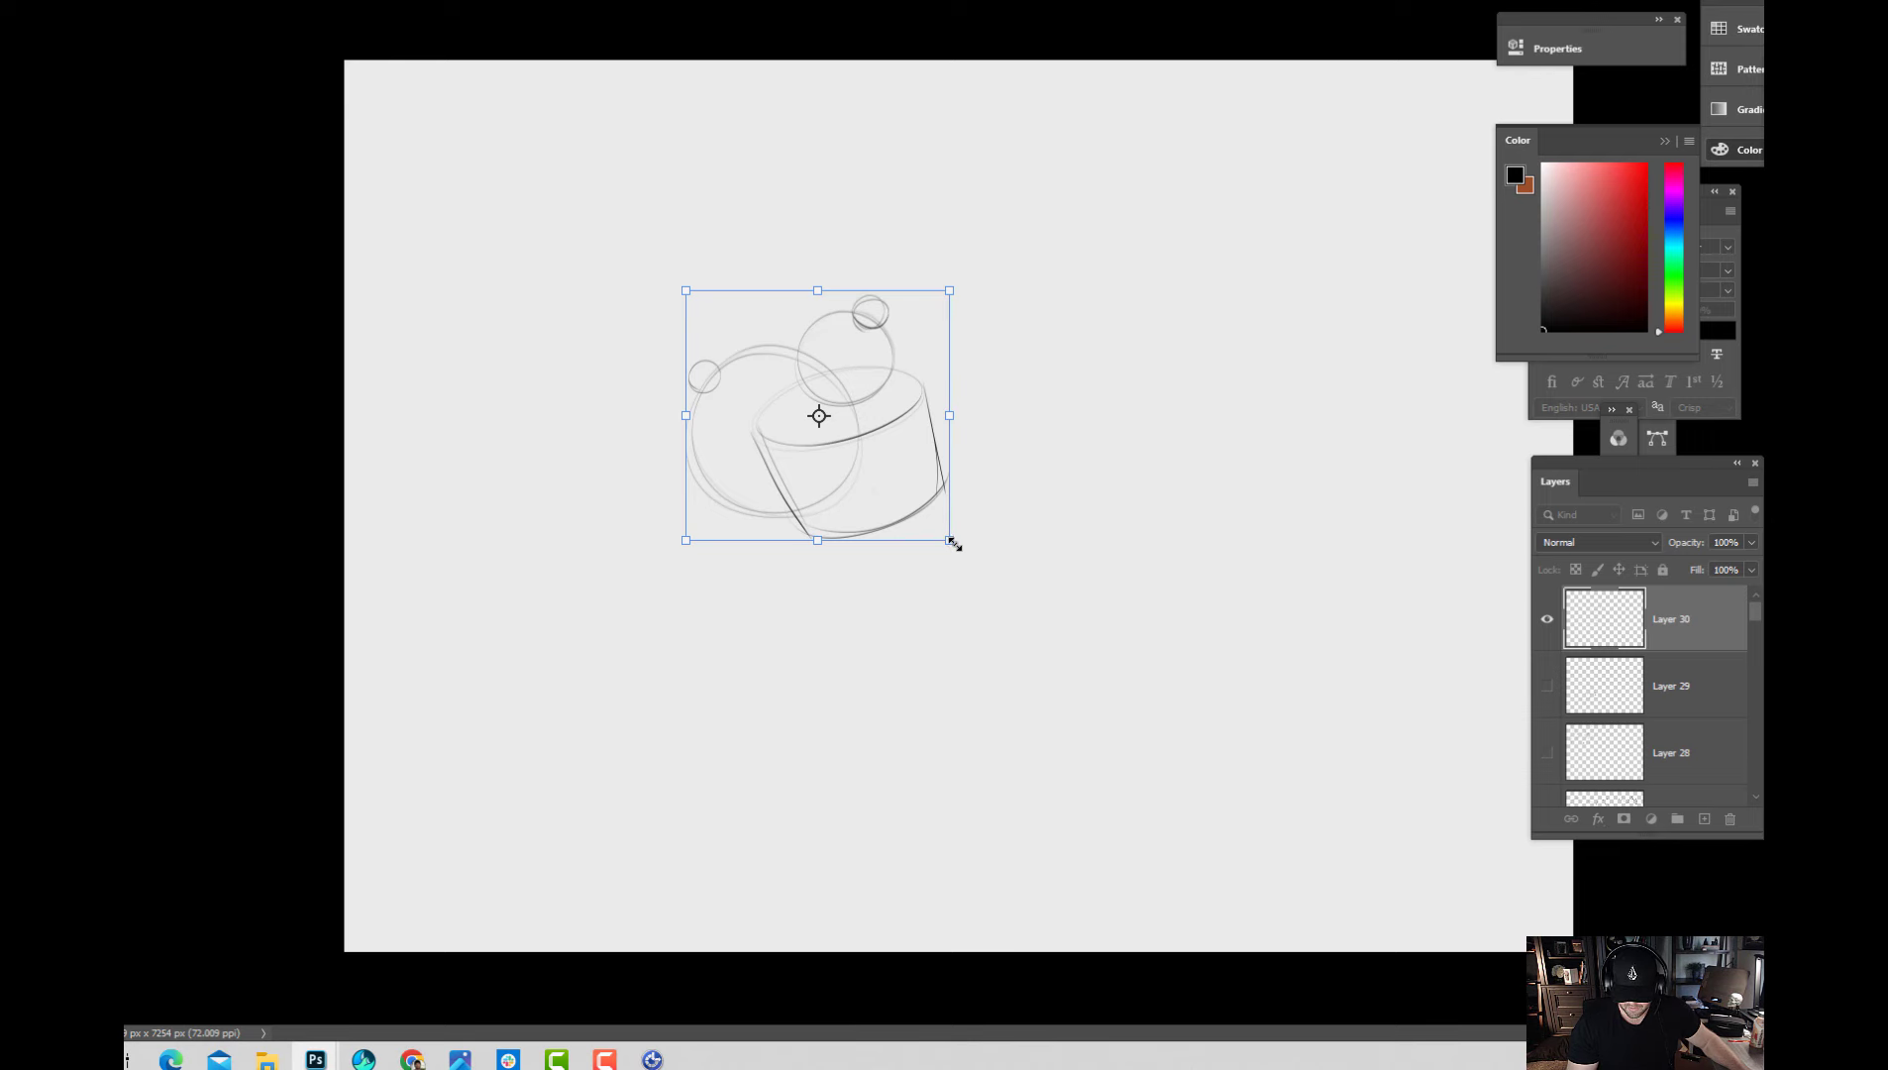
{"action": "mouse_move", "coordinate": [976, 542]}
{"action": "left_mouse_down"}
{"action": "mouse_move", "coordinate": [1117, 428]}
{"action": "mouse_move", "coordinate": [884, 600]}
{"action": "mouse_move", "coordinate": [1327, 760]}
{"action": "mouse_move", "coordinate": [1211, 536]}
{"action": "mouse_move", "coordinate": [1096, 784]}
{"action": "mouse_move", "coordinate": [1376, 771]}
{"action": "mouse_move", "coordinate": [1145, 585]}
{"action": "mouse_move", "coordinate": [1216, 805]}
{"action": "mouse_move", "coordinate": [1432, 843]}
{"action": "mouse_move", "coordinate": [864, 624]}
{"action": "mouse_move", "coordinate": [1194, 669]}
{"action": "mouse_move", "coordinate": [1453, 658]}
{"action": "mouse_move", "coordinate": [1331, 497]}
{"action": "mouse_move", "coordinate": [1287, 466]}
{"action": "mouse_move", "coordinate": [1213, 755]}
{"action": "mouse_move", "coordinate": [1331, 770]}
{"action": "mouse_move", "coordinate": [1243, 725]}
{"action": "mouse_move", "coordinate": [1241, 801]}
{"action": "mouse_move", "coordinate": [1235, 763]}
{"action": "mouse_move", "coordinate": [1255, 752]}
{"action": "left_mouse_up"}
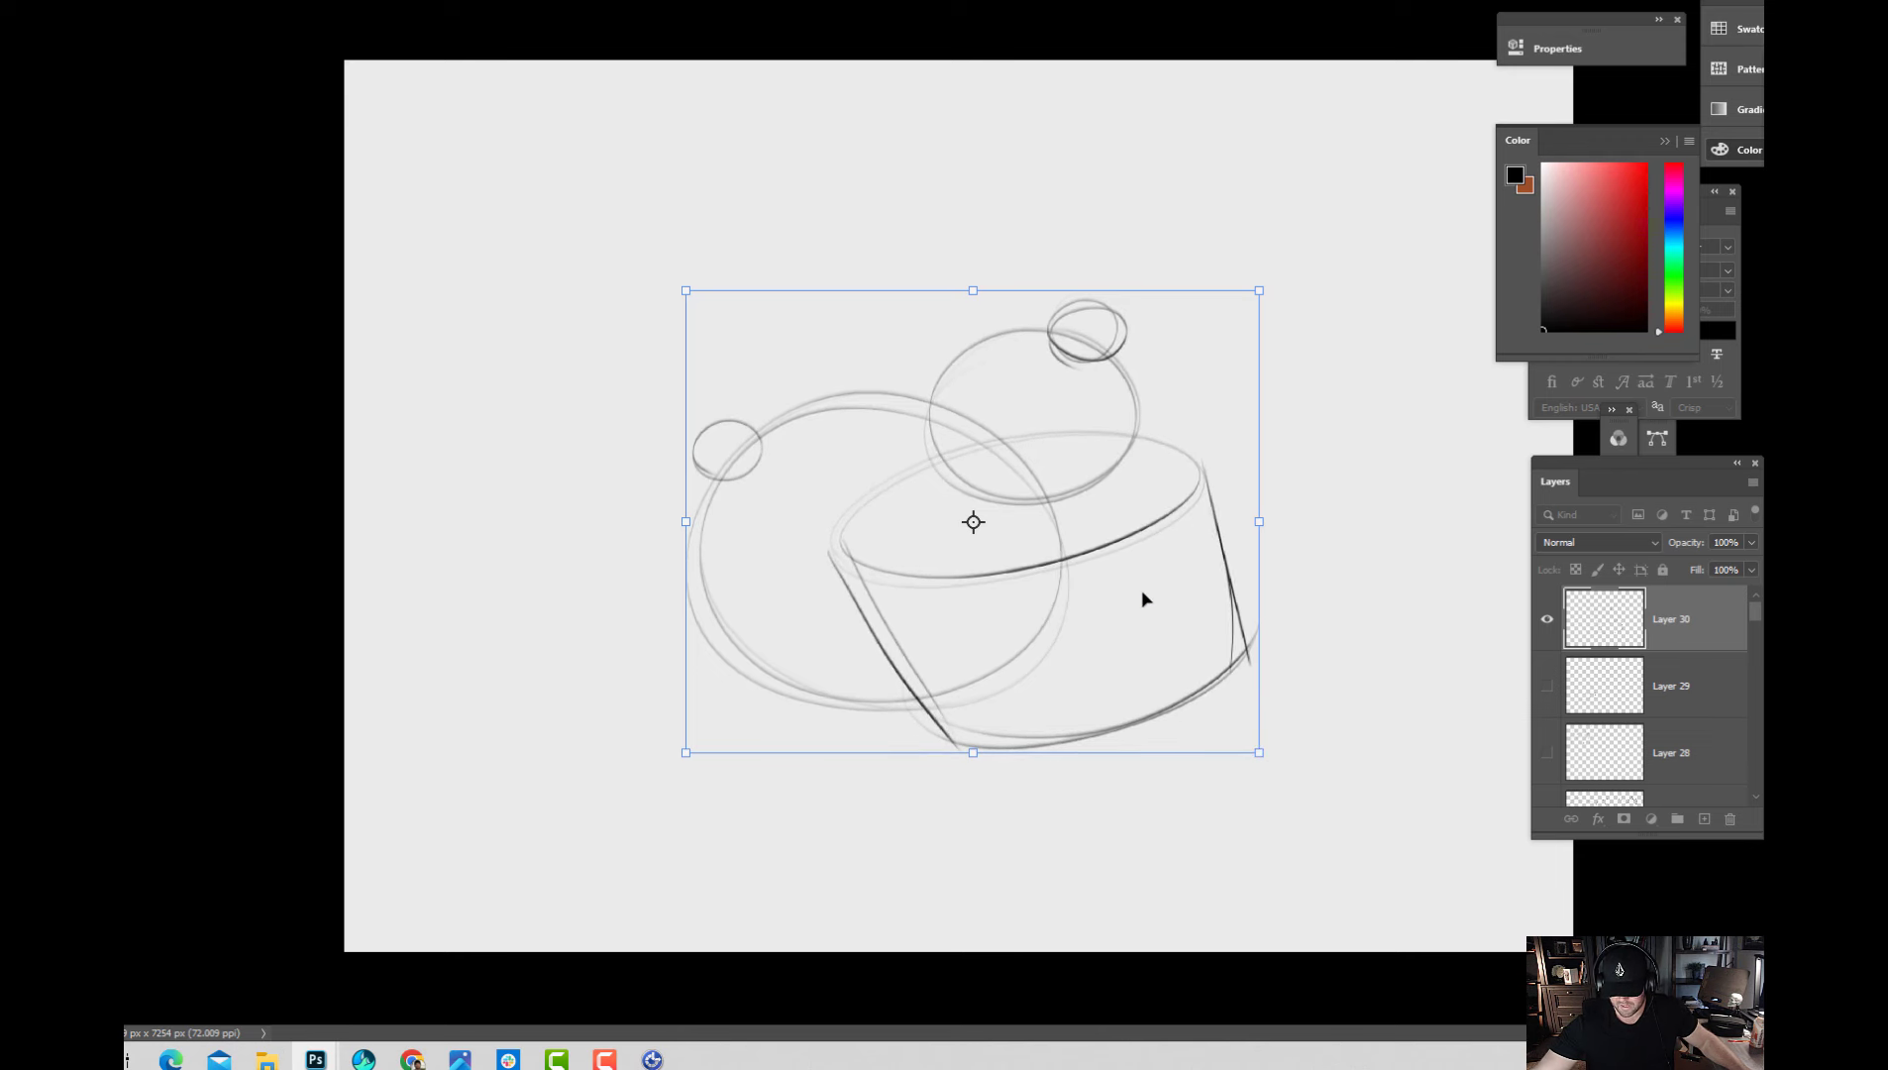
Apply a Perspective transform to the sketch, shifting its top edge slightly left and lengthening its right edge.
{"action": "right_click", "coordinate": [1111, 534]}
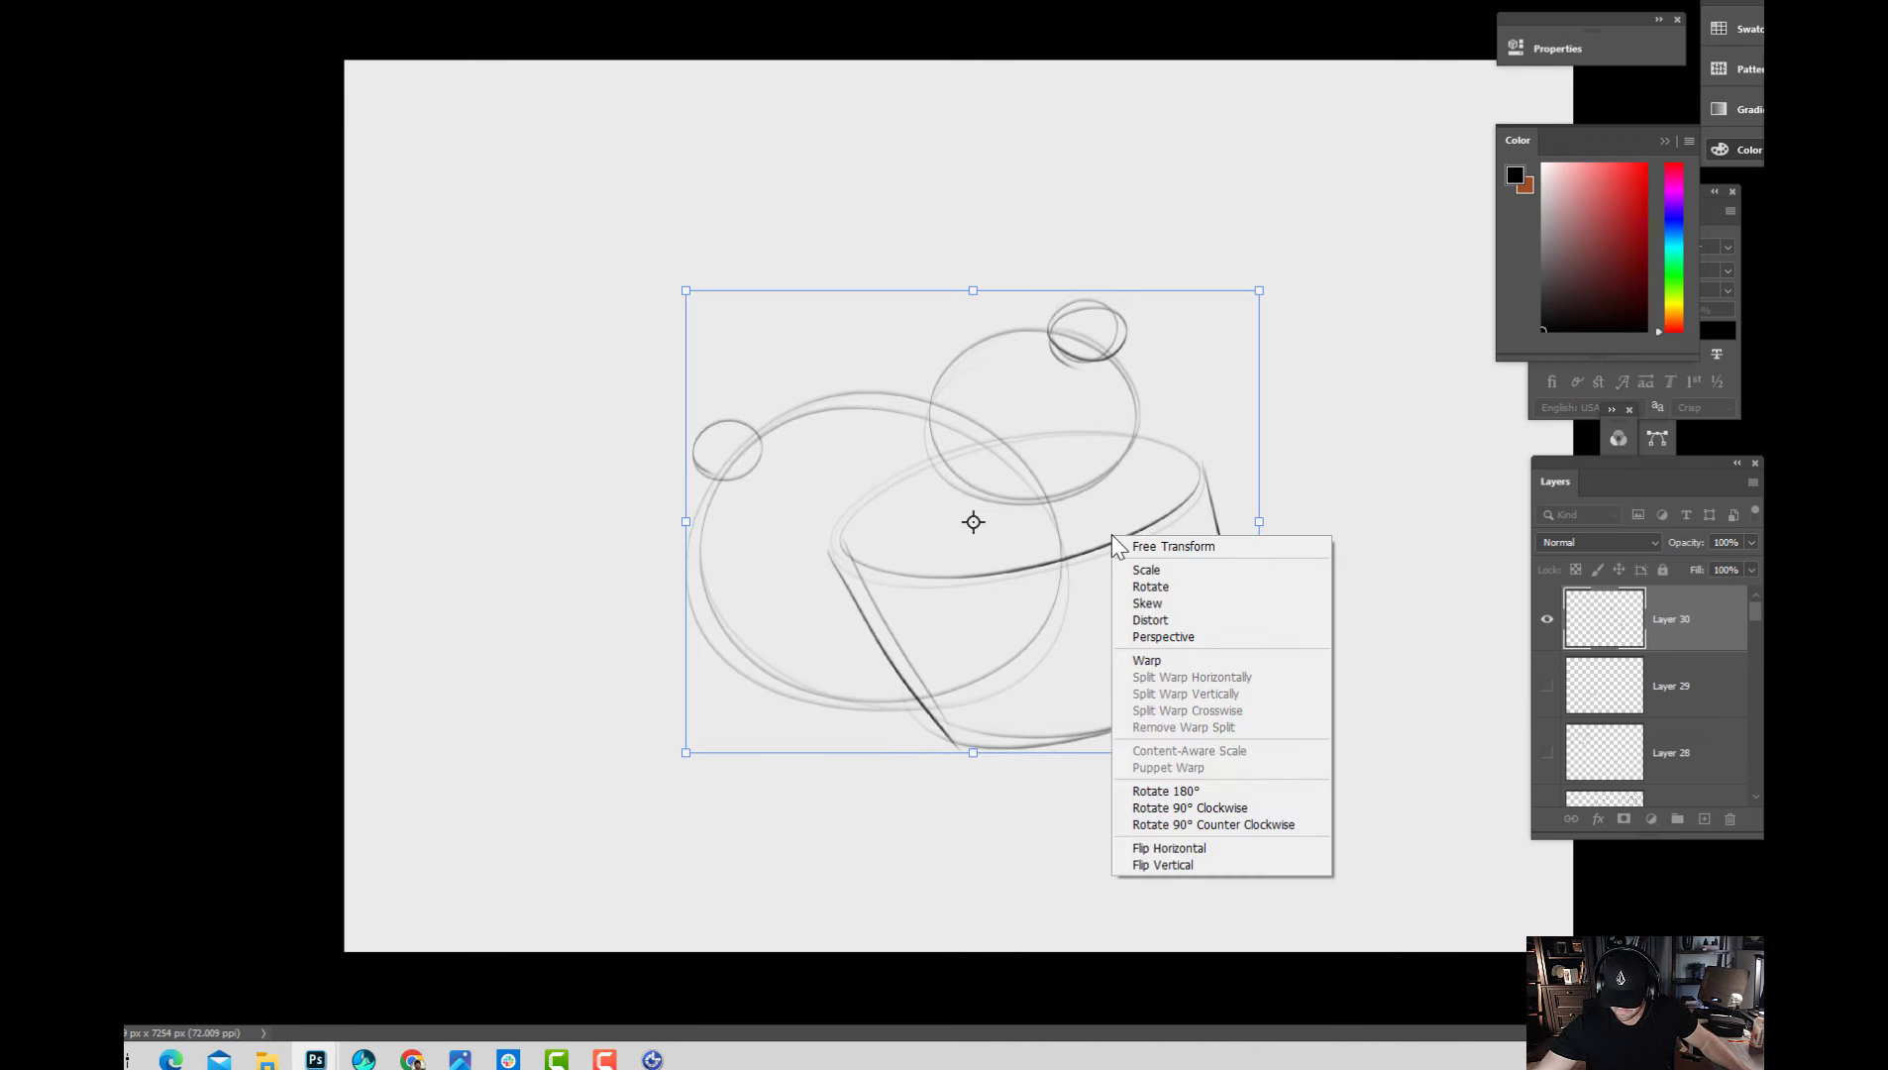
{"action": "left_click", "coordinate": [1181, 640]}
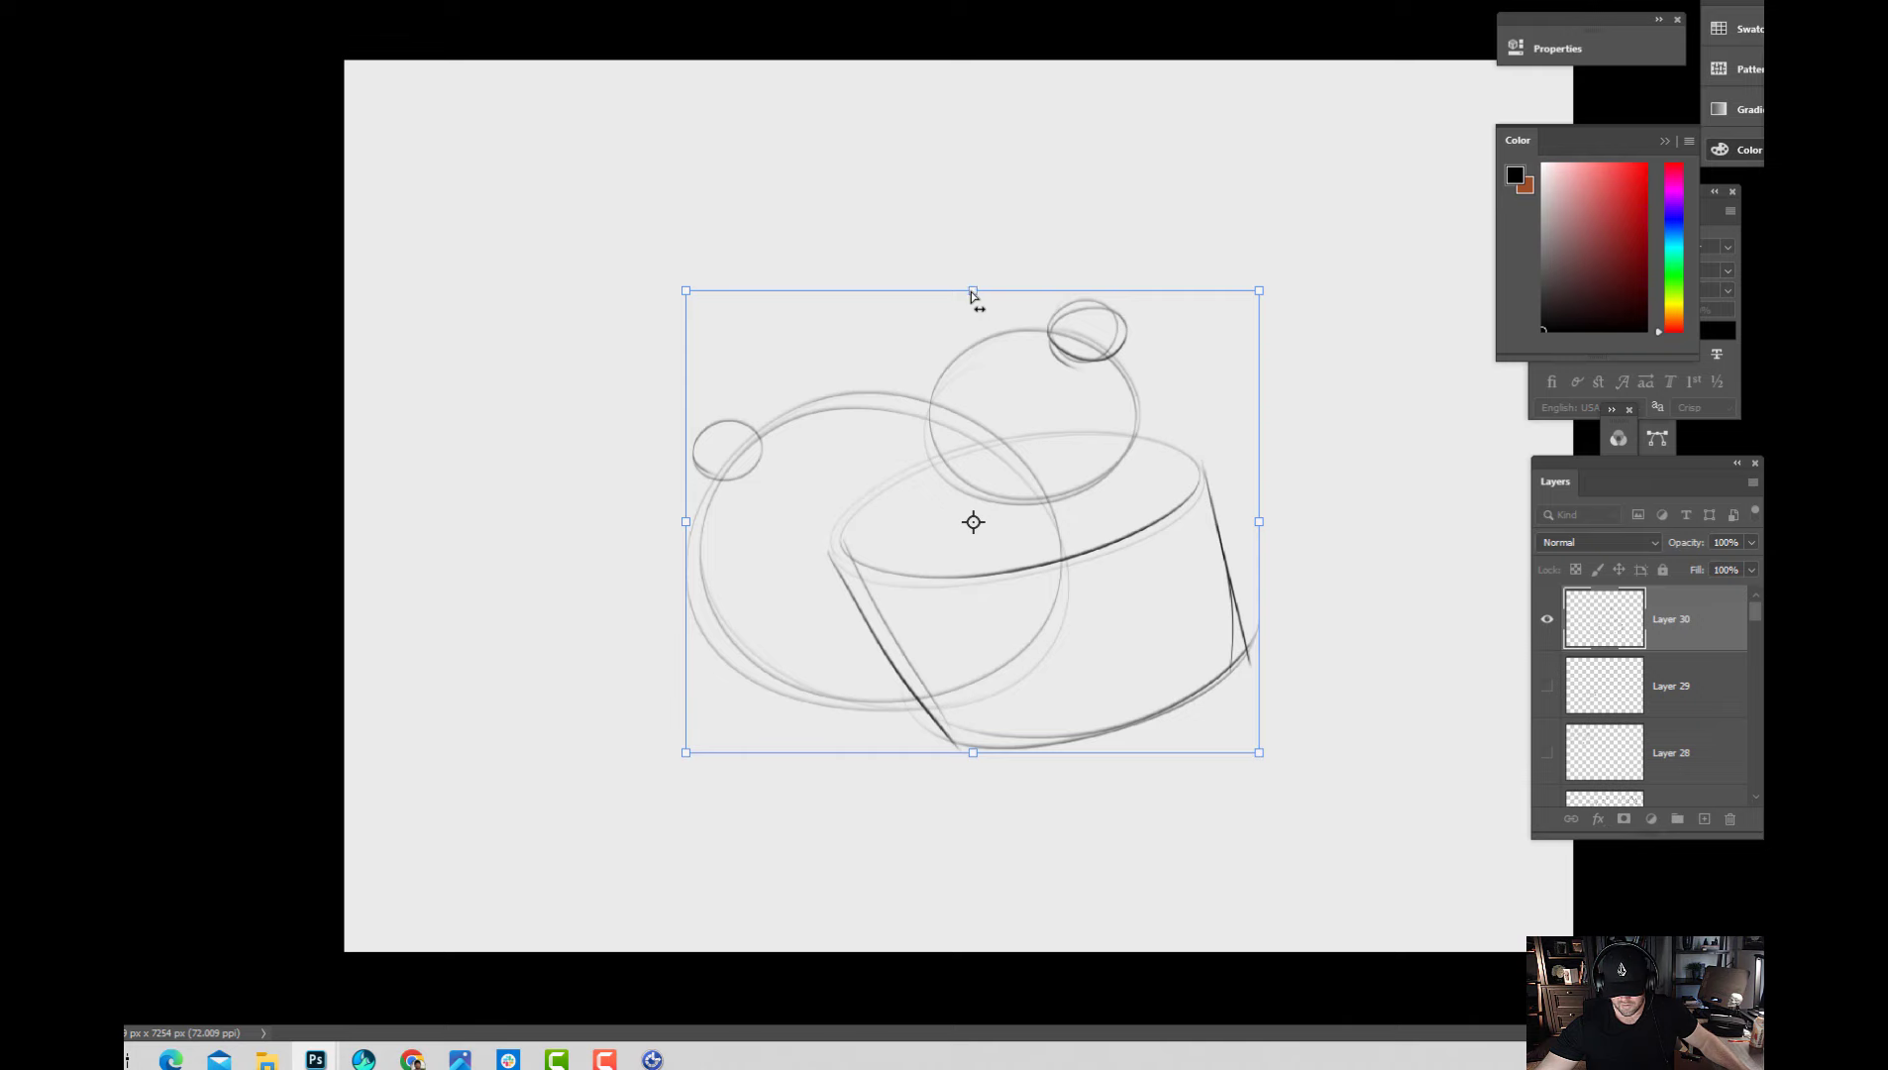
{"action": "mouse_move", "coordinate": [972, 294]}
{"action": "left_mouse_down"}
{"action": "mouse_move", "coordinate": [826, 305]}
{"action": "mouse_move", "coordinate": [1019, 303]}
{"action": "mouse_move", "coordinate": [767, 308]}
{"action": "mouse_move", "coordinate": [931, 305]}
{"action": "mouse_move", "coordinate": [1142, 346]}
{"action": "mouse_move", "coordinate": [779, 370]}
{"action": "mouse_move", "coordinate": [993, 383]}
{"action": "mouse_move", "coordinate": [946, 381]}
{"action": "mouse_move", "coordinate": [963, 382]}
{"action": "left_mouse_up"}
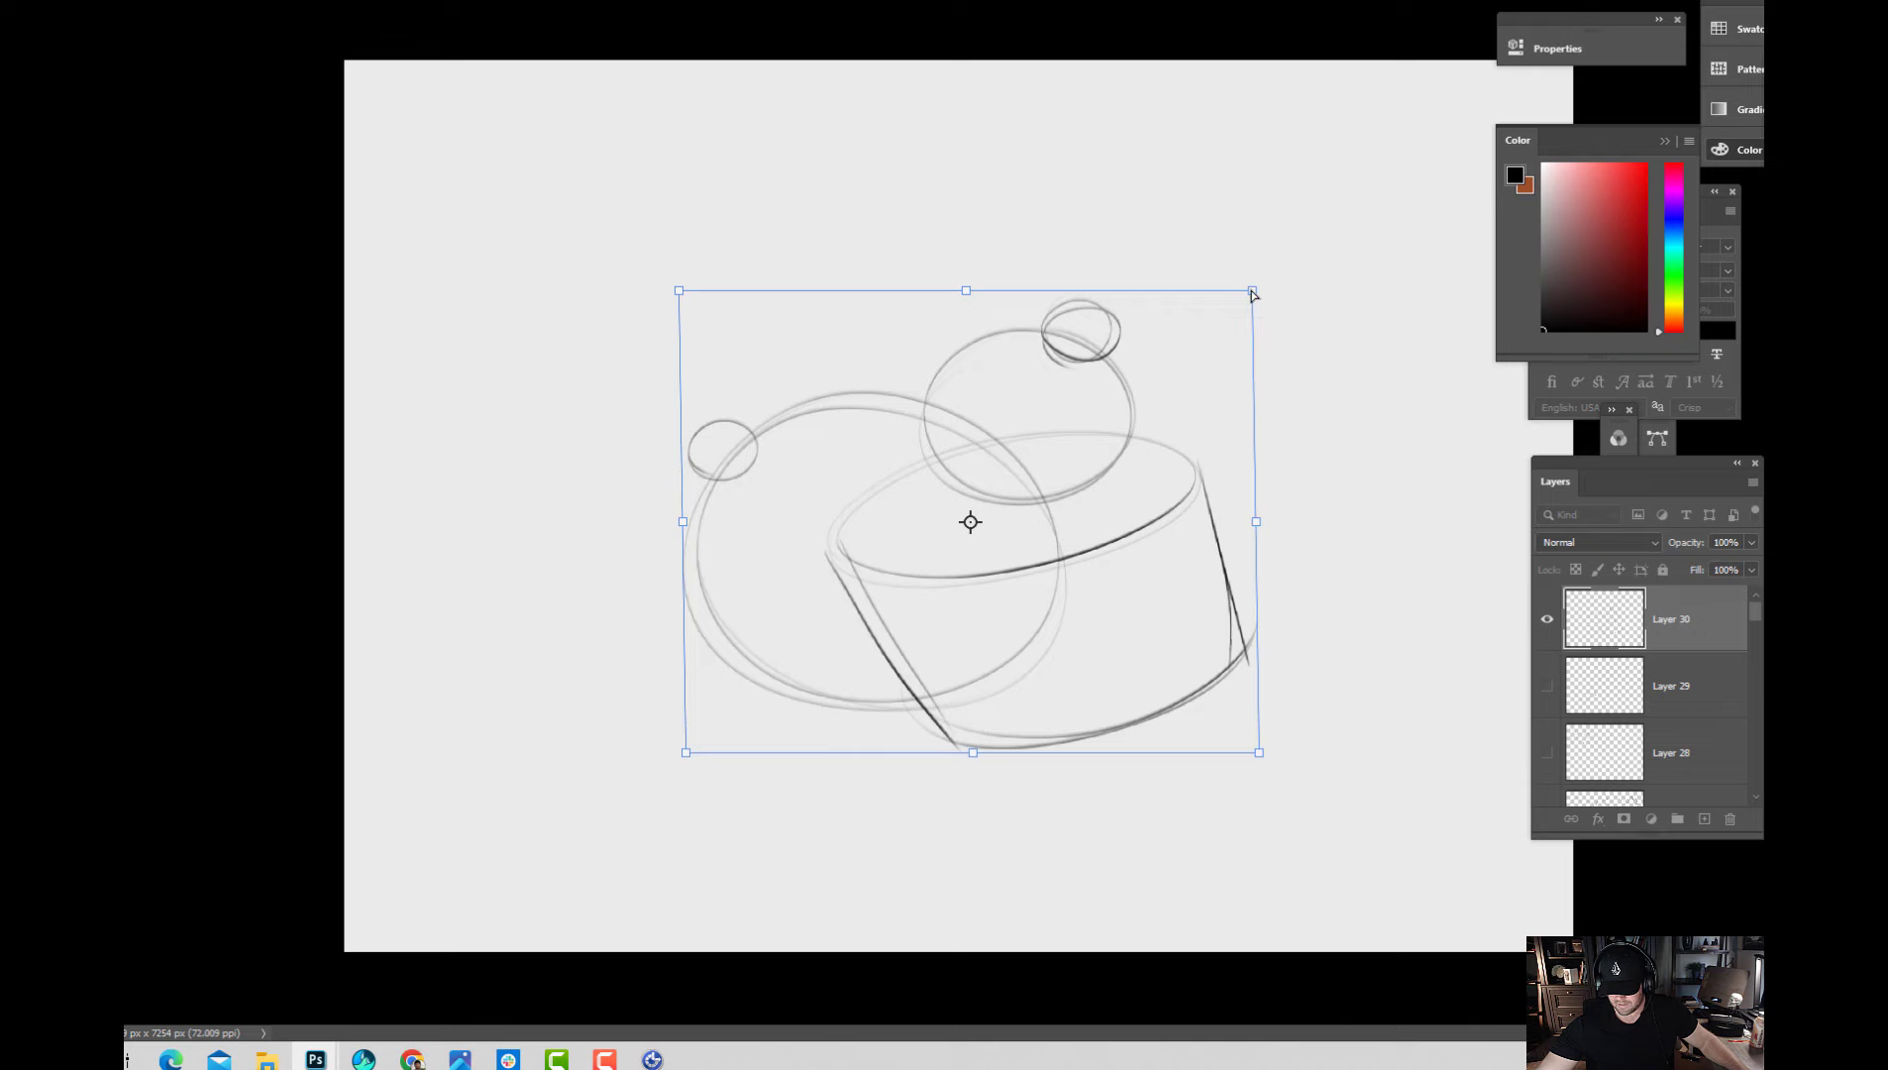
{"action": "mouse_move", "coordinate": [1251, 293]}
{"action": "left_mouse_down"}
{"action": "mouse_move", "coordinate": [1237, 416]}
{"action": "mouse_move", "coordinate": [1237, 331]}
{"action": "mouse_move", "coordinate": [1224, 394]}
{"action": "mouse_move", "coordinate": [1246, 423]}
{"action": "mouse_move", "coordinate": [1250, 403]}
{"action": "mouse_move", "coordinate": [1250, 428]}
{"action": "mouse_move", "coordinate": [1248, 37]}
{"action": "mouse_move", "coordinate": [1222, 198]}
{"action": "mouse_move", "coordinate": [1236, 278]}
{"action": "left_mouse_up"}
Warp the sketch by pulling its upper left, left, bottom and right parts outward, and commit the transform.
{"action": "right_click", "coordinate": [1158, 392]}
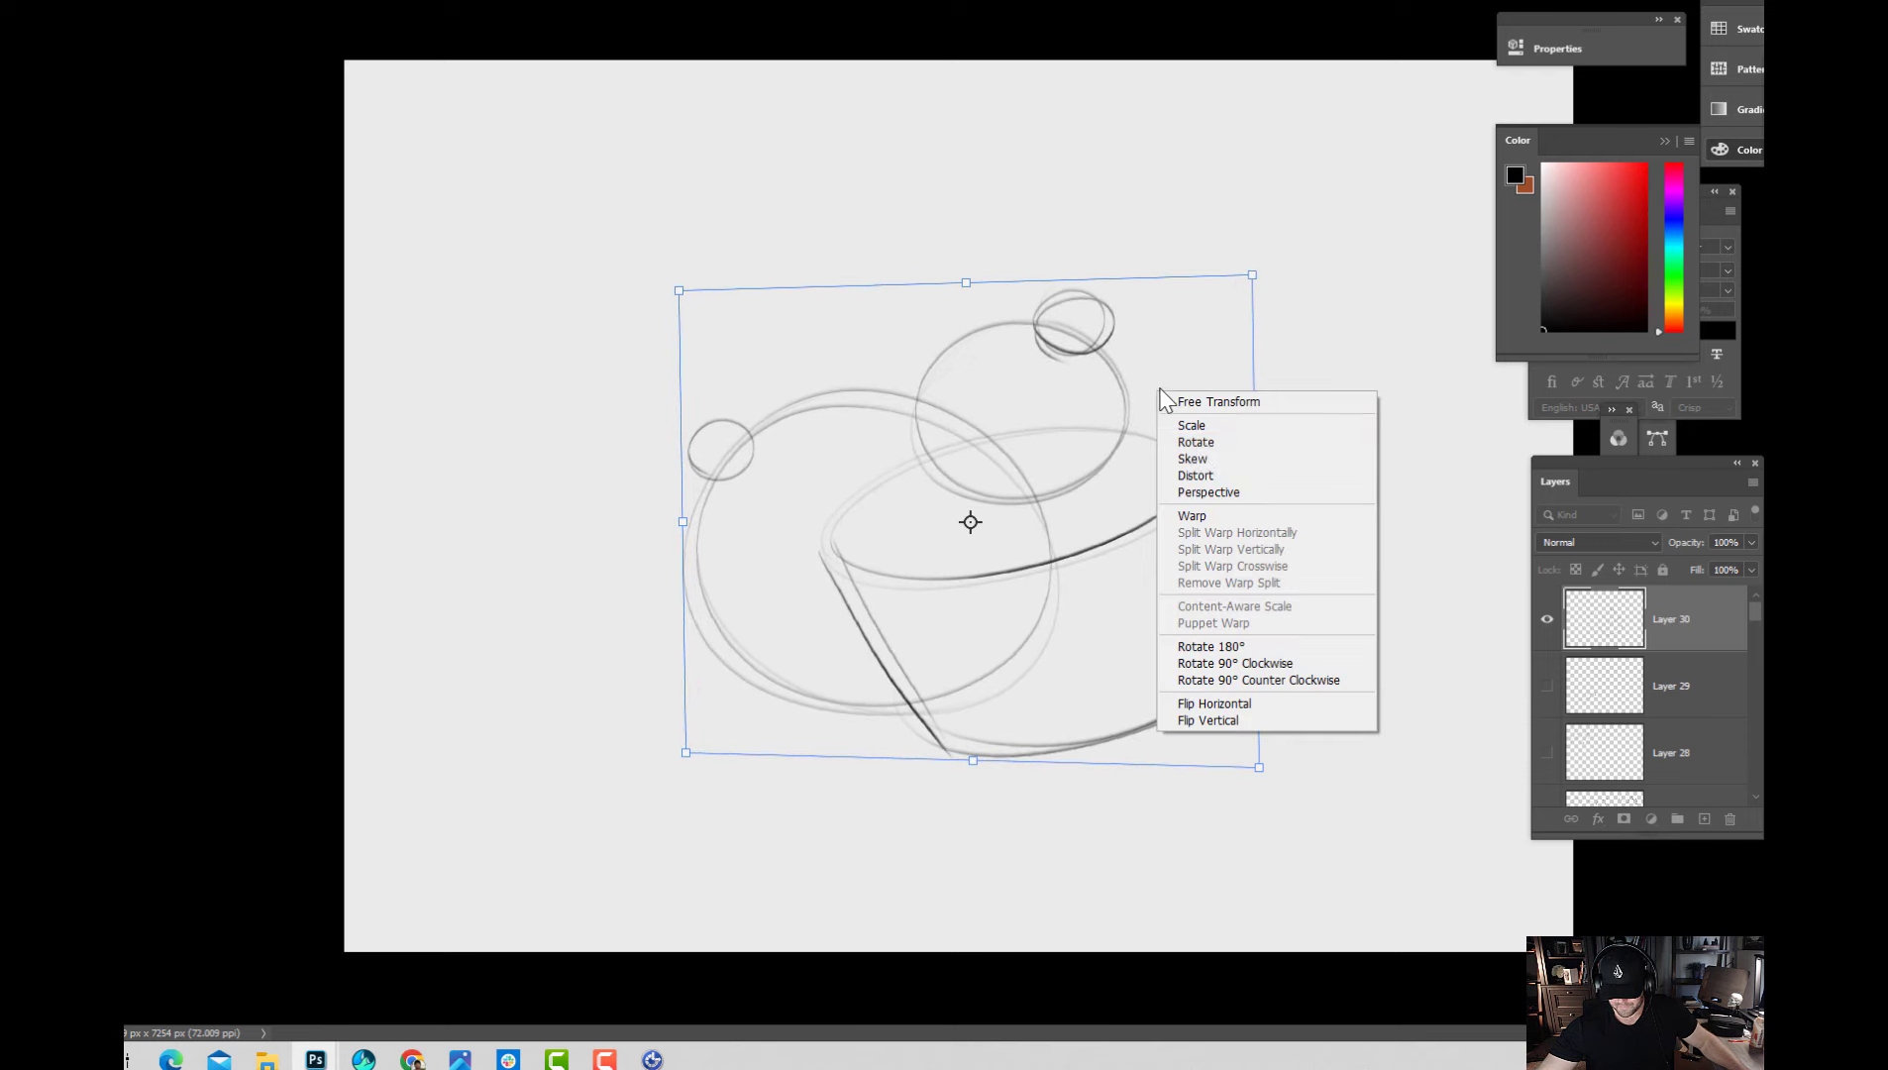
{"action": "left_click", "coordinate": [1195, 513]}
{"action": "mouse_move", "coordinate": [814, 329]}
{"action": "left_mouse_down"}
{"action": "mouse_move", "coordinate": [815, 212]}
{"action": "mouse_move", "coordinate": [788, 303]}
{"action": "mouse_move", "coordinate": [793, 194]}
{"action": "left_mouse_up"}
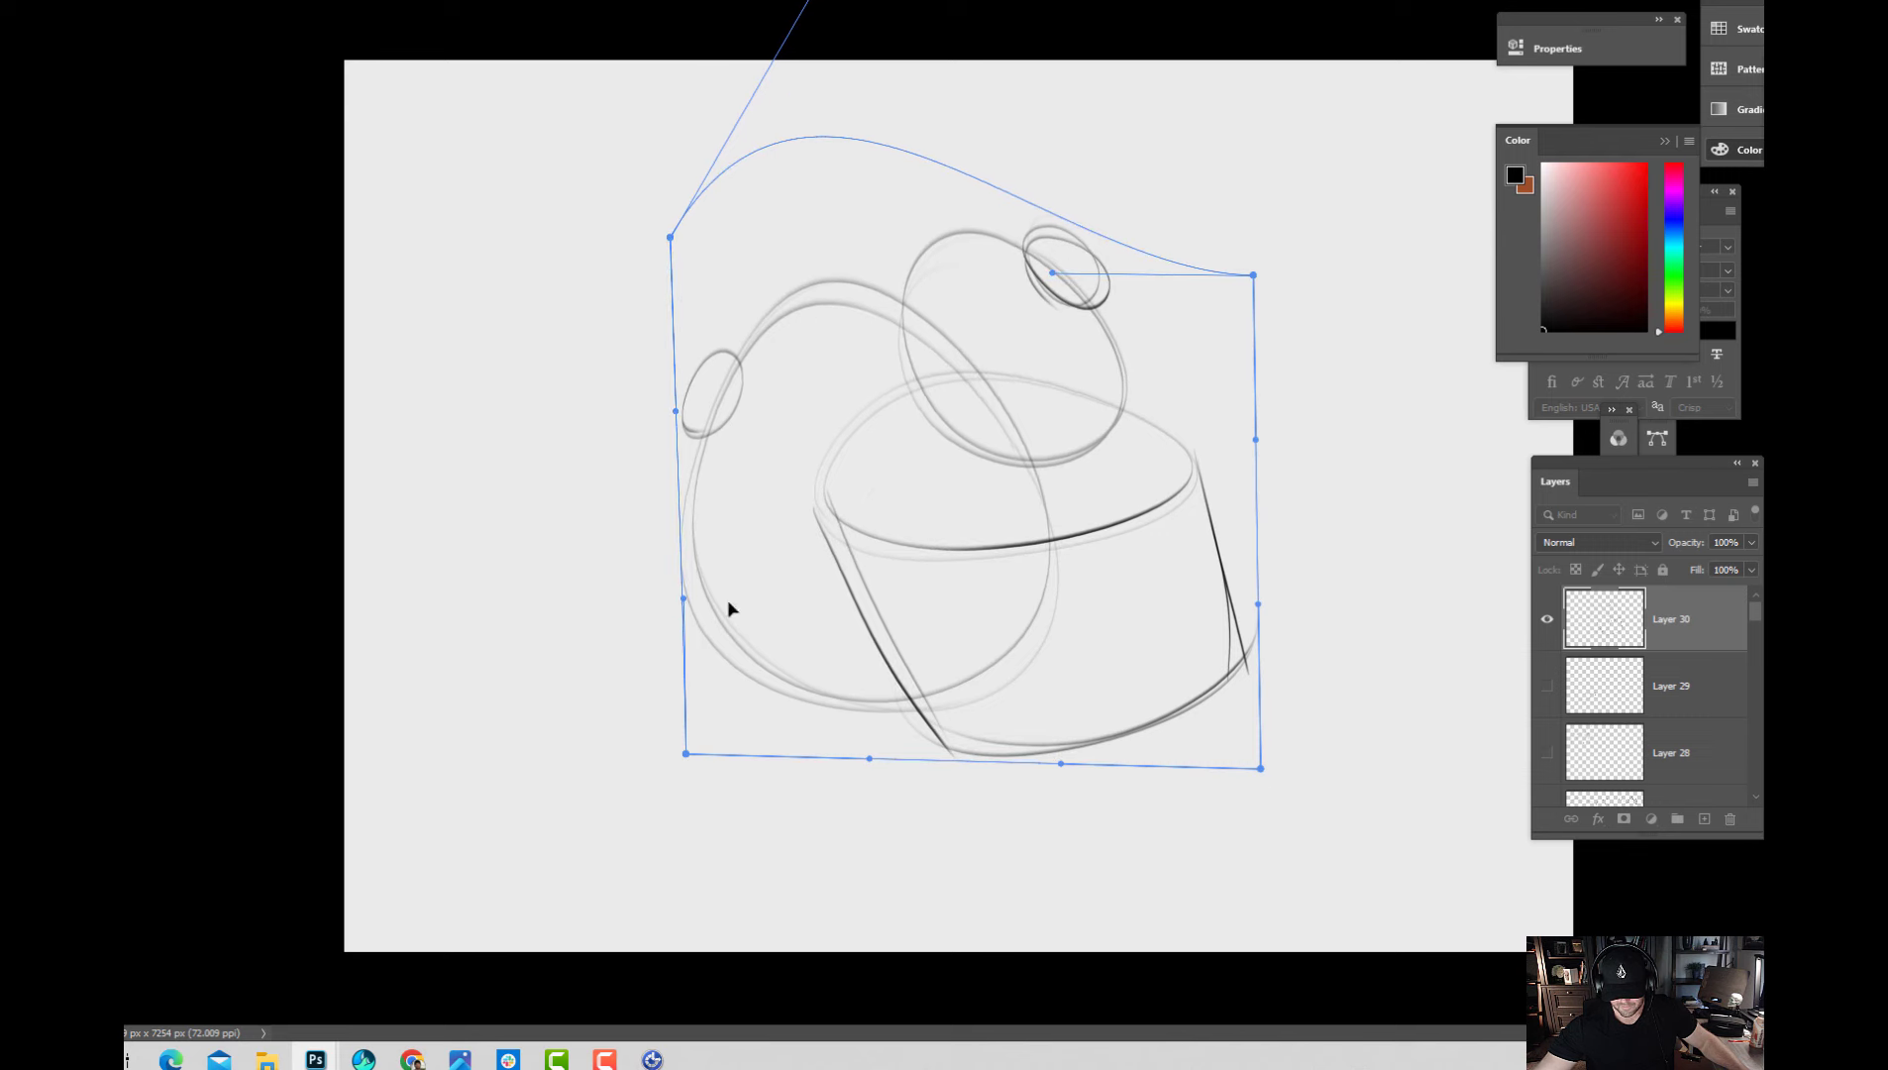
{"action": "left_click_drag", "start_coordinate": [728, 601], "coordinate": [535, 612]}
{"action": "left_click_drag", "start_coordinate": [955, 761], "coordinate": [1000, 856]}
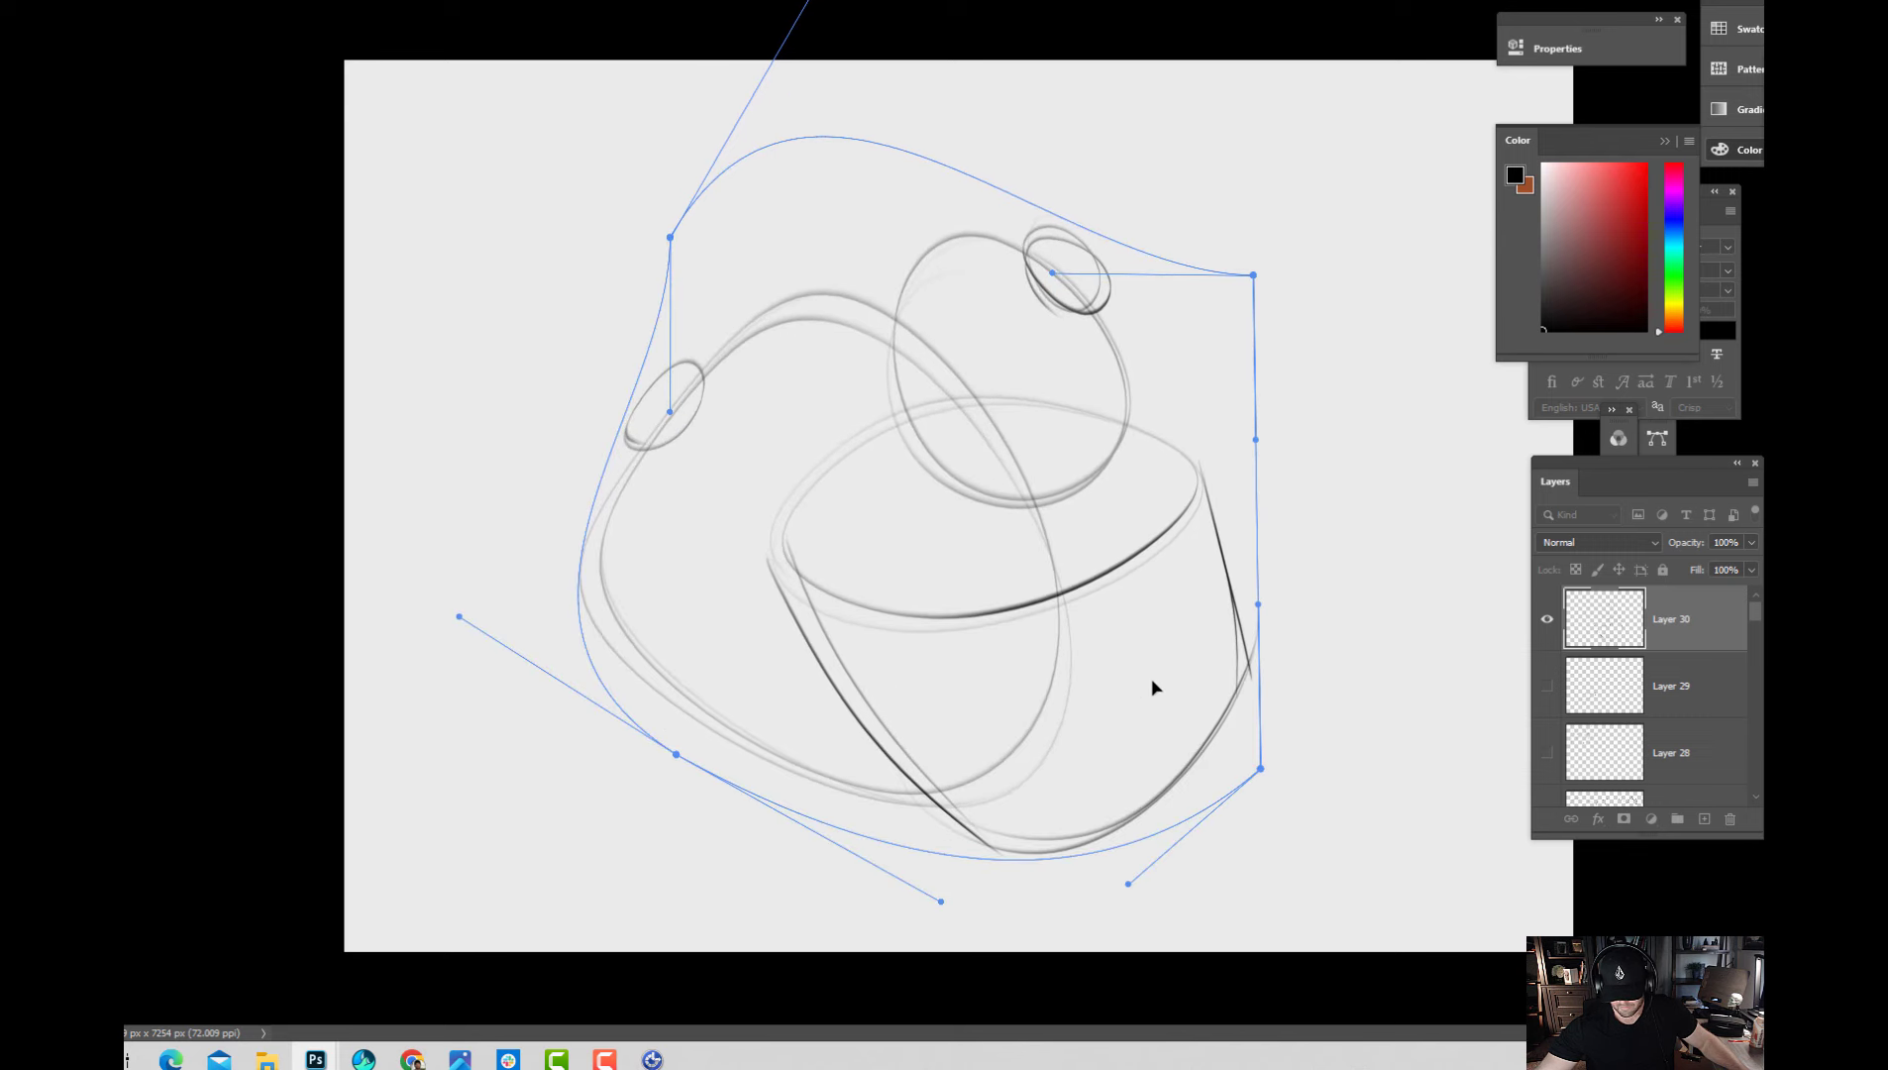
{"action": "left_click_drag", "start_coordinate": [1152, 680], "coordinate": [1254, 681]}
{"action": "left_click_drag", "start_coordinate": [1176, 455], "coordinate": [1161, 383]}
{"action": "mouse_move", "coordinate": [866, 366]}
{"action": "left_mouse_down"}
{"action": "mouse_move", "coordinate": [722, 363]}
{"action": "mouse_move", "coordinate": [720, 409]}
{"action": "mouse_move", "coordinate": [601, 403]}
{"action": "left_mouse_up"}
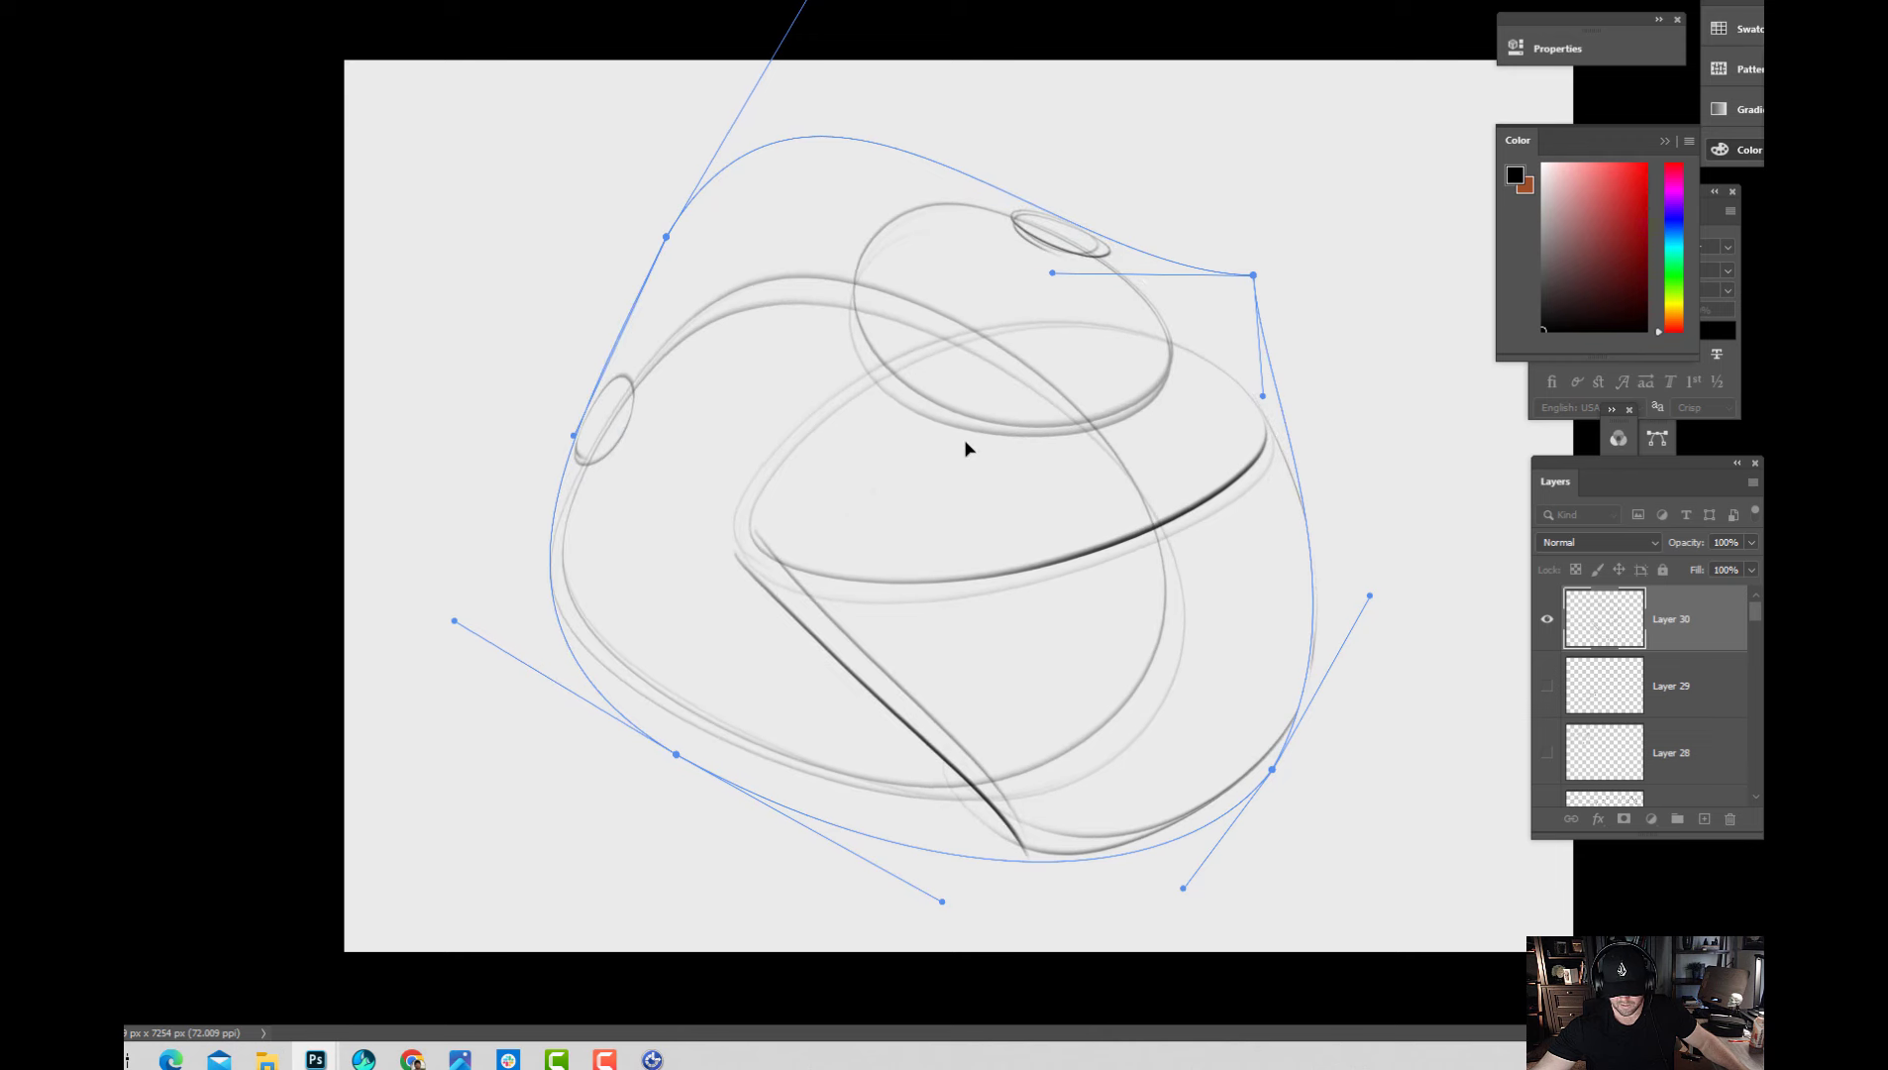
{"action": "key", "text": "Return"}
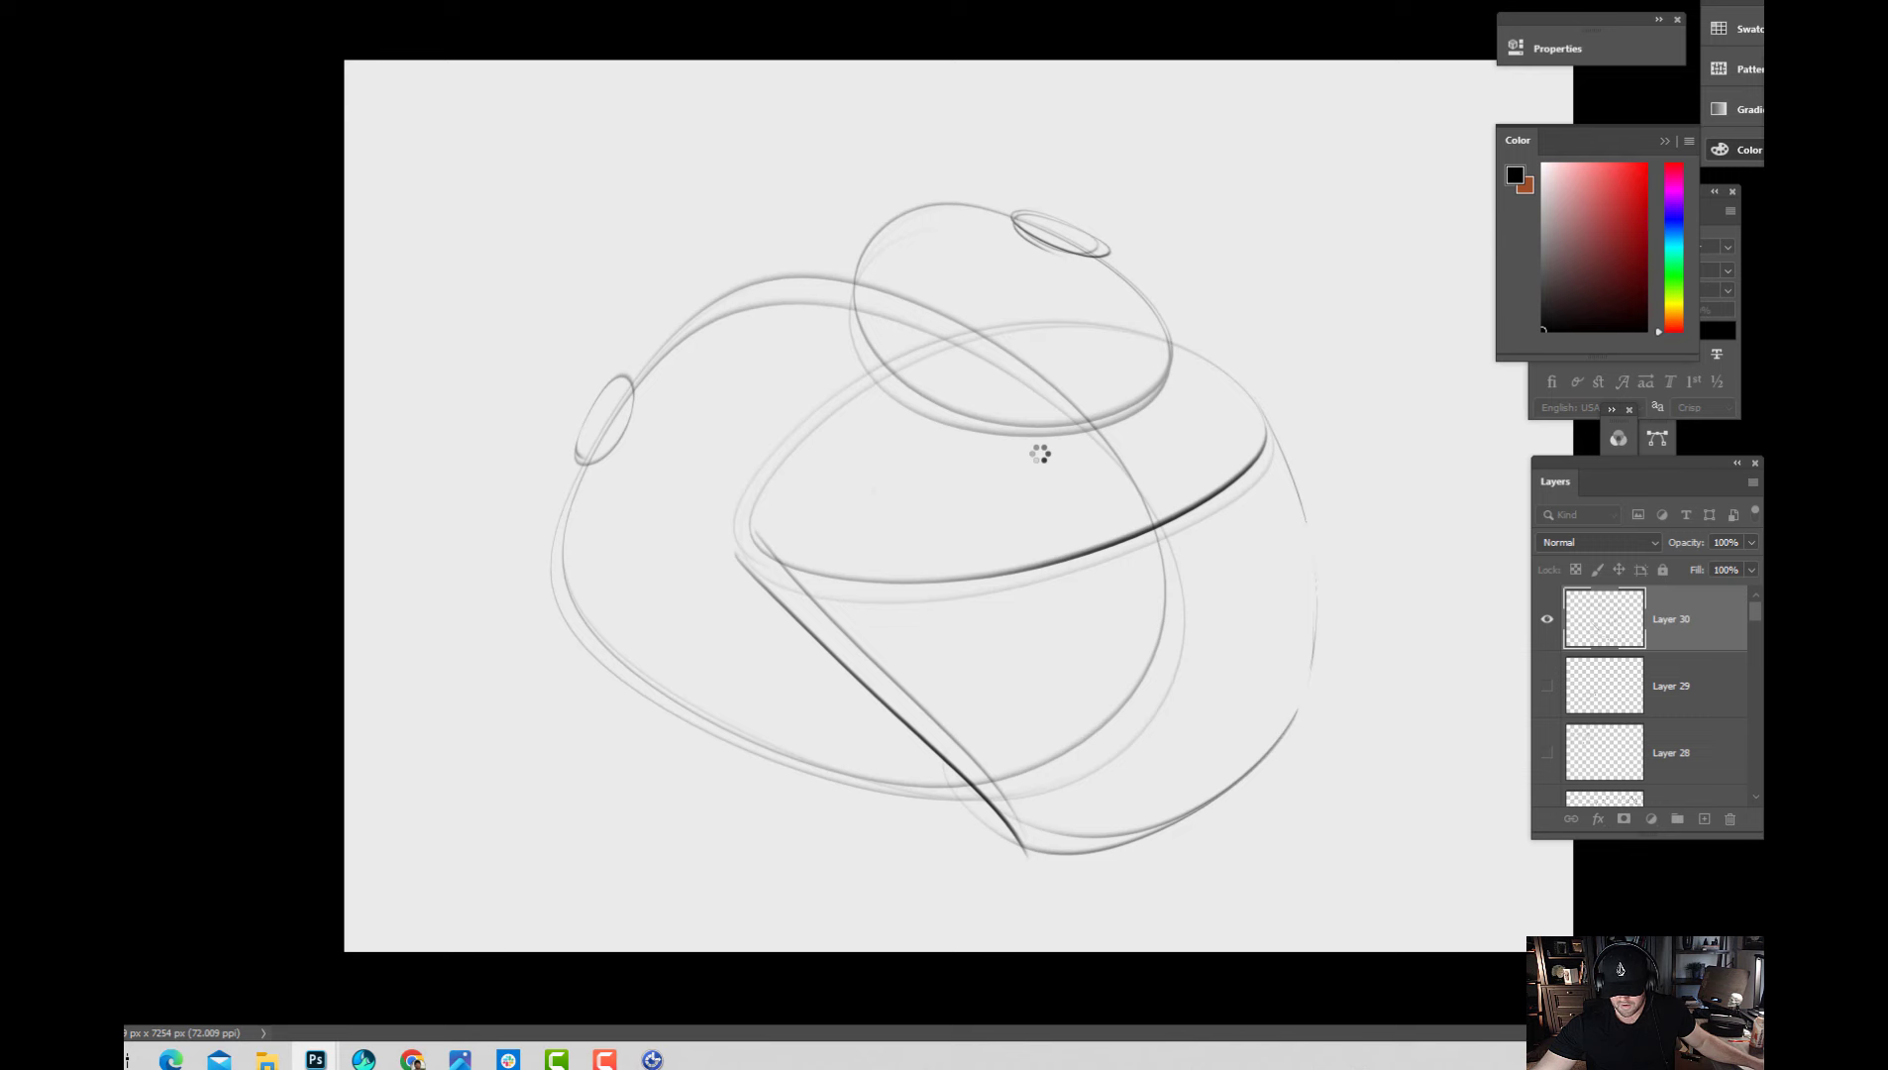
Free-transform the original undistorted sketch to about 1.7 times its size and place it at mid-canvas.
{"action": "key", "text": "ctrl+t"}
{"action": "mouse_move", "coordinate": [596, 335]}
{"action": "left_mouse_down"}
{"action": "mouse_move", "coordinate": [678, 345]}
{"action": "mouse_move", "coordinate": [998, 543]}
{"action": "mouse_move", "coordinate": [879, 507]}
{"action": "mouse_move", "coordinate": [1166, 681]}
{"action": "mouse_move", "coordinate": [1155, 720]}
{"action": "left_mouse_up"}
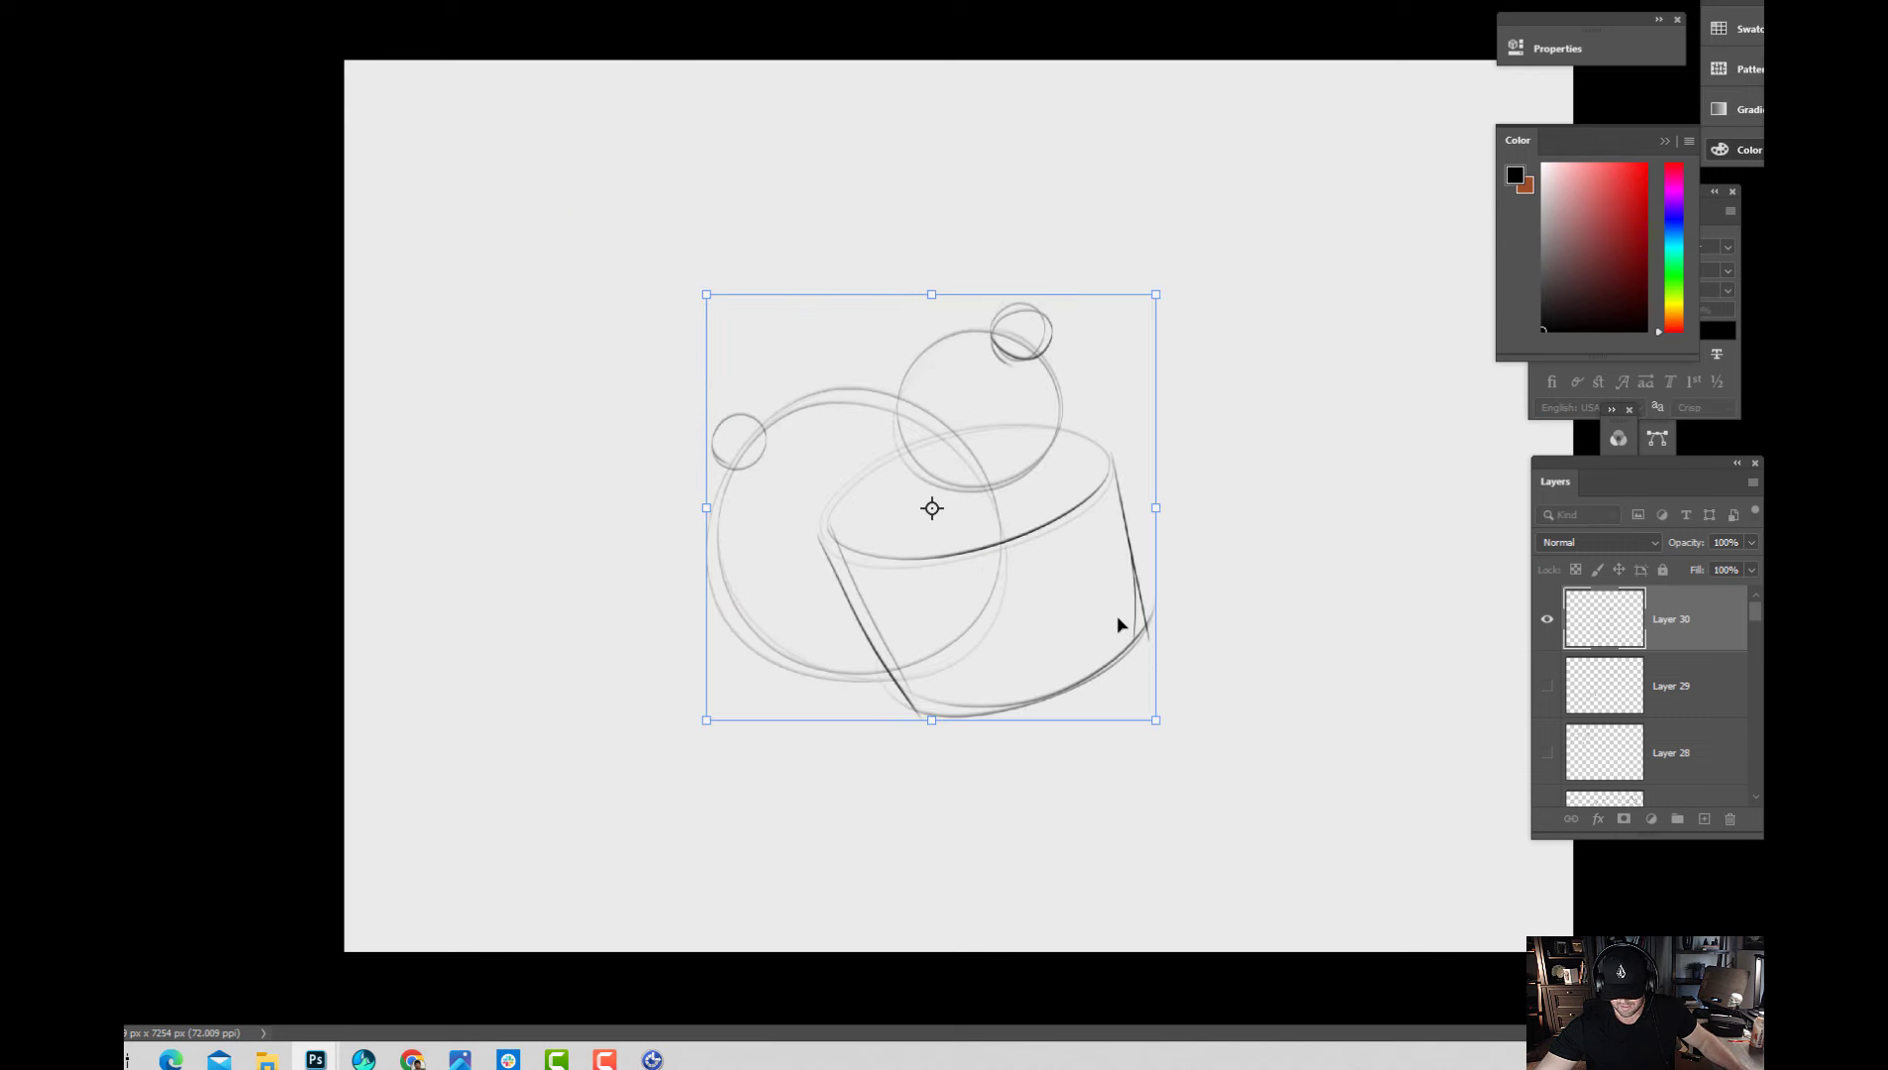
{"action": "key", "text": "Return"}
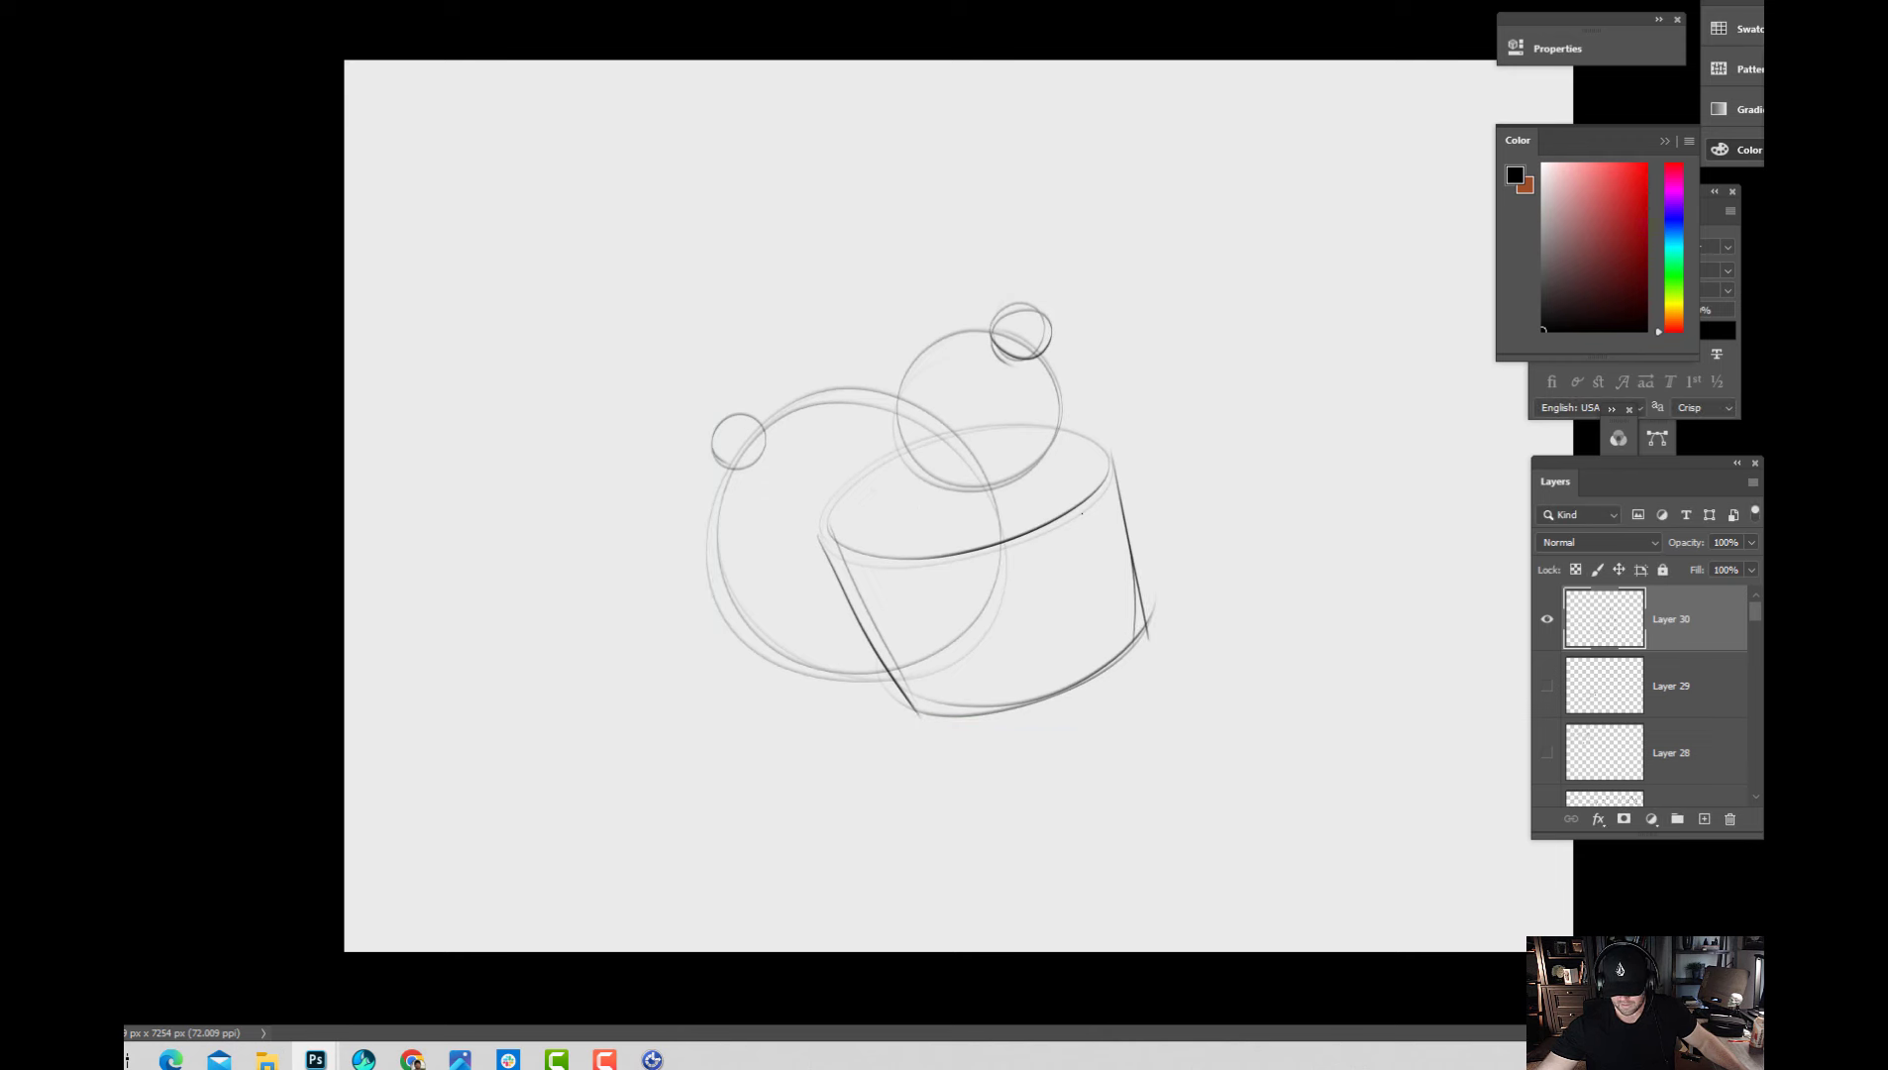
Hide Layer 30 and add a new blank layer on top.
{"action": "left_click", "coordinate": [1547, 618]}
{"action": "left_click", "coordinate": [1703, 818]}
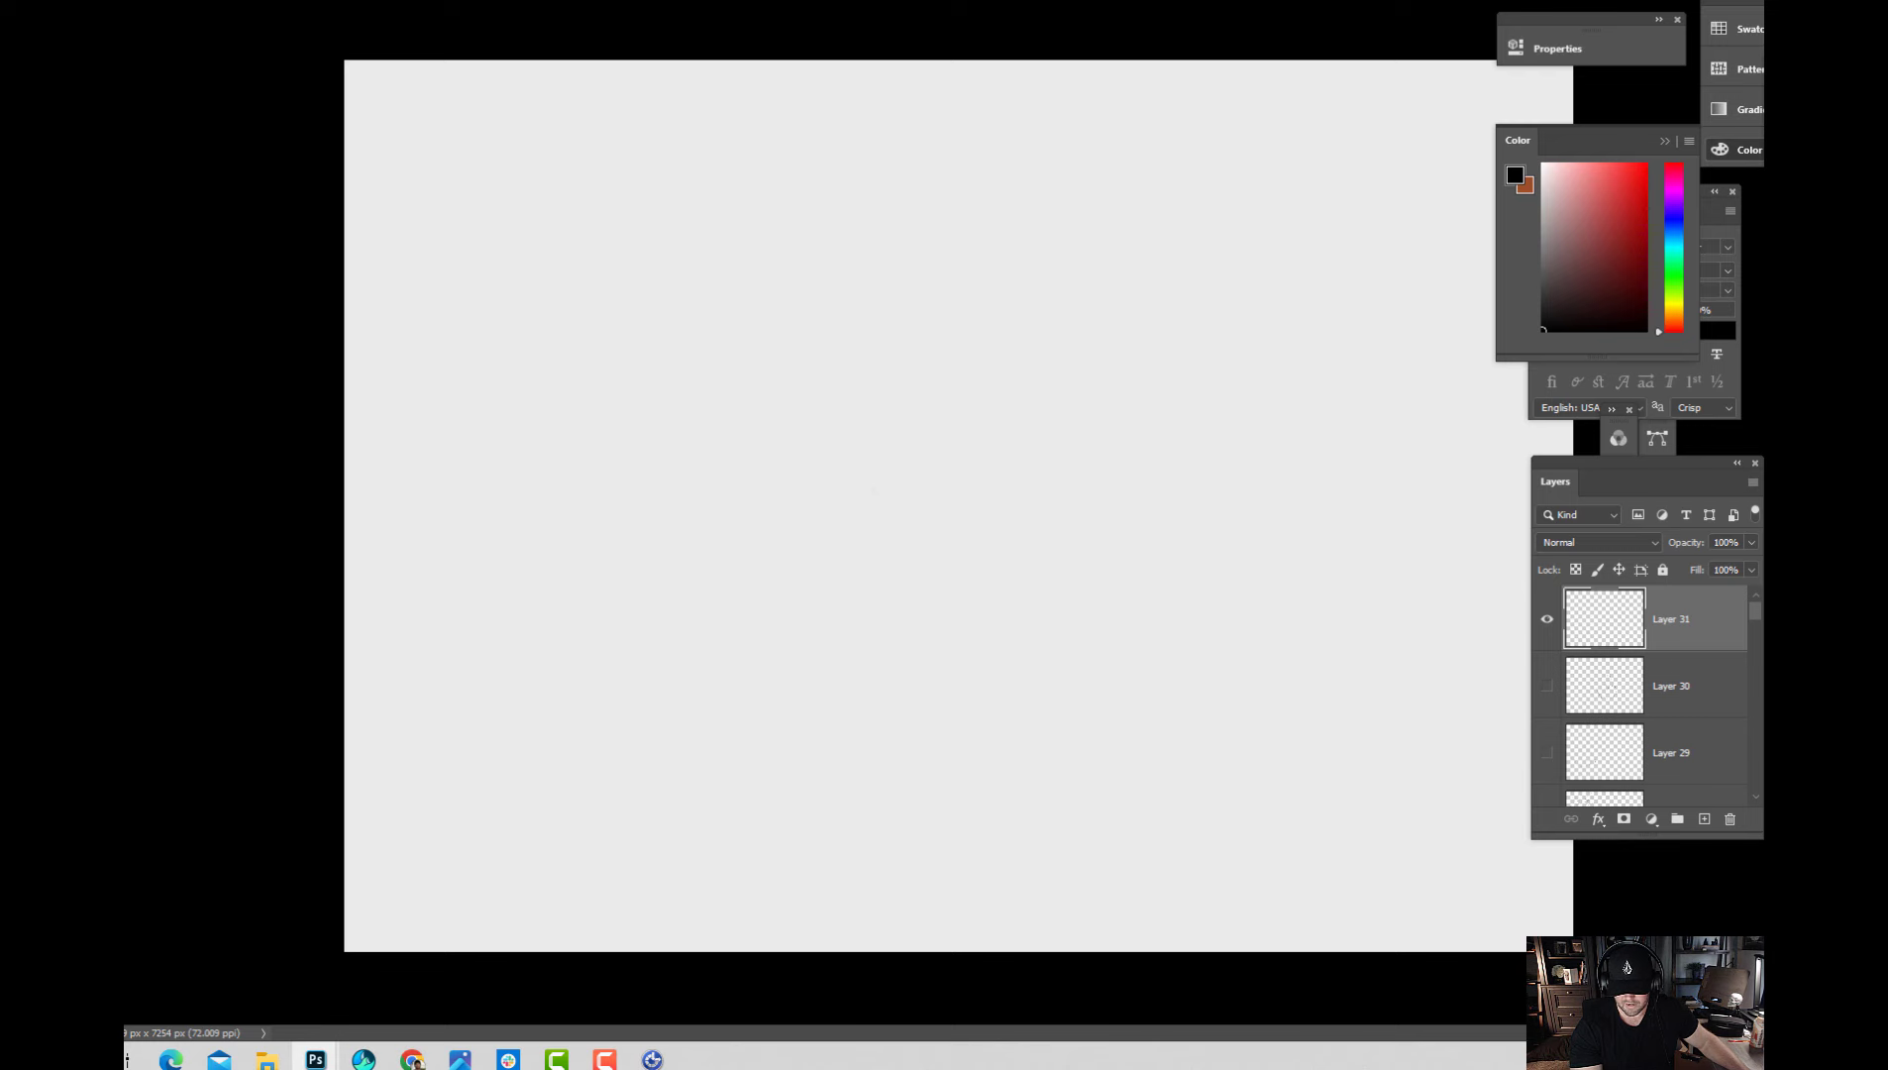
Turn on Vertical paint symmetry with its axis at the canvas centre.
{"action": "left_click", "coordinate": [896, 3]}
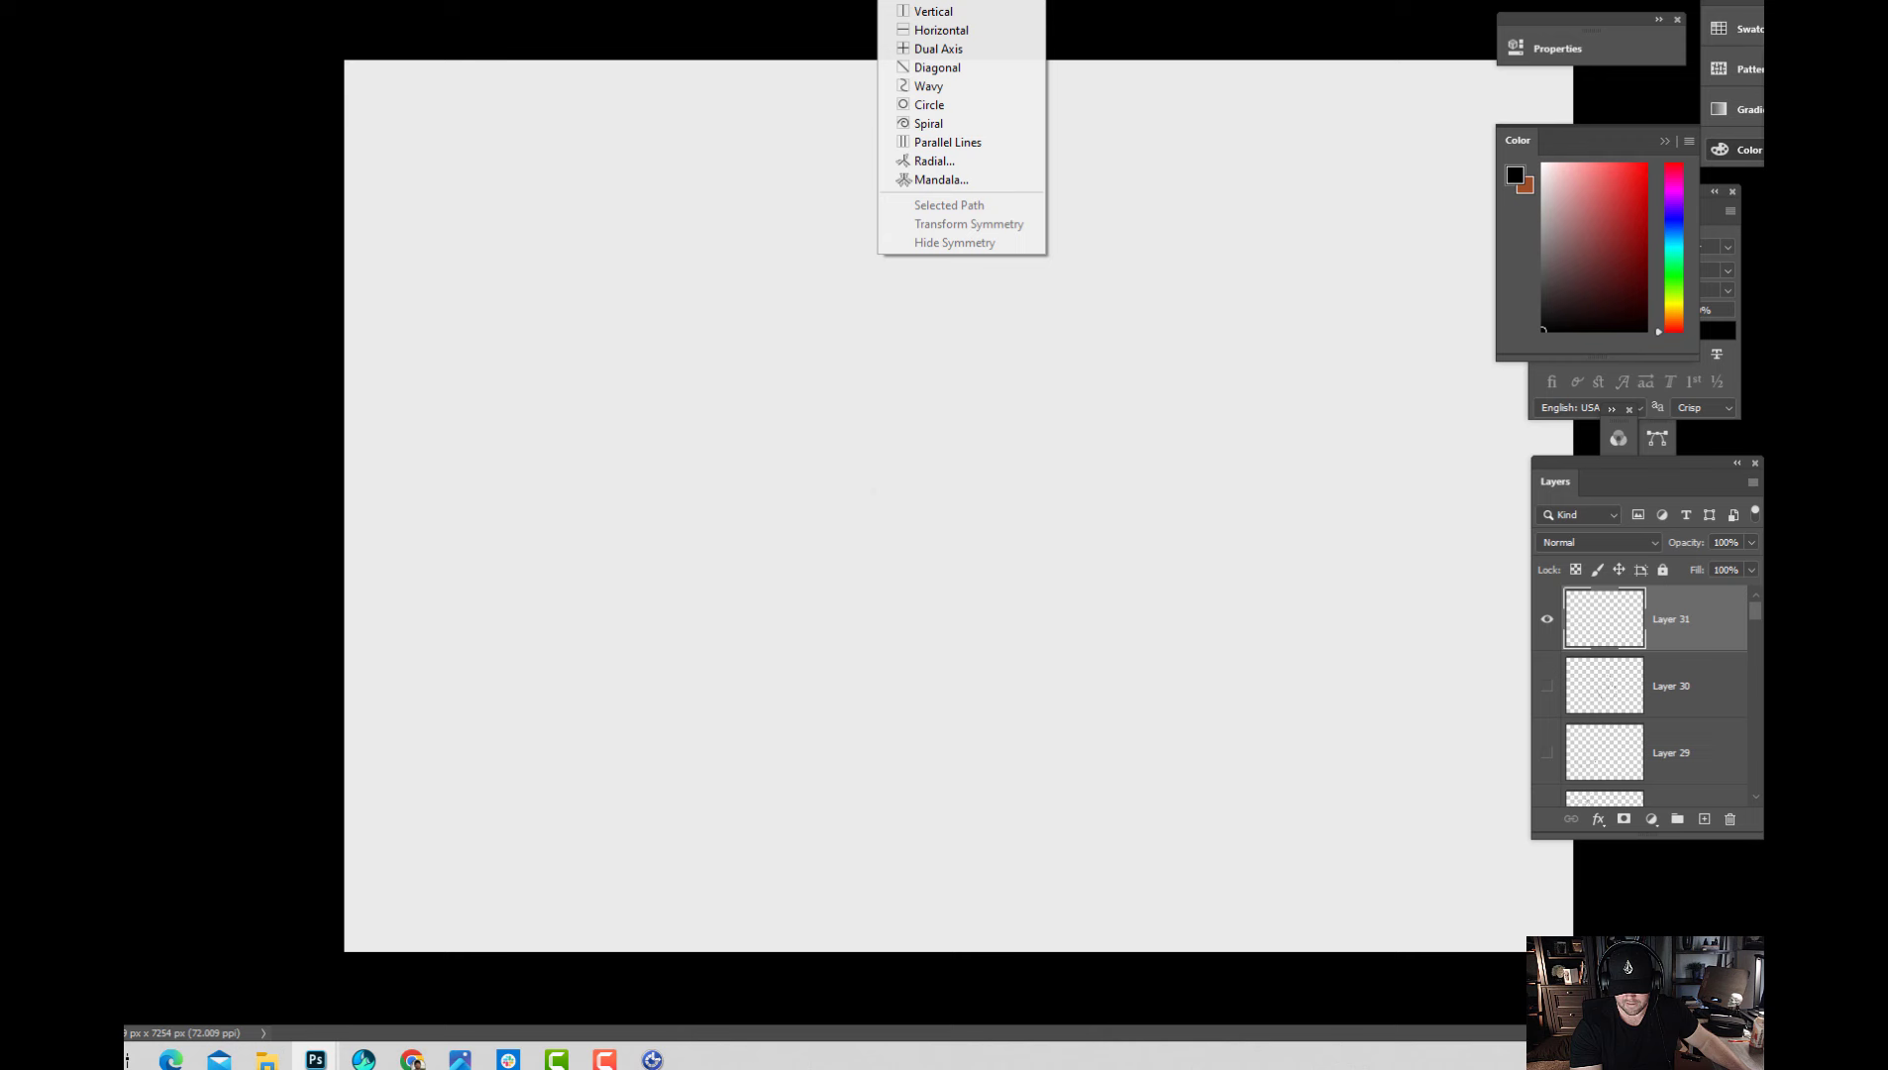
{"action": "left_click", "coordinate": [975, 10]}
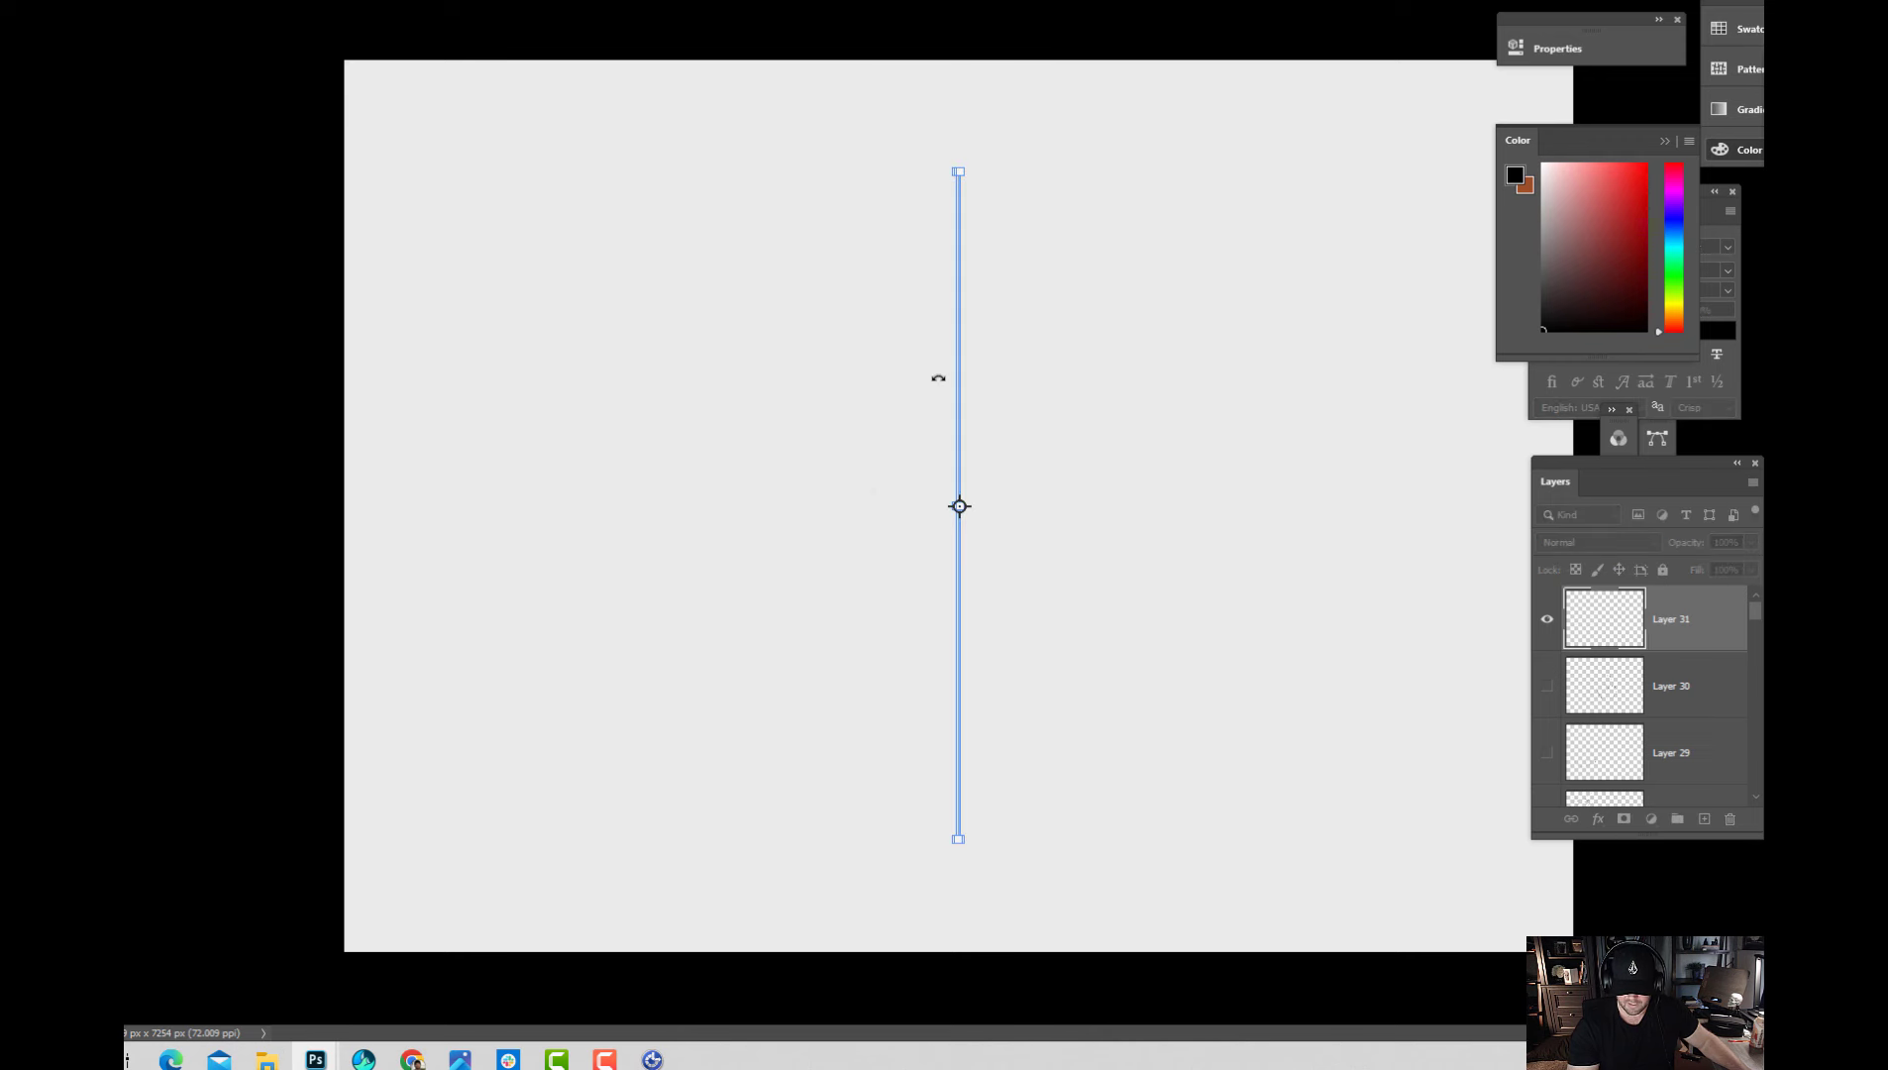
{"action": "key", "text": "Return"}
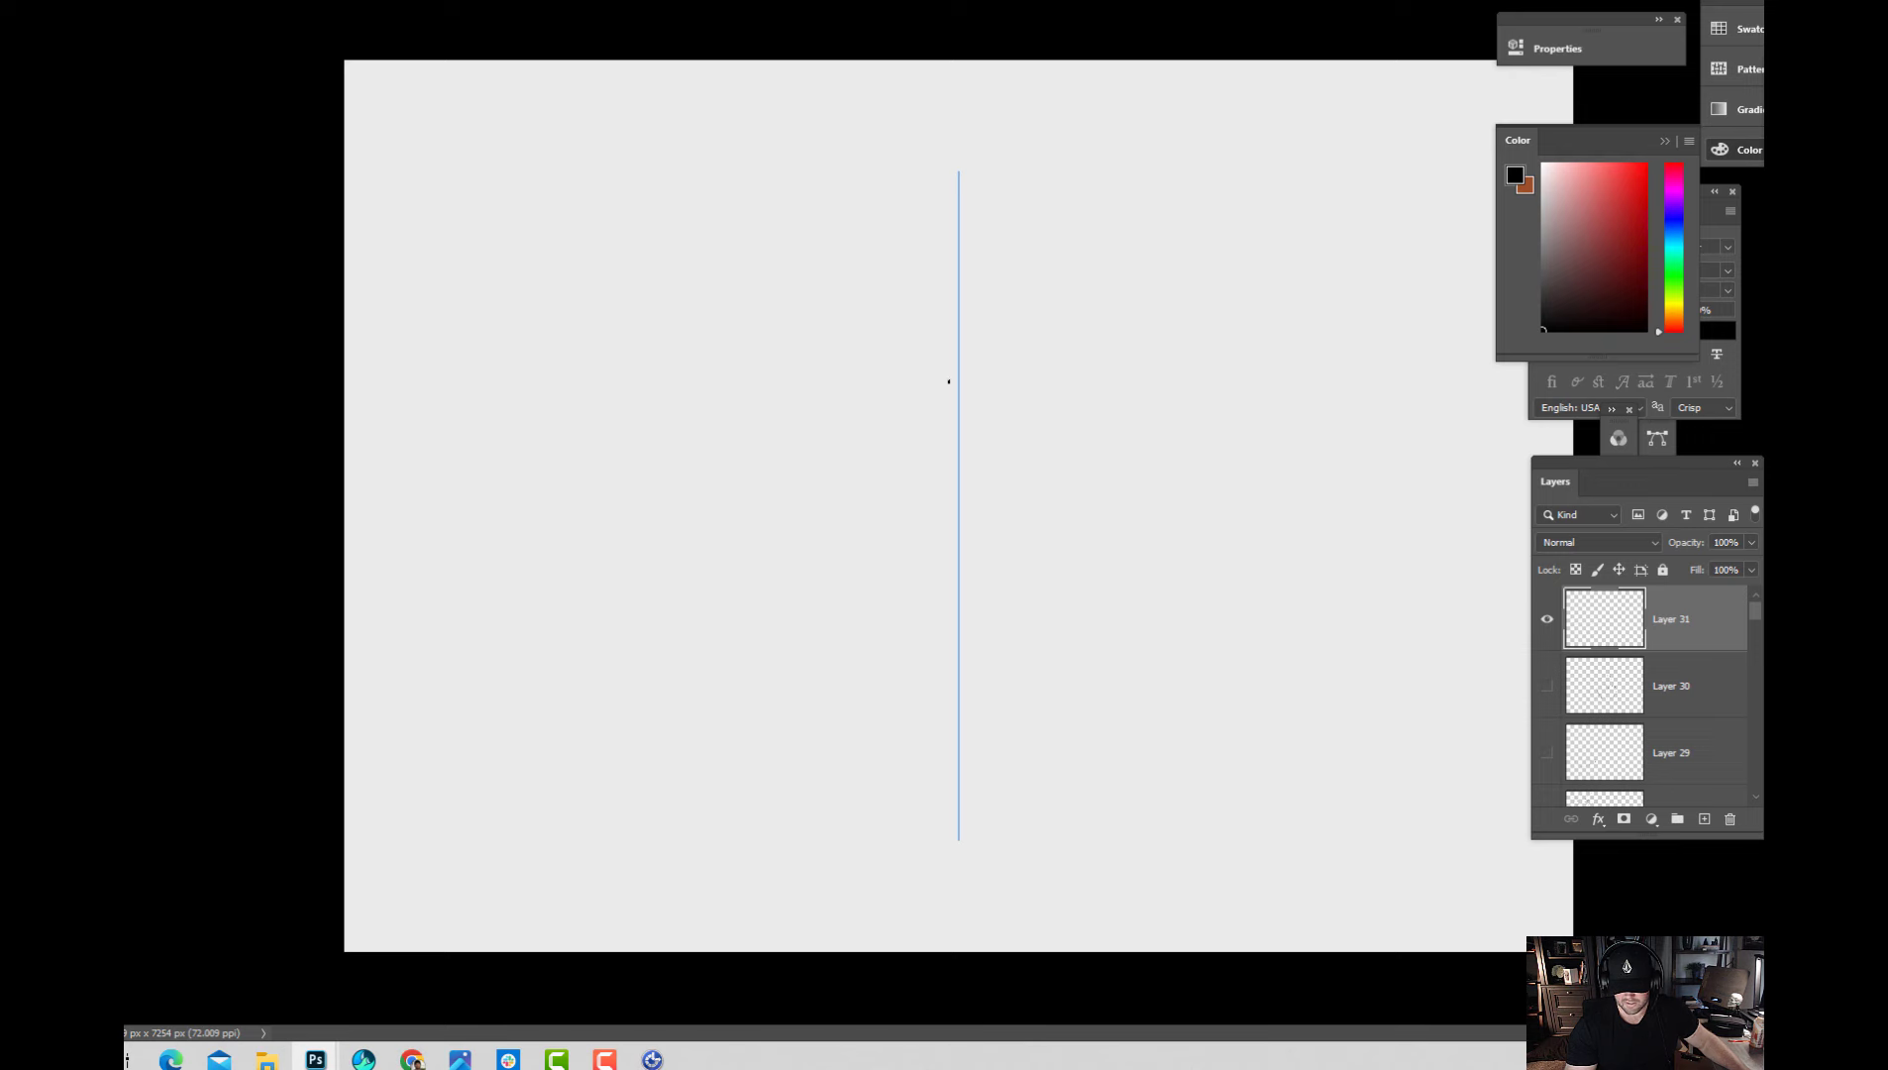
Draw a wide oval cranium centred on the symmetry axis, with curved temple lines at both sides.
{"action": "mouse_move", "coordinate": [956, 370]}
{"action": "left_mouse_down"}
{"action": "mouse_move", "coordinate": [815, 564]}
{"action": "mouse_move", "coordinate": [974, 611]}
{"action": "mouse_move", "coordinate": [841, 560]}
{"action": "mouse_move", "coordinate": [907, 358]}
{"action": "mouse_move", "coordinate": [967, 360]}
{"action": "mouse_move", "coordinate": [848, 395]}
{"action": "mouse_move", "coordinate": [930, 621]}
{"action": "mouse_move", "coordinate": [899, 613]}
{"action": "mouse_move", "coordinate": [864, 372]}
{"action": "mouse_move", "coordinate": [1064, 375]}
{"action": "mouse_move", "coordinate": [791, 551]}
{"action": "mouse_move", "coordinate": [1118, 551]}
{"action": "mouse_move", "coordinate": [894, 631]}
{"action": "mouse_move", "coordinate": [1079, 399]}
{"action": "mouse_move", "coordinate": [797, 515]}
{"action": "left_mouse_up"}
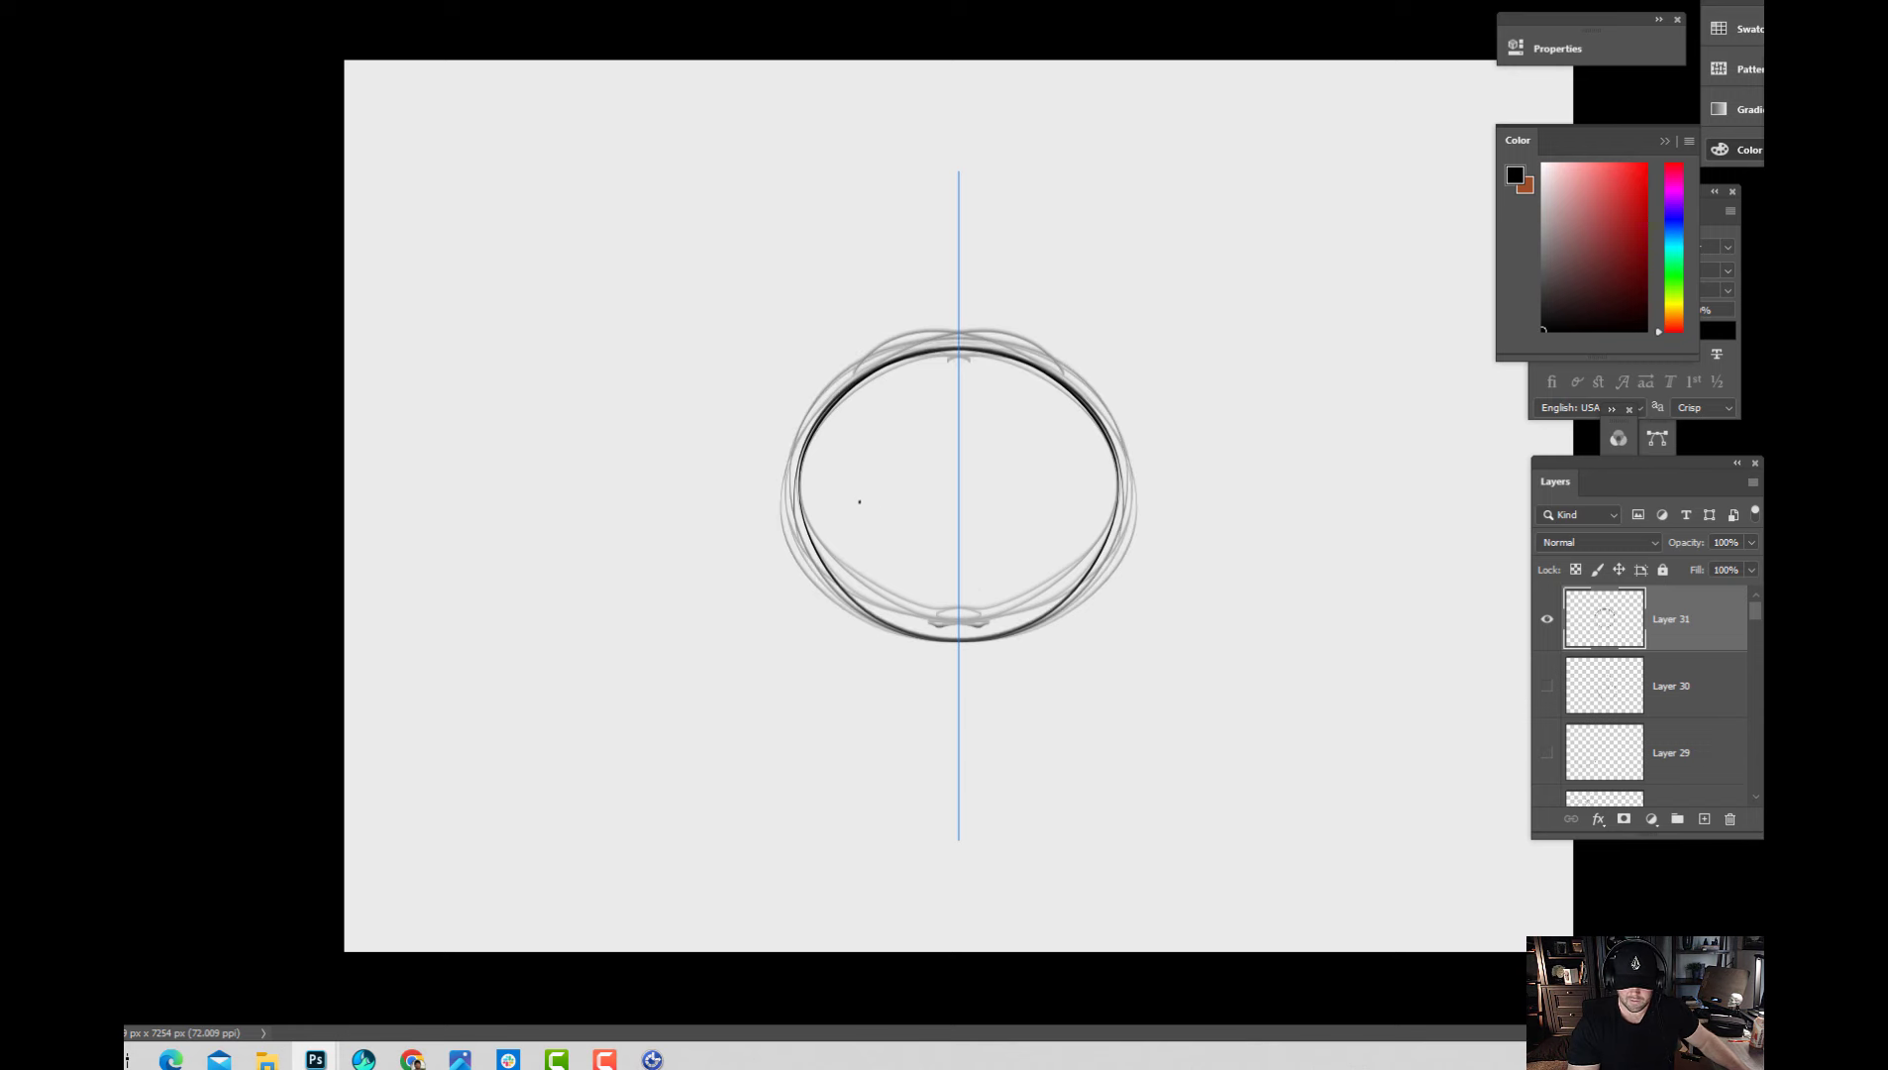
{"action": "left_click_drag", "start_coordinate": [801, 366], "coordinate": [815, 619]}
{"action": "left_click_drag", "start_coordinate": [833, 423], "coordinate": [818, 613]}
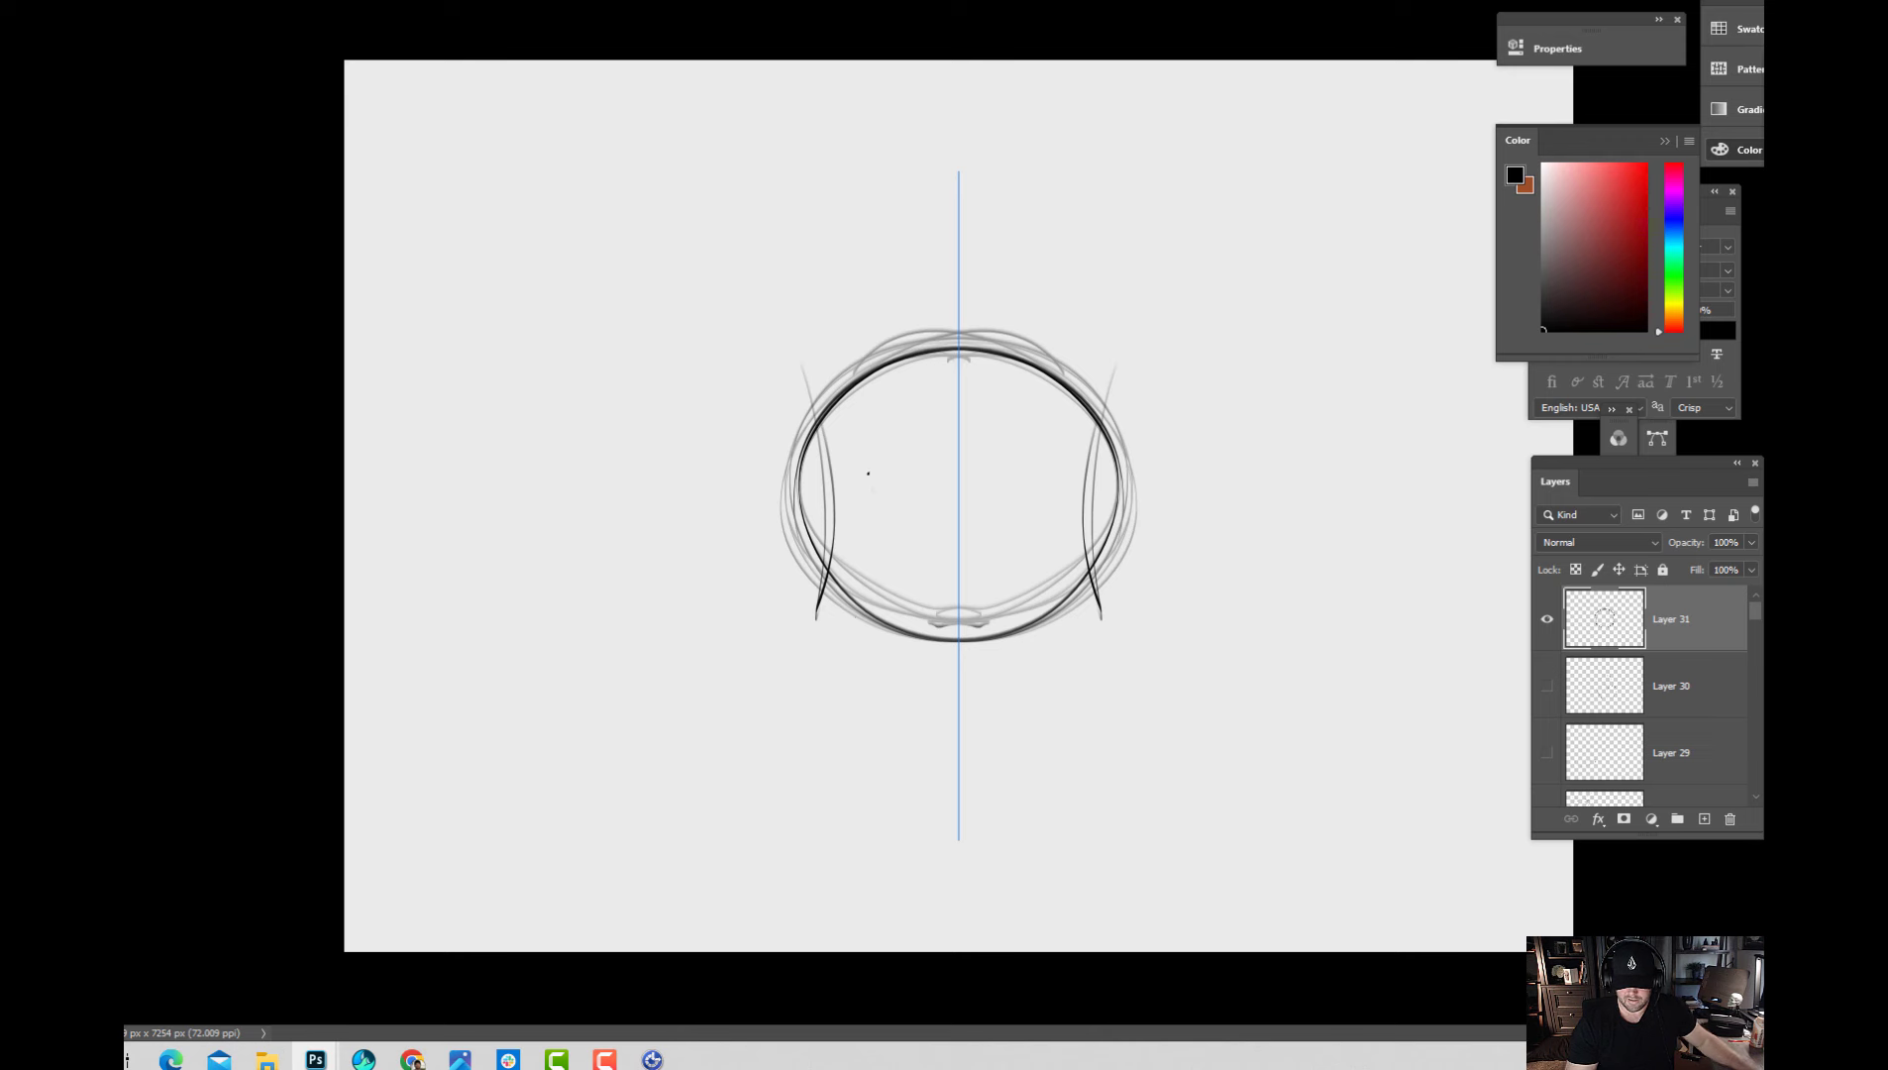
Draw the skull's two rounded eye sockets and a triangular nose opening on the lower half of the oval.
{"action": "left_click_drag", "start_coordinate": [857, 500], "coordinate": [842, 594]}
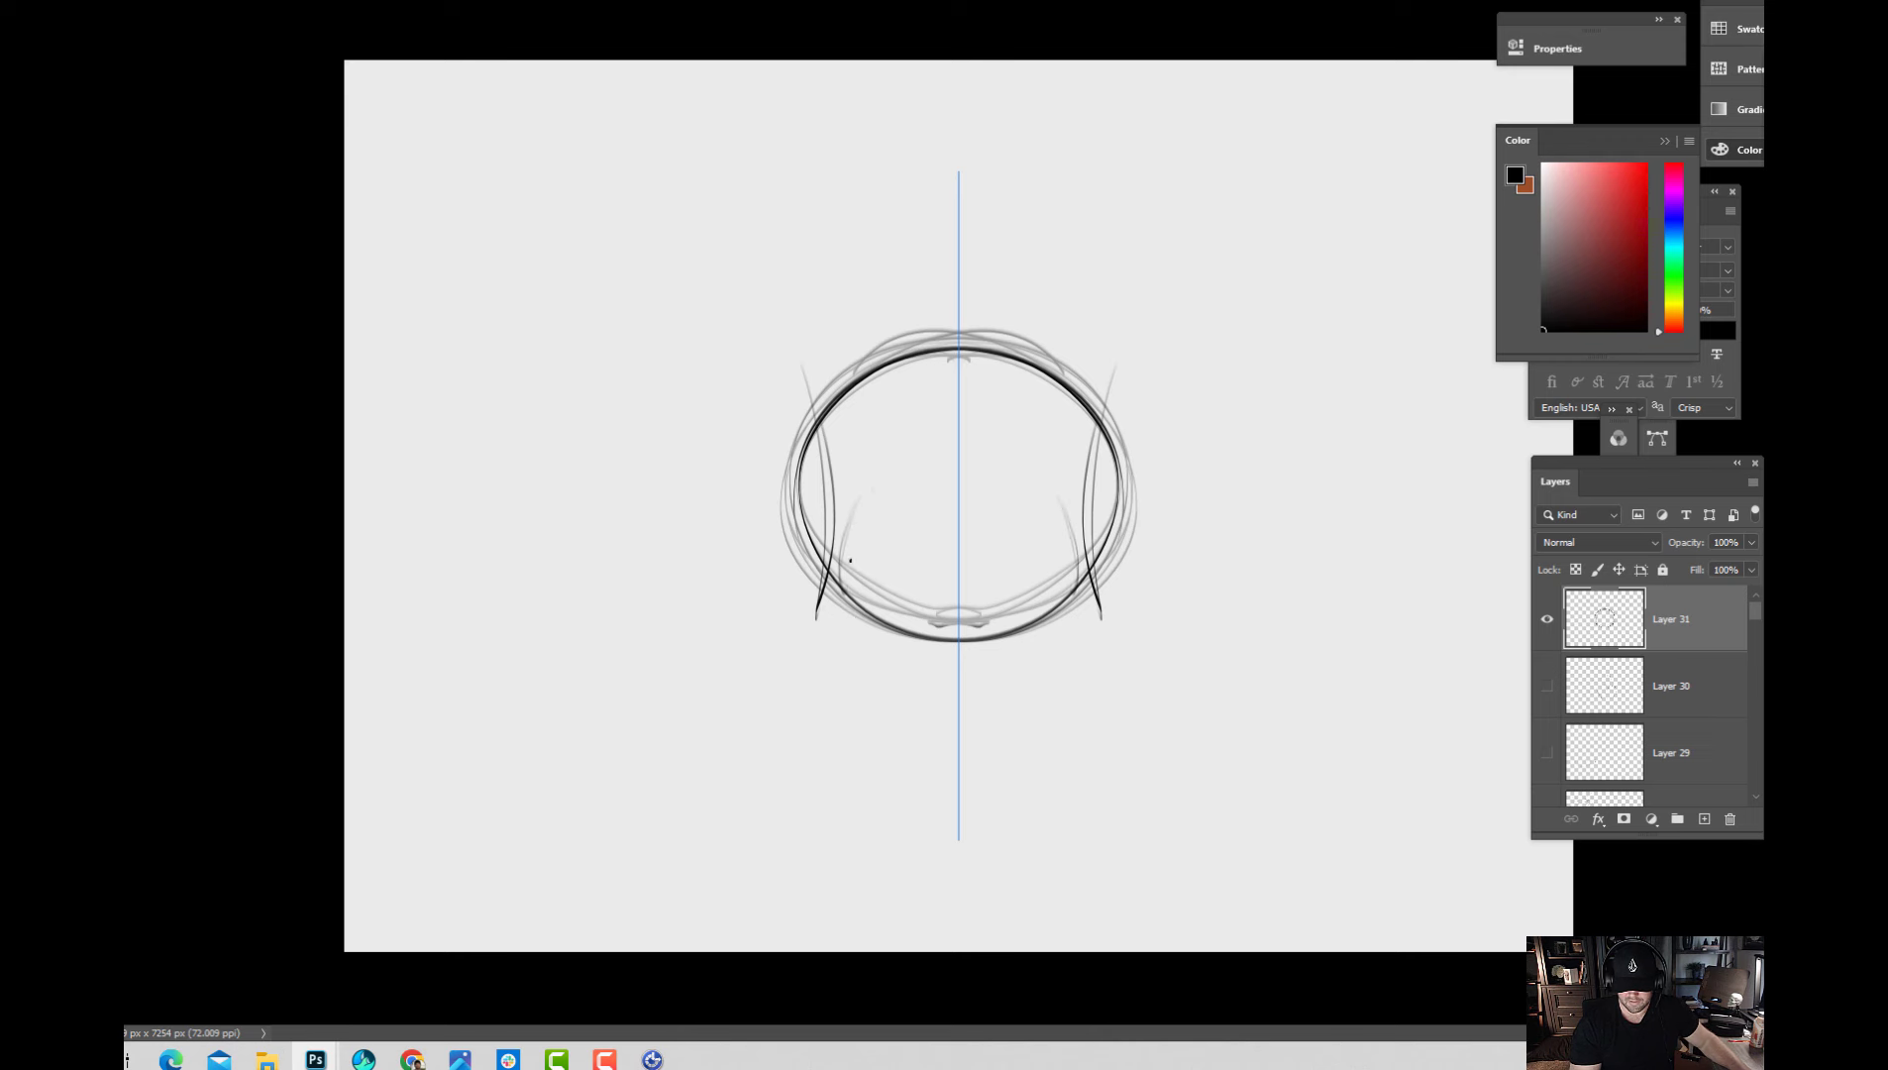
{"action": "mouse_move", "coordinate": [846, 523]}
{"action": "left_mouse_down"}
{"action": "mouse_move", "coordinate": [936, 507]}
{"action": "mouse_move", "coordinate": [901, 592]}
{"action": "left_mouse_up"}
{"action": "mouse_move", "coordinate": [936, 513]}
{"action": "left_mouse_down"}
{"action": "mouse_move", "coordinate": [892, 597]}
{"action": "mouse_move", "coordinate": [936, 589]}
{"action": "mouse_move", "coordinate": [931, 624]}
{"action": "mouse_move", "coordinate": [948, 612]}
{"action": "left_mouse_up"}
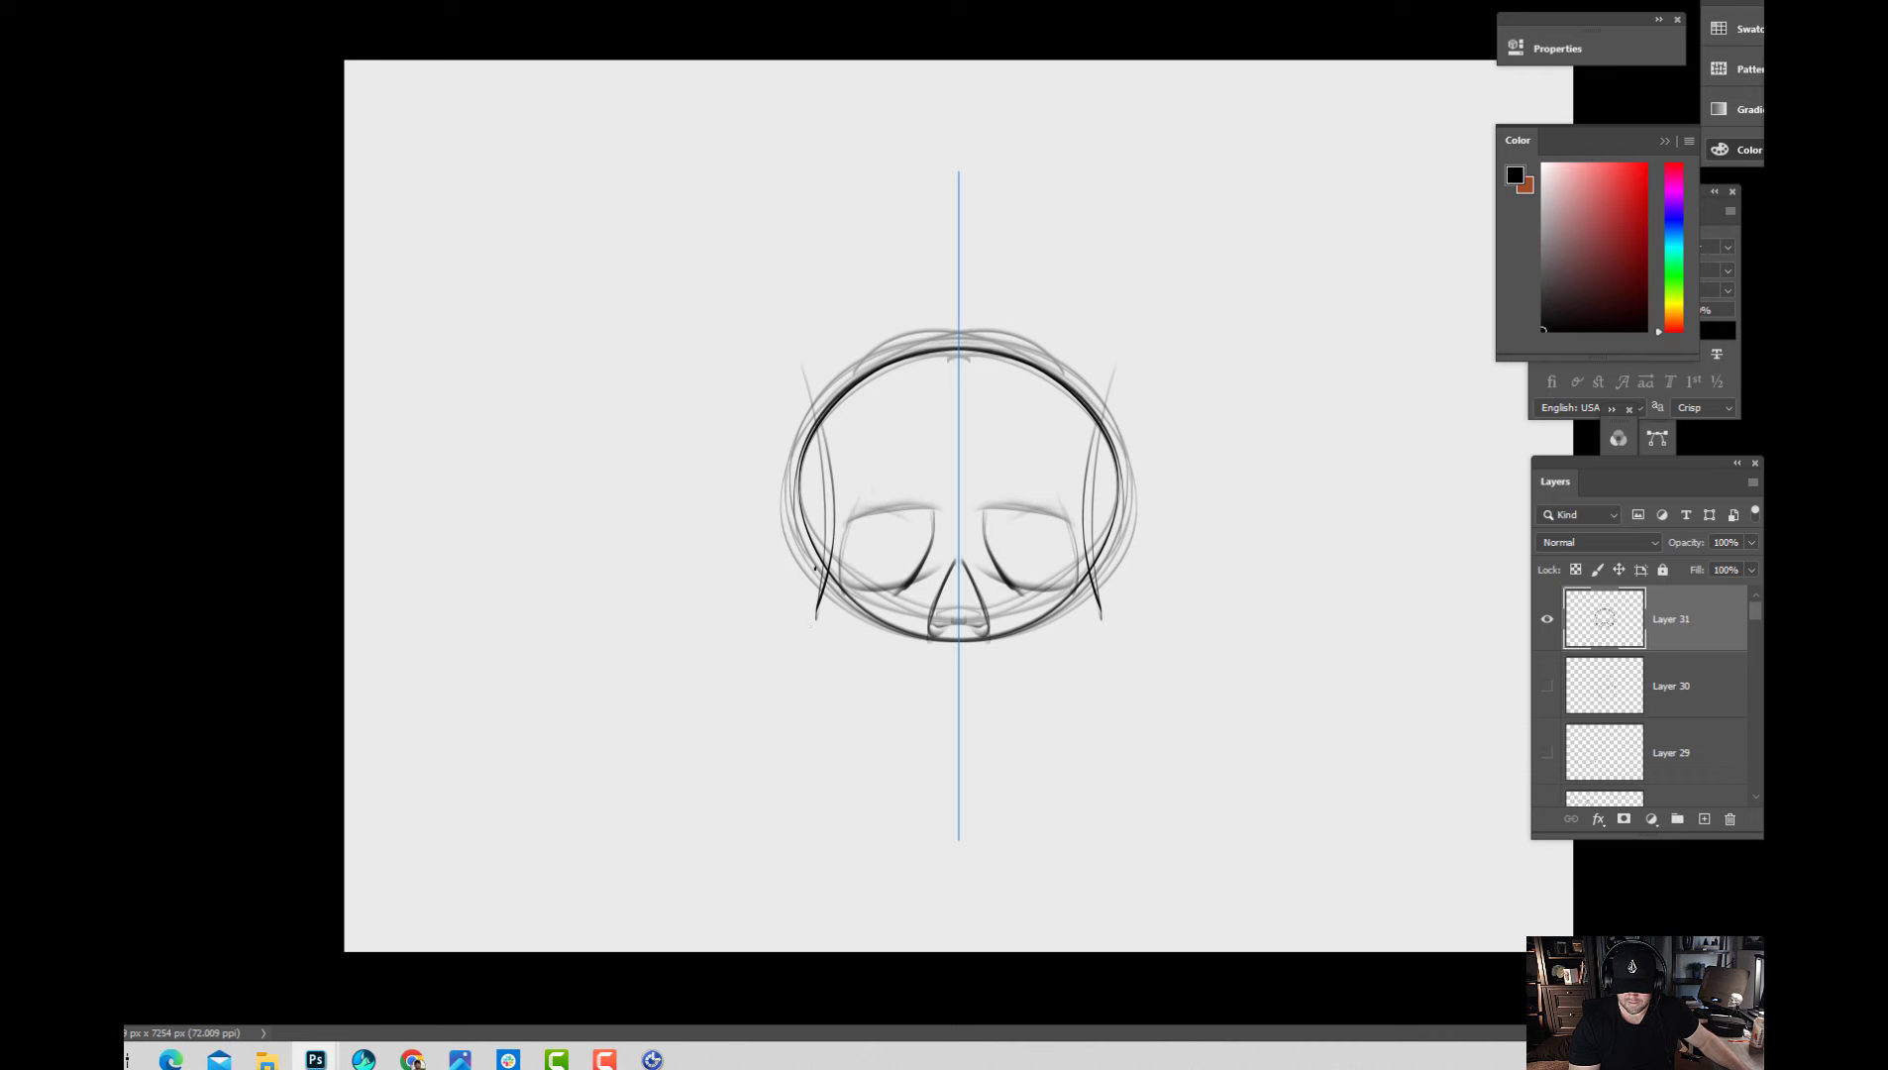
Draw the cheekbones and the curved upper jaw below the oval.
{"action": "left_click_drag", "start_coordinate": [806, 585], "coordinate": [834, 651]}
{"action": "mouse_move", "coordinate": [814, 655]}
{"action": "left_mouse_down"}
{"action": "mouse_move", "coordinate": [911, 662]}
{"action": "mouse_move", "coordinate": [913, 718]}
{"action": "mouse_move", "coordinate": [880, 701]}
{"action": "mouse_move", "coordinate": [956, 738]}
{"action": "left_mouse_up"}
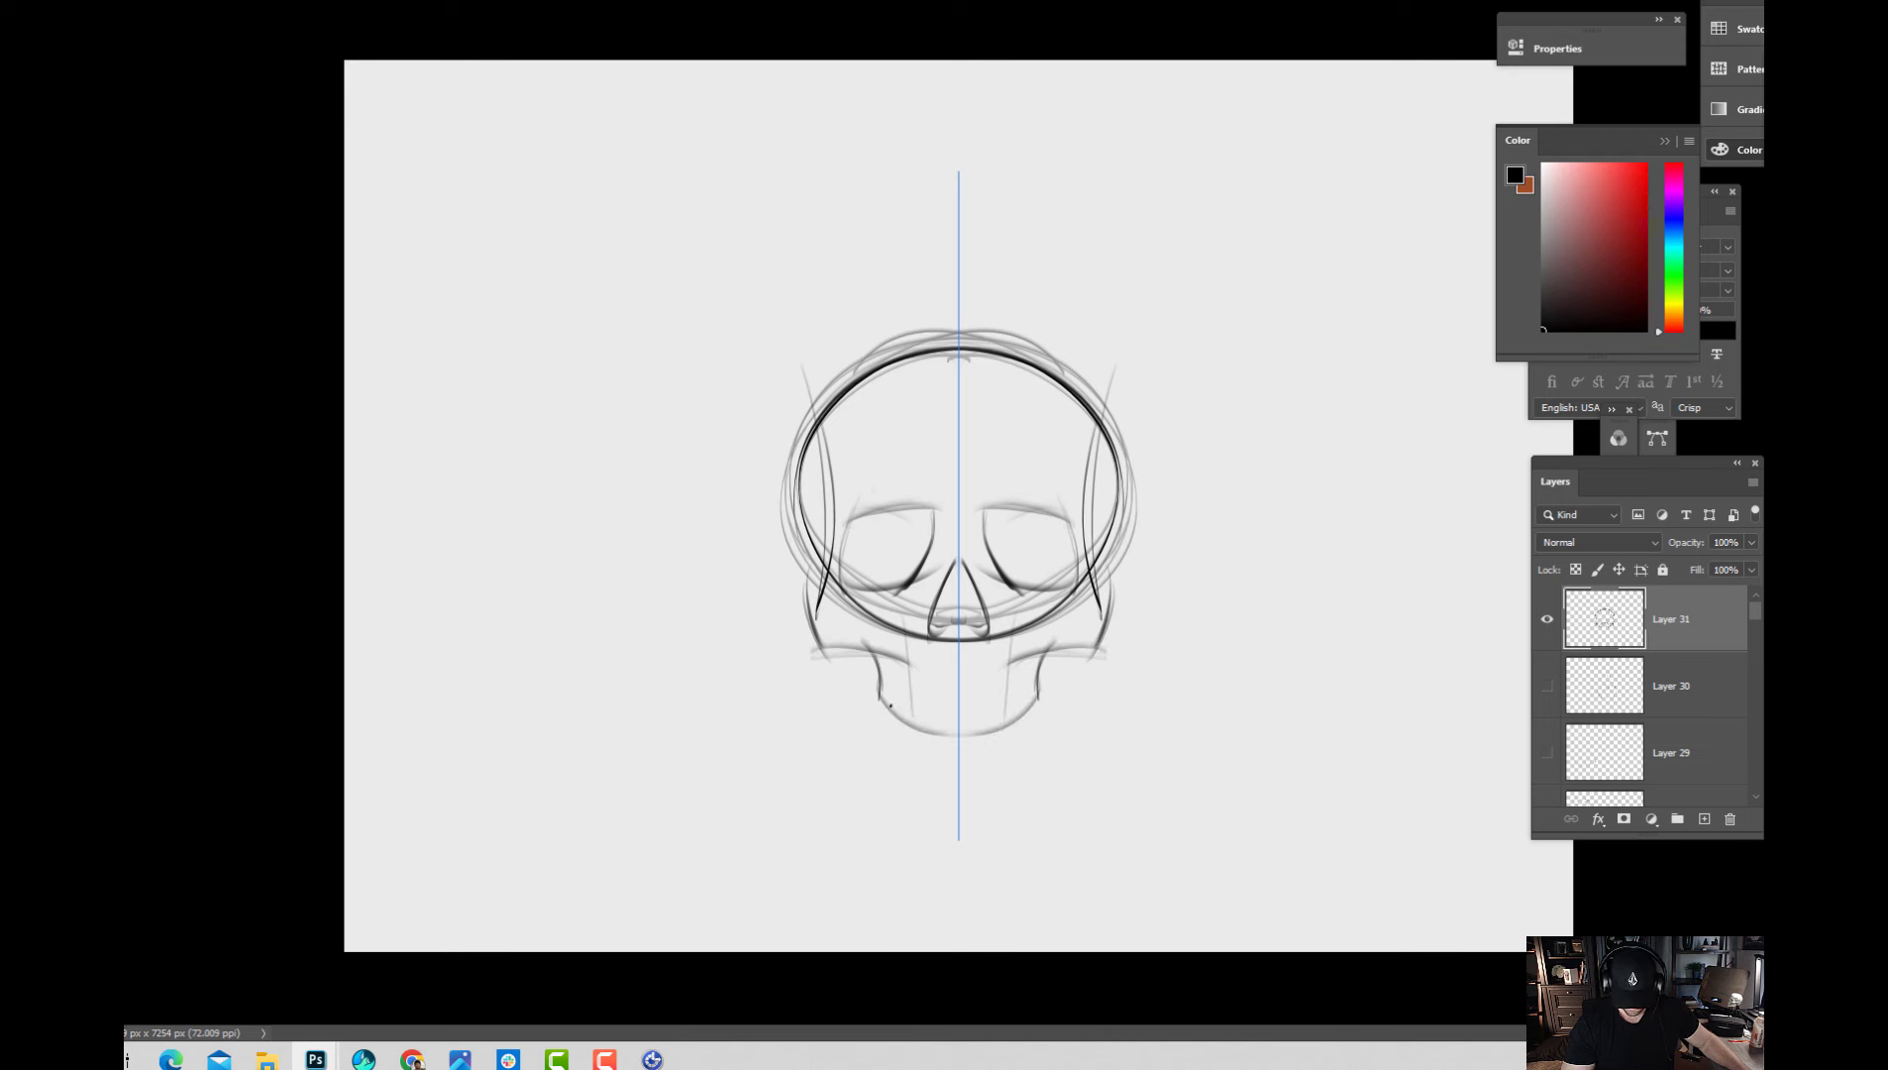
{"action": "left_click_drag", "start_coordinate": [870, 693], "coordinate": [955, 751]}
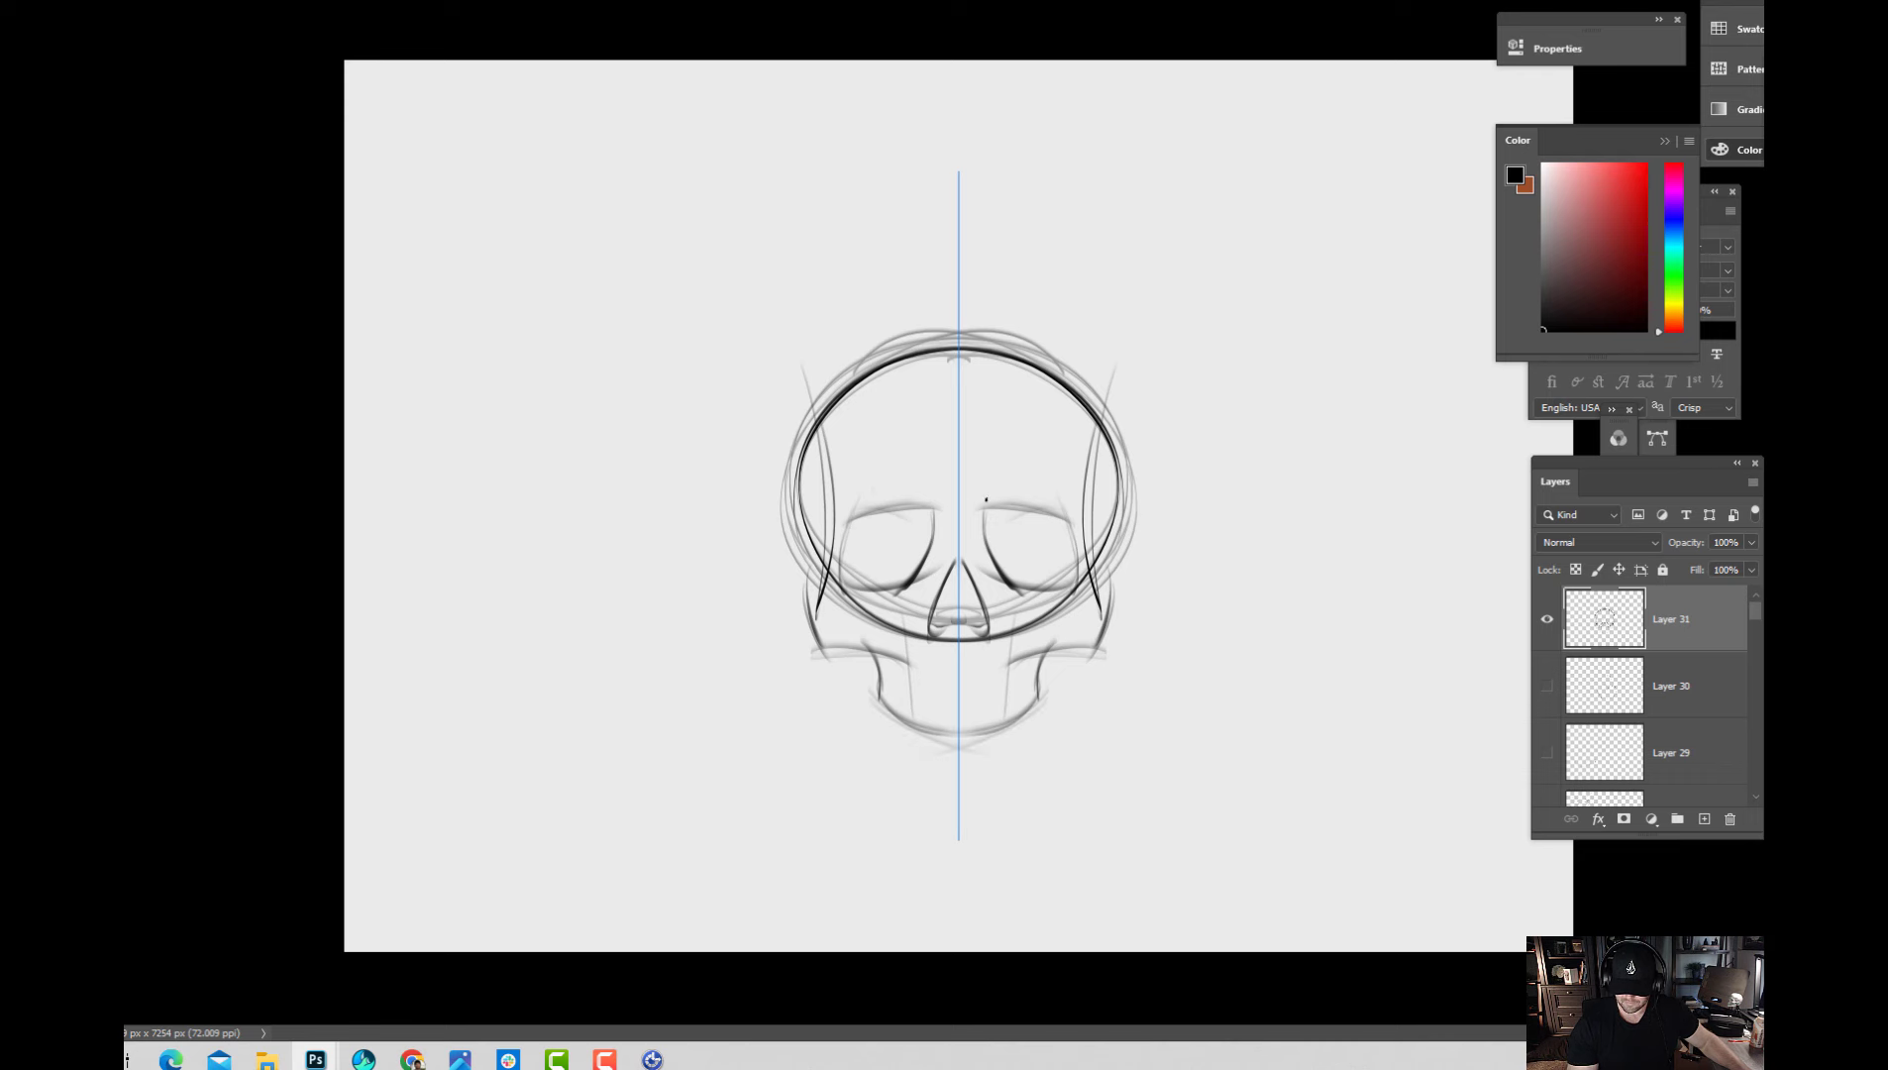
Add the nose bridge and upper teeth, and strengthen the contours of the skull's sides, cheekbones and upper jaw.
{"action": "mouse_move", "coordinate": [923, 523]}
{"action": "left_mouse_down"}
{"action": "mouse_move", "coordinate": [915, 508]}
{"action": "mouse_move", "coordinate": [959, 517]}
{"action": "left_mouse_up"}
{"action": "mouse_move", "coordinate": [1111, 377]}
{"action": "left_mouse_down"}
{"action": "mouse_move", "coordinate": [1129, 495]}
{"action": "mouse_move", "coordinate": [1105, 597]}
{"action": "left_mouse_up"}
{"action": "mouse_move", "coordinate": [1129, 500]}
{"action": "left_mouse_down"}
{"action": "mouse_move", "coordinate": [1107, 607]}
{"action": "mouse_move", "coordinate": [1088, 548]}
{"action": "mouse_move", "coordinate": [1115, 614]}
{"action": "mouse_move", "coordinate": [1097, 654]}
{"action": "mouse_move", "coordinate": [1045, 682]}
{"action": "mouse_move", "coordinate": [1069, 652]}
{"action": "mouse_move", "coordinate": [1012, 721]}
{"action": "left_mouse_up"}
{"action": "mouse_move", "coordinate": [903, 666]}
{"action": "left_mouse_down"}
{"action": "mouse_move", "coordinate": [916, 763]}
{"action": "mouse_move", "coordinate": [934, 757]}
{"action": "mouse_move", "coordinate": [928, 731]}
{"action": "mouse_move", "coordinate": [959, 752]}
{"action": "mouse_move", "coordinate": [897, 772]}
{"action": "mouse_move", "coordinate": [909, 755]}
{"action": "mouse_move", "coordinate": [1009, 754]}
{"action": "mouse_move", "coordinate": [977, 763]}
{"action": "mouse_move", "coordinate": [998, 756]}
{"action": "mouse_move", "coordinate": [914, 736]}
{"action": "mouse_move", "coordinate": [950, 719]}
{"action": "mouse_move", "coordinate": [905, 703]}
{"action": "mouse_move", "coordinate": [894, 727]}
{"action": "left_mouse_up"}
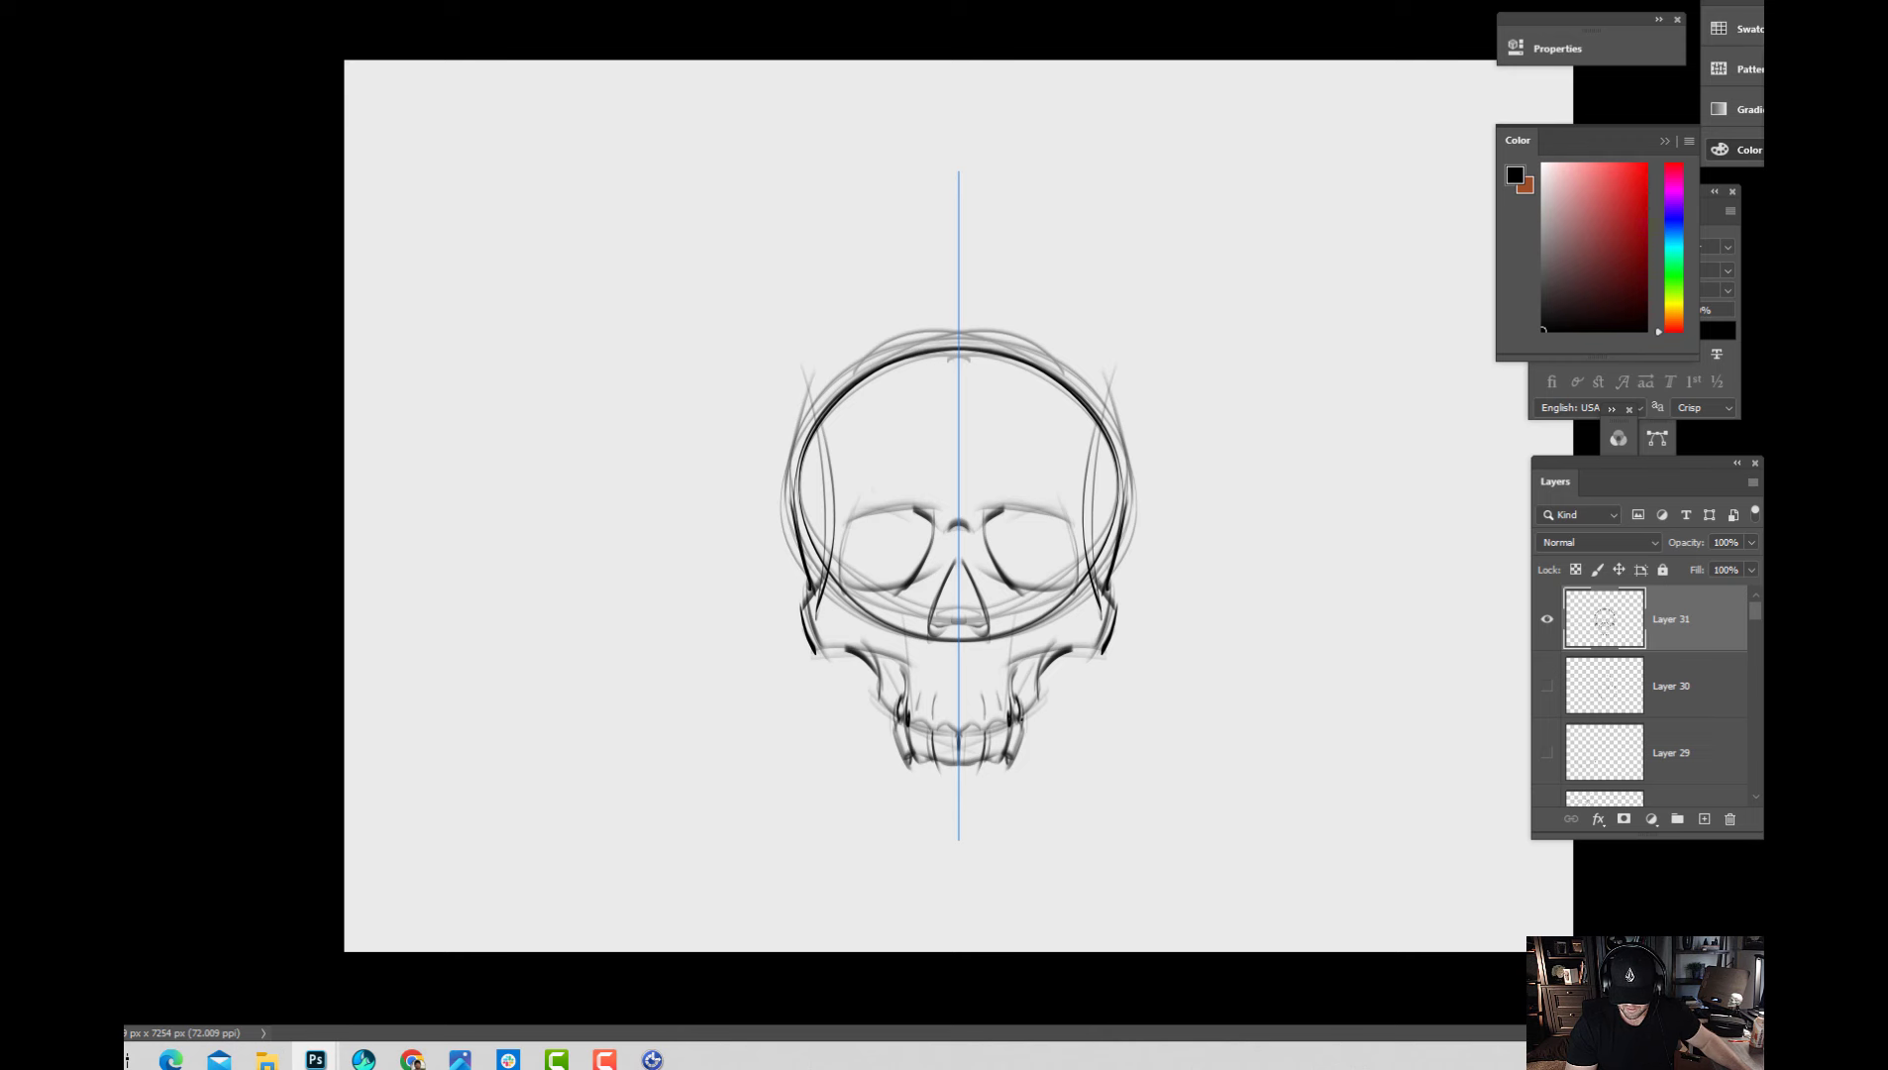
{"action": "mouse_move", "coordinate": [1043, 693]}
{"action": "left_mouse_down"}
{"action": "mouse_move", "coordinate": [1047, 678]}
{"action": "mouse_move", "coordinate": [1035, 739]}
{"action": "mouse_move", "coordinate": [1020, 721]}
{"action": "left_mouse_up"}
{"action": "left_click_drag", "start_coordinate": [1045, 695], "coordinate": [1033, 701]}
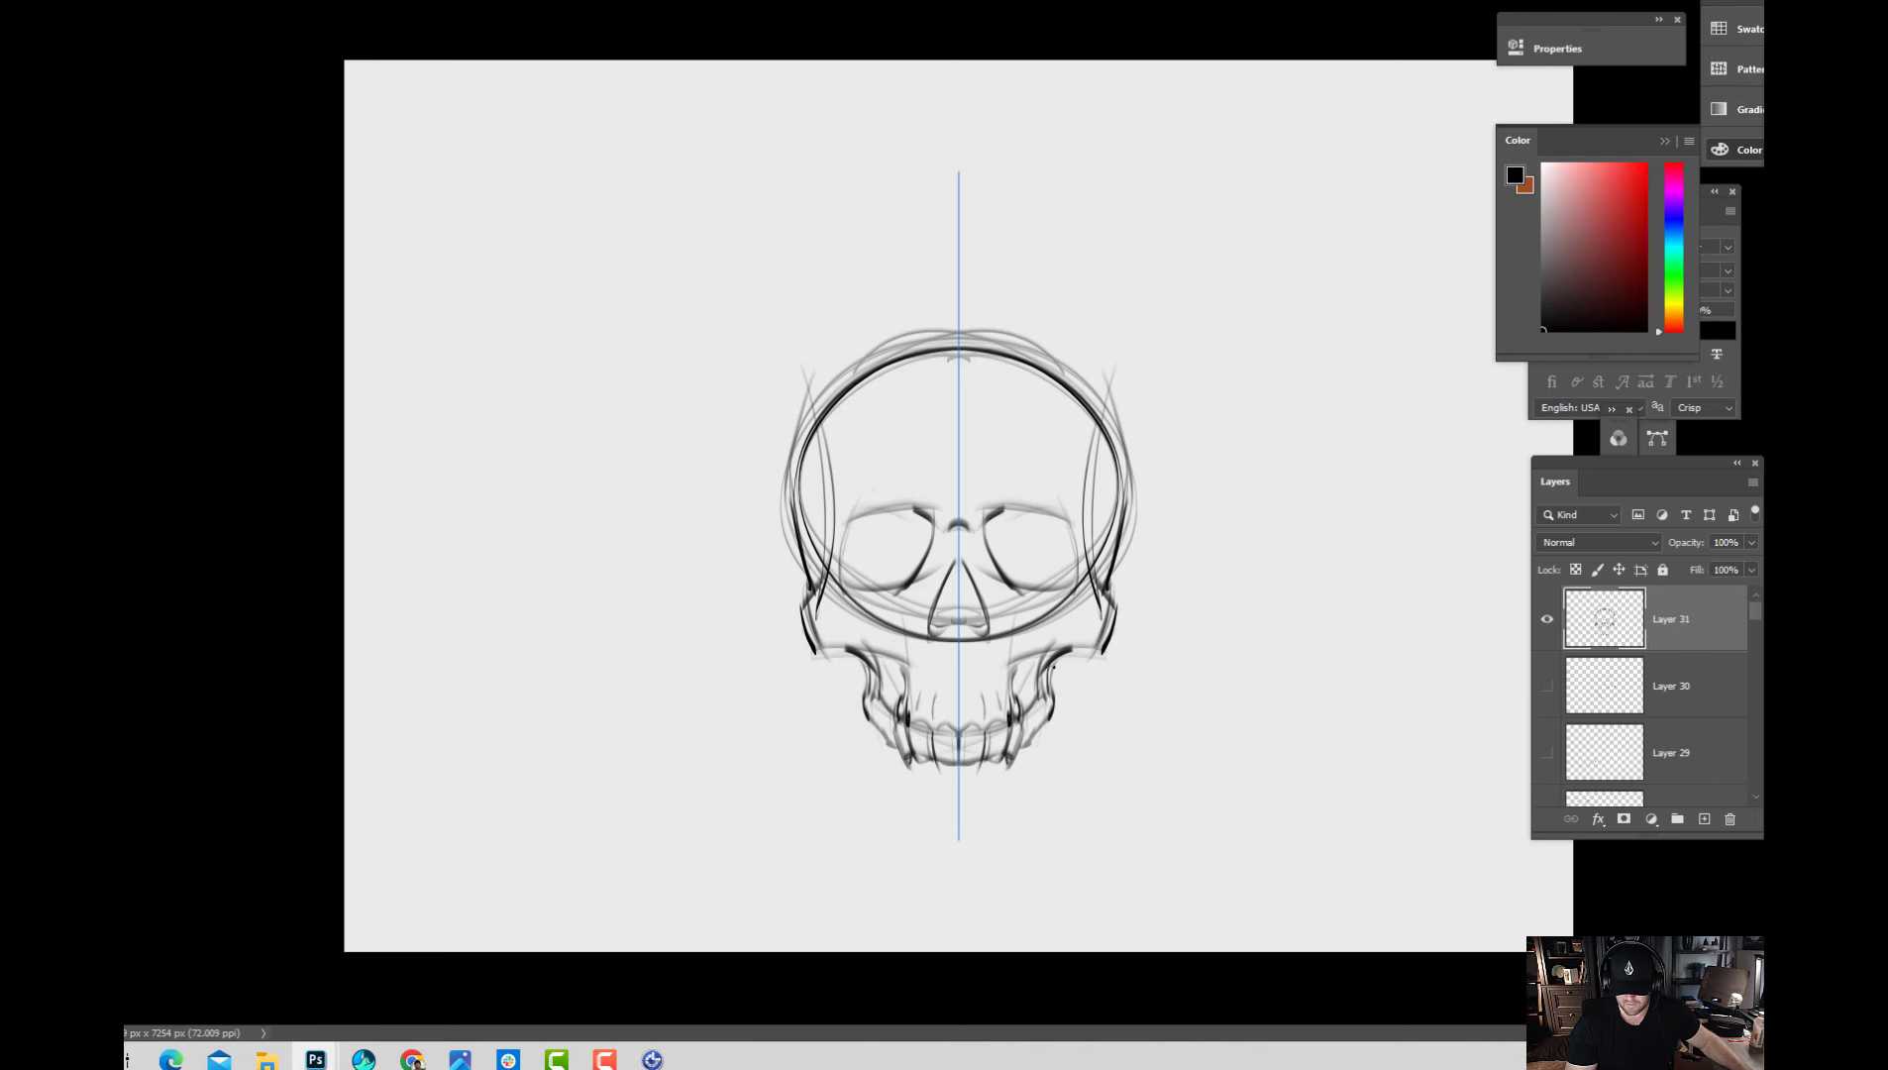
Draw the angled brow ridge and outer socket lines, shade the eye sockets, and detail the base of the nose.
{"action": "mouse_move", "coordinate": [858, 519]}
{"action": "left_mouse_down"}
{"action": "mouse_move", "coordinate": [938, 520]}
{"action": "mouse_move", "coordinate": [860, 477]}
{"action": "mouse_move", "coordinate": [933, 512]}
{"action": "mouse_move", "coordinate": [1019, 478]}
{"action": "mouse_move", "coordinate": [976, 465]}
{"action": "left_mouse_up"}
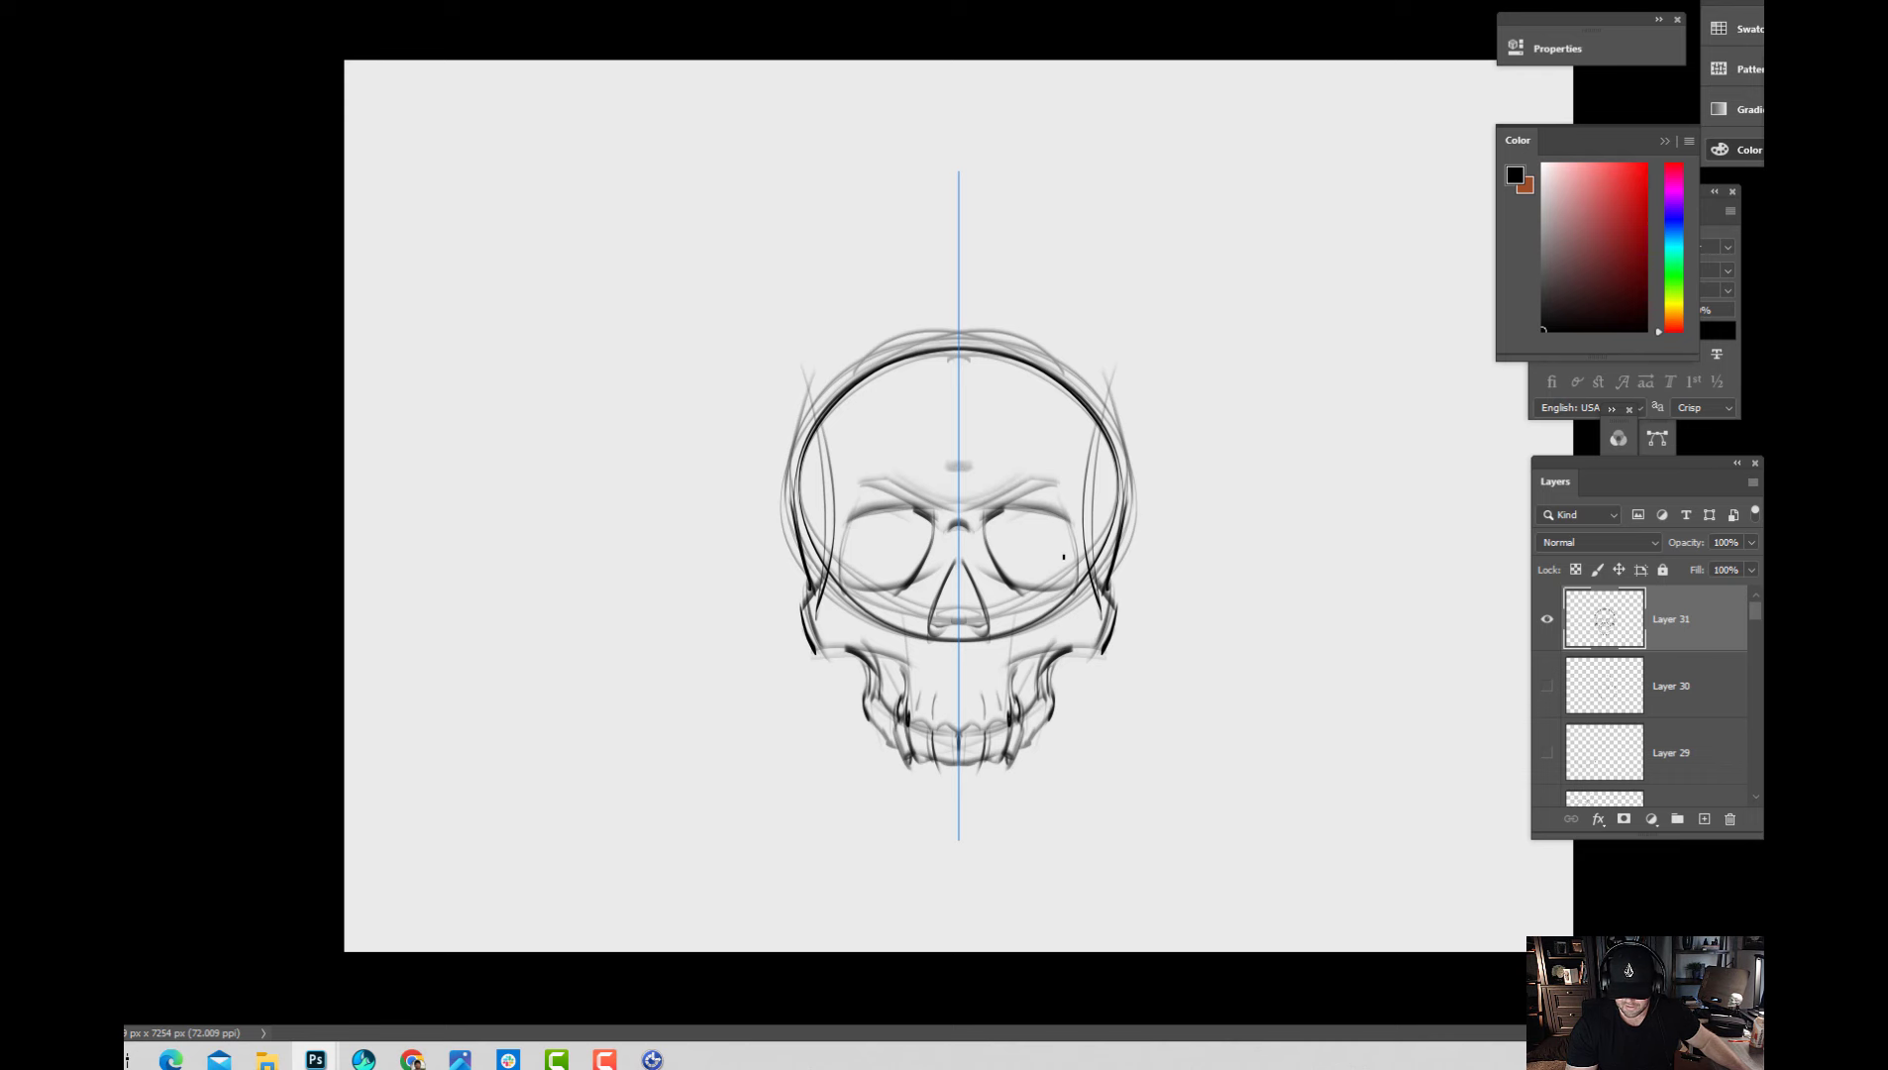
{"action": "mouse_move", "coordinate": [900, 515]}
{"action": "left_mouse_down"}
{"action": "mouse_move", "coordinate": [861, 535]}
{"action": "mouse_move", "coordinate": [891, 554]}
{"action": "mouse_move", "coordinate": [876, 566]}
{"action": "left_mouse_up"}
{"action": "left_click_drag", "start_coordinate": [1072, 525], "coordinate": [1081, 588]}
{"action": "left_click_drag", "start_coordinate": [1076, 503], "coordinate": [1064, 473]}
{"action": "mouse_move", "coordinate": [1097, 590]}
{"action": "left_mouse_down"}
{"action": "mouse_move", "coordinate": [1097, 517]}
{"action": "mouse_move", "coordinate": [1104, 580]}
{"action": "left_mouse_up"}
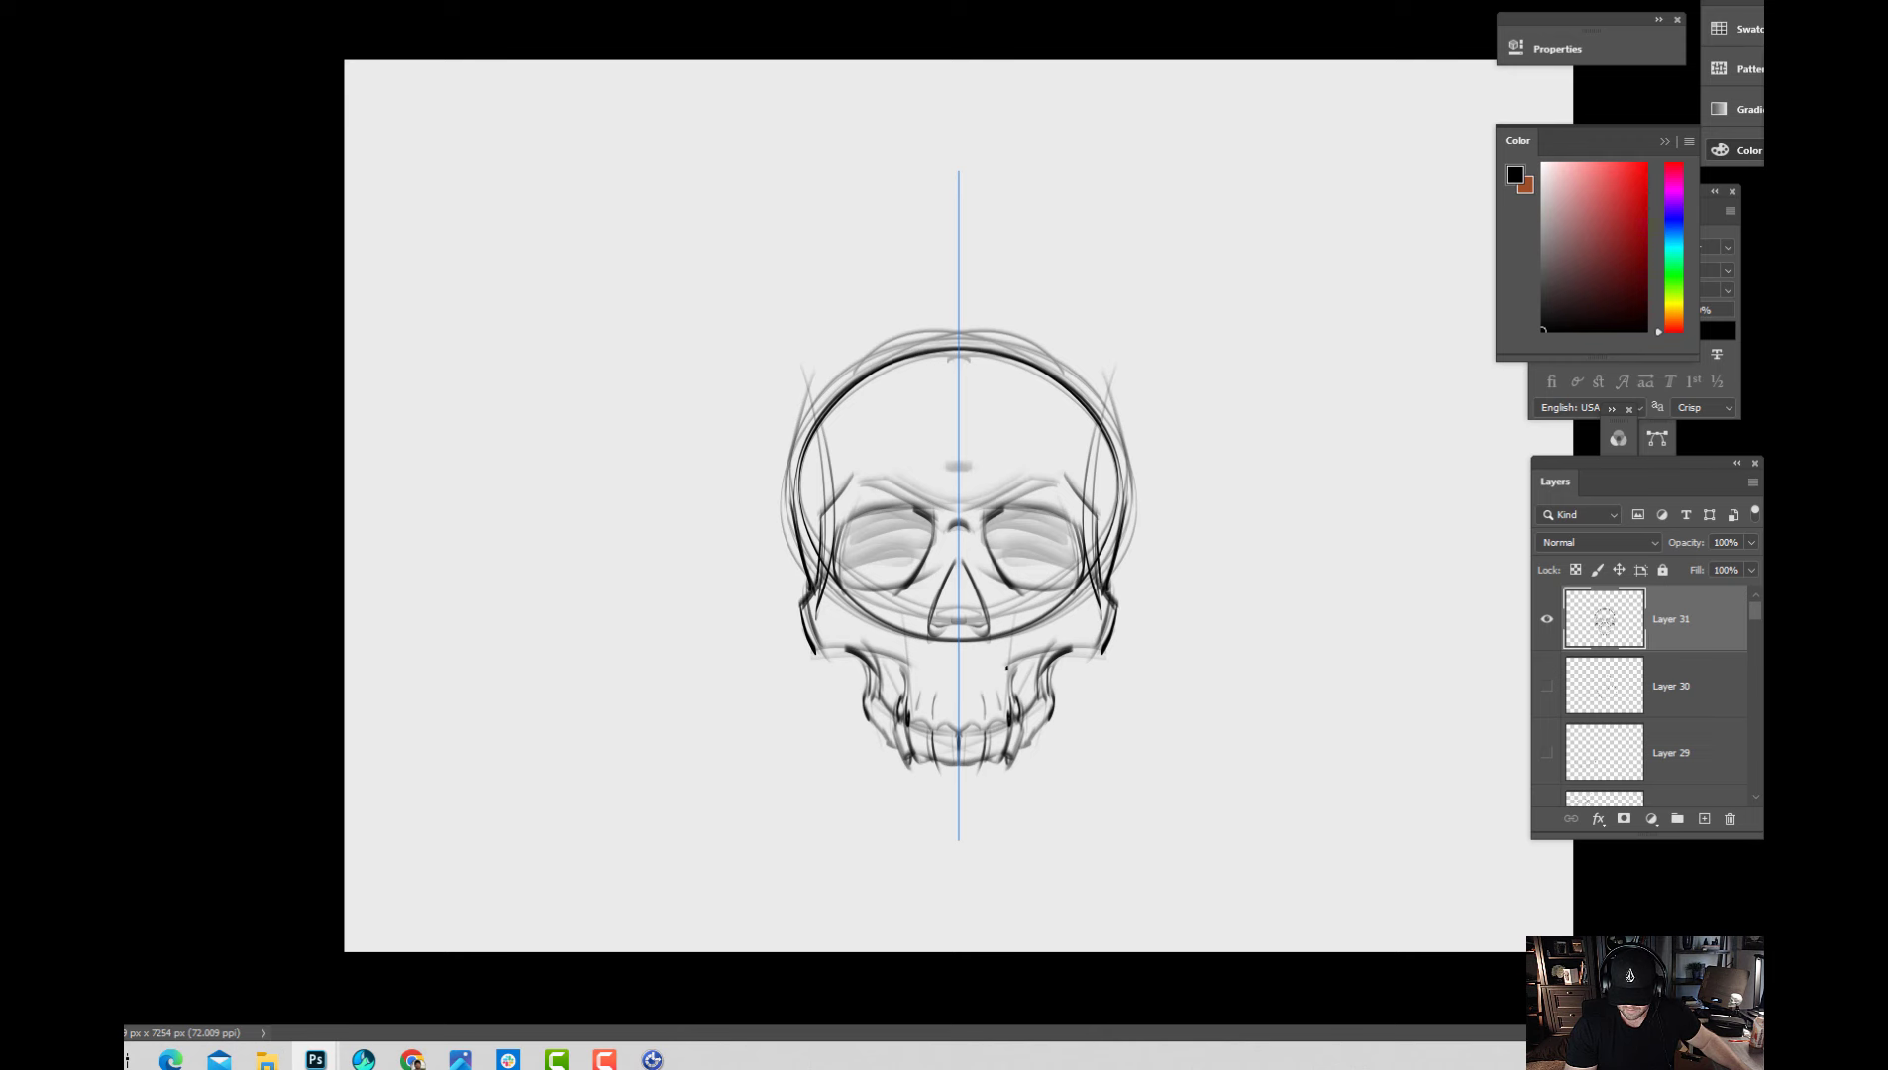
{"action": "mouse_move", "coordinate": [1006, 667]}
{"action": "left_mouse_down"}
{"action": "mouse_move", "coordinate": [998, 686]}
{"action": "mouse_move", "coordinate": [959, 668]}
{"action": "mouse_move", "coordinate": [979, 642]}
{"action": "left_mouse_up"}
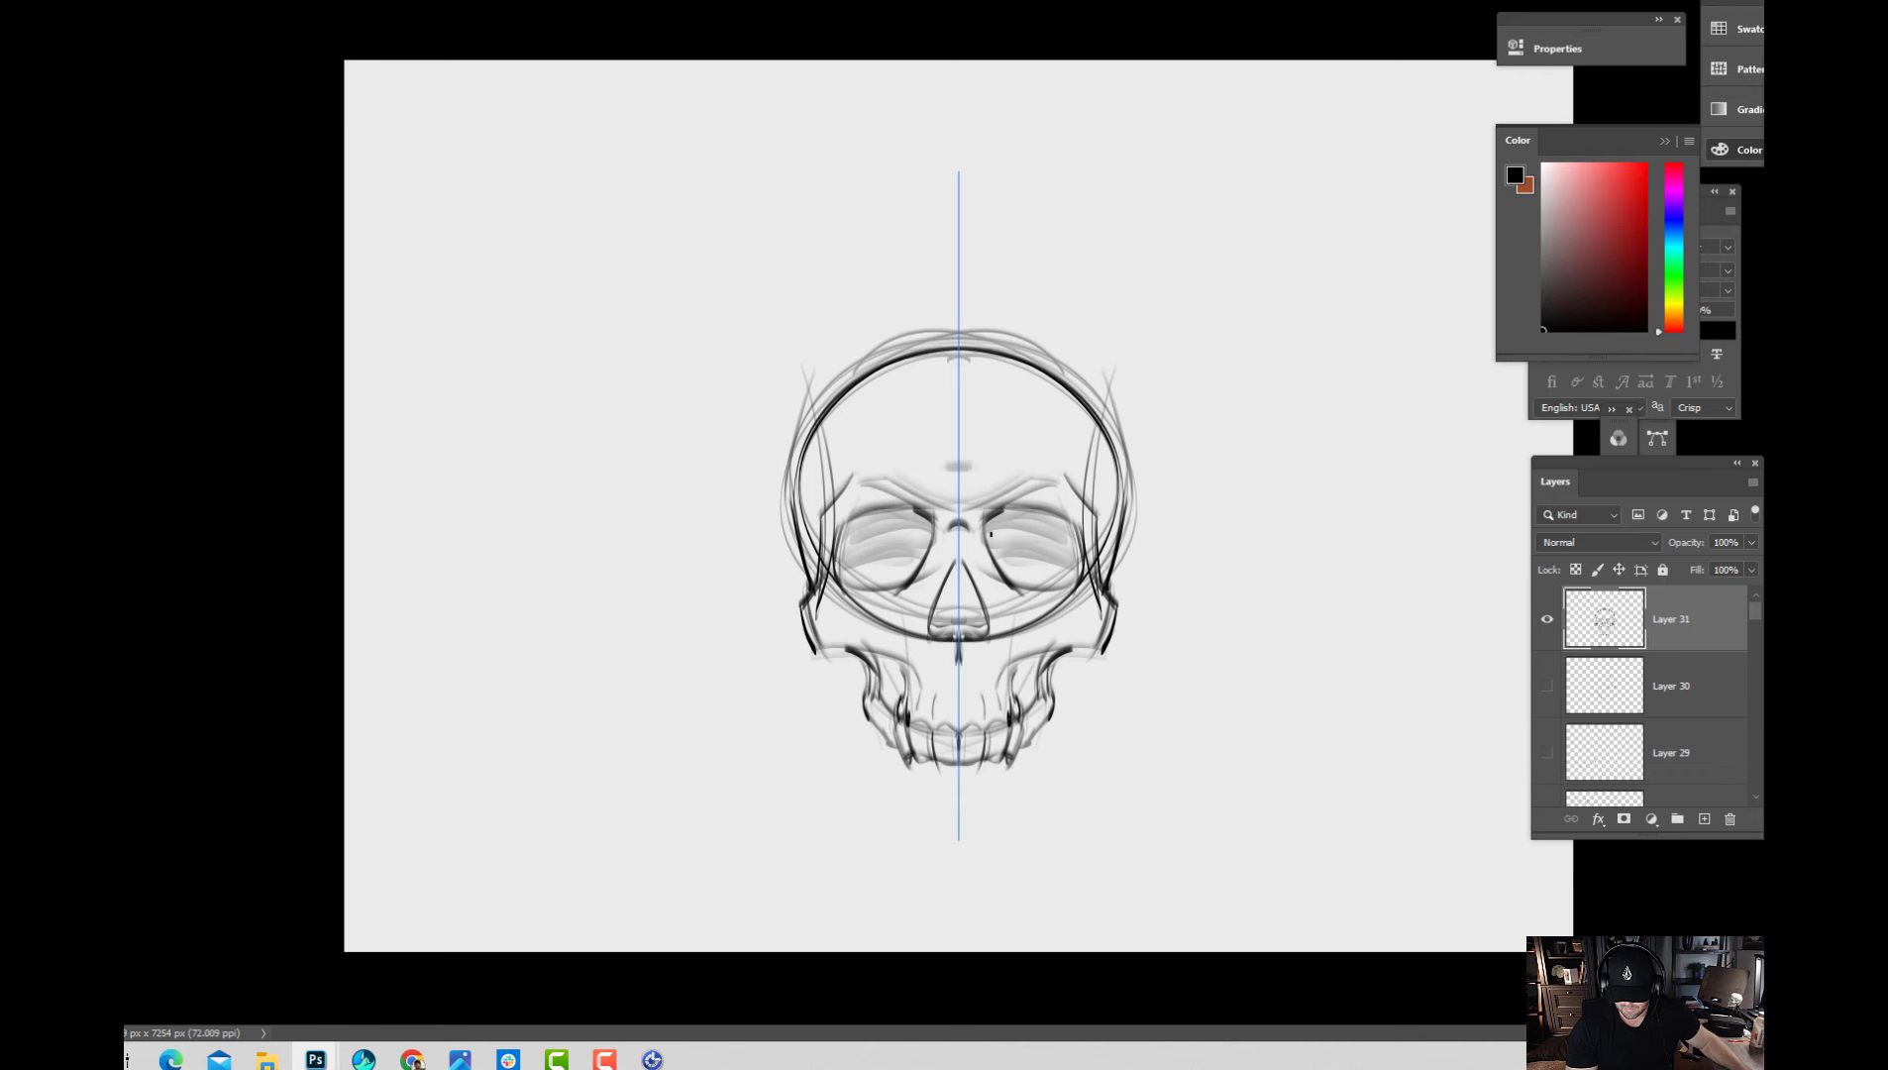
{"action": "mouse_move", "coordinate": [991, 535]}
{"action": "left_mouse_down"}
{"action": "mouse_move", "coordinate": [1022, 510]}
{"action": "mouse_move", "coordinate": [1078, 530]}
{"action": "mouse_move", "coordinate": [1071, 557]}
{"action": "mouse_move", "coordinate": [1077, 526]}
{"action": "mouse_move", "coordinate": [1047, 501]}
{"action": "mouse_move", "coordinate": [984, 561]}
{"action": "mouse_move", "coordinate": [986, 593]}
{"action": "left_mouse_up"}
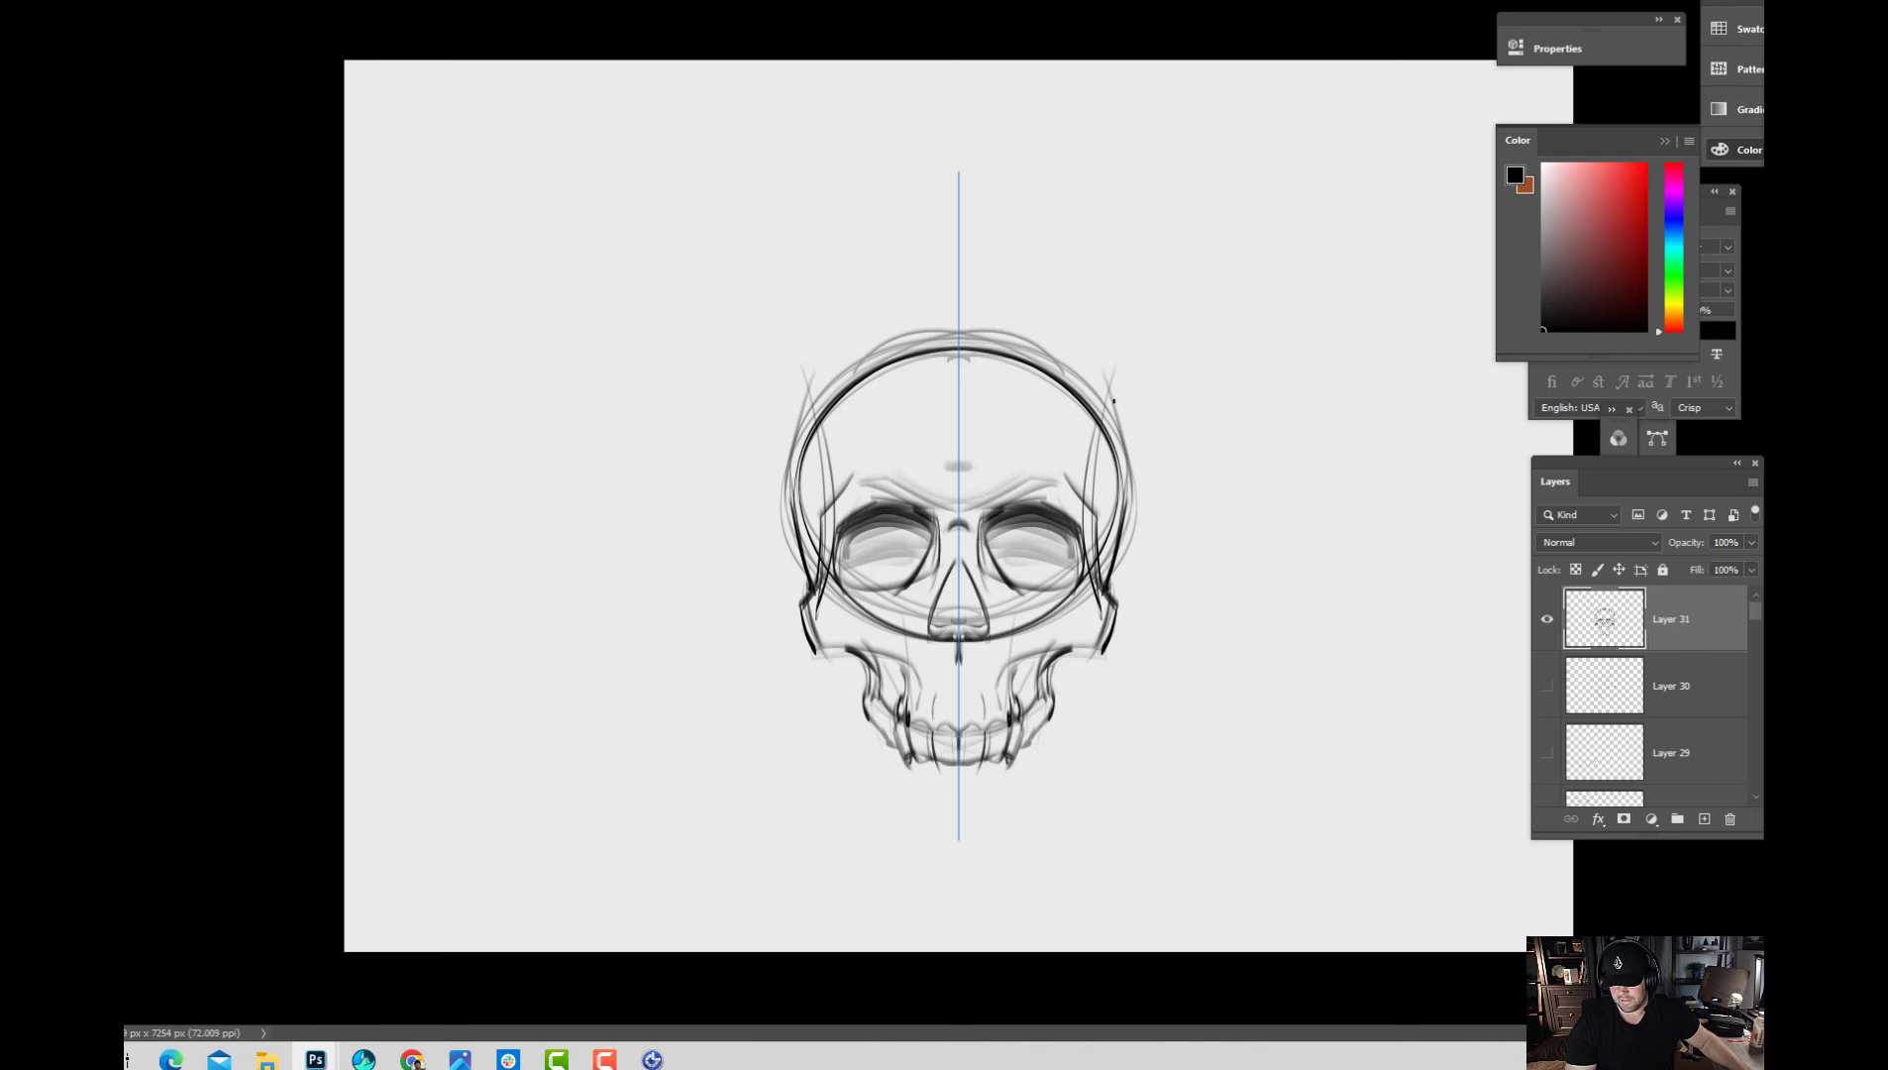
Reshape the cranium with darker angular contours, remove the oval's heavy upper line, and extend the temple lines above the head.
{"action": "left_click_drag", "start_coordinate": [1111, 385], "coordinate": [1127, 505]}
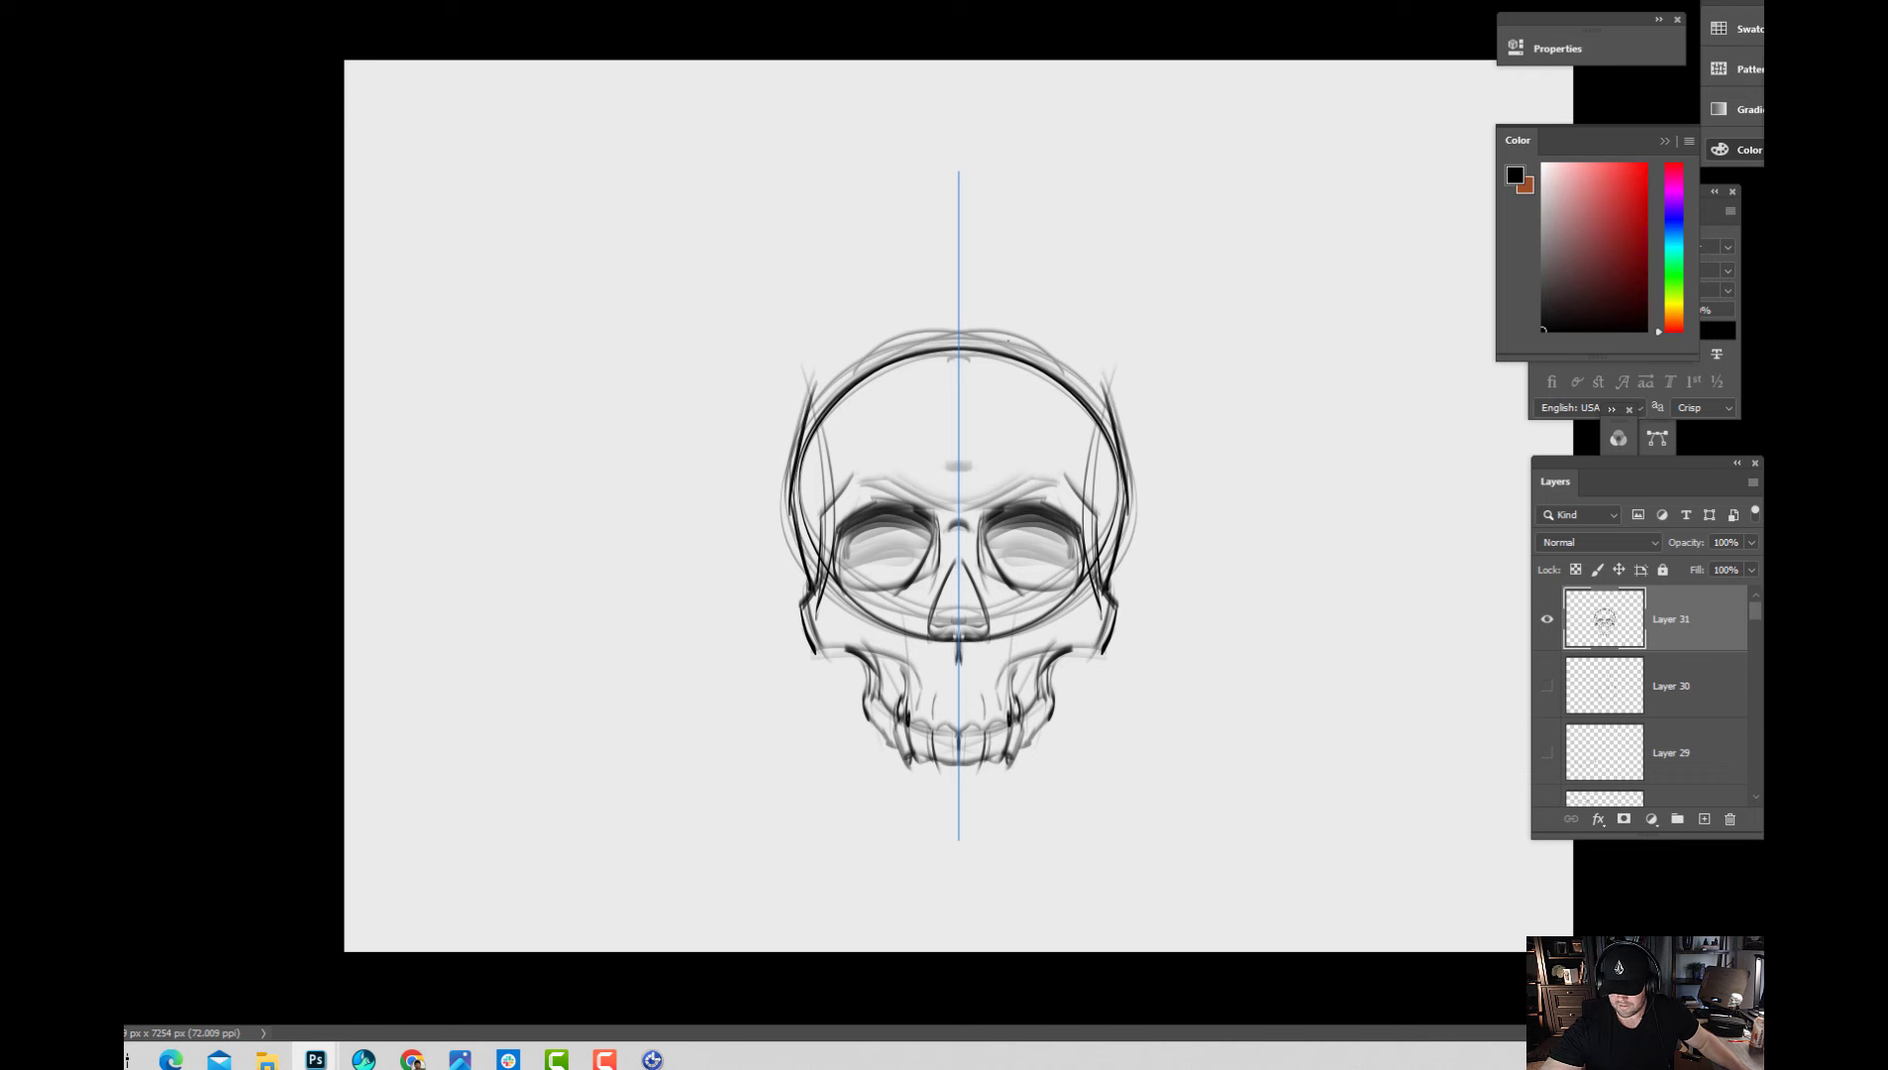
{"action": "mouse_move", "coordinate": [998, 337]}
{"action": "left_mouse_down"}
{"action": "mouse_move", "coordinate": [1056, 387]}
{"action": "mouse_move", "coordinate": [982, 355]}
{"action": "mouse_move", "coordinate": [1093, 418]}
{"action": "left_mouse_up"}
{"action": "left_click", "coordinate": [1542, 176]}
{"action": "left_click", "coordinate": [1069, 963], "text": "alt"}
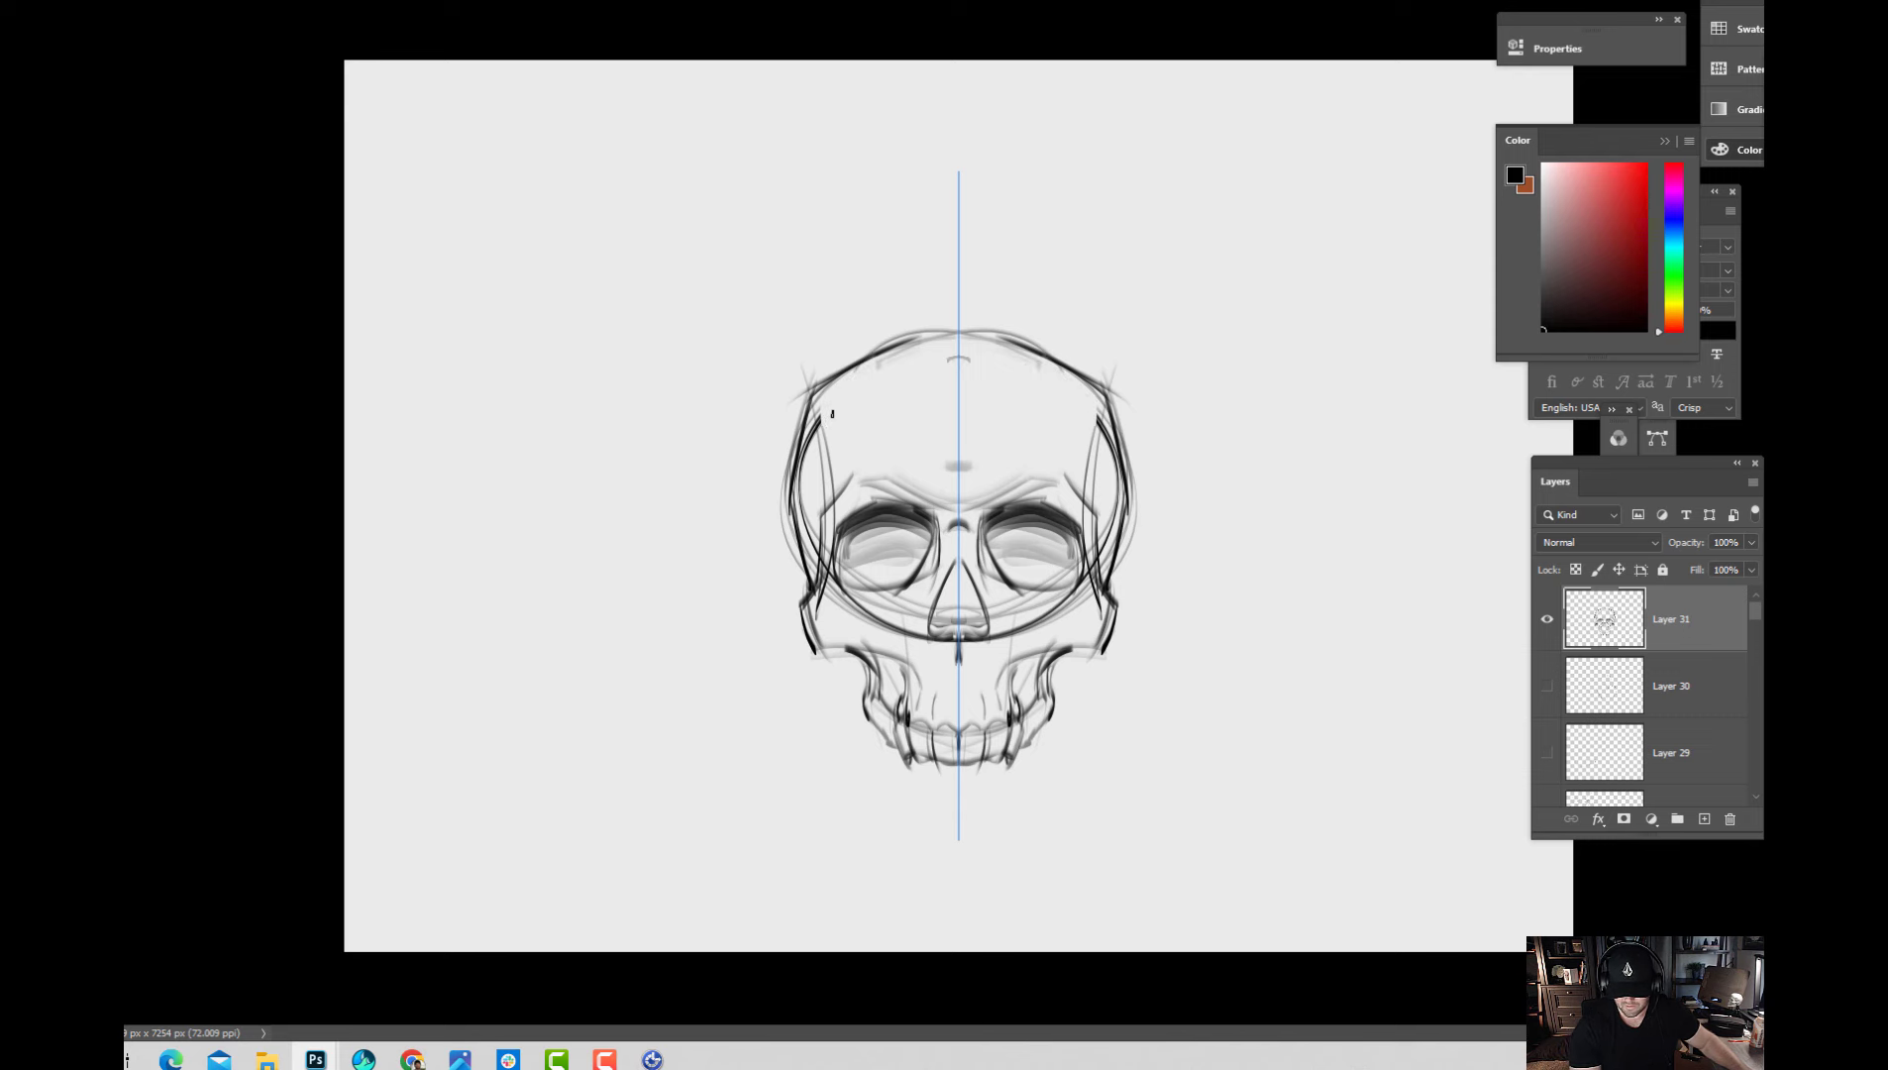
{"action": "left_click_drag", "start_coordinate": [844, 324], "coordinate": [830, 480]}
{"action": "left_click_drag", "start_coordinate": [842, 322], "coordinate": [812, 528]}
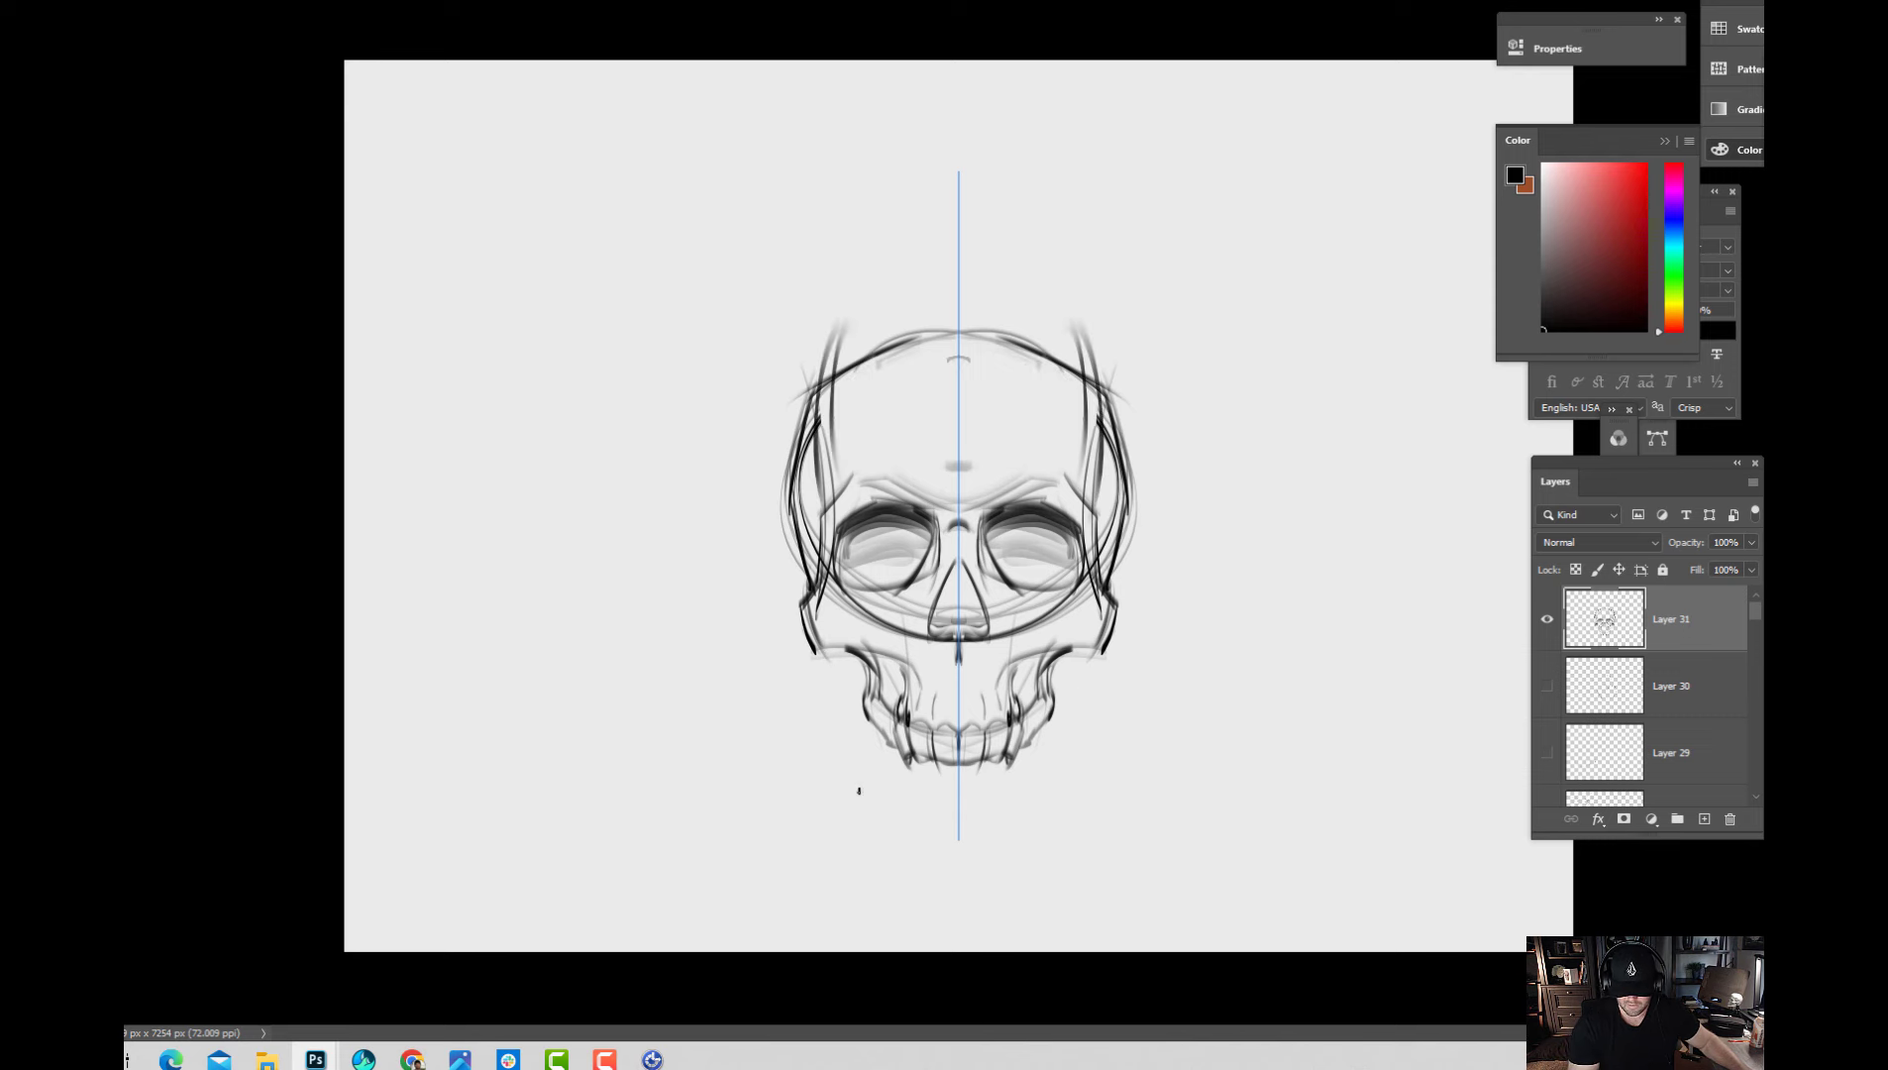
Draw the lower jaw tapering to a flat chin, and add the lower teeth line.
{"action": "left_click_drag", "start_coordinate": [835, 645], "coordinate": [872, 837]}
{"action": "mouse_move", "coordinate": [828, 653]}
{"action": "left_mouse_down"}
{"action": "mouse_move", "coordinate": [842, 798]}
{"action": "mouse_move", "coordinate": [918, 847]}
{"action": "left_mouse_up"}
{"action": "mouse_move", "coordinate": [864, 710]}
{"action": "left_mouse_down"}
{"action": "mouse_move", "coordinate": [921, 835]}
{"action": "mouse_move", "coordinate": [956, 845]}
{"action": "mouse_move", "coordinate": [906, 788]}
{"action": "mouse_move", "coordinate": [957, 764]}
{"action": "left_mouse_up"}
{"action": "left_click_drag", "start_coordinate": [885, 738], "coordinate": [886, 751]}
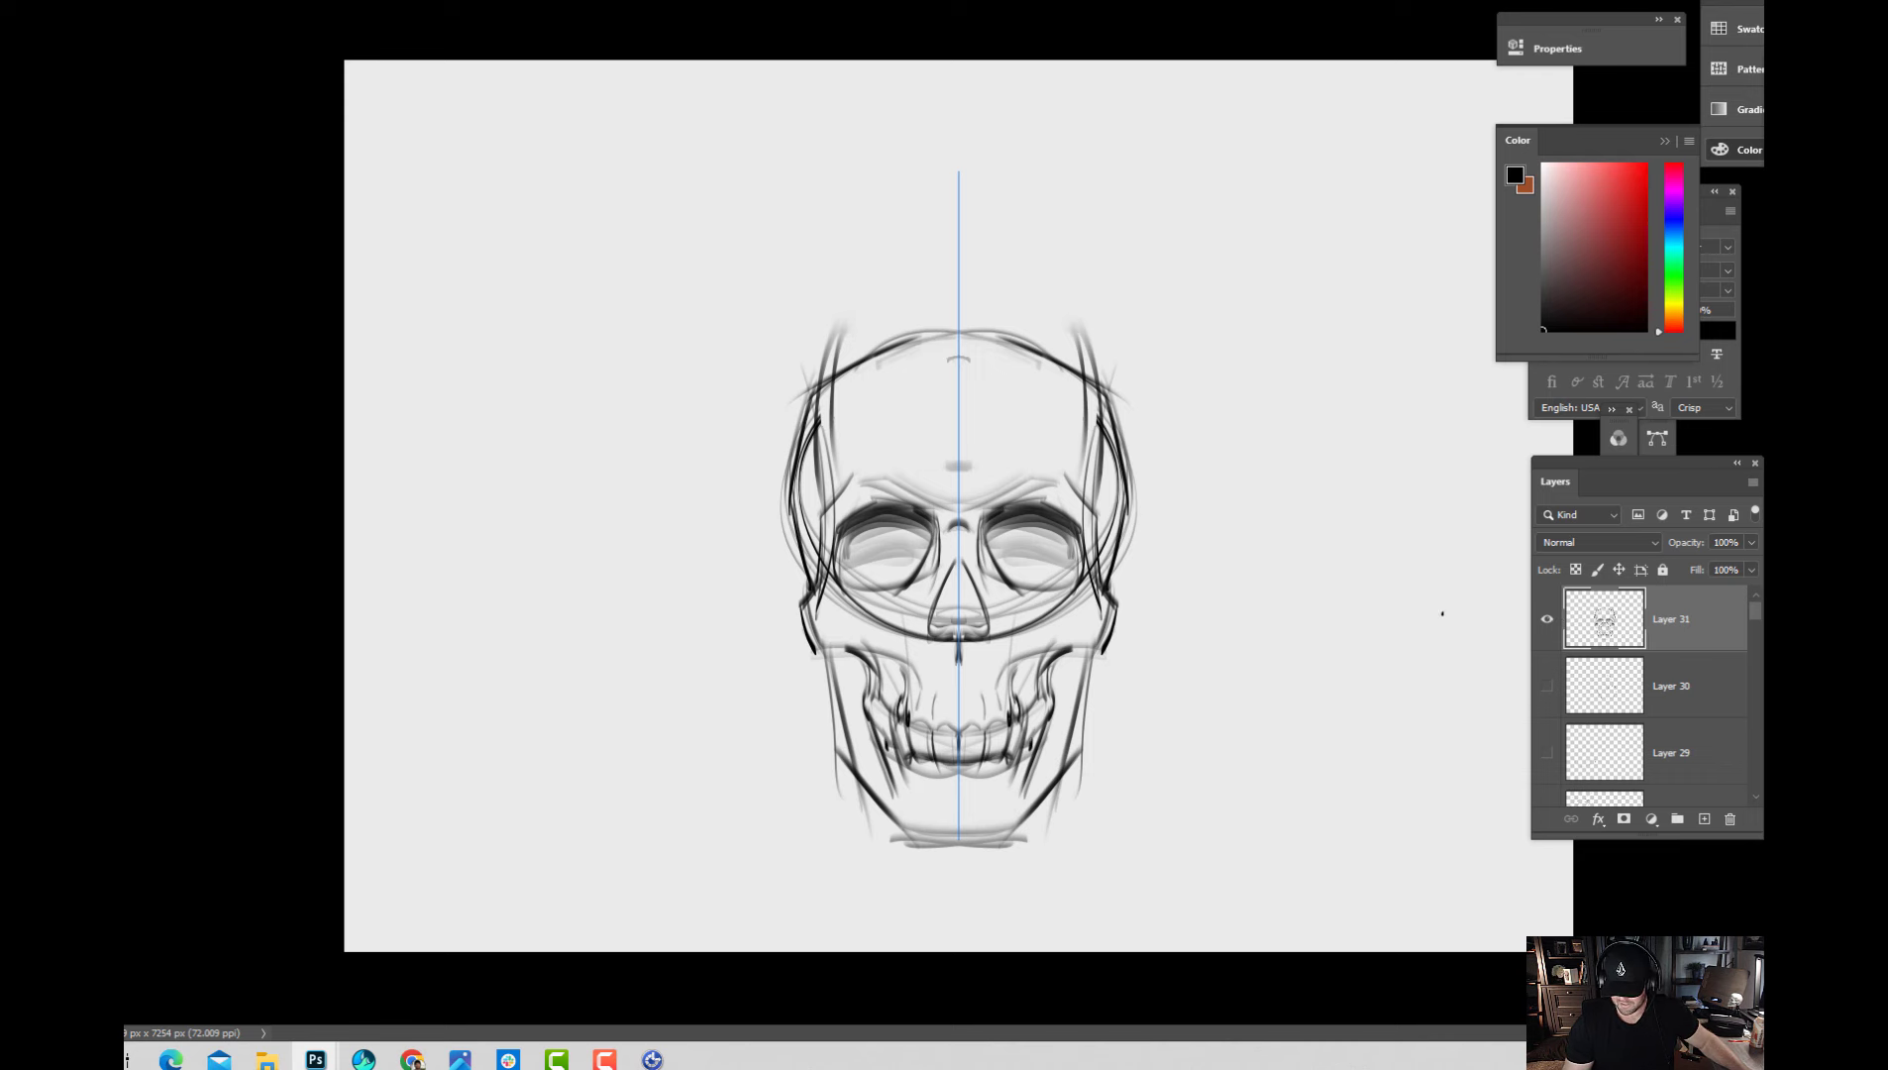
Lasso the whole skull sketch and delete it, clear the selection, and return to the Brush tool.
{"action": "key", "text": "l"}
{"action": "mouse_move", "coordinate": [1080, 280]}
{"action": "left_mouse_down"}
{"action": "mouse_move", "coordinate": [1242, 602]}
{"action": "mouse_move", "coordinate": [1230, 612]}
{"action": "left_mouse_up"}
{"action": "key", "text": "Delete"}
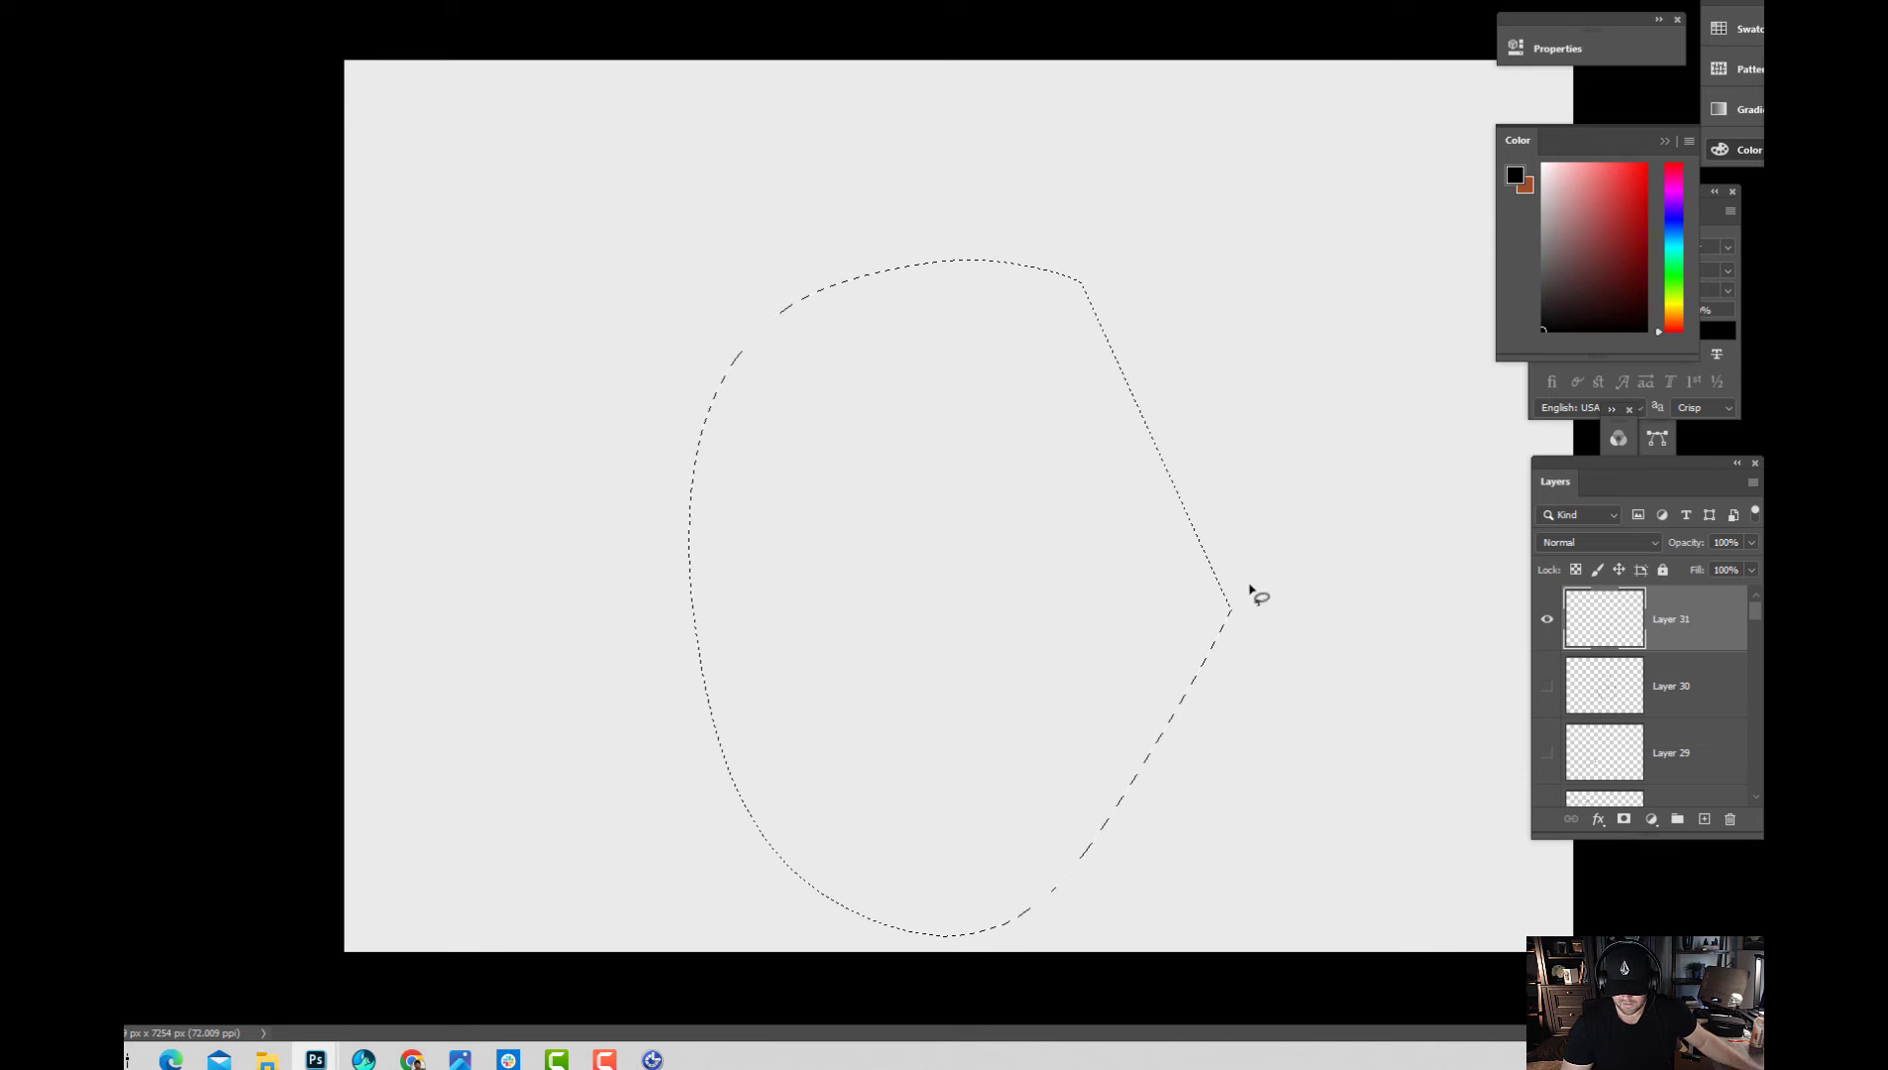
{"action": "key", "text": "ctrl+d"}
{"action": "key", "text": "b"}
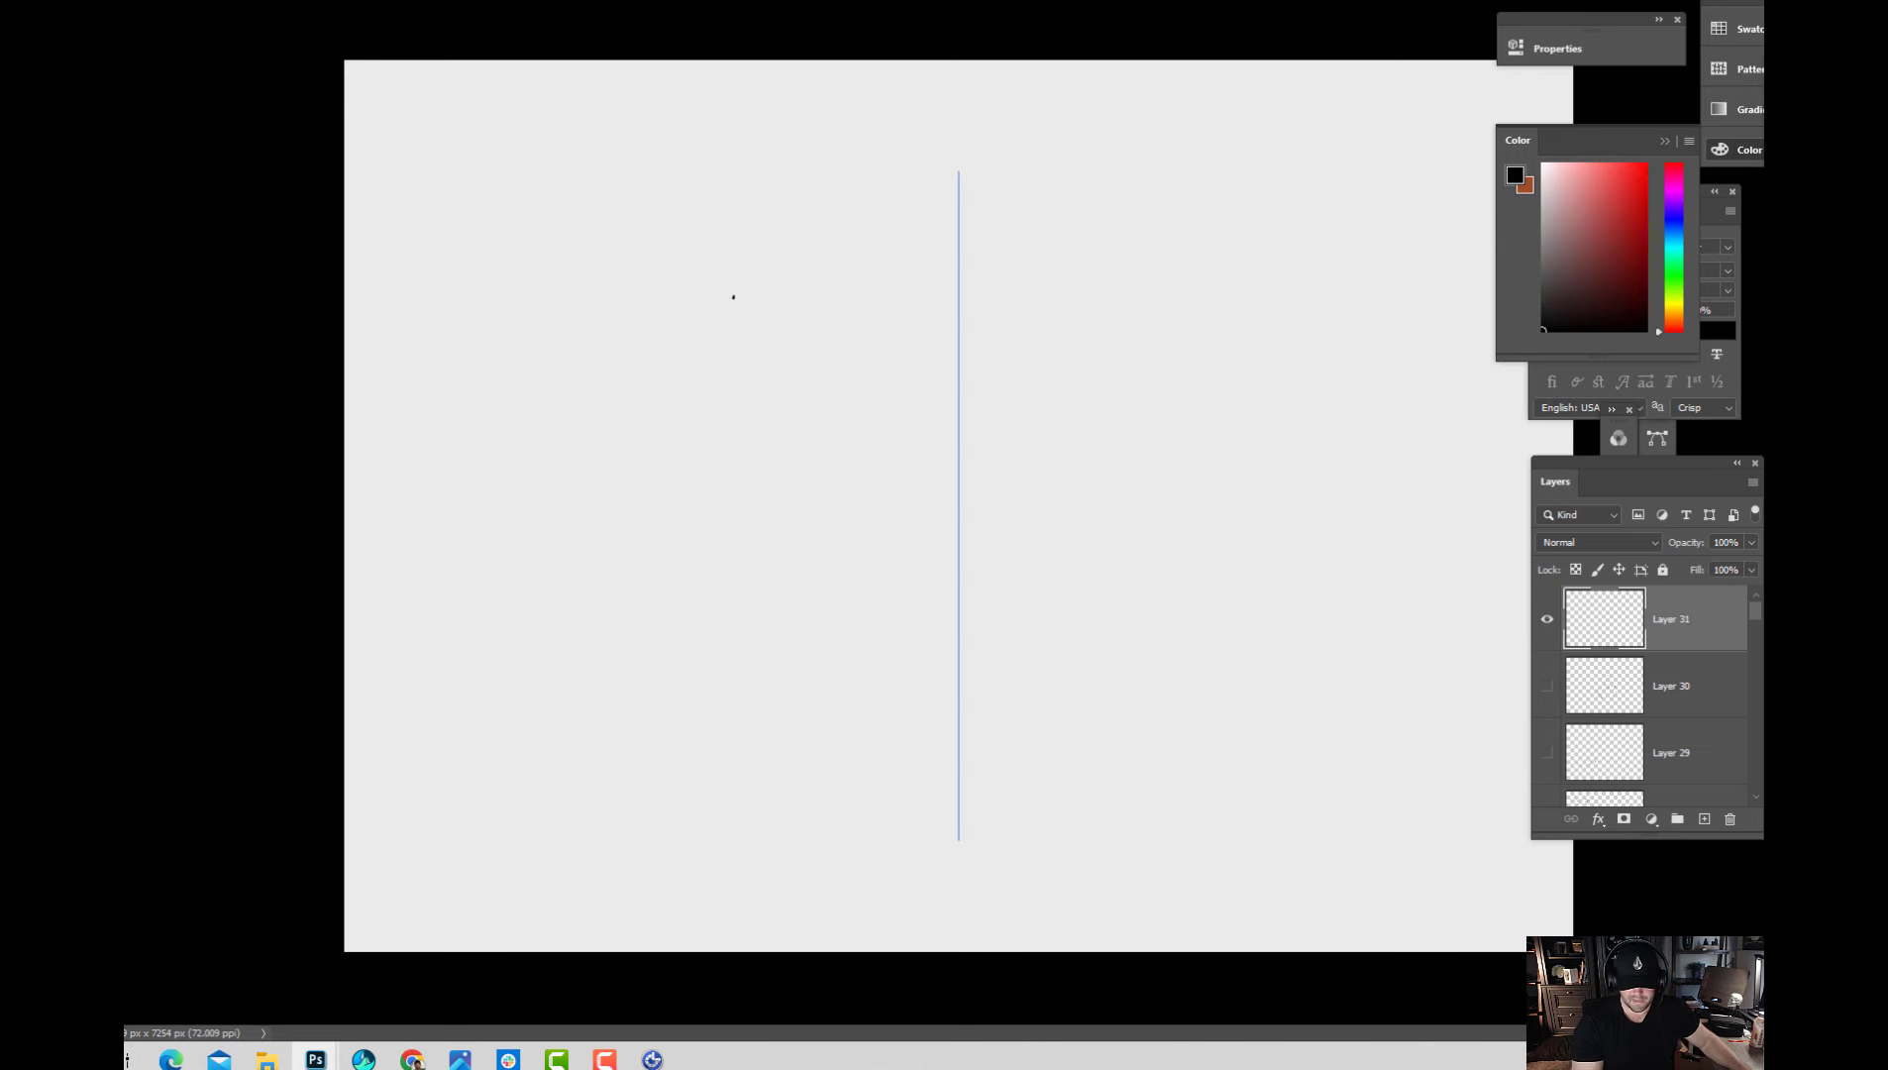
Add a new layer above Layer 31 and save the document.
{"action": "left_click", "coordinate": [1704, 818]}
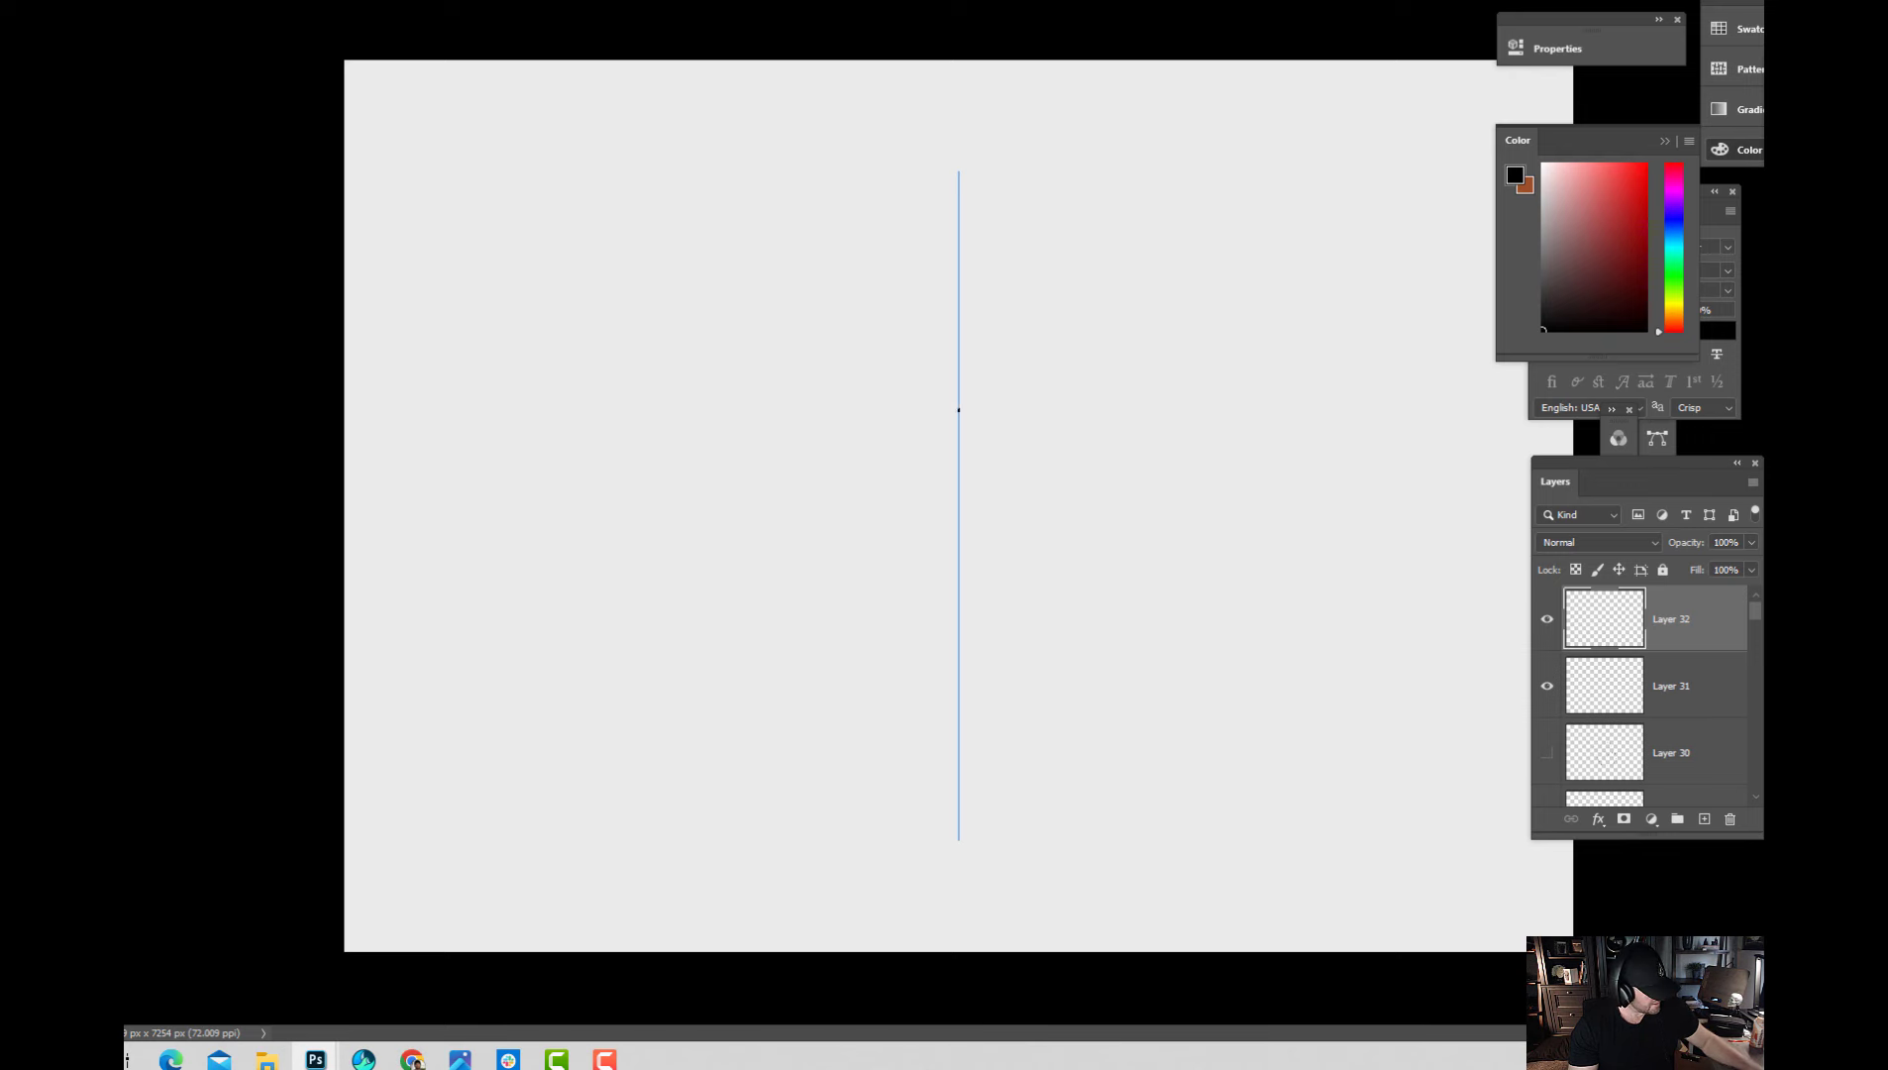
{"action": "key", "text": "ctrl+s"}
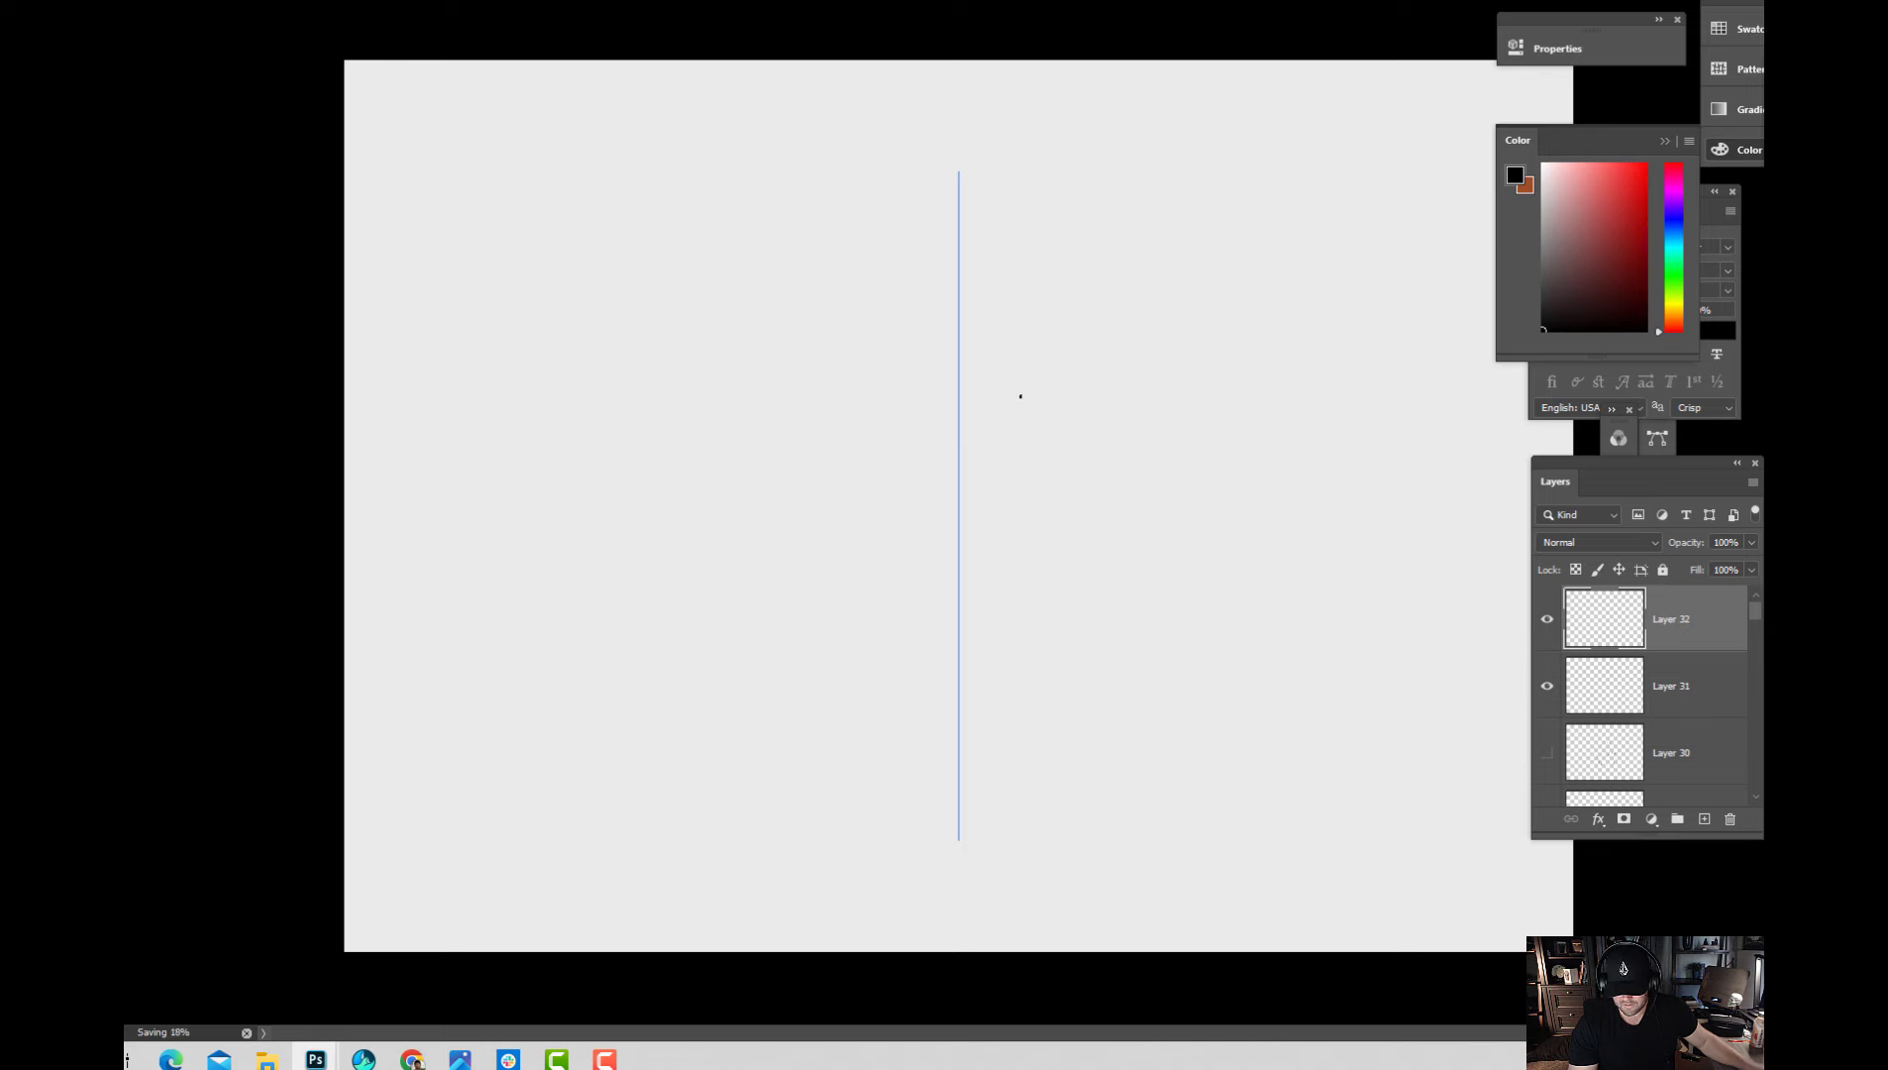
{"action": "key", "text": "ctrl+minus"}
{"action": "key", "text": "ctrl+plus"}
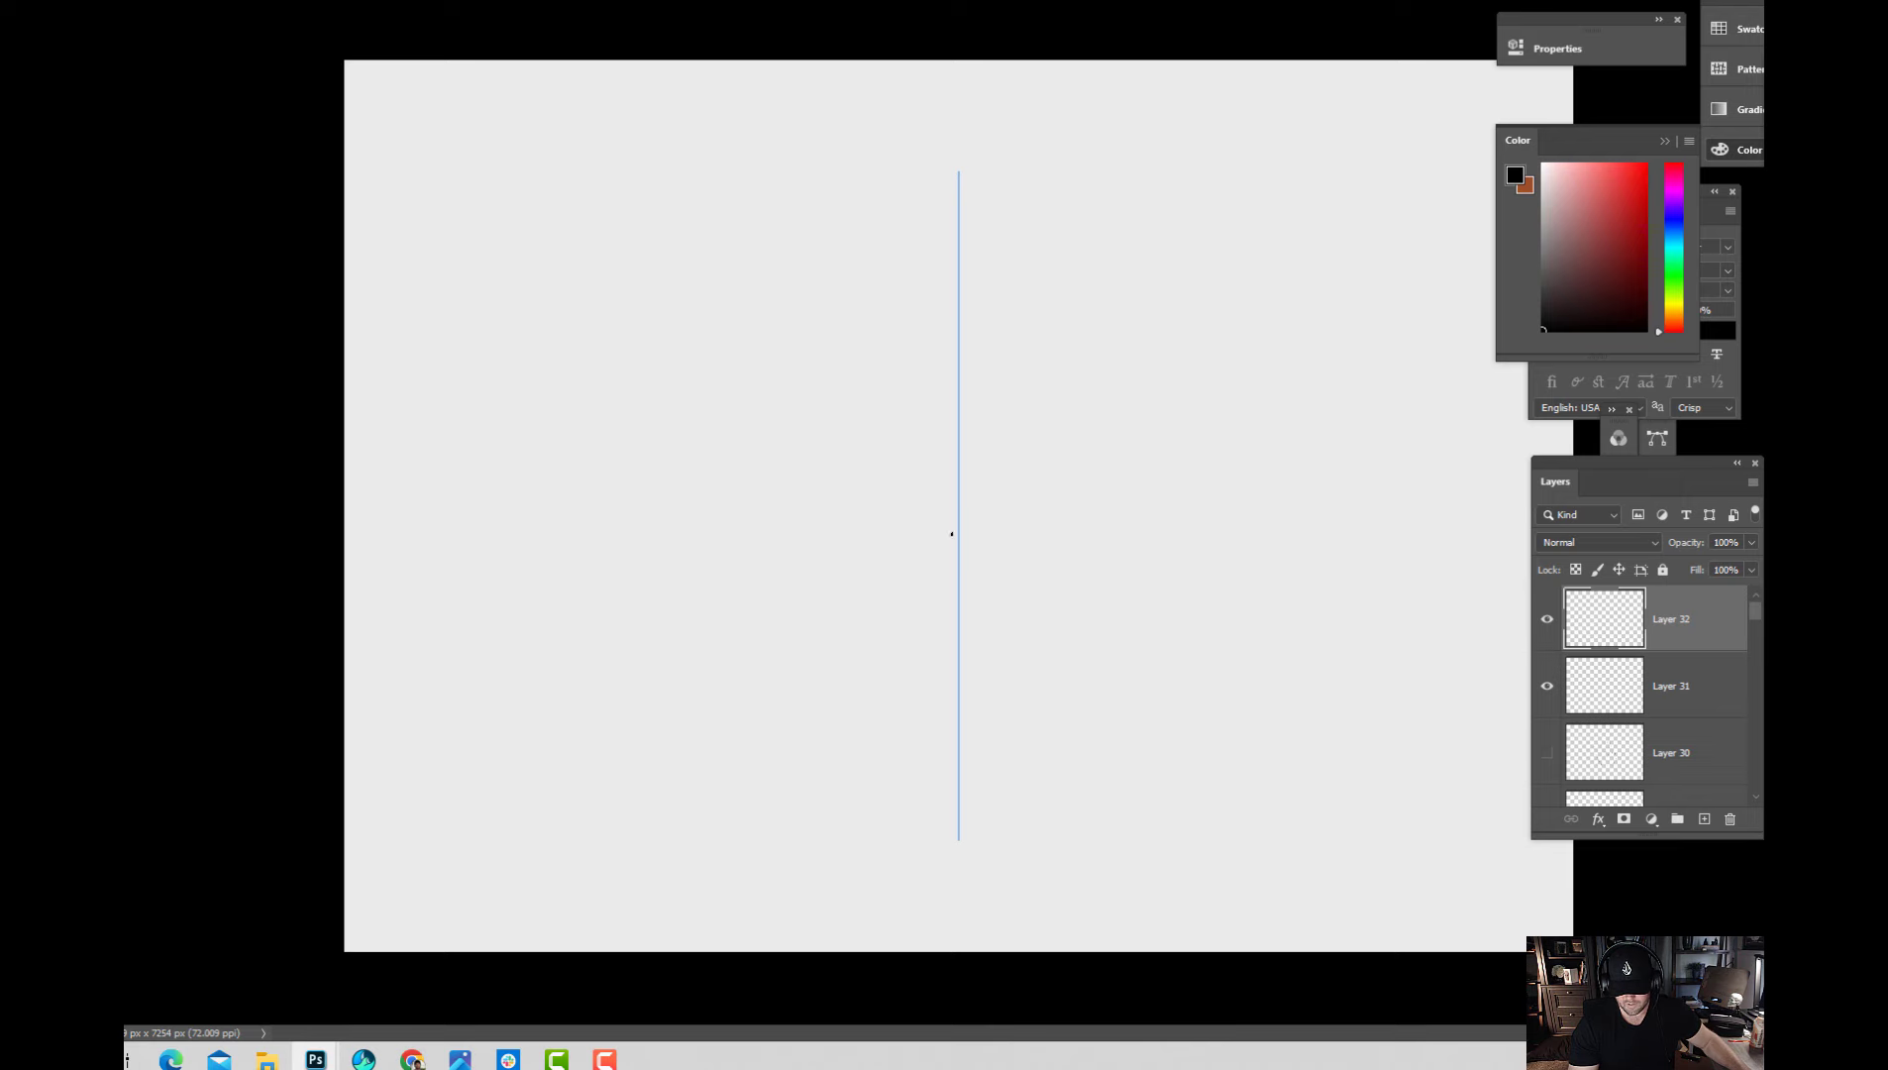
{"action": "key", "text": "ctrl+minus"}
{"action": "key", "text": "ctrl+plus"}
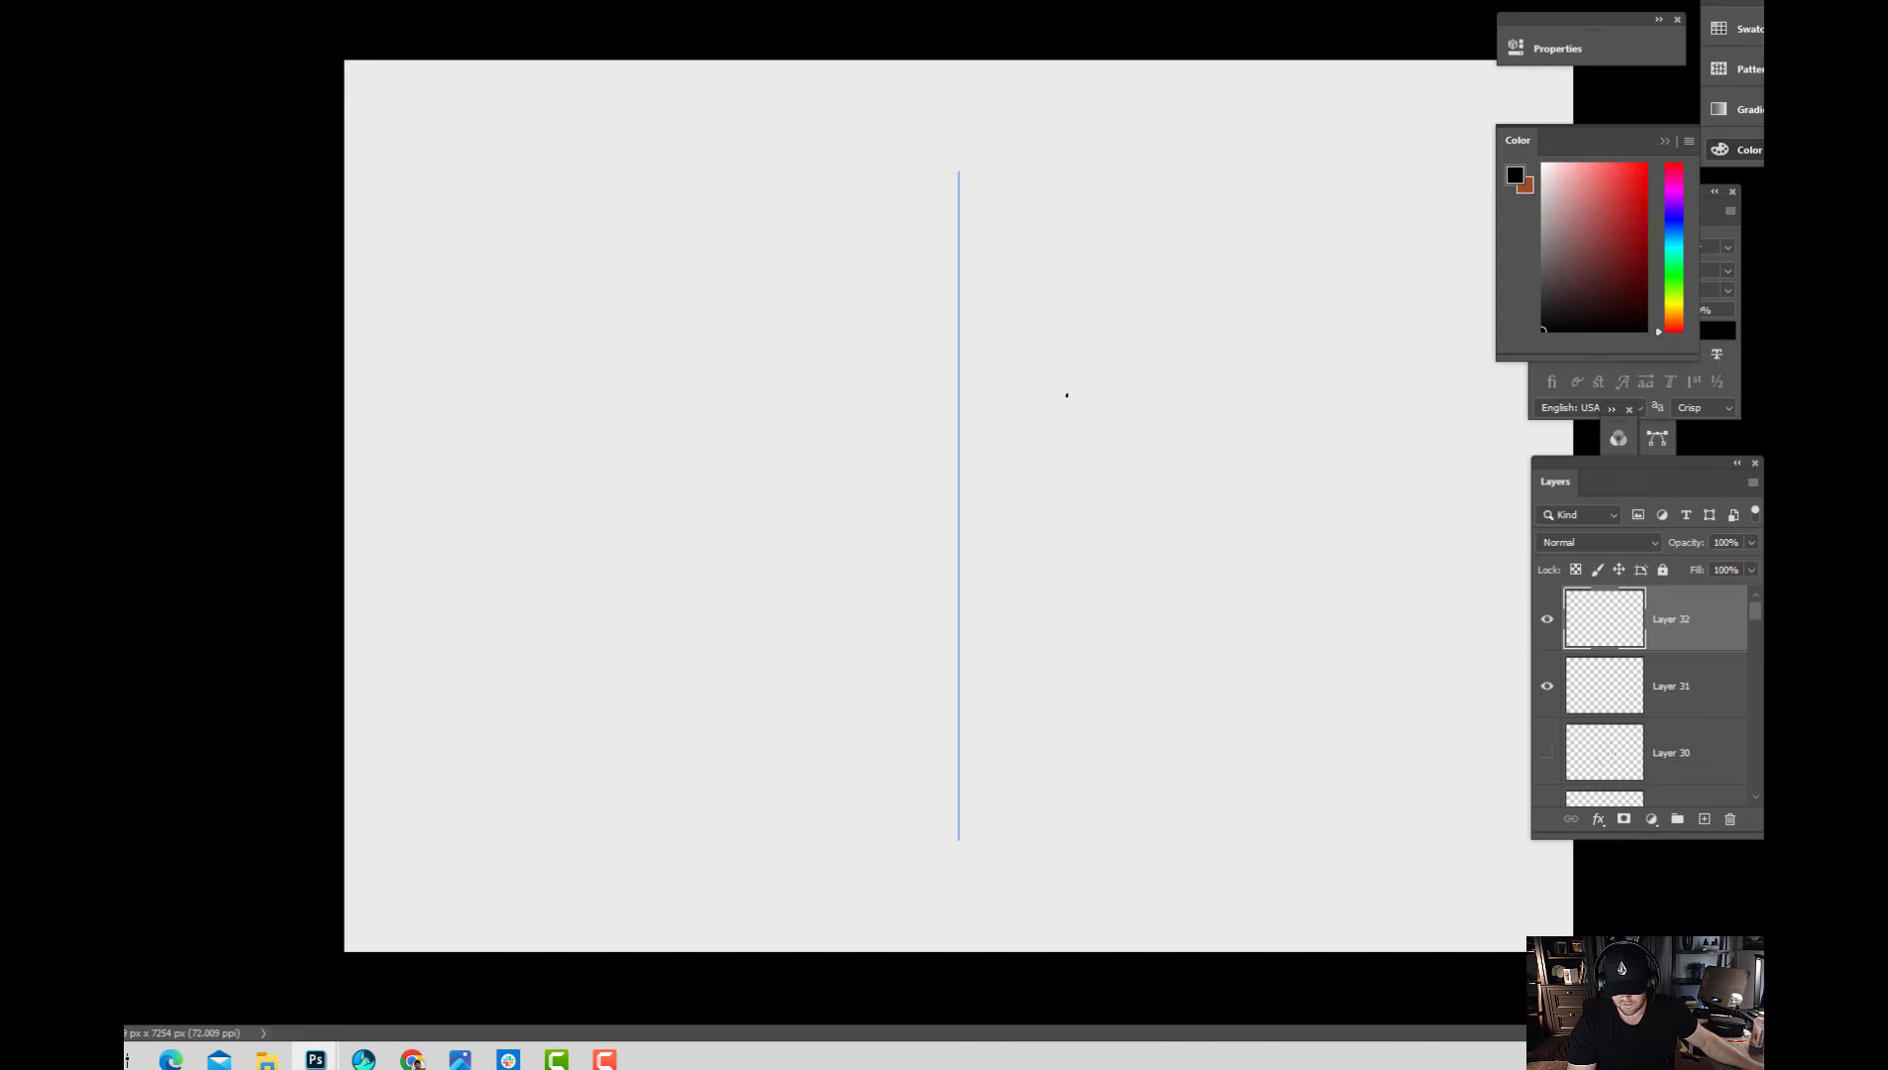
{"action": "key", "text": "ctrl+minus"}
{"action": "key", "text": "ctrl+plus"}
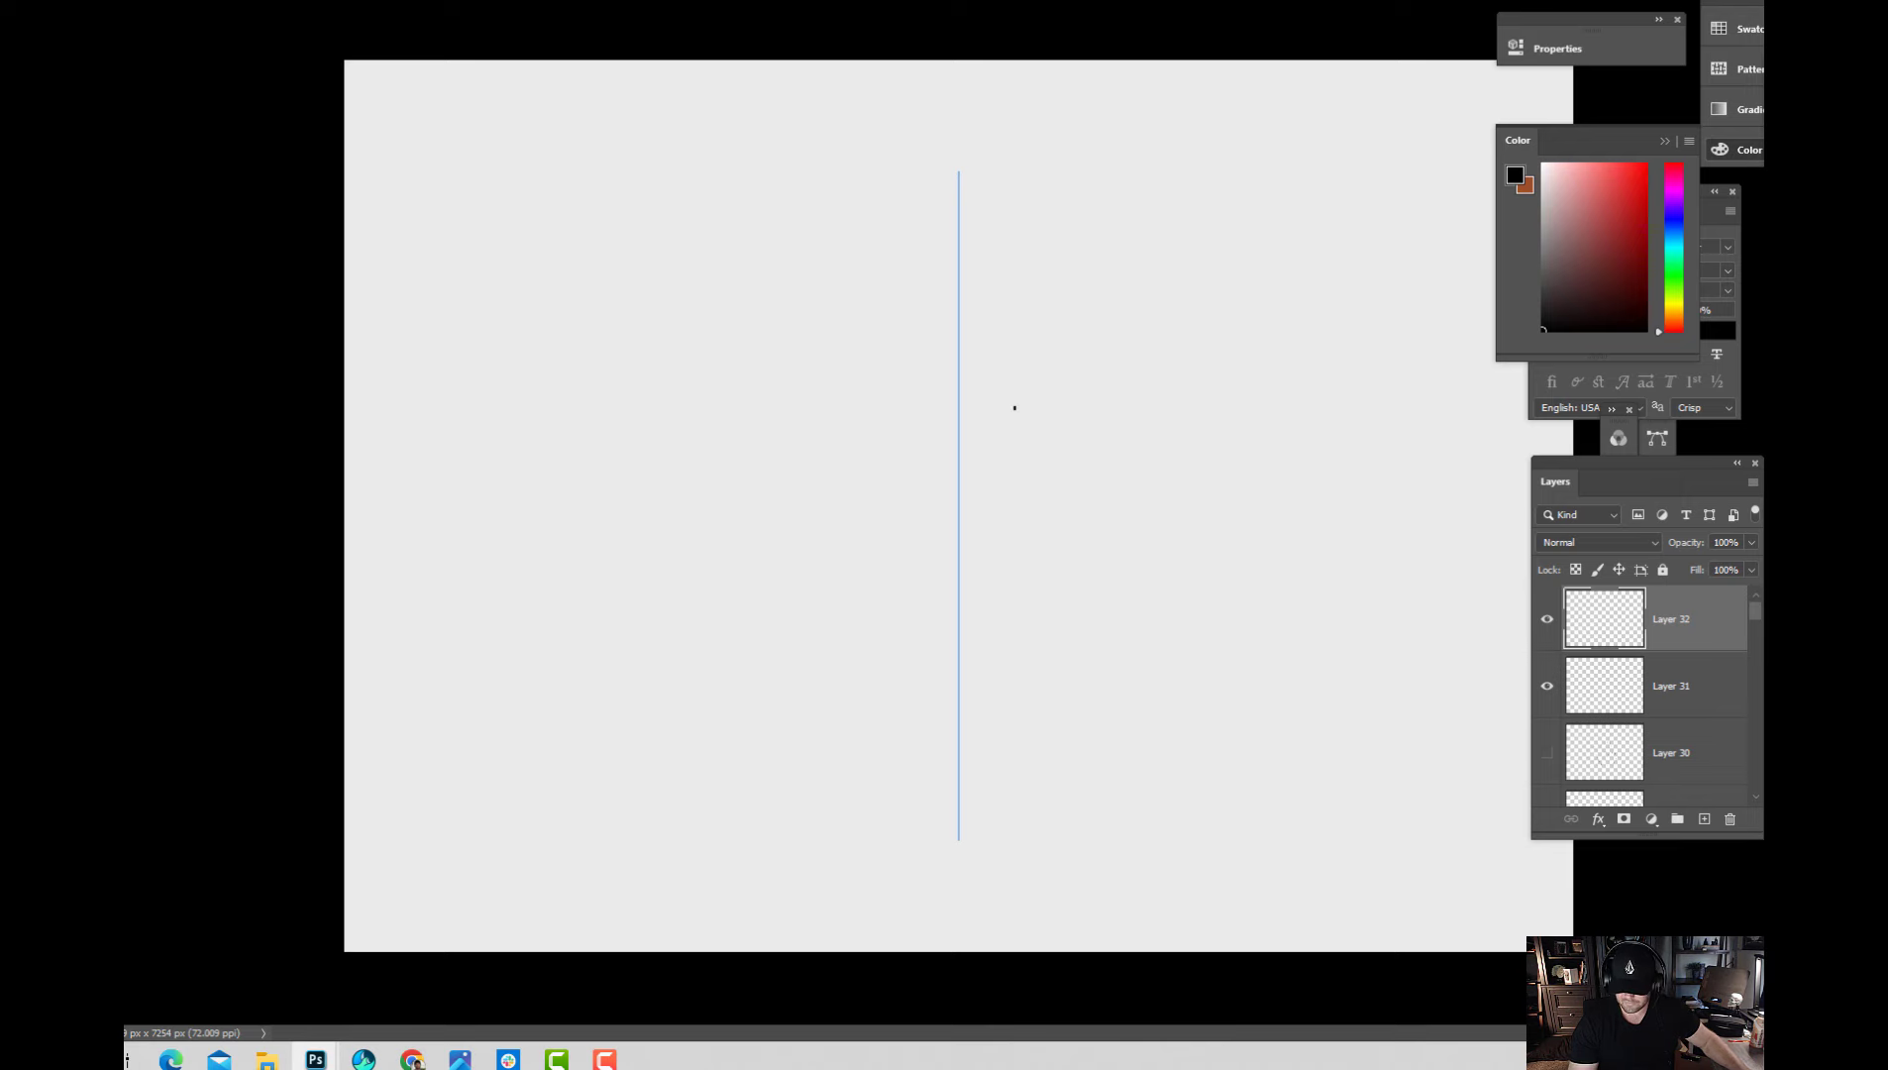
Hide the paint symmetry and sketch three loose overlapping circles: a large central one, a medium one at its upper right and a small one at its lower left.
{"action": "left_click", "coordinate": [956, 4]}
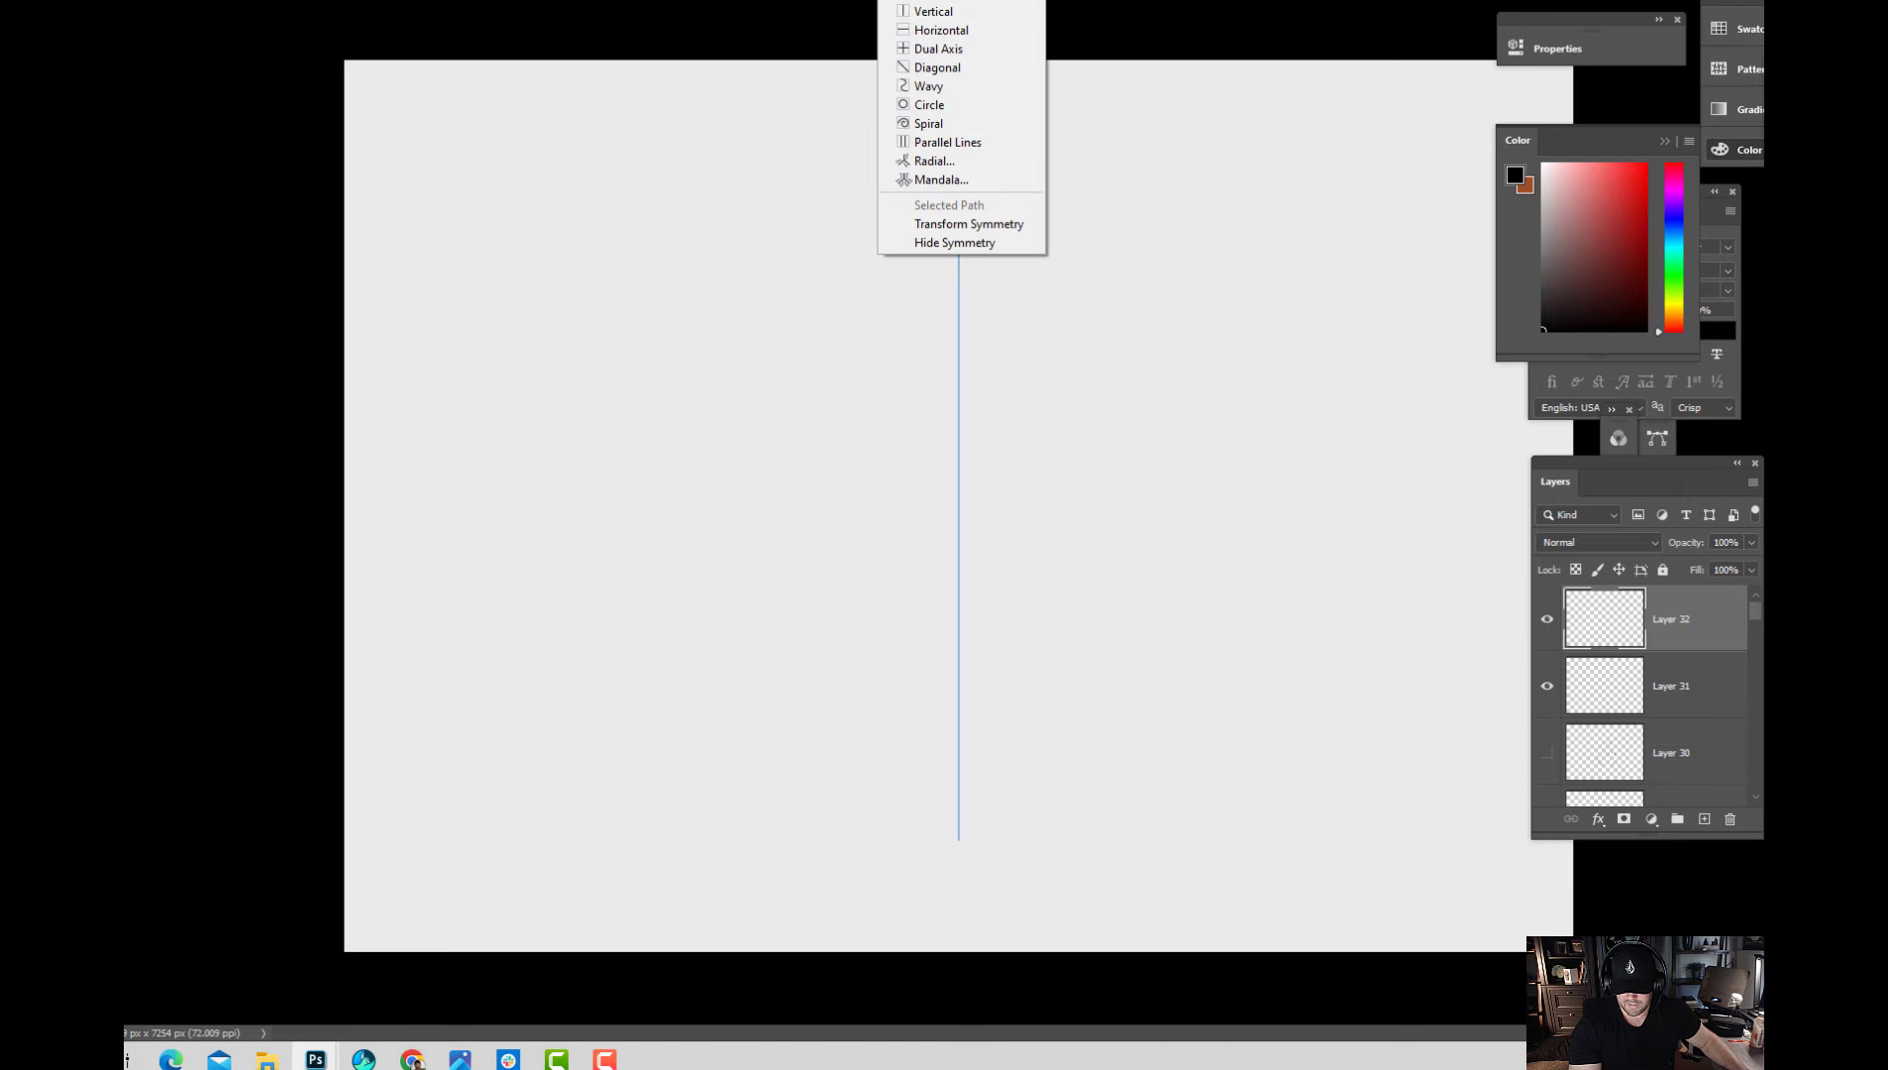
{"action": "left_click", "coordinate": [953, 243]}
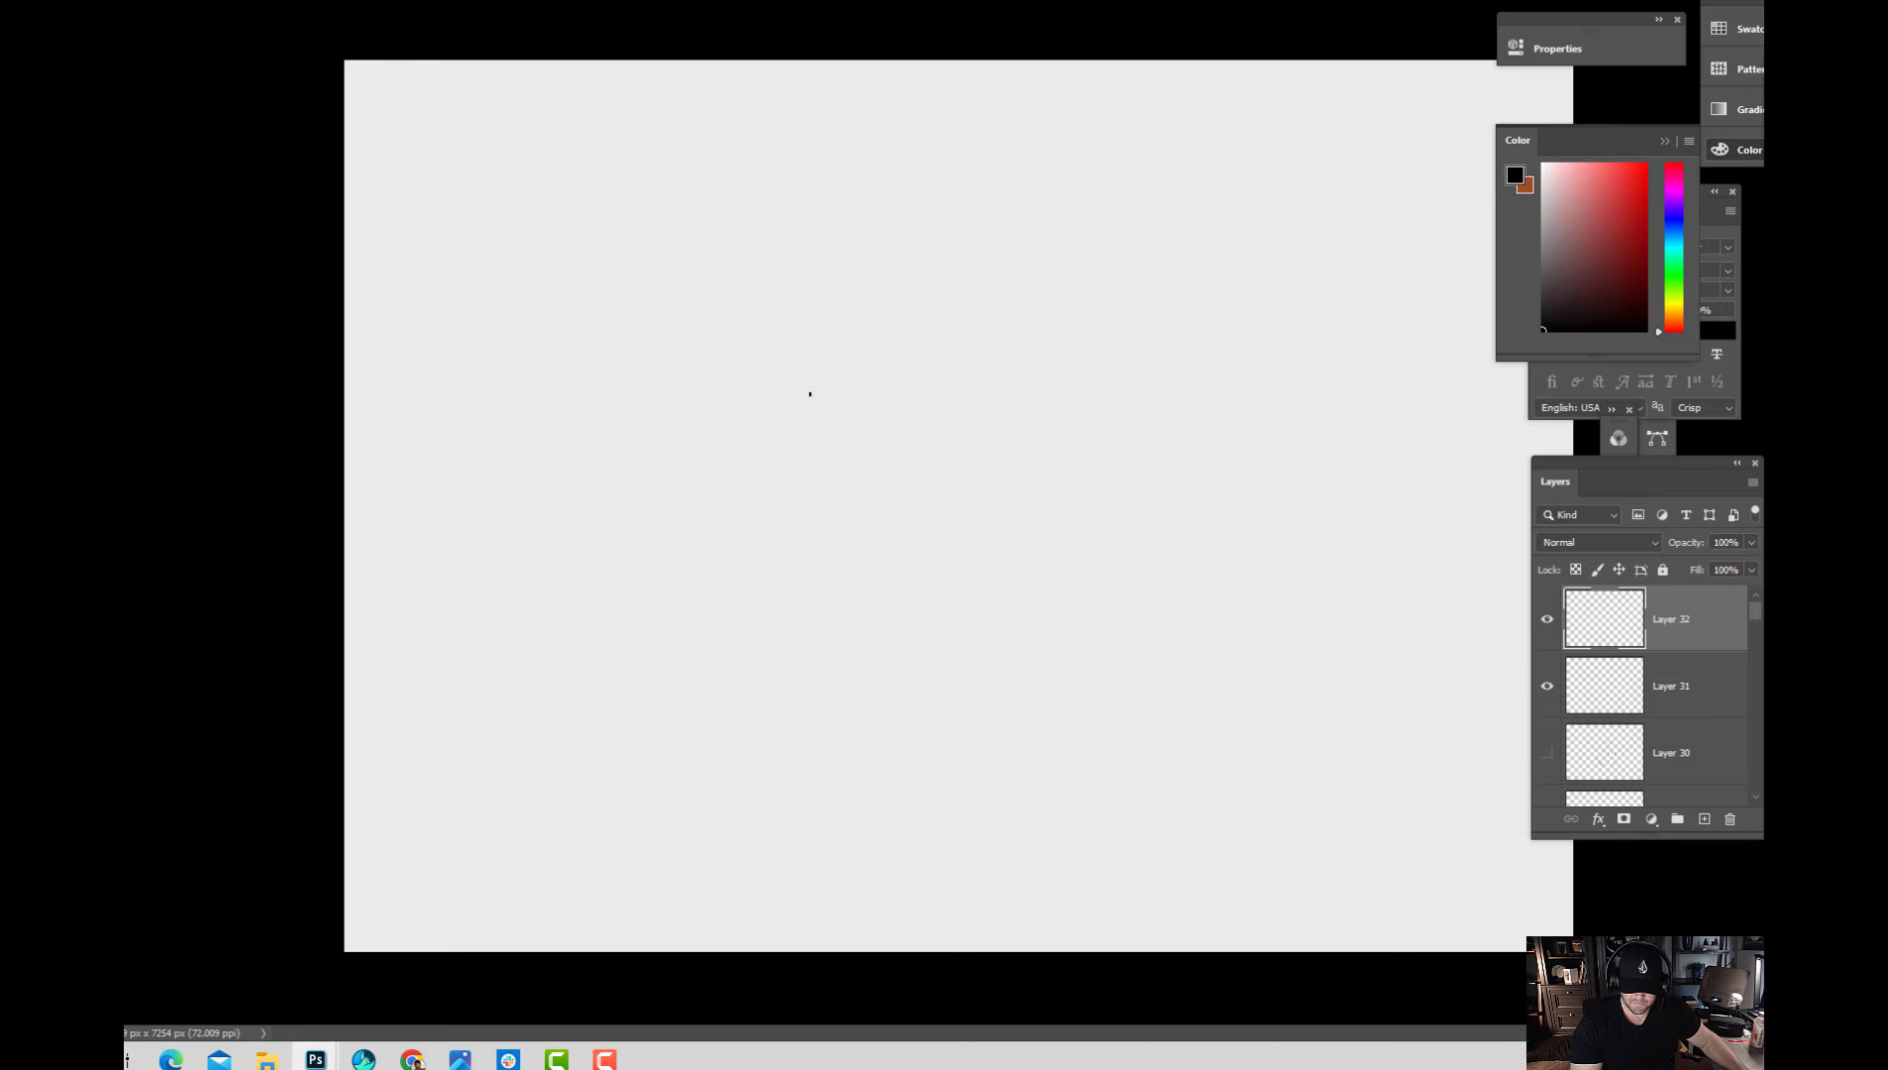
{"action": "mouse_move", "coordinate": [884, 382]}
{"action": "left_mouse_down"}
{"action": "mouse_move", "coordinate": [876, 658]}
{"action": "mouse_move", "coordinate": [896, 350]}
{"action": "mouse_move", "coordinate": [859, 709]}
{"action": "left_mouse_up"}
{"action": "mouse_move", "coordinate": [1013, 314]}
{"action": "left_mouse_down"}
{"action": "mouse_move", "coordinate": [989, 470]}
{"action": "mouse_move", "coordinate": [1094, 337]}
{"action": "mouse_move", "coordinate": [1048, 519]}
{"action": "left_mouse_up"}
{"action": "mouse_move", "coordinate": [837, 609]}
{"action": "left_mouse_down"}
{"action": "mouse_move", "coordinate": [762, 659]}
{"action": "mouse_move", "coordinate": [801, 634]}
{"action": "left_mouse_up"}
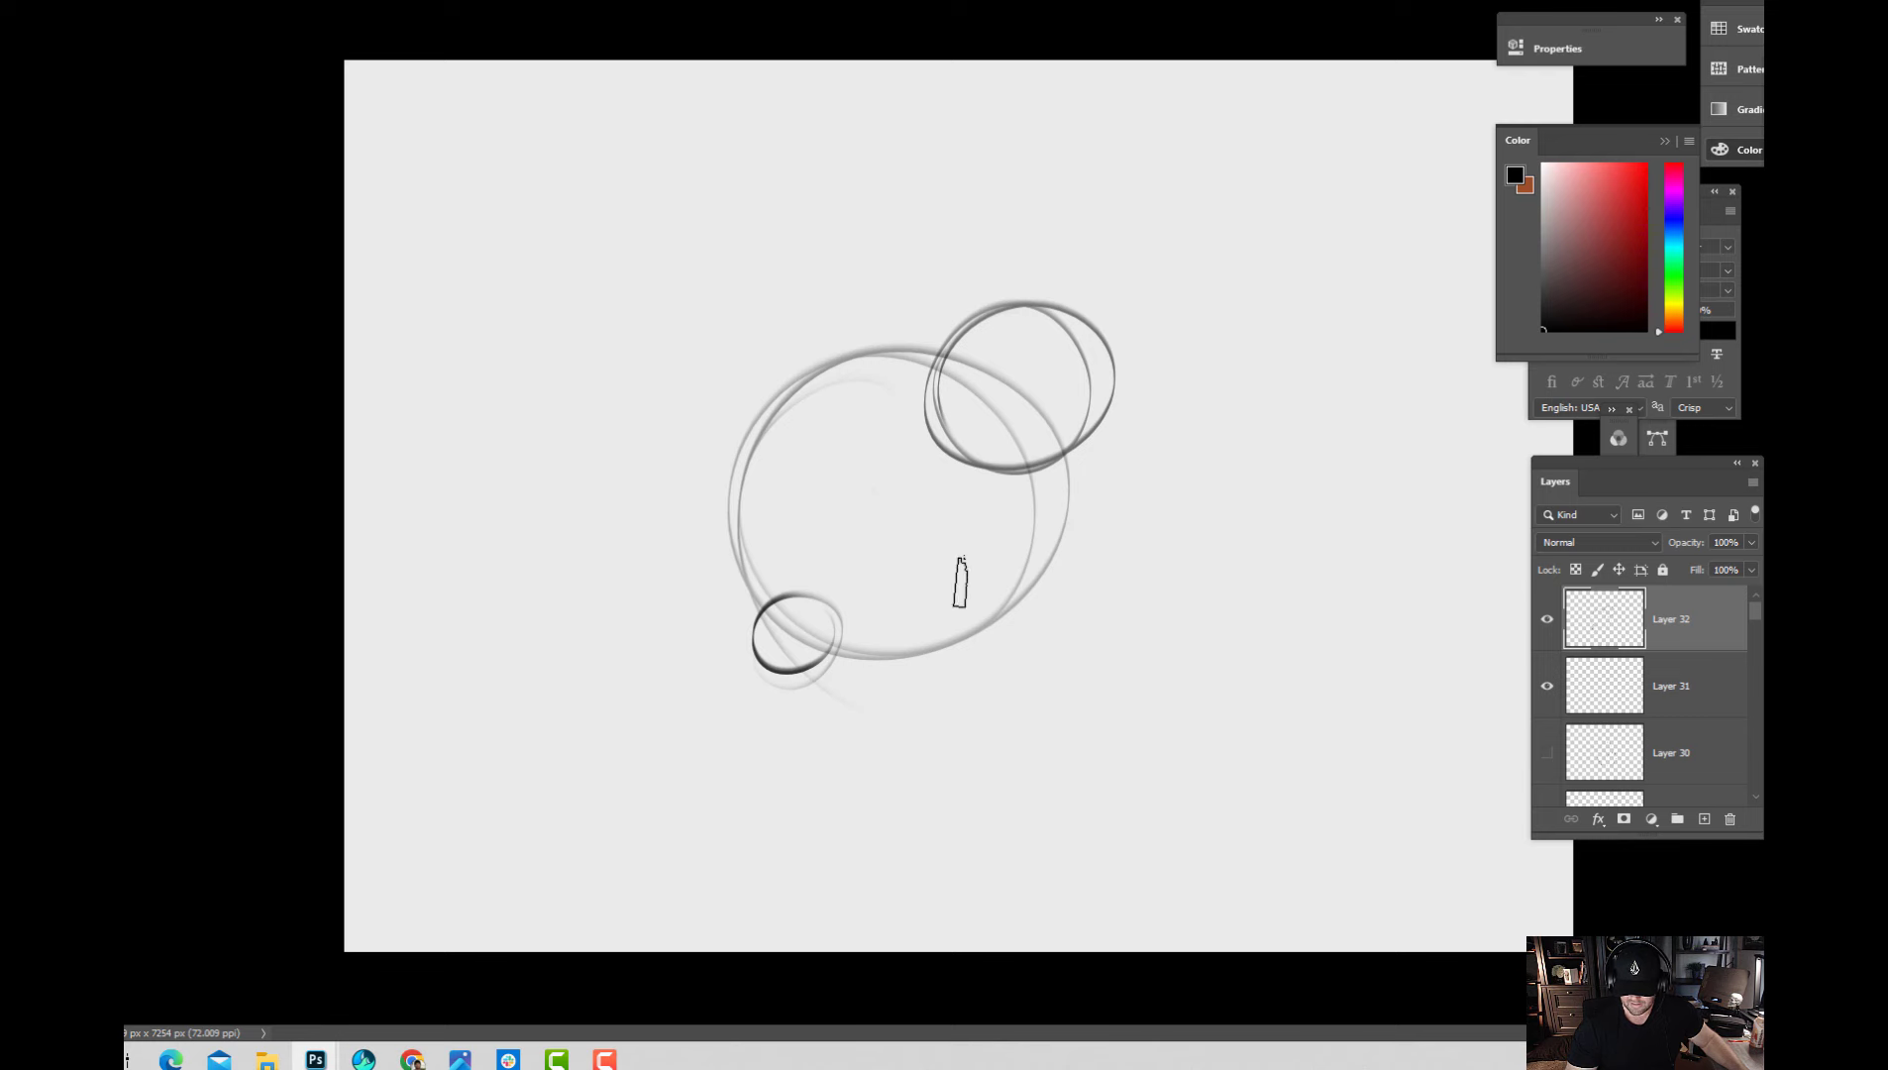
Paint broad dark shading bands over the lower right of the large circle, and sweep long diagonal strokes across the circles.
{"action": "mouse_move", "coordinate": [894, 604]}
{"action": "left_mouse_down"}
{"action": "mouse_move", "coordinate": [1347, 540]}
{"action": "mouse_move", "coordinate": [808, 693]}
{"action": "mouse_move", "coordinate": [1377, 644]}
{"action": "left_mouse_up"}
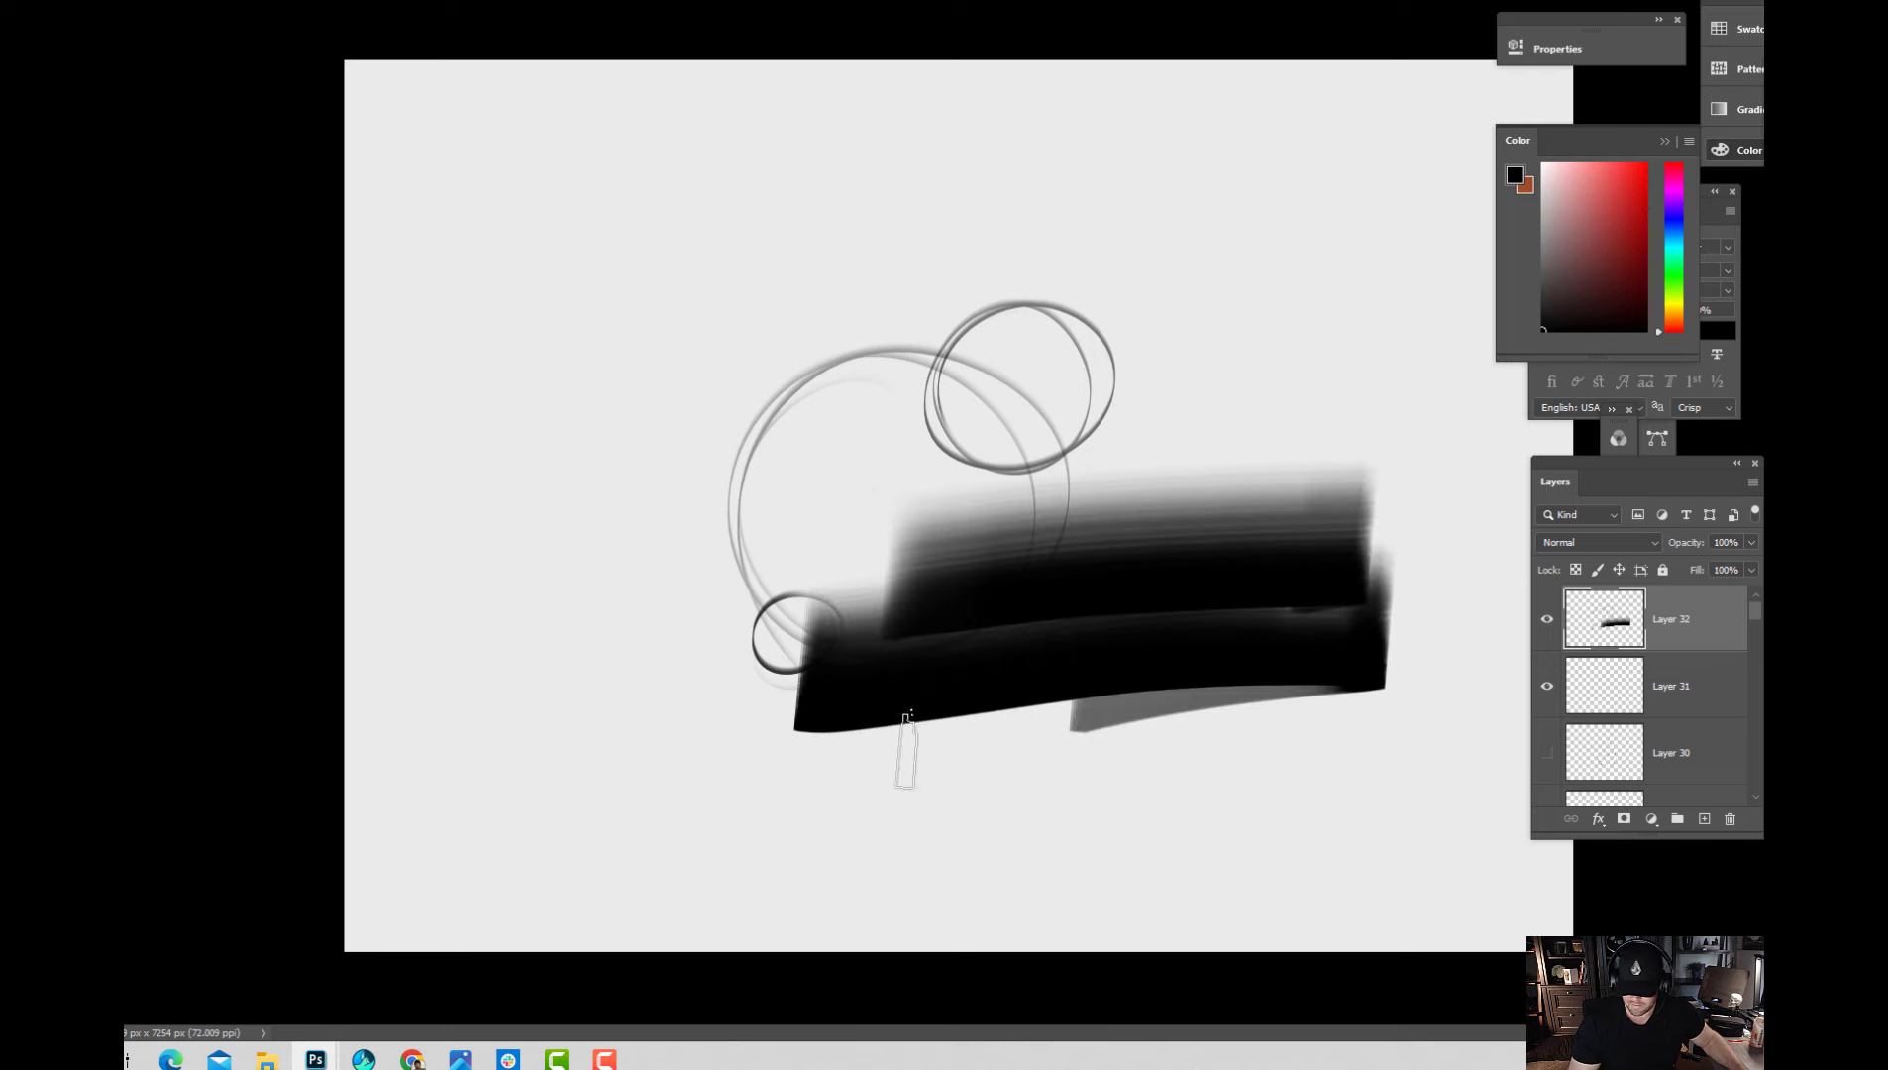
{"action": "left_click_drag", "start_coordinate": [737, 822], "coordinate": [1357, 750]}
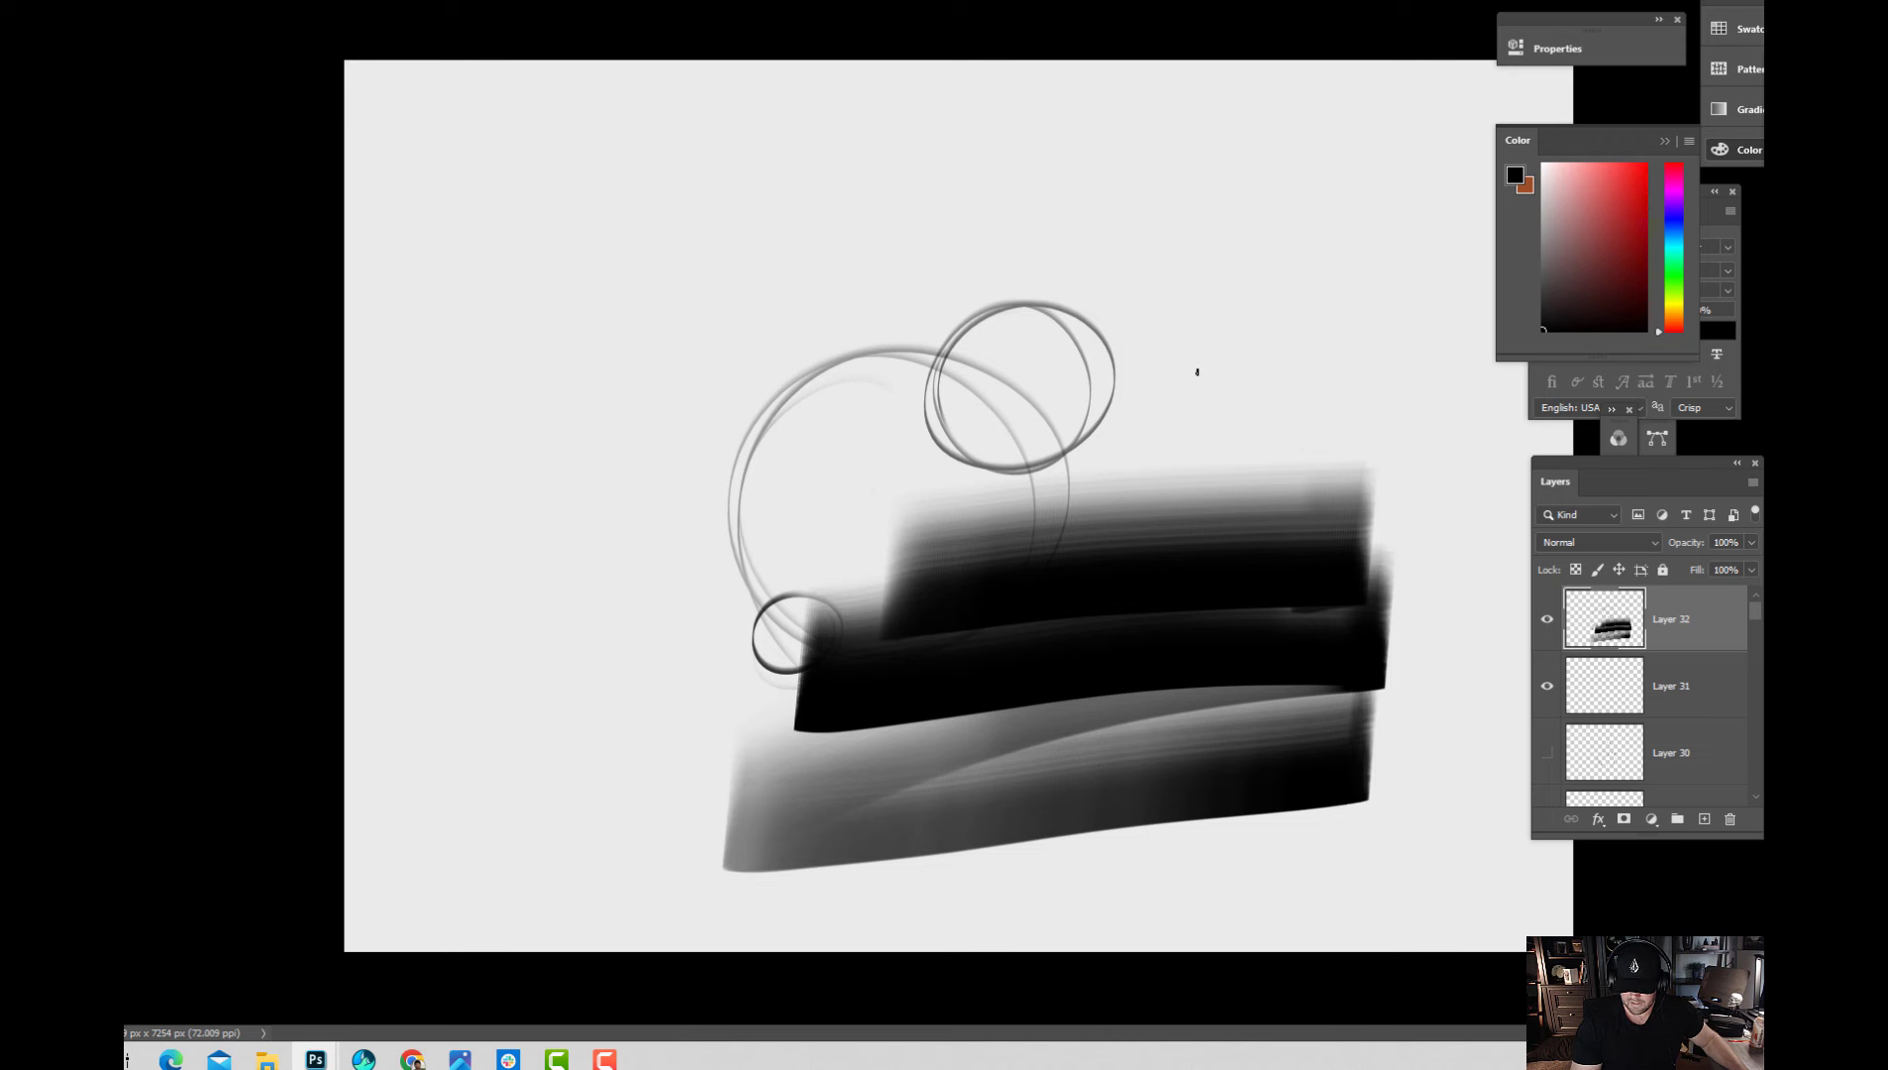
{"action": "mouse_move", "coordinate": [1240, 338]}
{"action": "left_mouse_down"}
{"action": "mouse_move", "coordinate": [971, 379]}
{"action": "mouse_move", "coordinate": [653, 464]}
{"action": "left_mouse_up"}
{"action": "mouse_move", "coordinate": [1224, 367]}
{"action": "left_mouse_down"}
{"action": "mouse_move", "coordinate": [861, 443]}
{"action": "mouse_move", "coordinate": [599, 532]}
{"action": "mouse_move", "coordinate": [522, 707]}
{"action": "left_mouse_up"}
{"action": "mouse_move", "coordinate": [1198, 297]}
{"action": "left_mouse_down"}
{"action": "mouse_move", "coordinate": [546, 413]}
{"action": "mouse_move", "coordinate": [1050, 309]}
{"action": "mouse_move", "coordinate": [1191, 318]}
{"action": "left_mouse_up"}
Draw loose overlapping ellipses at the upper right of the canvas and large sweeping curves around the diagonal strokes on the left.
{"action": "mouse_move", "coordinate": [703, 281]}
{"action": "left_mouse_down"}
{"action": "mouse_move", "coordinate": [972, 220]}
{"action": "mouse_move", "coordinate": [1228, 400]}
{"action": "left_mouse_up"}
{"action": "mouse_move", "coordinate": [1030, 124]}
{"action": "left_mouse_down"}
{"action": "mouse_move", "coordinate": [1298, 198]}
{"action": "mouse_move", "coordinate": [1089, 178]}
{"action": "mouse_move", "coordinate": [1426, 217]}
{"action": "mouse_move", "coordinate": [1210, 342]}
{"action": "mouse_move", "coordinate": [1406, 371]}
{"action": "left_mouse_up"}
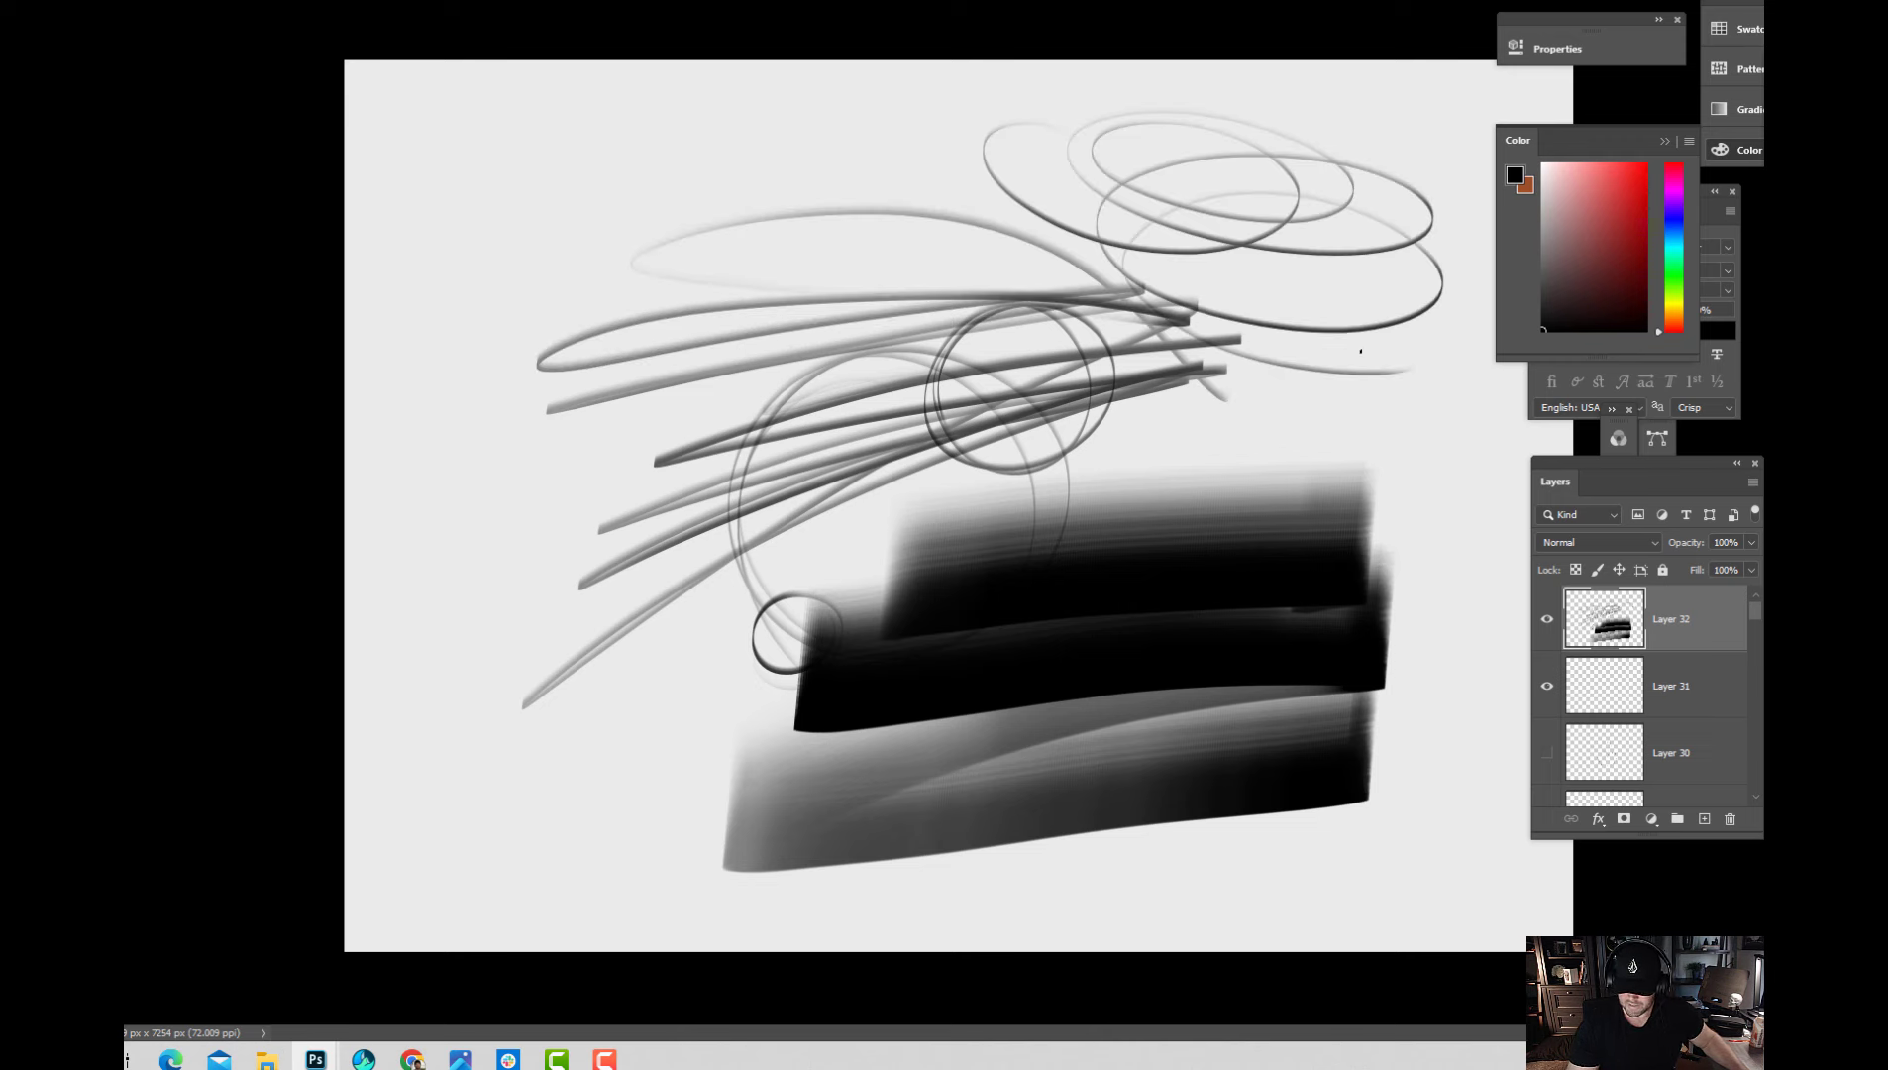
{"action": "mouse_move", "coordinate": [570, 461]}
{"action": "left_mouse_down"}
{"action": "mouse_move", "coordinate": [991, 396]}
{"action": "mouse_move", "coordinate": [693, 550]}
{"action": "left_mouse_up"}
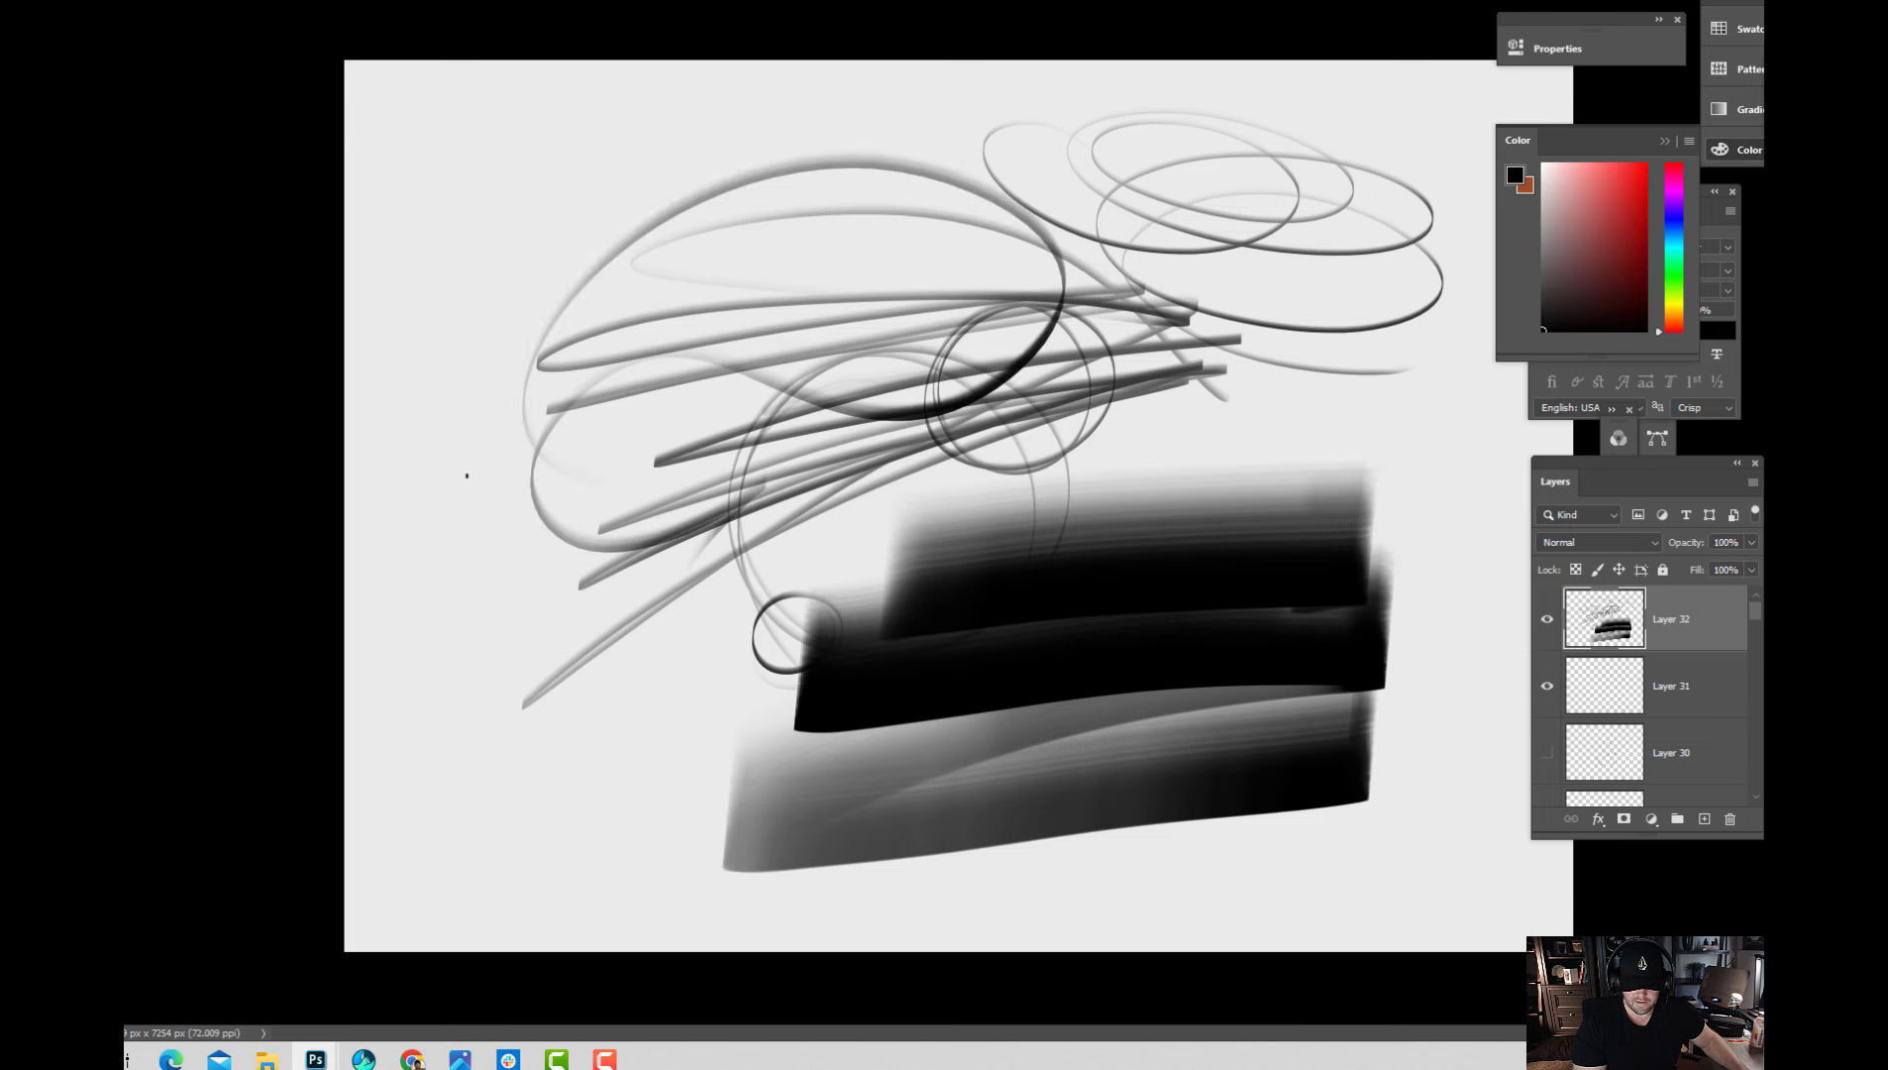
{"action": "left_click_drag", "start_coordinate": [555, 381], "coordinate": [594, 673]}
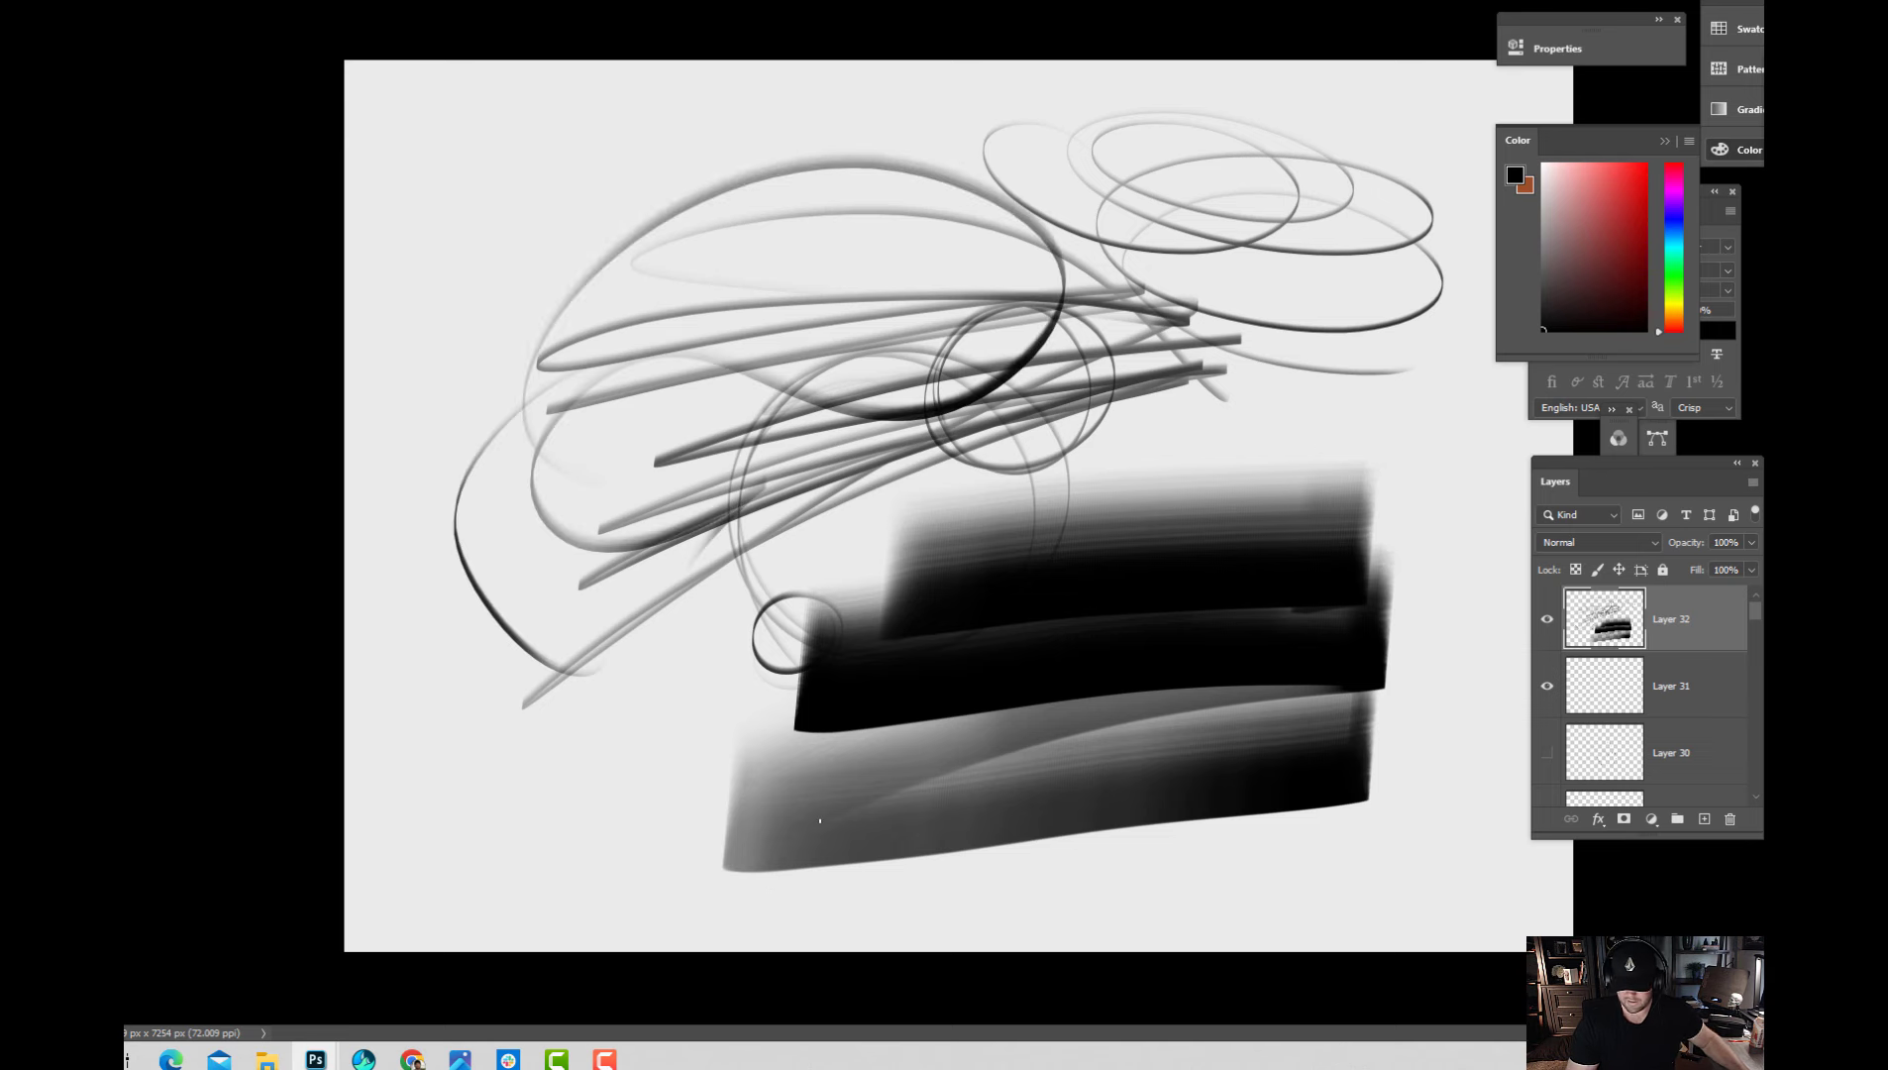
Hide the scribbled Layer 32 and add a new empty layer above it.
{"action": "left_click", "coordinate": [1546, 619]}
{"action": "left_click", "coordinate": [1703, 818]}
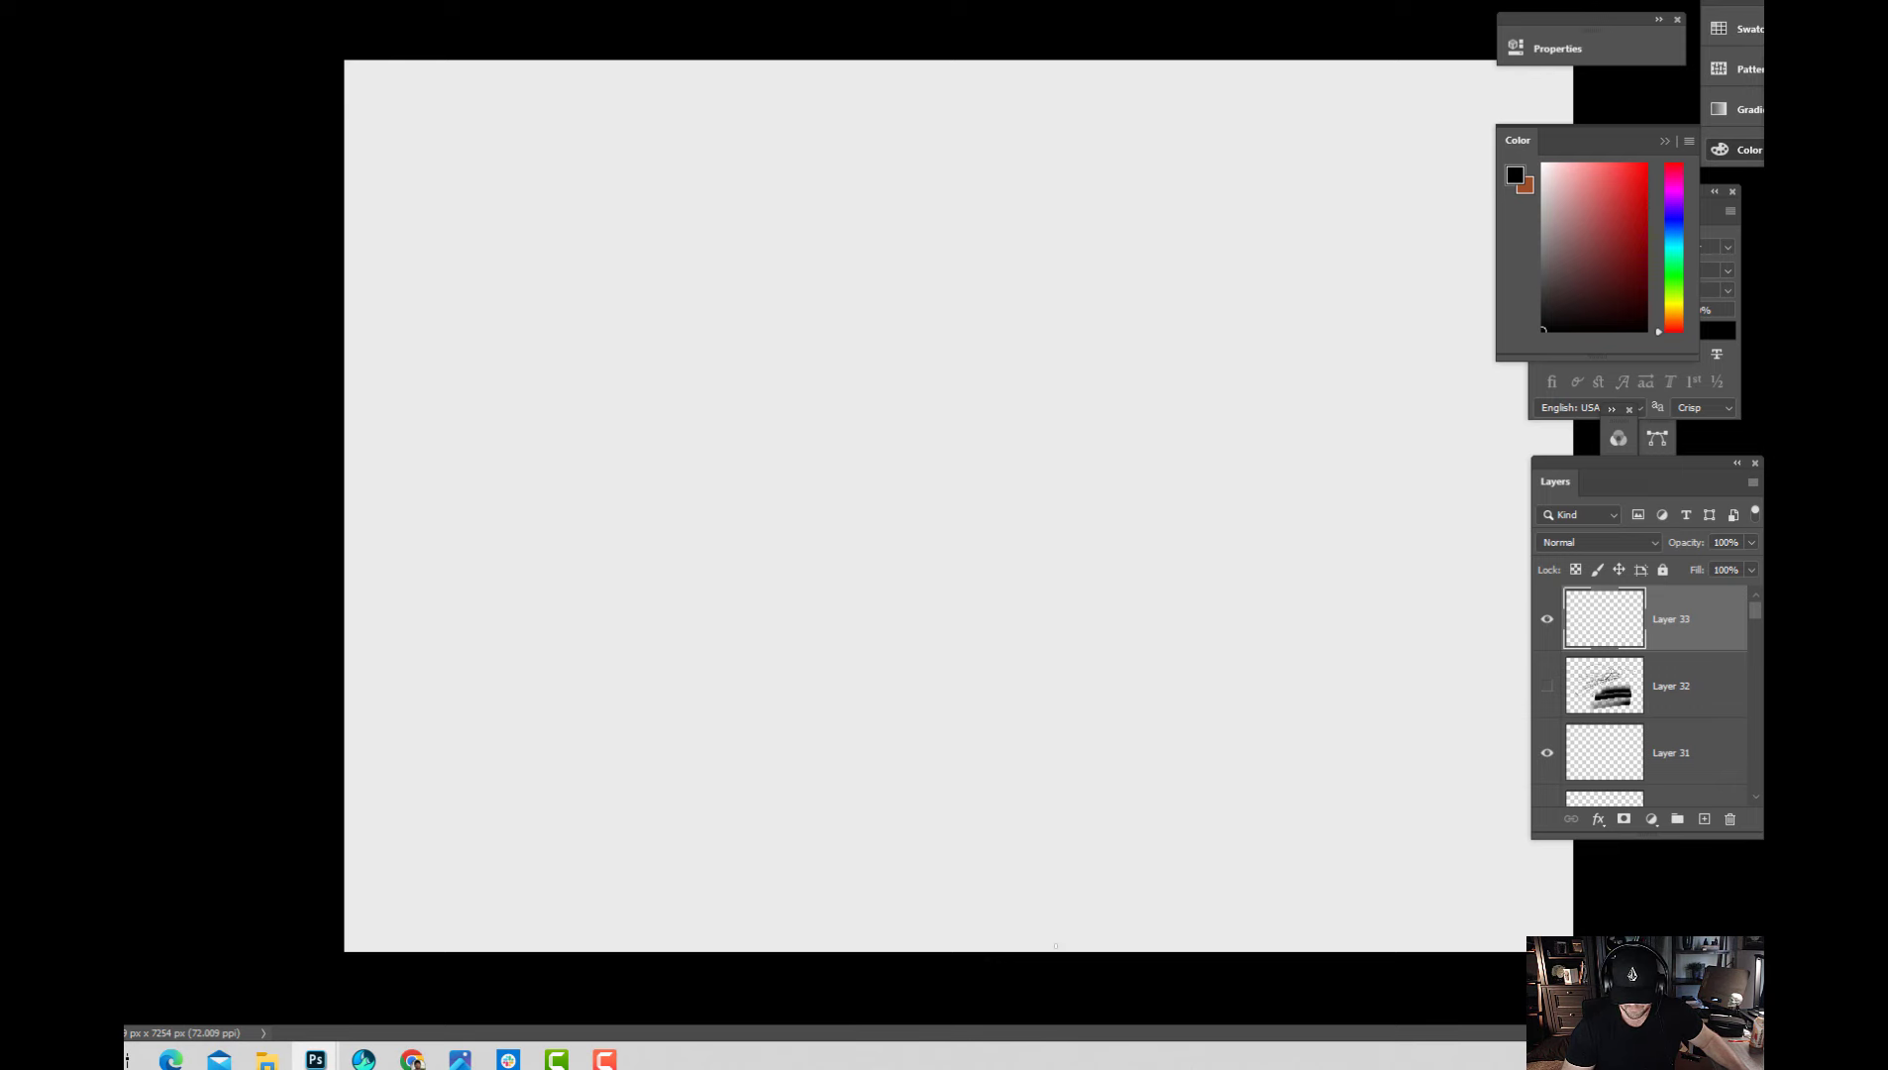
{"action": "key", "text": "ctrl+minus"}
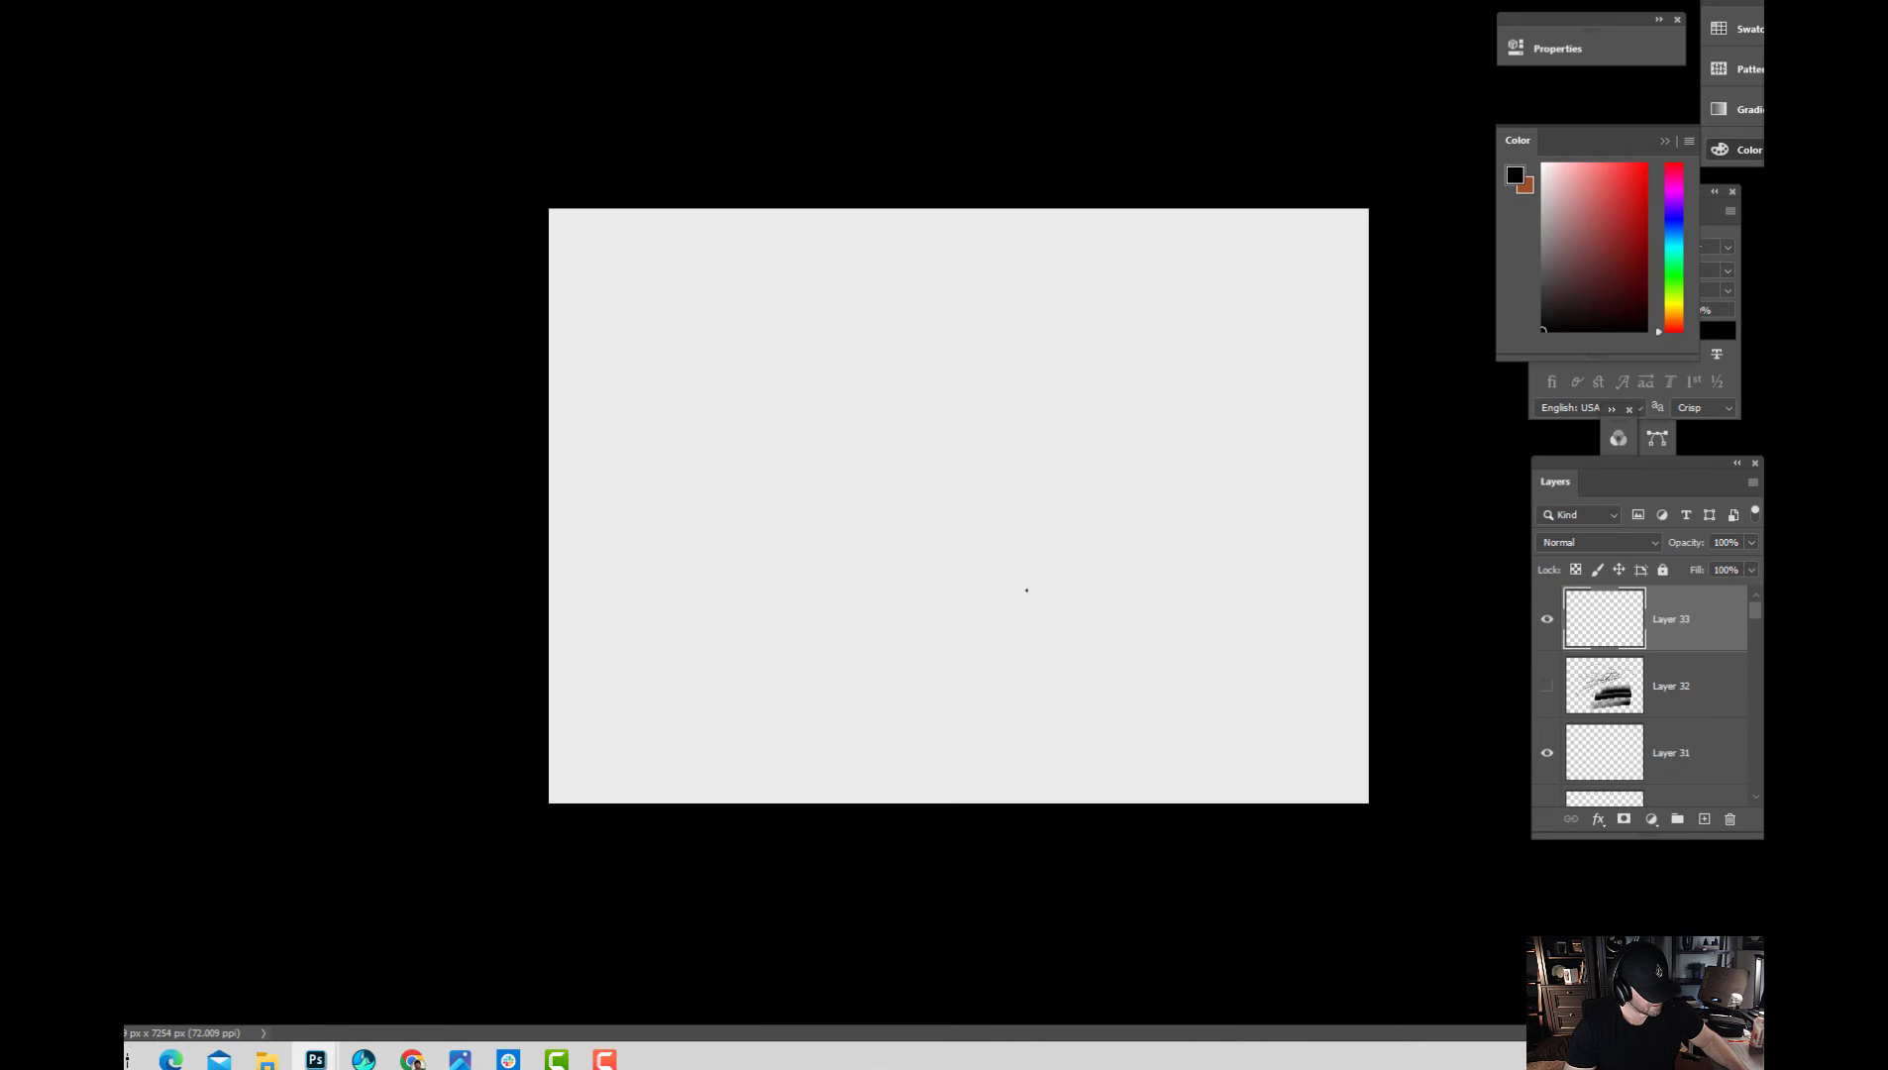
{"action": "key", "text": "ctrl+plus"}
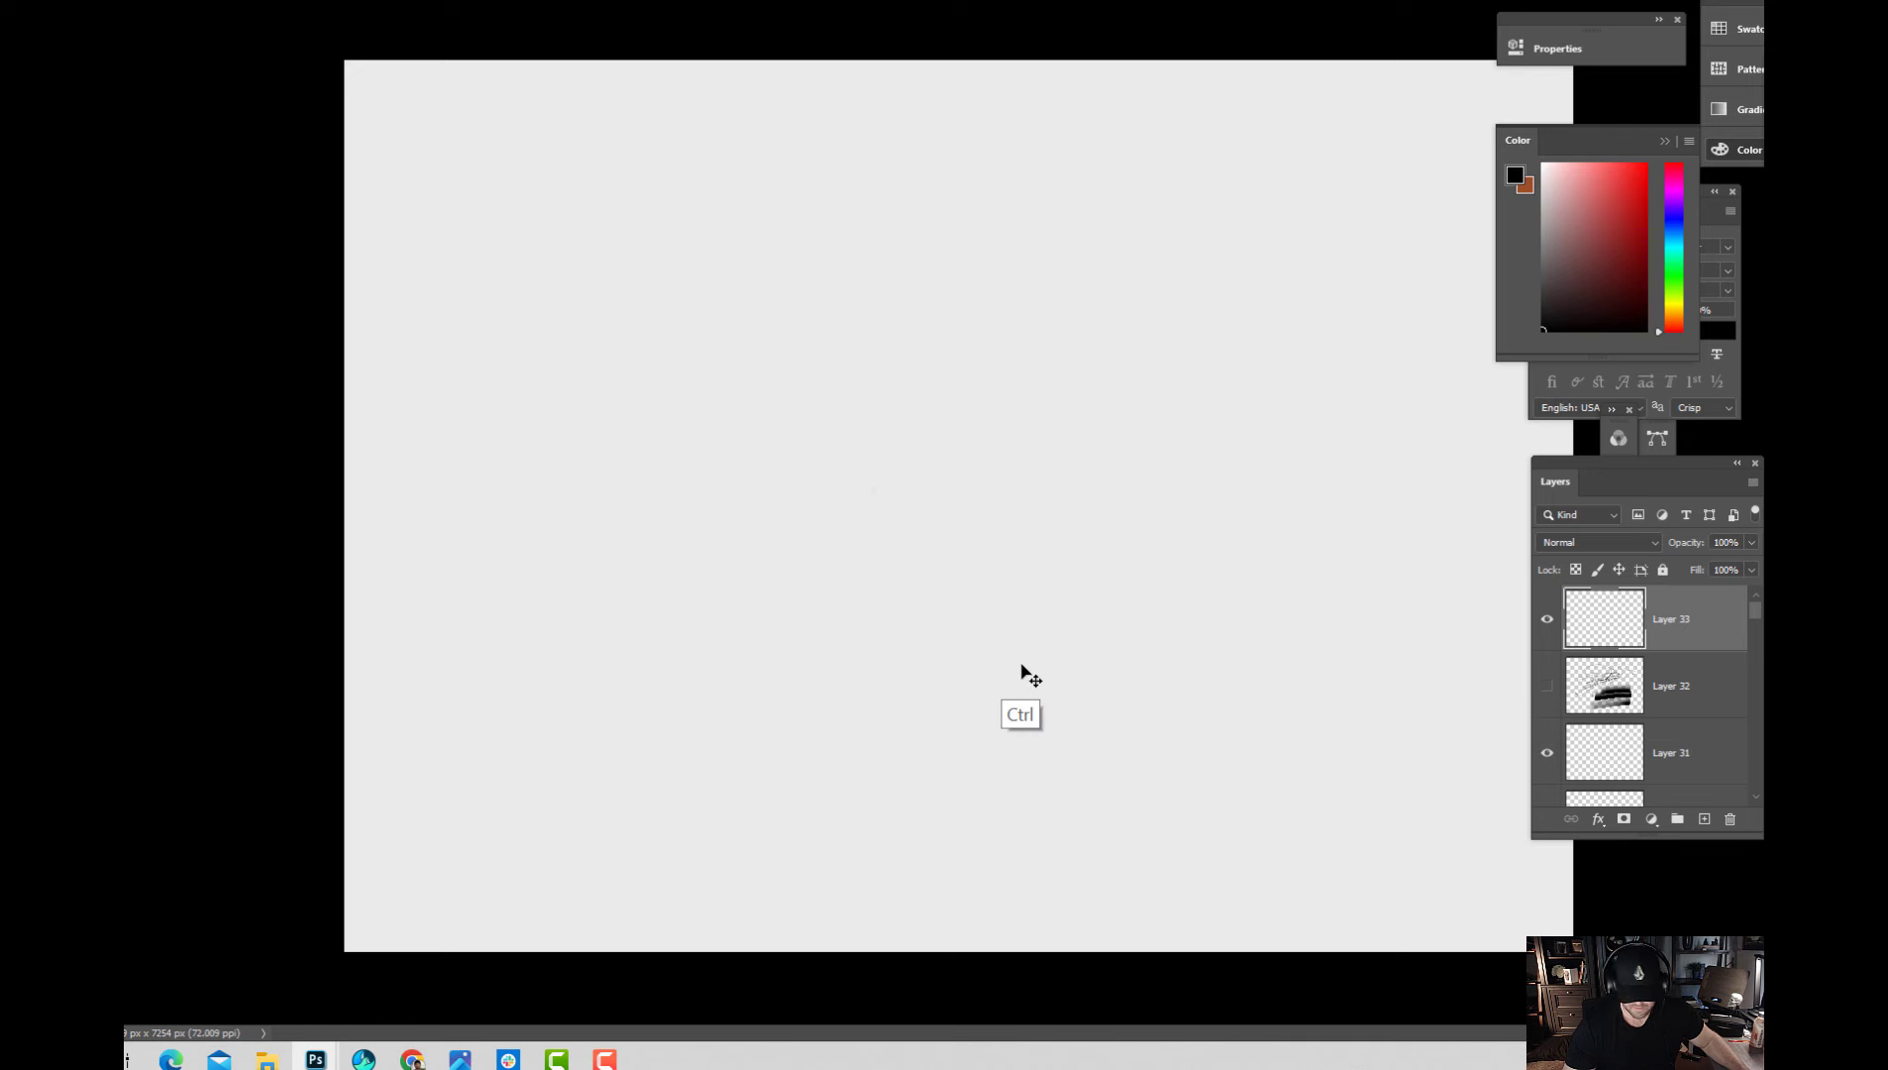
{"action": "key", "text": "ctrl+minus"}
{"action": "key", "text": "ctrl+minus"}
{"action": "key", "text": "ctrl+minus"}
{"action": "key", "text": "ctrl+minus"}
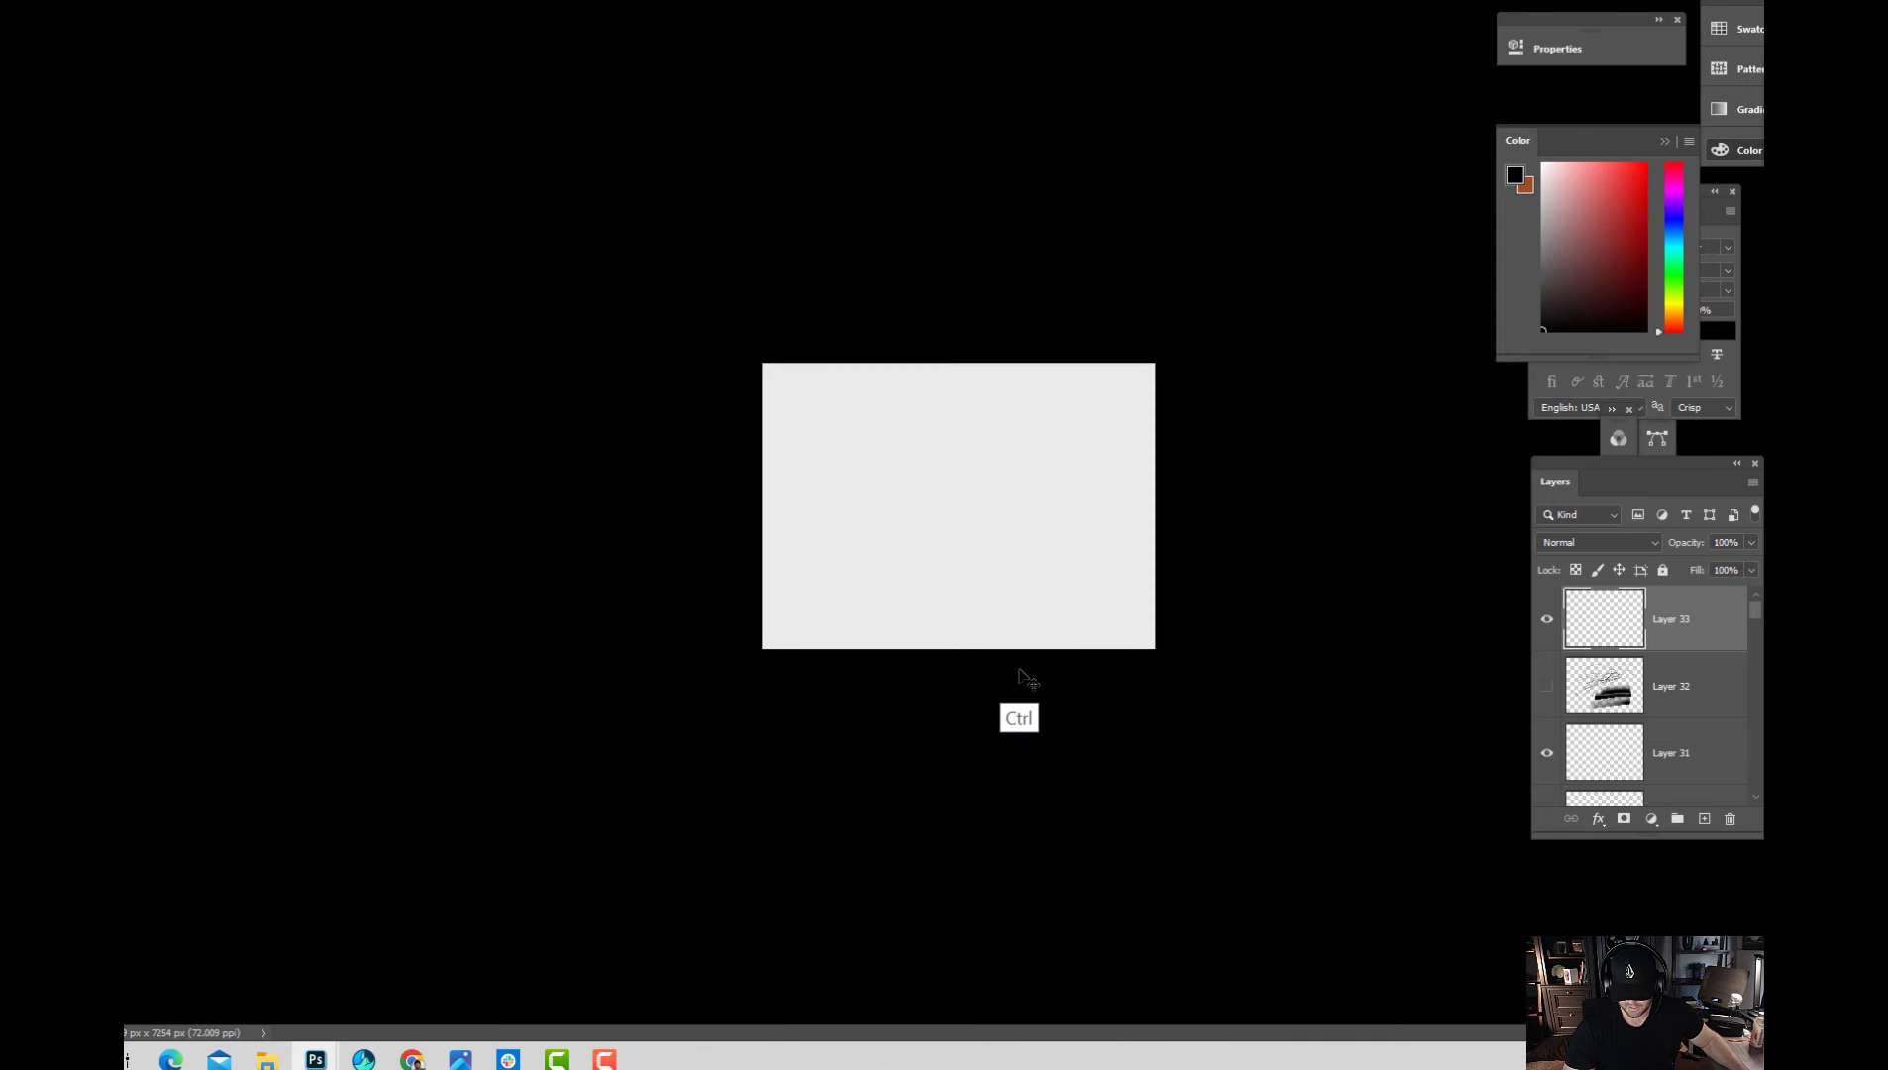
{"action": "key", "text": "ctrl+plus"}
{"action": "key", "text": "ctrl+plus"}
{"action": "key", "text": "ctrl+plus"}
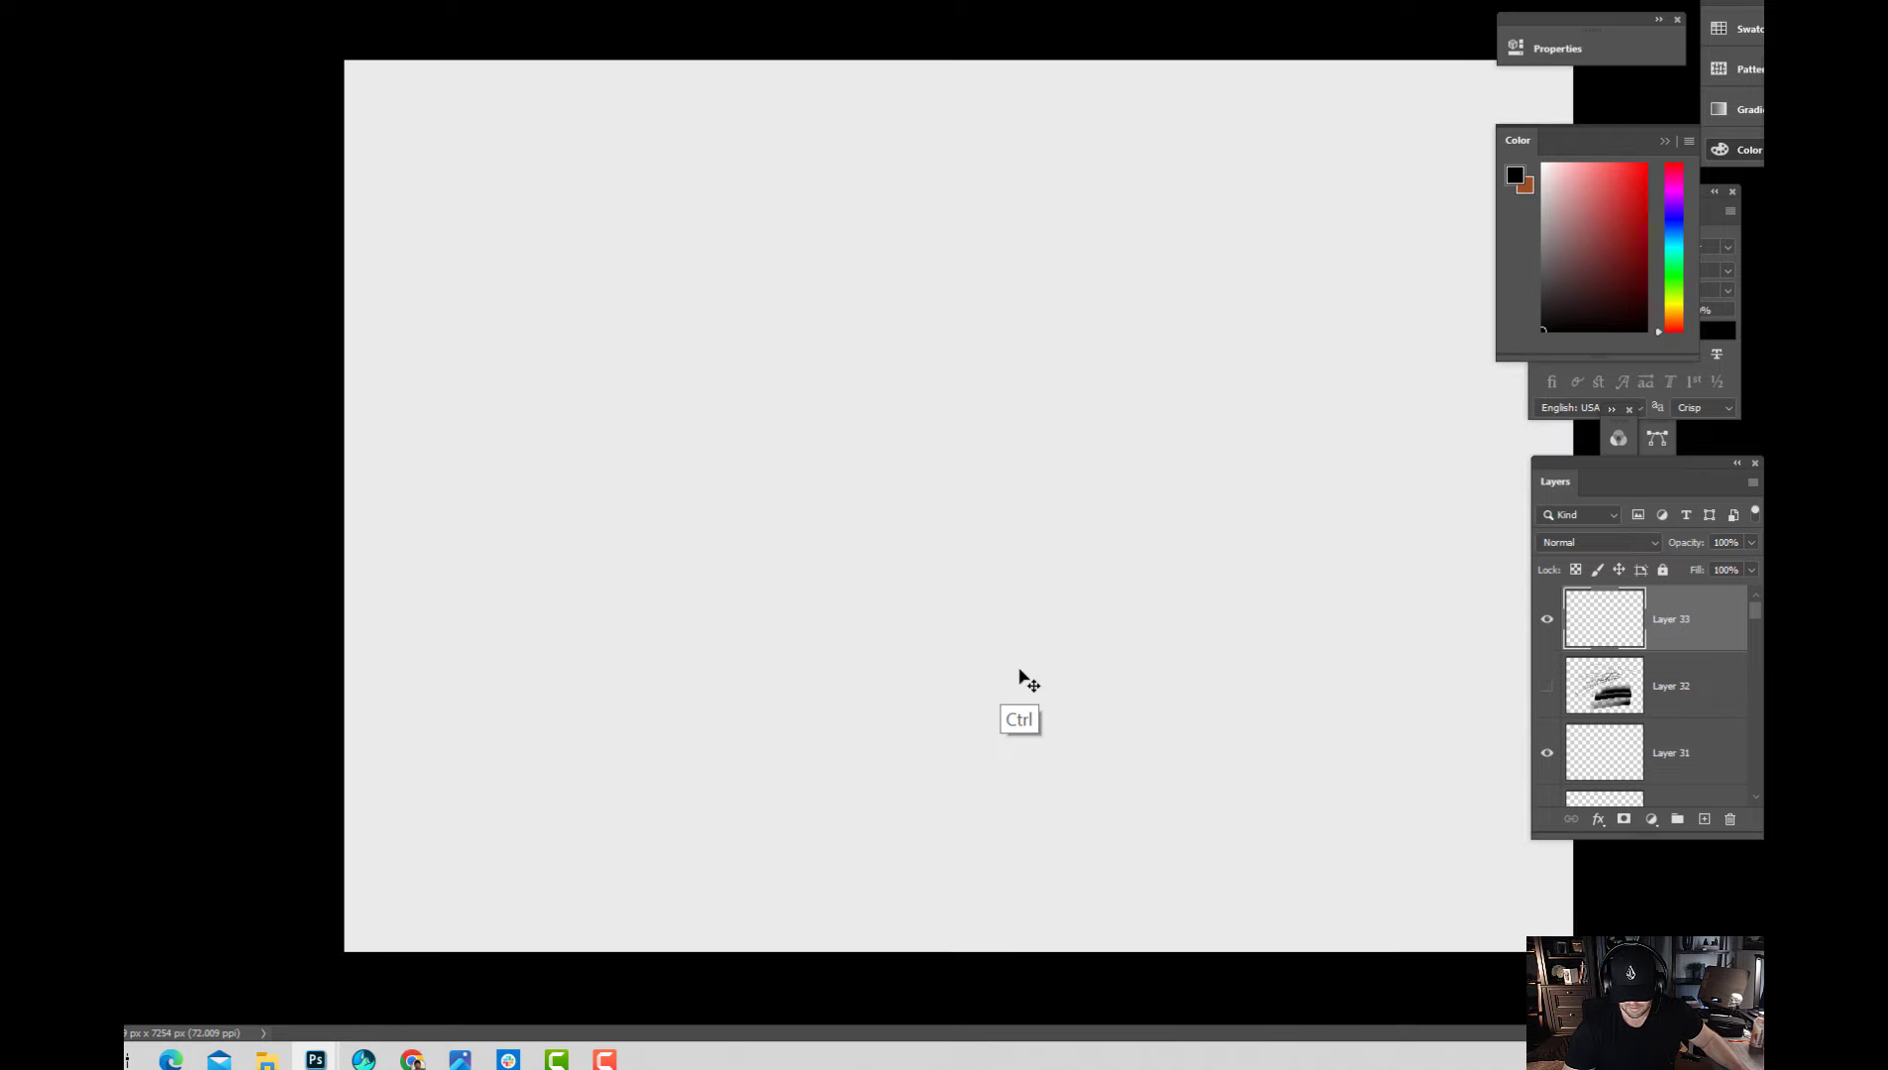
{"action": "key", "text": "ctrl+plus"}
{"action": "key", "text": "ctrl+minus"}
{"action": "key", "text": "ctrl+minus"}
{"action": "key", "text": "ctrl+minus"}
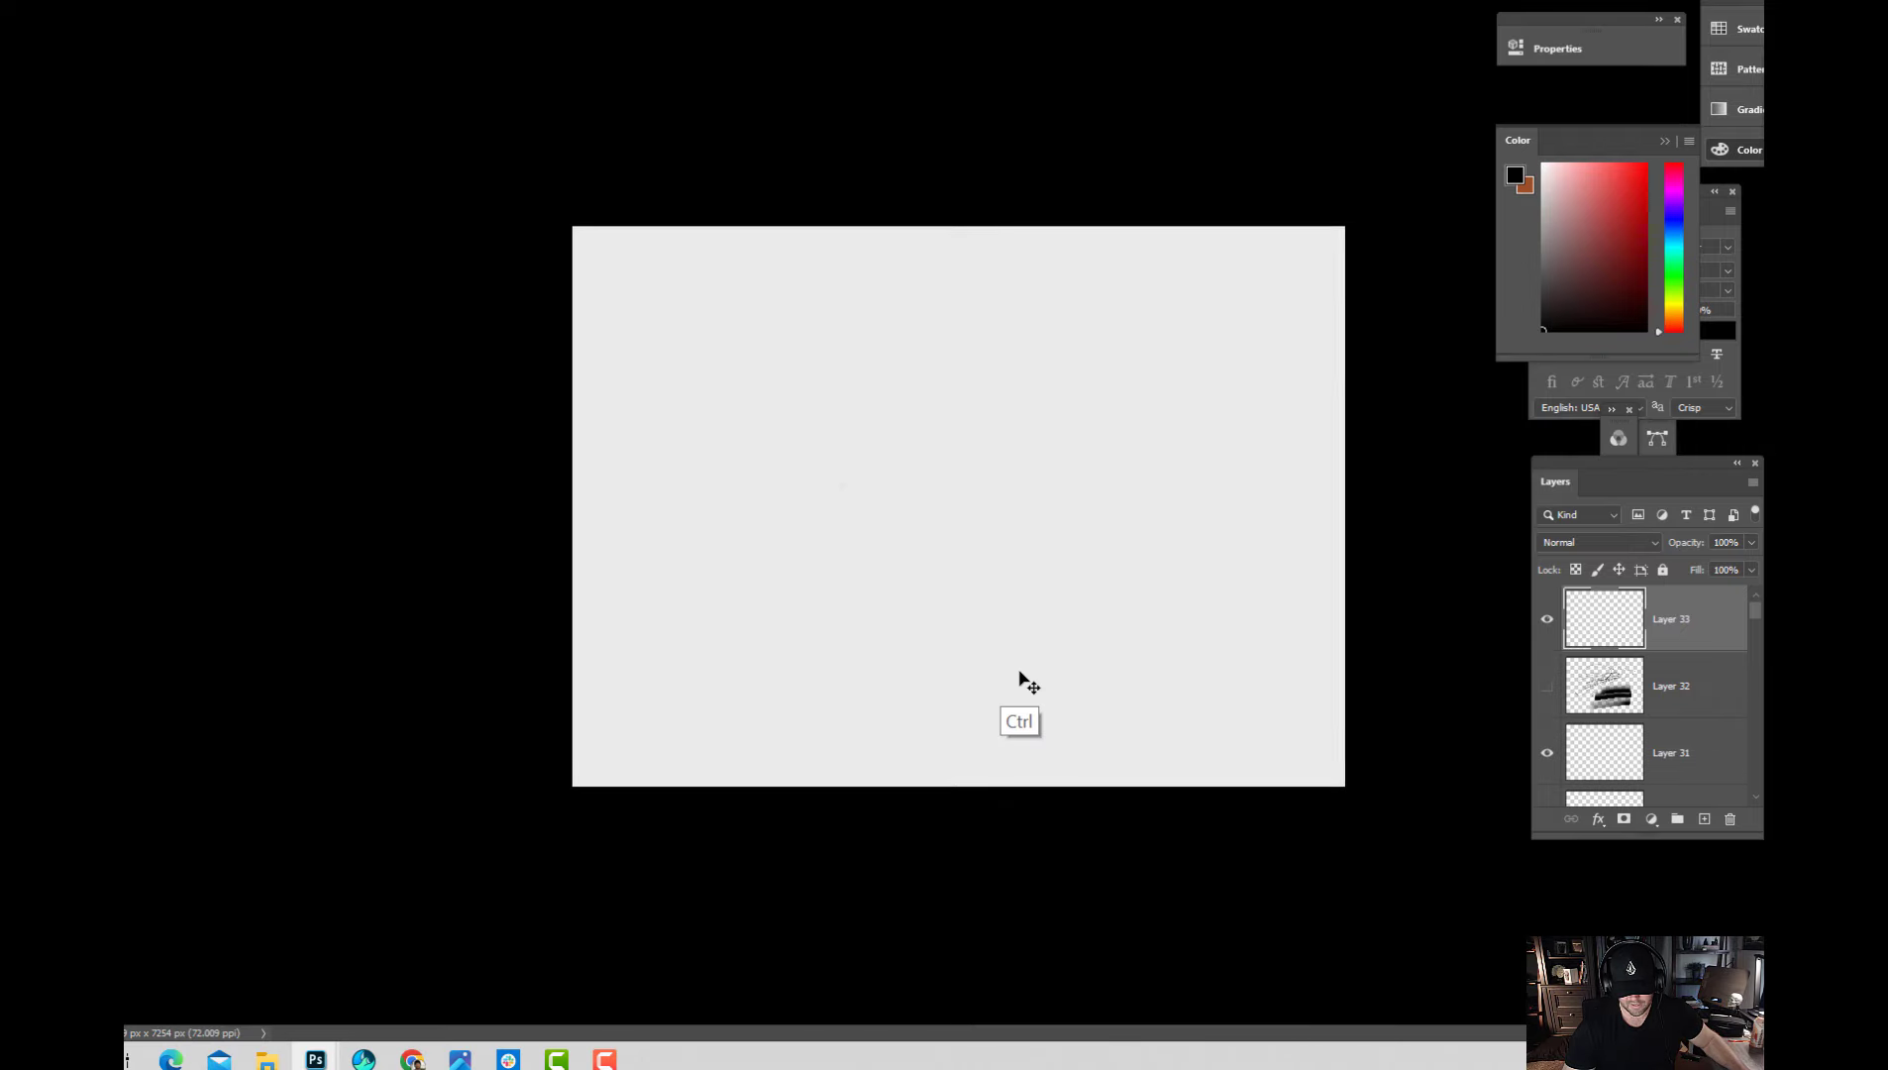
{"action": "key", "text": "ctrl+plus"}
{"action": "key", "text": "ctrl+plus"}
{"action": "key", "text": "ctrl+minus"}
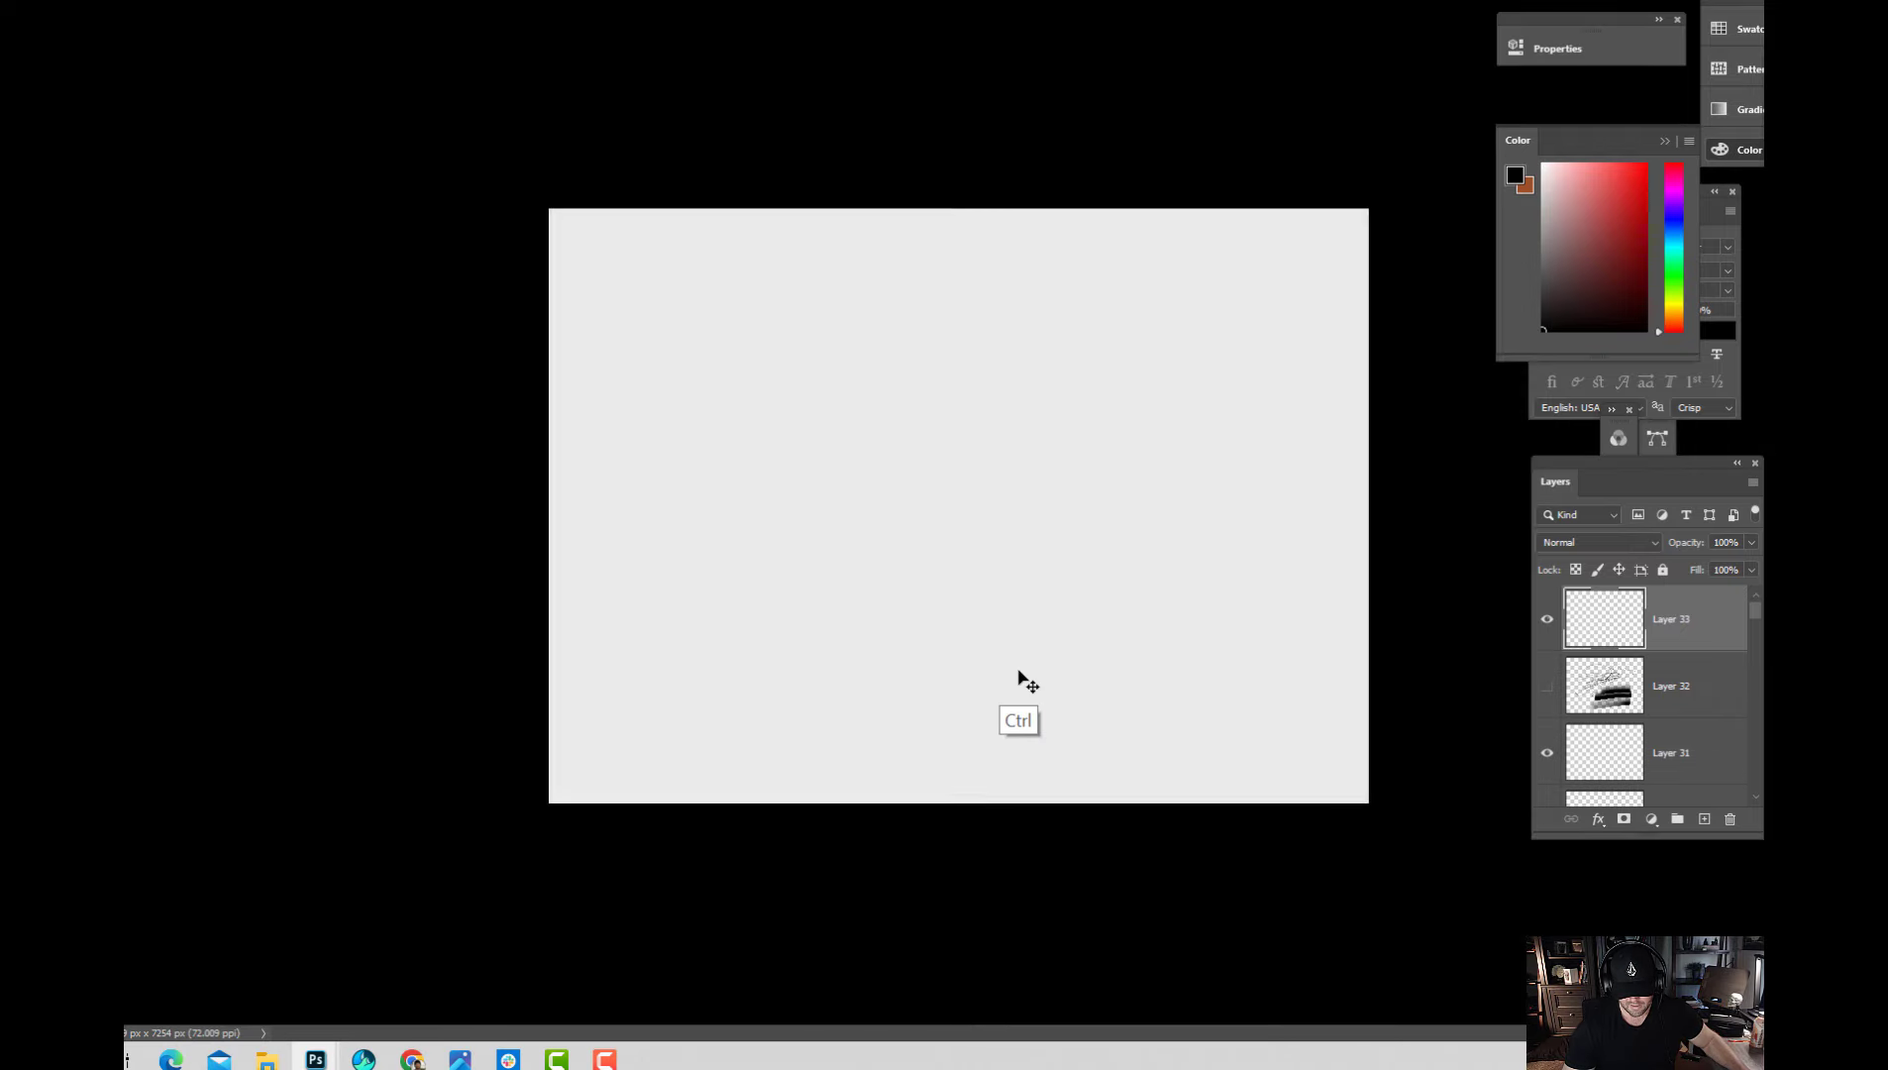
{"action": "key", "text": "ctrl+plus"}
{"action": "key", "text": "ctrl+minus"}
{"action": "key", "text": "ctrl+minus"}
{"action": "key", "text": "ctrl+plus"}
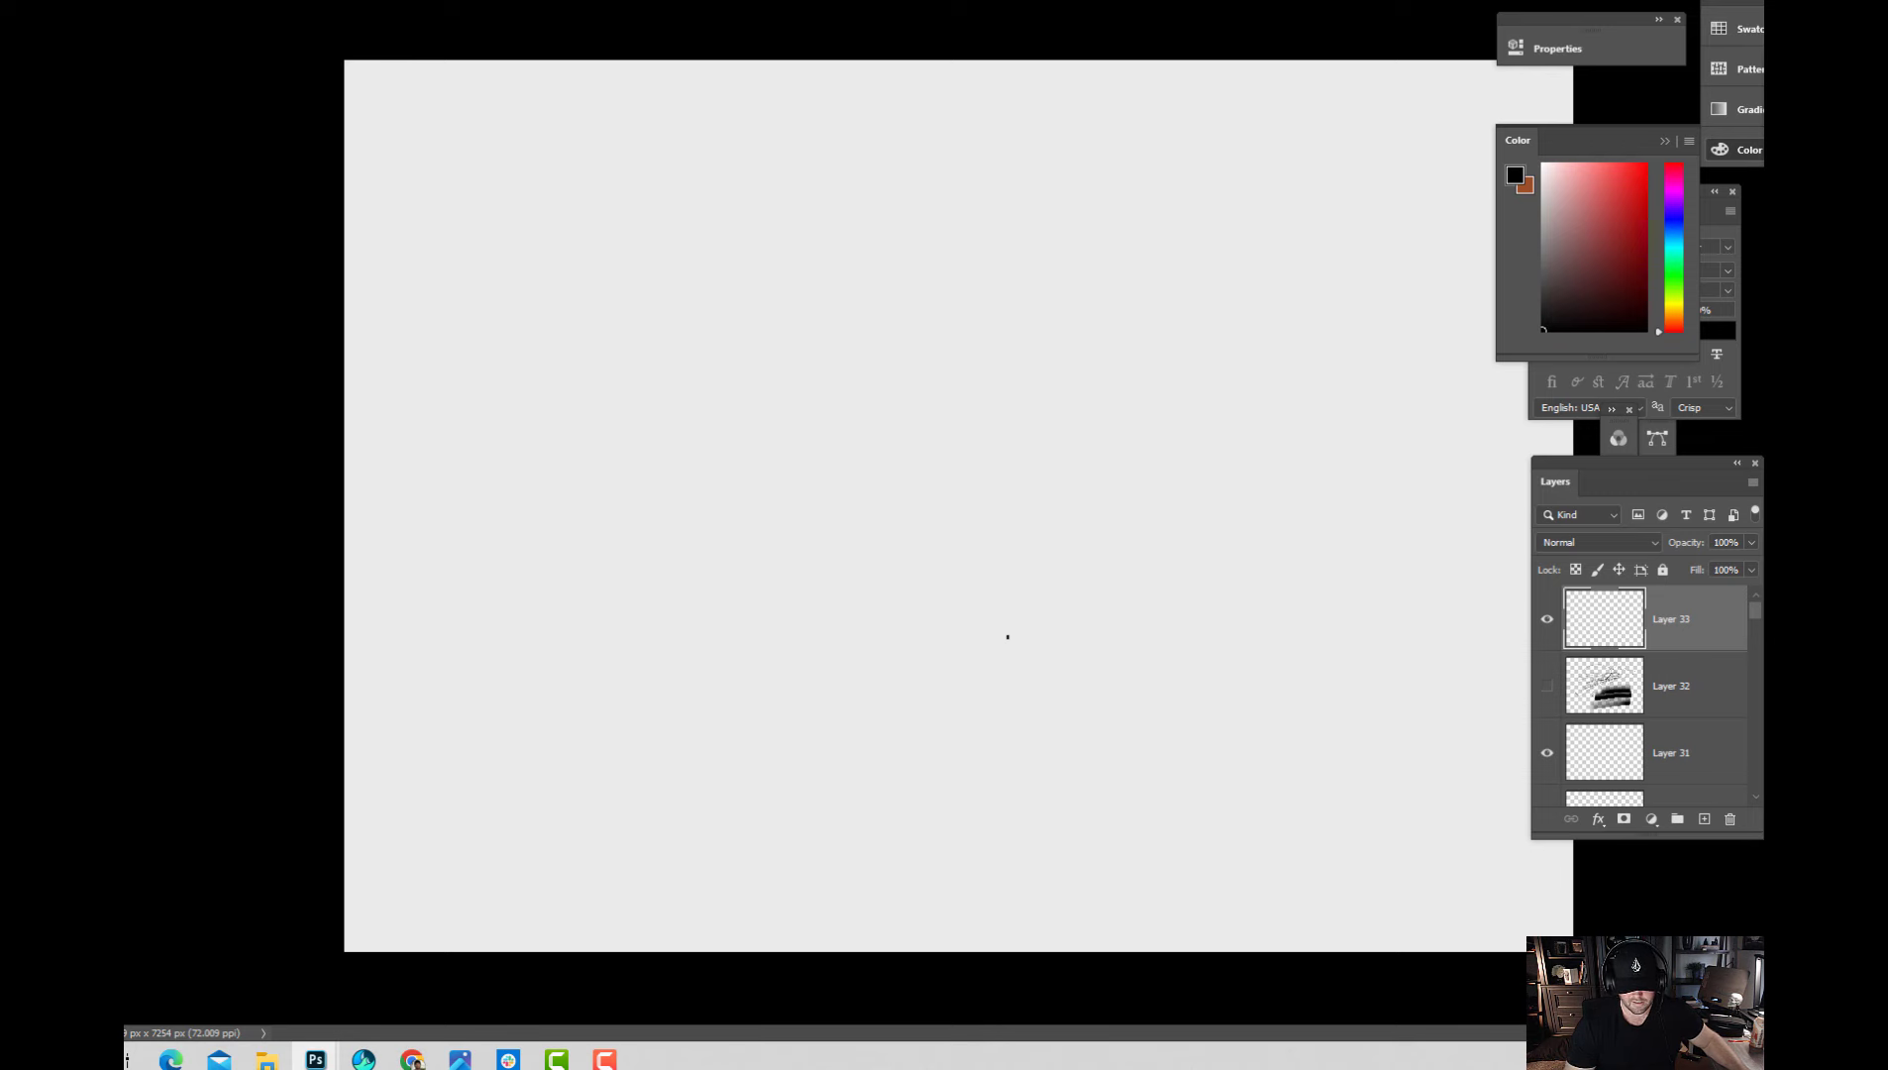
Add two new empty layers at the top of the layer stack.
{"action": "left_click", "coordinate": [1703, 818]}
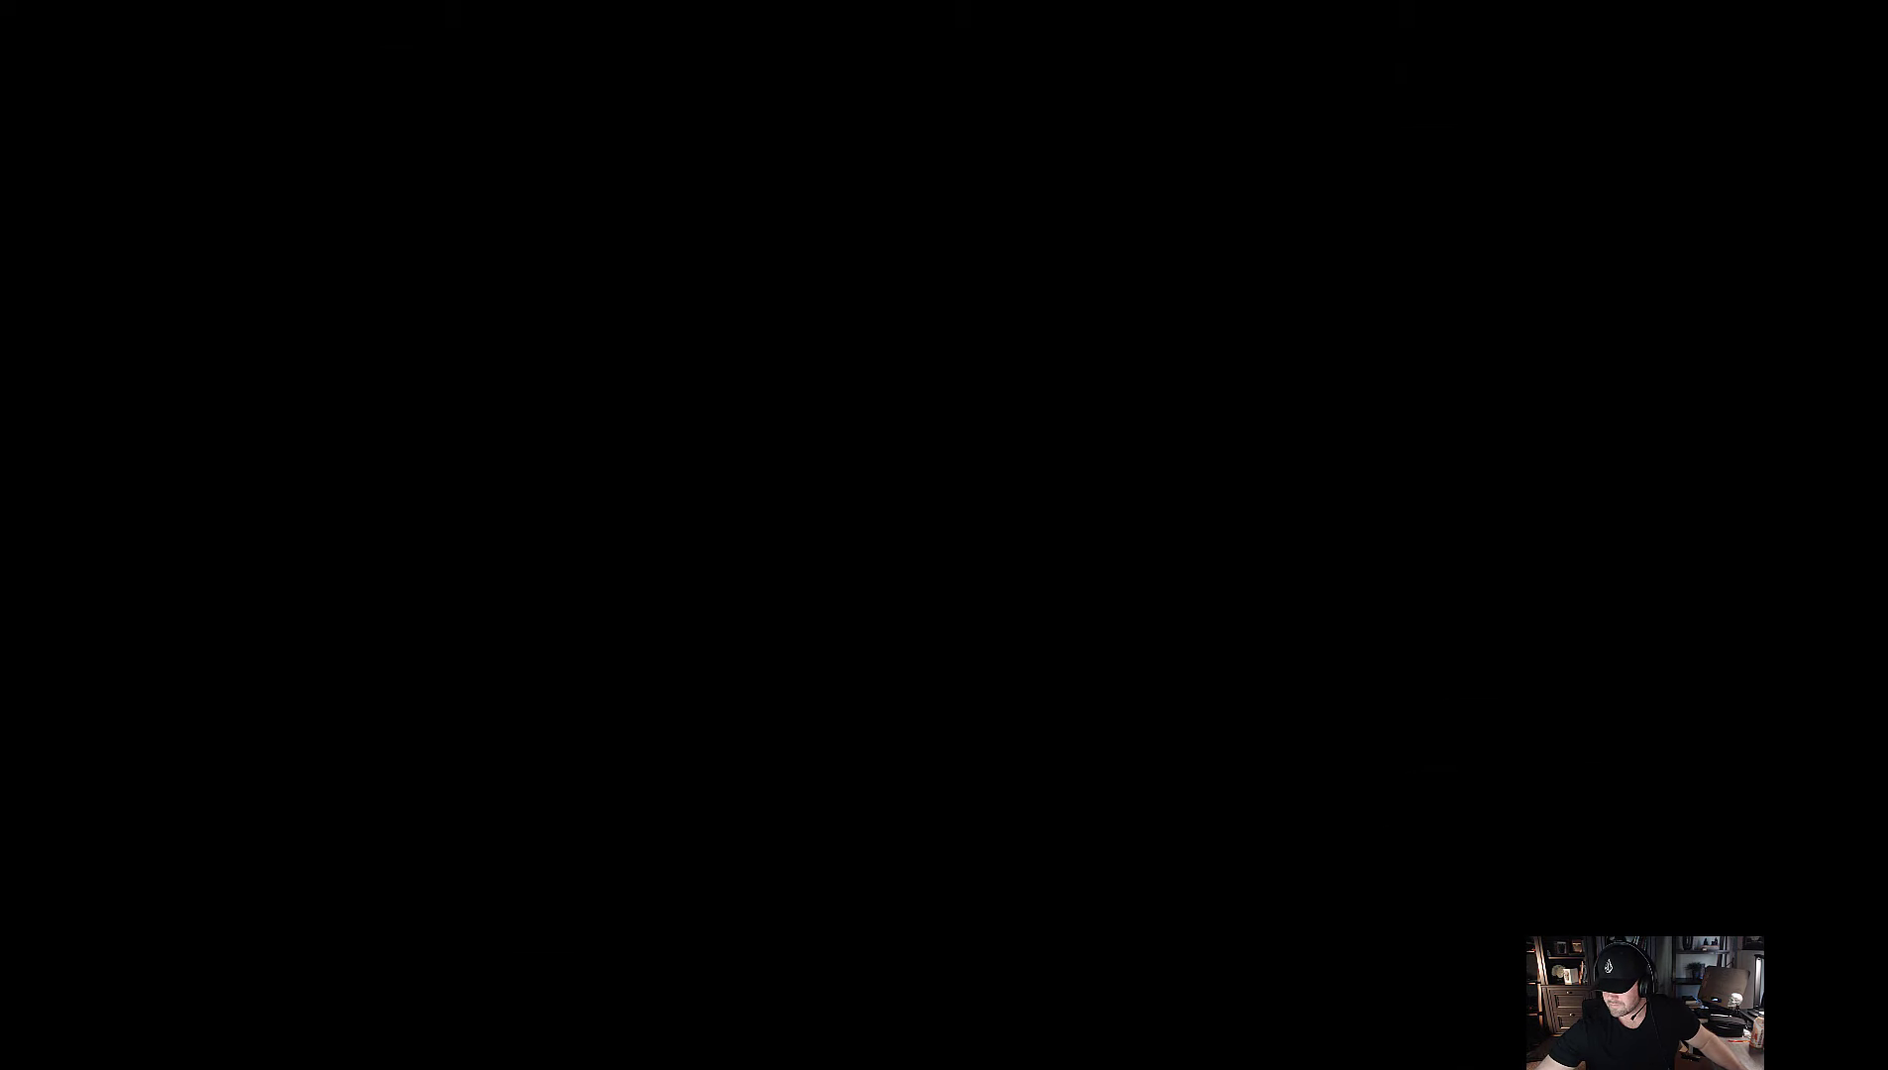
{"action": "scroll", "coordinate": [1071, 890], "scroll_direction": "down", "scroll_amount": 2}
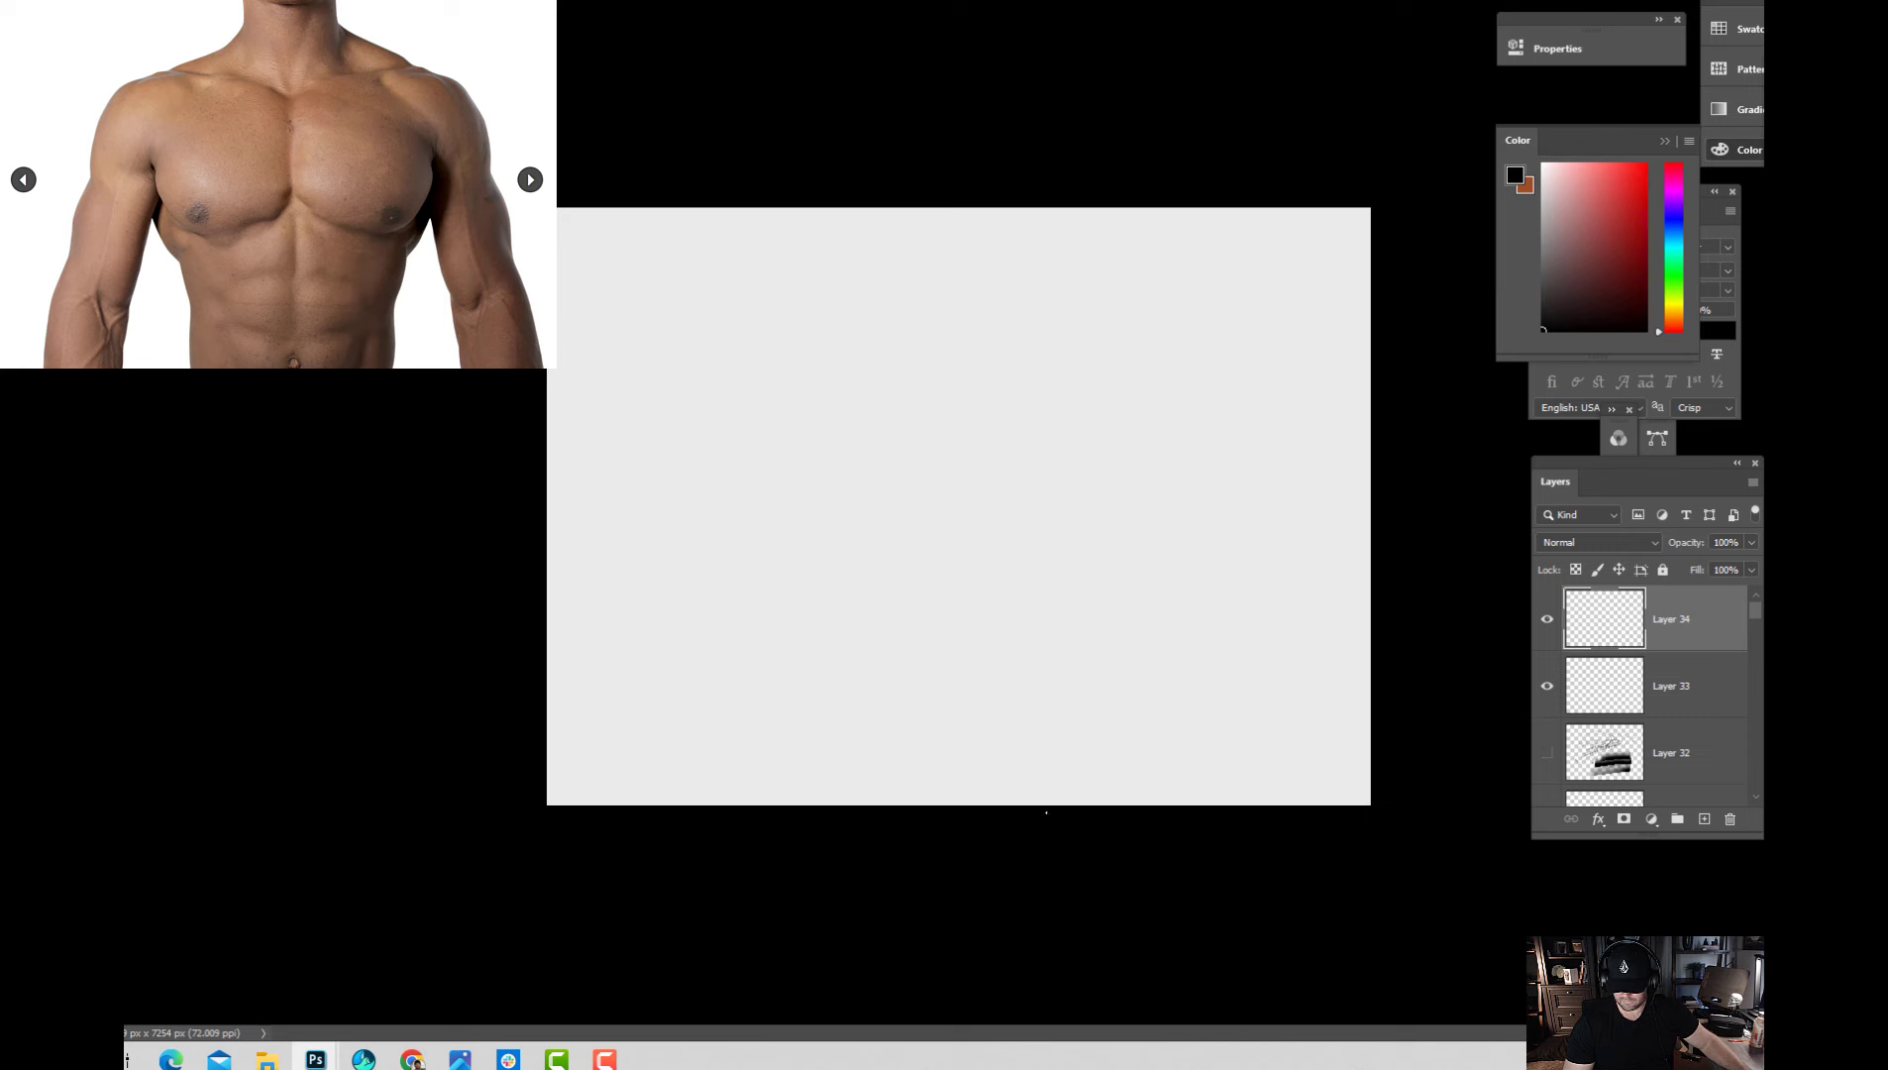
{"action": "scroll", "coordinate": [1071, 891], "scroll_direction": "up", "scroll_amount": 3}
{"action": "left_click", "coordinate": [1704, 819]}
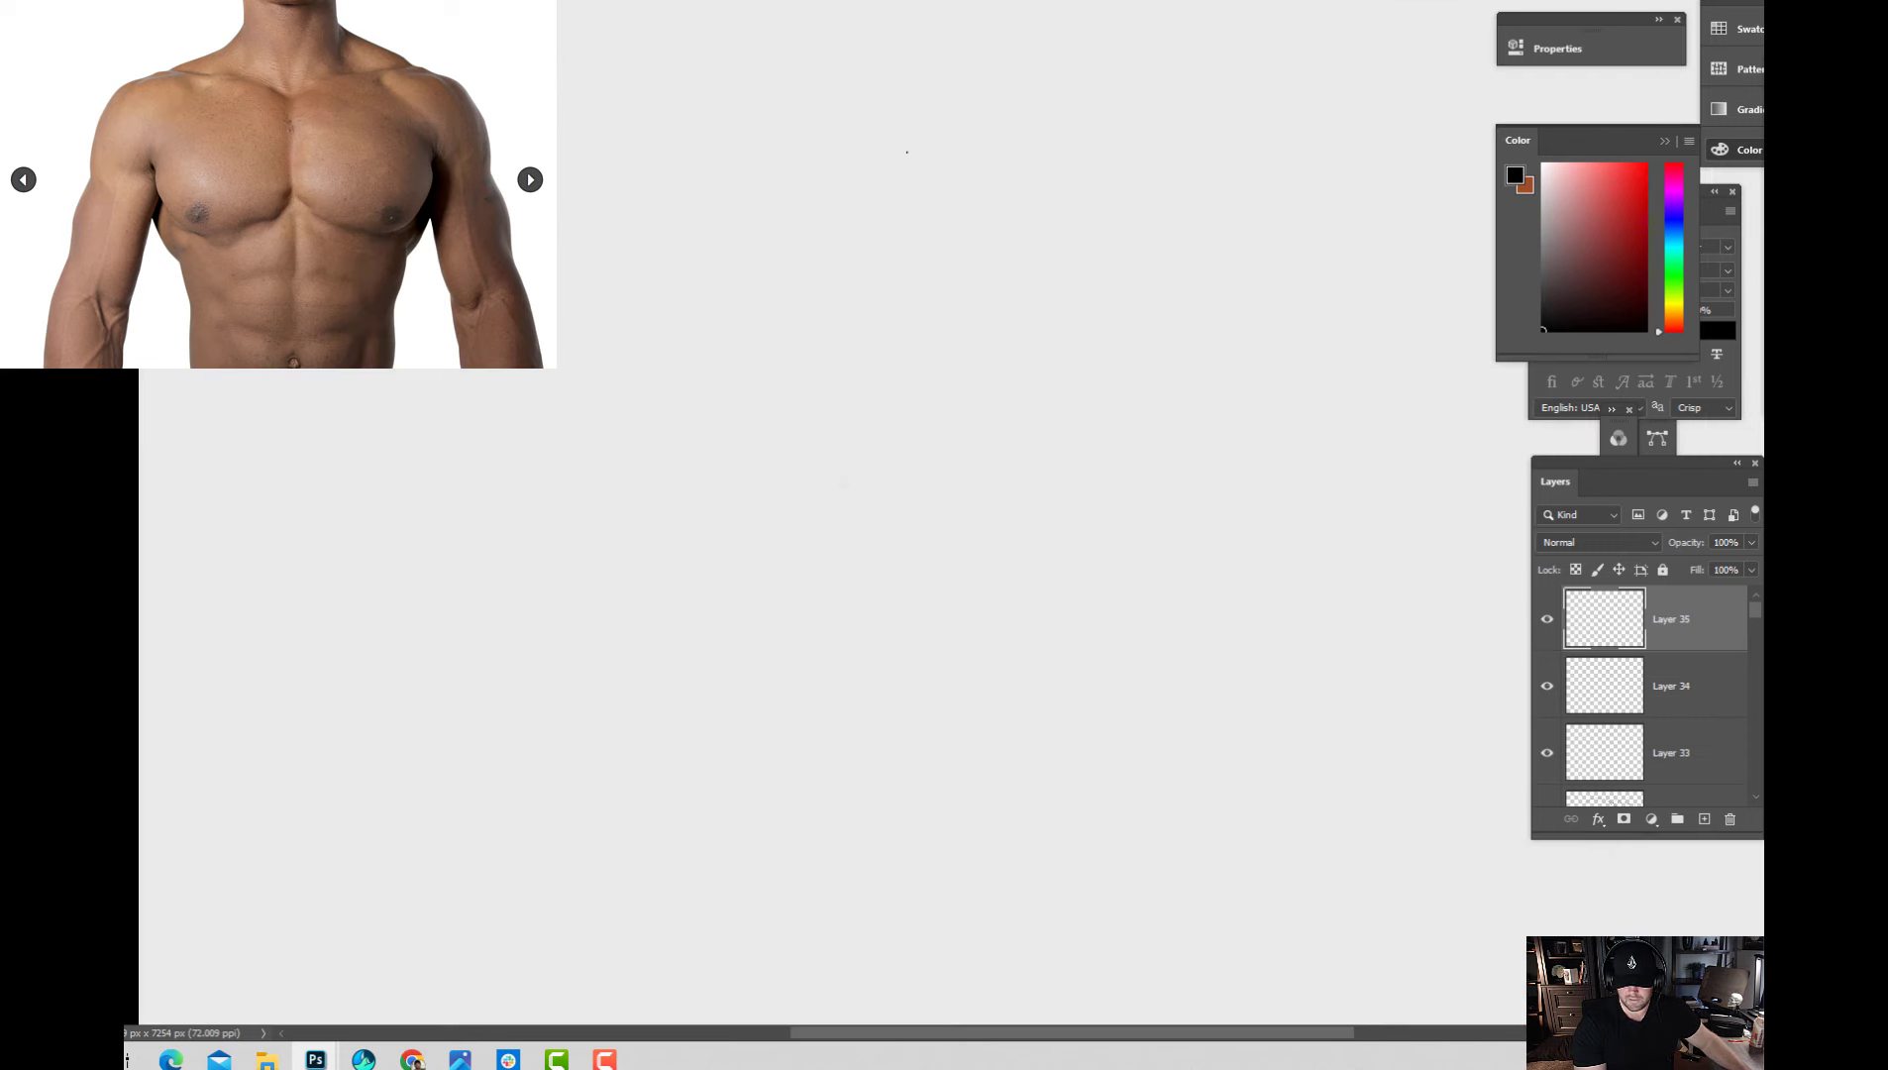
Turn on vertical paint symmetry and place its axis slightly right of and below the canvas centre.
{"action": "left_click", "coordinate": [896, 2]}
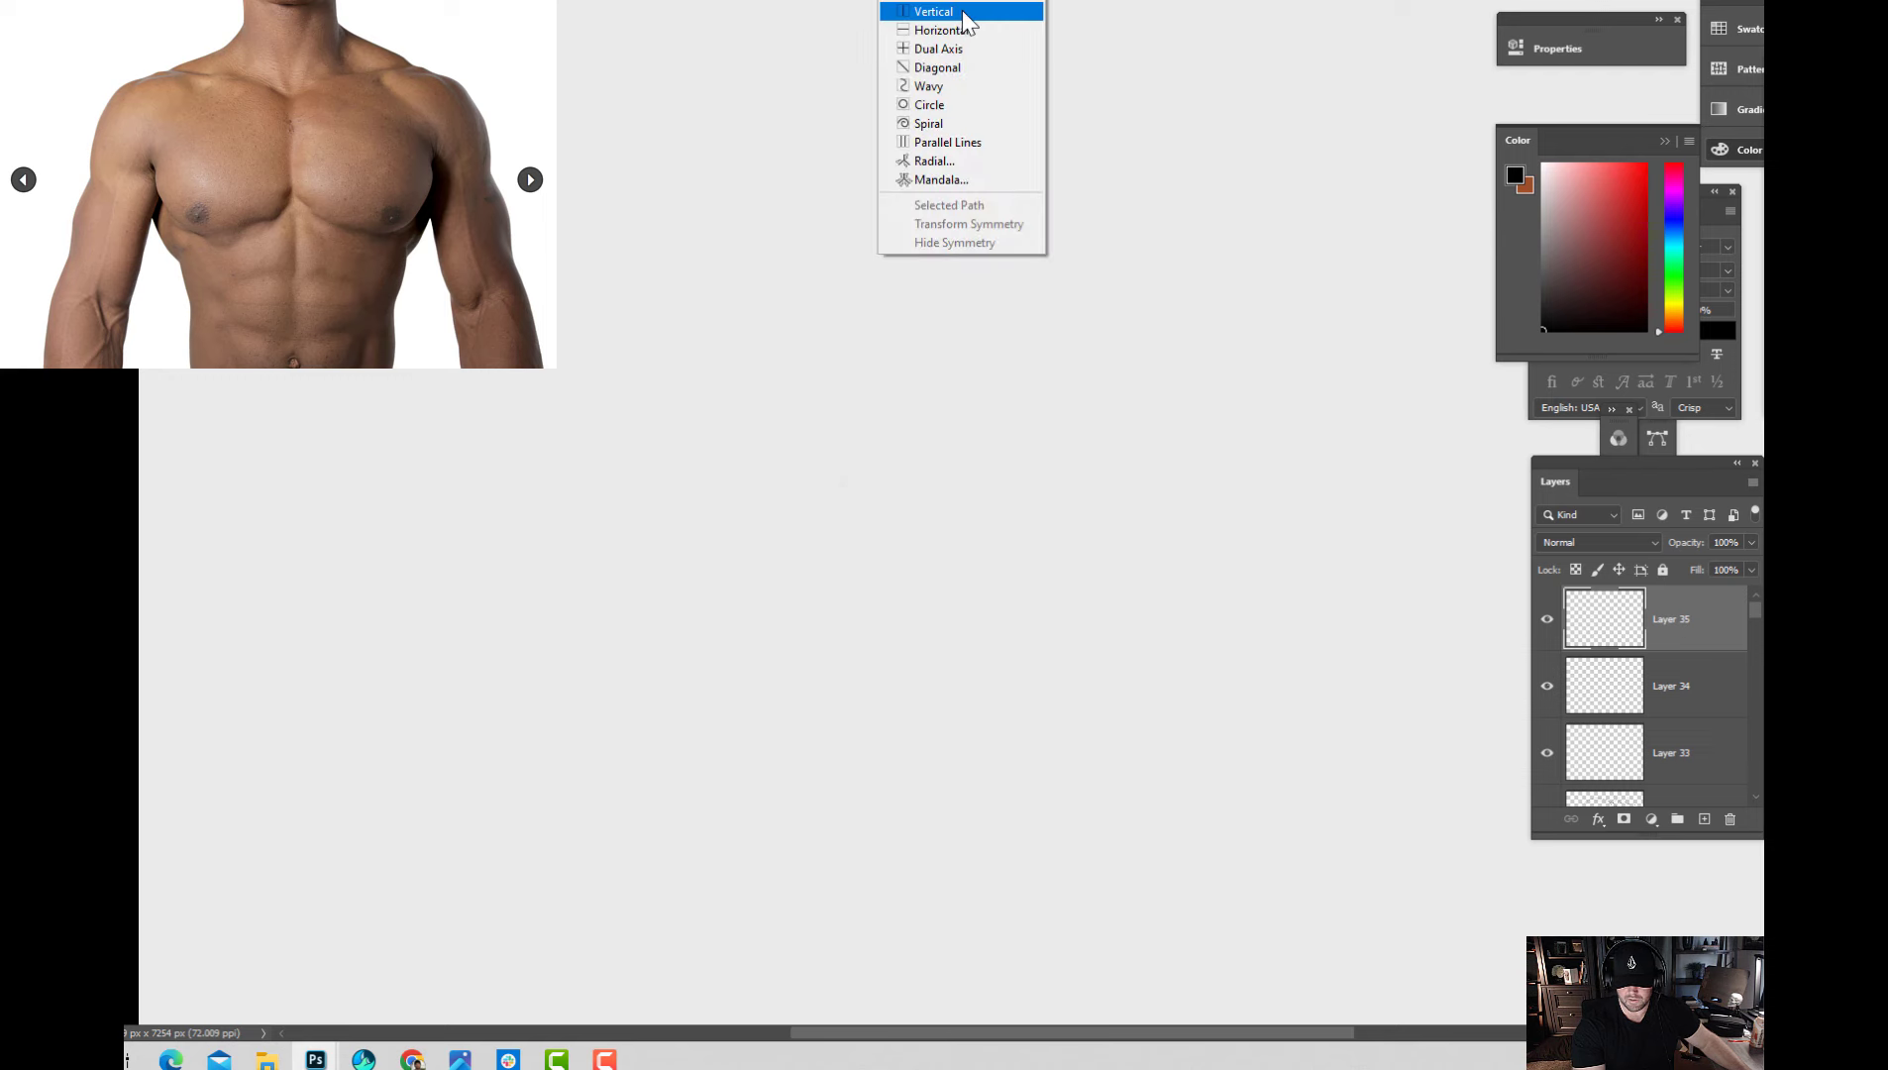
{"action": "left_click", "coordinate": [982, 14]}
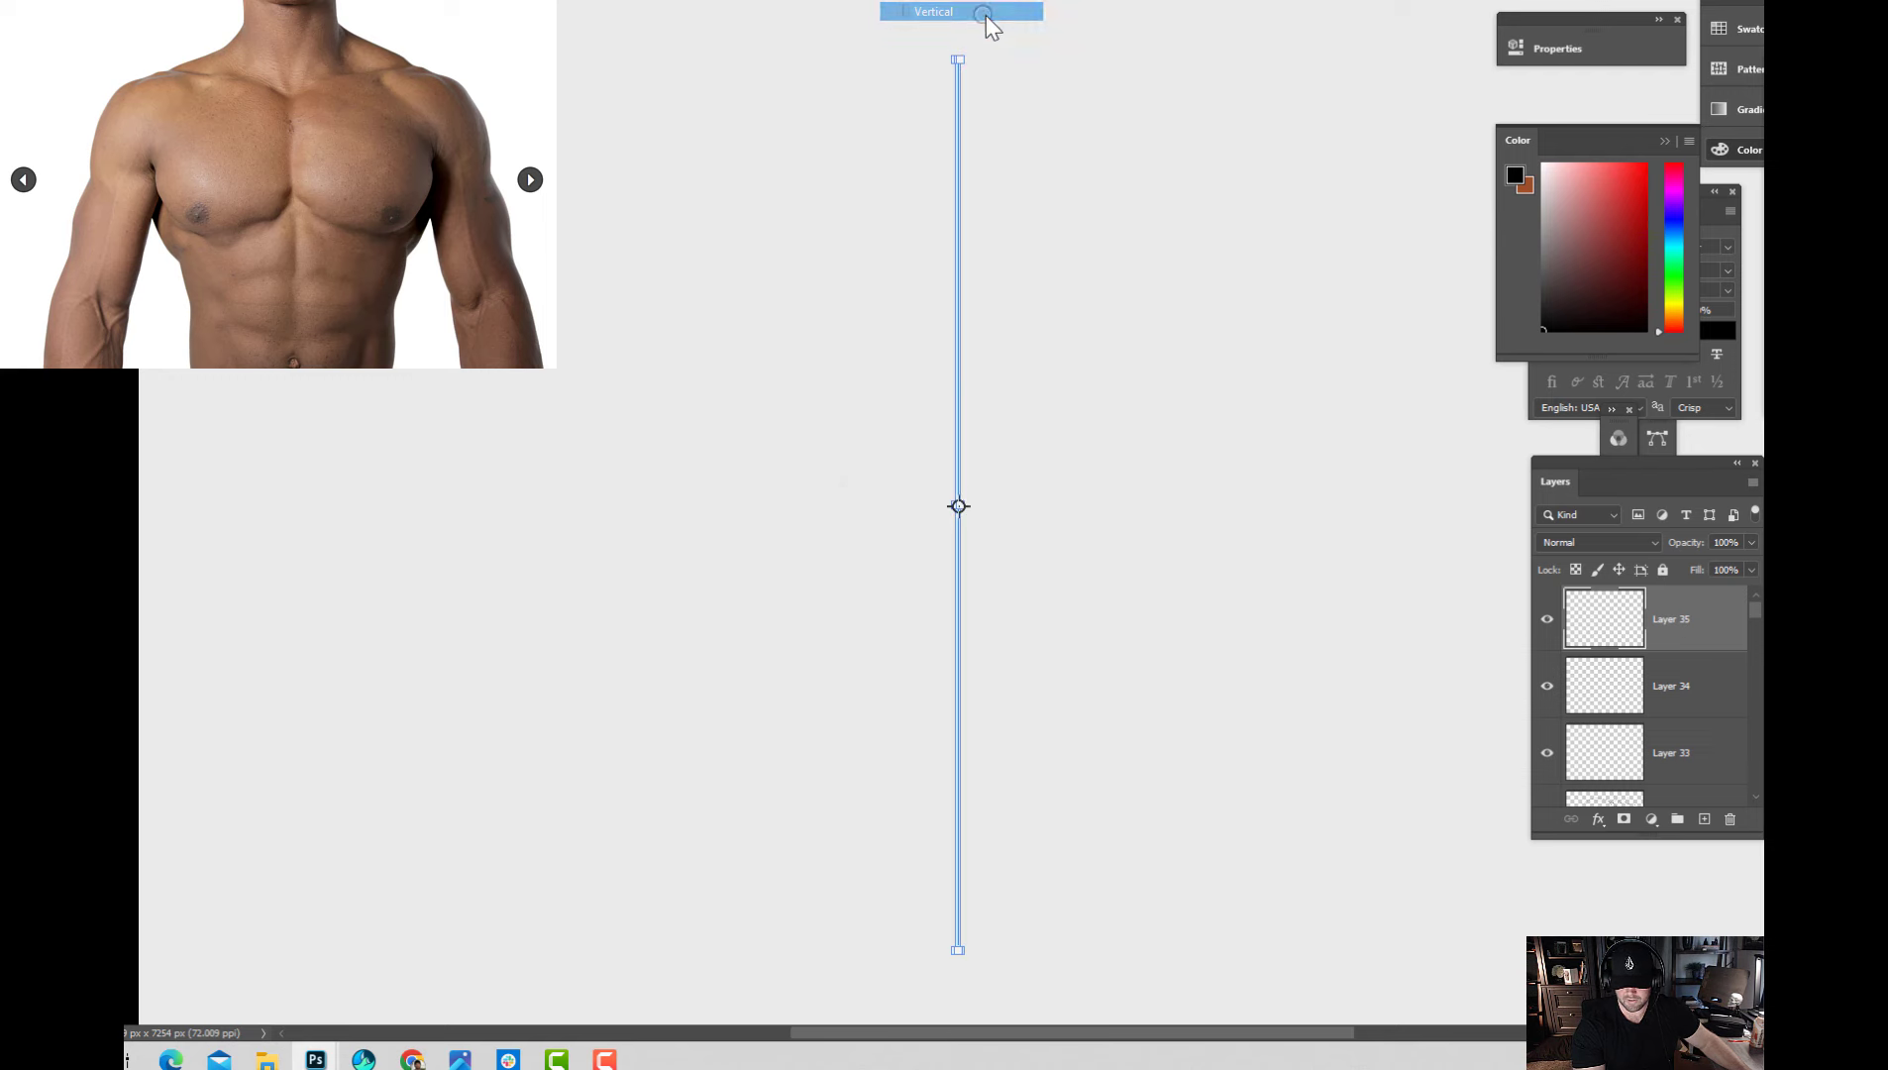
{"action": "left_click_drag", "start_coordinate": [959, 511], "coordinate": [1347, 500]}
{"action": "left_click_drag", "start_coordinate": [1273, 585], "coordinate": [1083, 733]}
{"action": "key", "text": "Return"}
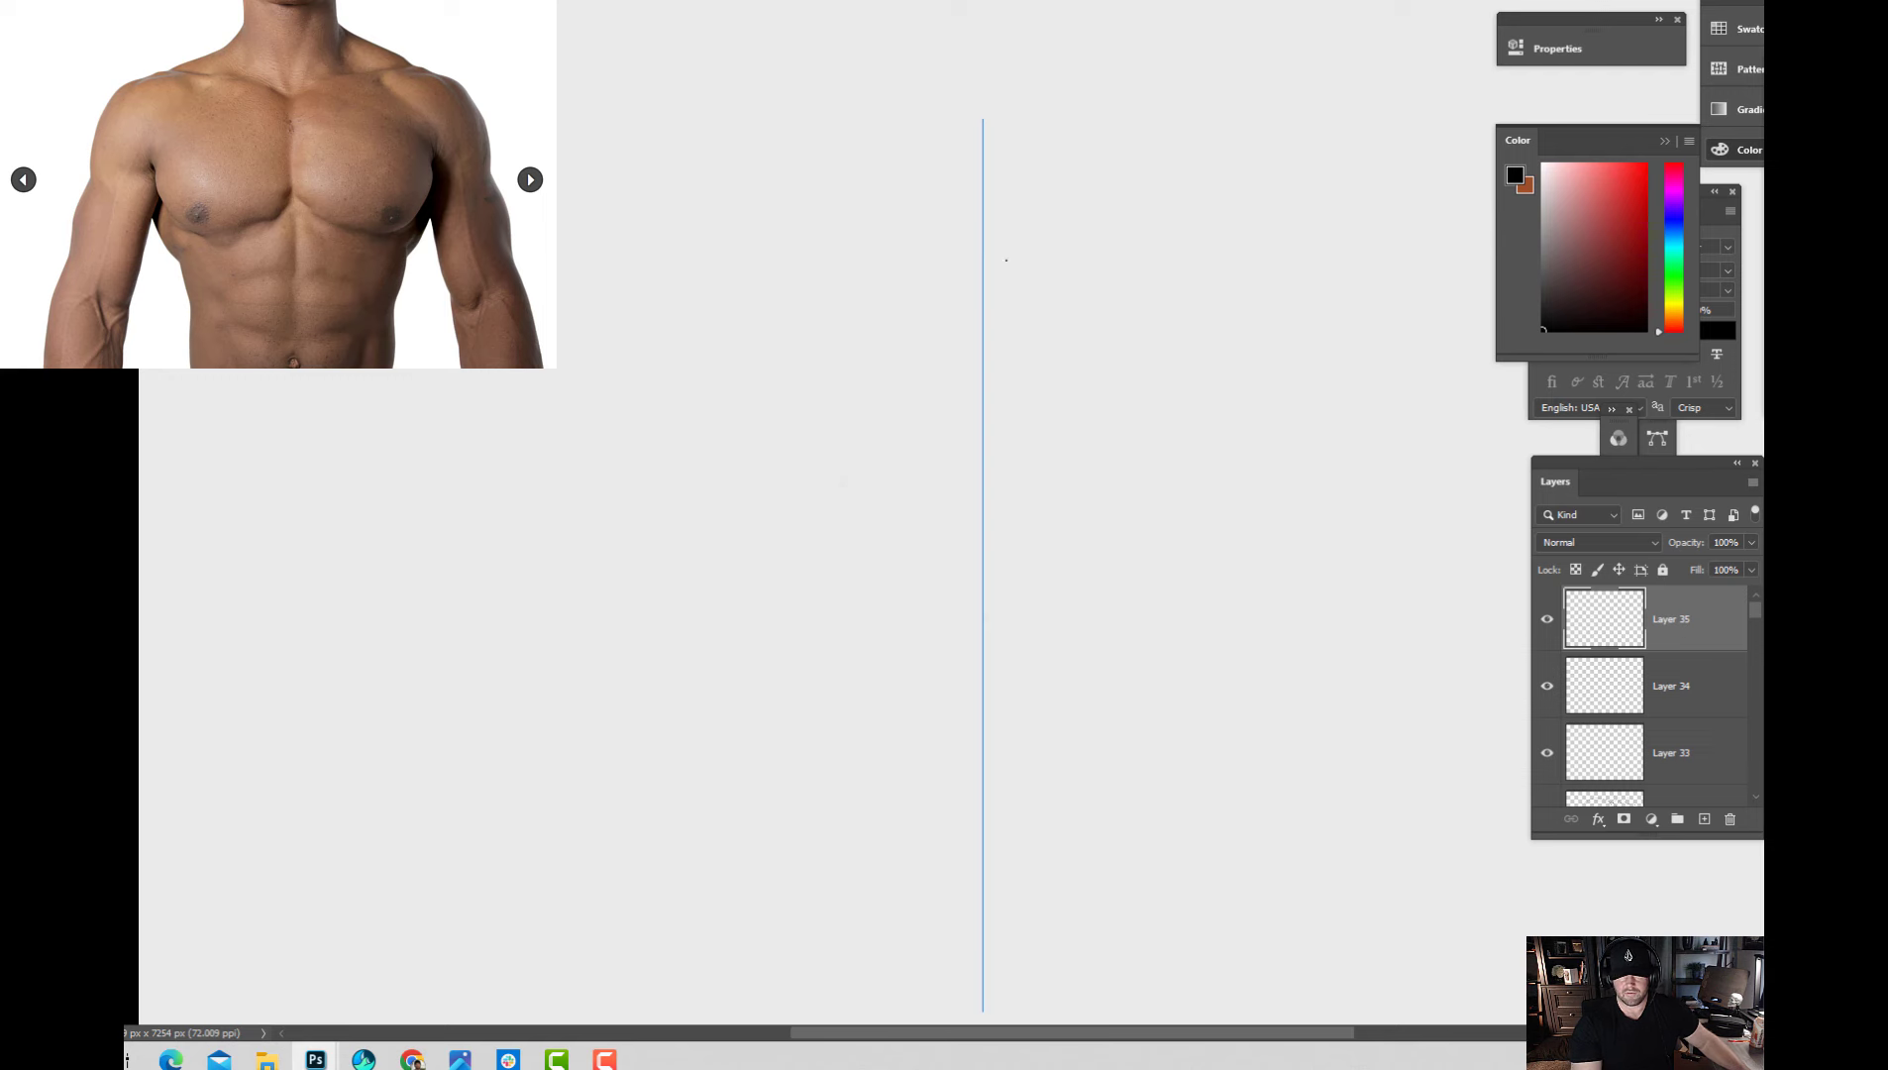
Sketch a flat ellipse for the neck, its sloping side lines, and a wide arched shoulder line across the axis.
{"action": "mouse_move", "coordinate": [915, 199]}
{"action": "left_mouse_down"}
{"action": "mouse_move", "coordinate": [1054, 198]}
{"action": "mouse_move", "coordinate": [916, 186]}
{"action": "mouse_move", "coordinate": [930, 193]}
{"action": "left_mouse_up"}
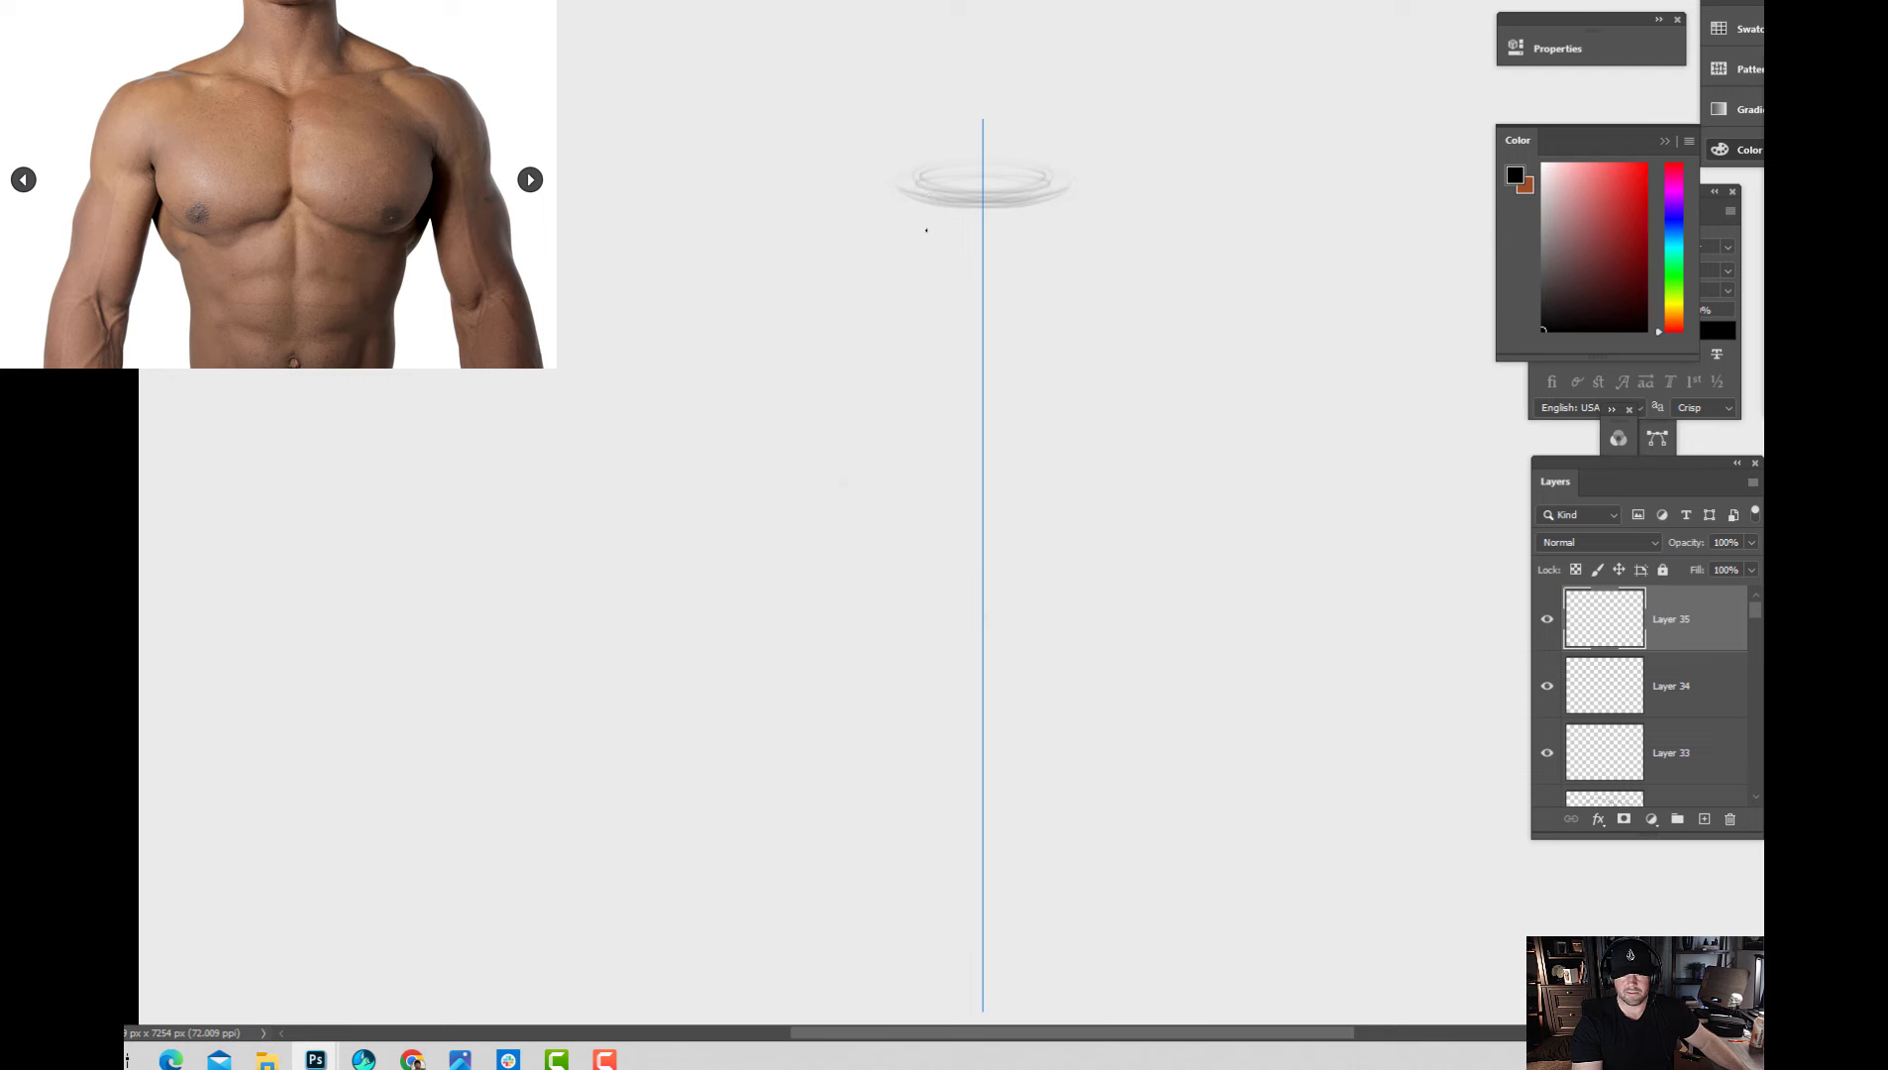
{"action": "mouse_move", "coordinate": [923, 98]}
{"action": "left_mouse_down"}
{"action": "mouse_move", "coordinate": [911, 288]}
{"action": "mouse_move", "coordinate": [874, 321]}
{"action": "left_mouse_up"}
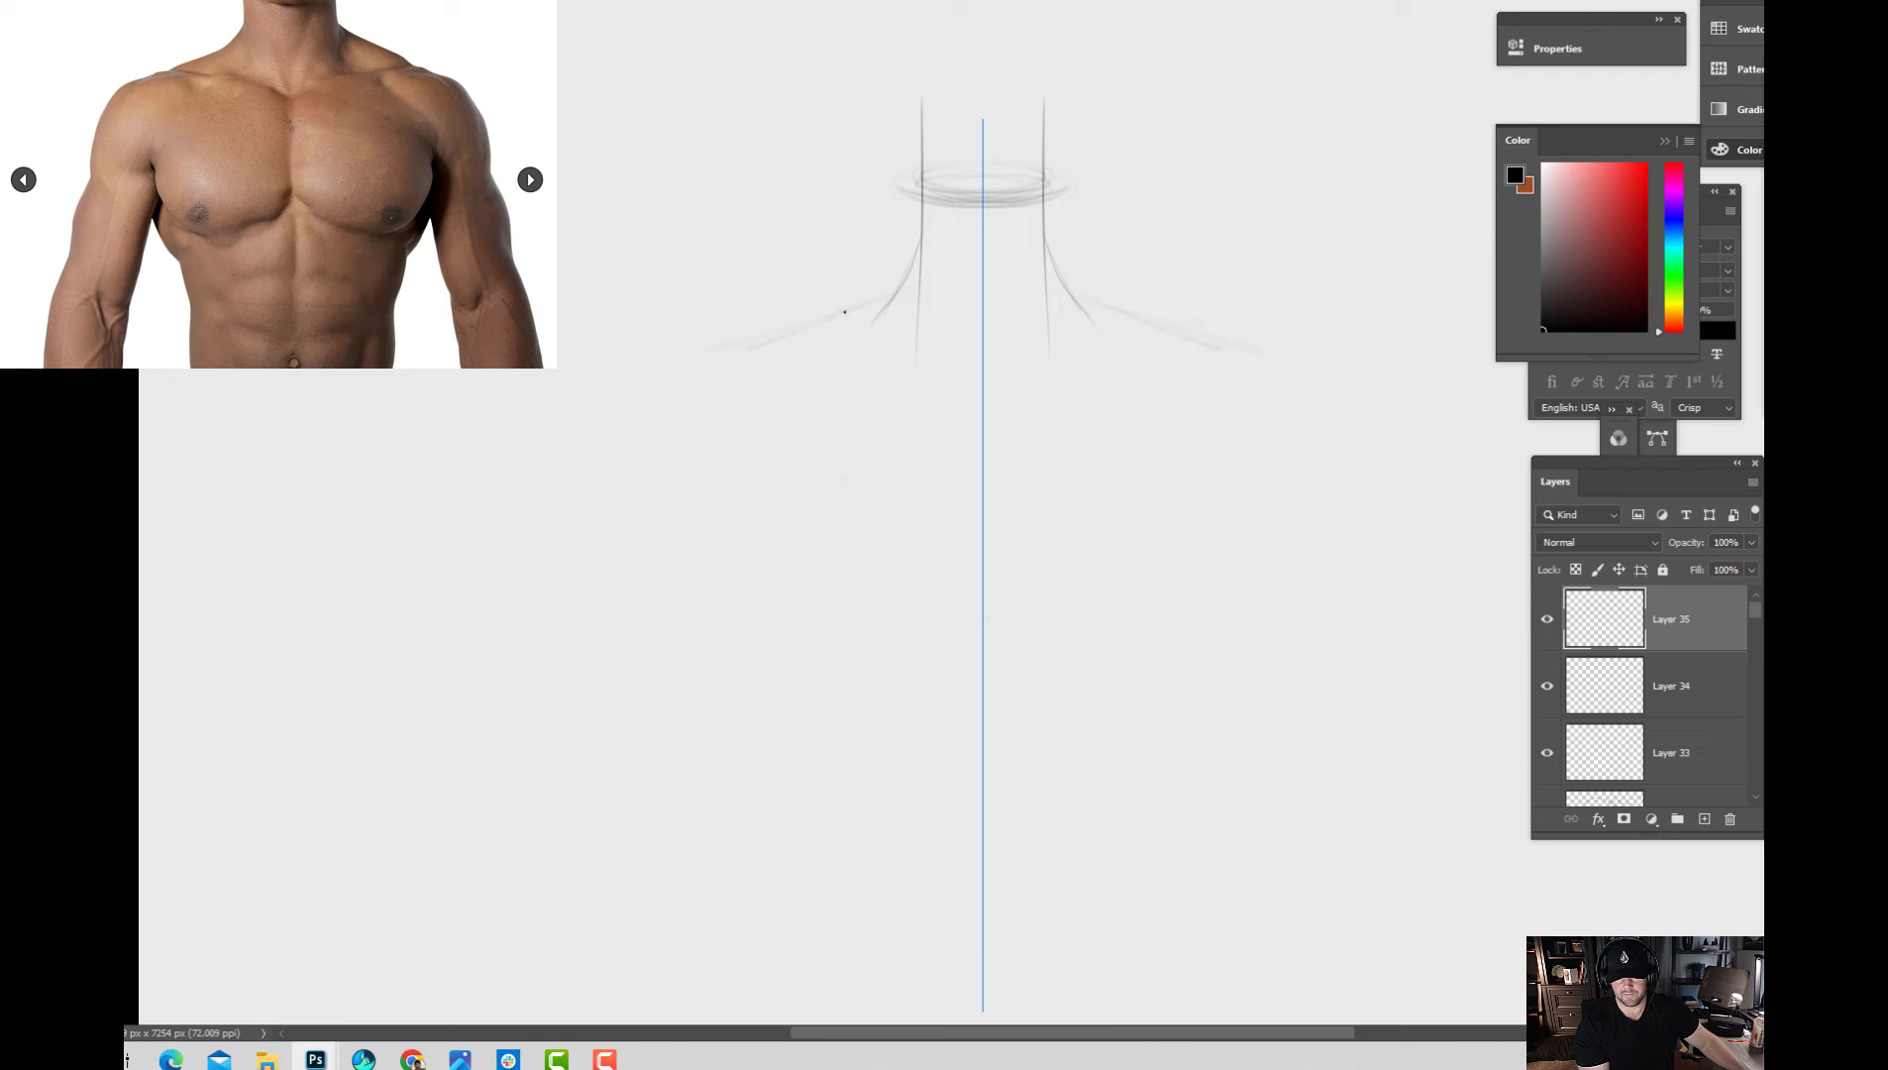
{"action": "left_click_drag", "start_coordinate": [980, 309], "coordinate": [522, 426]}
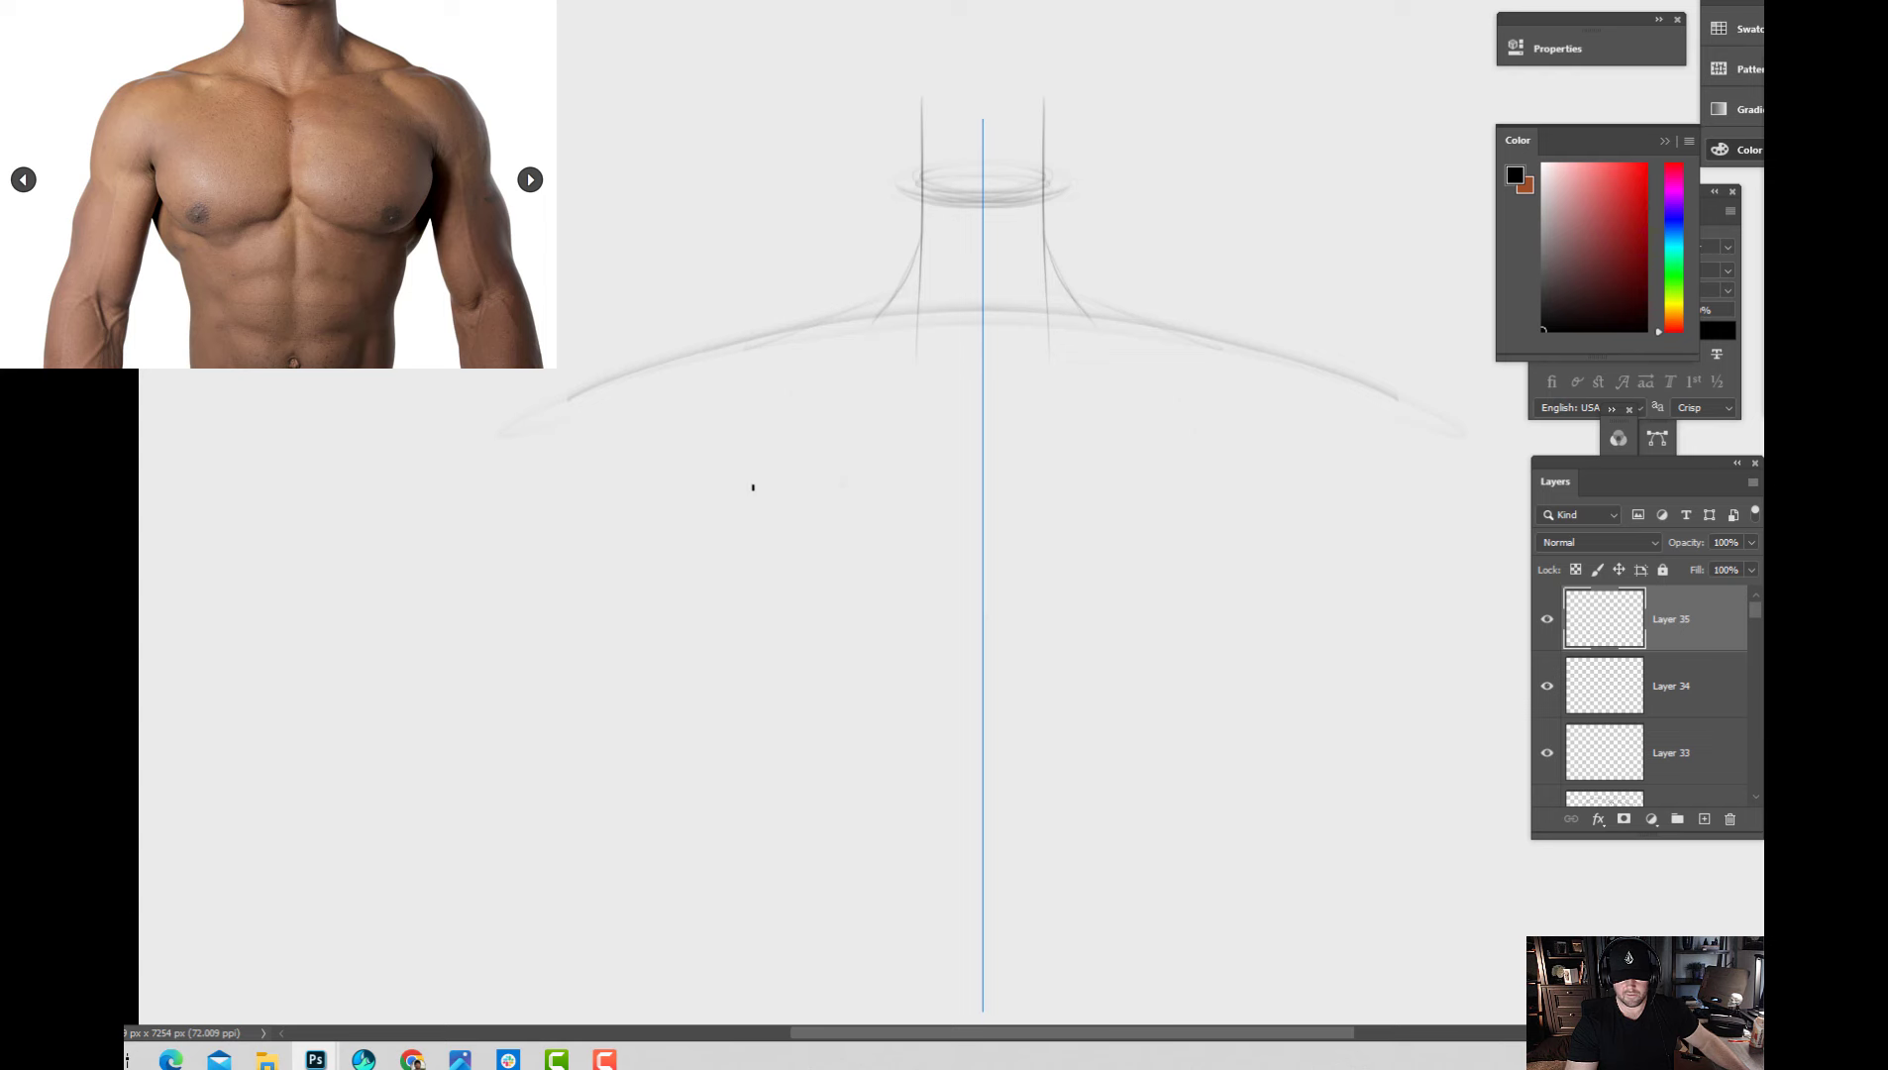
Sketch the angular pectoral outlines meeting at the sternum line, and add the collarbones running from the pit of the neck to the shoulders.
{"action": "mouse_move", "coordinate": [872, 282]}
{"action": "left_mouse_down"}
{"action": "mouse_move", "coordinate": [753, 495]}
{"action": "mouse_move", "coordinate": [820, 597]}
{"action": "left_mouse_up"}
{"action": "mouse_move", "coordinate": [760, 515]}
{"action": "left_mouse_down"}
{"action": "mouse_move", "coordinate": [810, 536]}
{"action": "mouse_move", "coordinate": [795, 559]}
{"action": "mouse_move", "coordinate": [993, 594]}
{"action": "mouse_move", "coordinate": [981, 552]}
{"action": "mouse_move", "coordinate": [817, 590]}
{"action": "mouse_move", "coordinate": [937, 581]}
{"action": "mouse_move", "coordinate": [828, 597]}
{"action": "mouse_move", "coordinate": [979, 556]}
{"action": "mouse_move", "coordinate": [961, 569]}
{"action": "mouse_move", "coordinate": [977, 535]}
{"action": "left_mouse_up"}
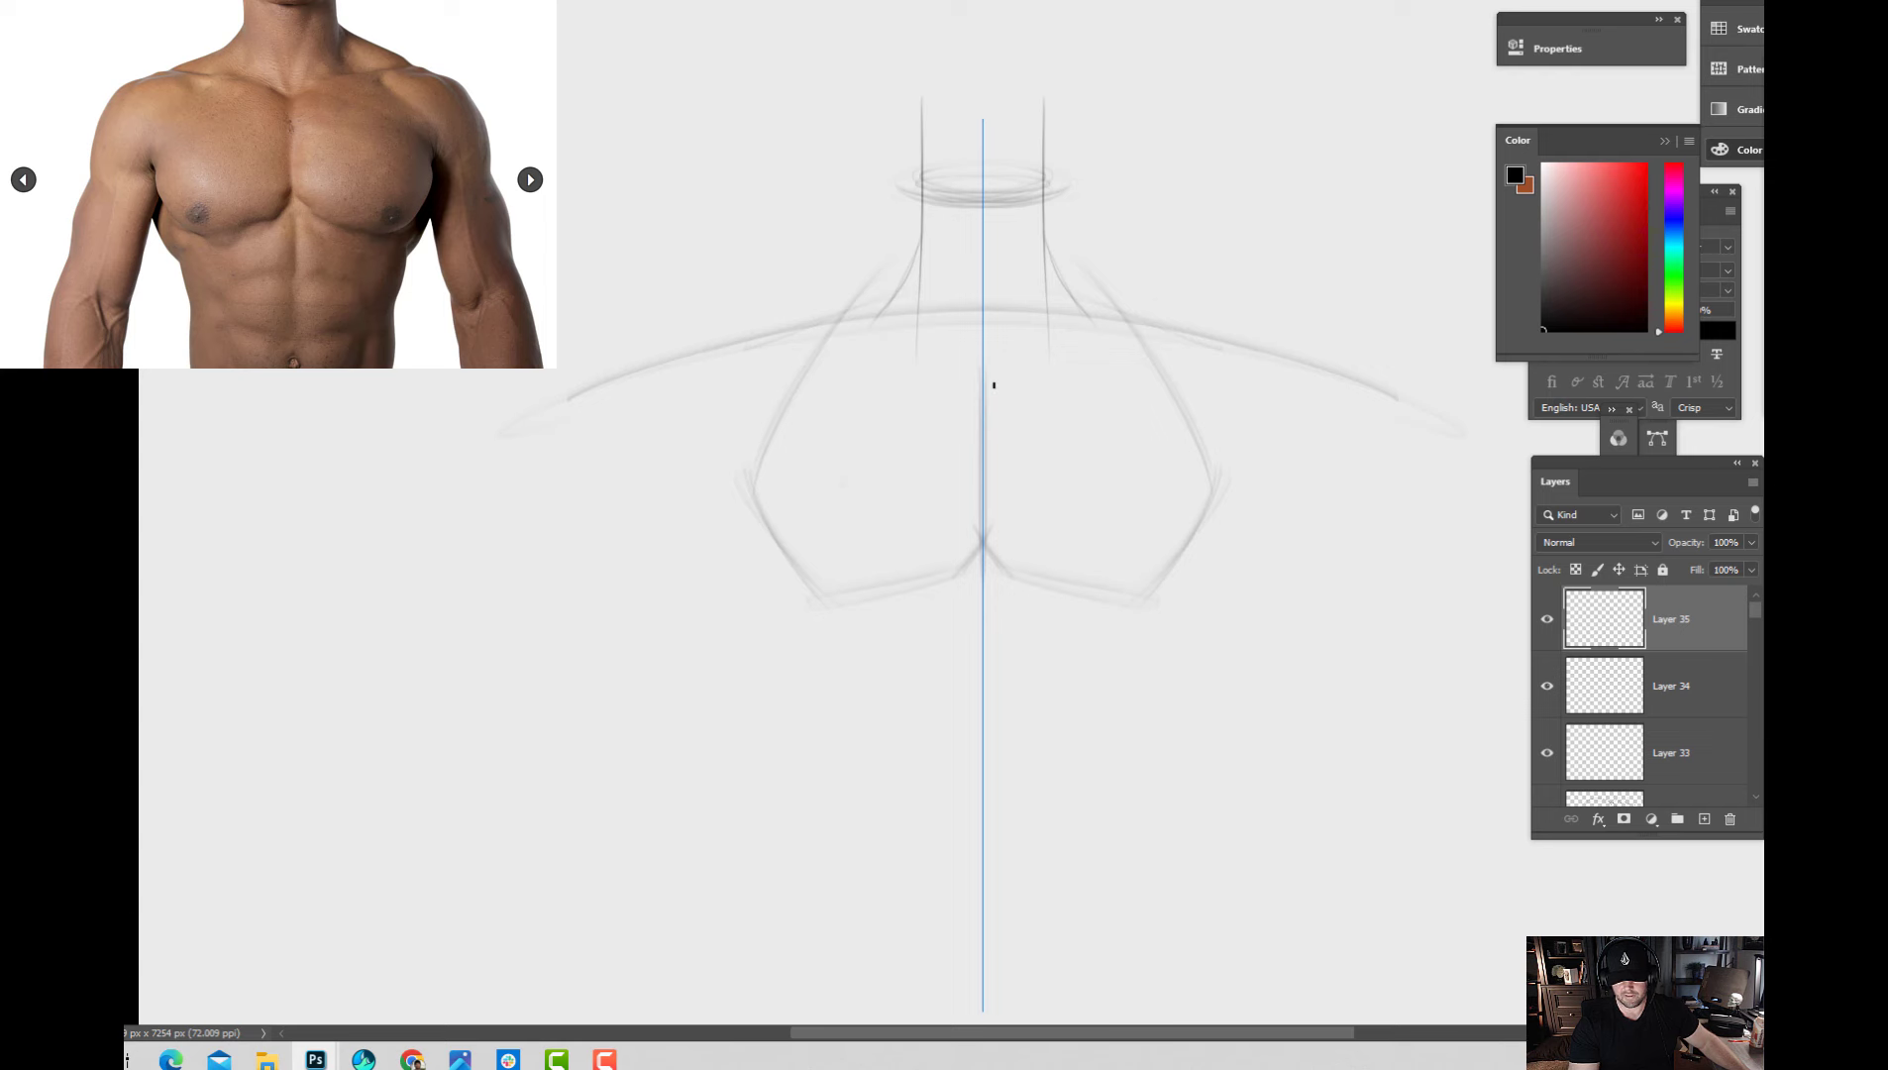
{"action": "left_click_drag", "start_coordinate": [939, 352], "coordinate": [979, 377]}
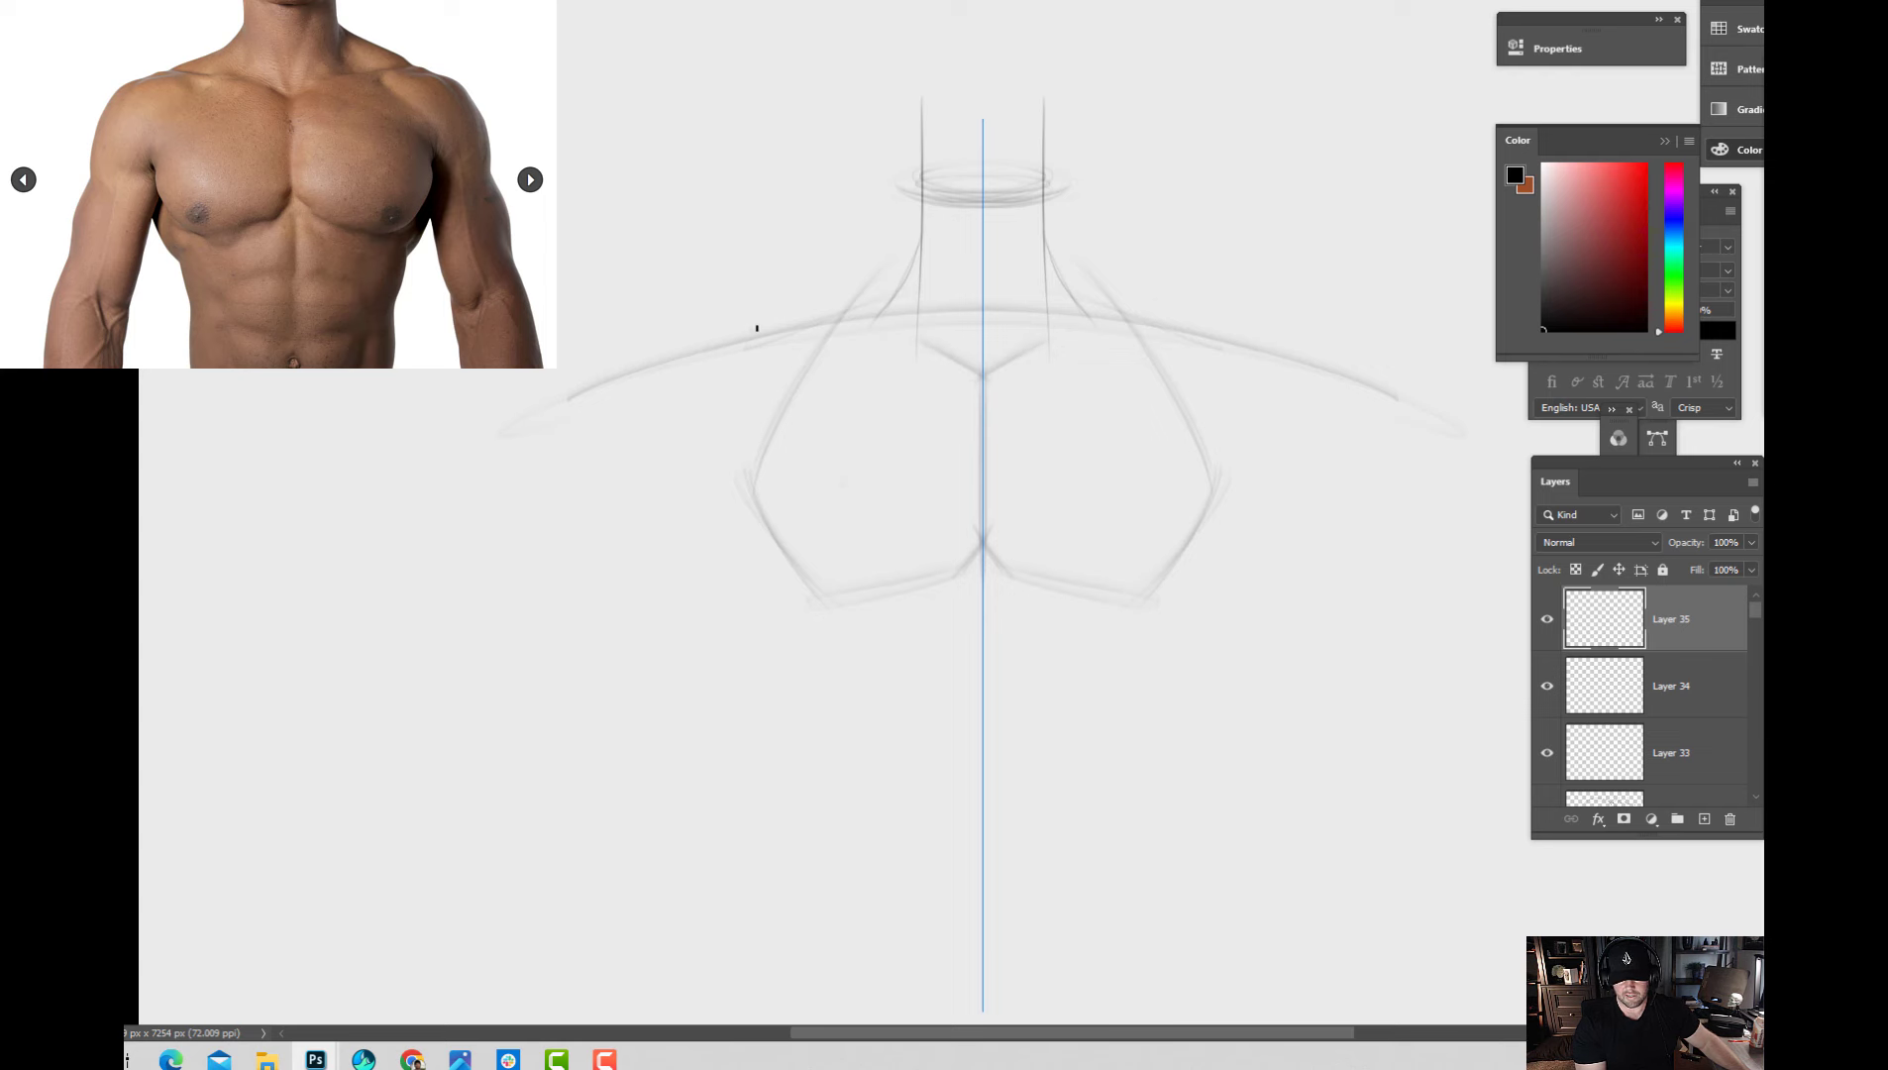
{"action": "left_click_drag", "start_coordinate": [757, 328], "coordinate": [939, 347]}
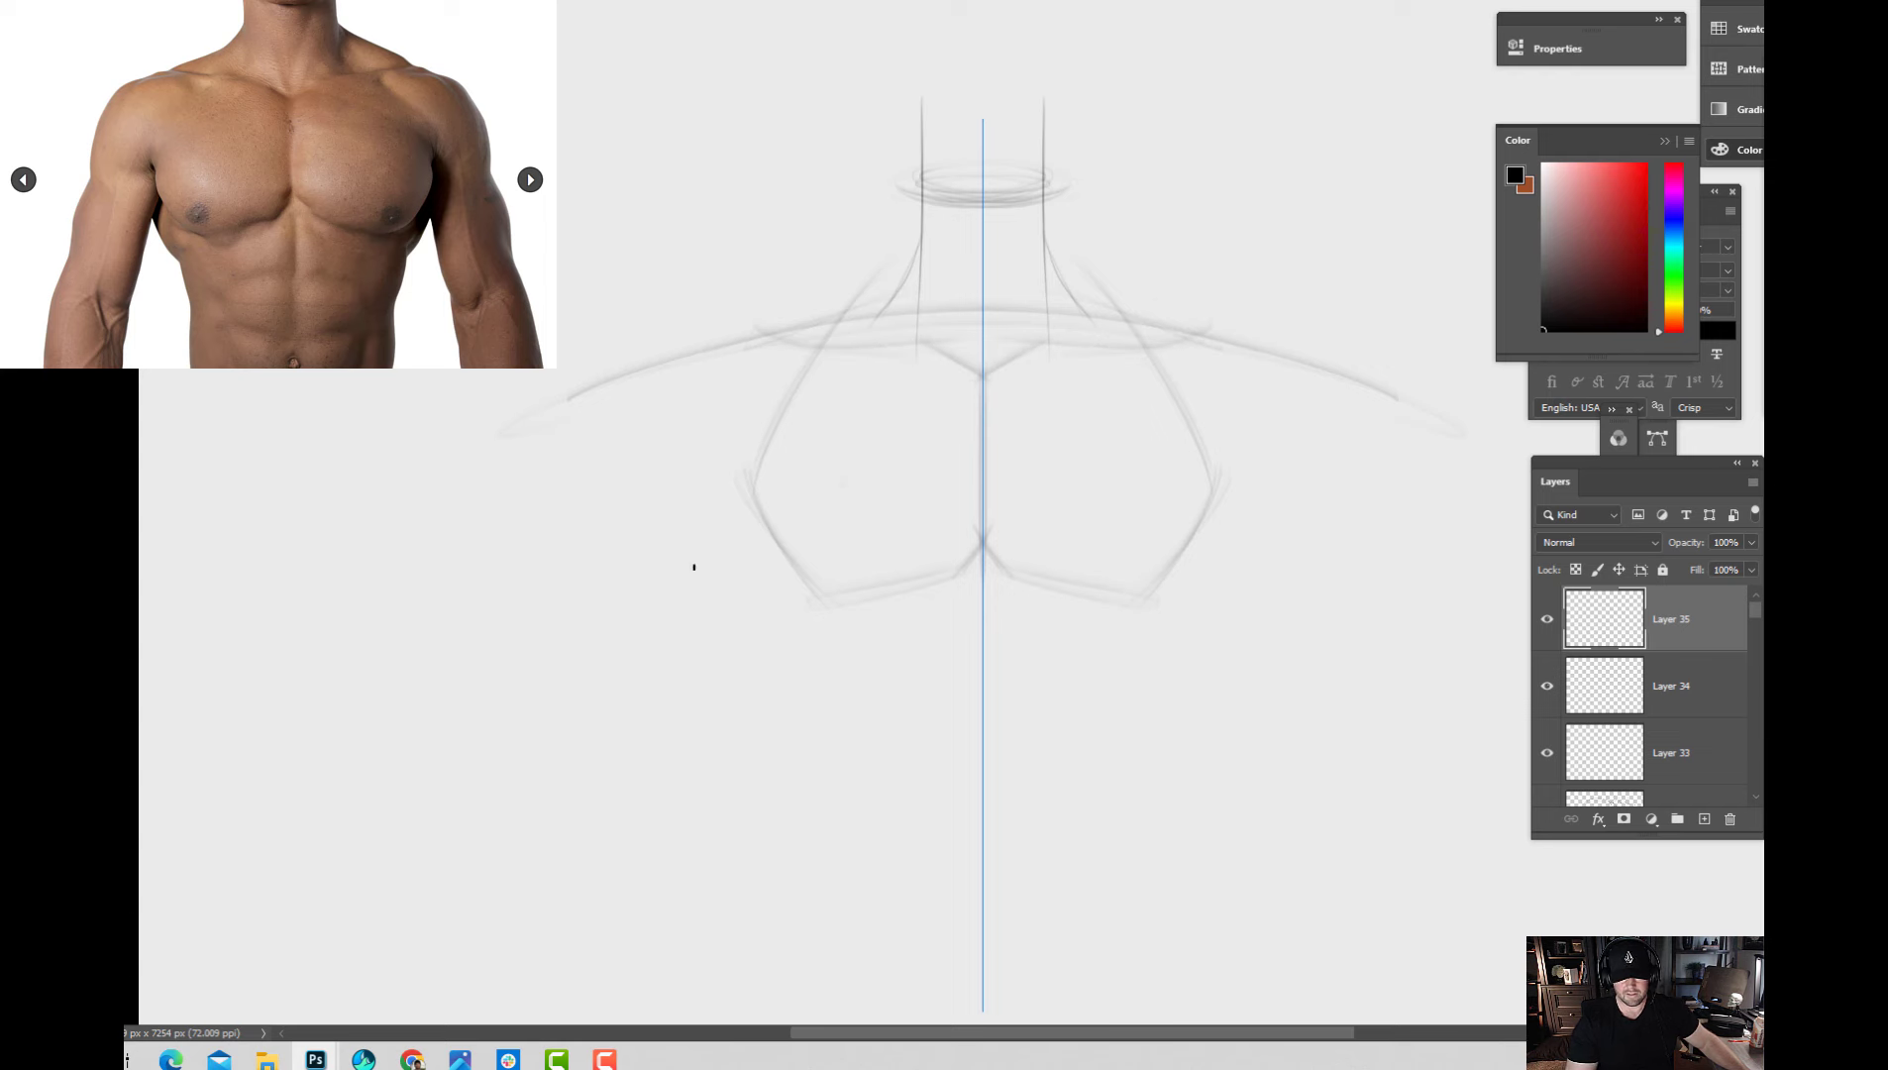
Draw the rounded rib cage oval around and below the pectorals, and darken its lower side curves.
{"action": "mouse_move", "coordinate": [818, 357]}
{"action": "left_mouse_down"}
{"action": "mouse_move", "coordinate": [872, 716]}
{"action": "mouse_move", "coordinate": [981, 737]}
{"action": "left_mouse_up"}
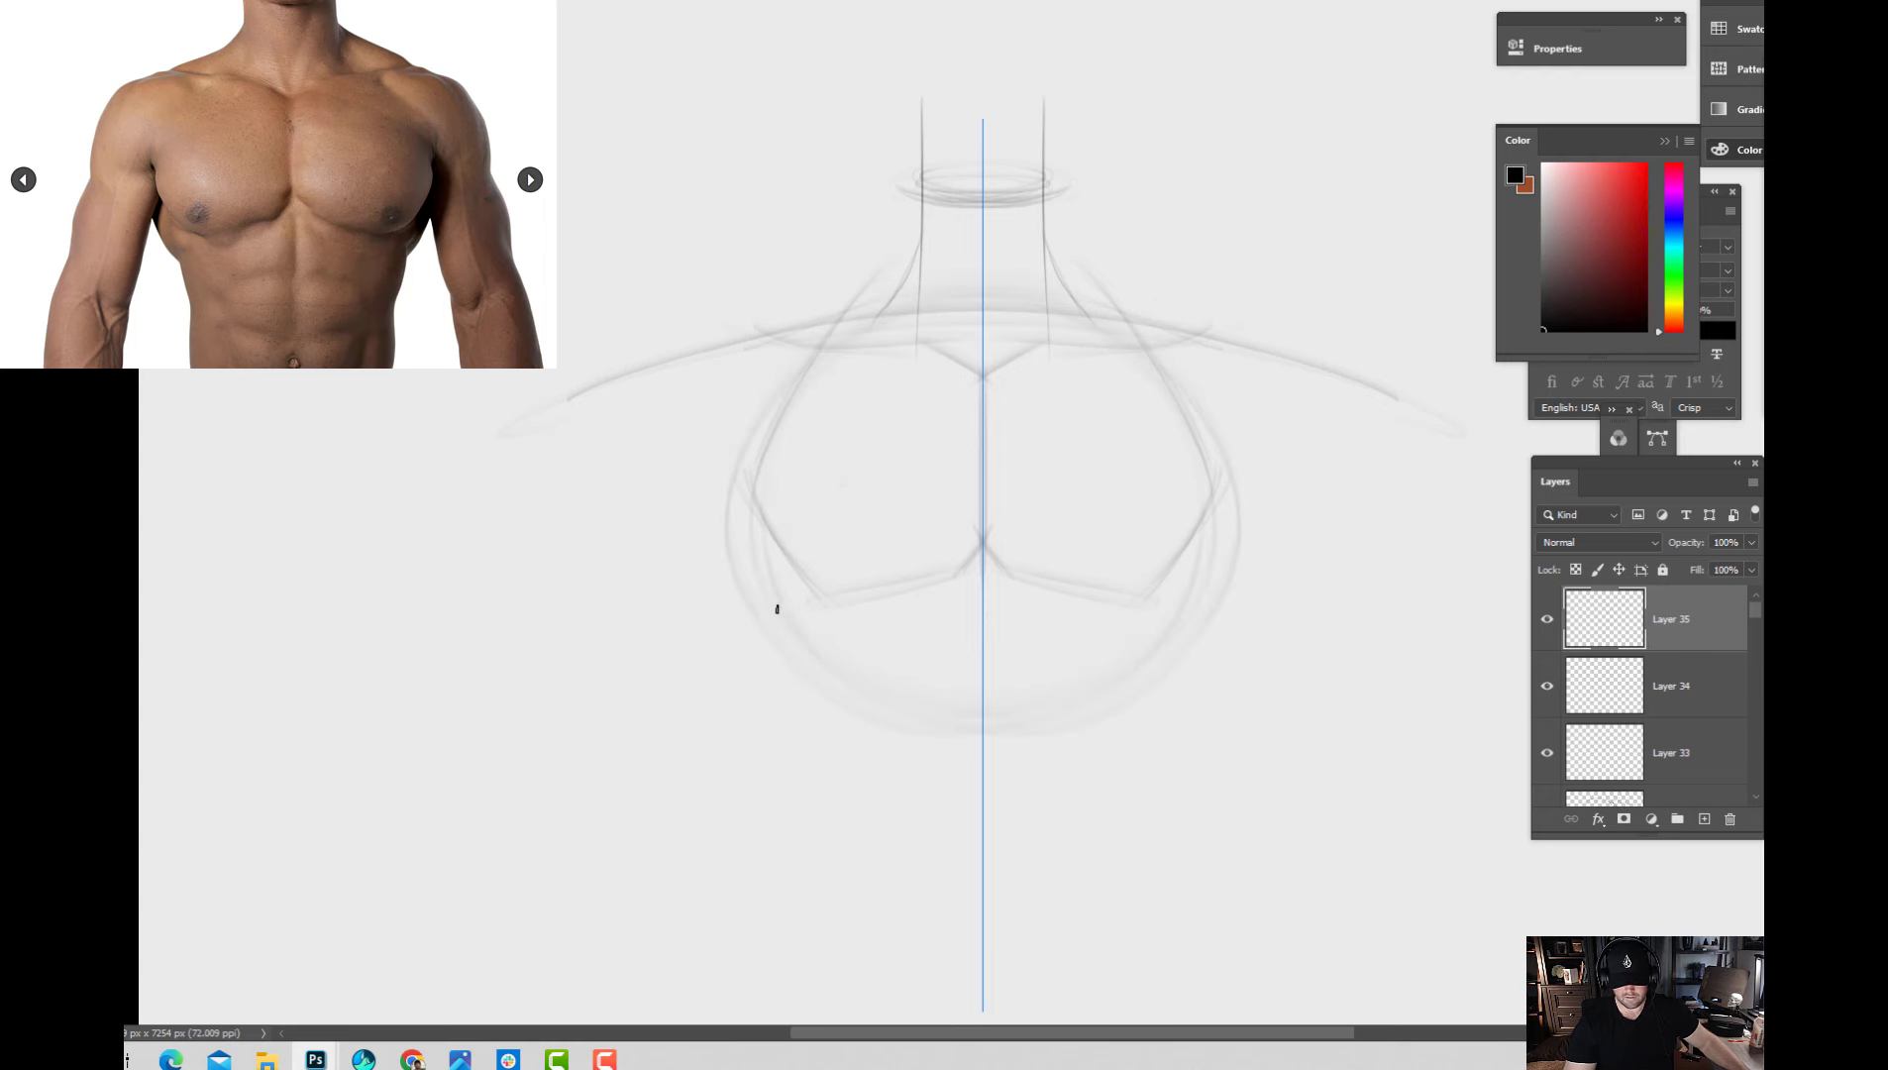
{"action": "mouse_move", "coordinate": [849, 693]}
{"action": "left_mouse_down"}
{"action": "mouse_move", "coordinate": [763, 595]}
{"action": "mouse_move", "coordinate": [850, 698]}
{"action": "left_mouse_up"}
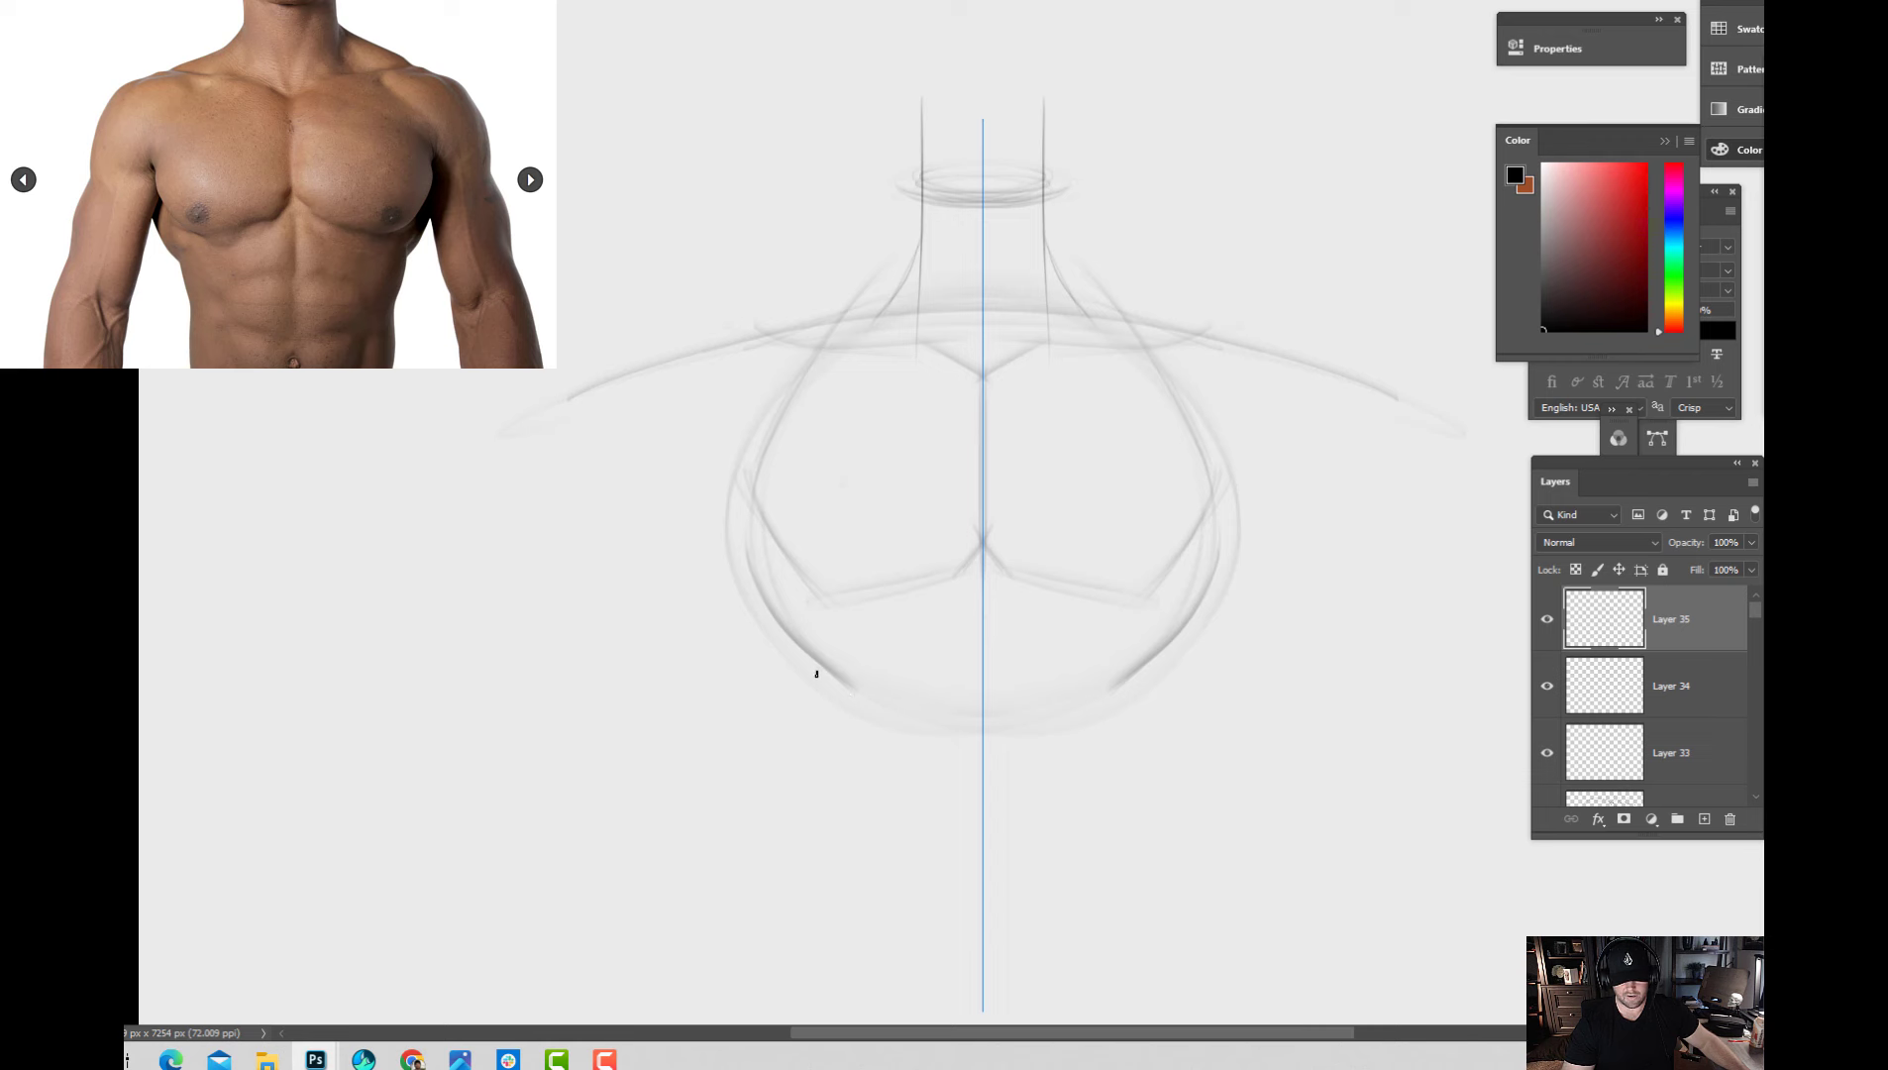
Sketch the mirrored side lines of the waist, running from the outer pectoral corners down past the rib cage.
{"action": "left_click_drag", "start_coordinate": [810, 594], "coordinate": [842, 746]}
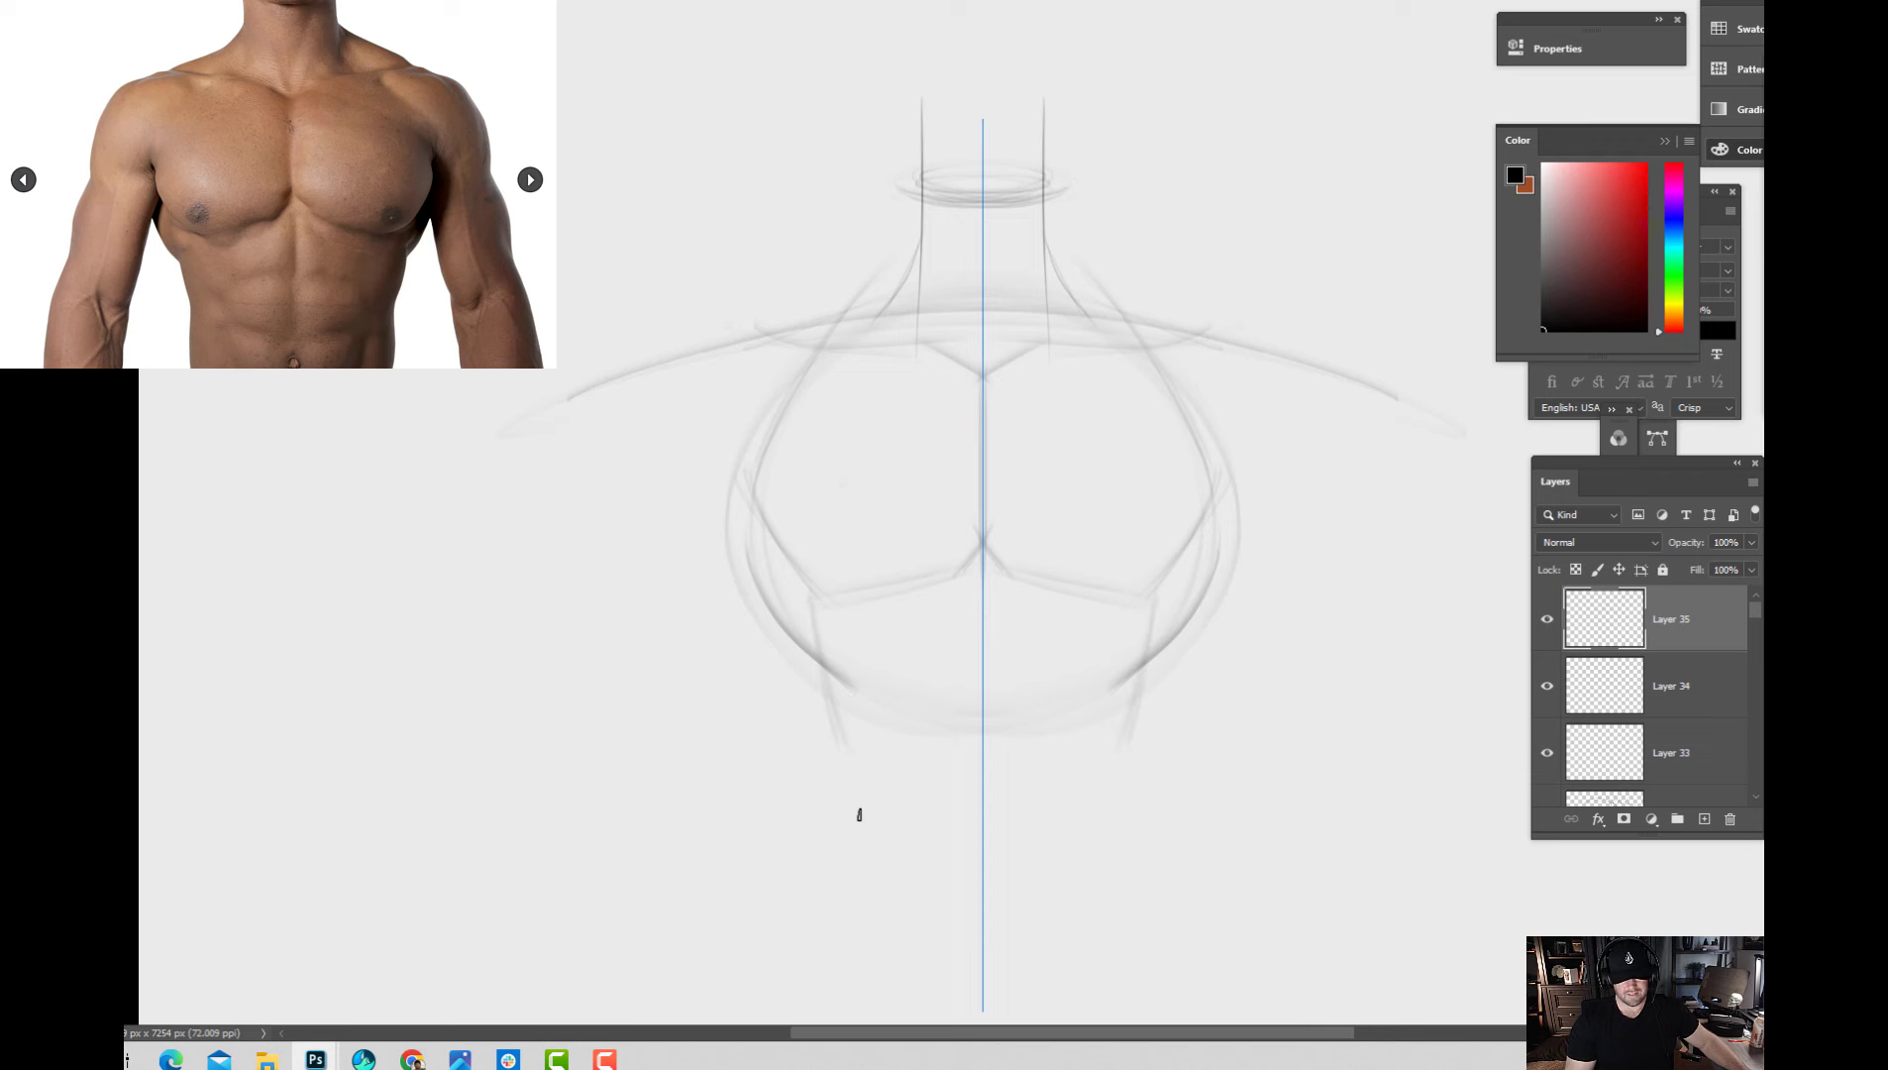
{"action": "mouse_move", "coordinate": [822, 667]}
{"action": "left_mouse_down"}
{"action": "mouse_move", "coordinate": [849, 728]}
{"action": "mouse_move", "coordinate": [843, 842]}
{"action": "left_mouse_up"}
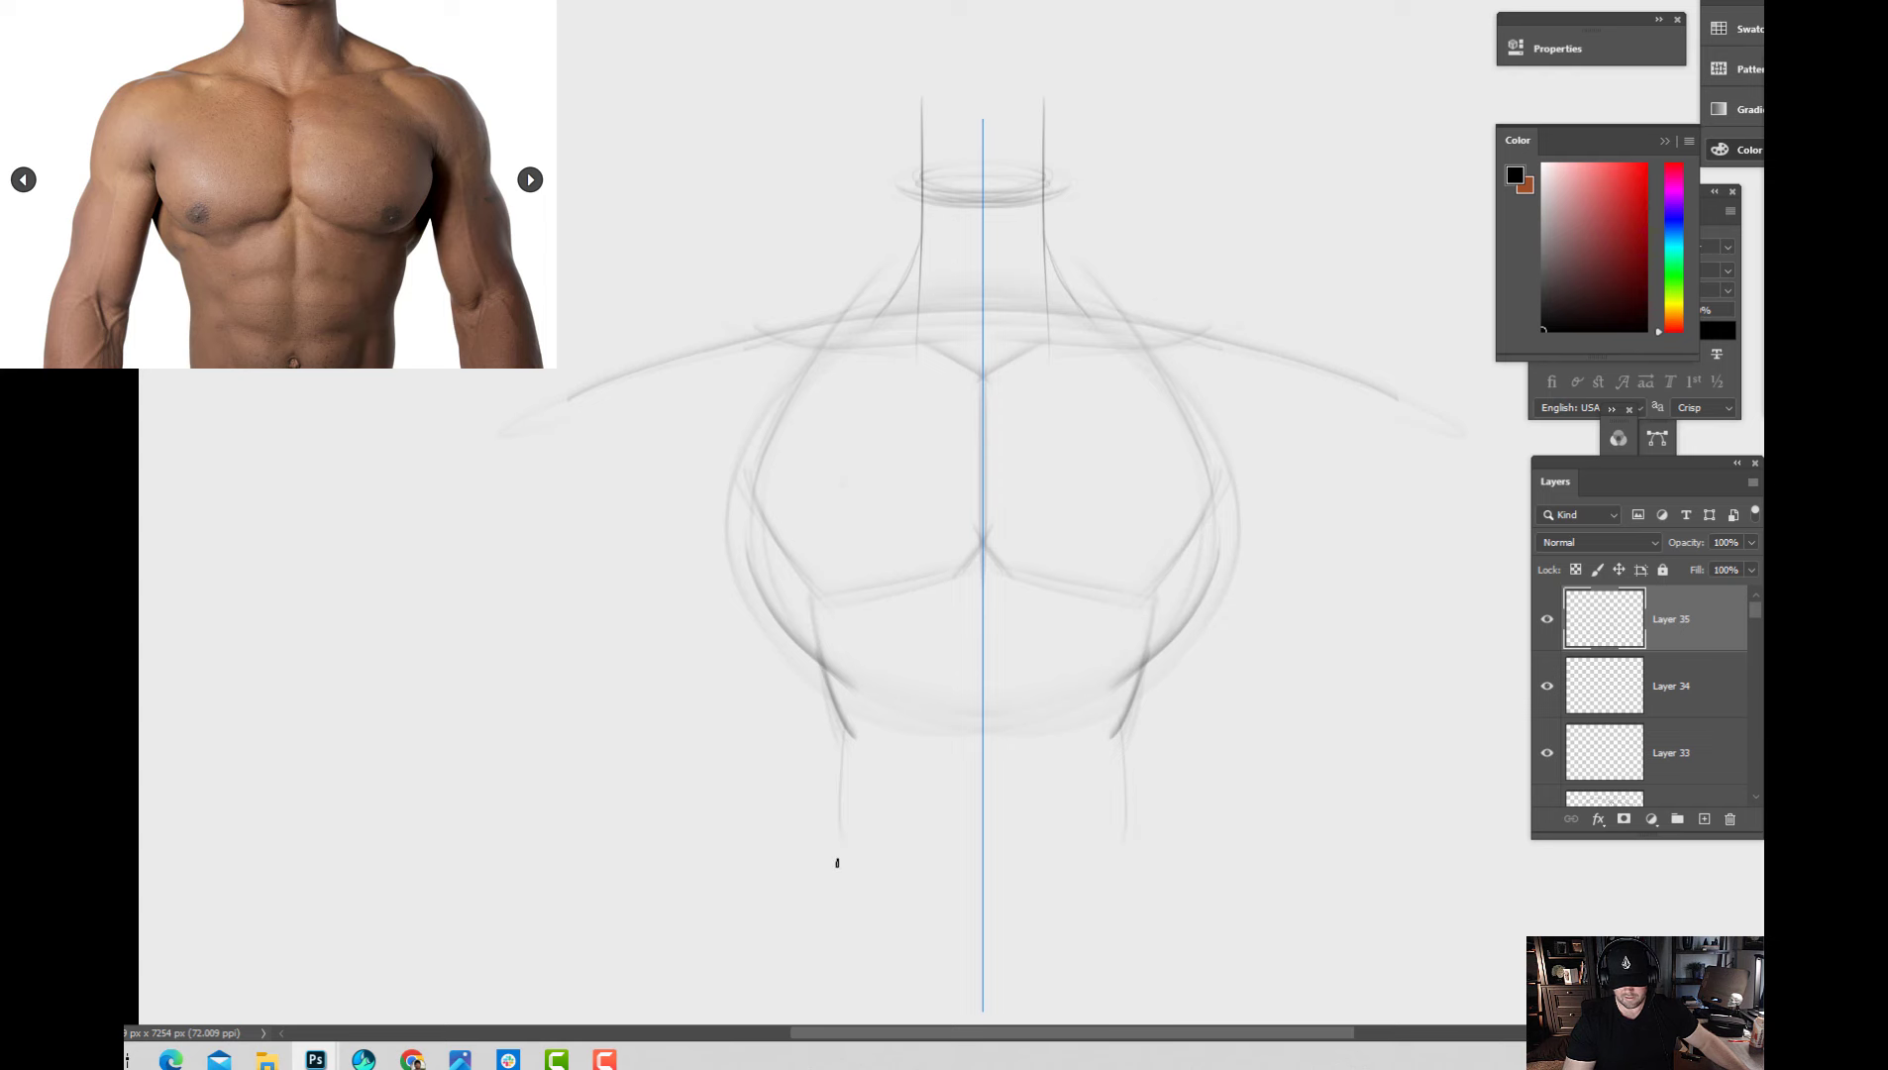
{"action": "left_click_drag", "start_coordinate": [840, 746], "coordinate": [837, 863]}
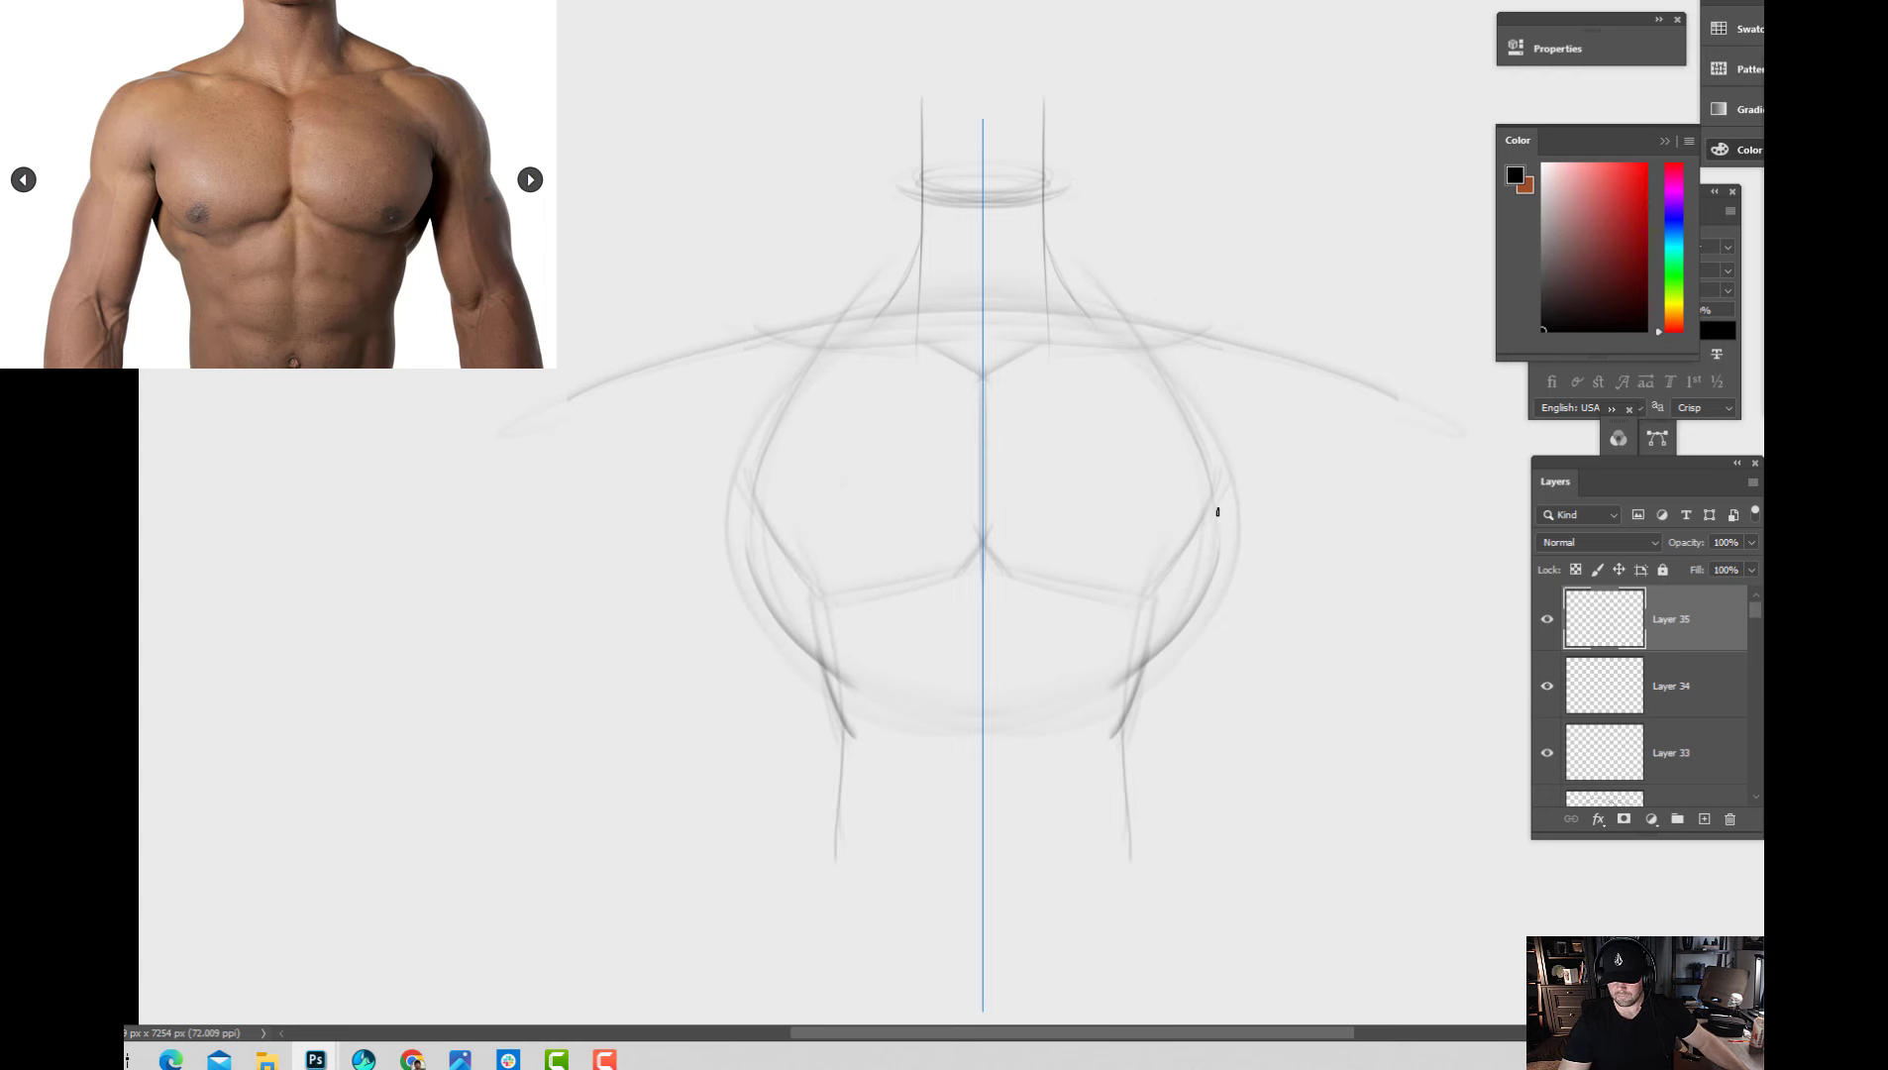
Draw long inner and outer arm lines down from the armpits and shoulders, and reinforce the lower pectoral and deltoid curves.
{"action": "left_click_drag", "start_coordinate": [1210, 513], "coordinate": [1269, 823]}
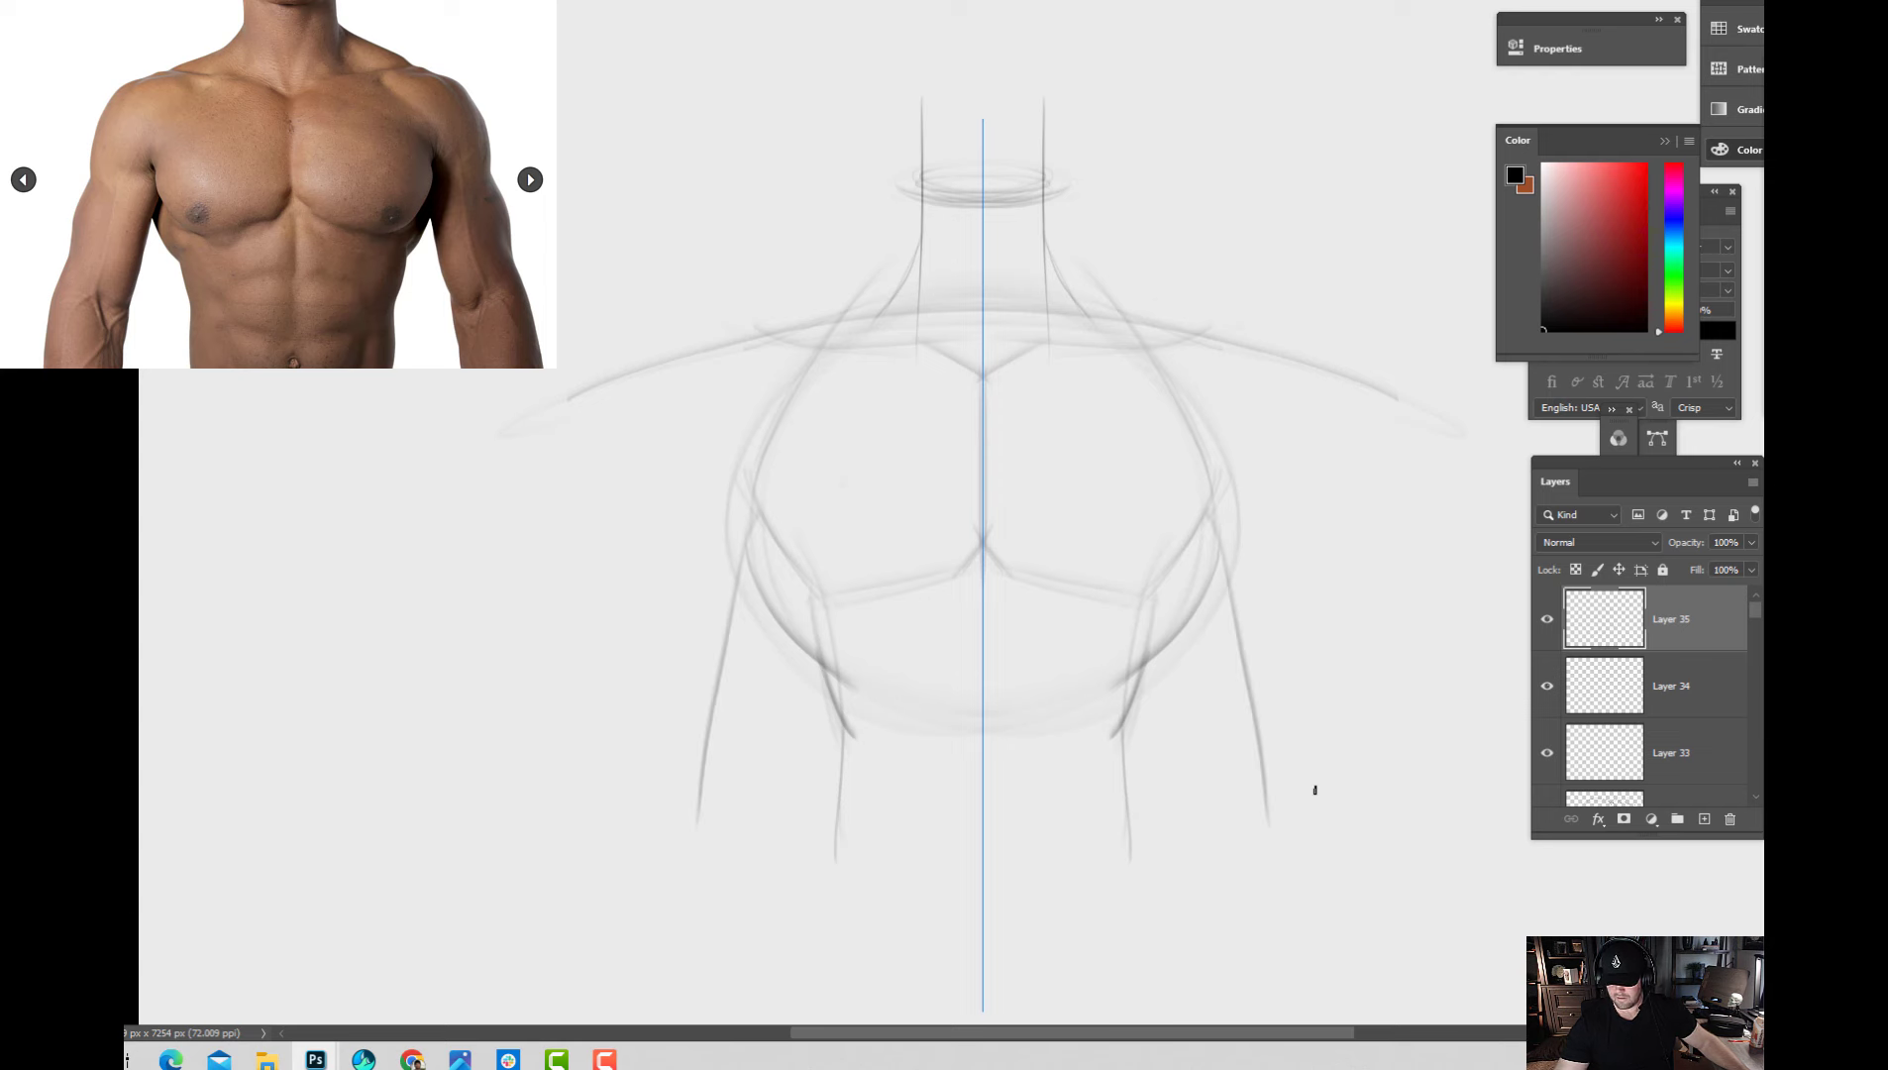
{"action": "mouse_move", "coordinate": [1179, 342]}
{"action": "left_mouse_down"}
{"action": "mouse_move", "coordinate": [1210, 432]}
{"action": "mouse_move", "coordinate": [1321, 570]}
{"action": "mouse_move", "coordinate": [1319, 649]}
{"action": "left_mouse_up"}
{"action": "mouse_move", "coordinate": [1272, 357]}
{"action": "left_mouse_down"}
{"action": "mouse_move", "coordinate": [1297, 422]}
{"action": "mouse_move", "coordinate": [1327, 842]}
{"action": "left_mouse_up"}
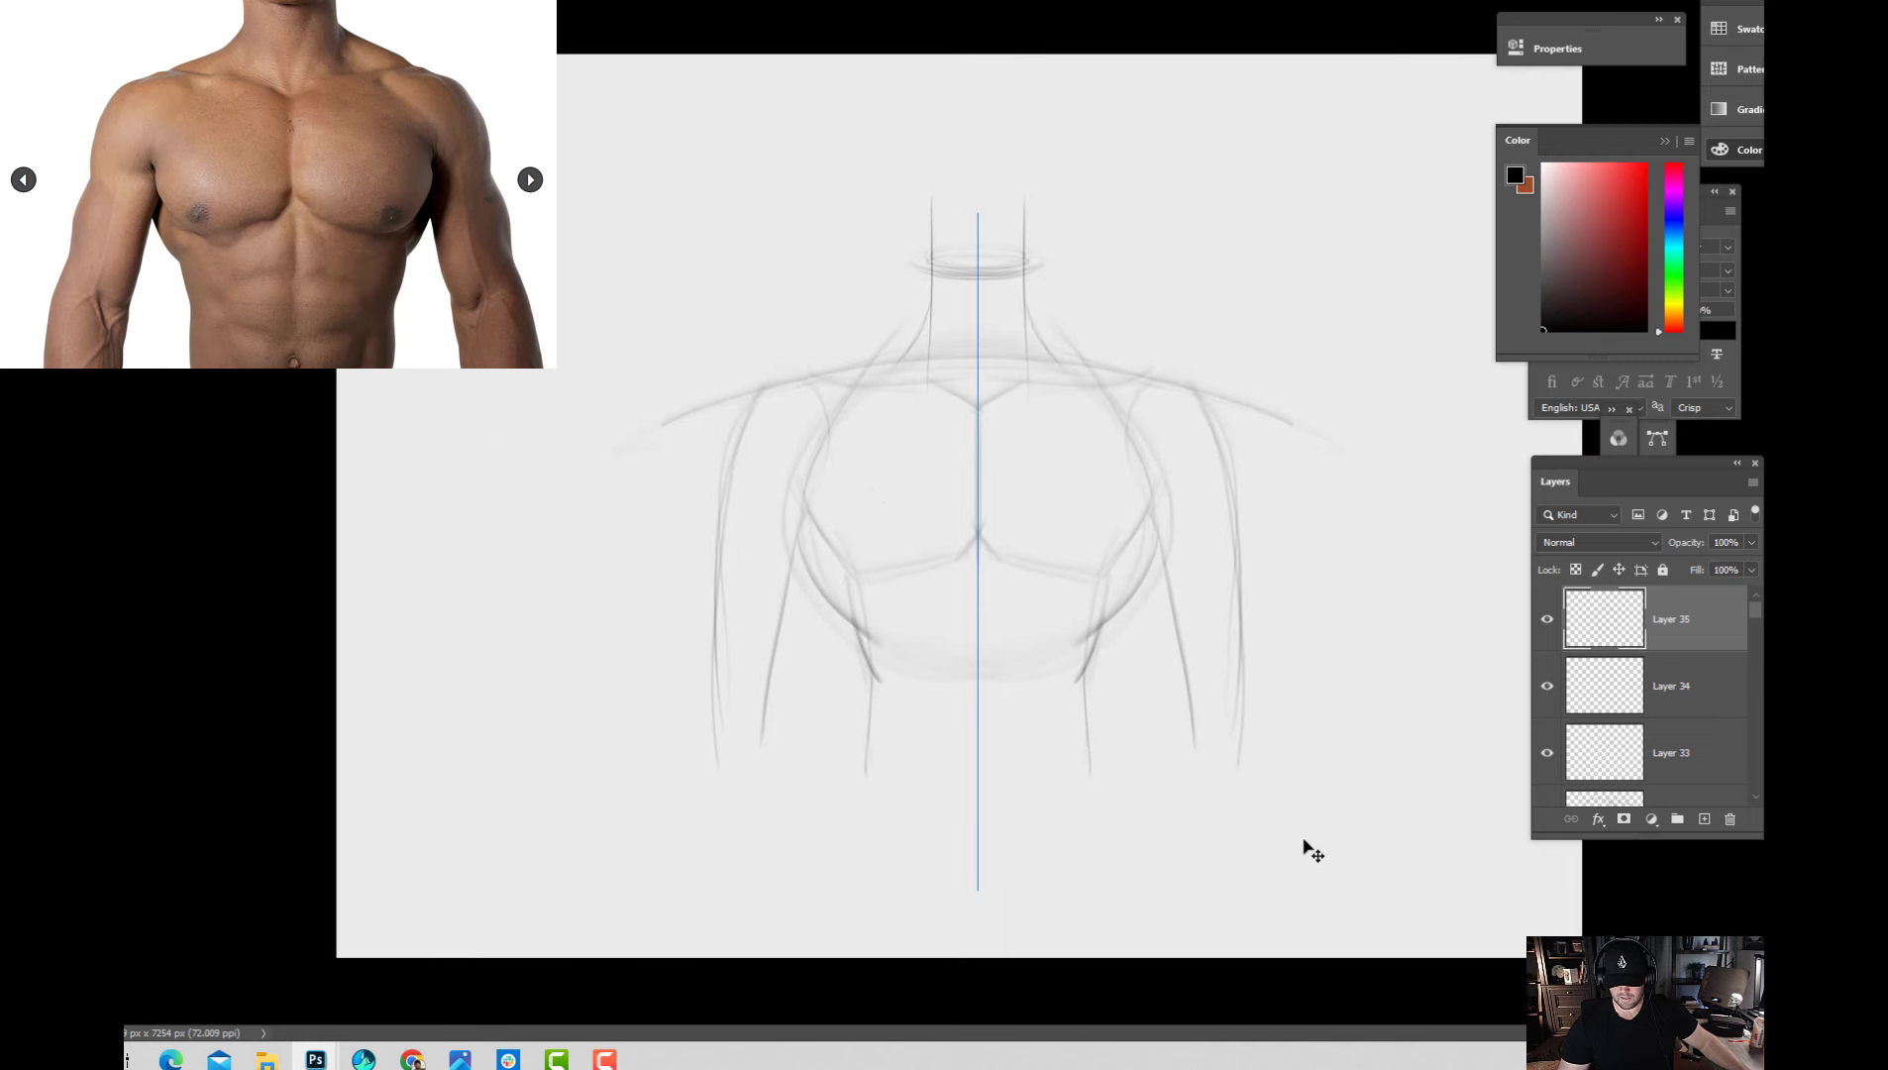
{"action": "mouse_move", "coordinate": [1260, 346]}
{"action": "left_mouse_down"}
{"action": "mouse_move", "coordinate": [1341, 684]}
{"action": "mouse_move", "coordinate": [1334, 822]}
{"action": "left_mouse_up"}
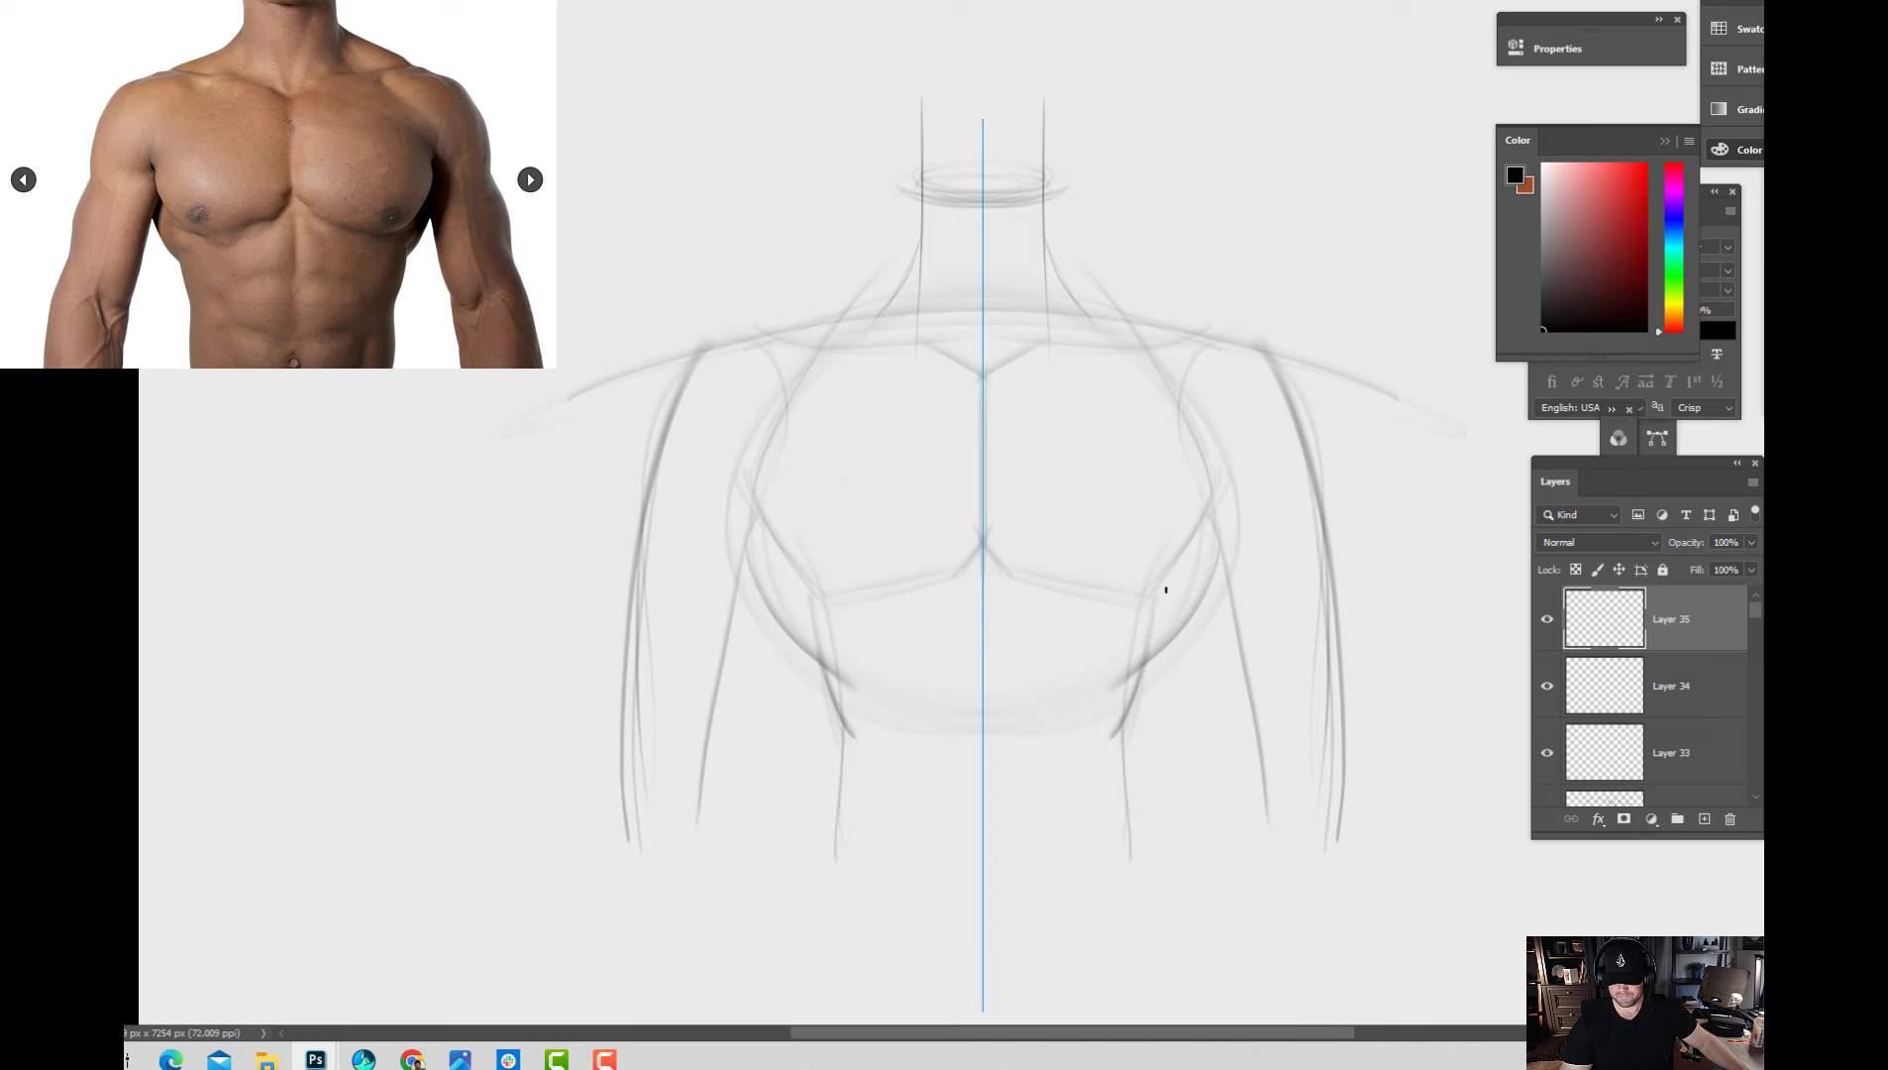
{"action": "left_click_drag", "start_coordinate": [1022, 560], "coordinate": [1162, 579]}
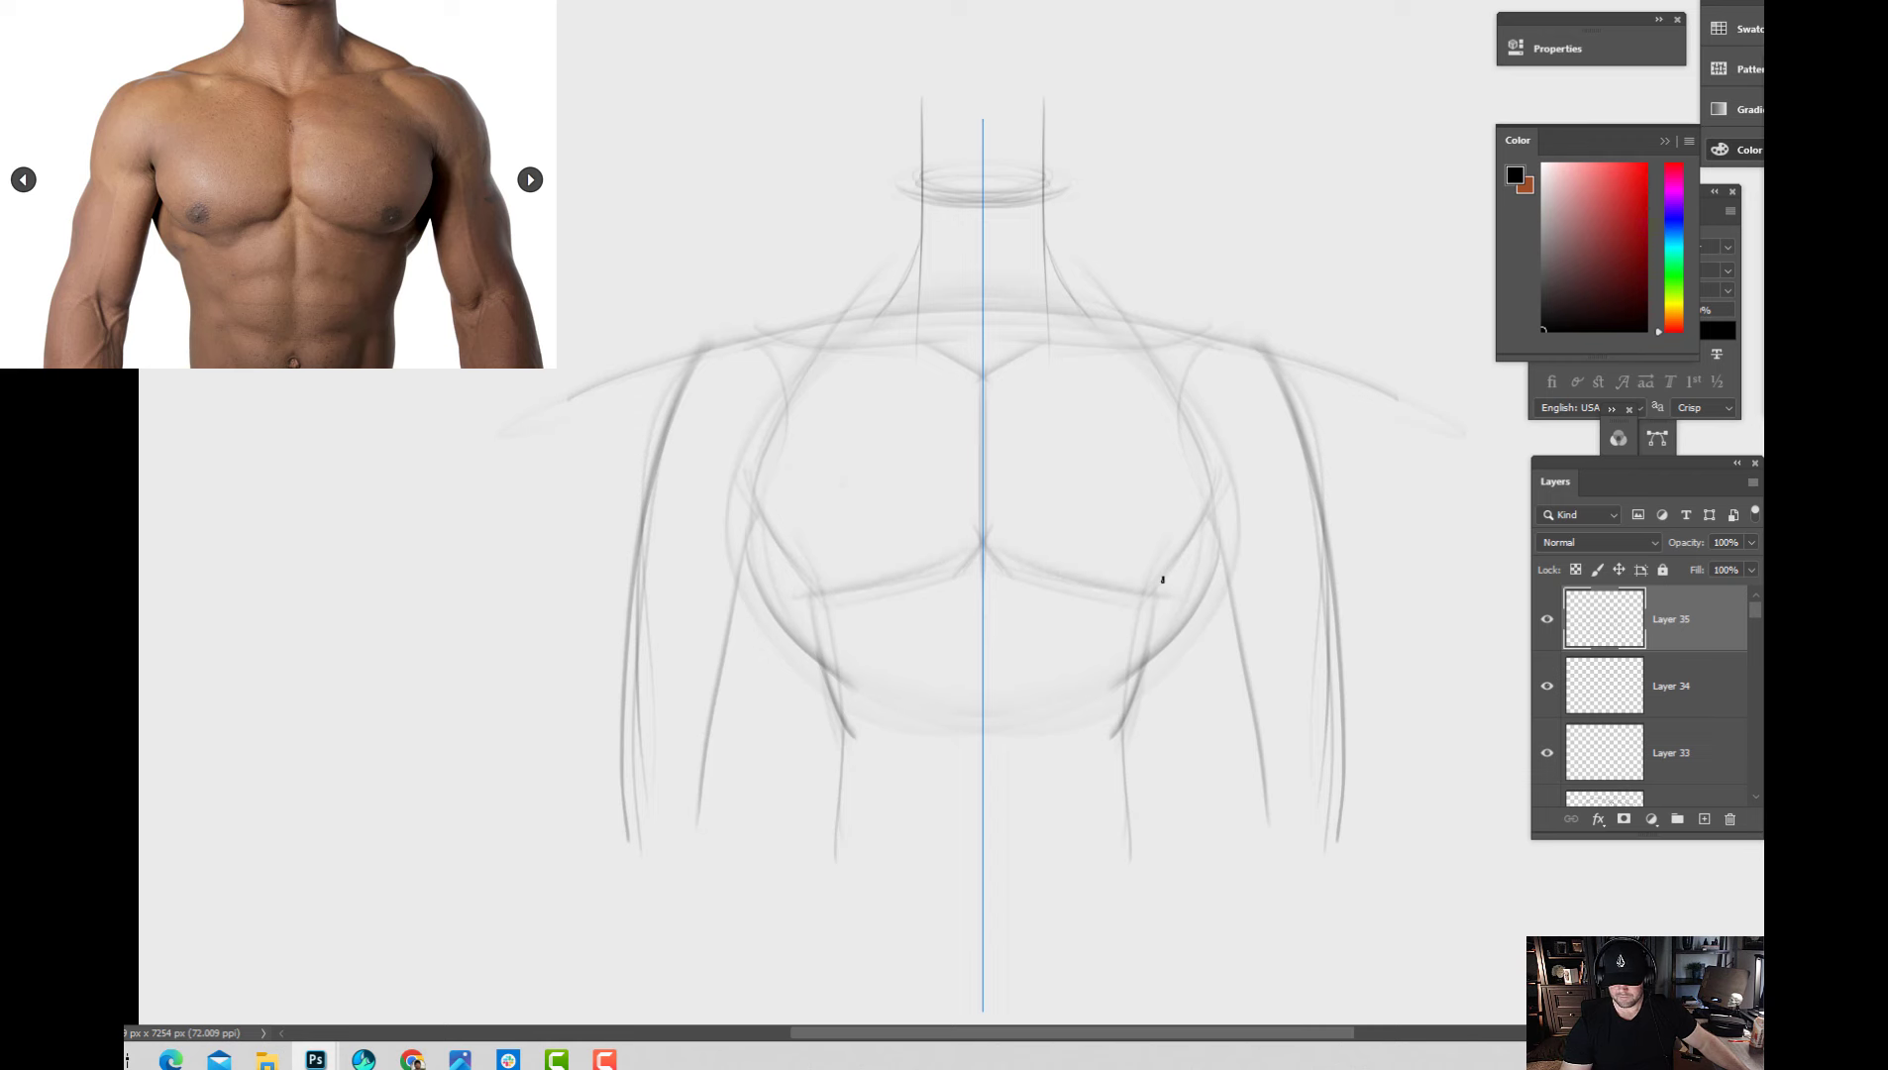
{"action": "mouse_move", "coordinate": [1267, 358]}
{"action": "left_mouse_down"}
{"action": "mouse_move", "coordinate": [1311, 416]}
{"action": "mouse_move", "coordinate": [1310, 539]}
{"action": "left_mouse_up"}
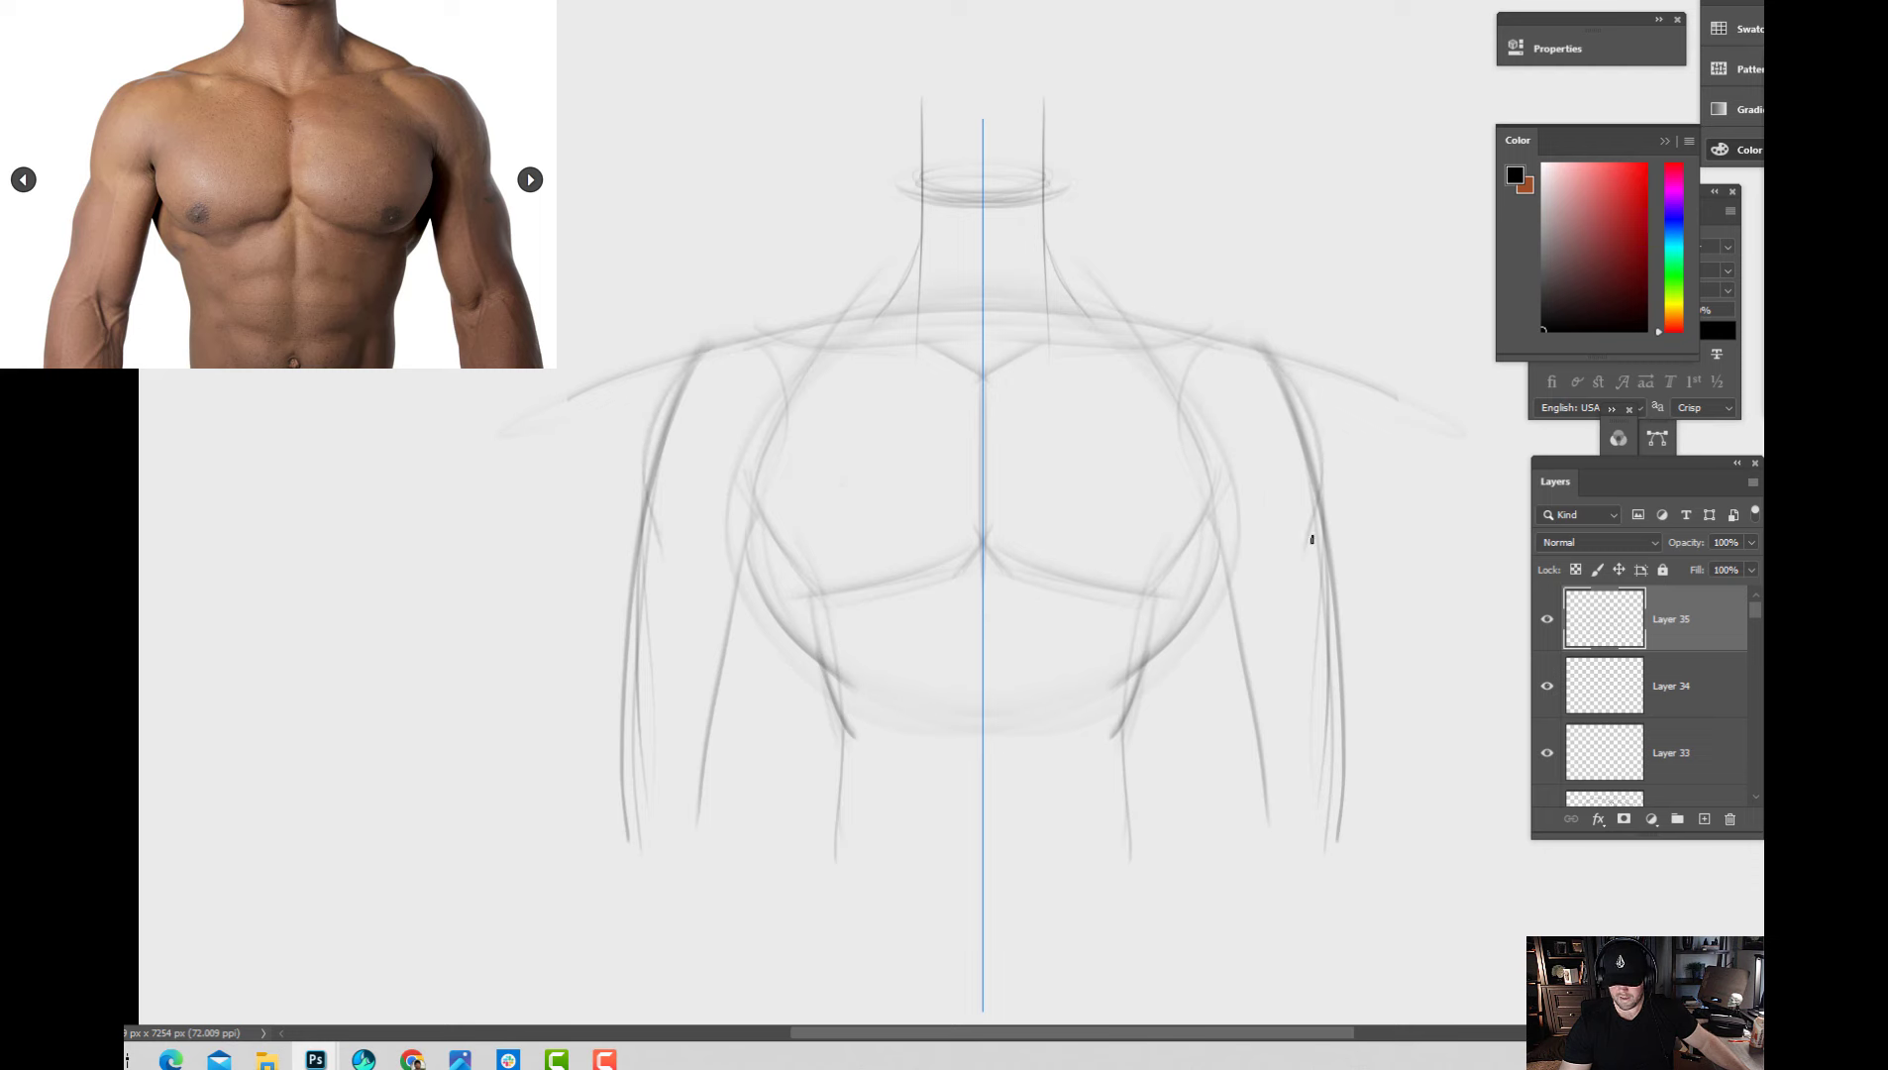
Add a new layer and draw darker outer deltoid curves on it, with light arcs from the armpits across the upper arms.
{"action": "key", "text": "ctrl"}
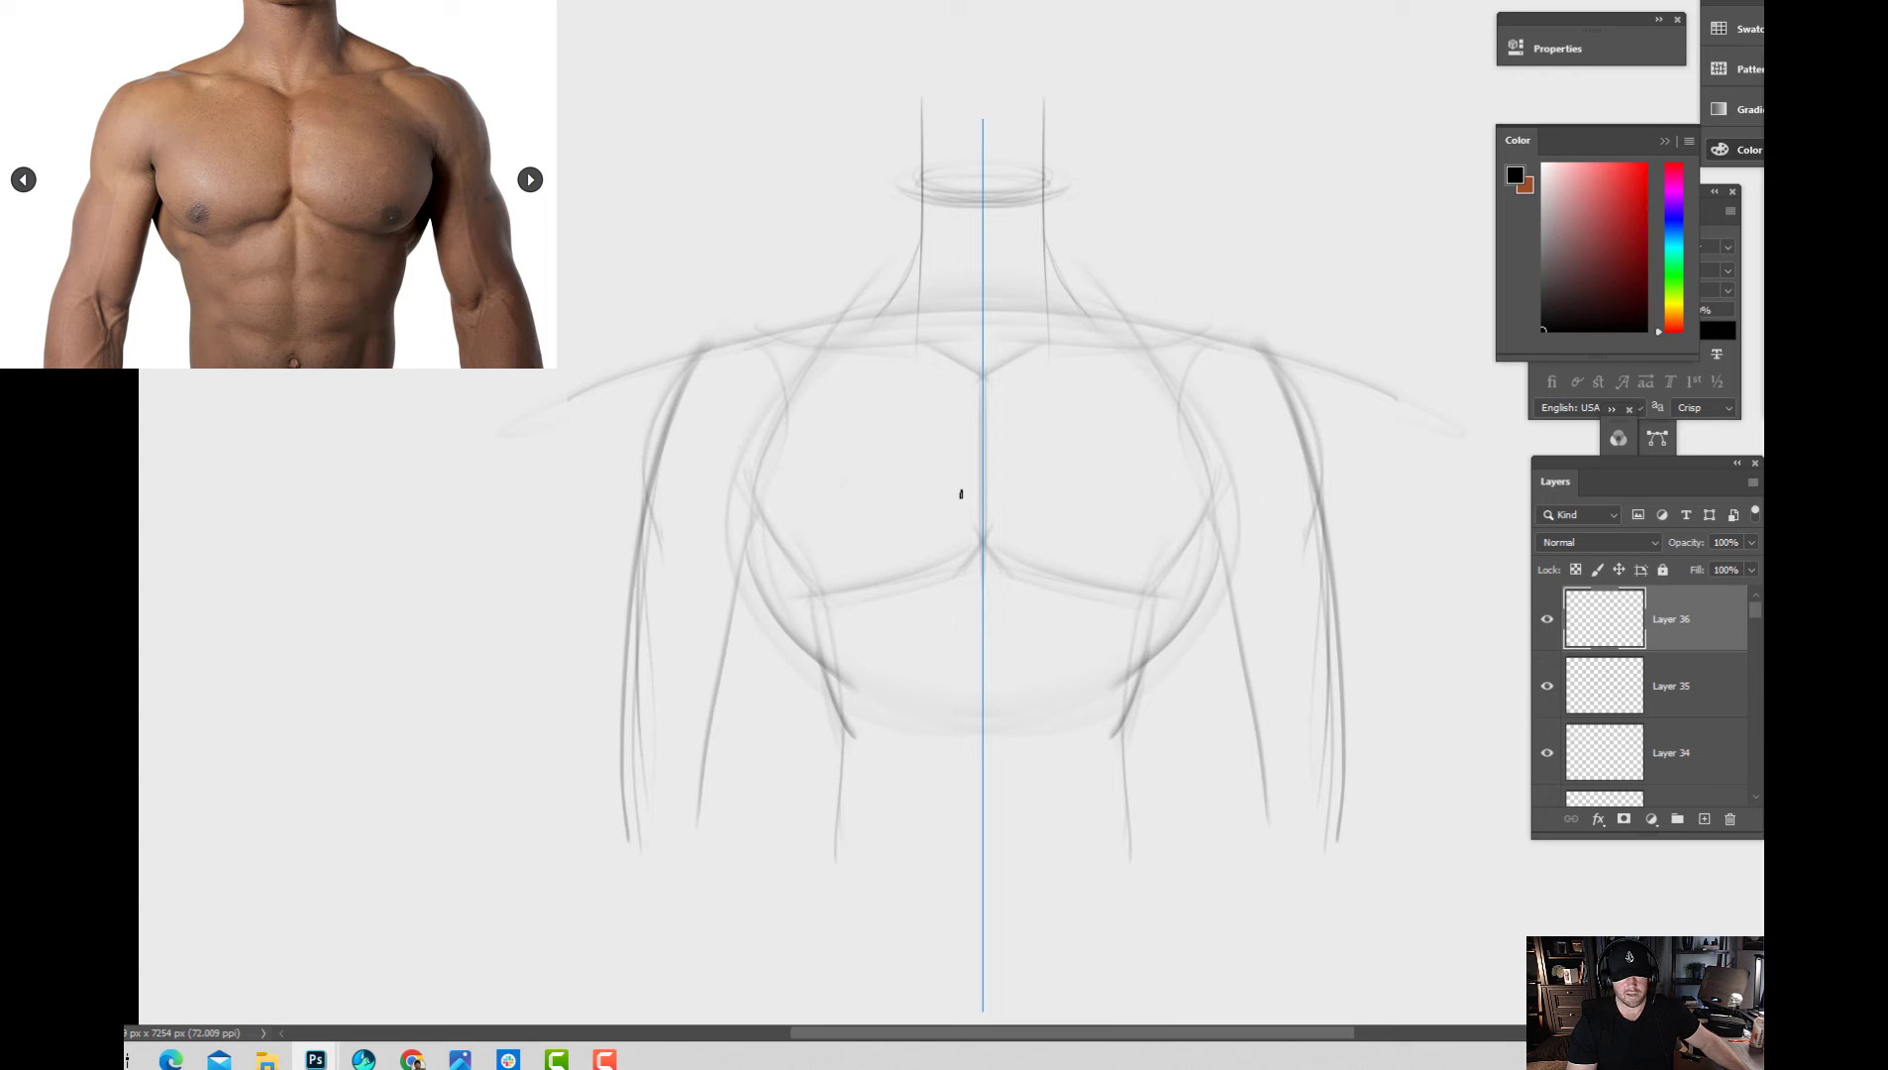
{"action": "key", "text": "ctrl+minus"}
{"action": "key", "text": "ctrl+plus"}
{"action": "left_click_drag", "start_coordinate": [717, 318], "coordinate": [658, 538]}
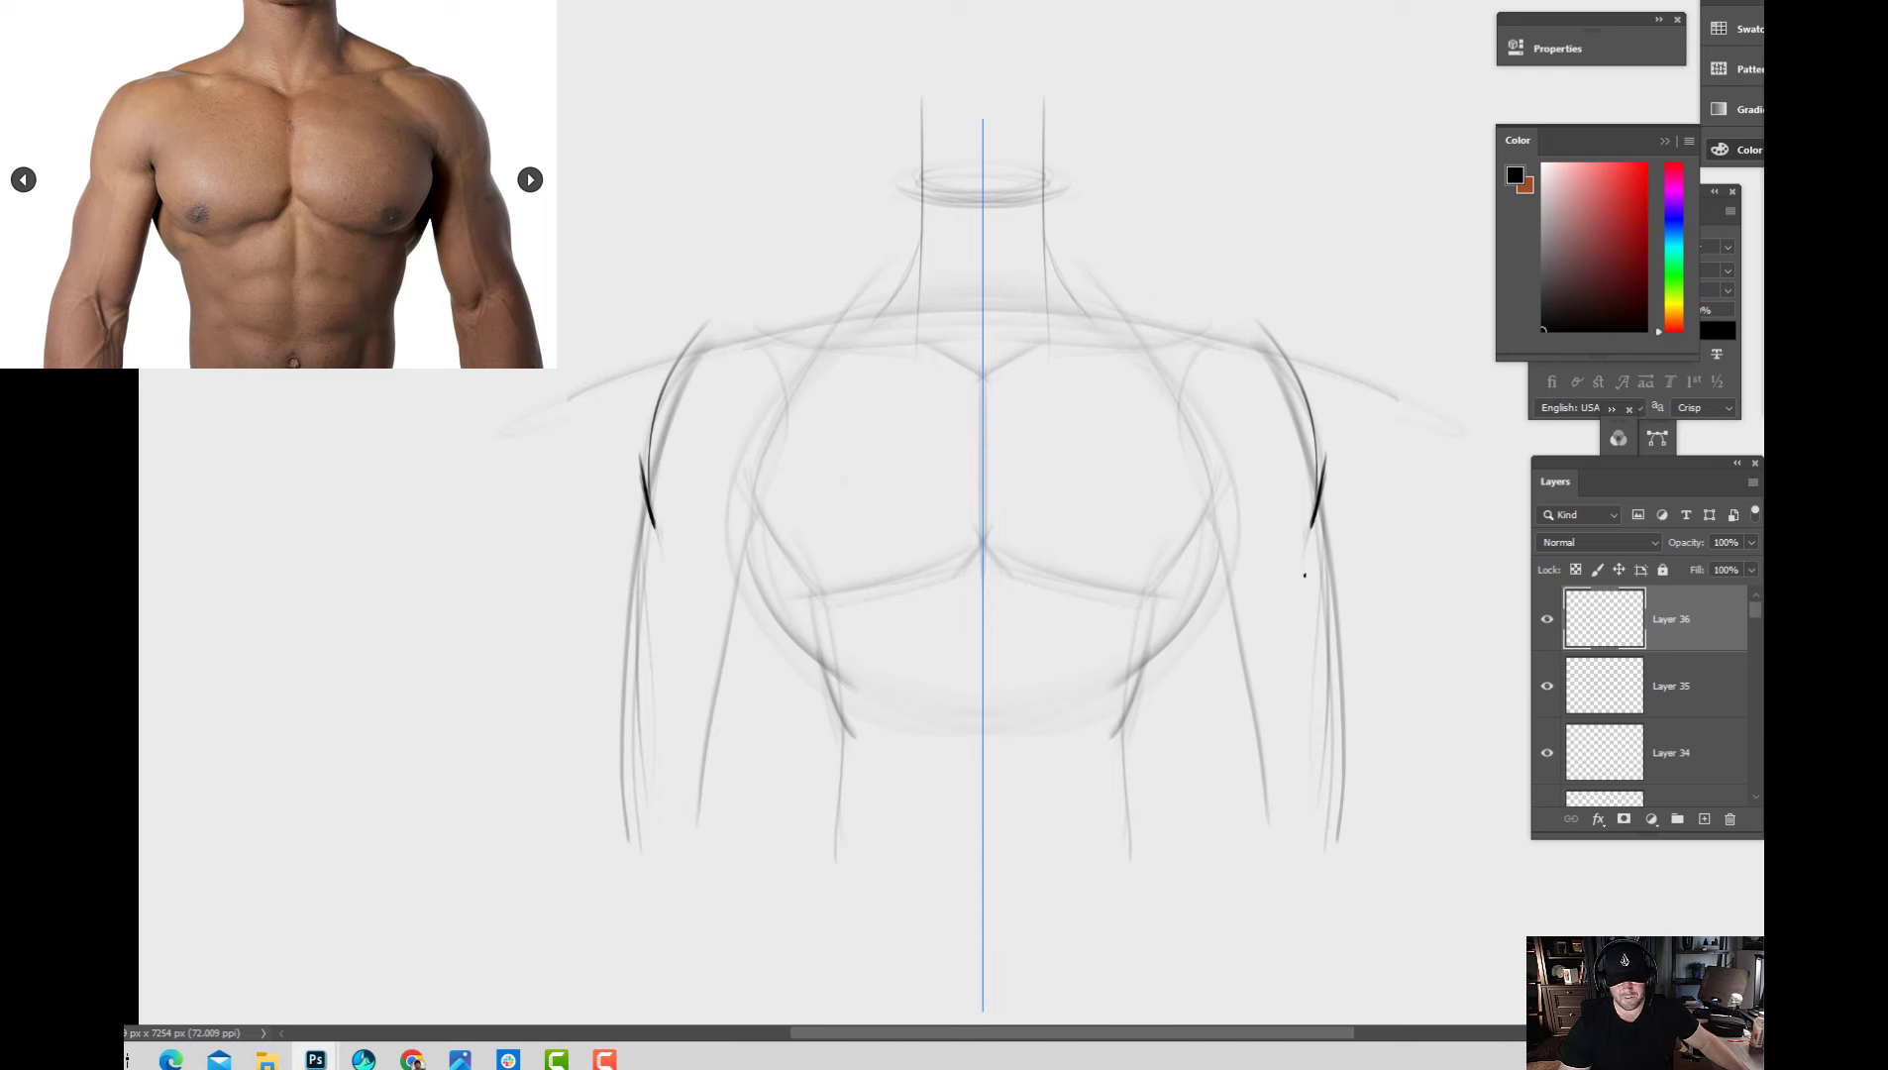
{"action": "key", "text": "ctrl+z"}
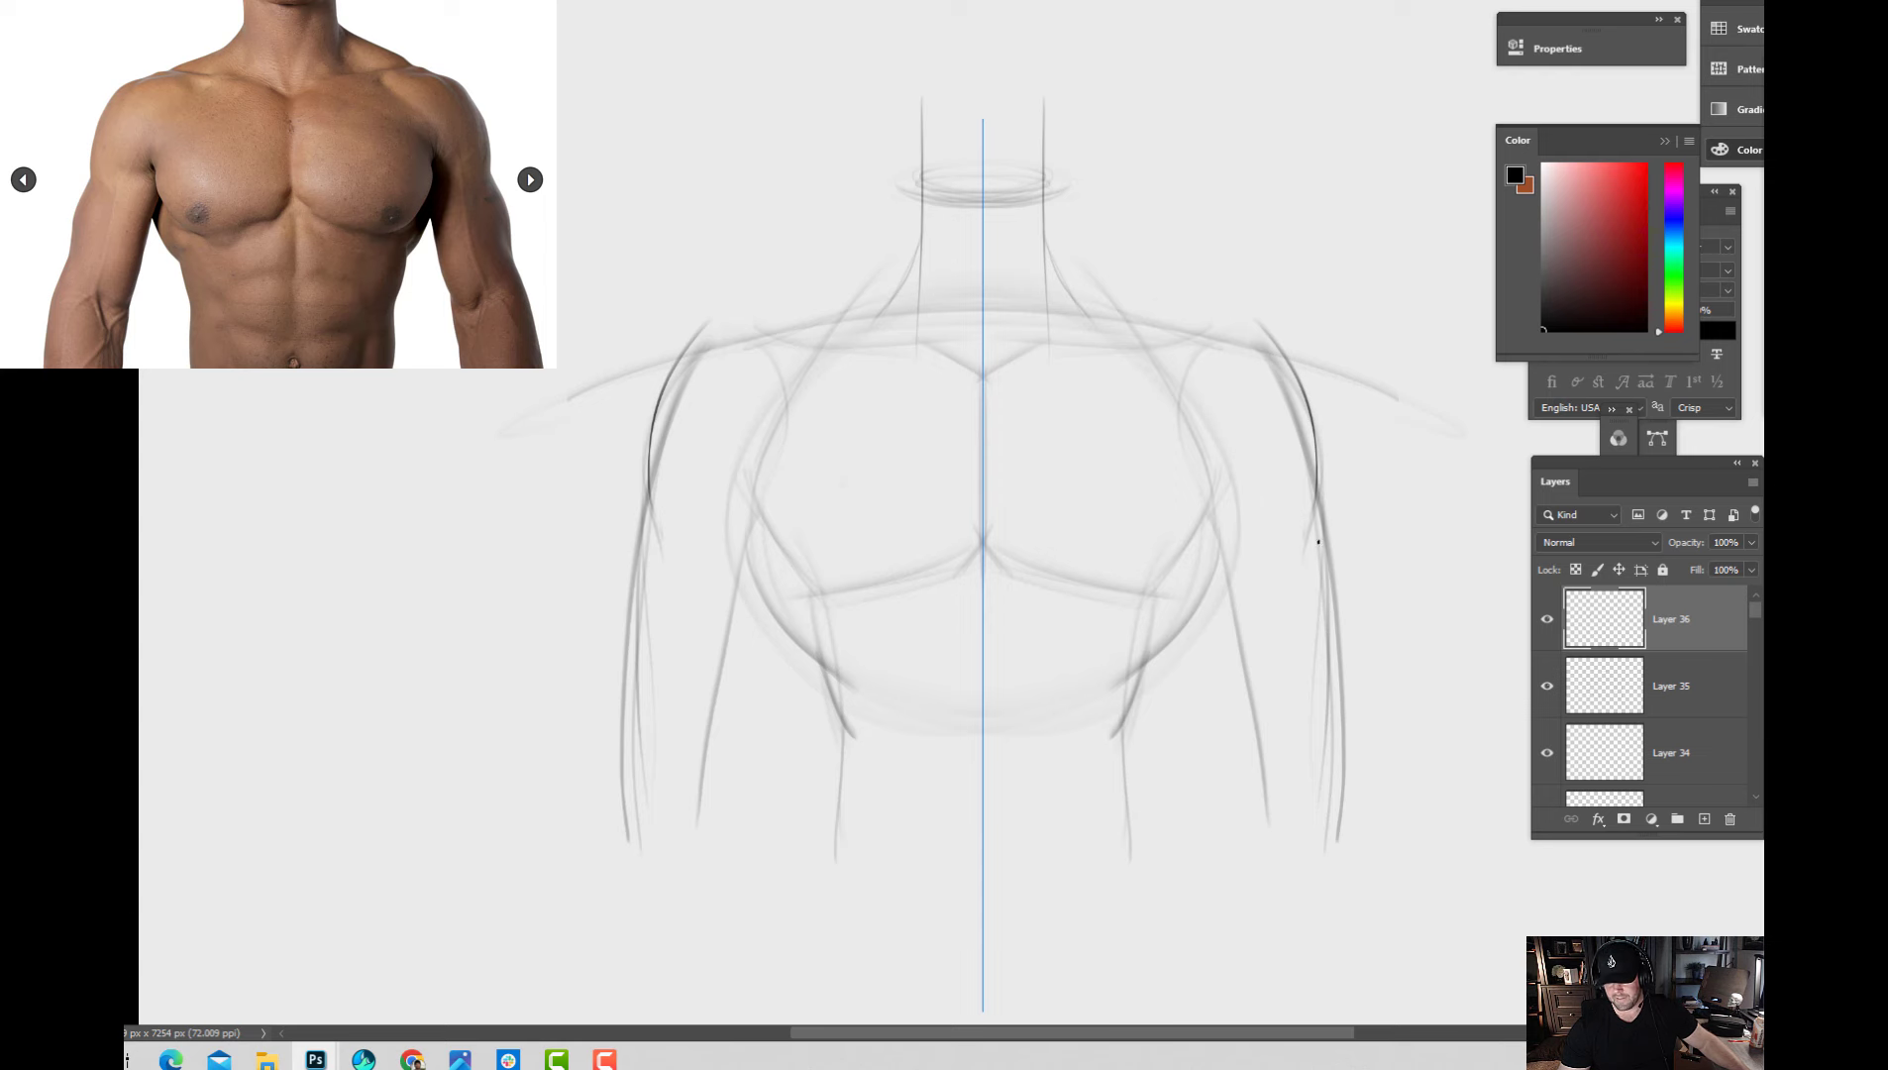
{"action": "left_click_drag", "start_coordinate": [1234, 462], "coordinate": [1300, 500]}
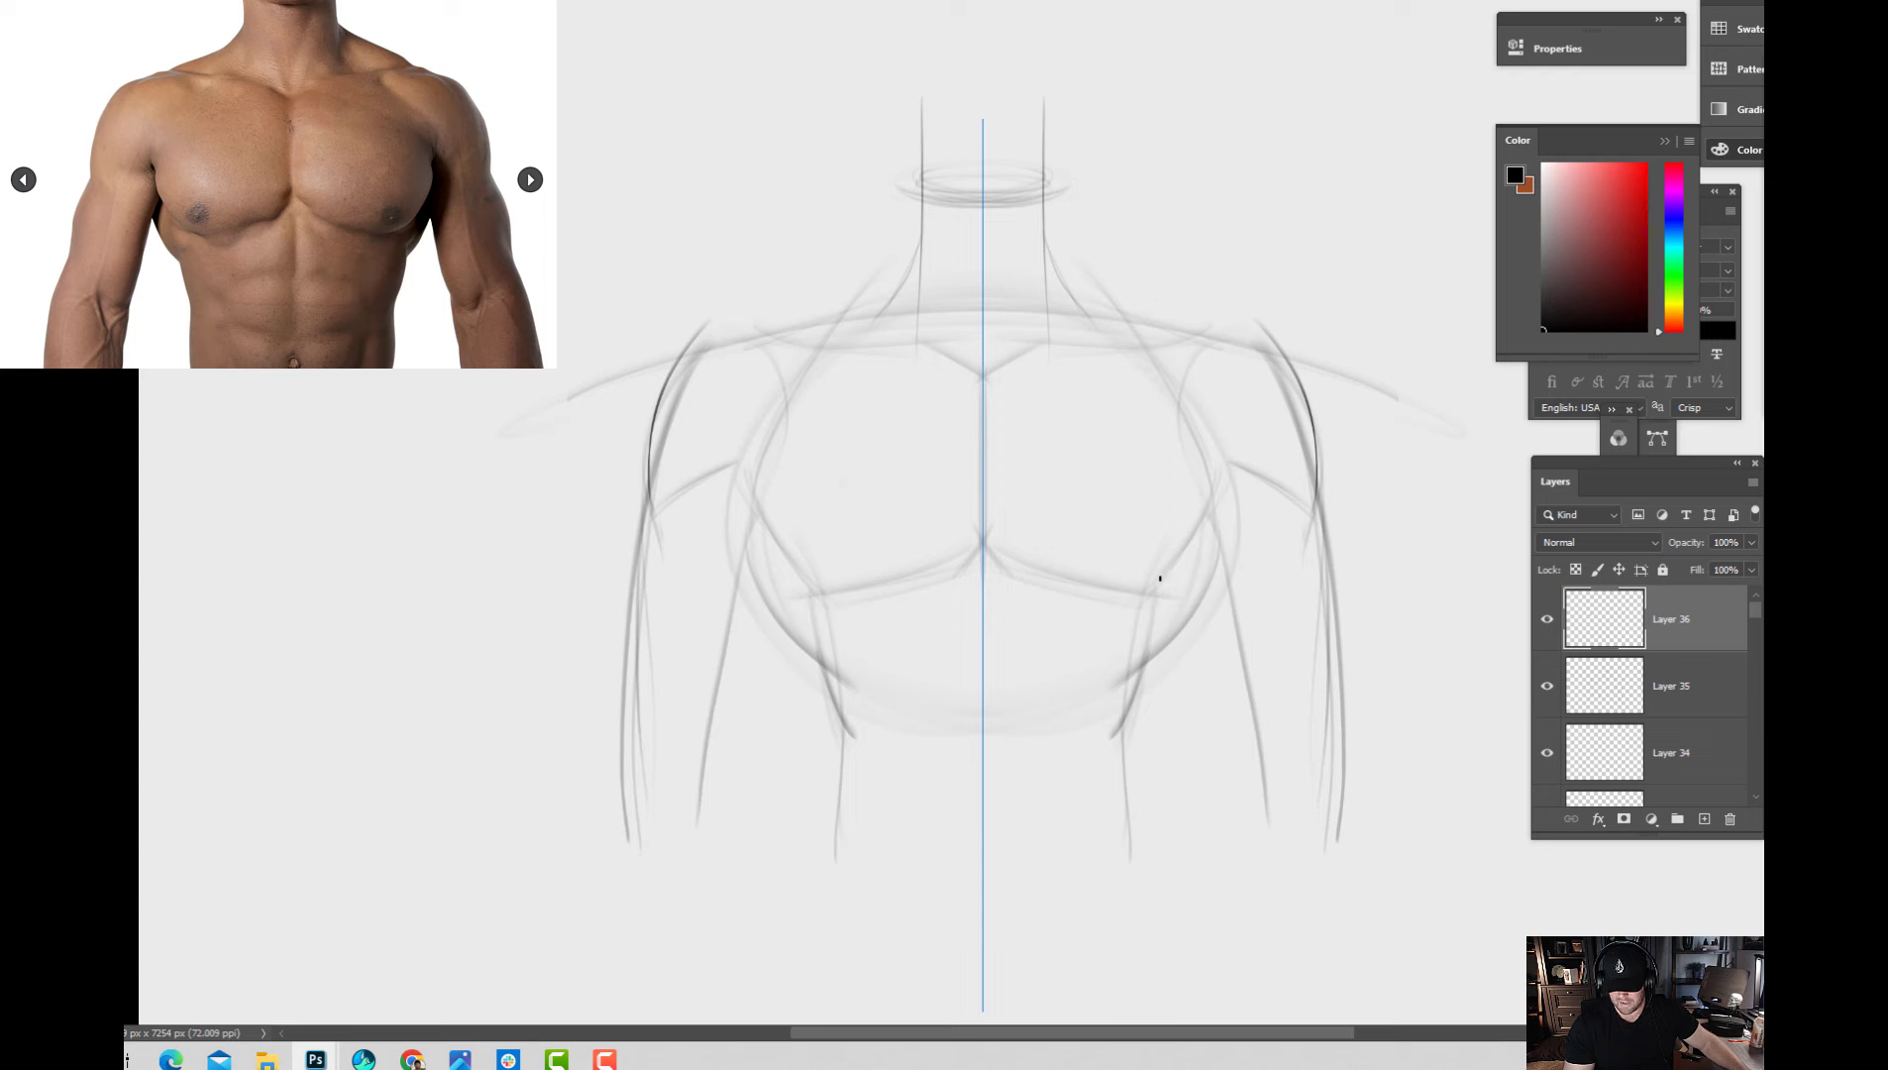
Outline the pectorals with dark outer and lower curves, inner edges along the sternum, and an arc across the upper chest.
{"action": "mouse_move", "coordinate": [1160, 577]}
{"action": "left_mouse_down"}
{"action": "mouse_move", "coordinate": [1222, 448]}
{"action": "mouse_move", "coordinate": [1153, 581]}
{"action": "mouse_move", "coordinate": [1223, 464]}
{"action": "left_mouse_up"}
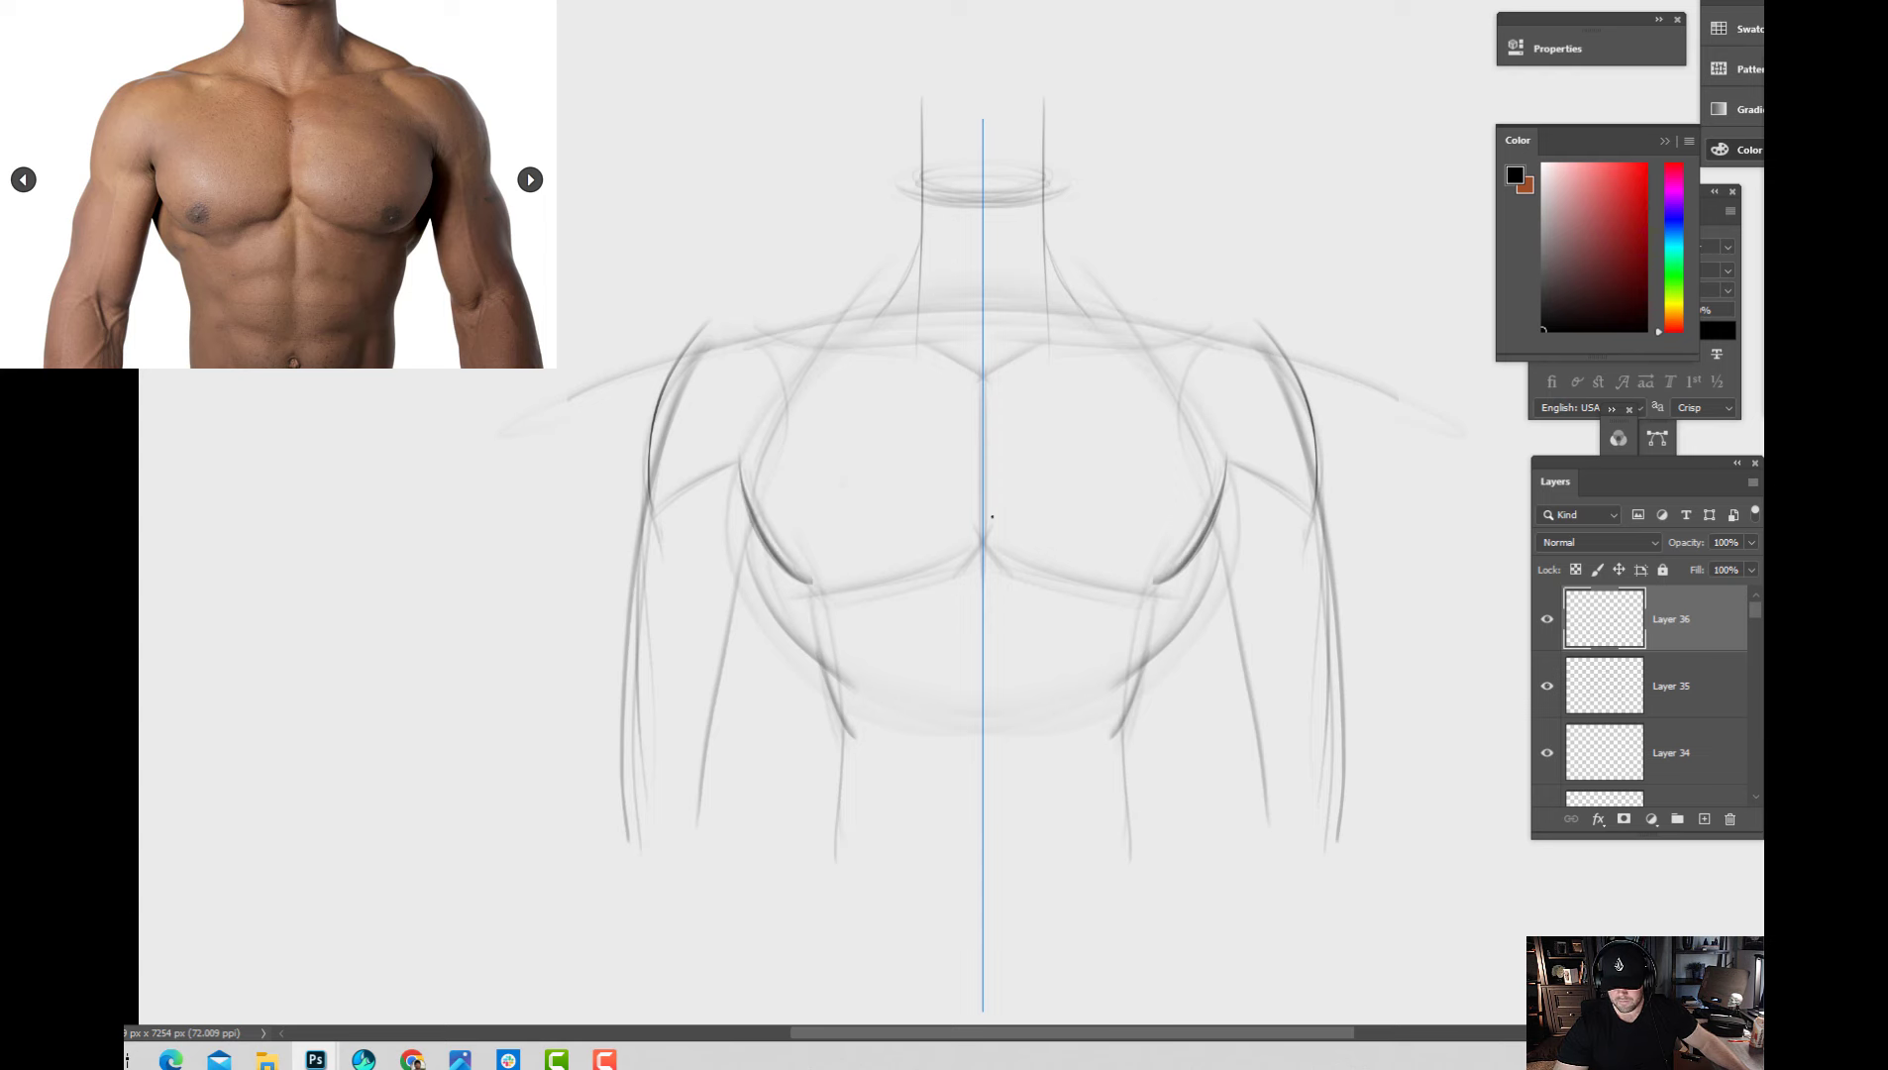
{"action": "mouse_move", "coordinate": [991, 516]}
{"action": "left_mouse_down"}
{"action": "mouse_move", "coordinate": [1014, 552]}
{"action": "mouse_move", "coordinate": [1159, 584]}
{"action": "left_mouse_up"}
{"action": "left_click_drag", "start_coordinate": [1018, 547], "coordinate": [1168, 588]}
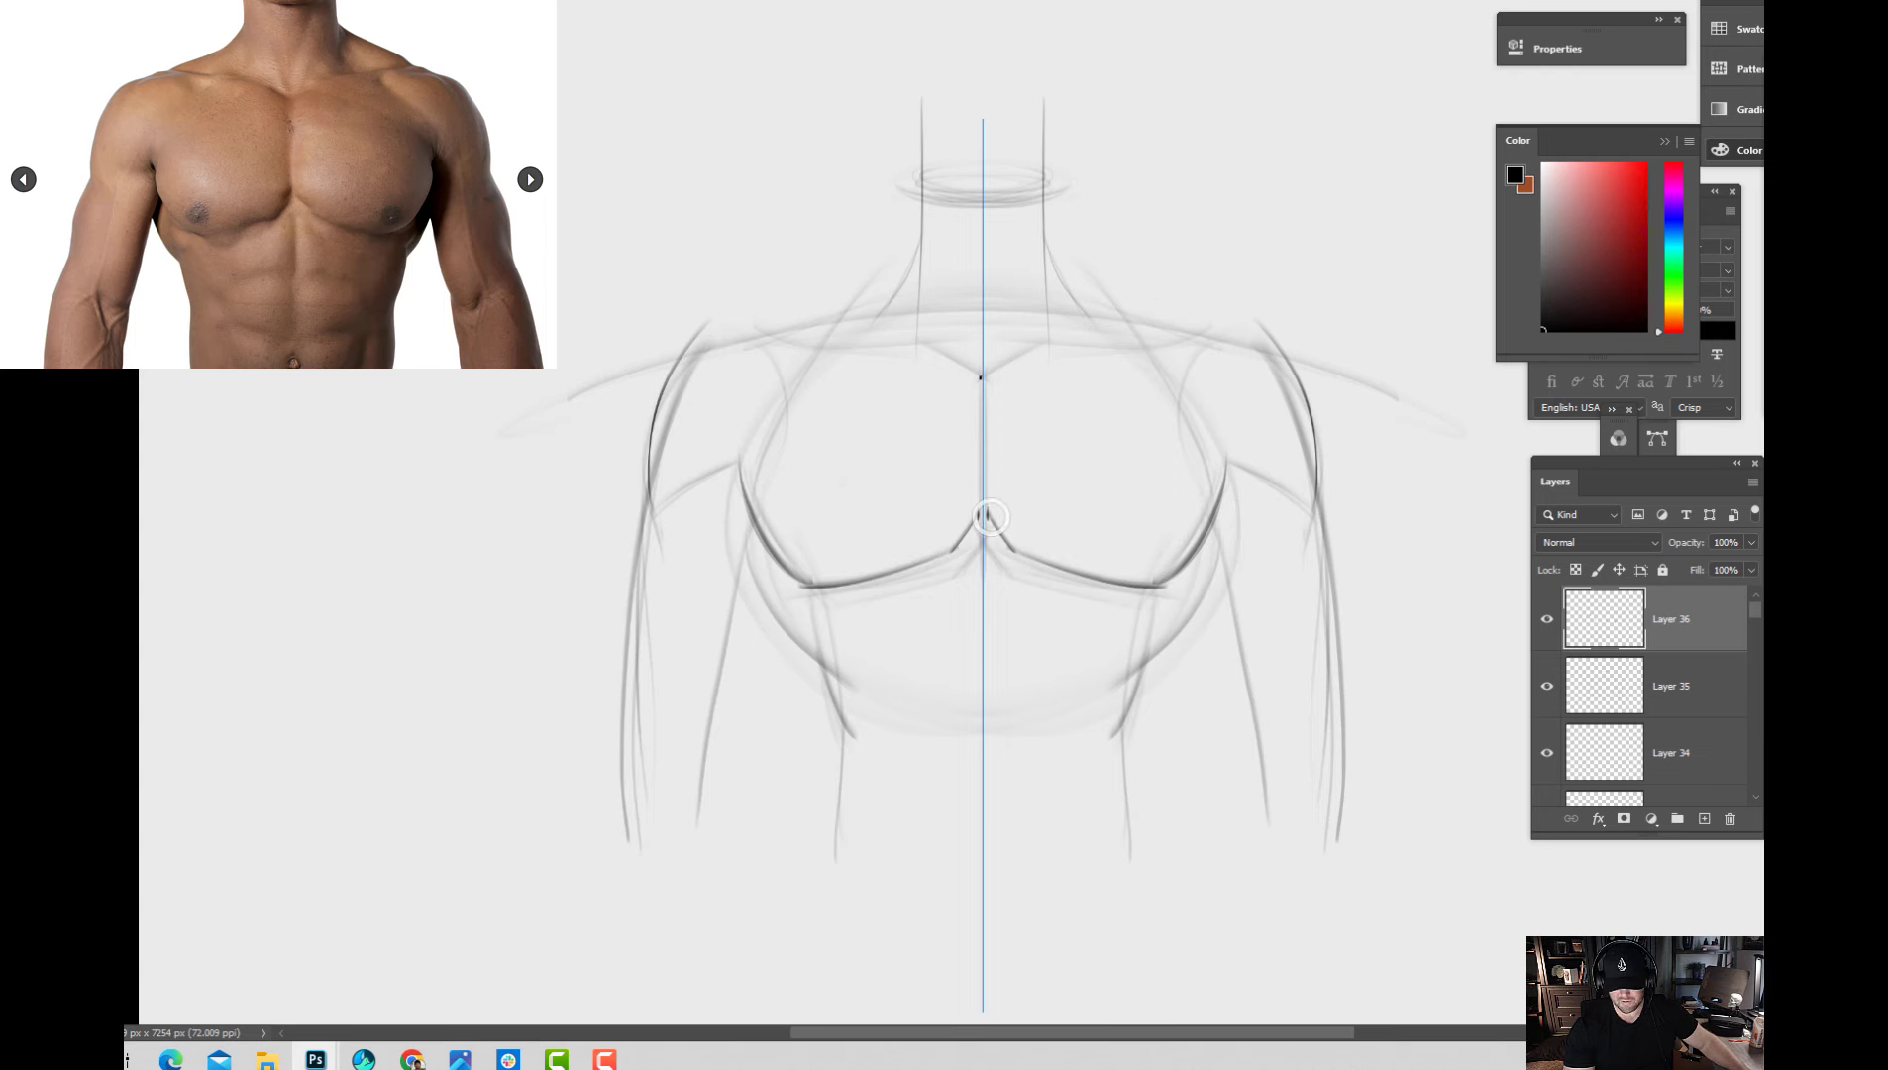
{"action": "mouse_move", "coordinate": [990, 513]}
{"action": "left_mouse_down"}
{"action": "mouse_move", "coordinate": [990, 383]}
{"action": "mouse_move", "coordinate": [987, 525]}
{"action": "left_mouse_up"}
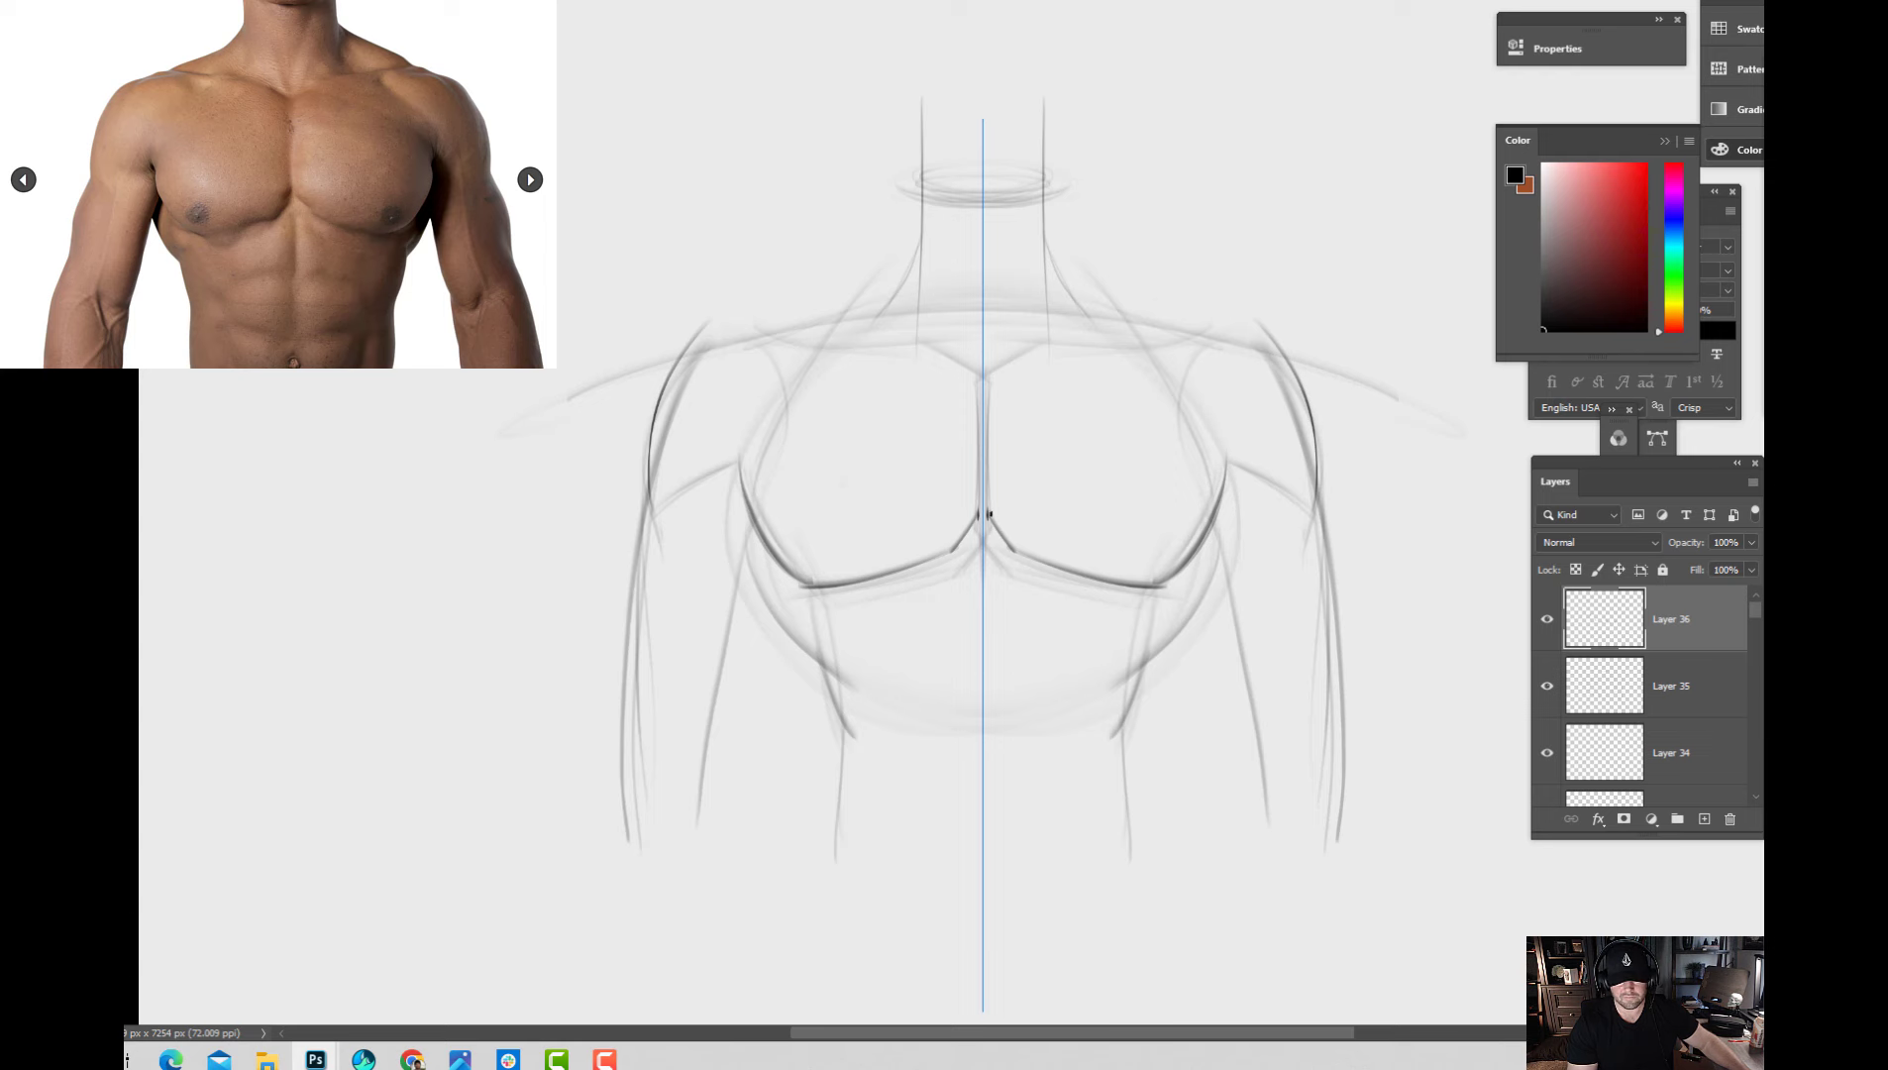
{"action": "left_click_drag", "start_coordinate": [1002, 421], "coordinate": [993, 496]}
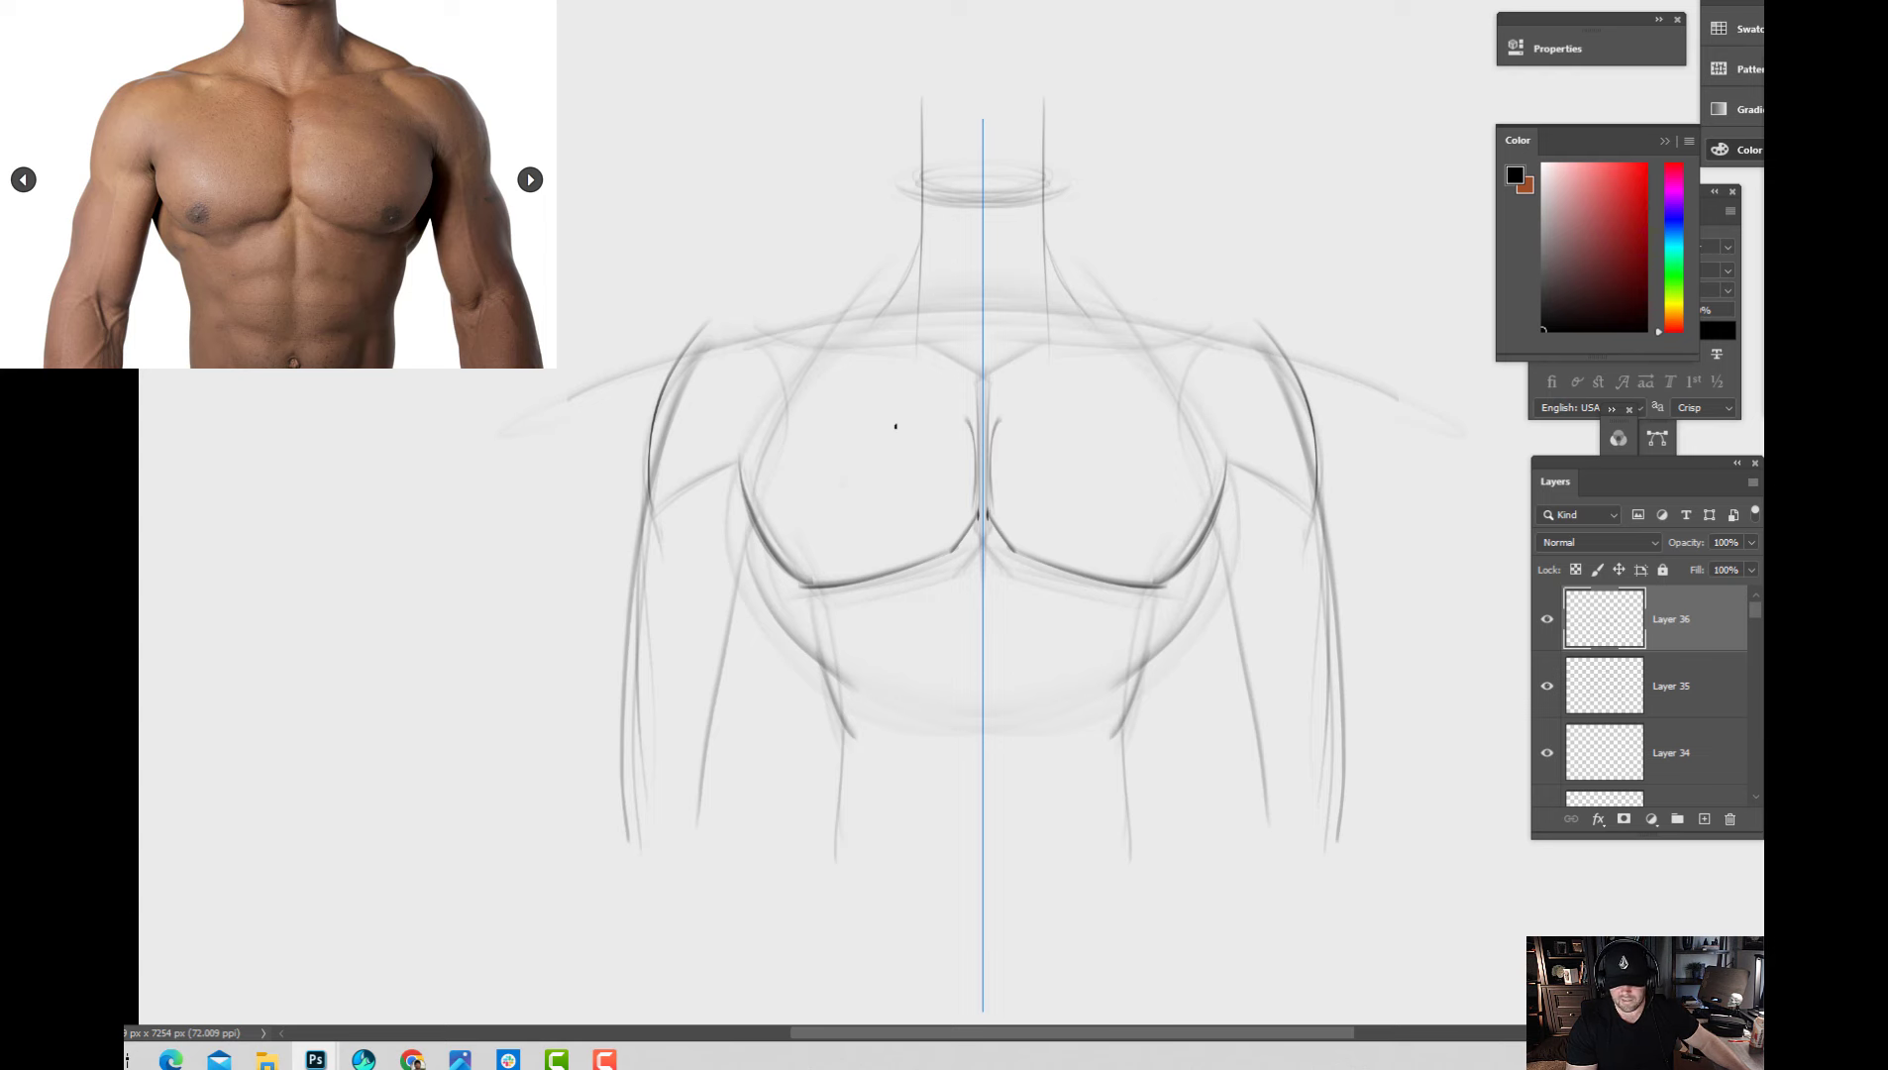
{"action": "left_click_drag", "start_coordinate": [1025, 416], "coordinate": [1263, 484]}
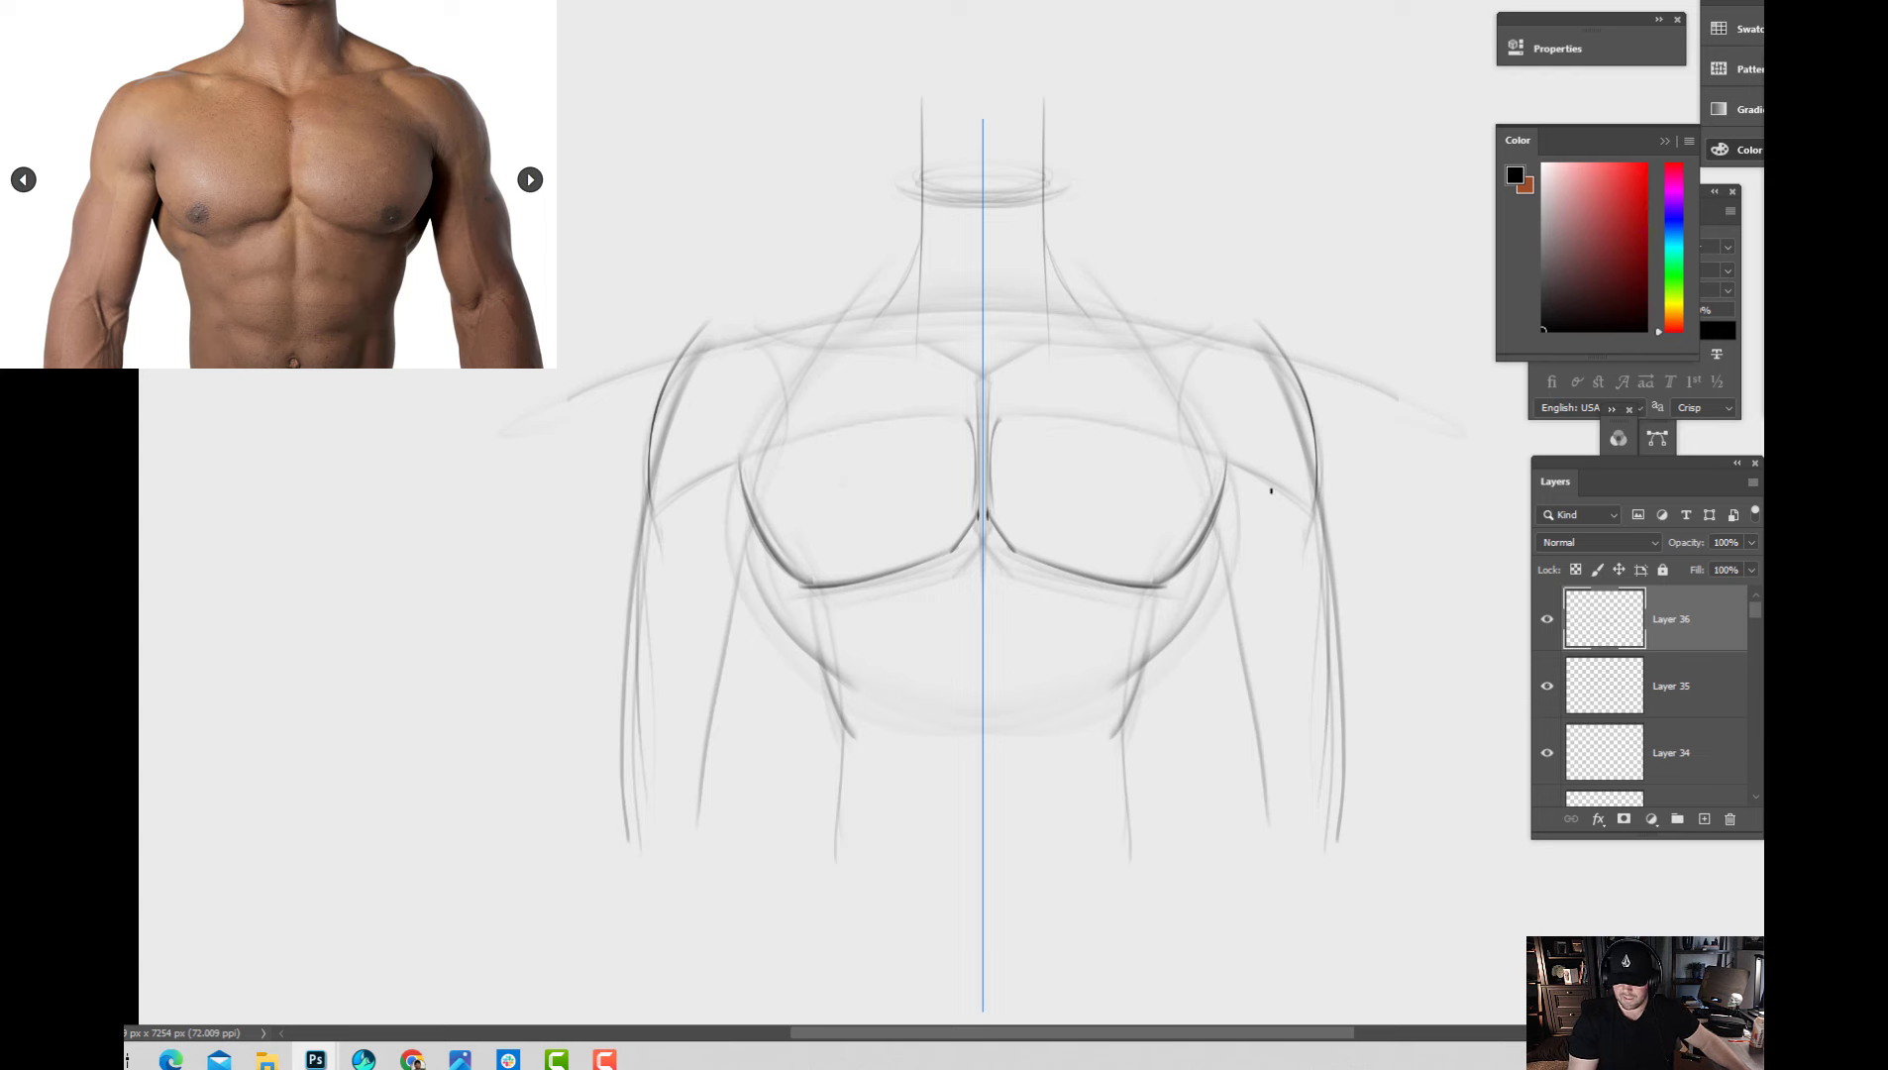
{"action": "left_click_drag", "start_coordinate": [963, 416], "coordinate": [1263, 531]}
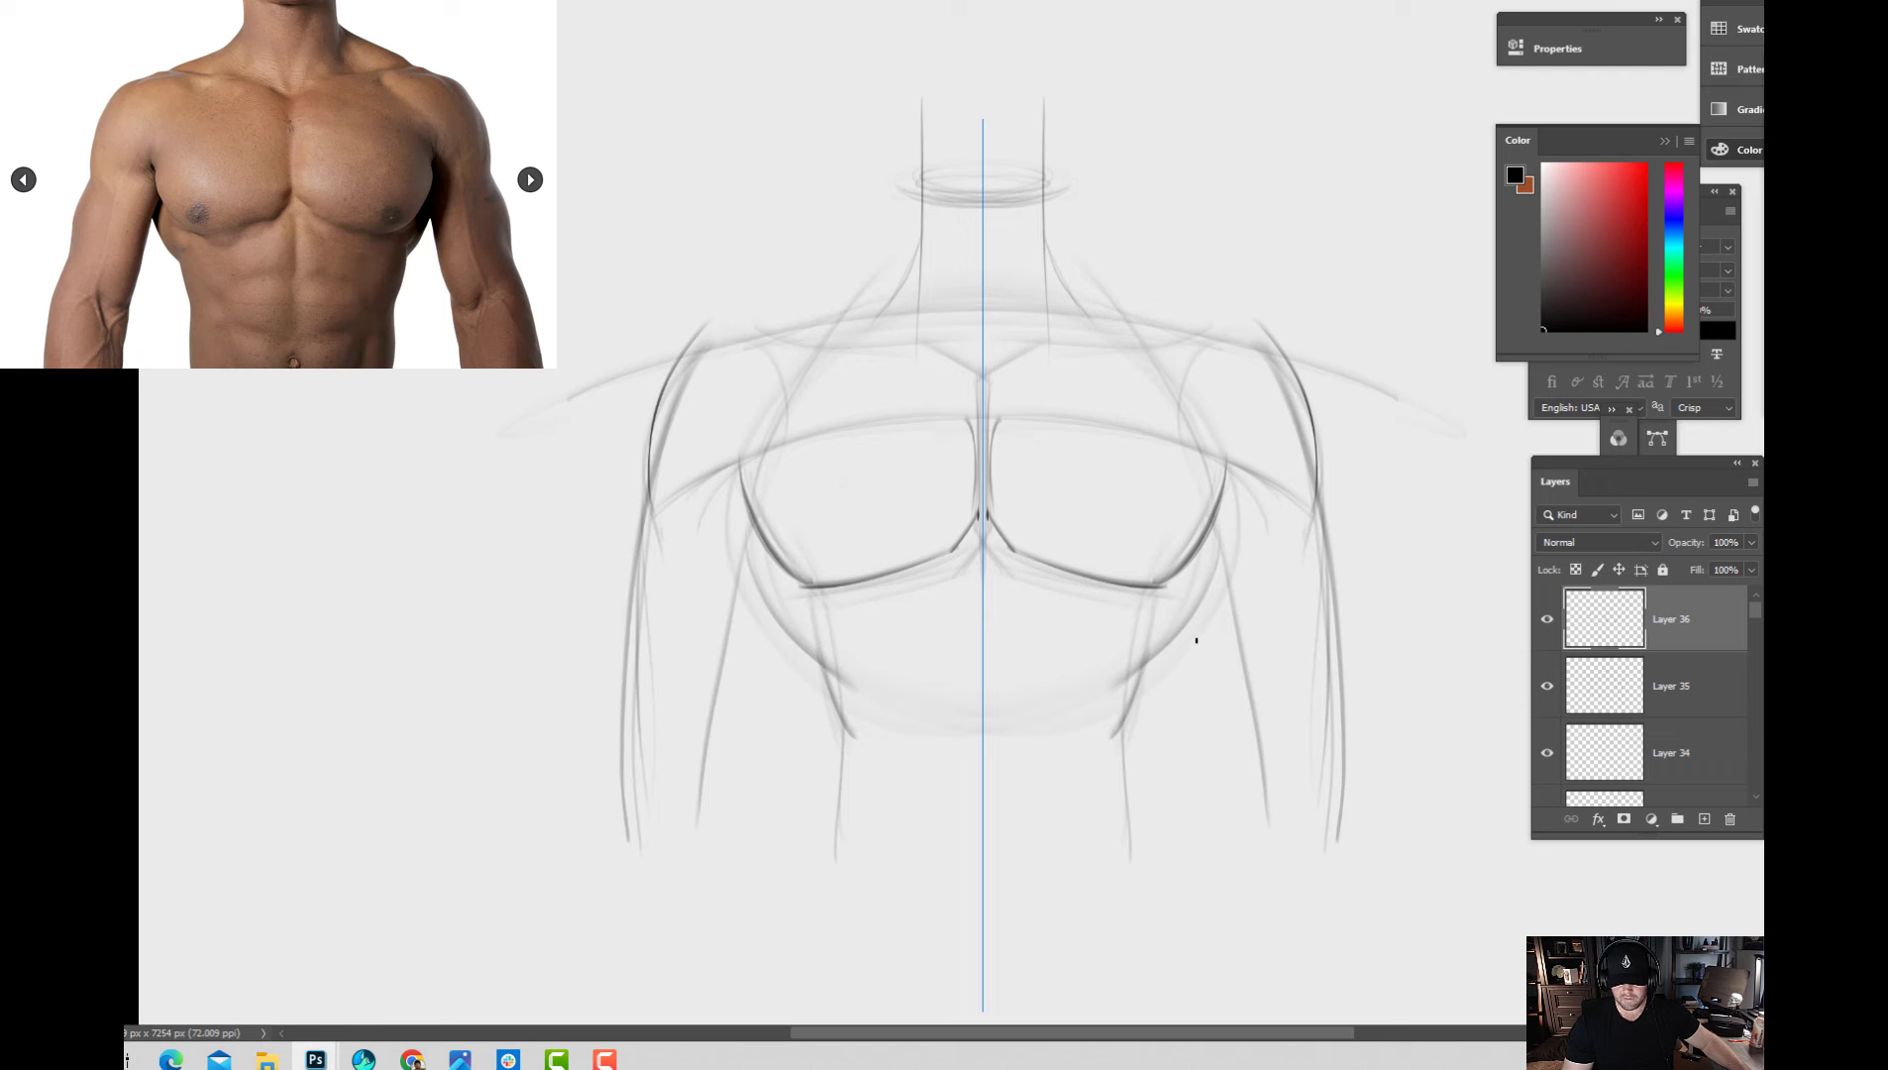
Darken the inner upper-arm contours from the armpits down to an angled crease at the elbows.
{"action": "key", "text": "h"}
{"action": "left_click", "coordinate": [834, 968]}
{"action": "left_click_drag", "start_coordinate": [759, 519], "coordinate": [726, 671]}
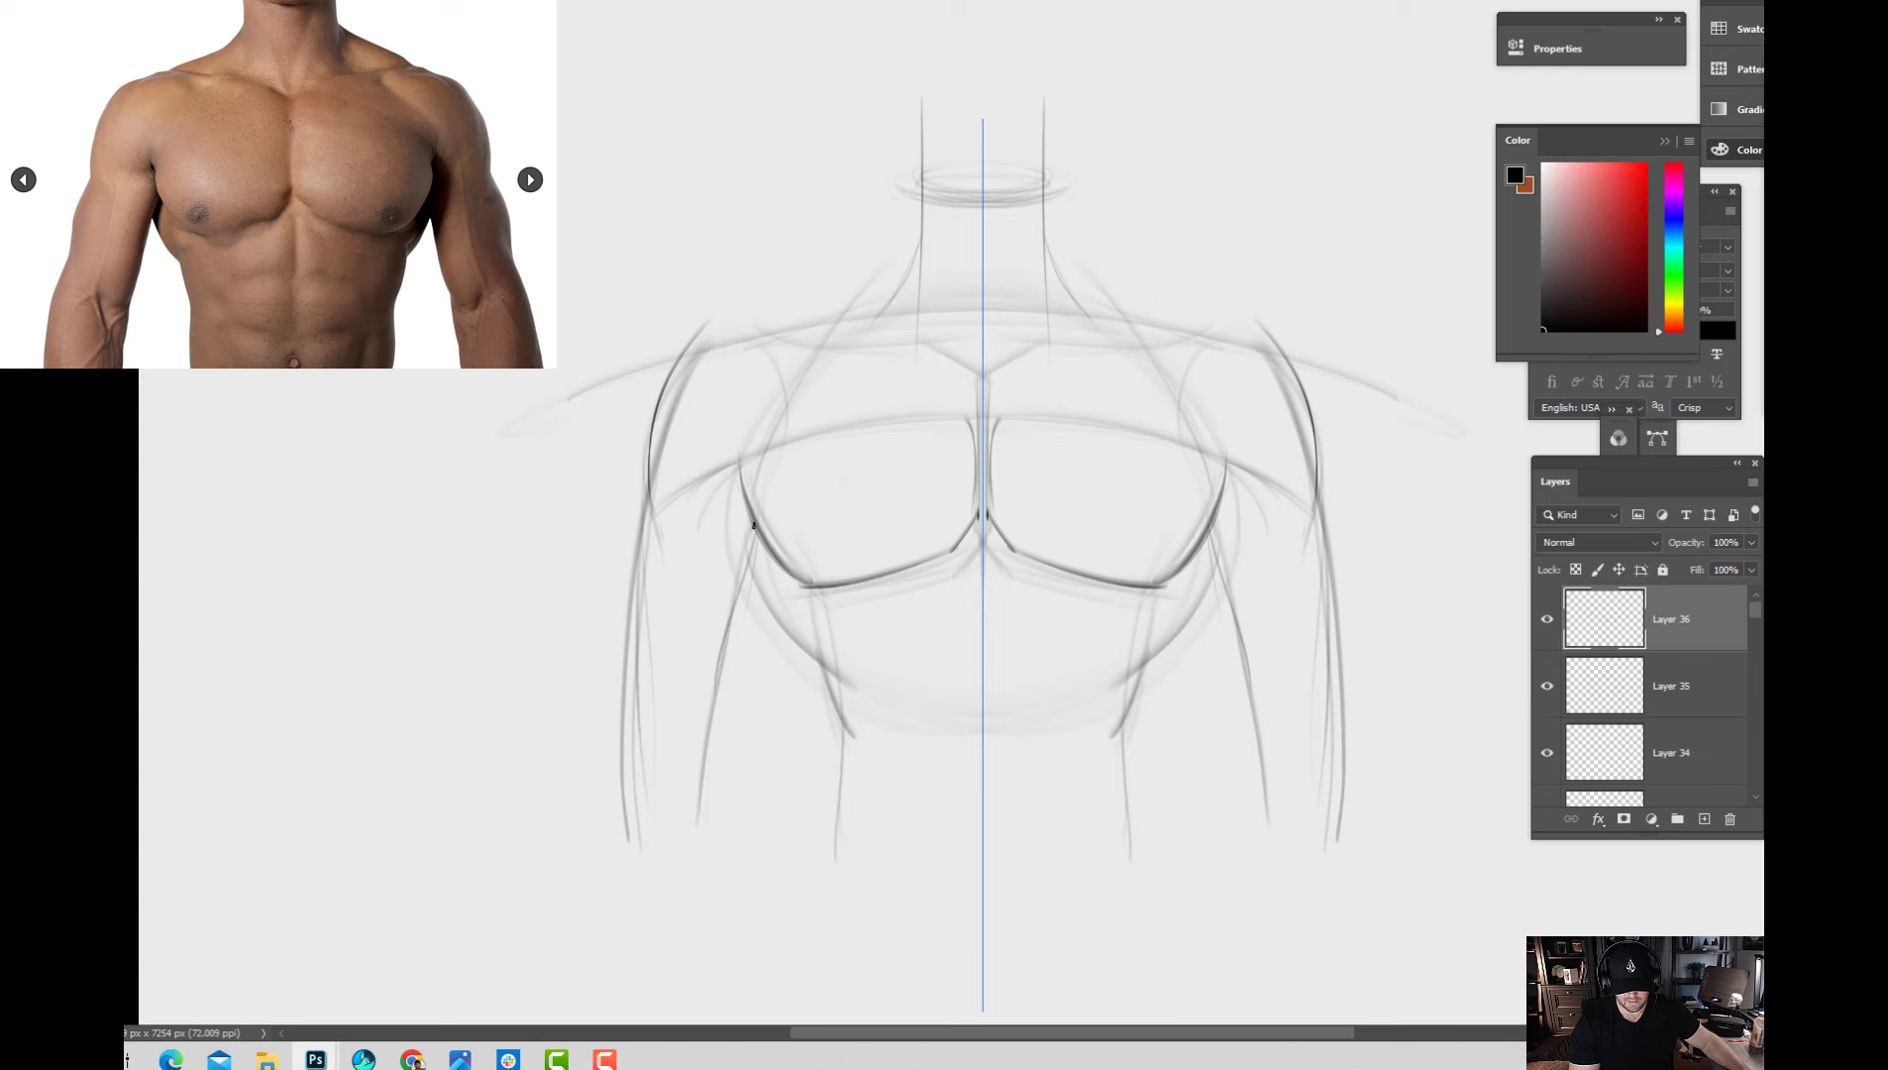
{"action": "left_click_drag", "start_coordinate": [753, 524], "coordinate": [705, 718]}
{"action": "mouse_move", "coordinate": [748, 530]}
{"action": "left_mouse_down"}
{"action": "mouse_move", "coordinate": [714, 669]}
{"action": "mouse_move", "coordinate": [723, 654]}
{"action": "left_mouse_up"}
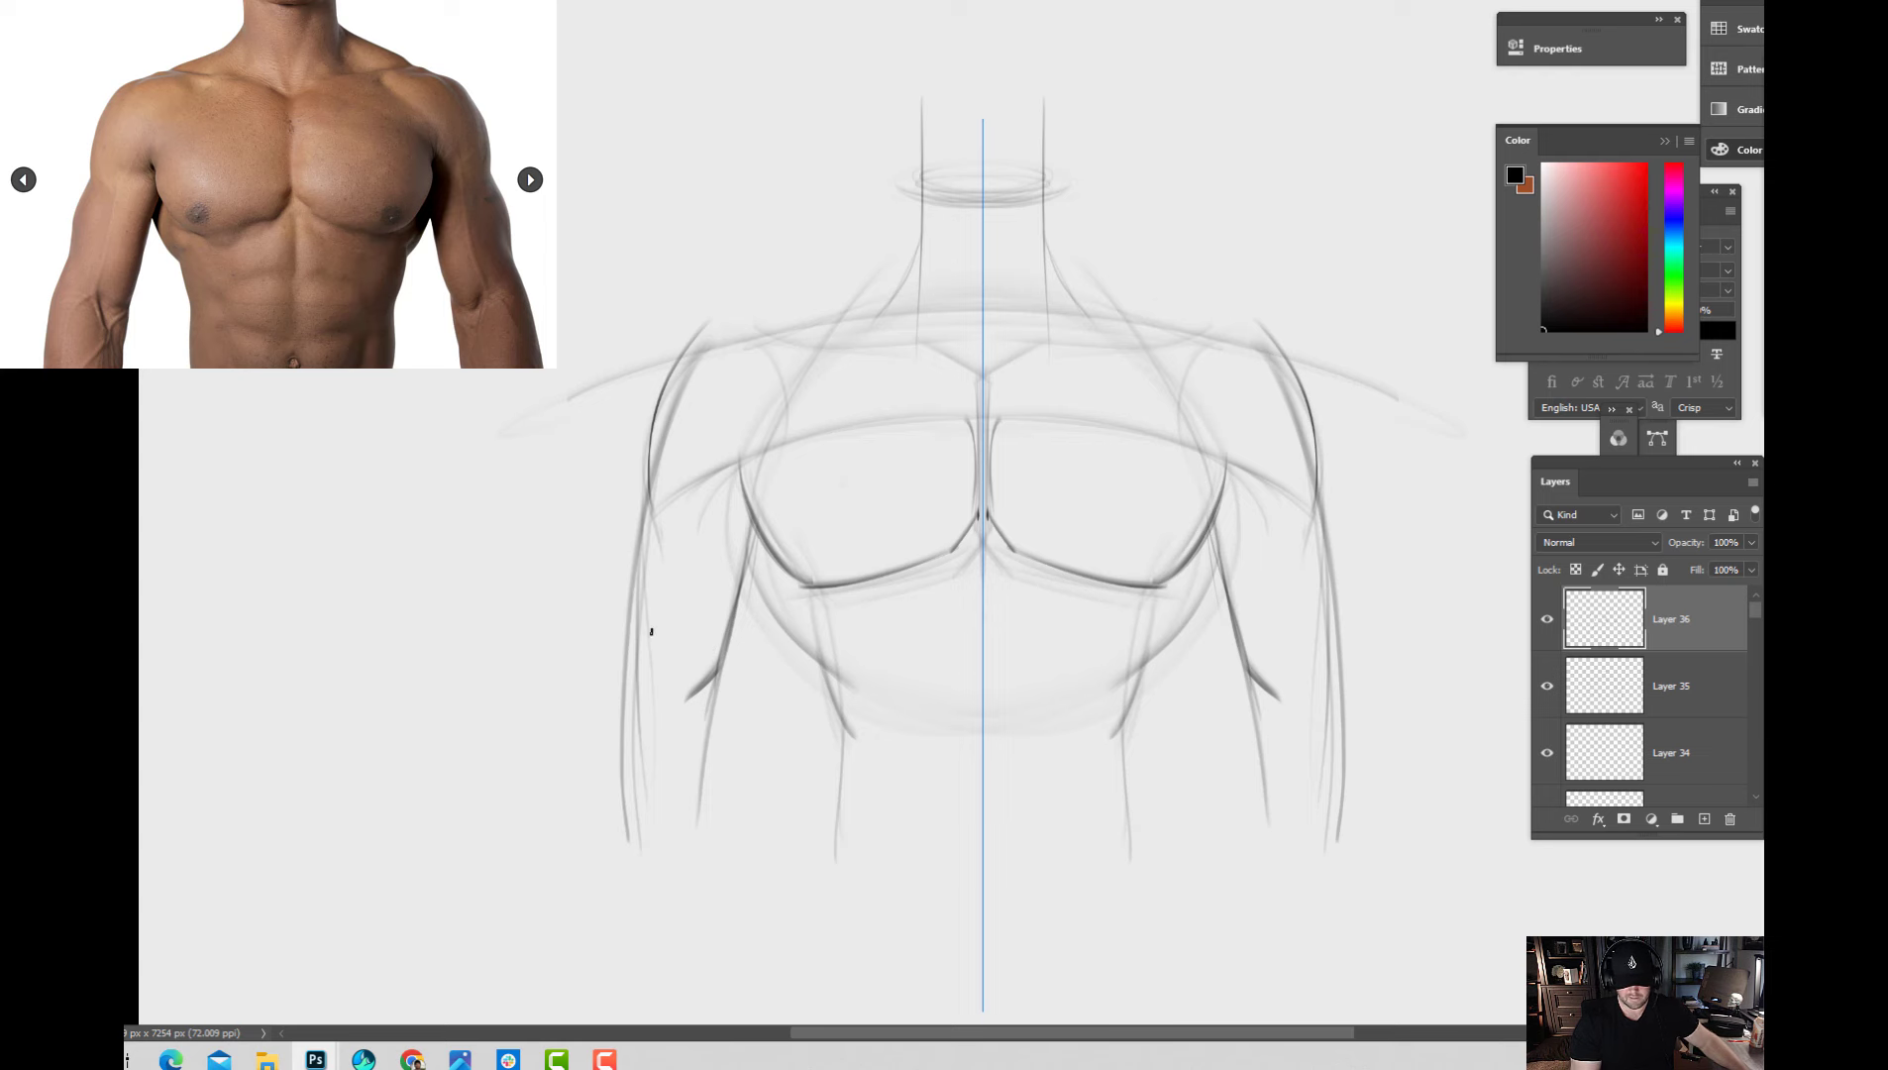
Draw arcs across the elbows, the bulging outer arm and forearm contours, flat ellipses across the forearms, and their inner edges.
{"action": "left_click_drag", "start_coordinate": [620, 651], "coordinate": [778, 715]}
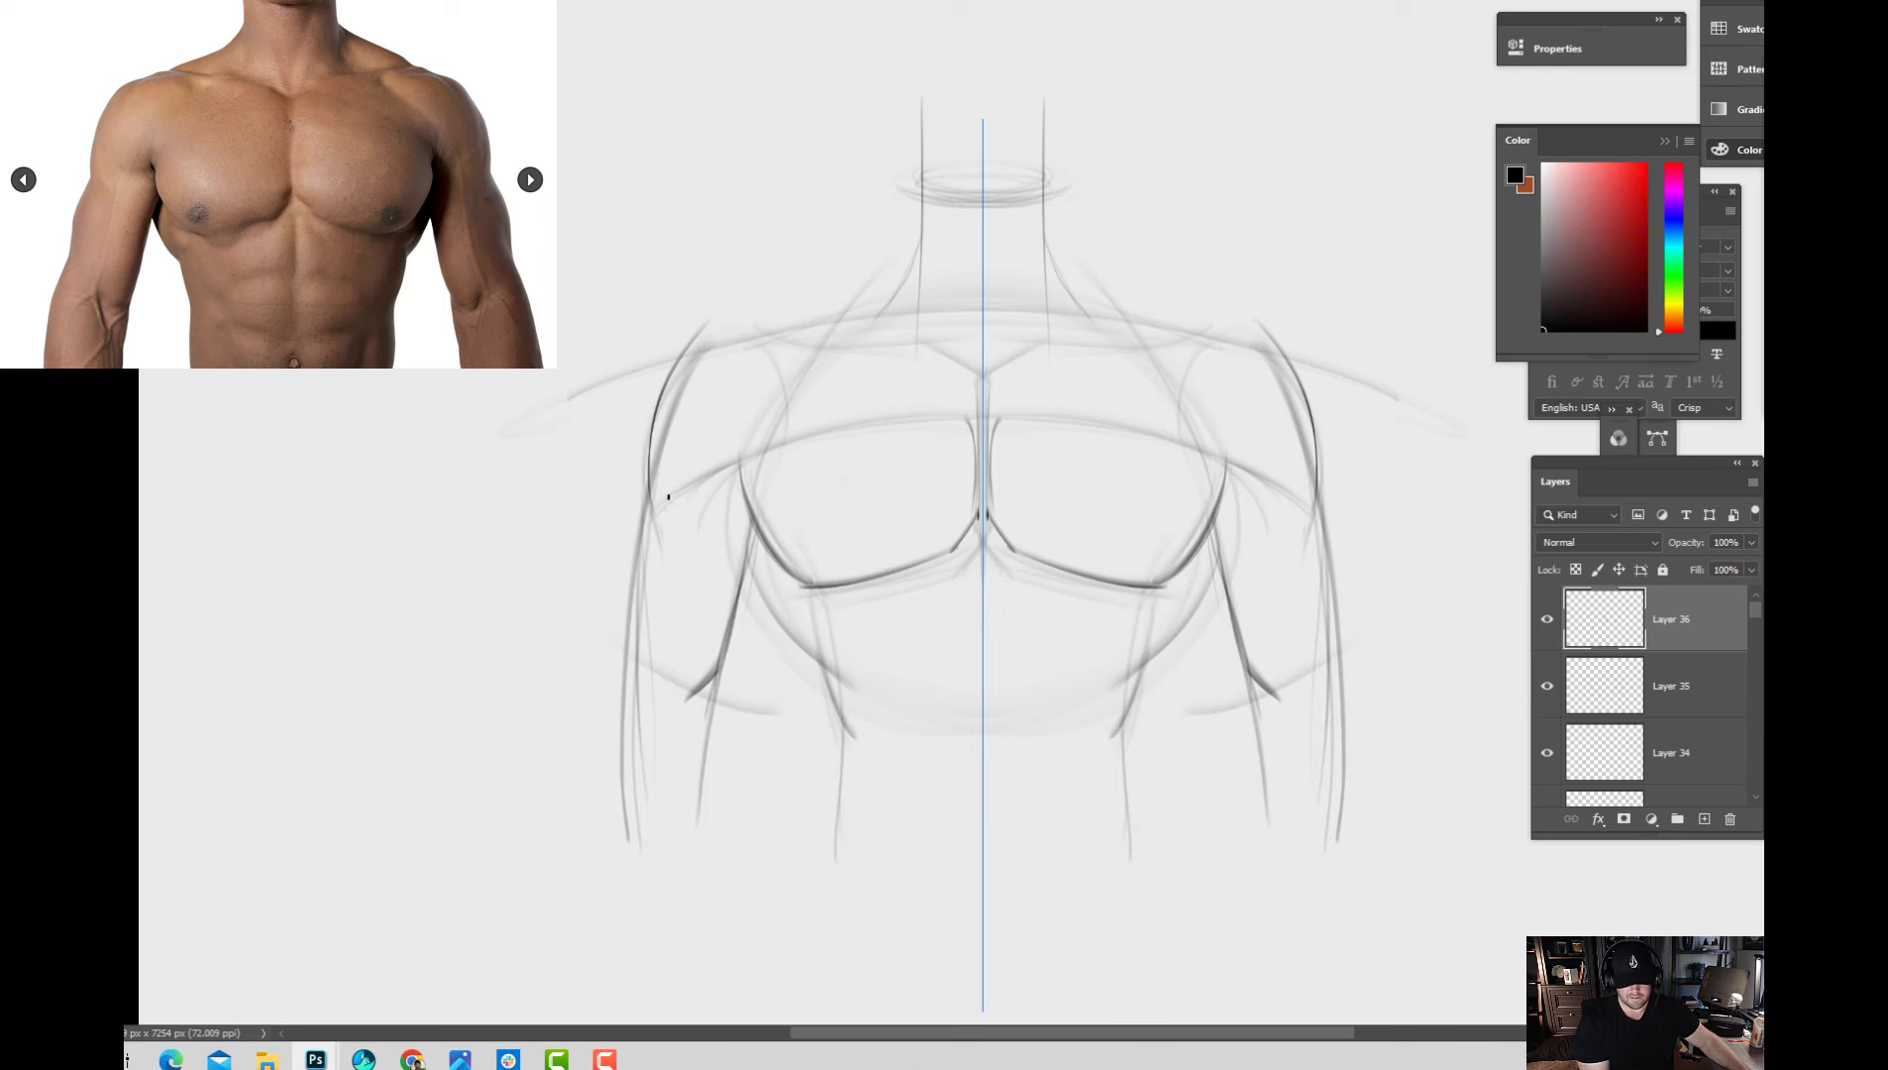
{"action": "mouse_move", "coordinate": [626, 548]}
{"action": "left_mouse_down"}
{"action": "mouse_move", "coordinate": [639, 500]}
{"action": "mouse_move", "coordinate": [604, 691]}
{"action": "mouse_move", "coordinate": [614, 797]}
{"action": "left_mouse_up"}
{"action": "left_click_drag", "start_coordinate": [604, 681], "coordinate": [616, 812]}
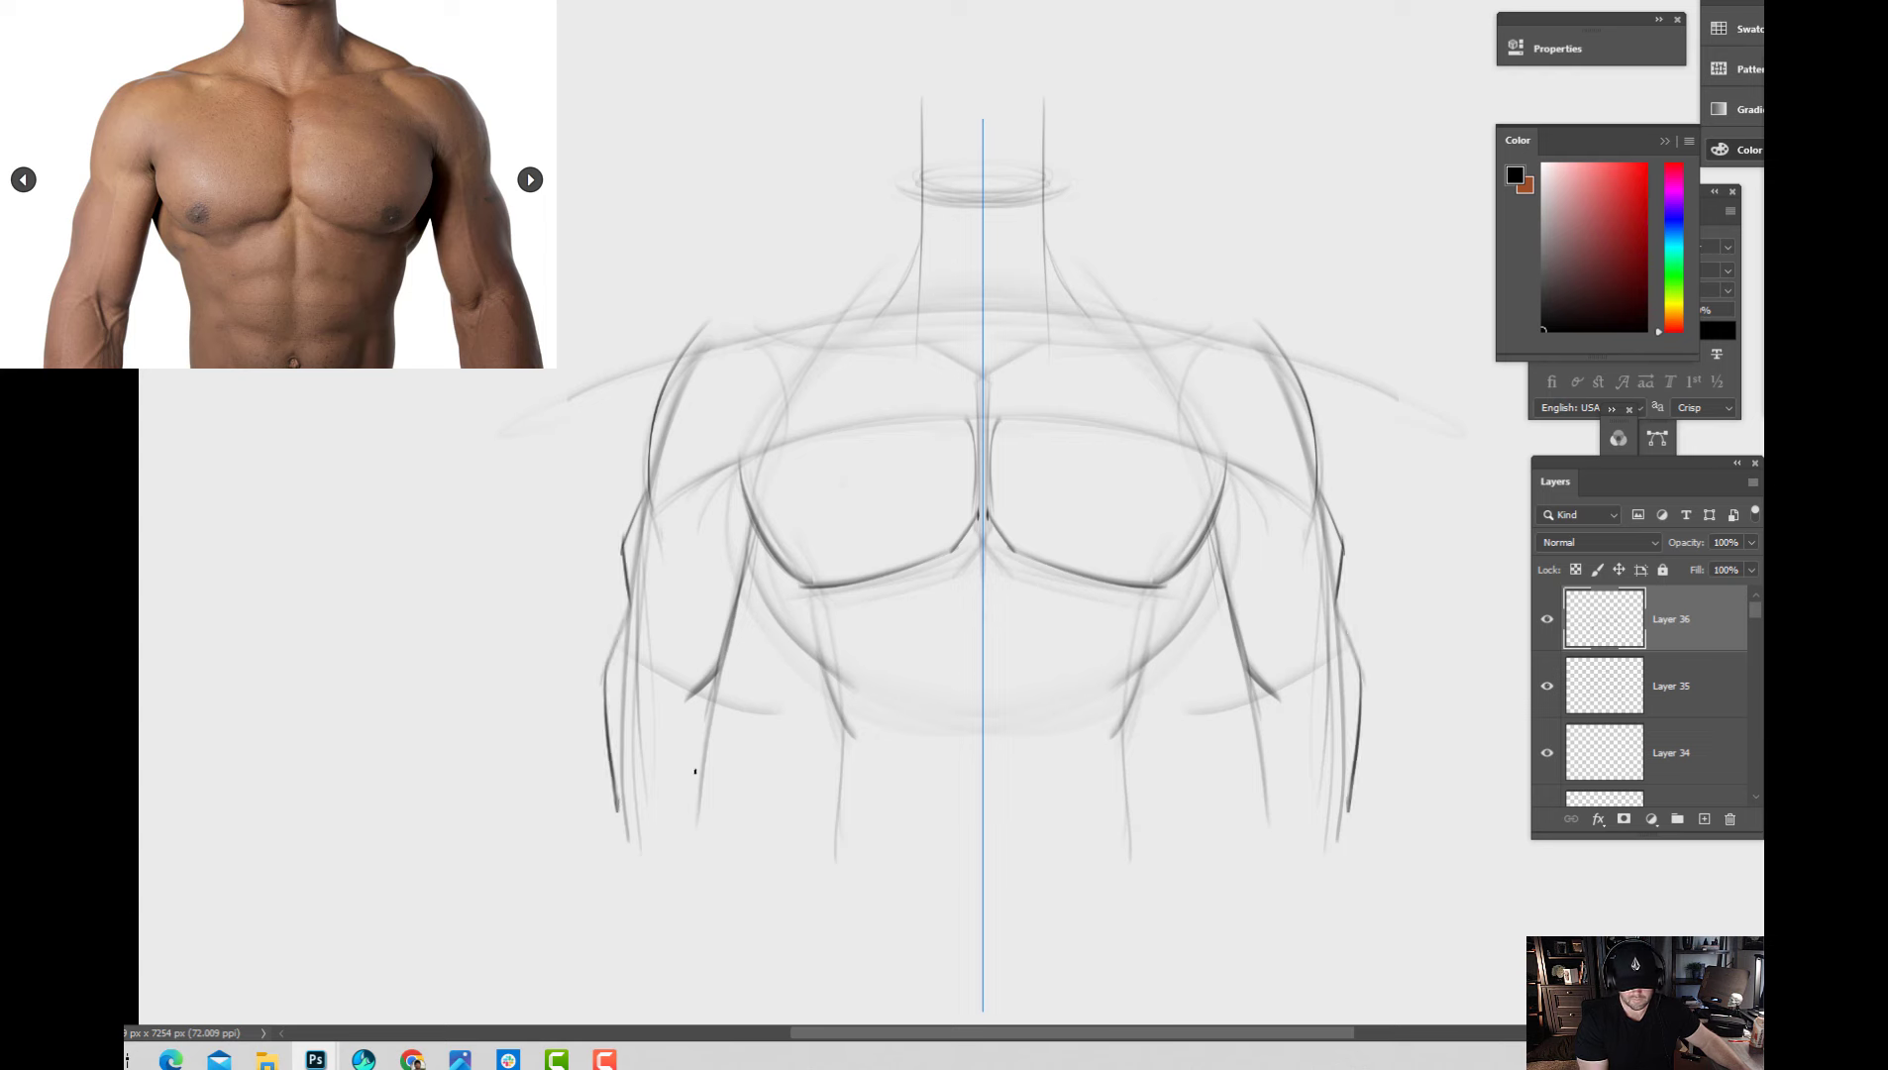
{"action": "mouse_move", "coordinate": [723, 768]}
{"action": "left_mouse_down"}
{"action": "mouse_move", "coordinate": [662, 783]}
{"action": "mouse_move", "coordinate": [710, 801]}
{"action": "left_mouse_up"}
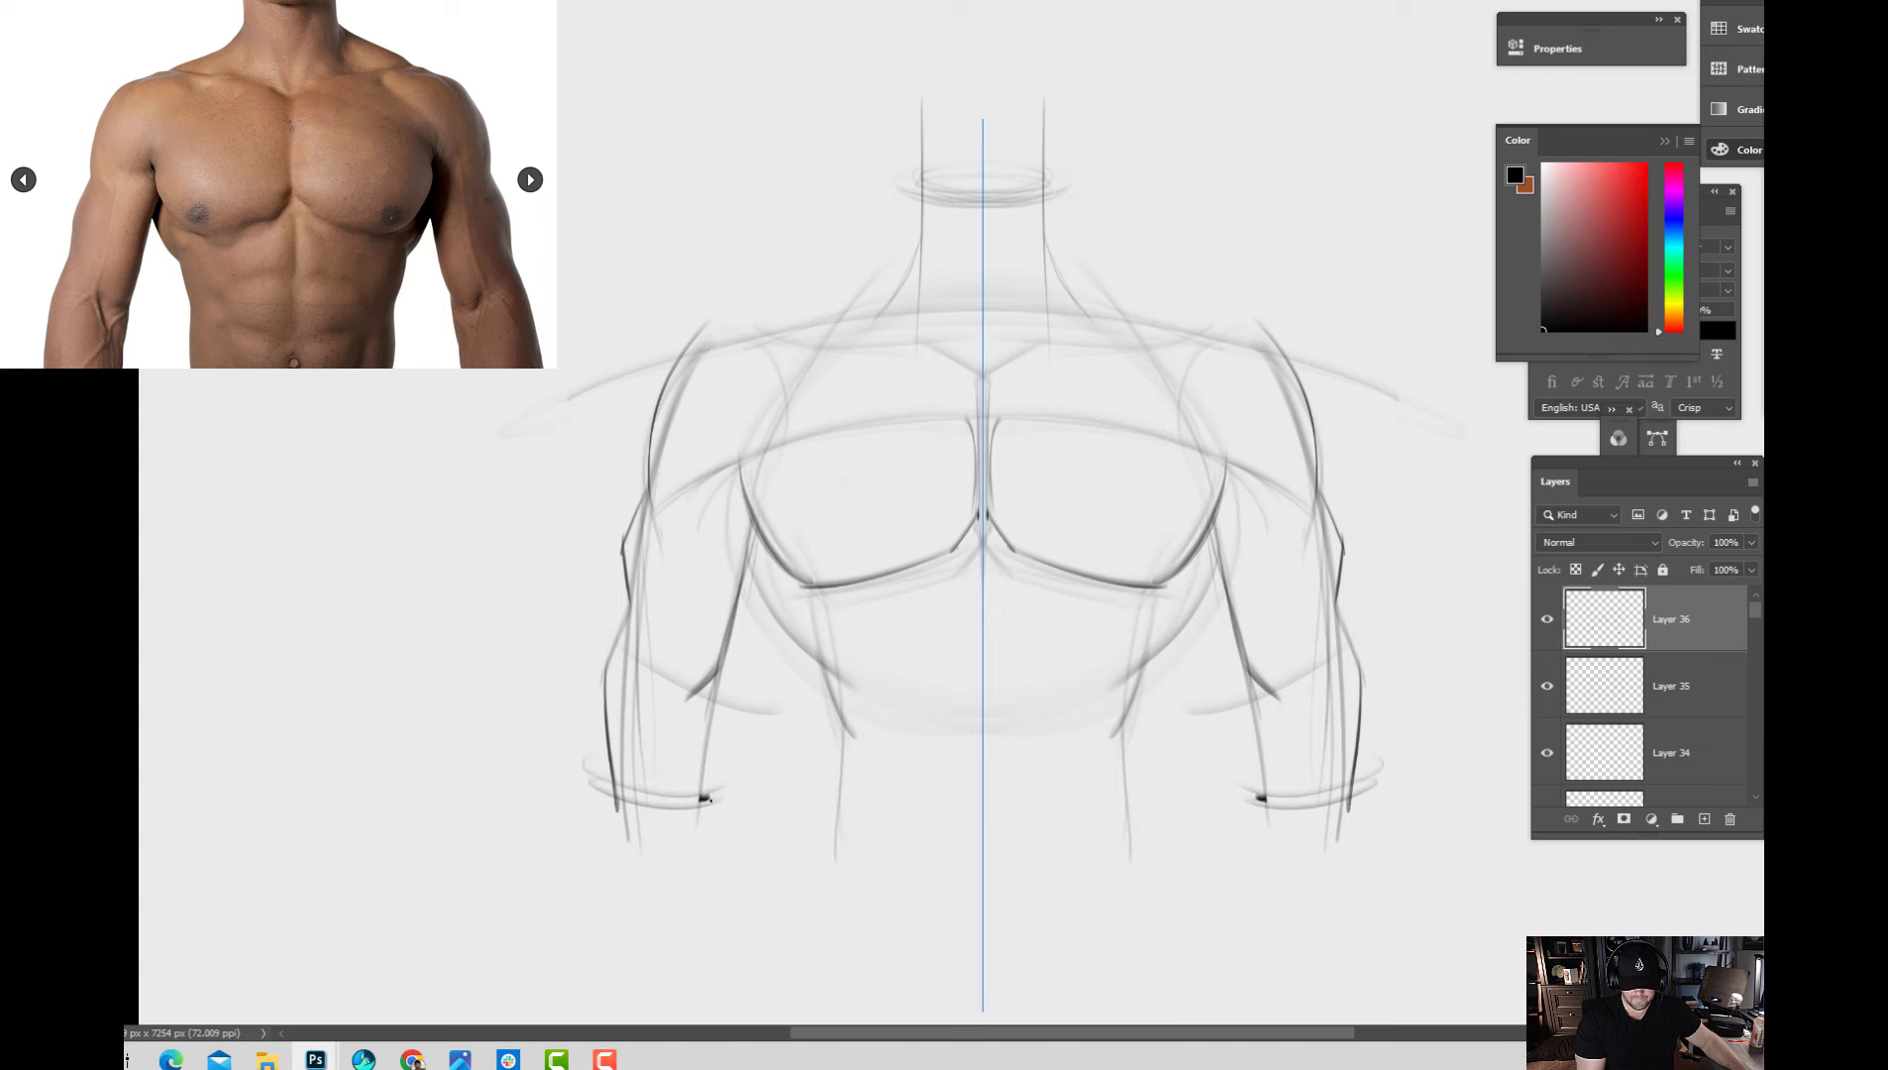
{"action": "left_click_drag", "start_coordinate": [724, 647], "coordinate": [715, 808]}
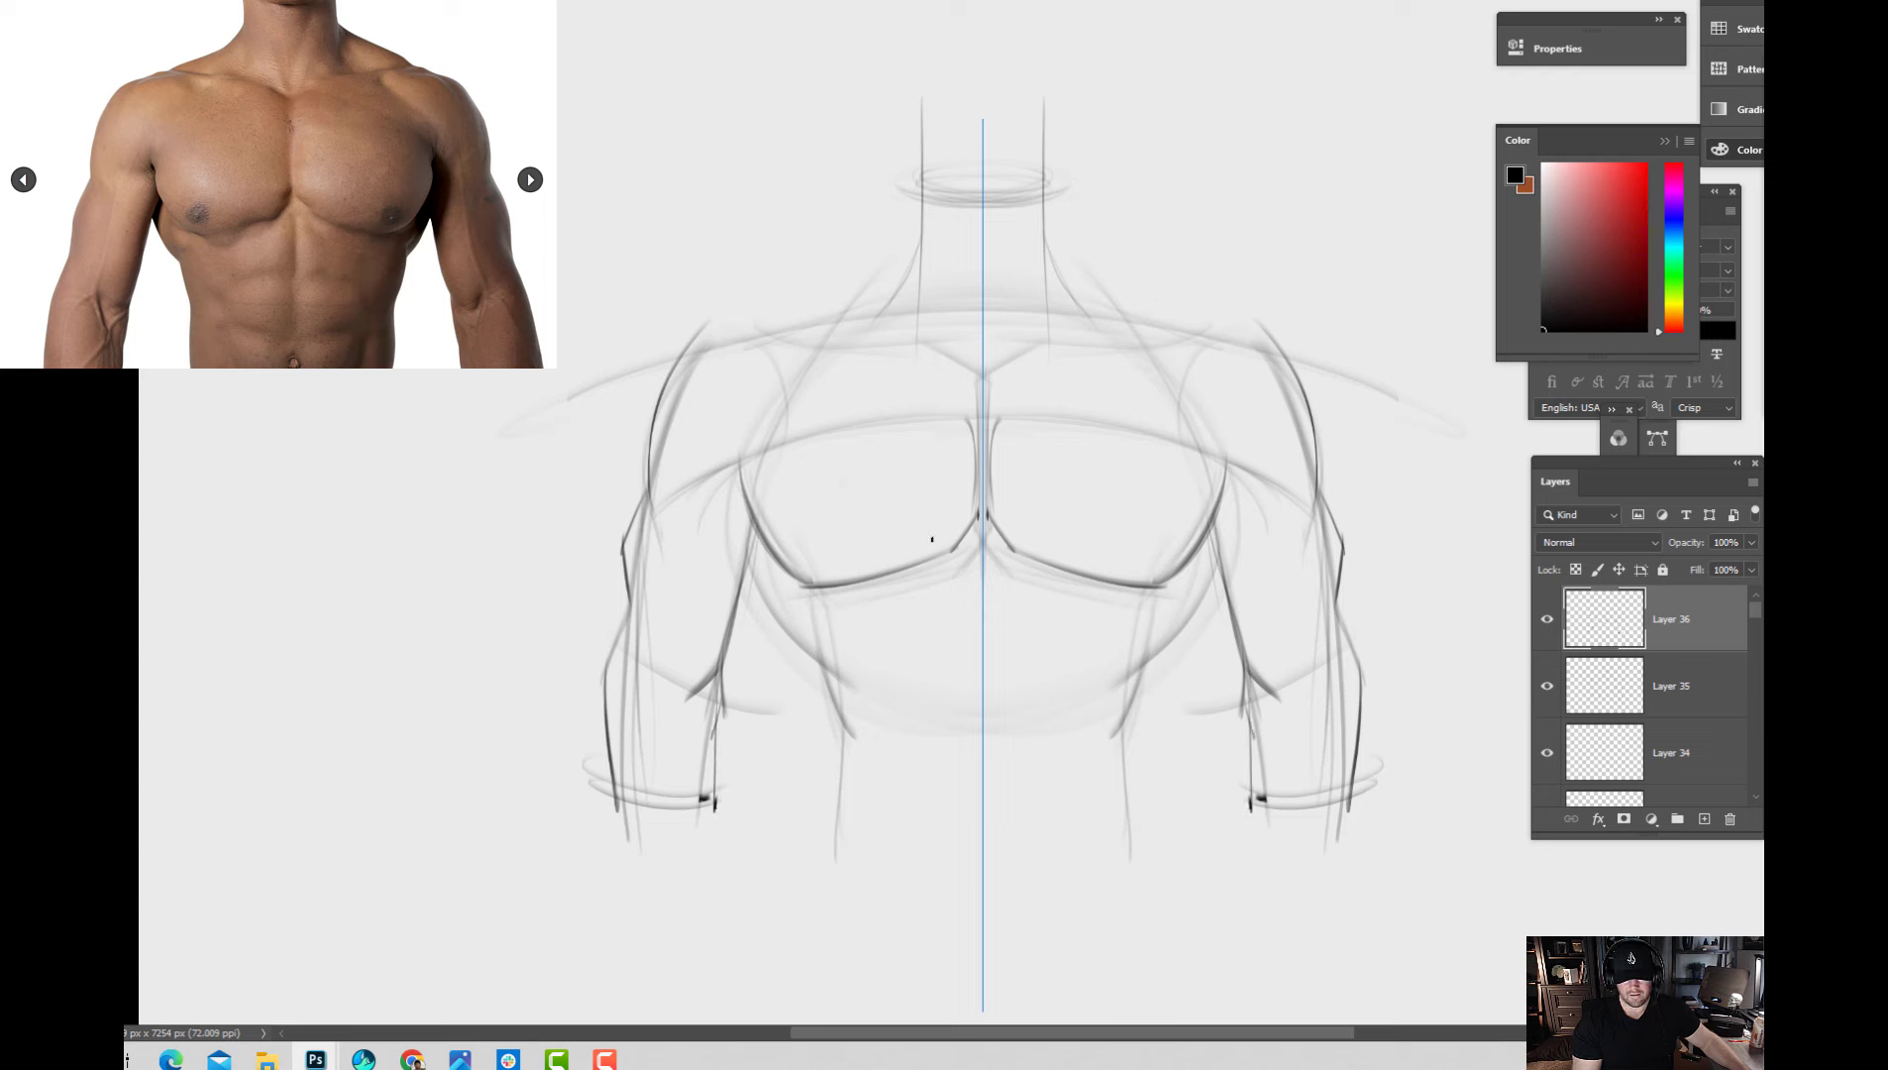
Darken the armpit creases and draw the stepped back-muscle contours beside the ribs down toward the waist.
{"action": "left_click_drag", "start_coordinate": [757, 532], "coordinate": [747, 572]}
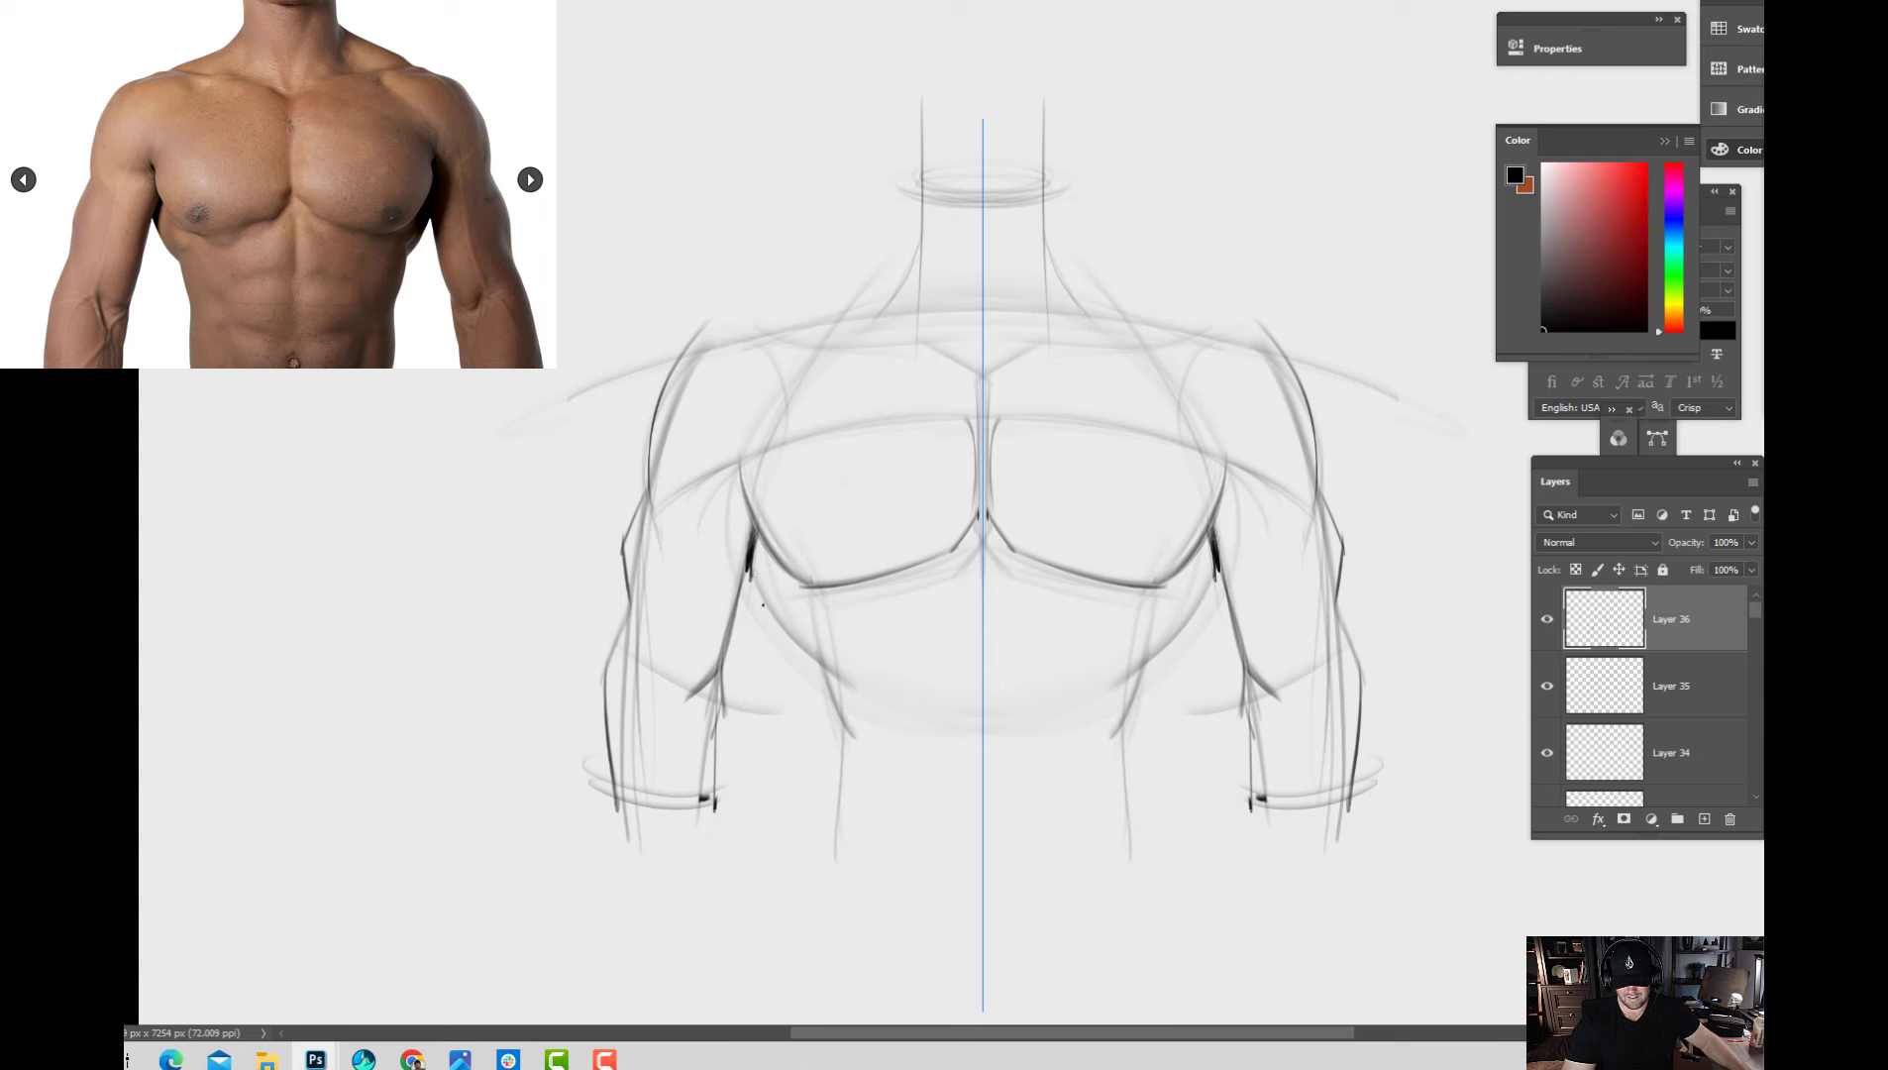
{"action": "left_click_drag", "start_coordinate": [750, 575], "coordinate": [795, 631]}
{"action": "mouse_move", "coordinate": [807, 550]}
{"action": "left_mouse_down"}
{"action": "mouse_move", "coordinate": [789, 639]}
{"action": "mouse_move", "coordinate": [790, 589]}
{"action": "left_mouse_up"}
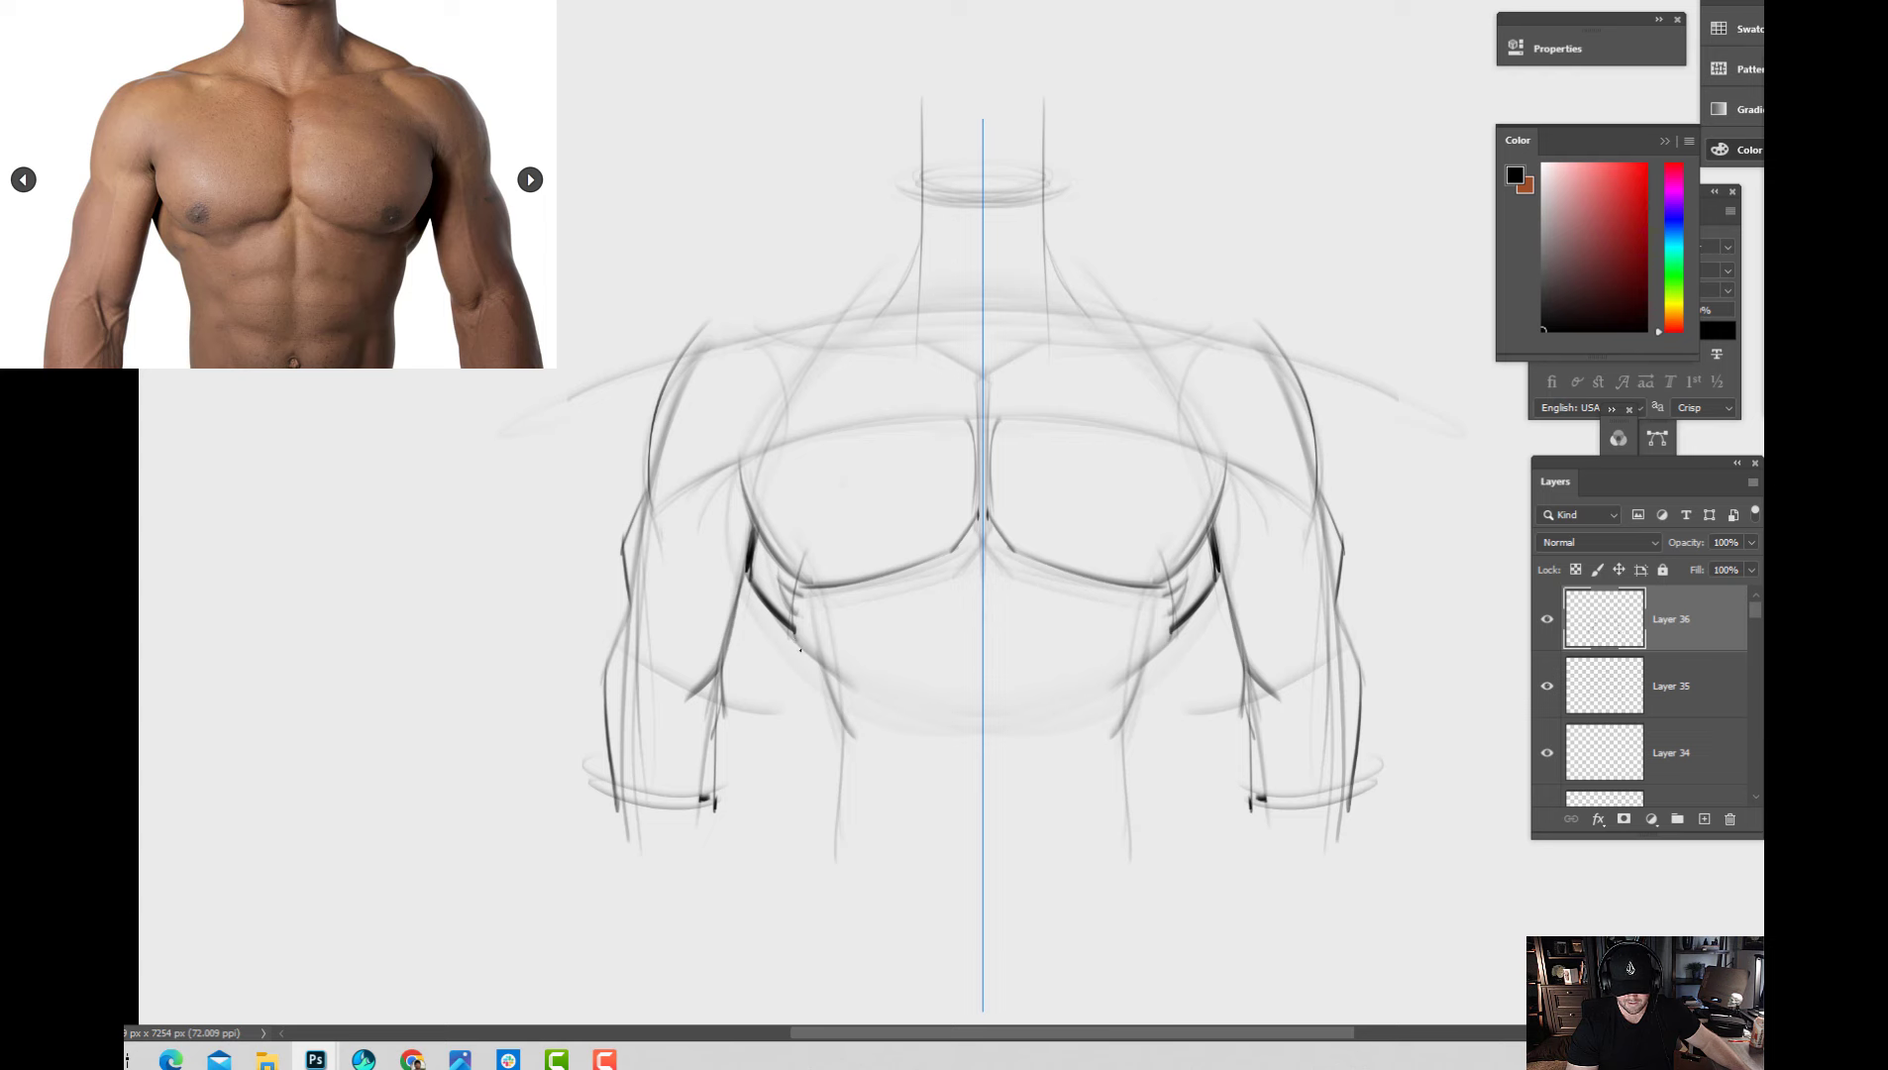
{"action": "left_click_drag", "start_coordinate": [794, 635], "coordinate": [824, 694]}
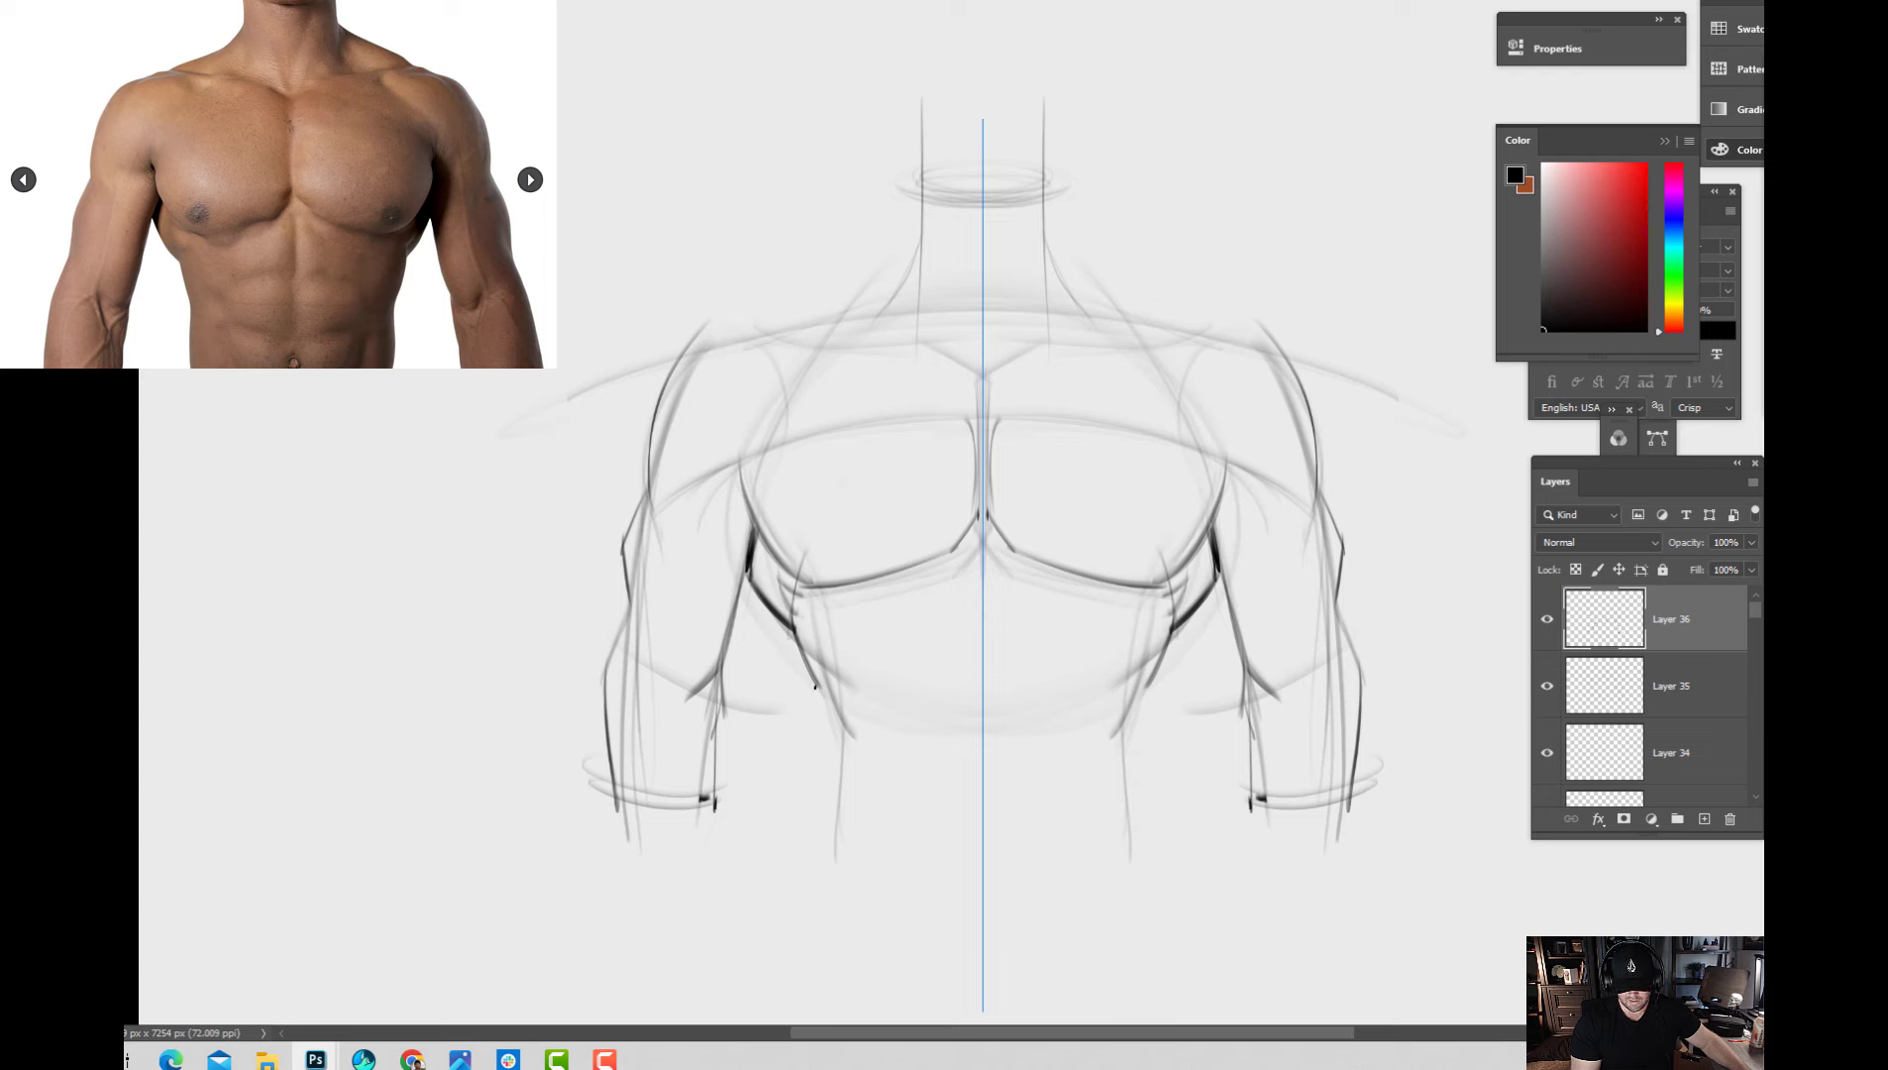
Draw the lower waist sides and curve them inward into sloping hip lines toward the centre.
{"action": "left_click_drag", "start_coordinate": [811, 678], "coordinate": [815, 790]}
{"action": "mouse_move", "coordinate": [818, 709]}
{"action": "left_mouse_down"}
{"action": "mouse_move", "coordinate": [813, 790]}
{"action": "mouse_move", "coordinate": [891, 830]}
{"action": "left_mouse_up"}
{"action": "left_click_drag", "start_coordinate": [798, 771], "coordinate": [889, 828]}
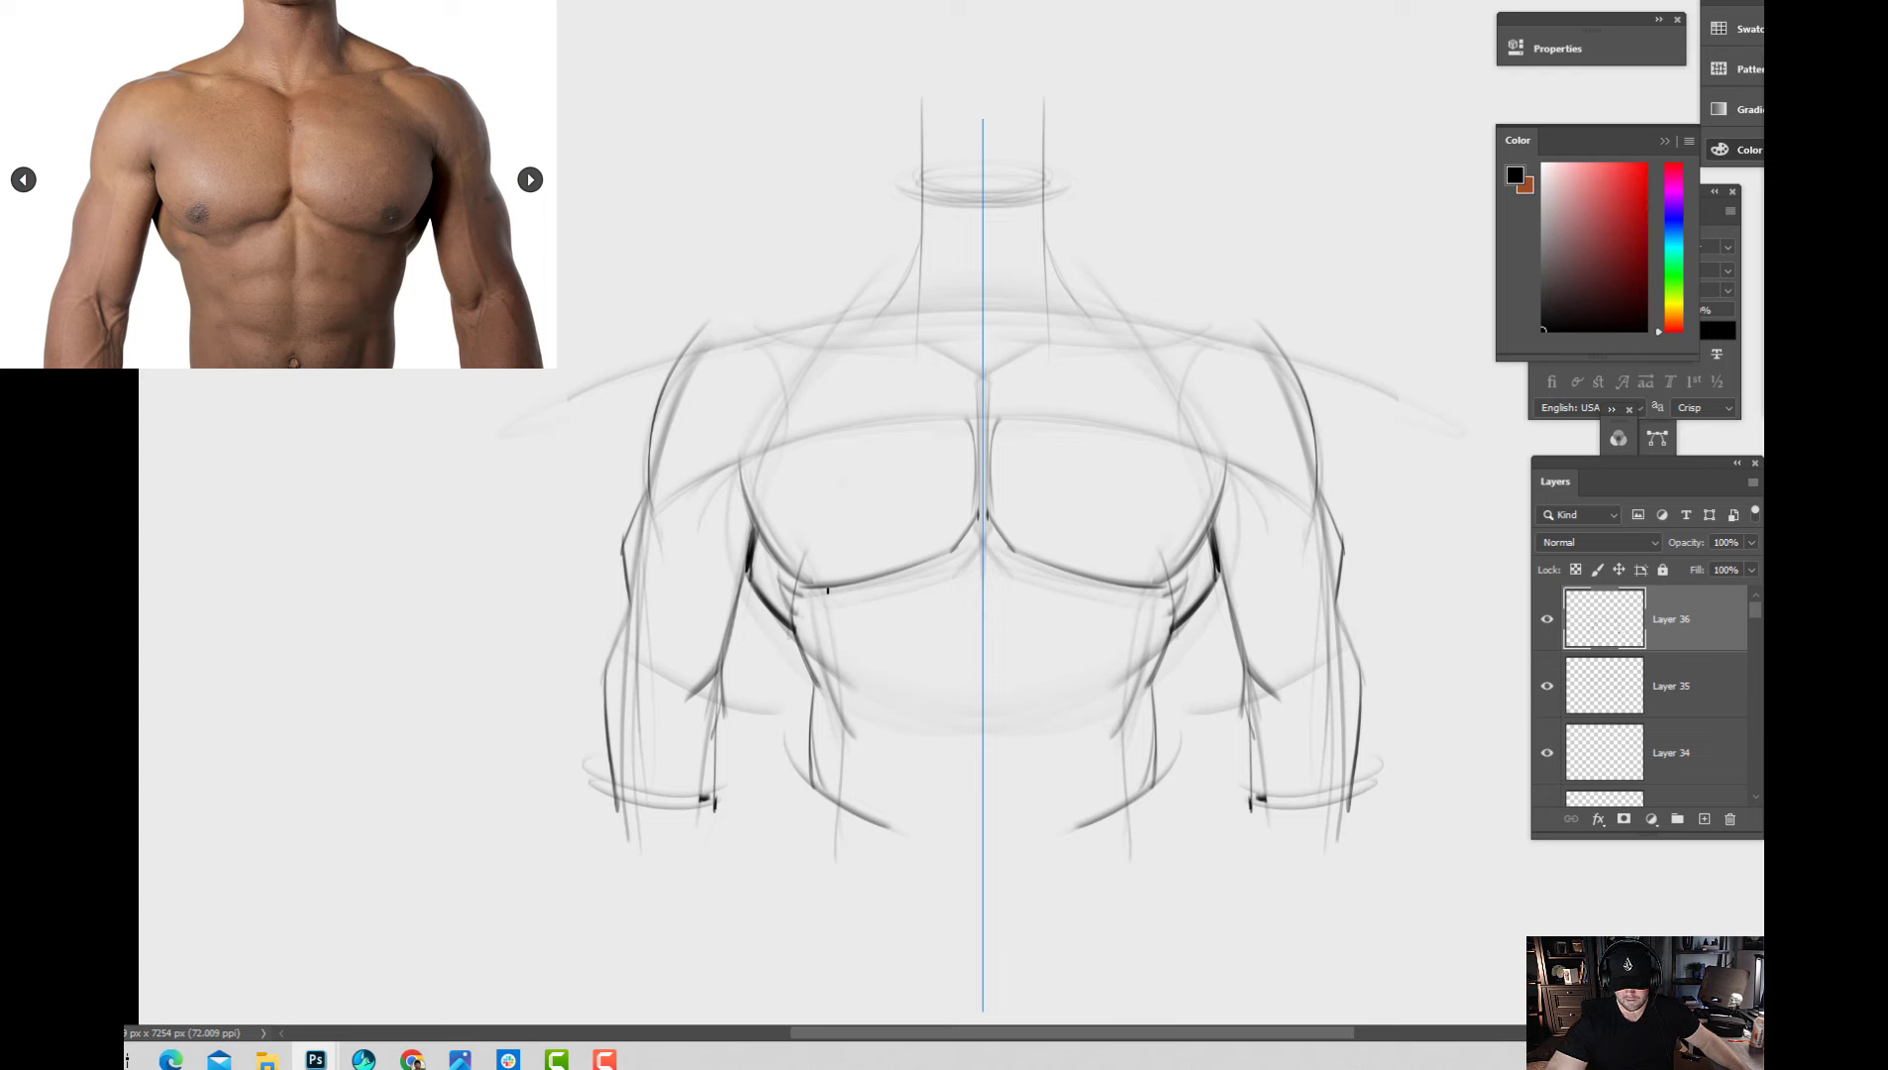
Detail the pectorals with an angular shadow edge underneath, small oval nipples, and heavy black creases along their outer lower edges.
{"action": "left_click_drag", "start_coordinate": [828, 601], "coordinate": [943, 560]}
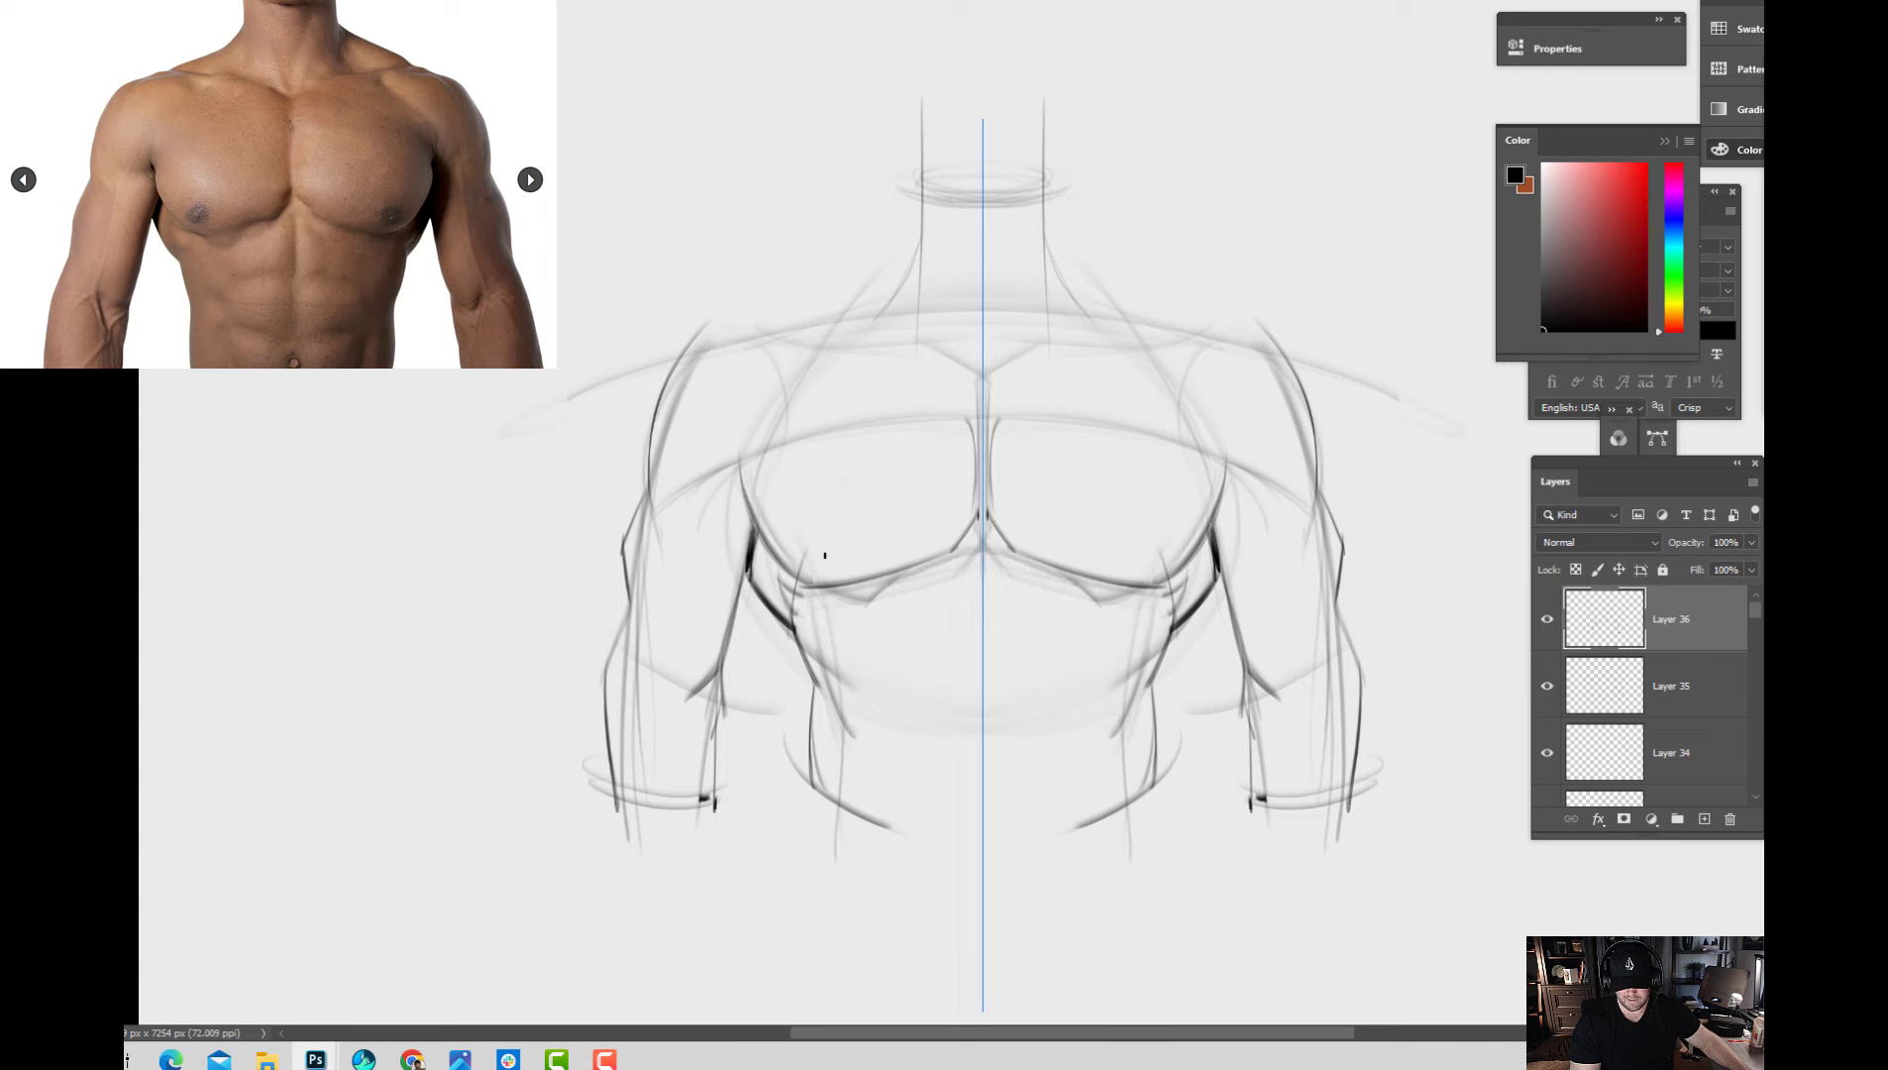
{"action": "mouse_move", "coordinate": [820, 543]}
{"action": "left_mouse_down"}
{"action": "mouse_move", "coordinate": [849, 603]}
{"action": "mouse_move", "coordinate": [808, 533]}
{"action": "mouse_move", "coordinate": [835, 562]}
{"action": "left_mouse_up"}
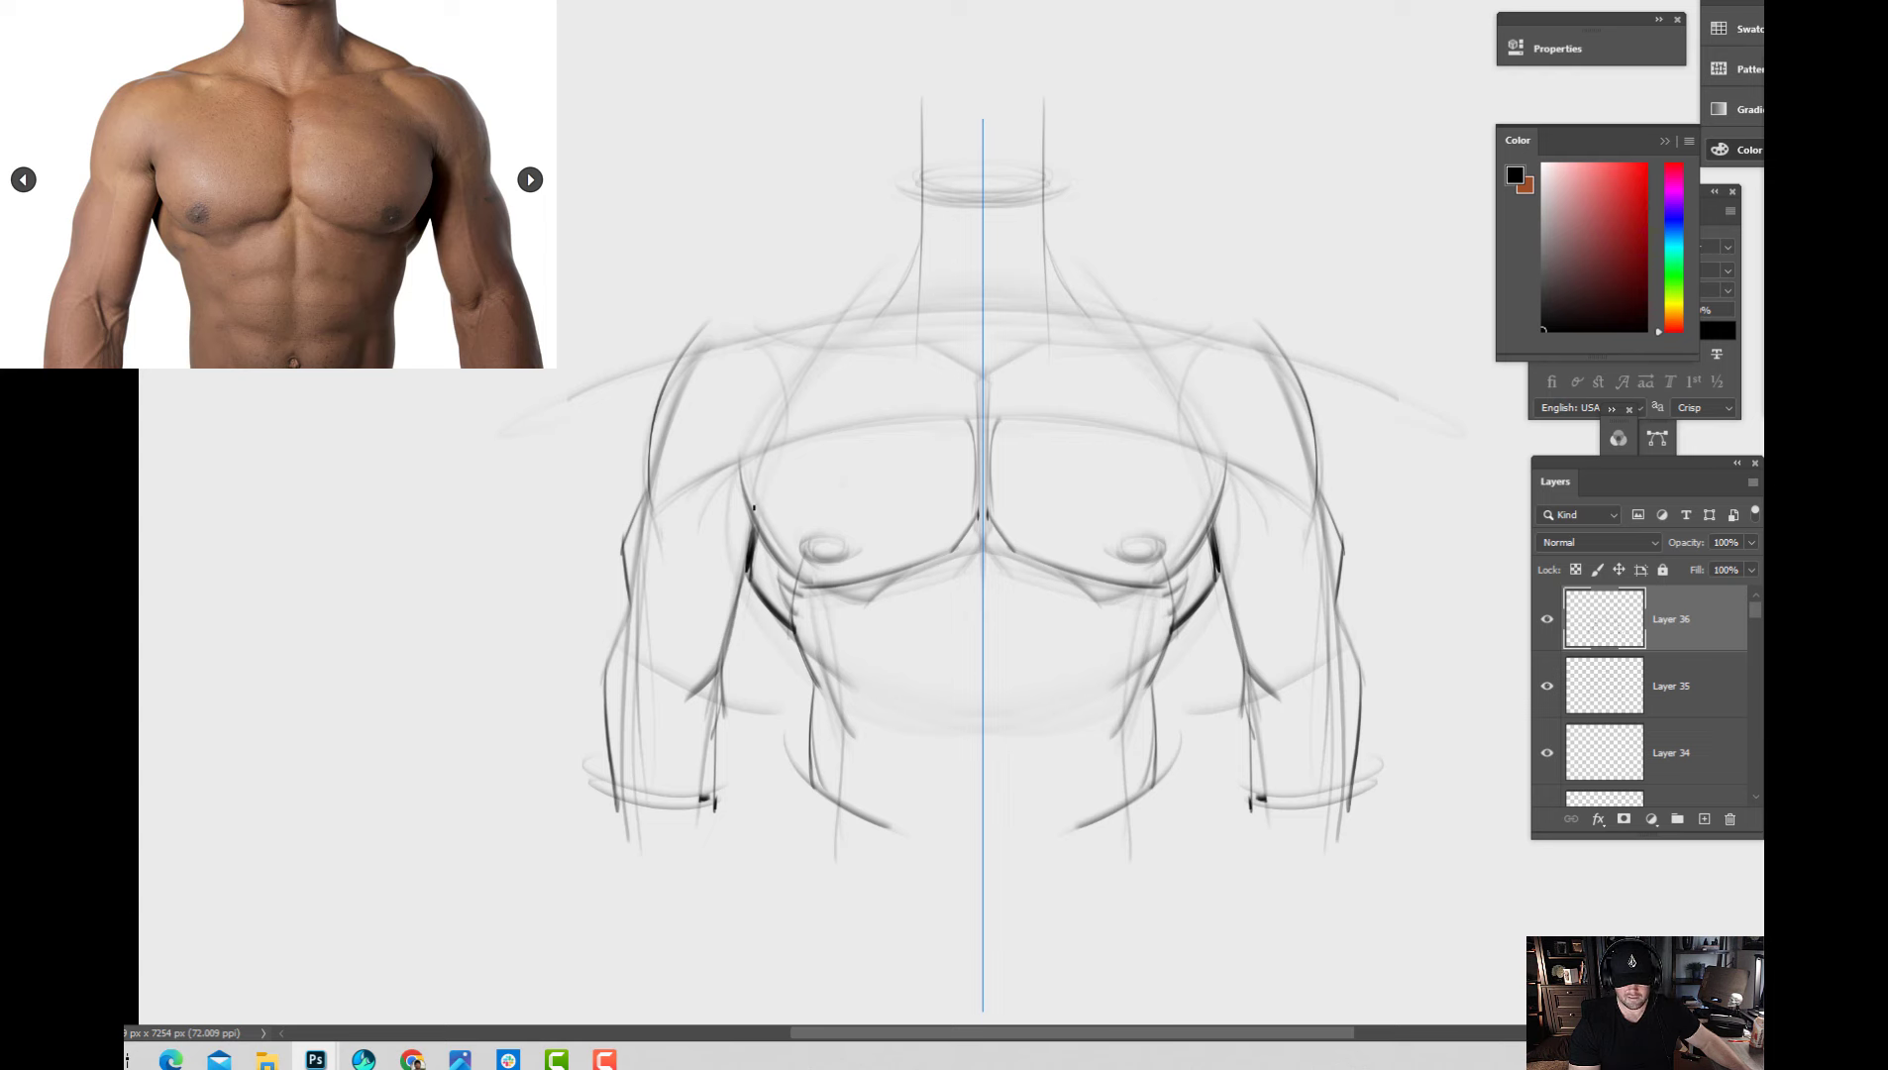
{"action": "left_click_drag", "start_coordinate": [740, 487], "coordinate": [809, 591]}
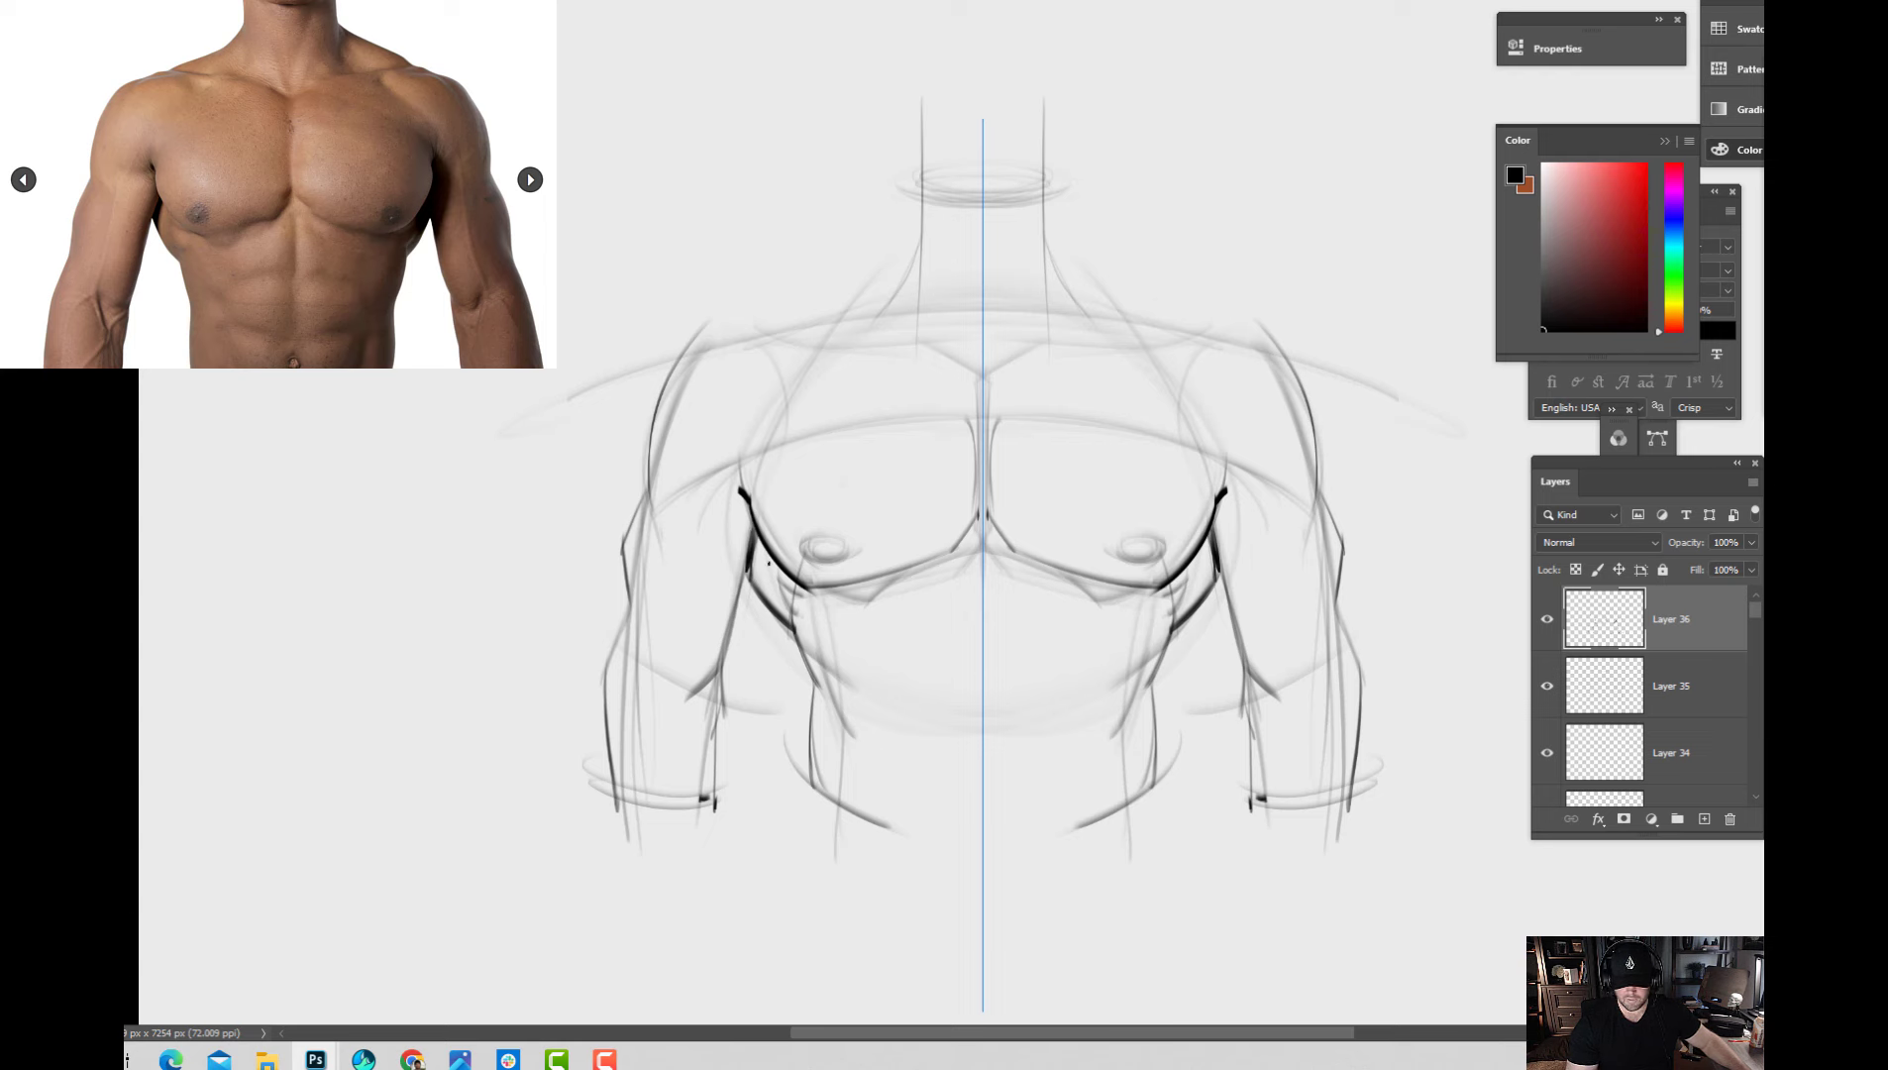
{"action": "left_click", "coordinate": [768, 583]}
Draw the upper outer pectoral edges up to the collarbones, and define the shoulder tops and the notches where the deltoids meet the chest.
{"action": "left_click_drag", "start_coordinate": [739, 462], "coordinate": [834, 349]}
{"action": "left_click_drag", "start_coordinate": [764, 430], "coordinate": [823, 365]}
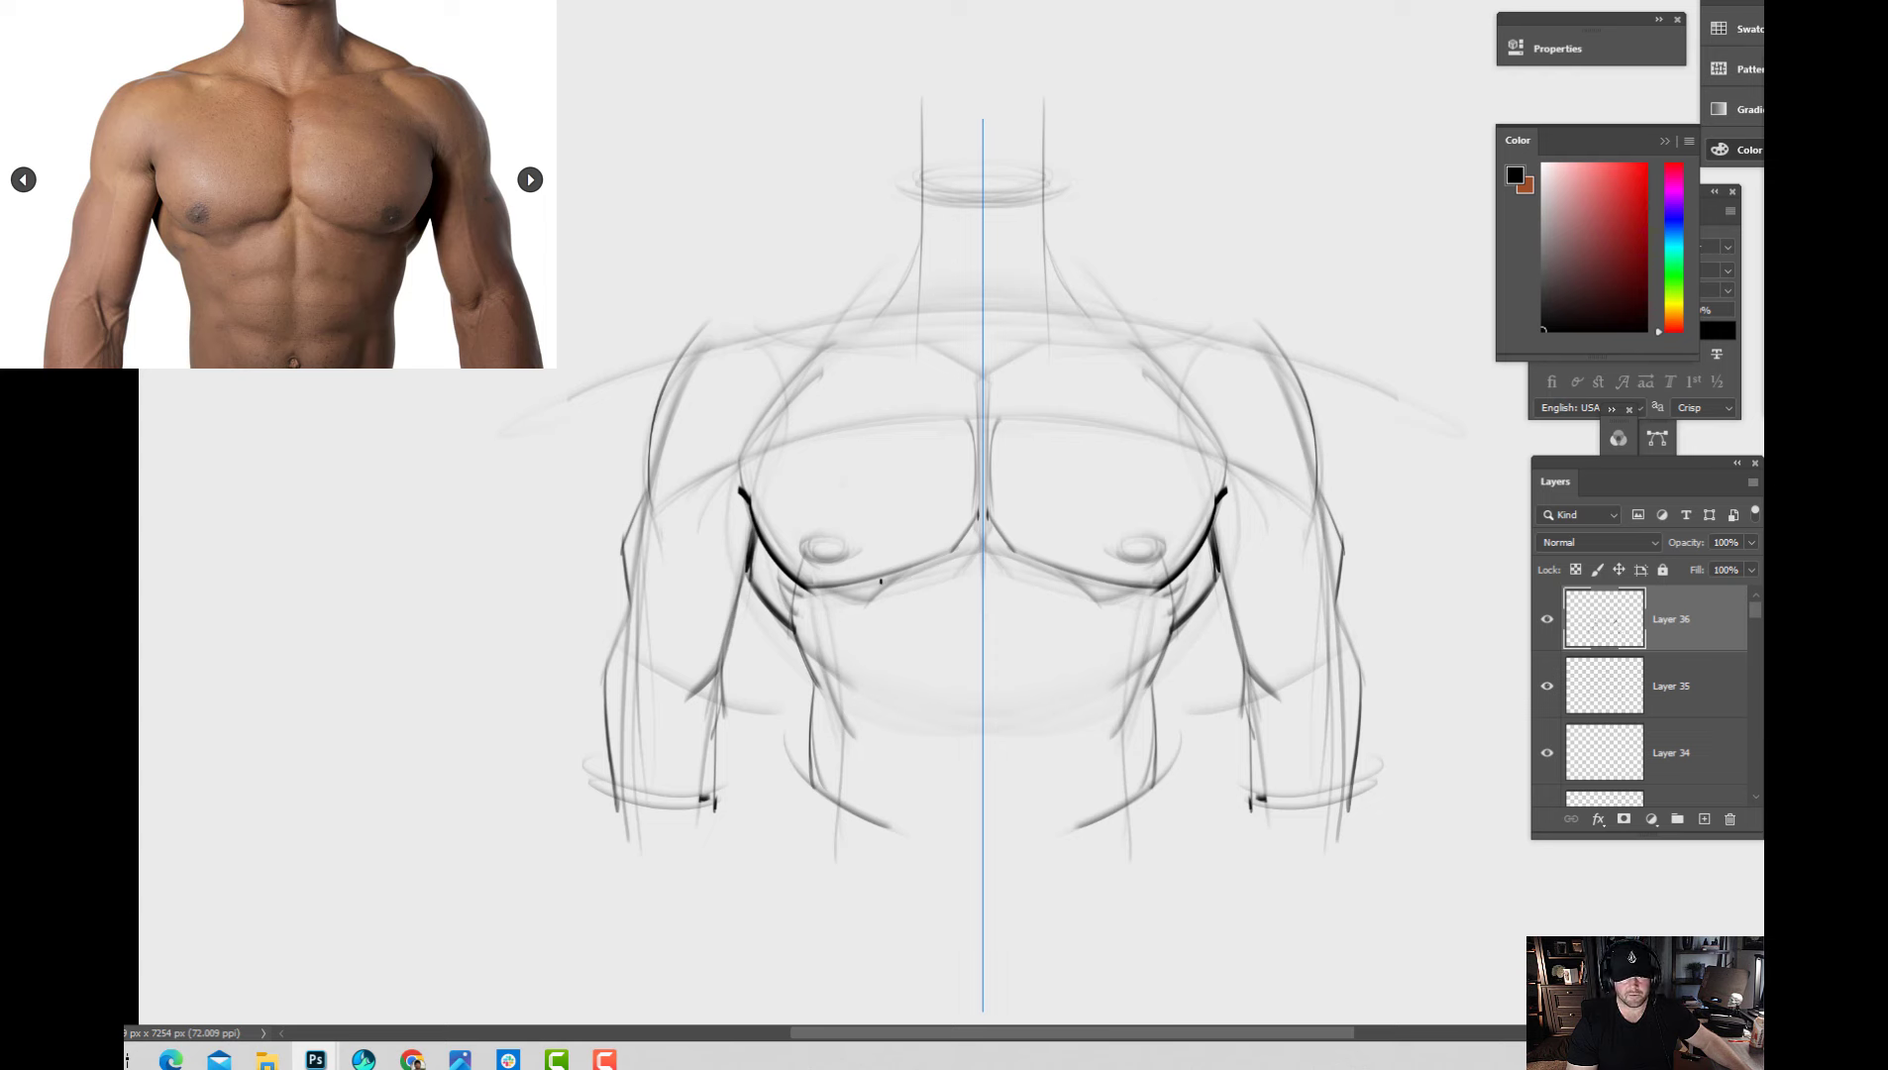
{"action": "mouse_move", "coordinate": [684, 511]}
{"action": "left_mouse_down"}
{"action": "mouse_move", "coordinate": [751, 465]}
{"action": "mouse_move", "coordinate": [742, 481]}
{"action": "left_mouse_up"}
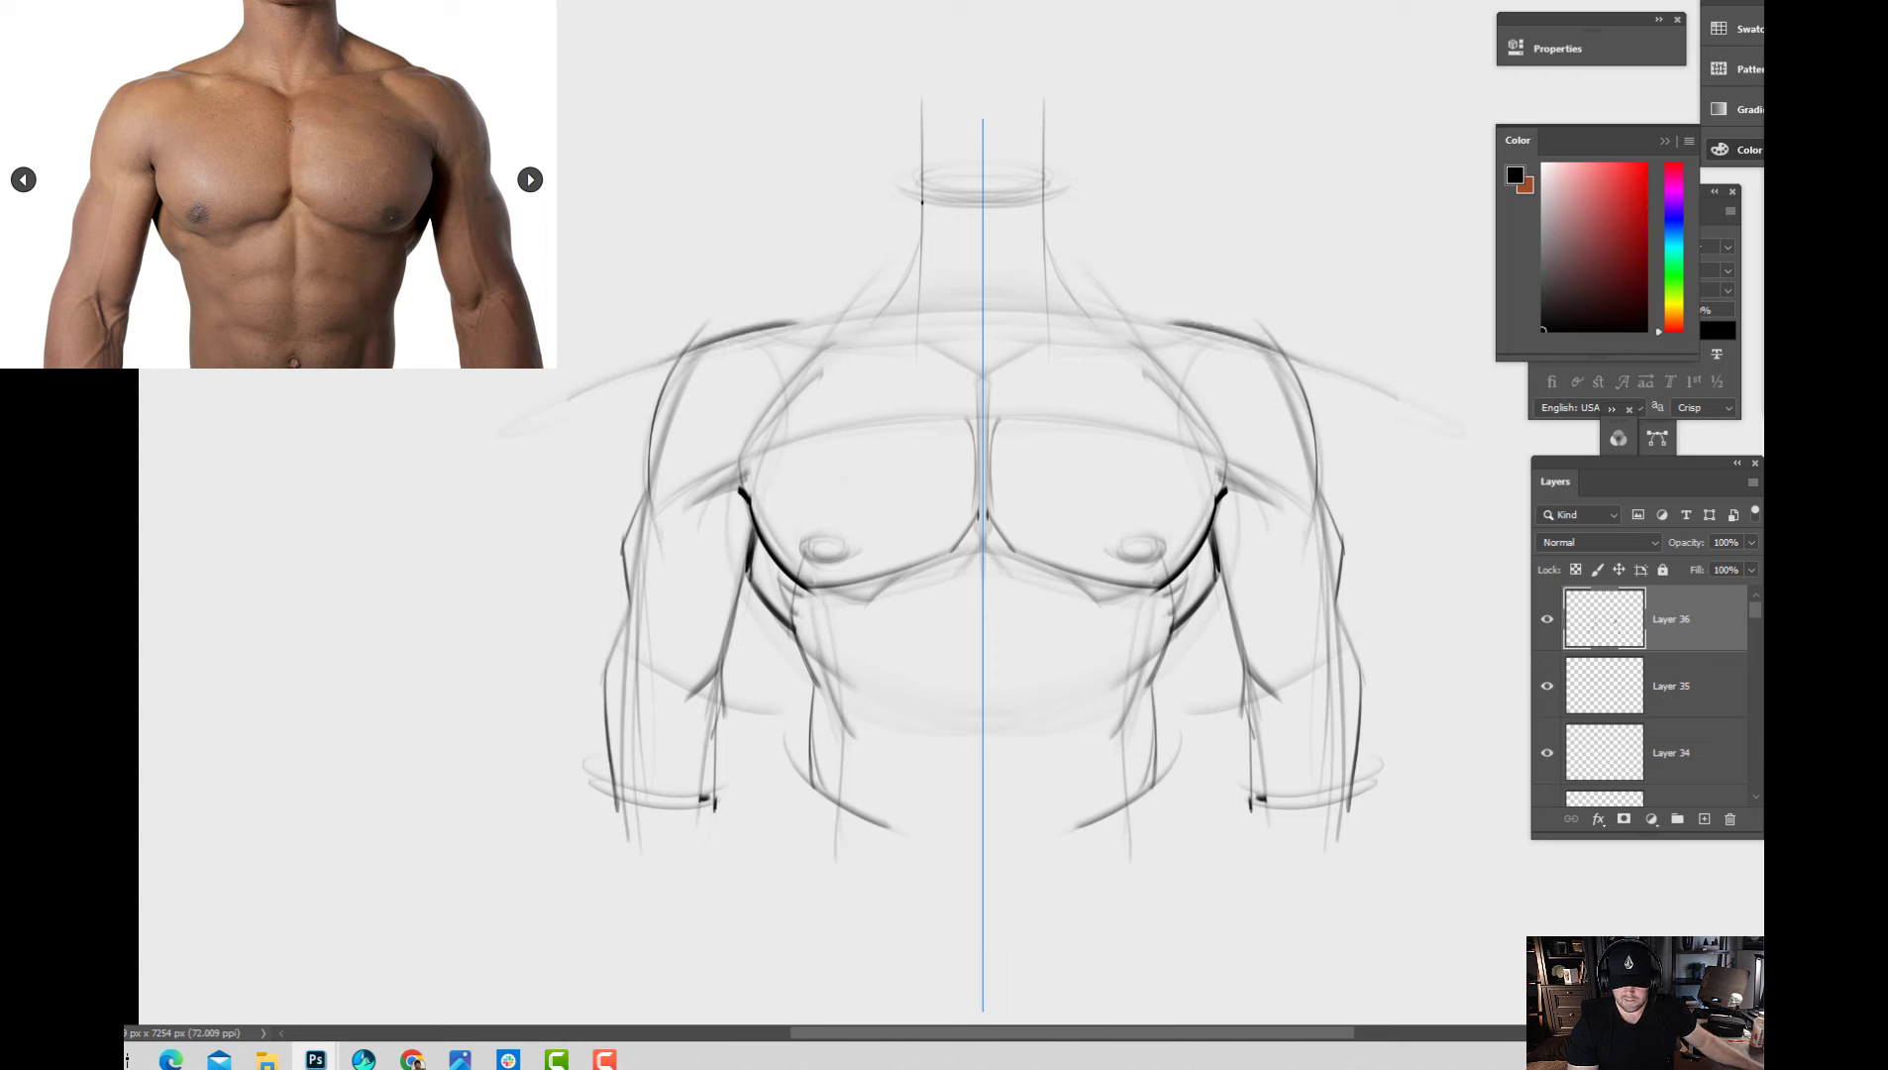
{"action": "mouse_move", "coordinate": [561, 395]}
{"action": "left_mouse_down"}
{"action": "mouse_move", "coordinate": [830, 314]}
{"action": "mouse_move", "coordinate": [775, 337]}
{"action": "mouse_move", "coordinate": [826, 350]}
{"action": "left_mouse_up"}
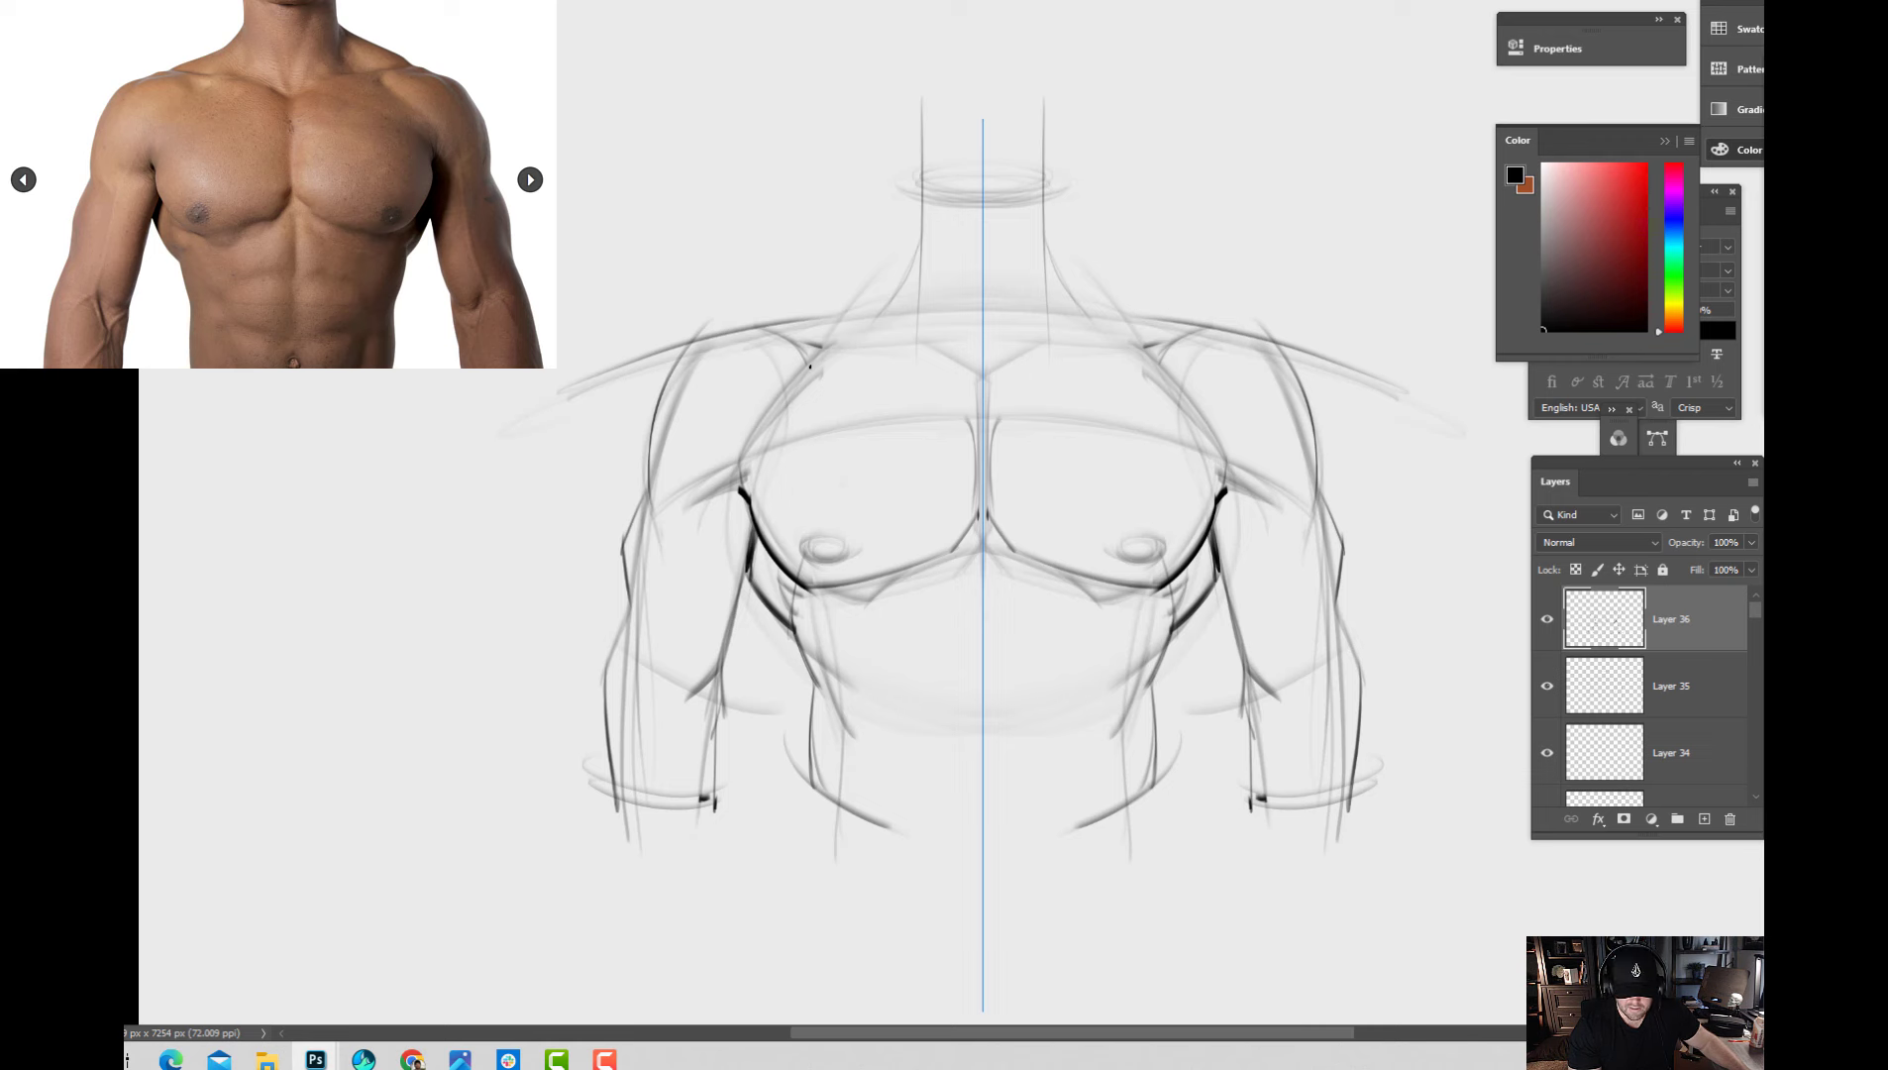
{"action": "left_click_drag", "start_coordinate": [809, 367], "coordinate": [824, 353]}
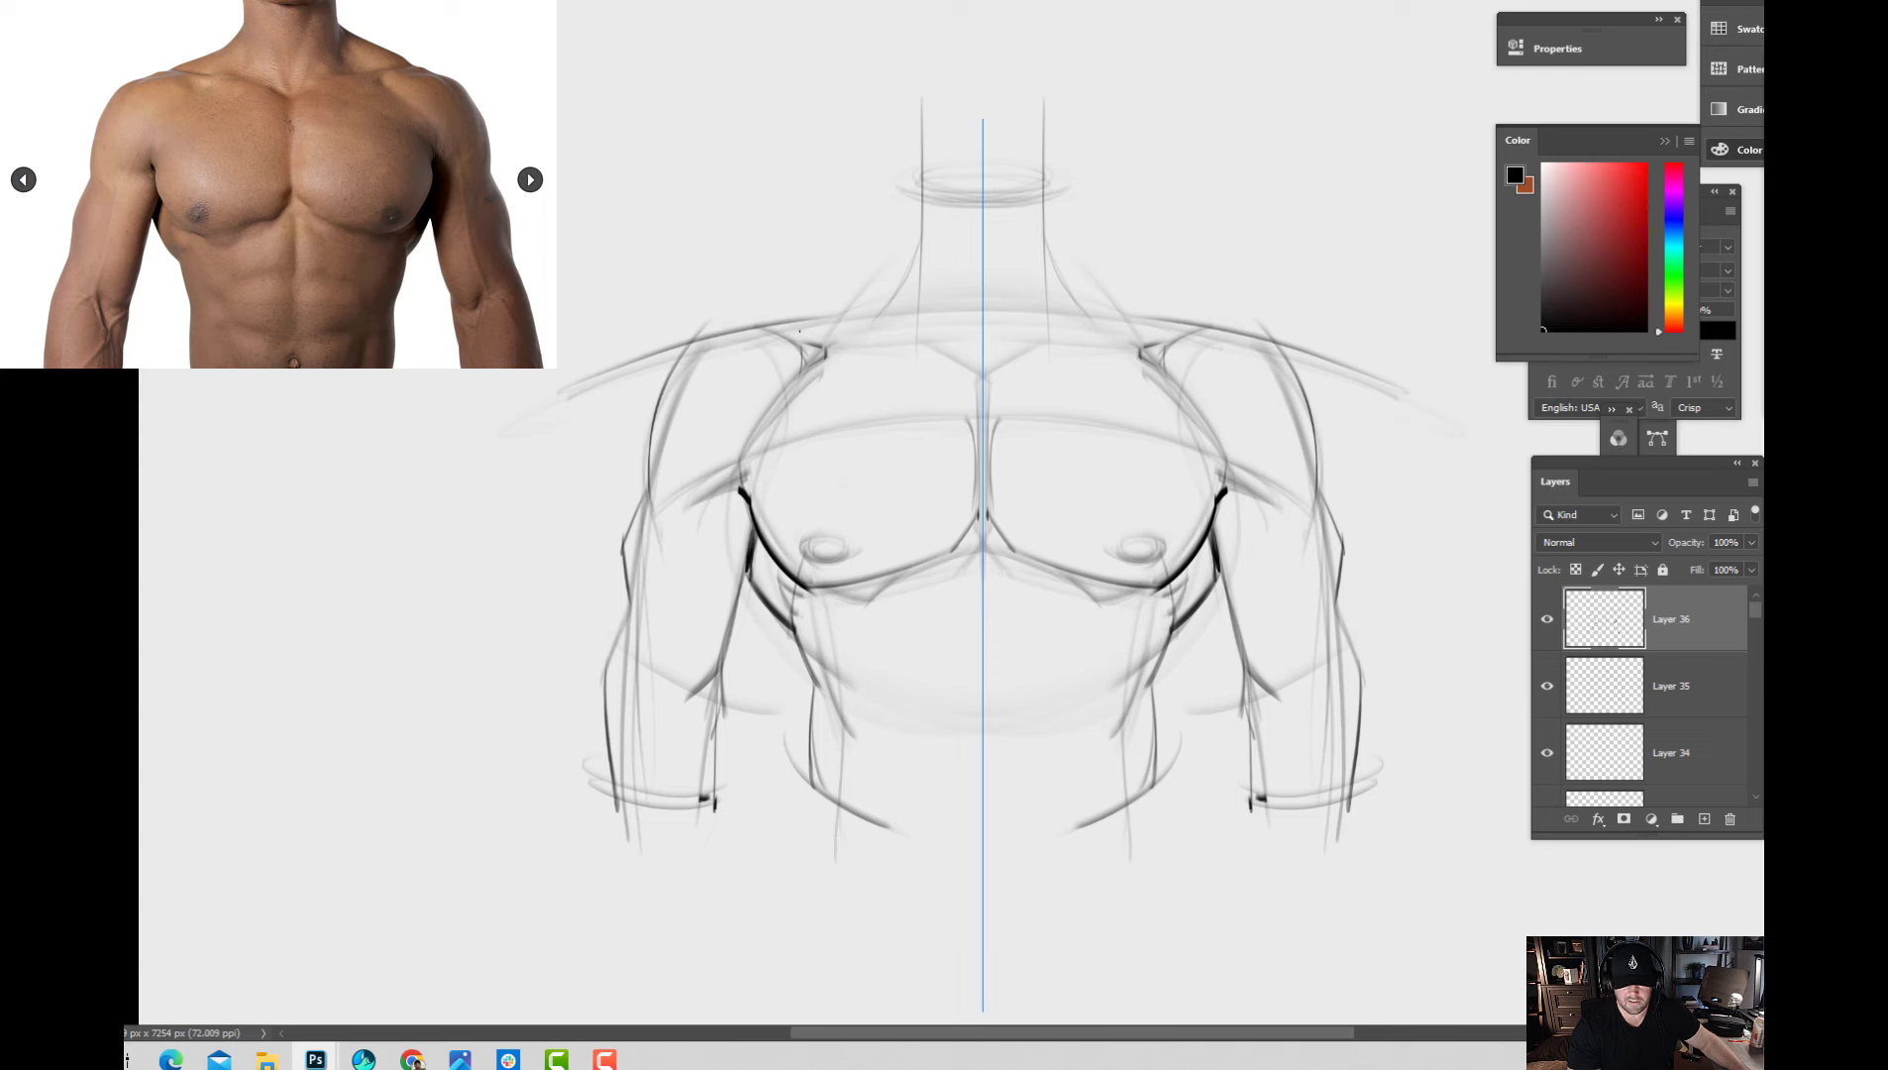
Draw mirrored collarbones from the shoulder tops to the pit of the neck, thicken their inner ends, and darken the sternum line.
{"action": "mouse_move", "coordinate": [736, 323]}
{"action": "left_mouse_down"}
{"action": "mouse_move", "coordinate": [960, 354]}
{"action": "mouse_move", "coordinate": [980, 378]}
{"action": "mouse_move", "coordinate": [984, 508]}
{"action": "left_mouse_up"}
{"action": "left_click_drag", "start_coordinate": [984, 421], "coordinate": [983, 520]}
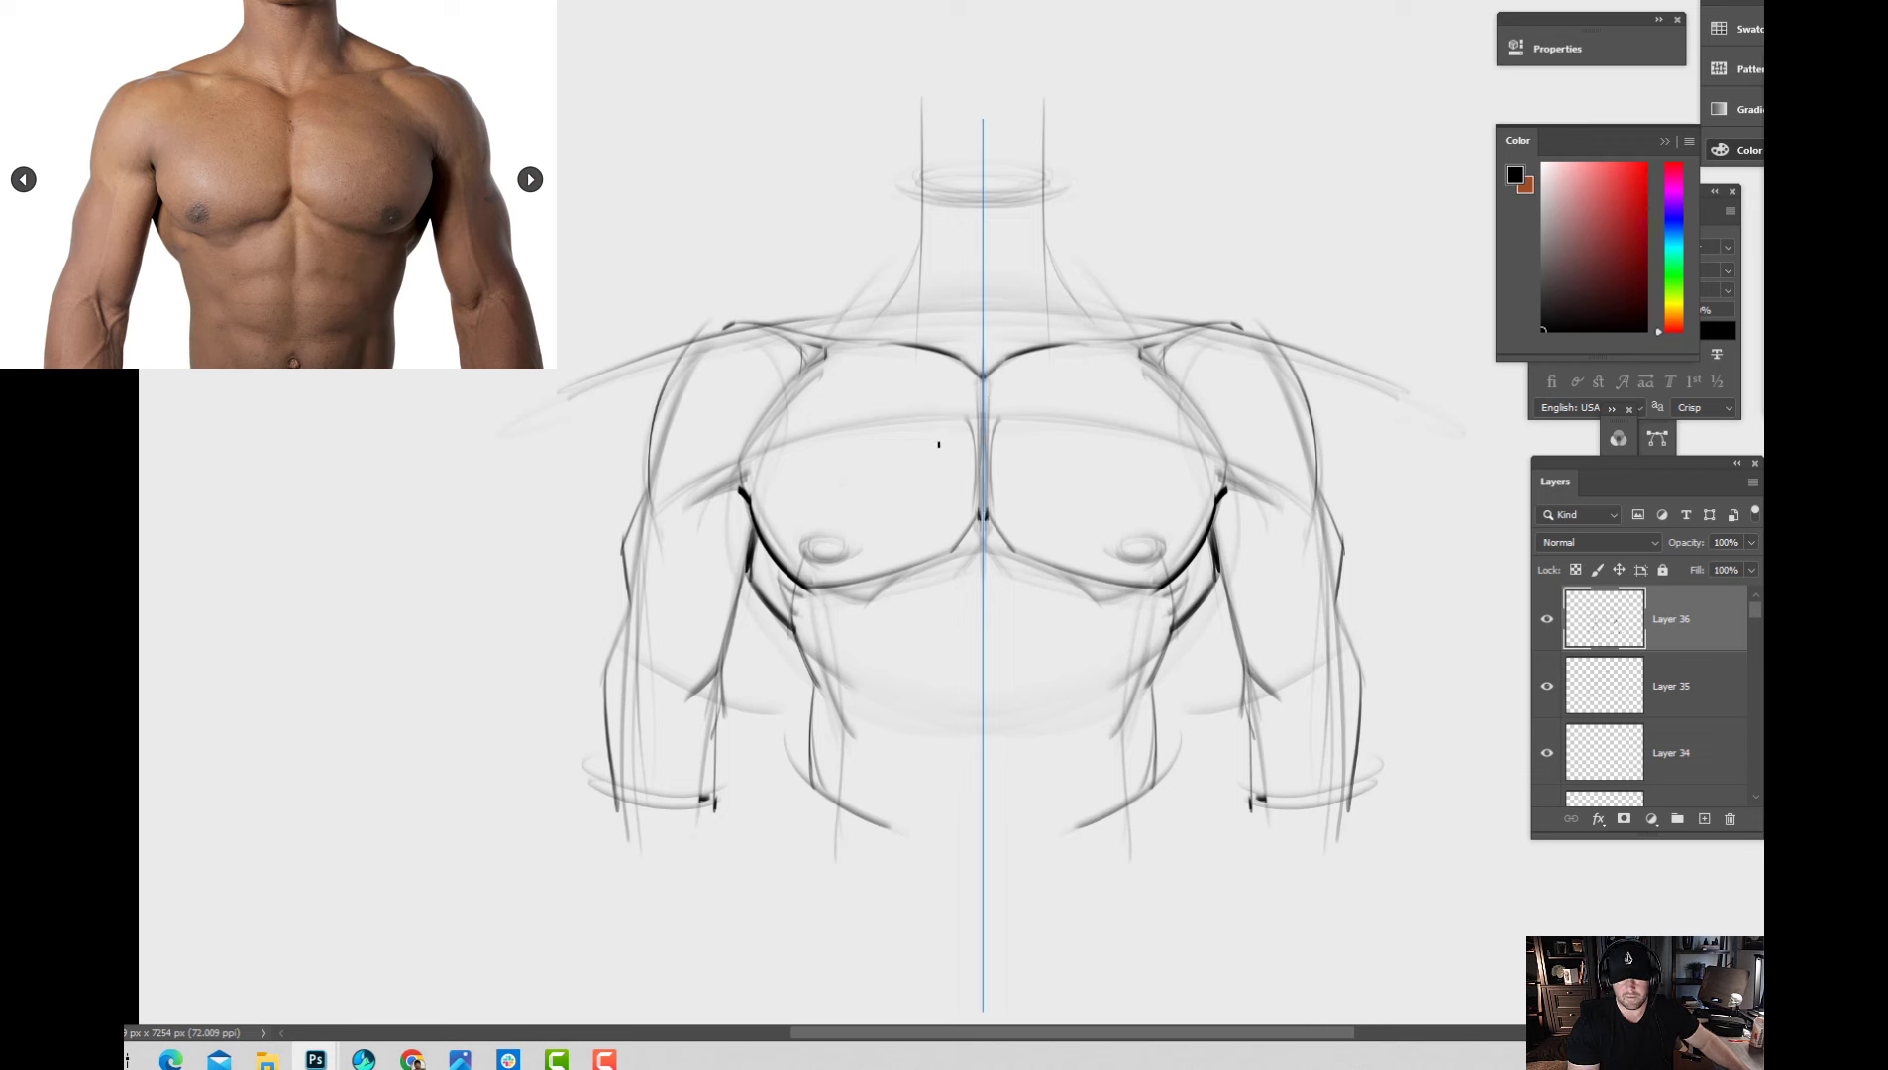
{"action": "left_click_drag", "start_coordinate": [820, 362], "coordinate": [884, 361]}
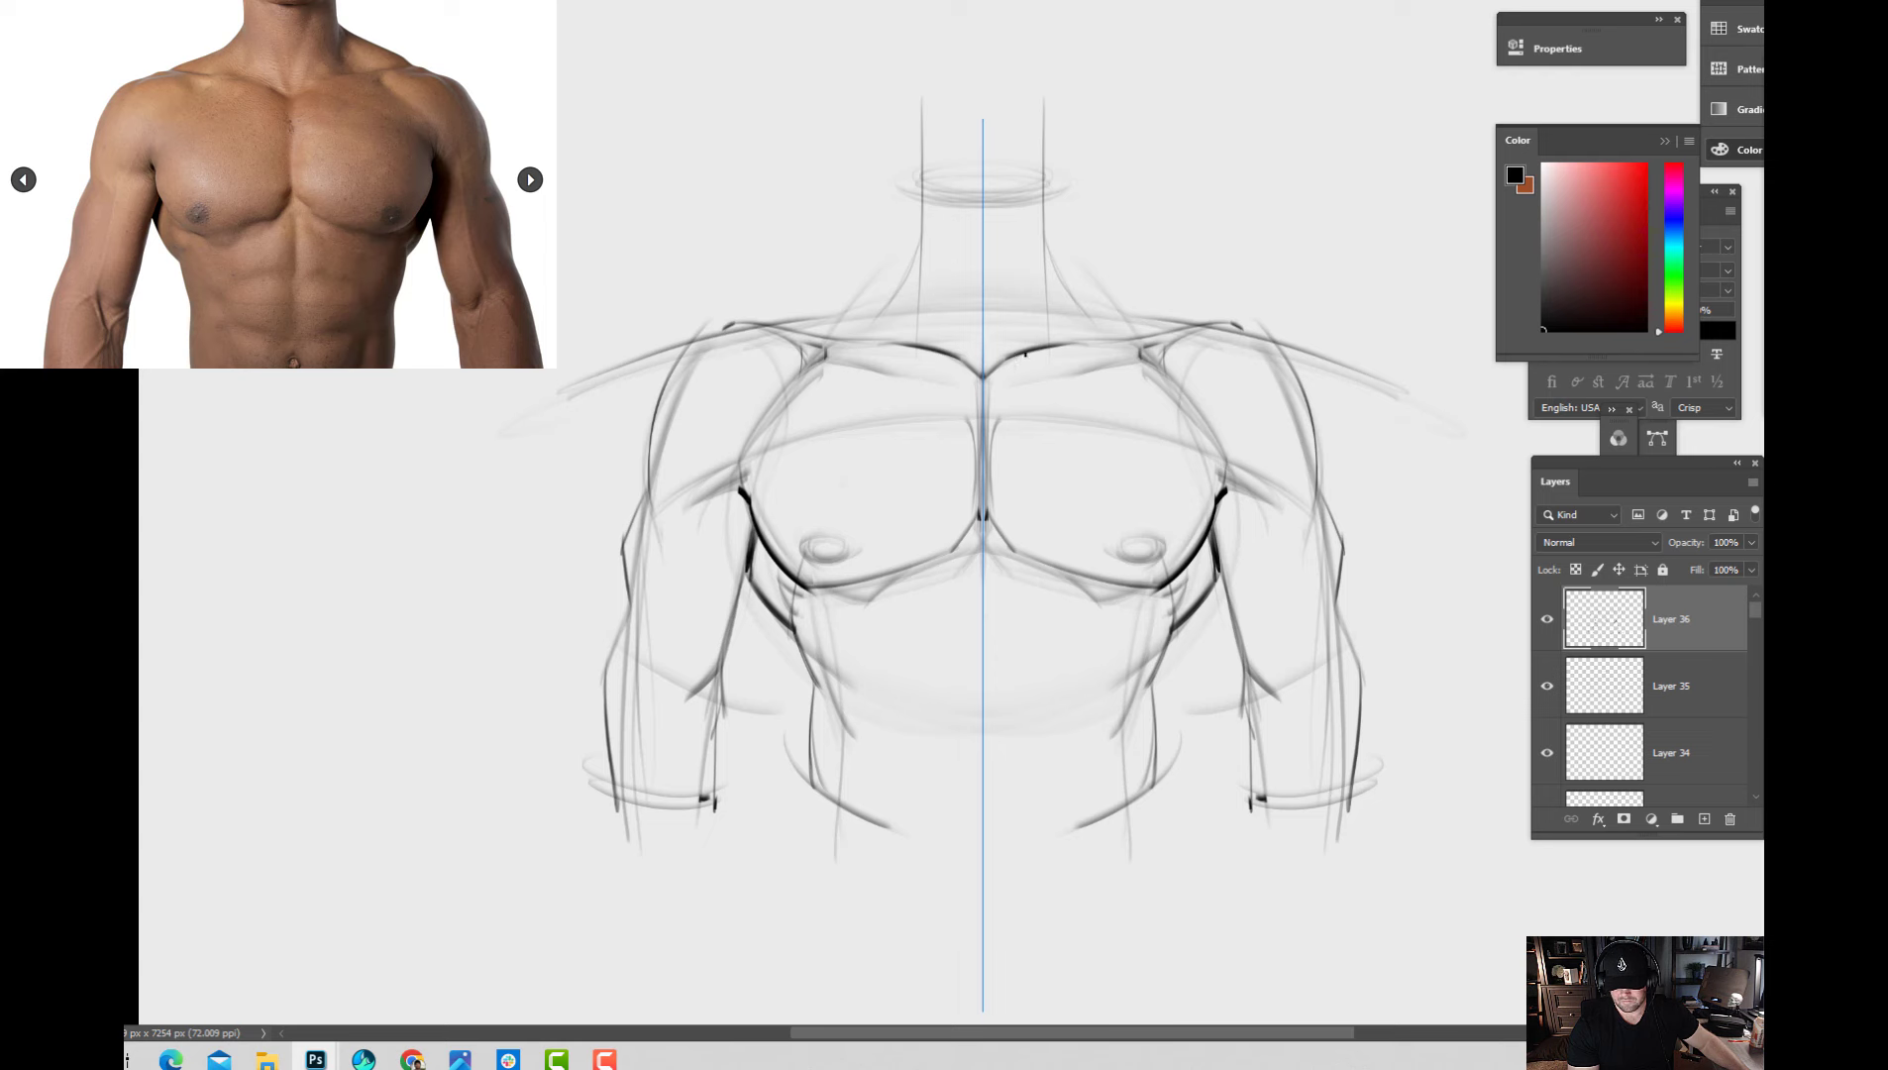
{"action": "left_click_drag", "start_coordinate": [1027, 351], "coordinate": [994, 369]}
{"action": "left_click", "coordinate": [1012, 349], "text": "alt"}
{"action": "left_click_drag", "start_coordinate": [1616, 284], "coordinate": [1542, 331]}
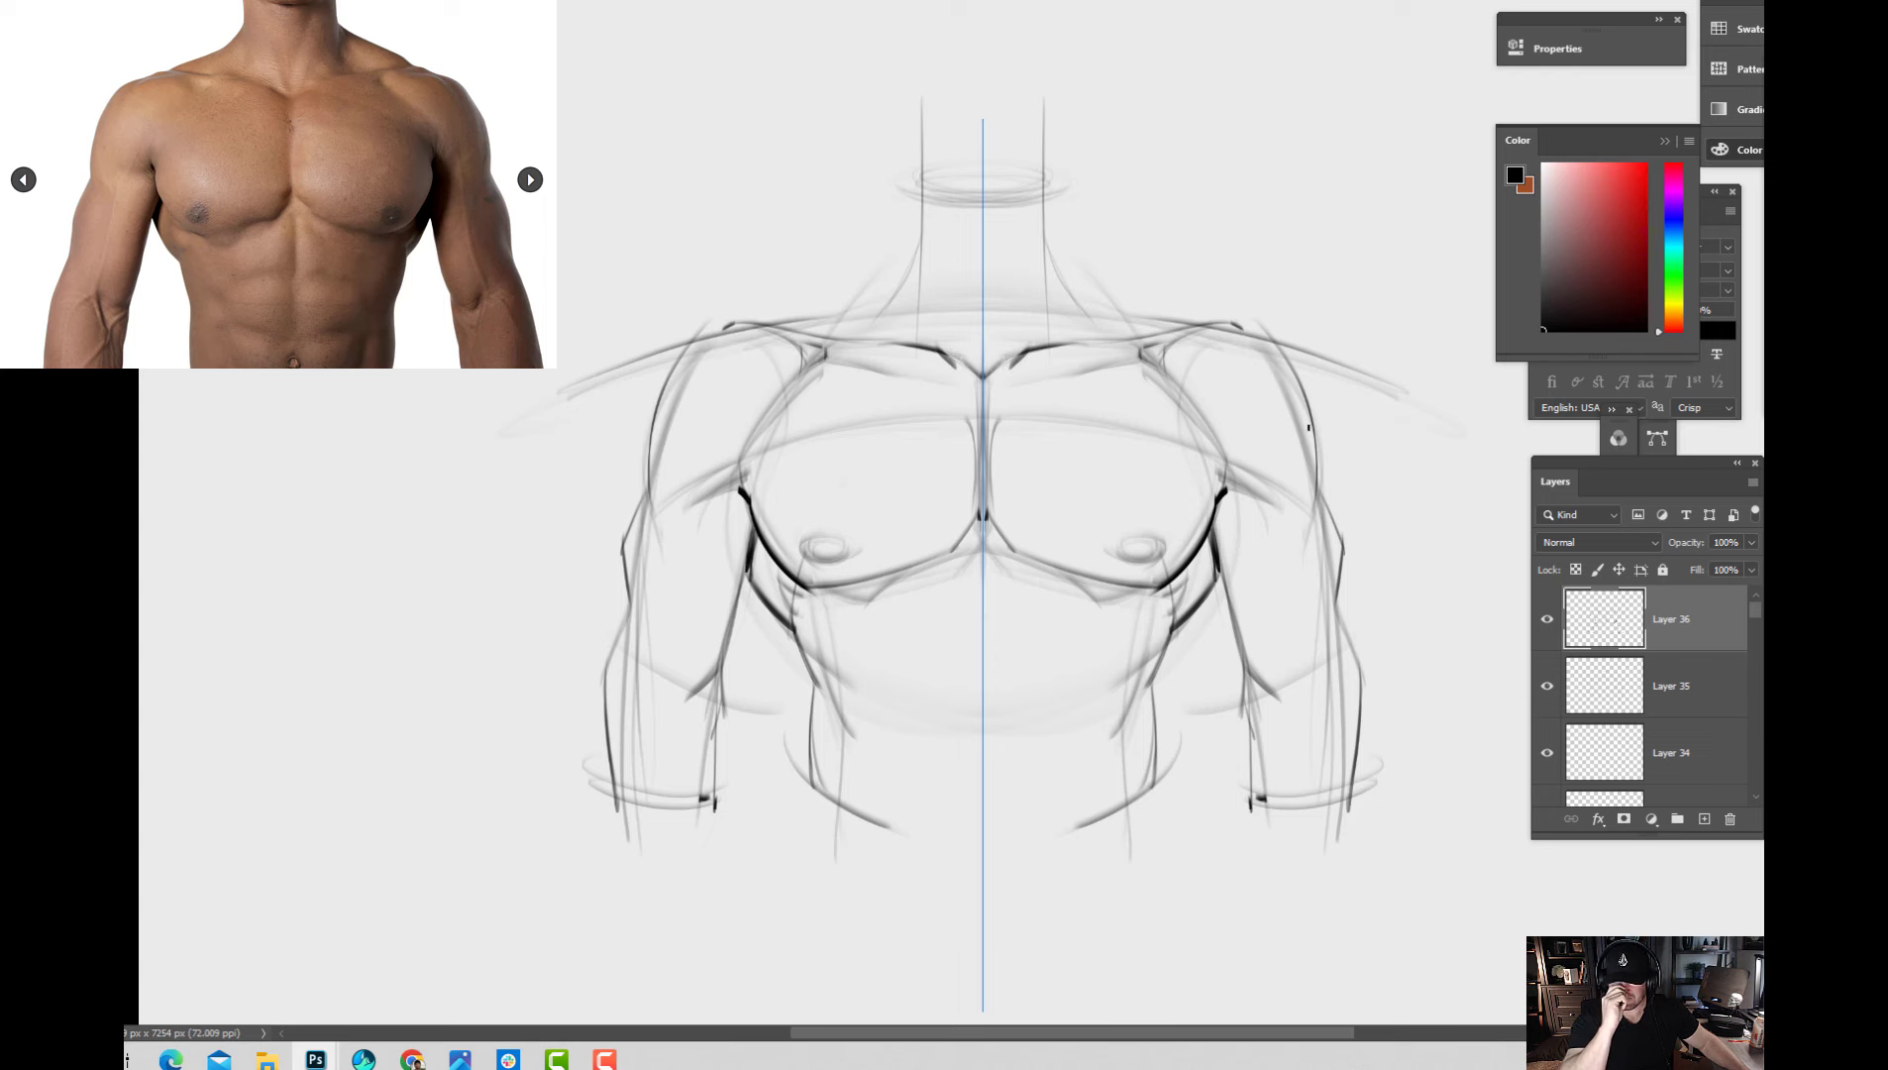
Add softer rounded inner contours to the pectorals, following the upper chest, the outer edges and the sternum.
{"action": "left_click_drag", "start_coordinate": [1245, 436], "coordinate": [1205, 469]}
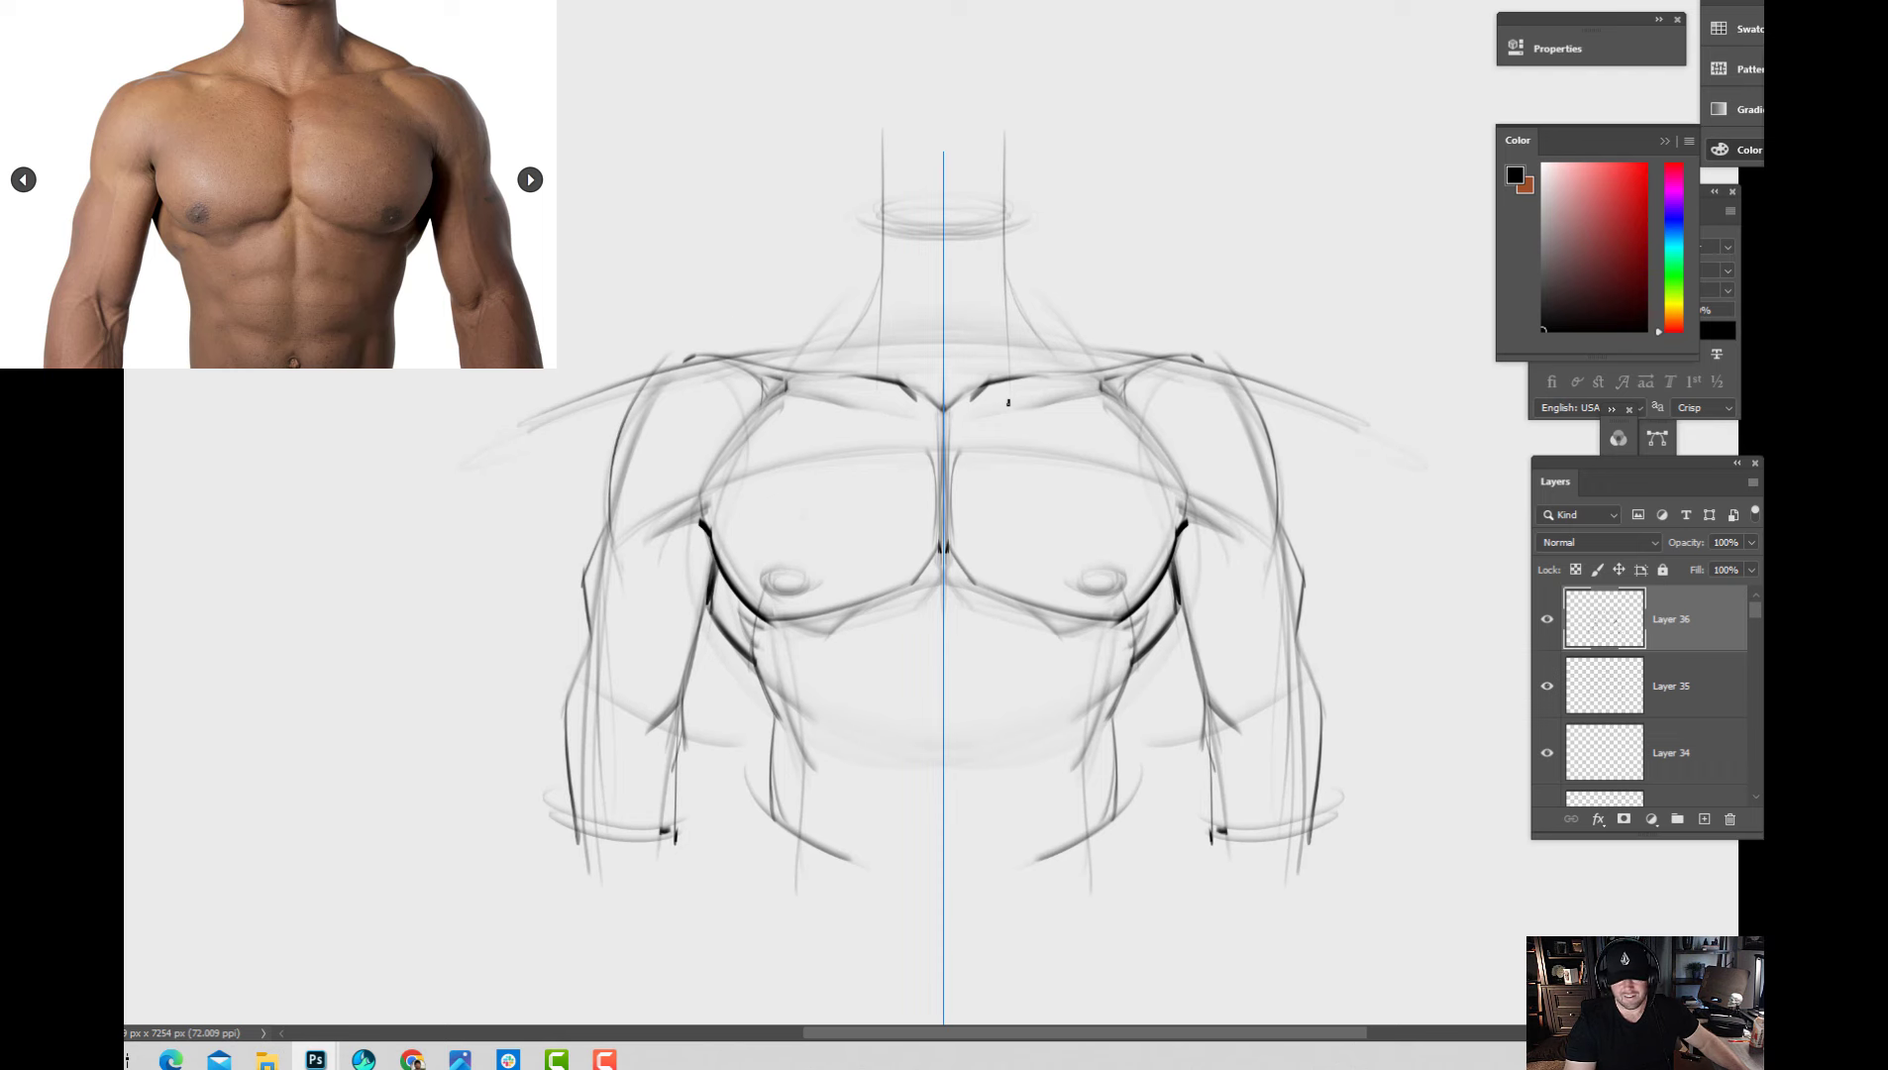
{"action": "left_click_drag", "start_coordinate": [1031, 400], "coordinate": [1200, 525]}
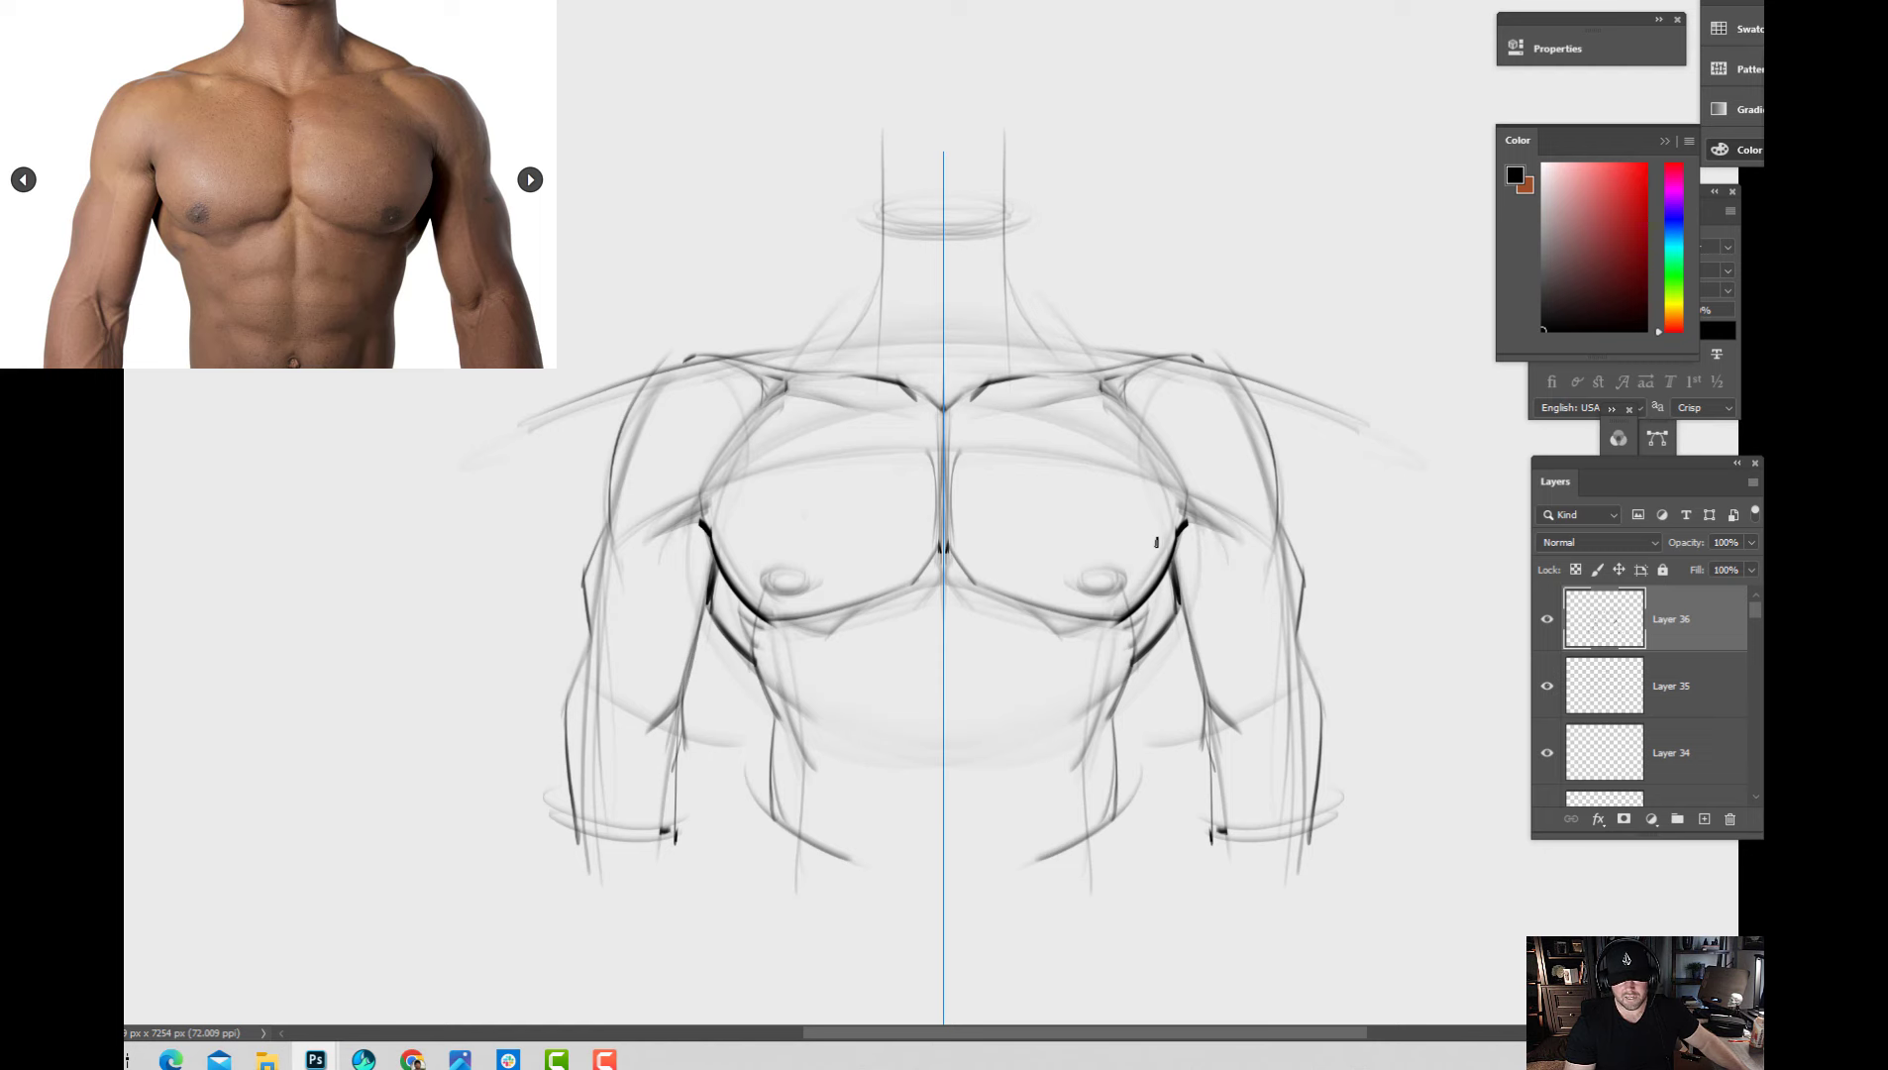
{"action": "scroll", "coordinate": [1214, 523], "scroll_direction": "down", "scroll_amount": 1}
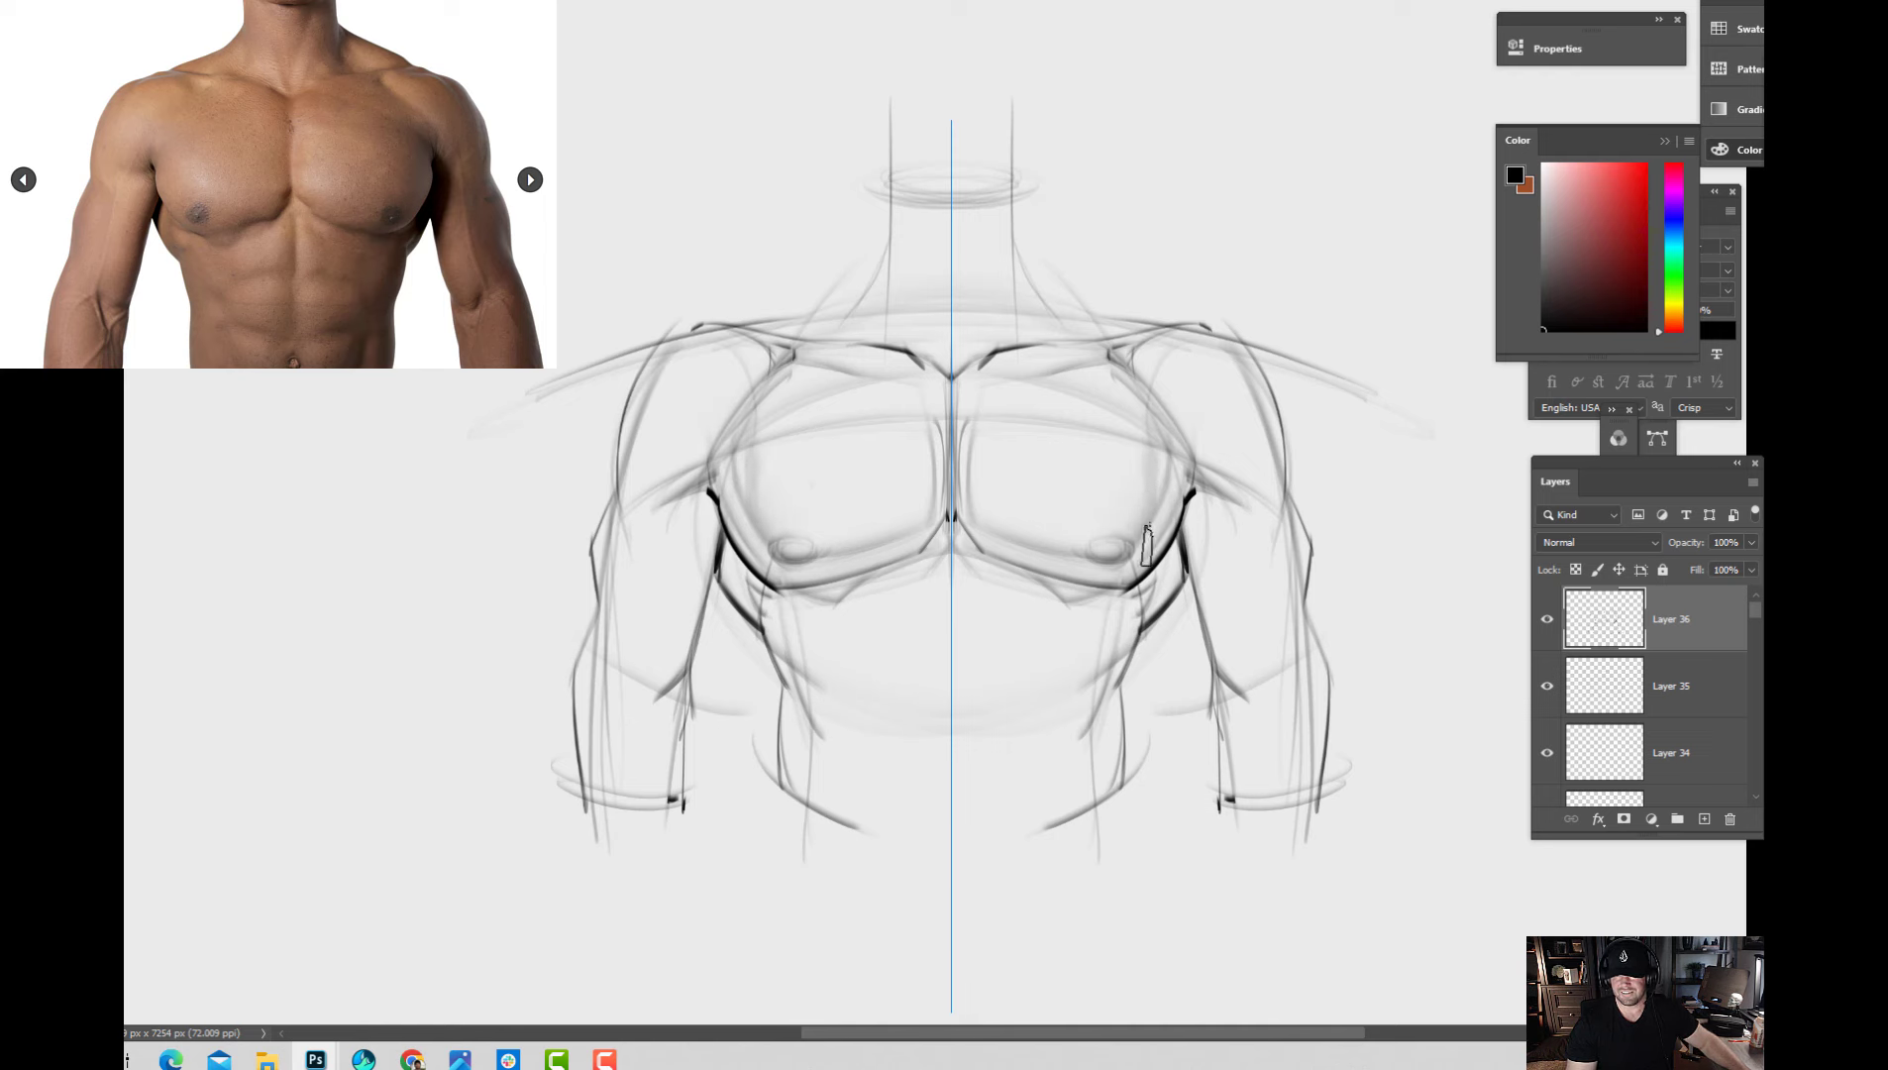
{"action": "left_click_drag", "start_coordinate": [1172, 547], "coordinate": [1151, 623]}
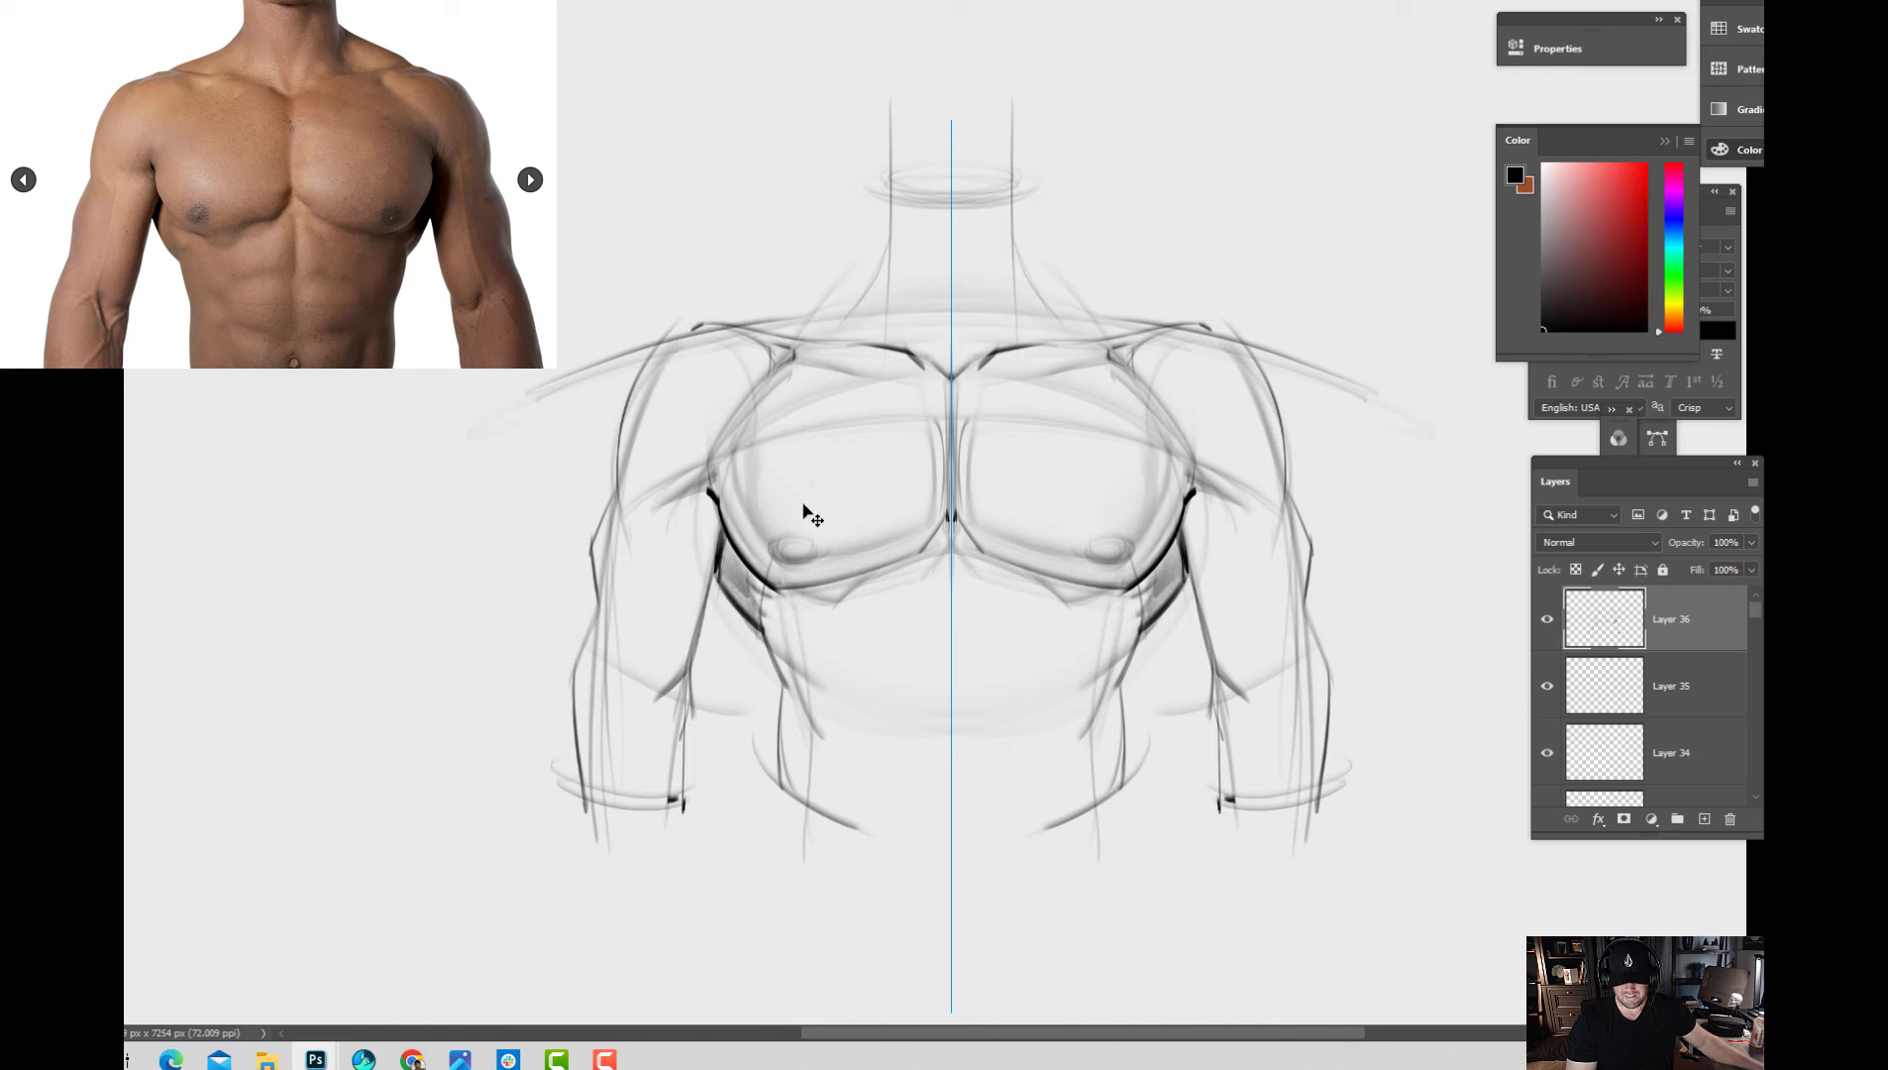
{"action": "key", "text": "ctrl+z"}
{"action": "key", "text": "ctrl+z"}
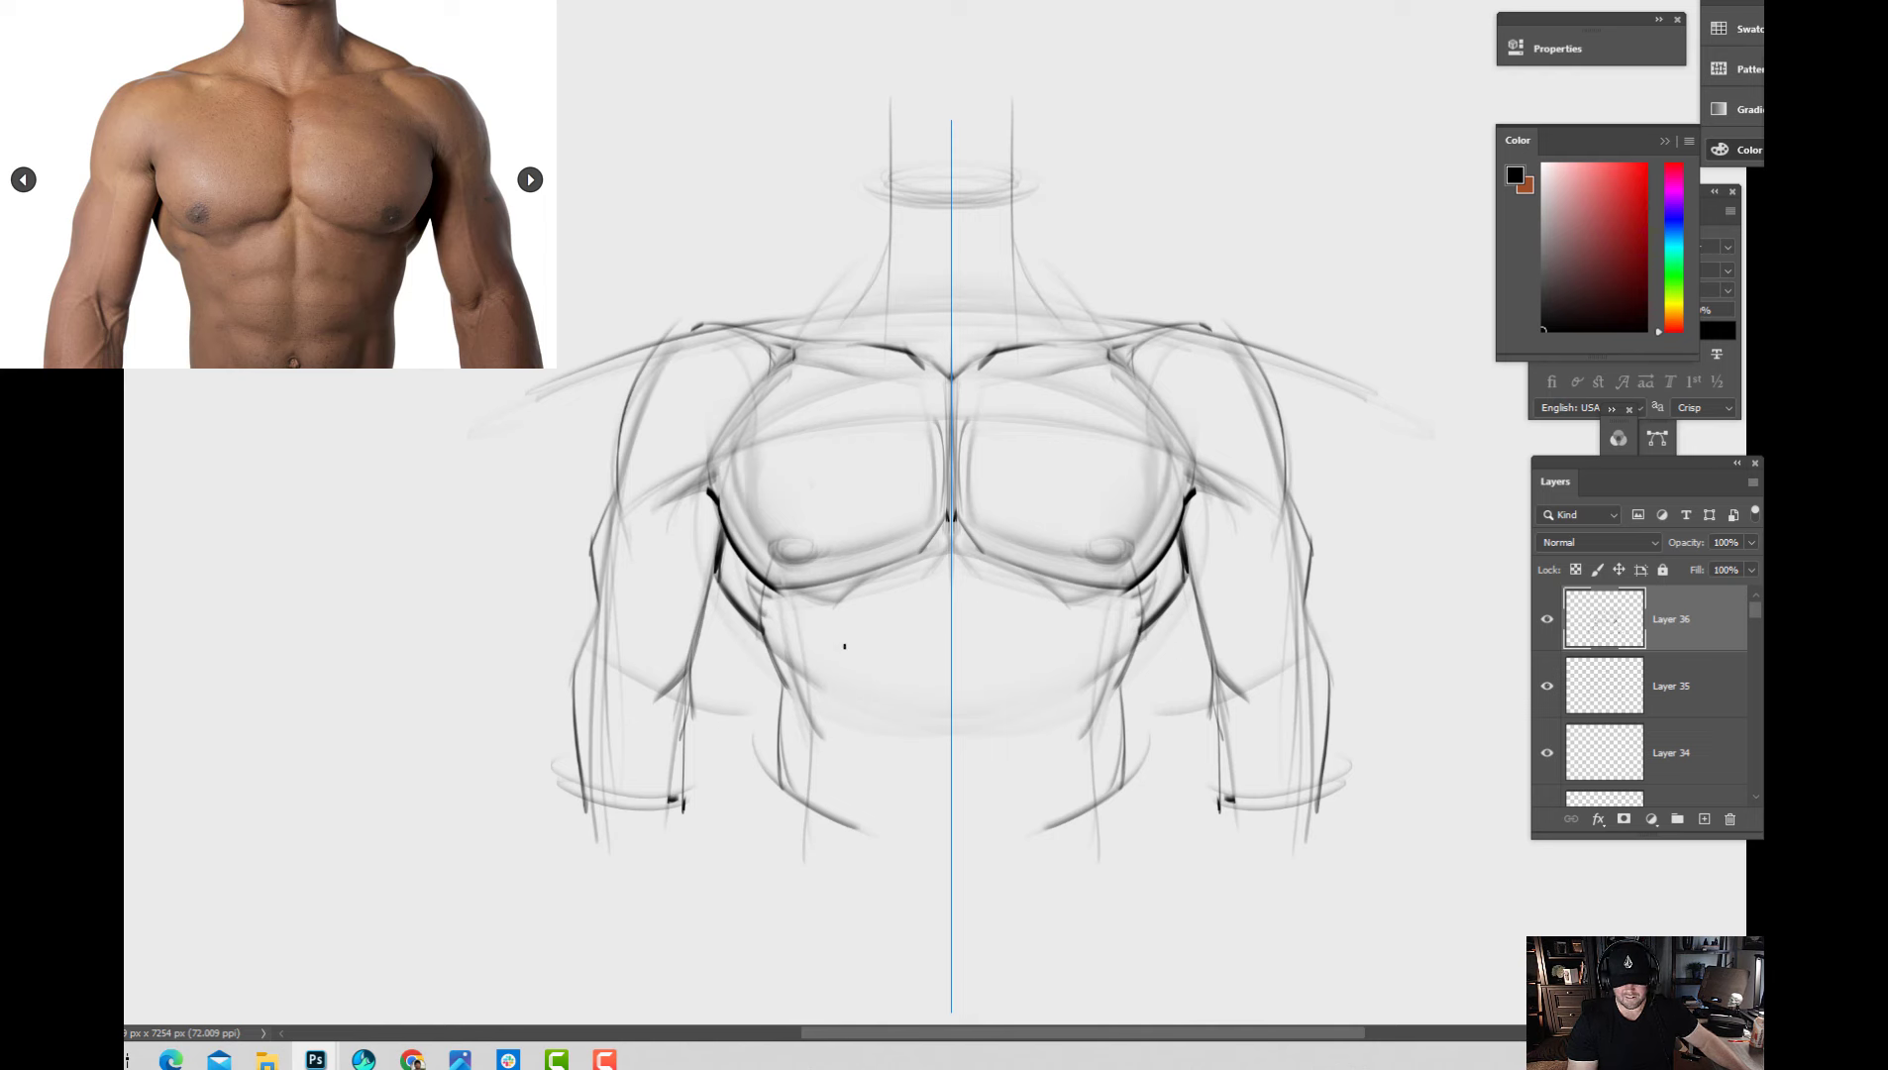
Draw the outer abdominal edges from below the chest to the lower stomach, and darken the side contours of the waist.
{"action": "left_click_drag", "start_coordinate": [847, 649], "coordinate": [888, 821]}
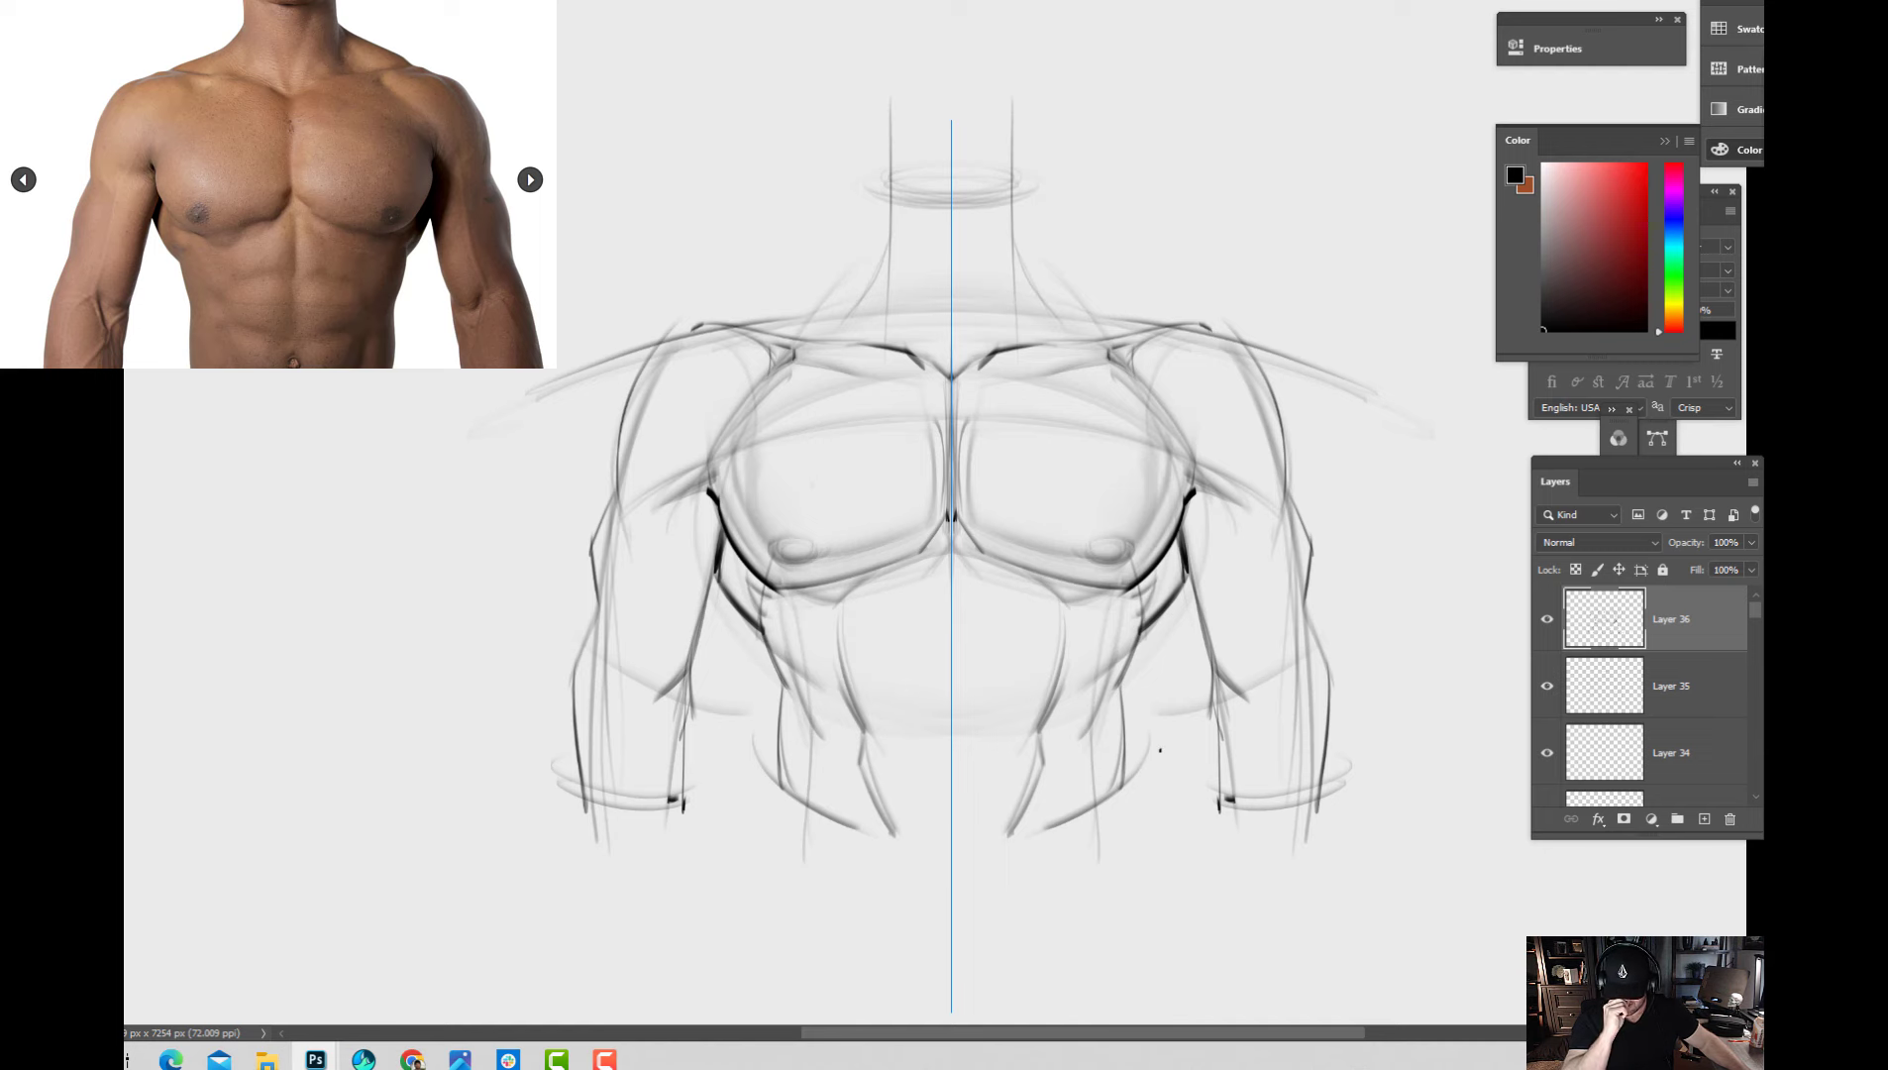
{"action": "key", "text": "ctrl+minus"}
{"action": "key", "text": "ctrl+plus"}
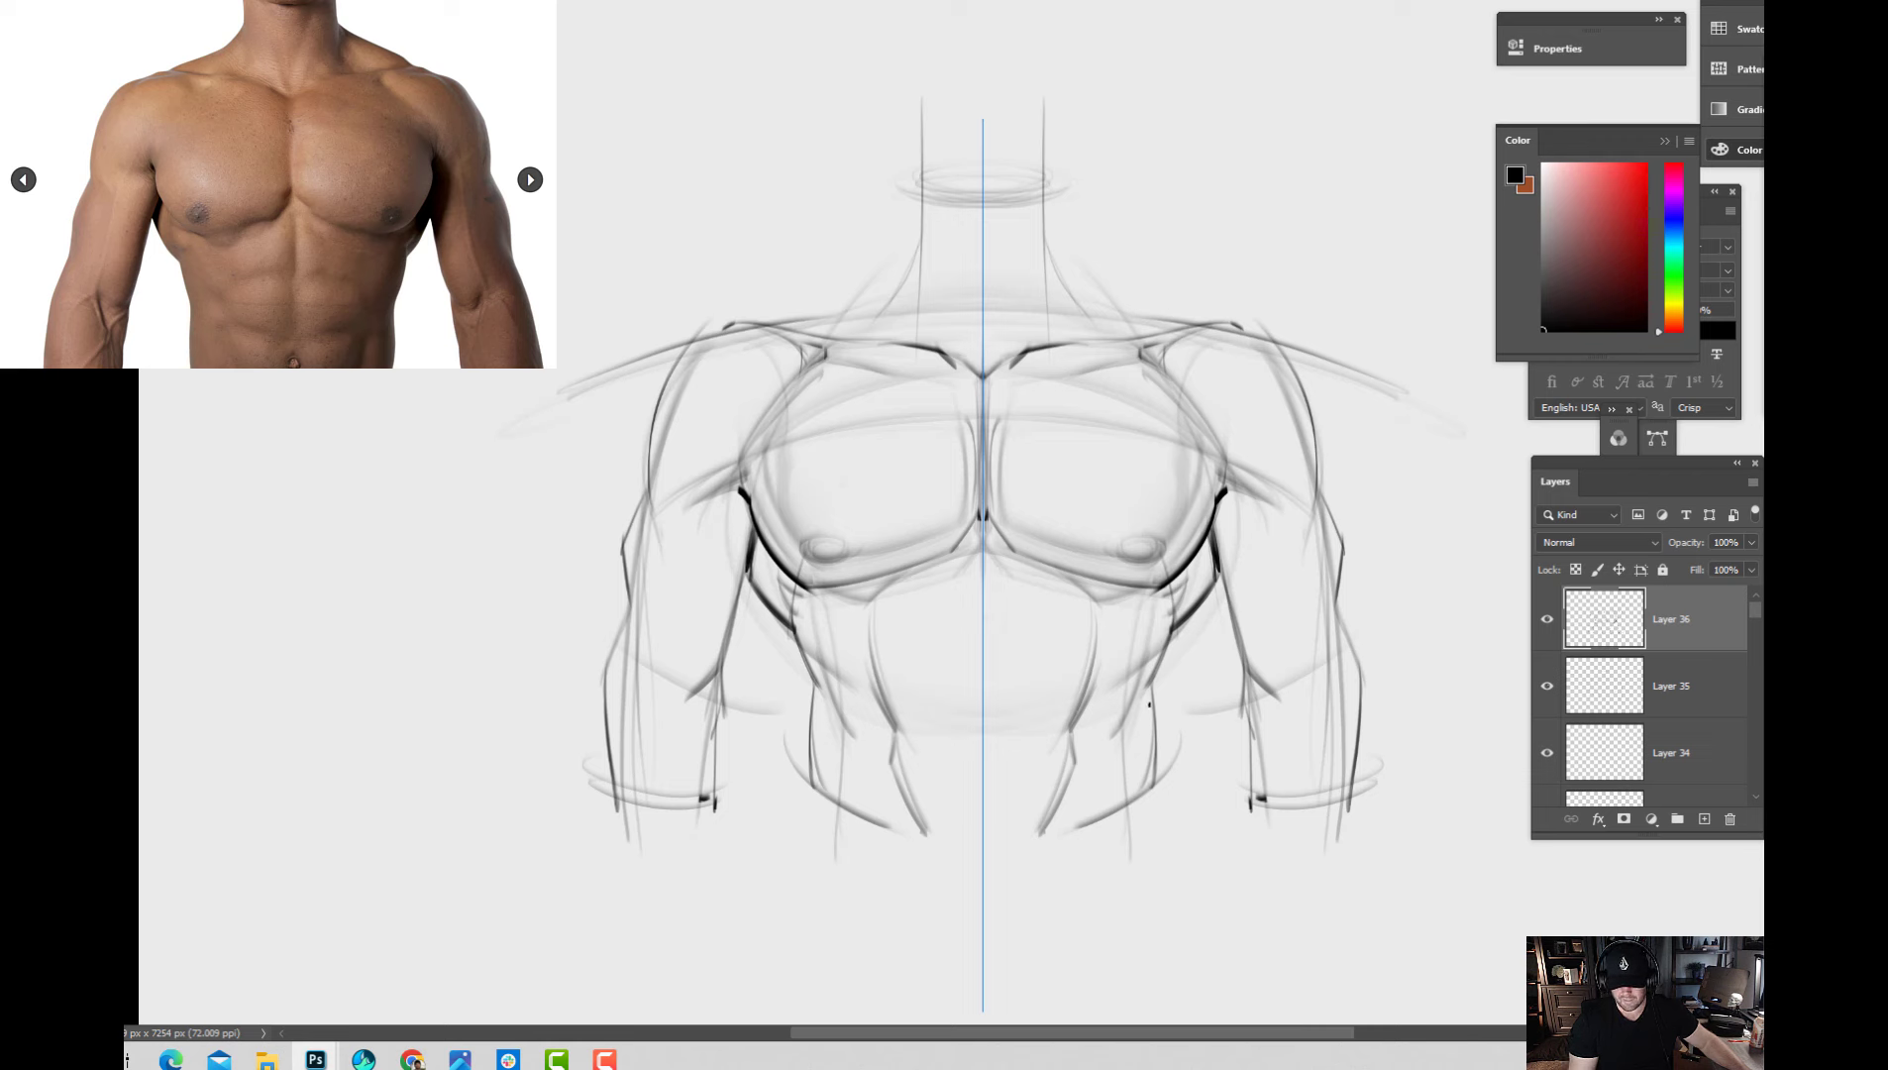
{"action": "left_click_drag", "start_coordinate": [1149, 682], "coordinate": [1140, 814]}
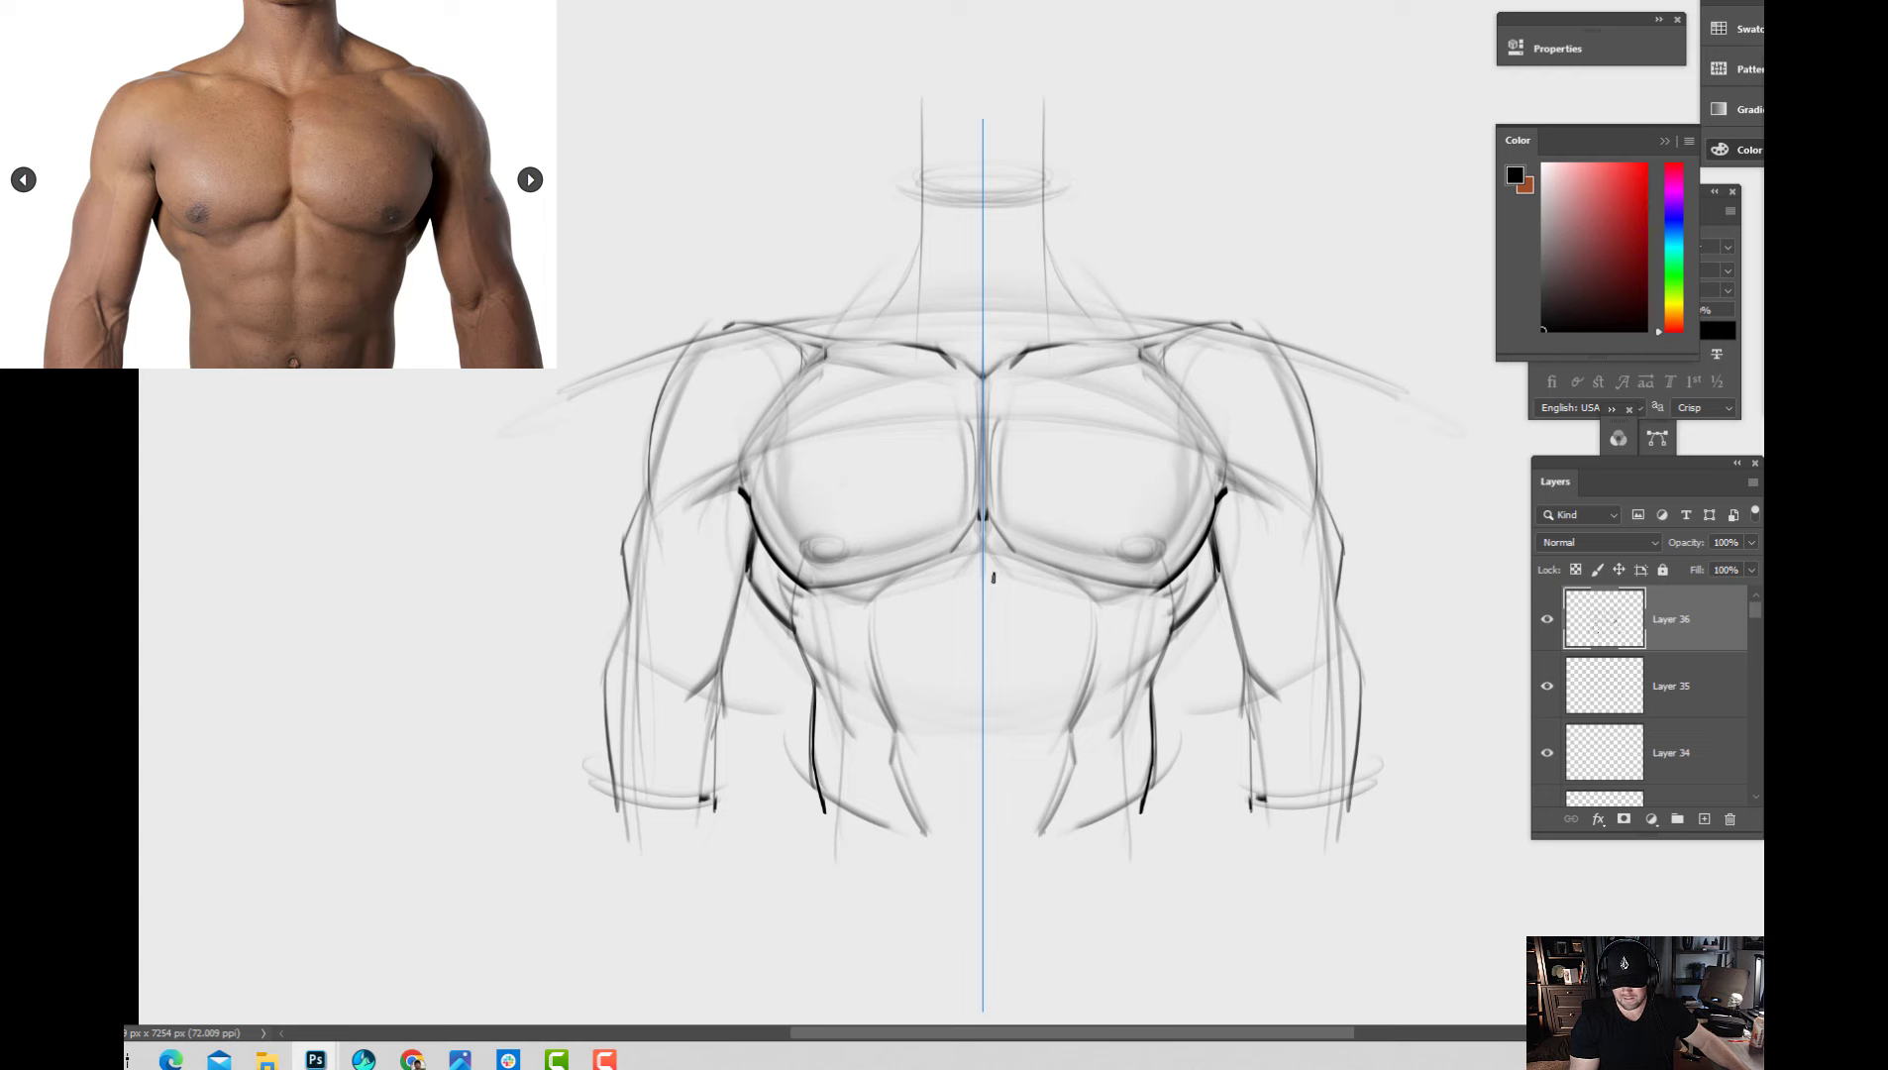
Define the abdominals with a centre line, angled segment creases, a small arched navel and darker lower outer edges.
{"action": "left_click_drag", "start_coordinate": [982, 606], "coordinate": [994, 776]}
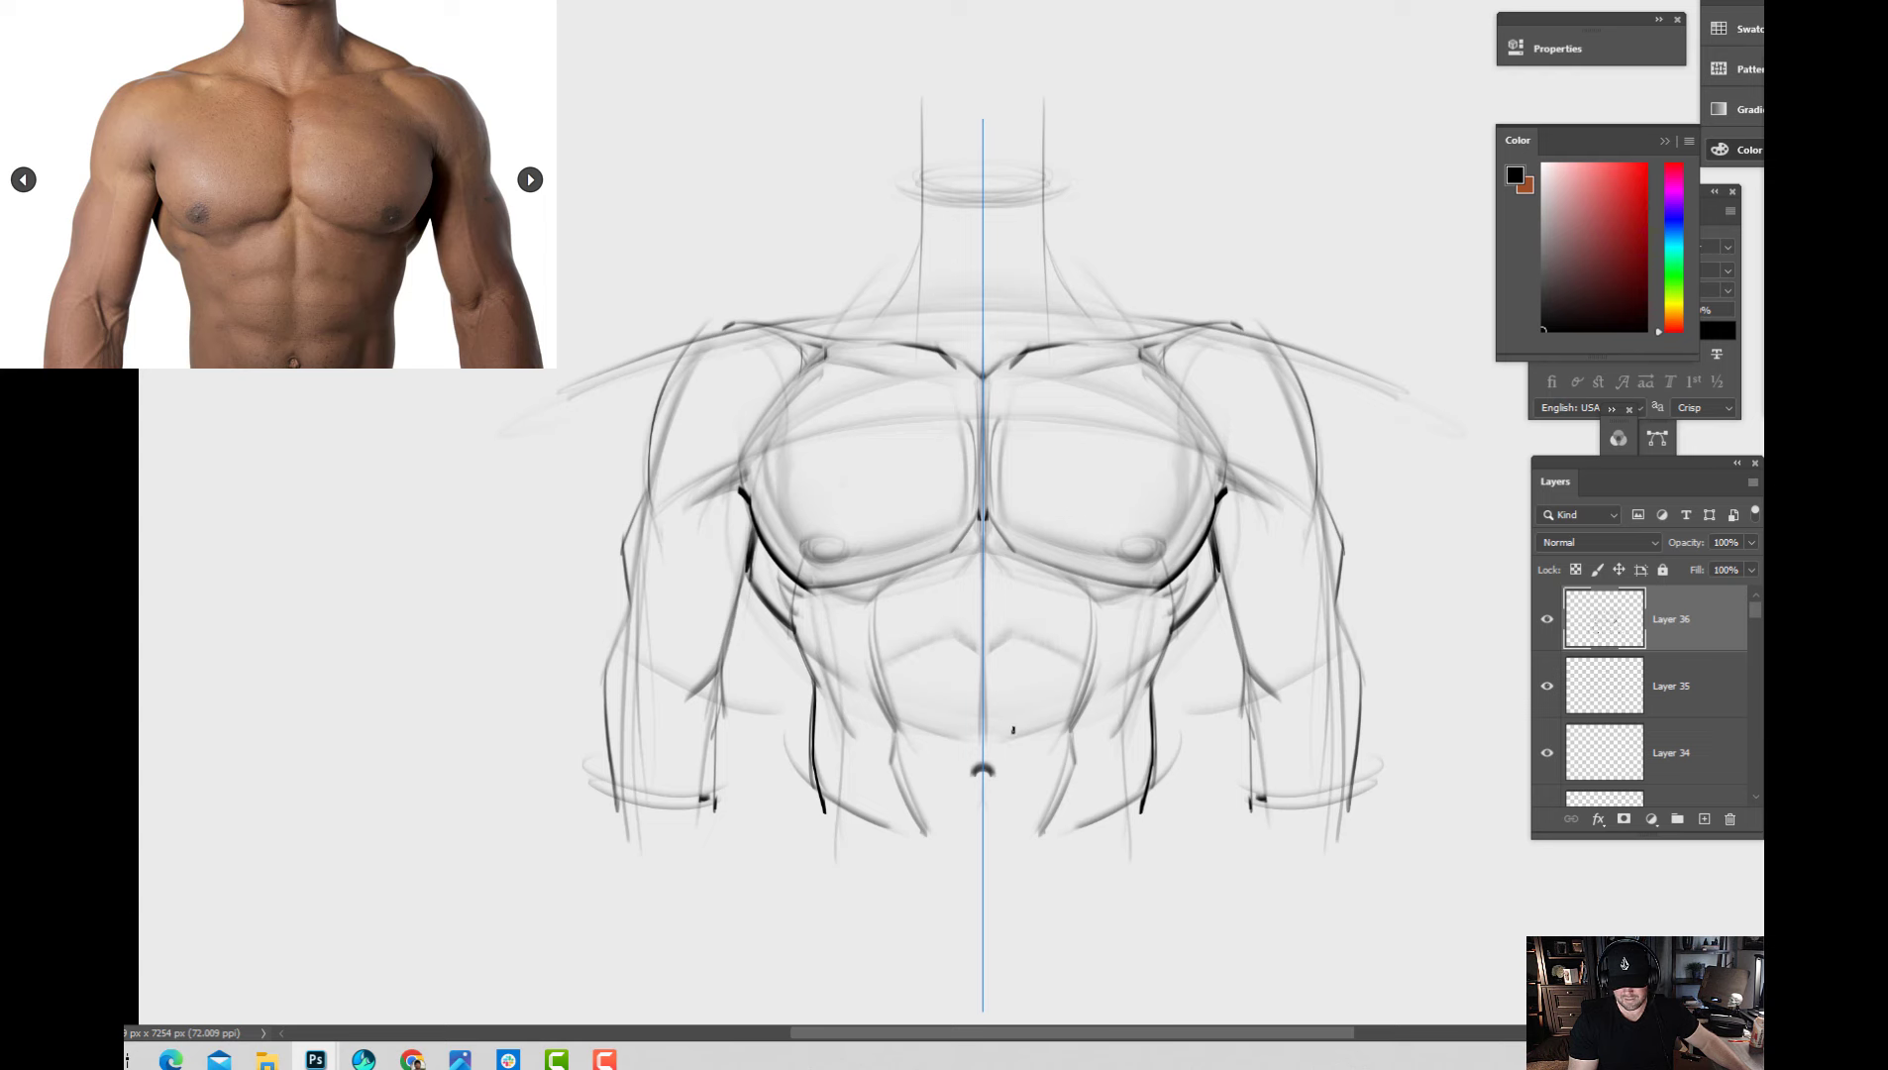
{"action": "mouse_move", "coordinate": [1010, 709]}
{"action": "left_mouse_down"}
{"action": "mouse_move", "coordinate": [1062, 724]}
{"action": "mouse_move", "coordinate": [1088, 648]}
{"action": "left_mouse_up"}
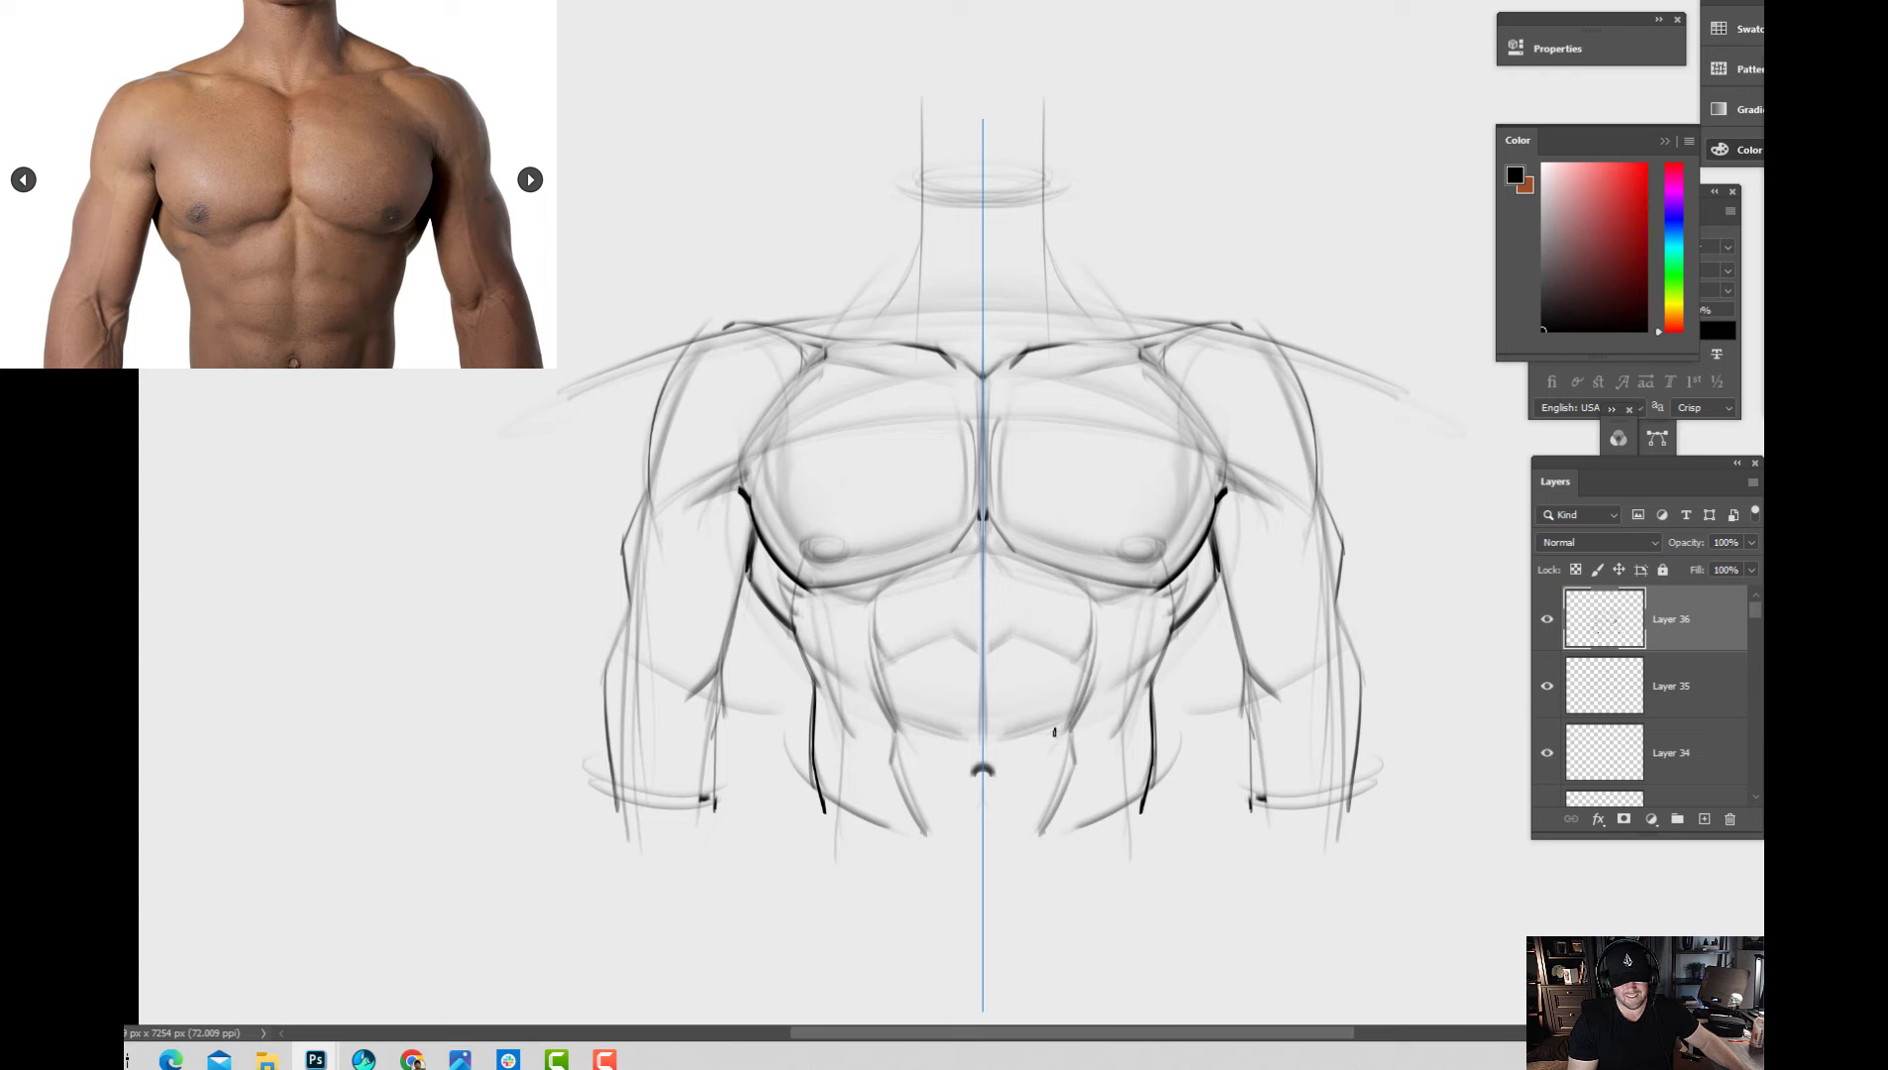
{"action": "left_click_drag", "start_coordinate": [878, 632], "coordinate": [894, 667]}
{"action": "left_click_drag", "start_coordinate": [984, 553], "coordinate": [985, 893]}
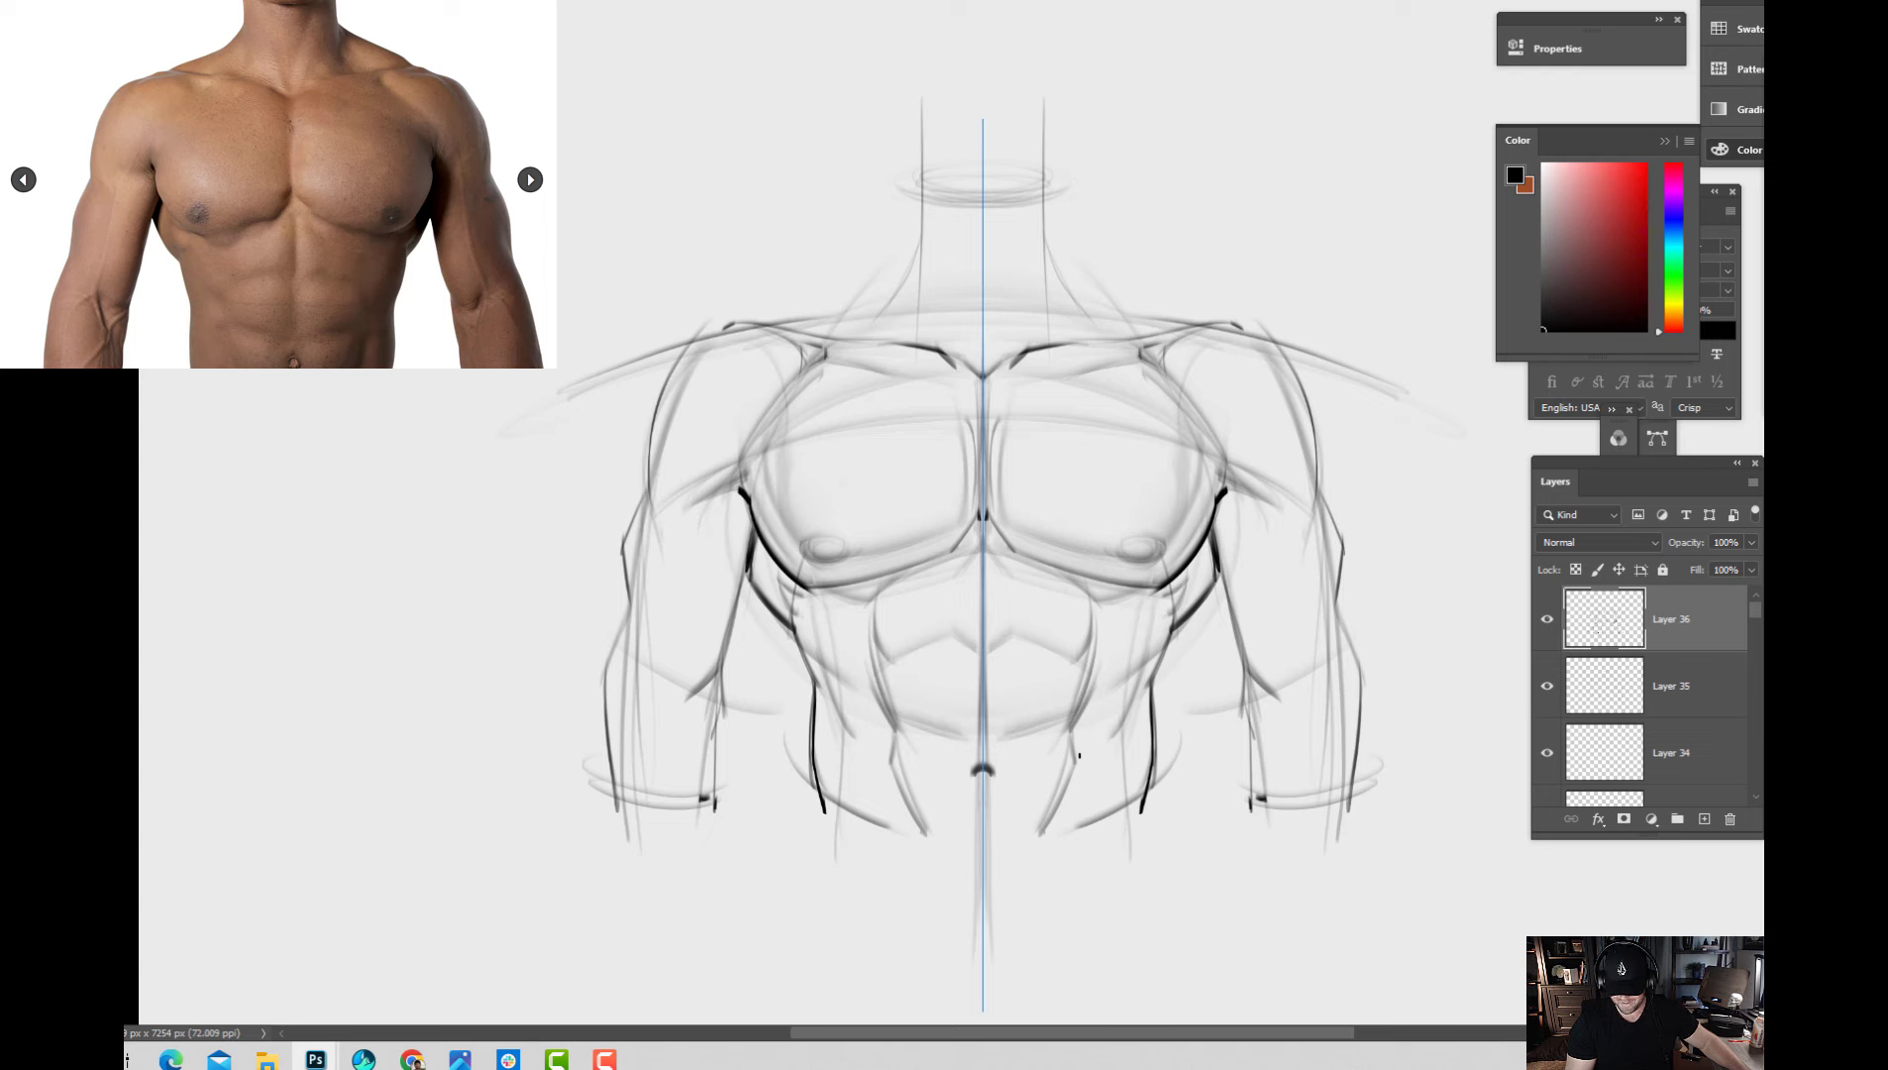
{"action": "left_click_drag", "start_coordinate": [1078, 758], "coordinate": [1057, 841]}
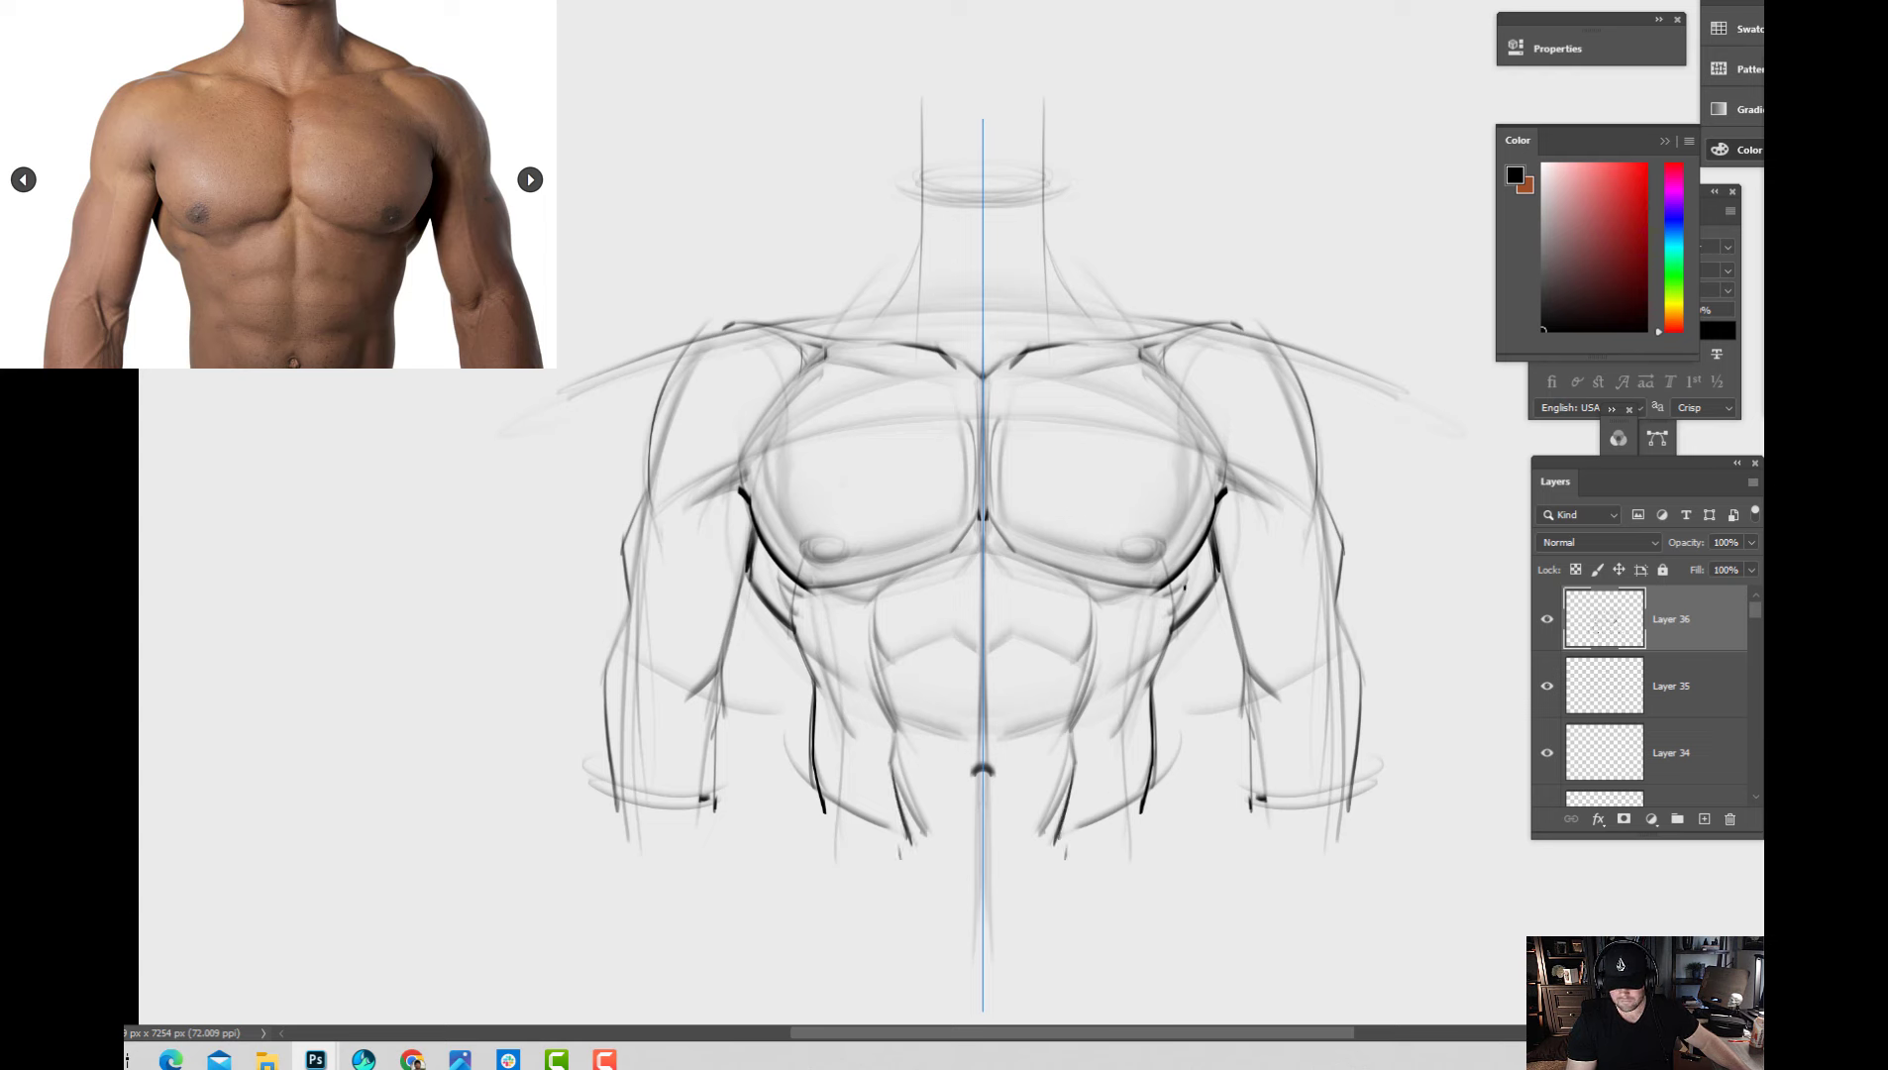
{"action": "left_click_drag", "start_coordinate": [1192, 572], "coordinate": [1165, 599]}
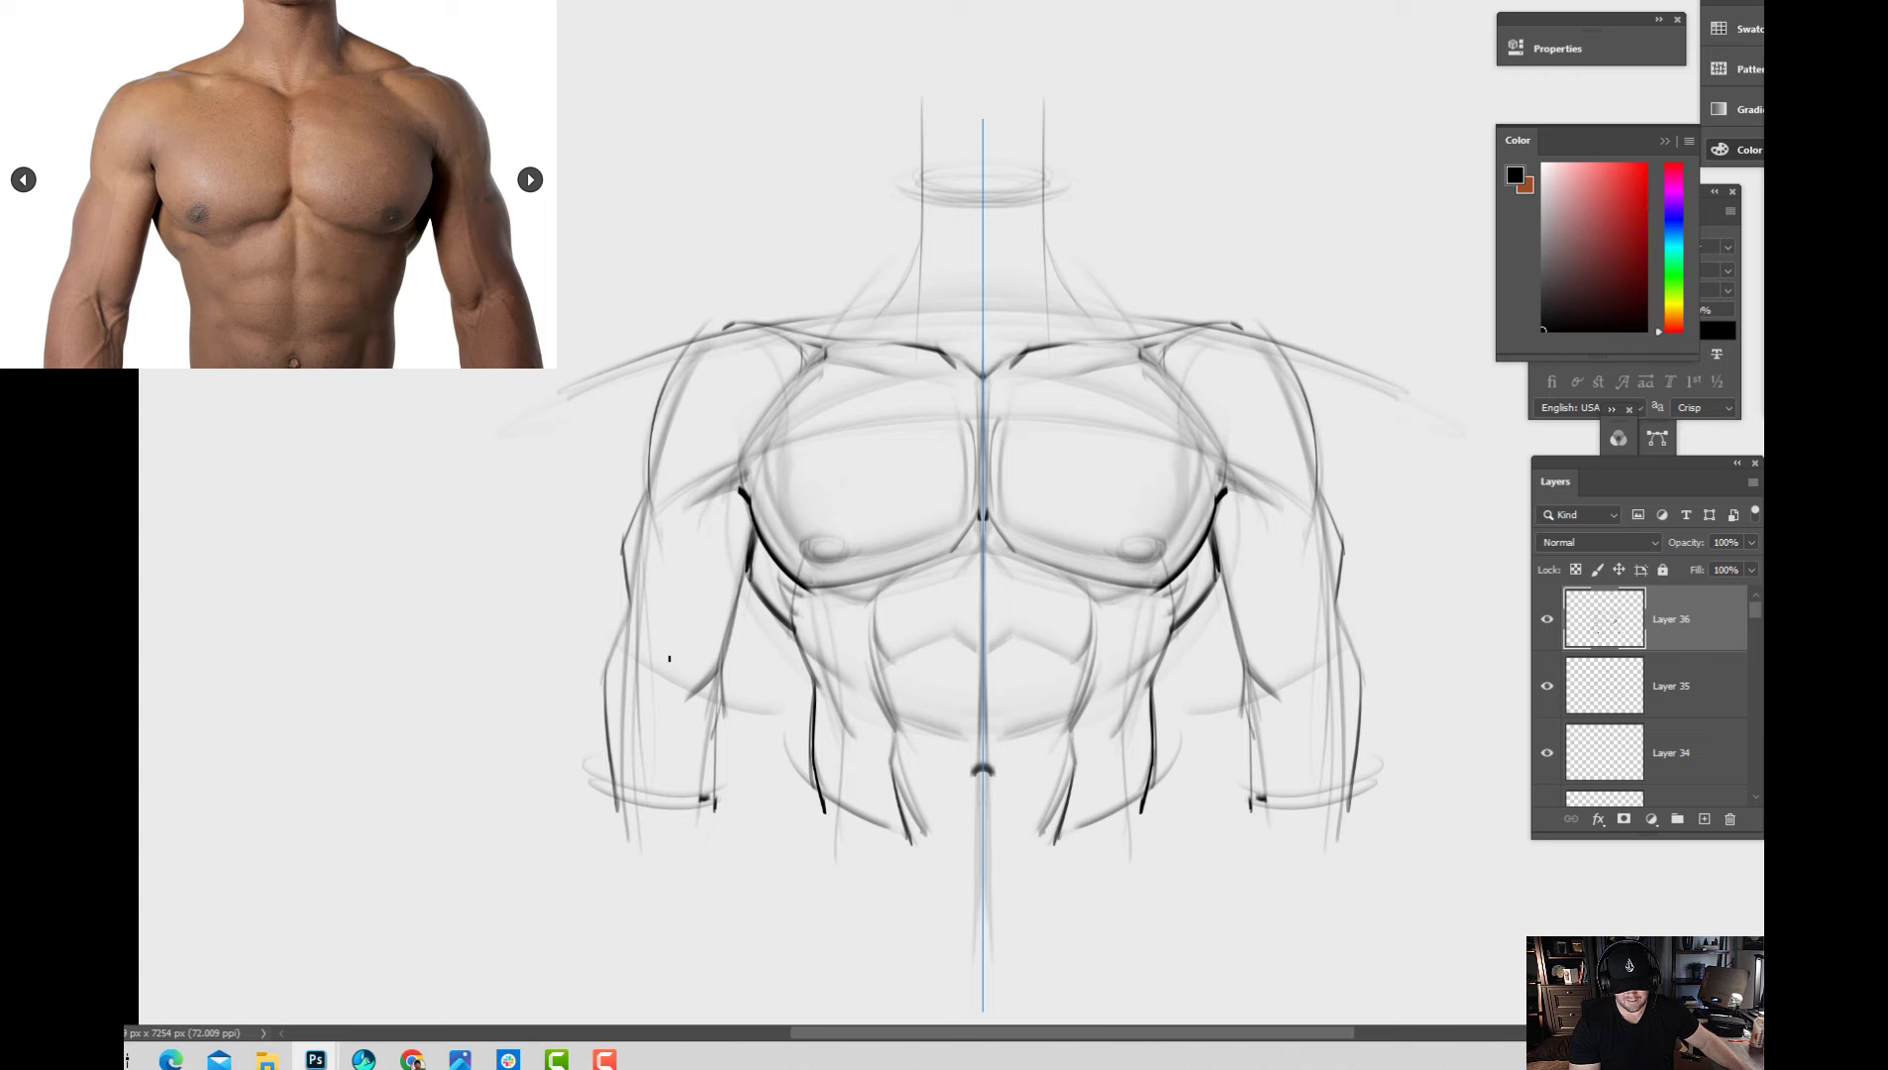
Draw the lower biceps tapering to a pointed crease at the elbows, with light muscle lines running down the forearms.
{"action": "left_click_drag", "start_coordinate": [669, 658], "coordinate": [713, 683]}
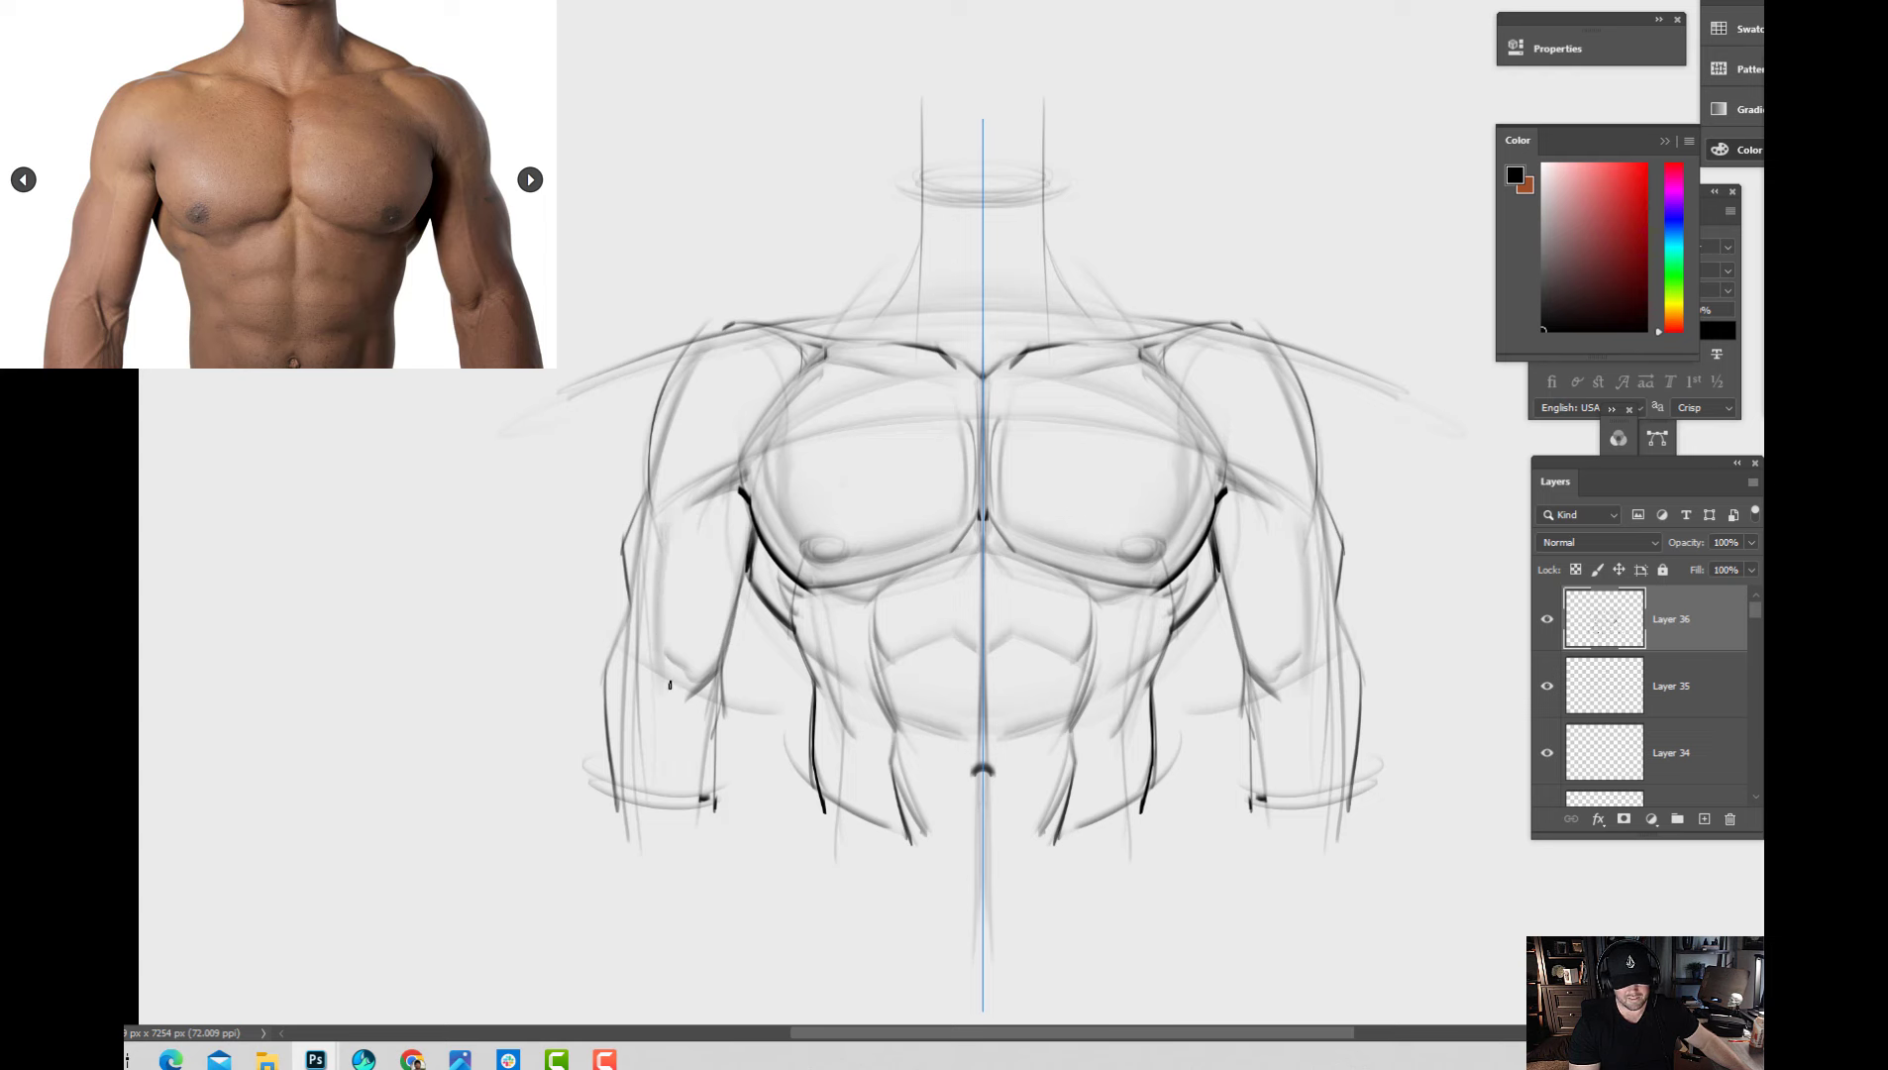
{"action": "mouse_move", "coordinate": [659, 666]}
{"action": "left_mouse_down"}
{"action": "mouse_move", "coordinate": [687, 707]}
{"action": "mouse_move", "coordinate": [707, 683]}
{"action": "left_mouse_up"}
{"action": "mouse_move", "coordinate": [662, 614]}
{"action": "left_mouse_down"}
{"action": "mouse_move", "coordinate": [610, 772]}
{"action": "mouse_move", "coordinate": [670, 822]}
{"action": "left_mouse_up"}
{"action": "left_click_drag", "start_coordinate": [682, 657], "coordinate": [664, 818]}
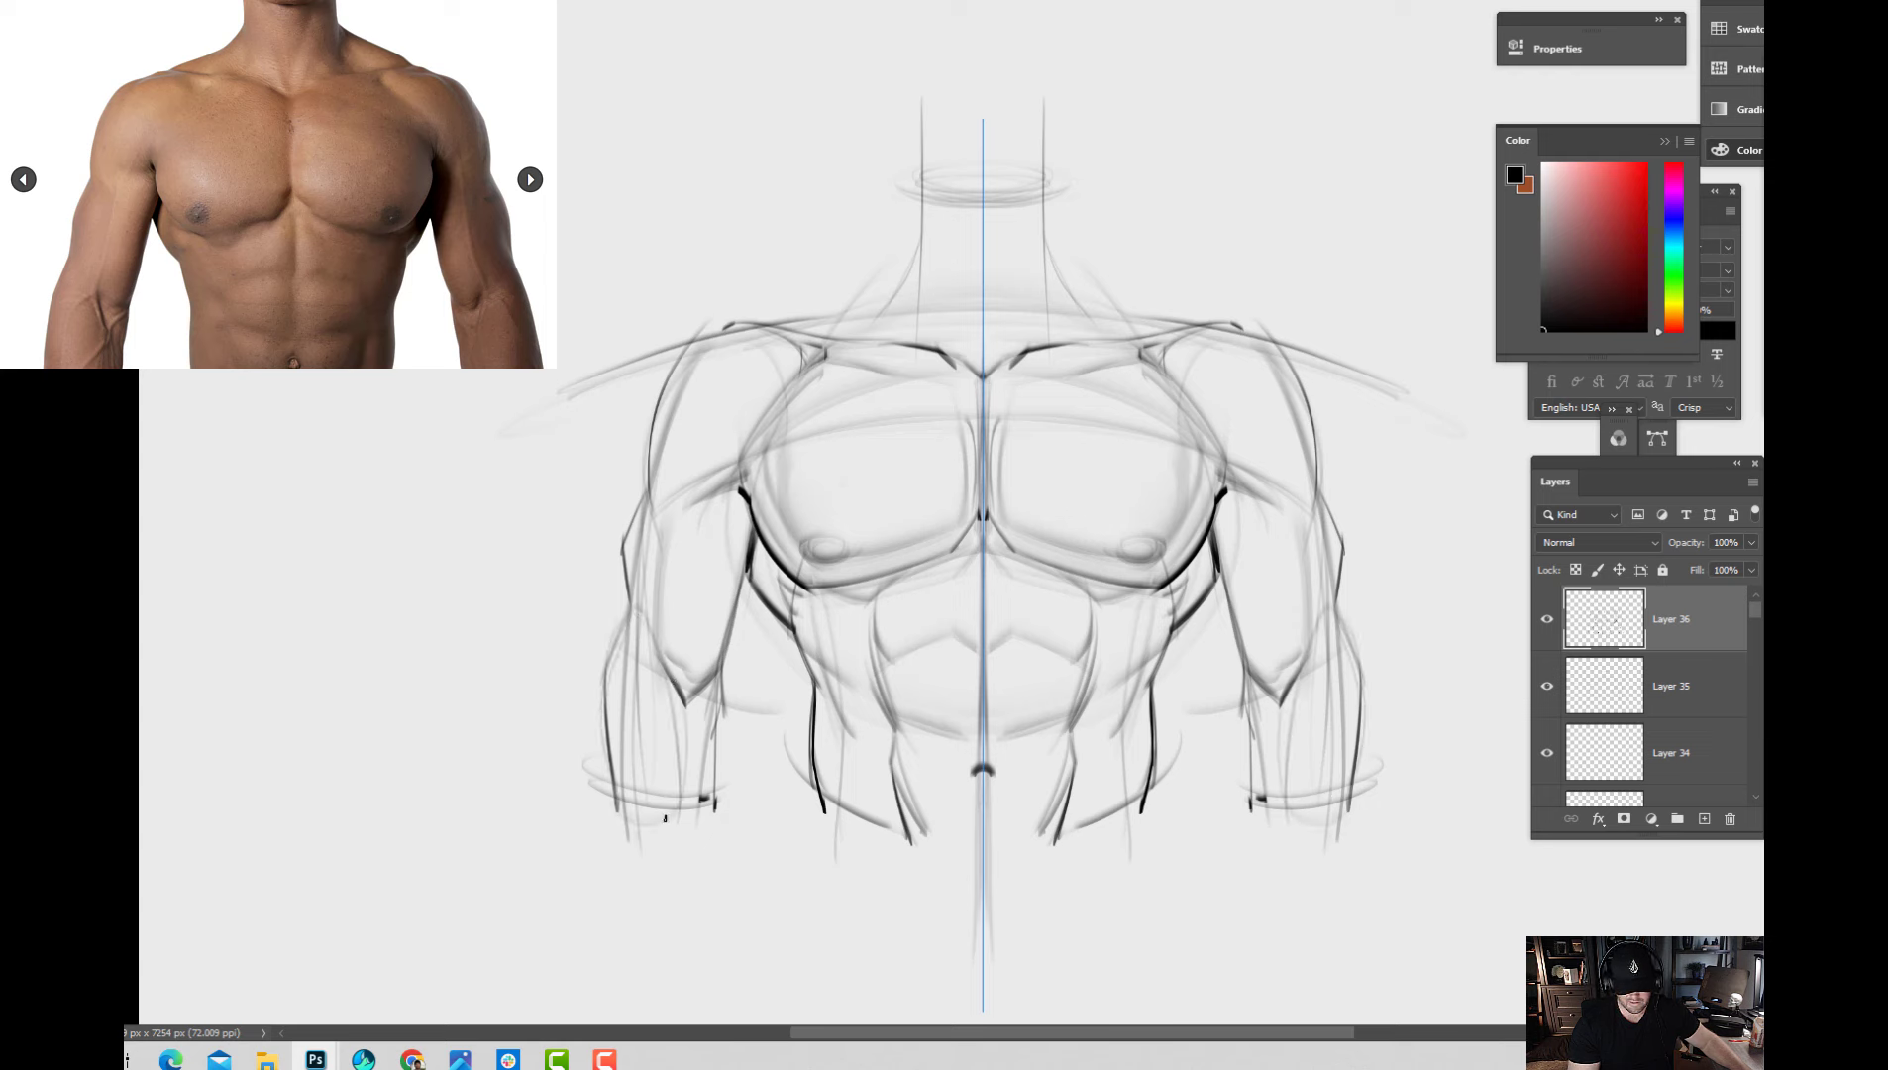
Strengthen the forearm contours, giving the inner edges a dark, slightly stepped outline from the elbow to the cut-off.
{"action": "left_click_drag", "start_coordinate": [607, 660], "coordinate": [622, 827]}
{"action": "left_click_drag", "start_coordinate": [687, 690], "coordinate": [683, 822]}
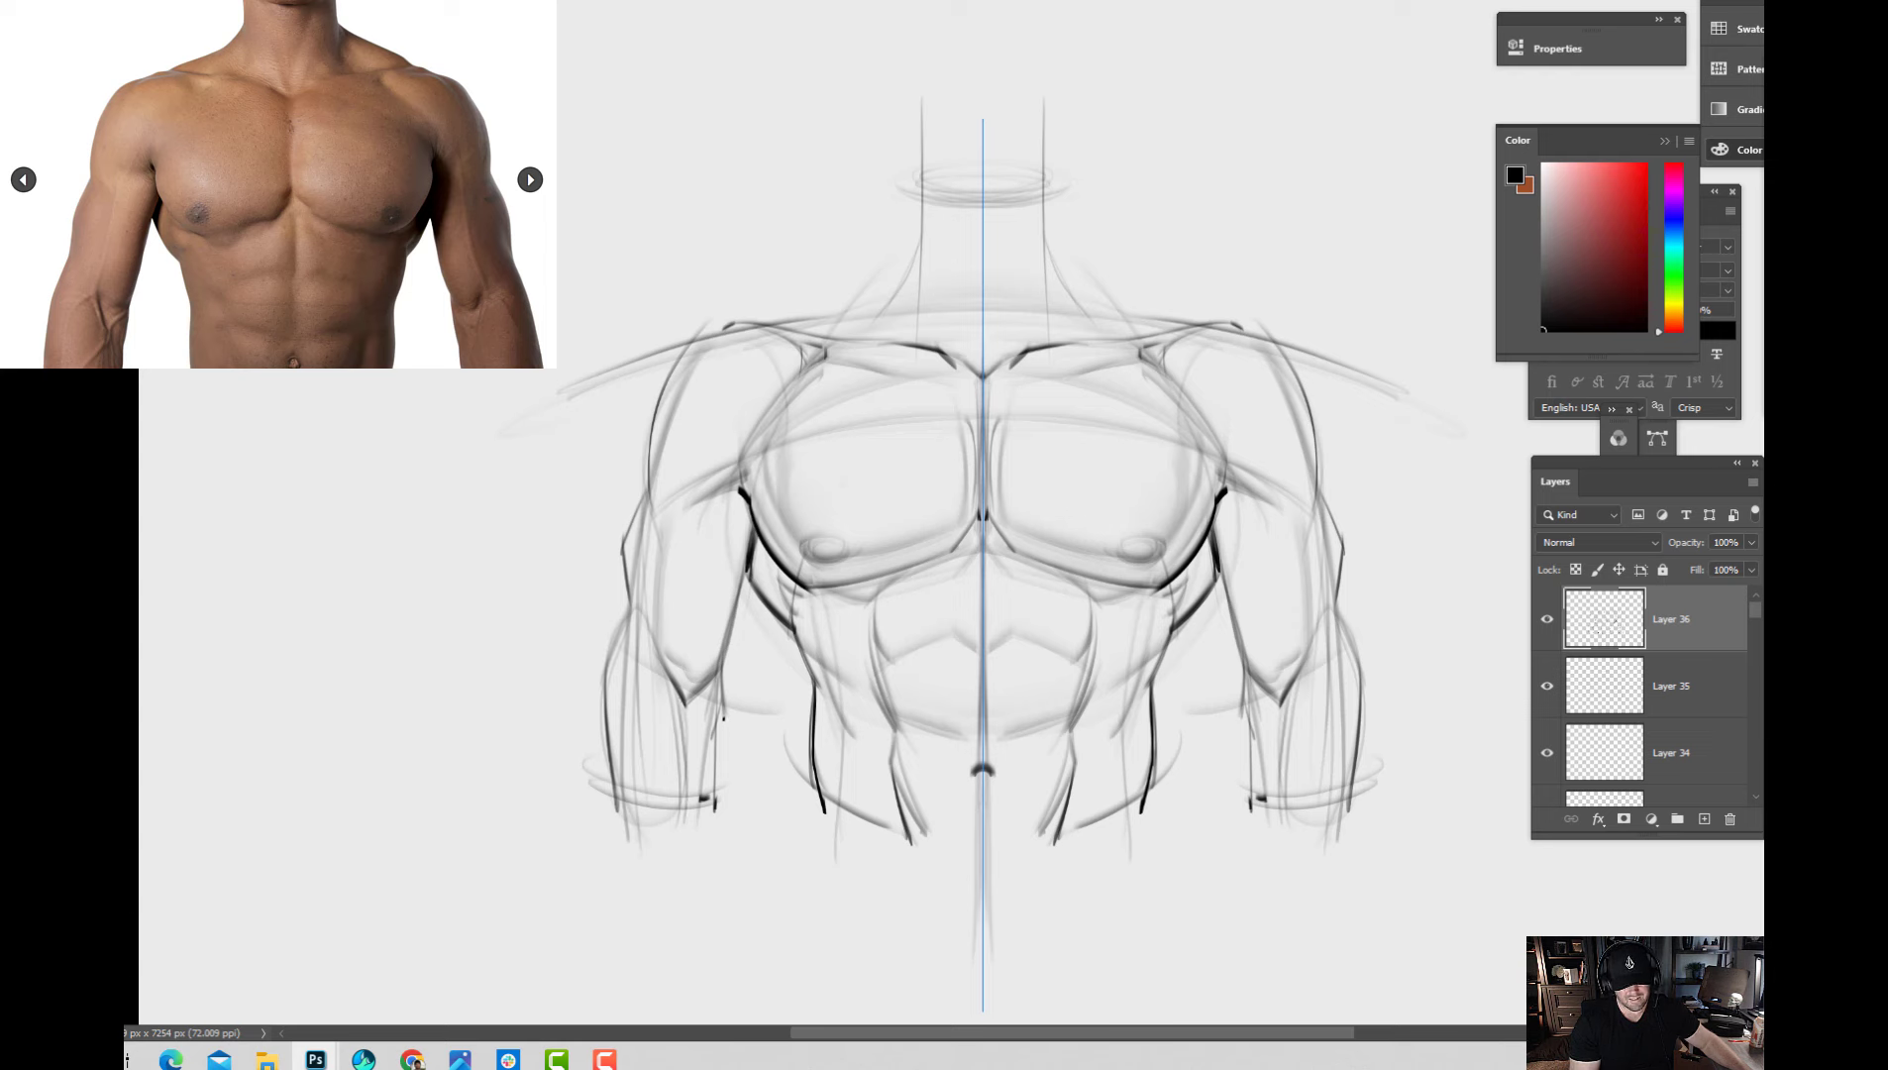
{"action": "left_click_drag", "start_coordinate": [723, 695], "coordinate": [726, 738]}
{"action": "left_click_drag", "start_coordinate": [721, 740], "coordinate": [713, 811]}
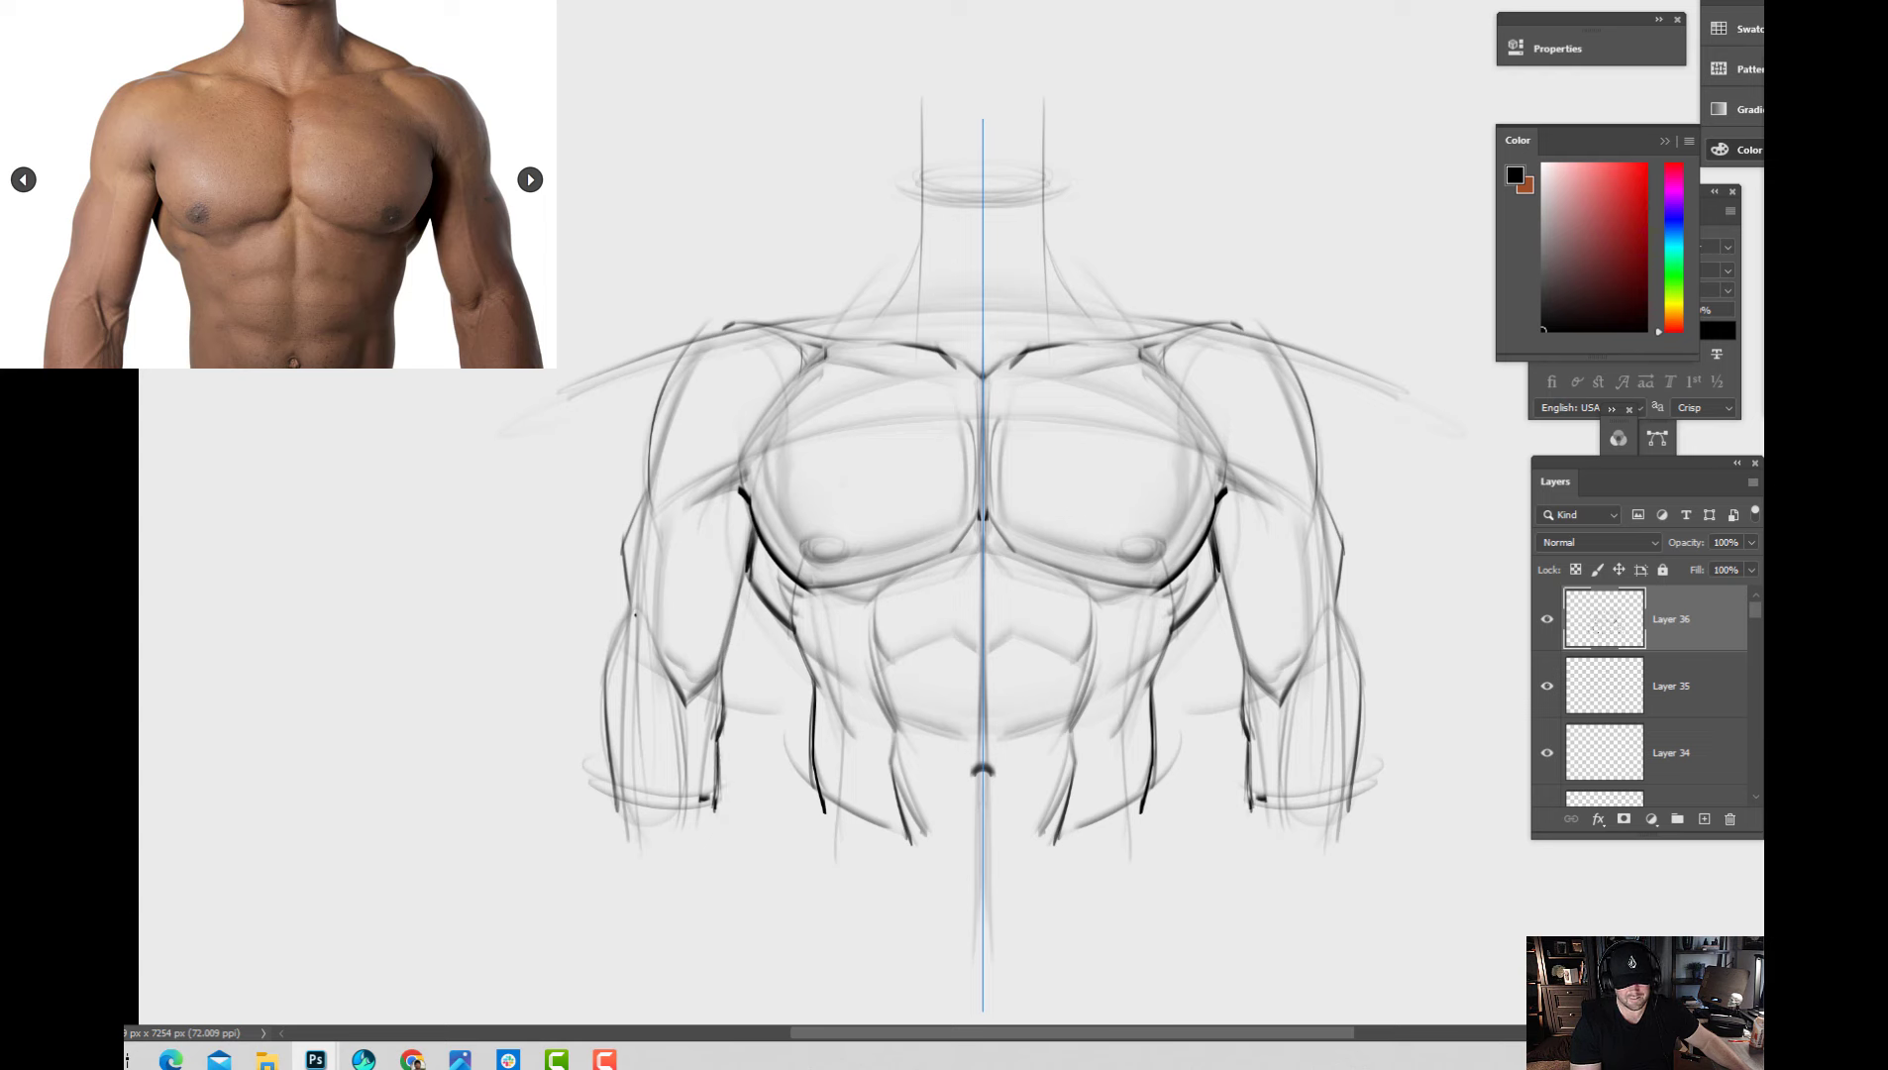
Darken the outer arm contours along the deltoids, the triceps bulges and the notches where the forearms begin.
{"action": "mouse_move", "coordinate": [639, 591]}
{"action": "left_mouse_down"}
{"action": "mouse_move", "coordinate": [606, 659]}
{"action": "mouse_move", "coordinate": [631, 605]}
{"action": "left_mouse_up"}
{"action": "left_click_drag", "start_coordinate": [650, 488], "coordinate": [624, 542]}
{"action": "key", "text": "ctrl+z"}
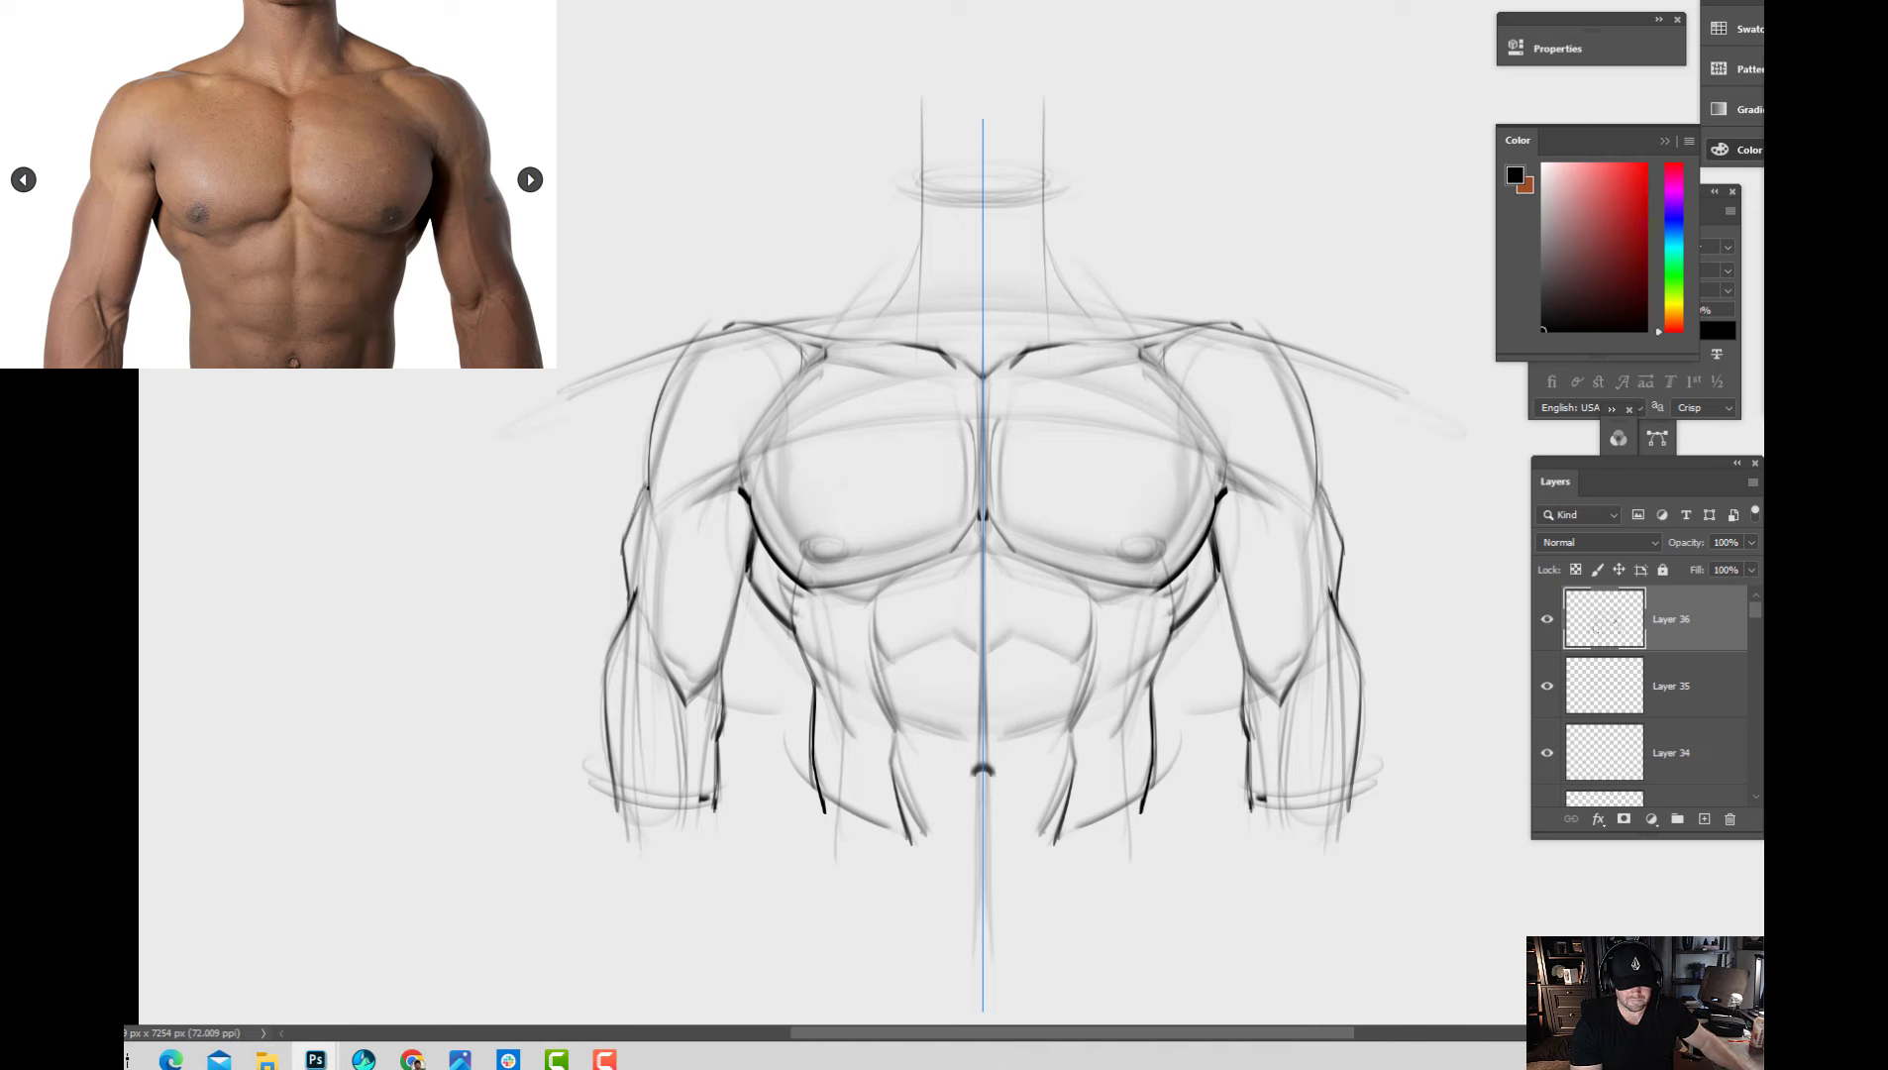
{"action": "left_click_drag", "start_coordinate": [651, 464], "coordinate": [641, 506]}
{"action": "left_click_drag", "start_coordinate": [653, 397], "coordinate": [645, 487]}
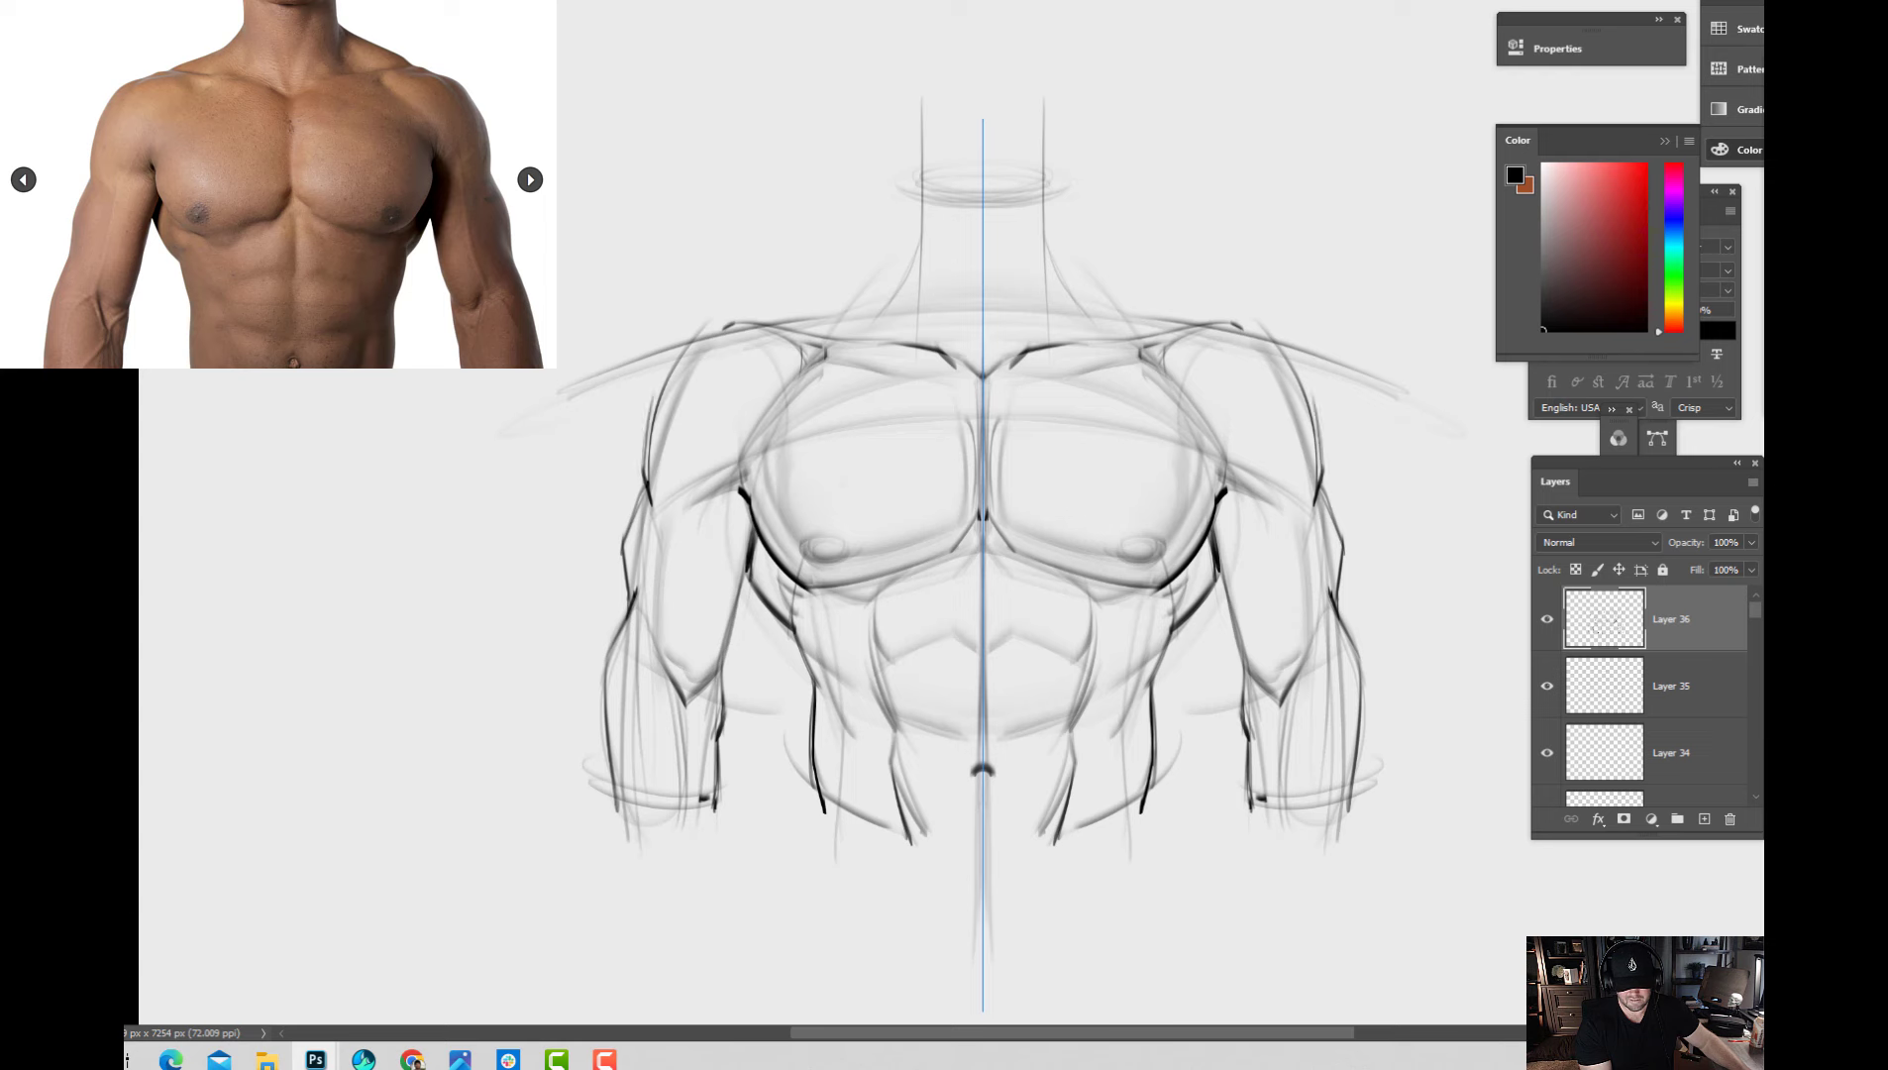
Draw the trapezius slopes from the rounded shoulder tops up into the sides of a thicker neck.
{"action": "mouse_move", "coordinate": [656, 404]}
{"action": "left_mouse_down"}
{"action": "mouse_move", "coordinate": [689, 349]}
{"action": "mouse_move", "coordinate": [790, 329]}
{"action": "mouse_move", "coordinate": [773, 345]}
{"action": "mouse_move", "coordinate": [771, 311]}
{"action": "mouse_move", "coordinate": [870, 284]}
{"action": "left_mouse_up"}
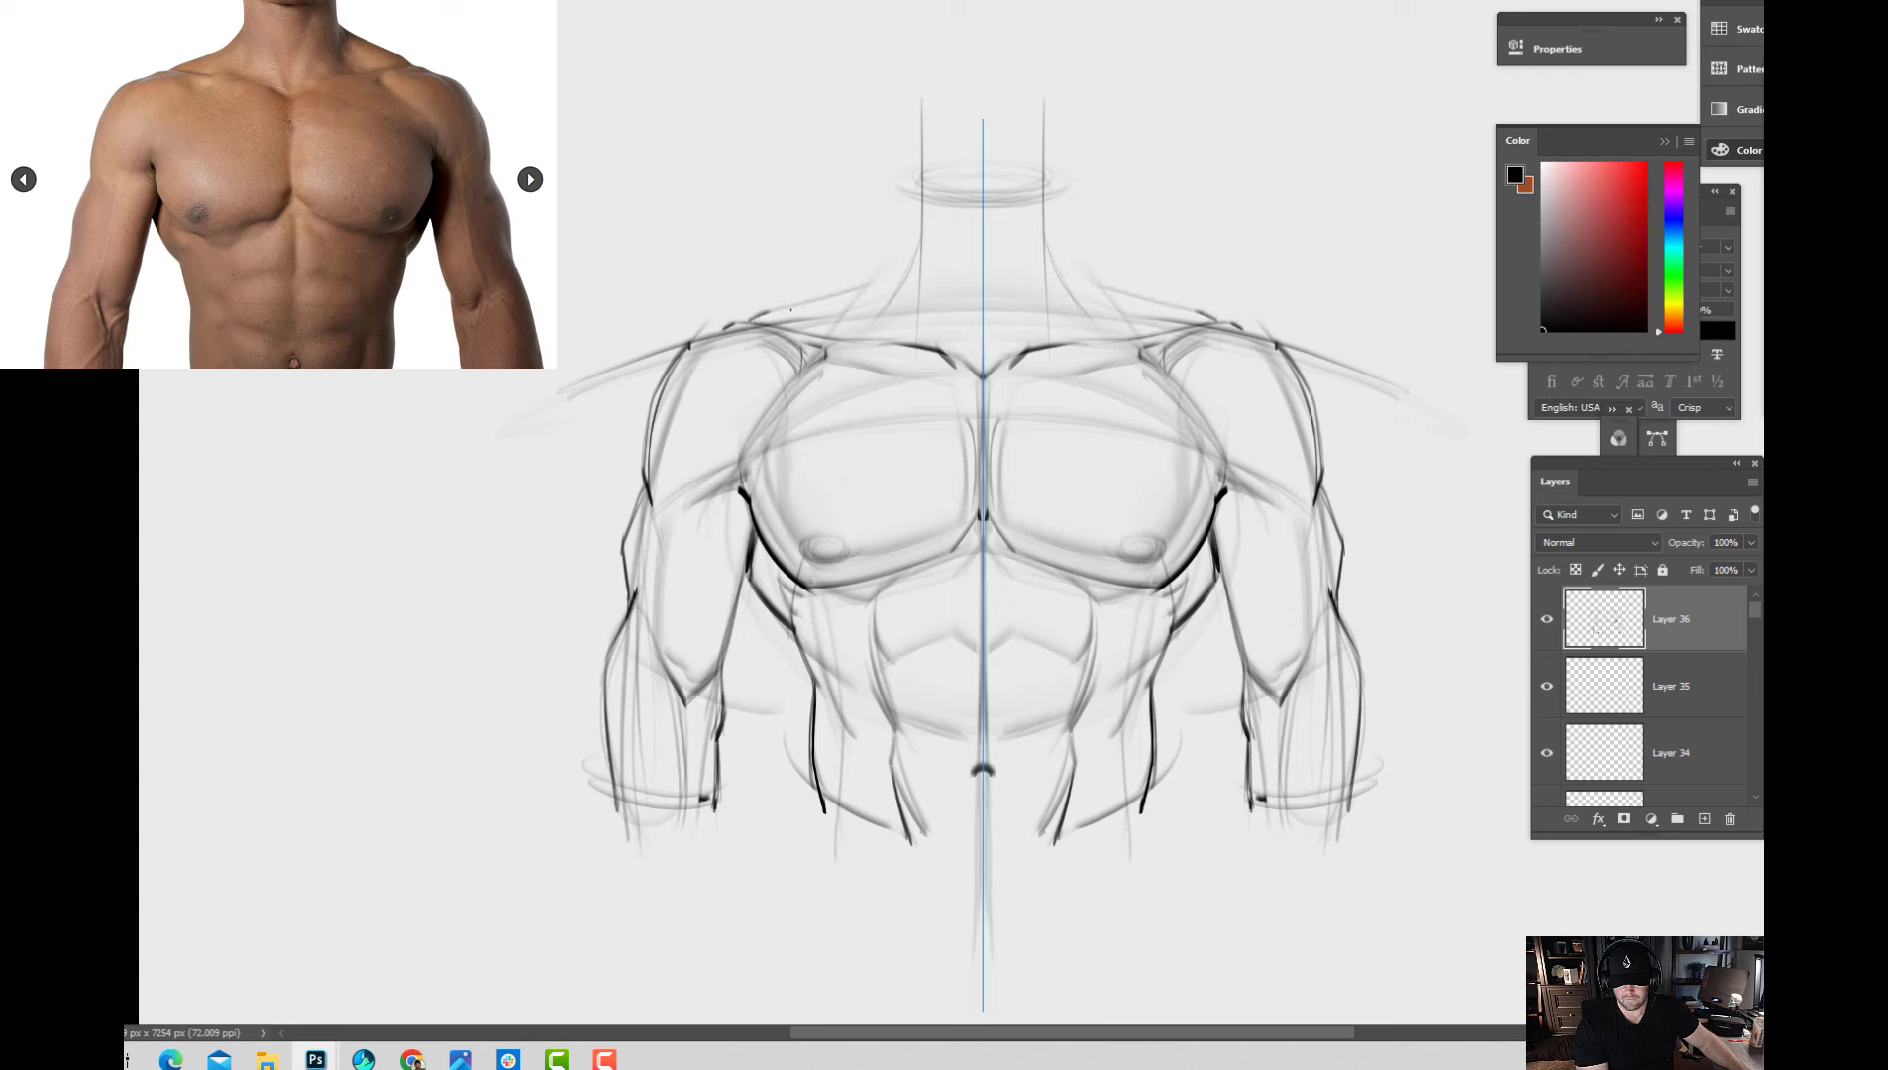
{"action": "mouse_move", "coordinate": [764, 315]}
{"action": "left_mouse_down"}
{"action": "mouse_move", "coordinate": [880, 276]}
{"action": "mouse_move", "coordinate": [904, 232]}
{"action": "mouse_move", "coordinate": [909, 304]}
{"action": "left_mouse_up"}
{"action": "mouse_move", "coordinate": [902, 169]}
{"action": "left_mouse_down"}
{"action": "mouse_move", "coordinate": [909, 314]}
{"action": "mouse_move", "coordinate": [906, 262]}
{"action": "mouse_move", "coordinate": [911, 317]}
{"action": "left_mouse_up"}
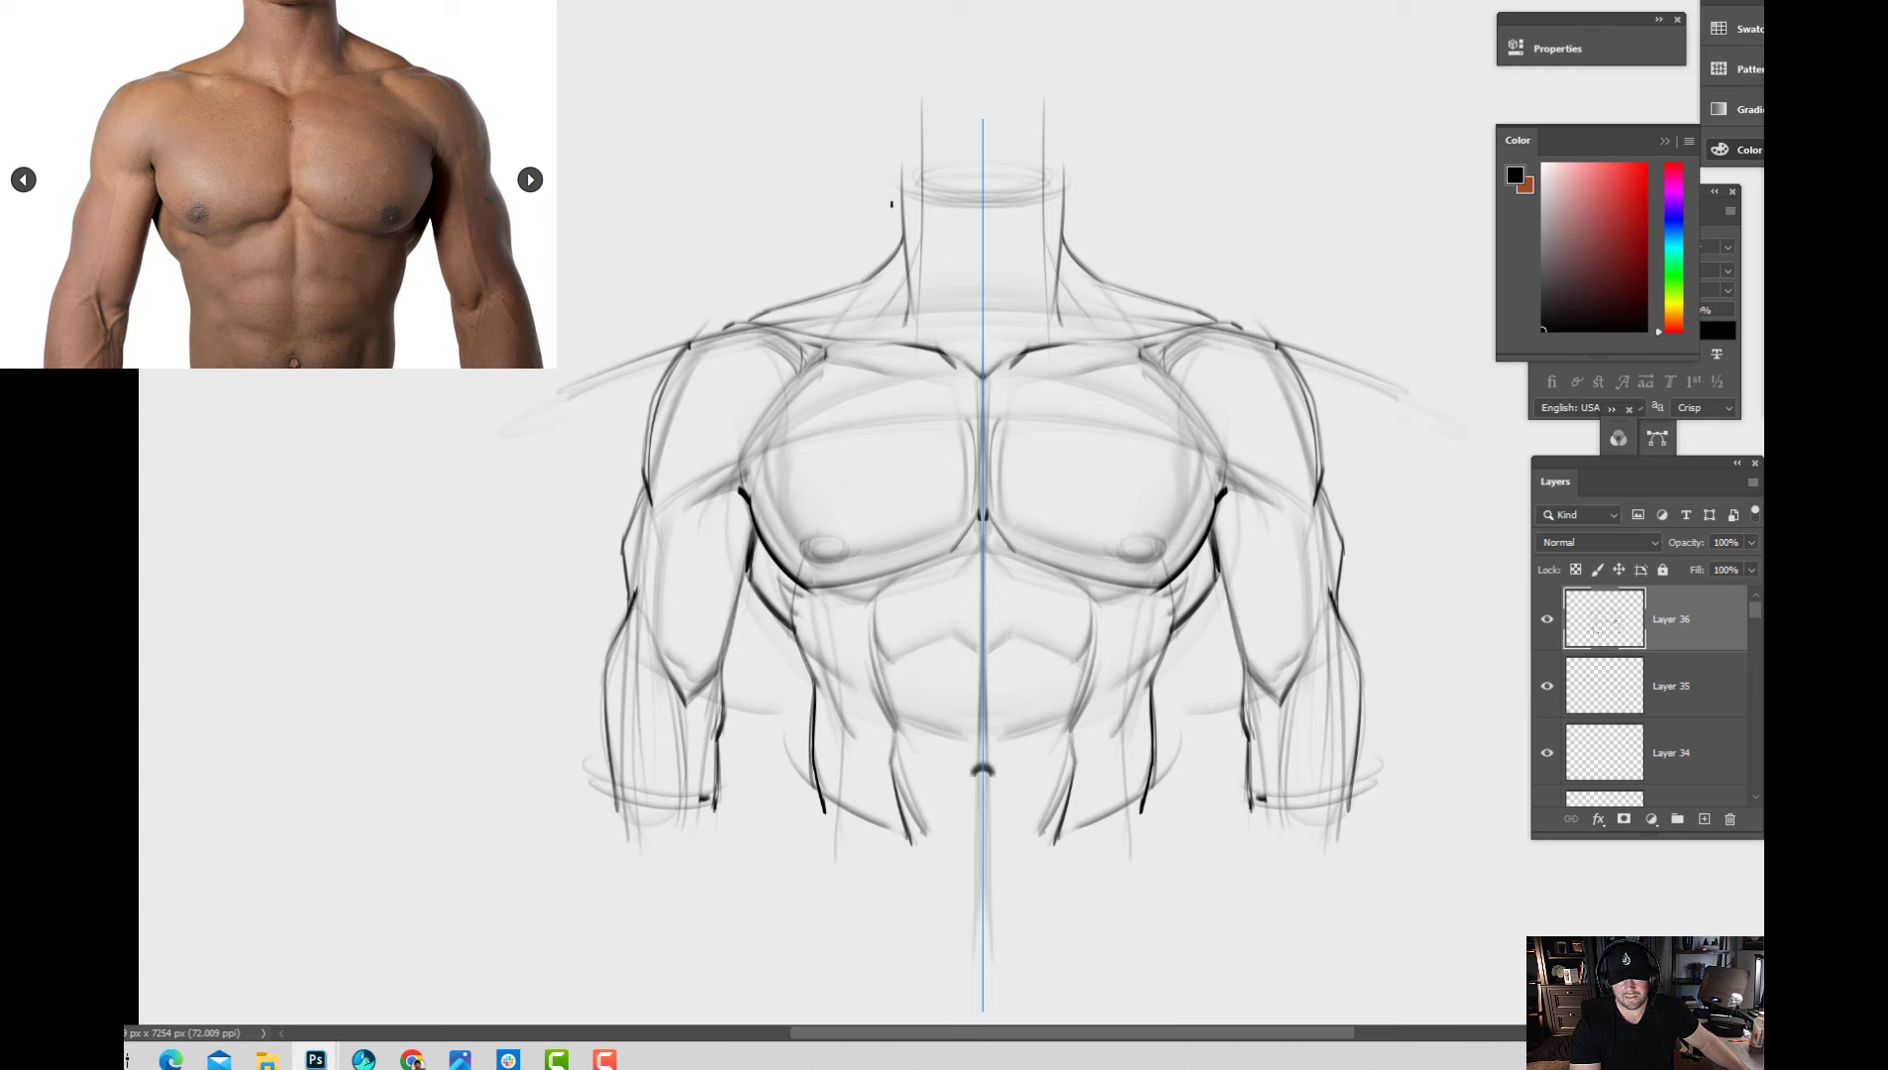
{"action": "left_click_drag", "start_coordinate": [900, 176], "coordinate": [904, 310]}
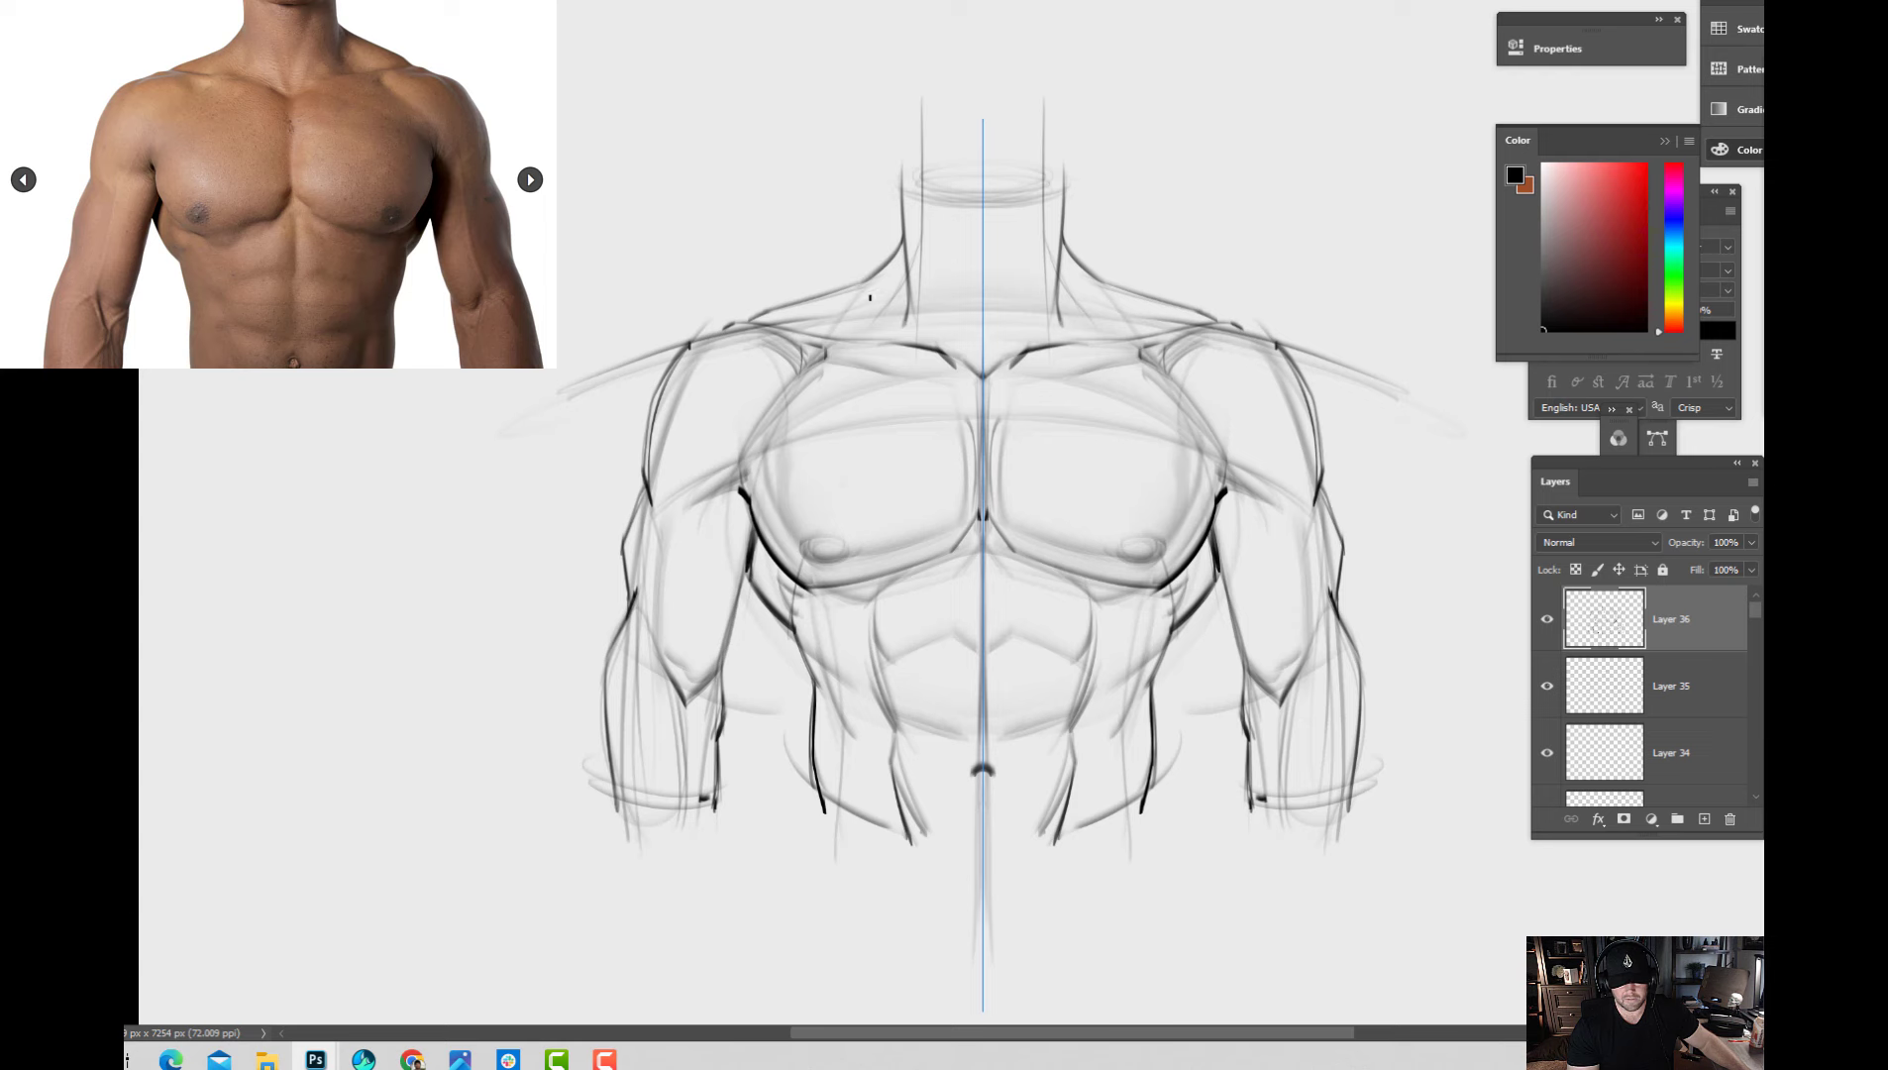
{"action": "left_click_drag", "start_coordinate": [854, 284], "coordinate": [910, 240]}
{"action": "left_click_drag", "start_coordinate": [1060, 246], "coordinate": [1112, 282]}
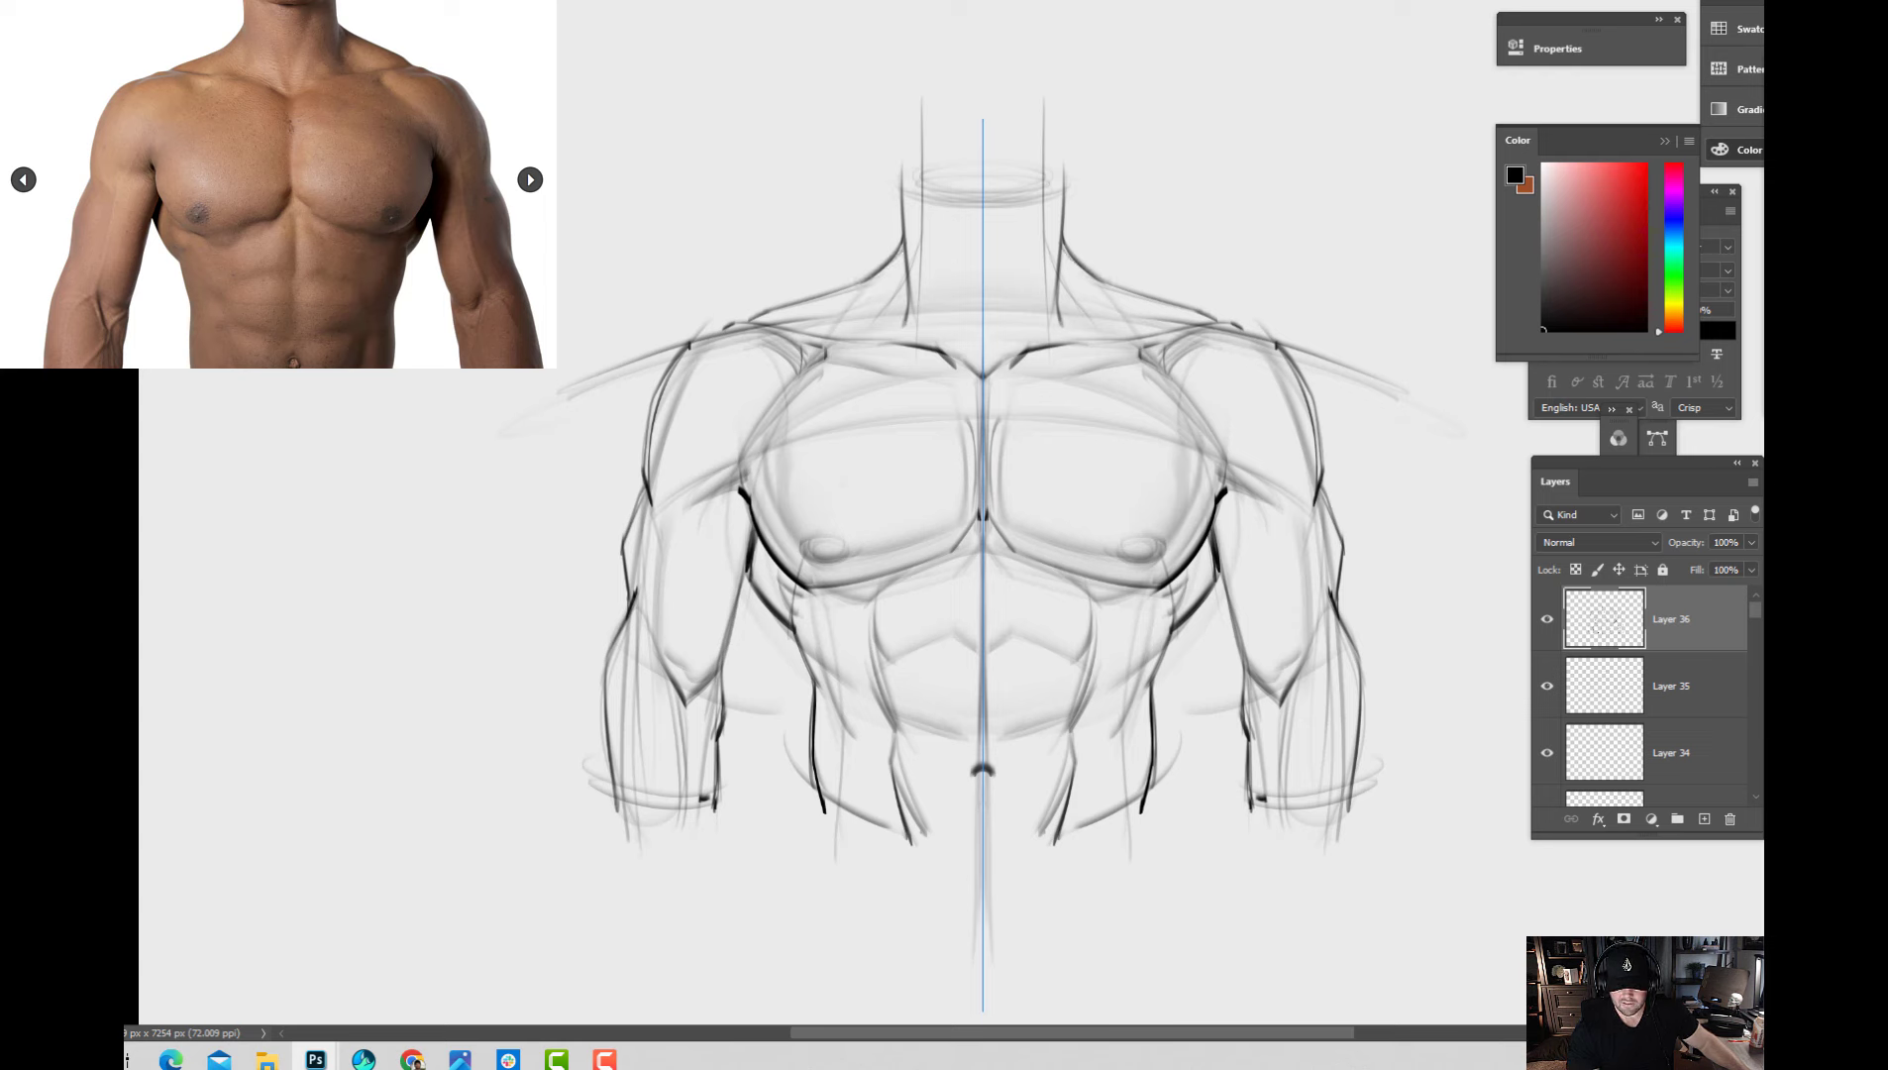
{"action": "left_click_drag", "start_coordinate": [810, 244], "coordinate": [856, 299]}
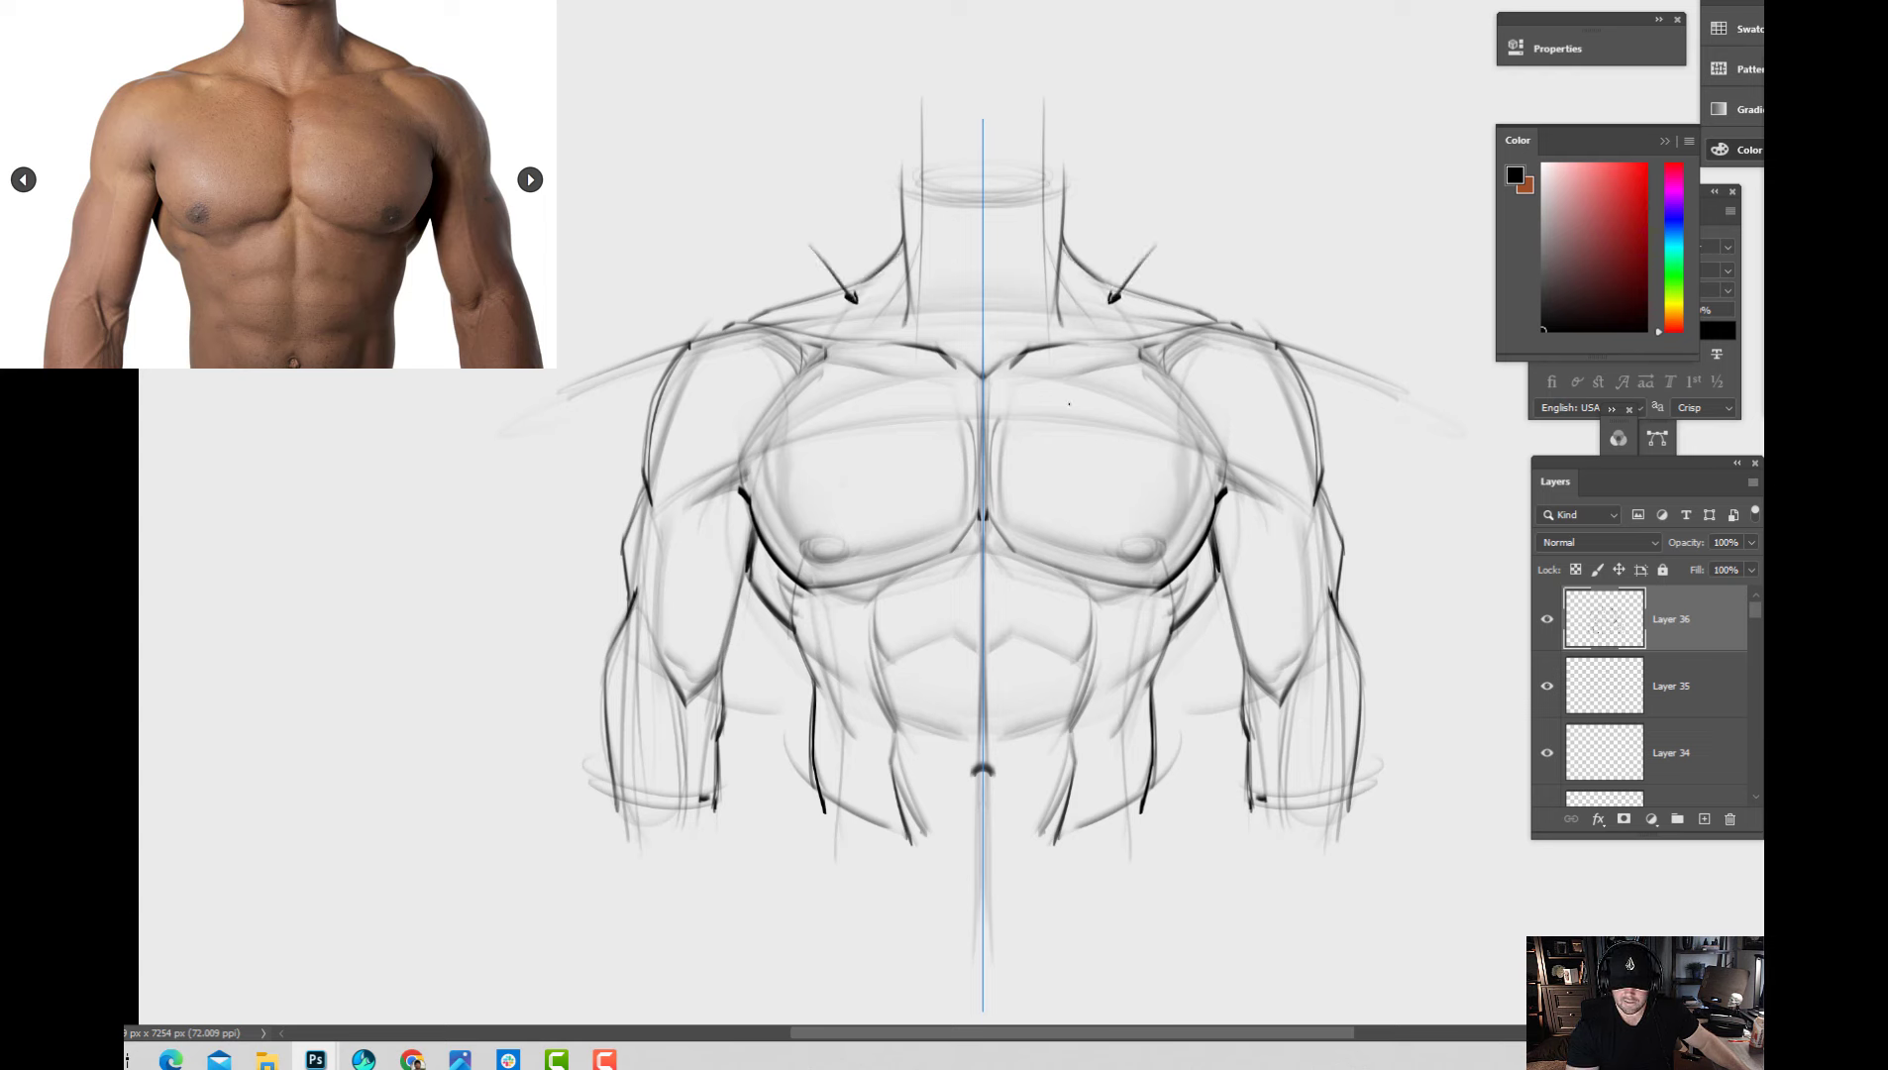
{"action": "key", "text": "ctrl+z"}
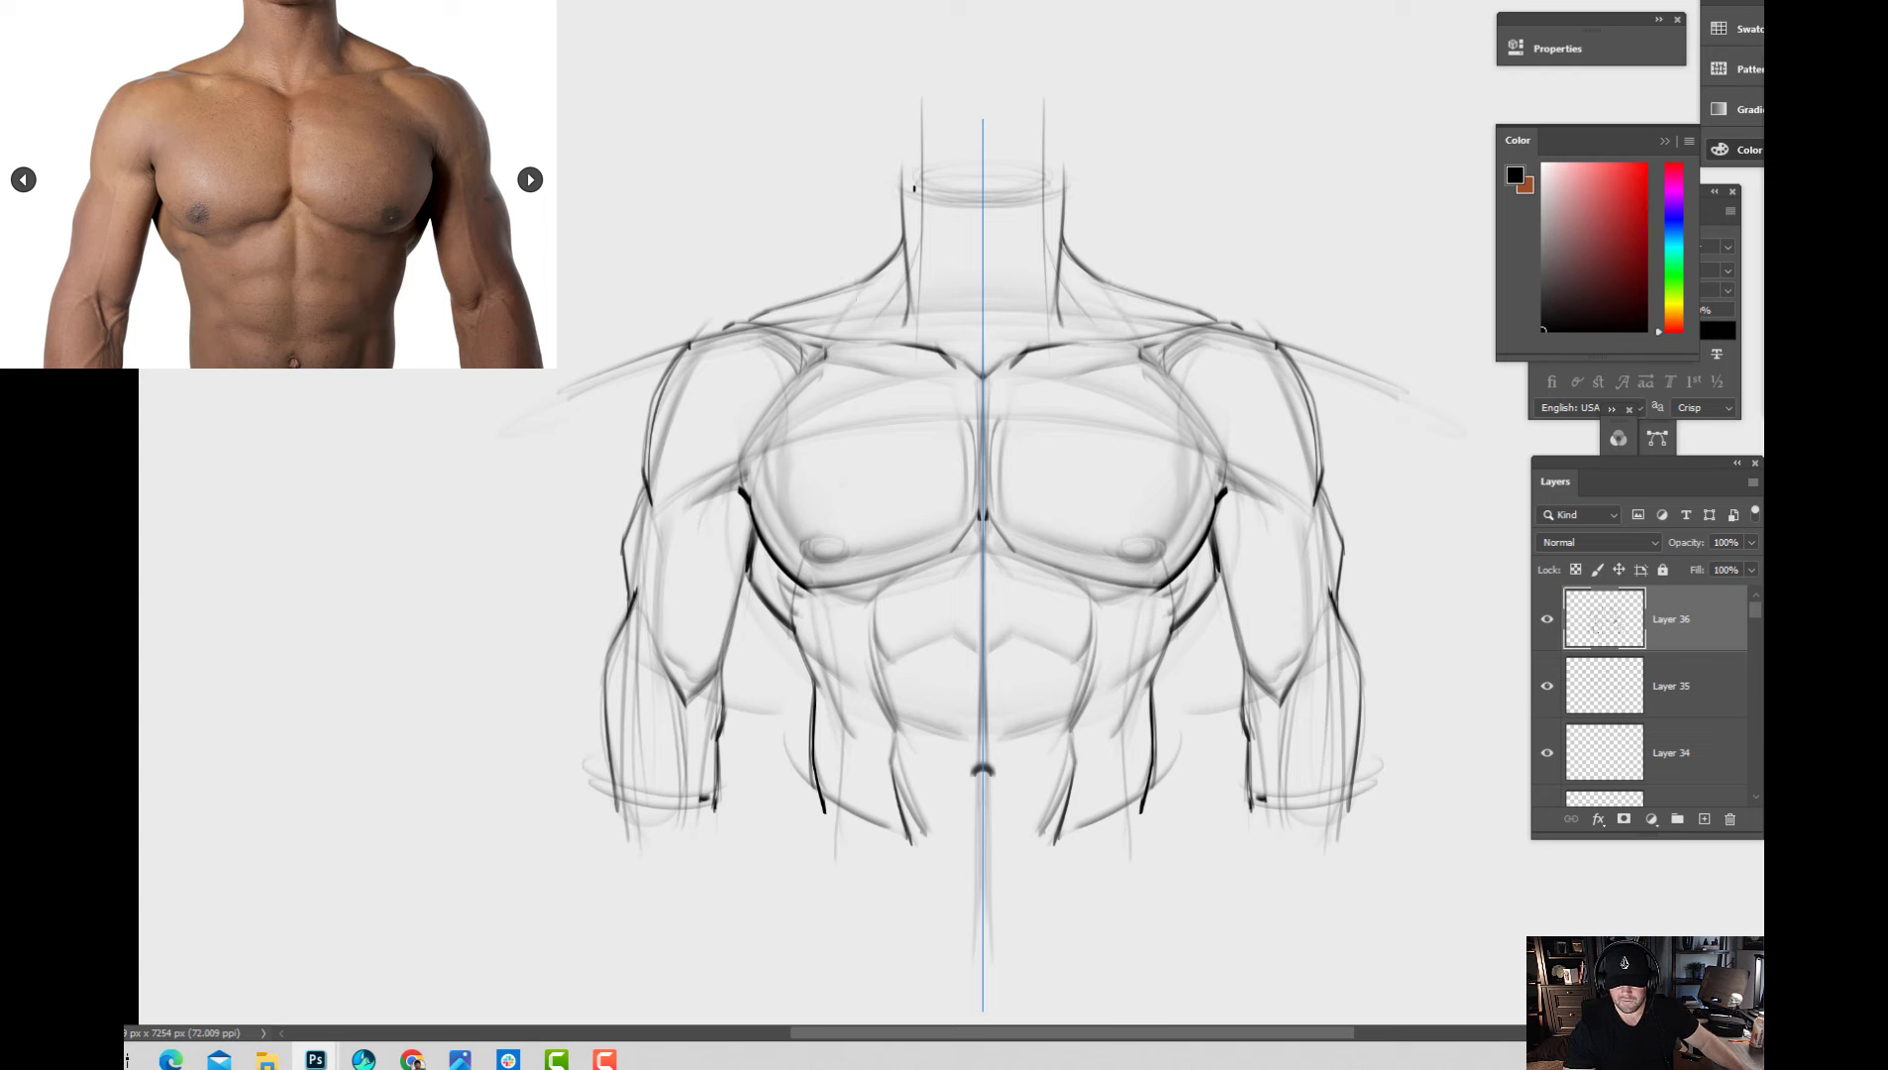
Draw V-shaped neck muscles converging at the collarbone pit, and mark the throat with a short dark line and soft curve.
{"action": "left_click_drag", "start_coordinate": [923, 235], "coordinate": [976, 363]}
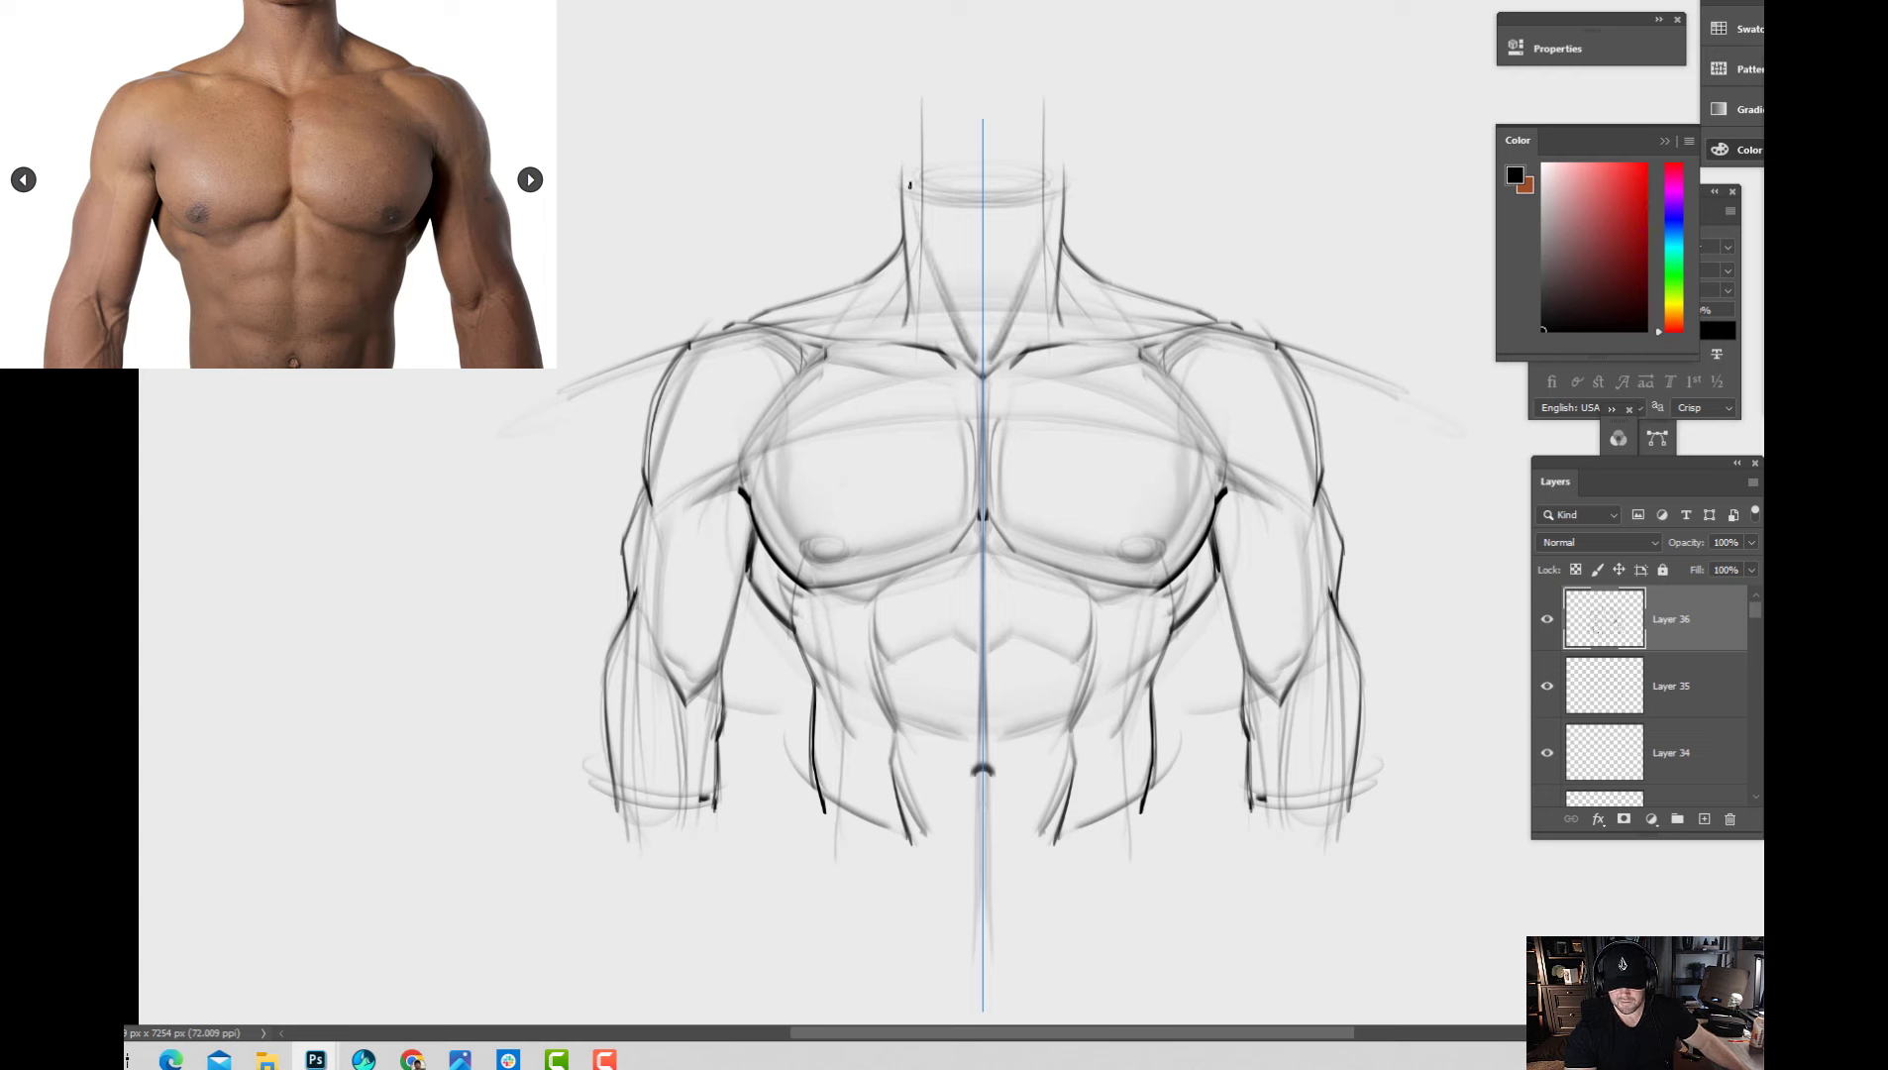
{"action": "left_click_drag", "start_coordinate": [1056, 181], "coordinate": [1020, 299]}
{"action": "left_click_drag", "start_coordinate": [1002, 203], "coordinate": [1016, 202]}
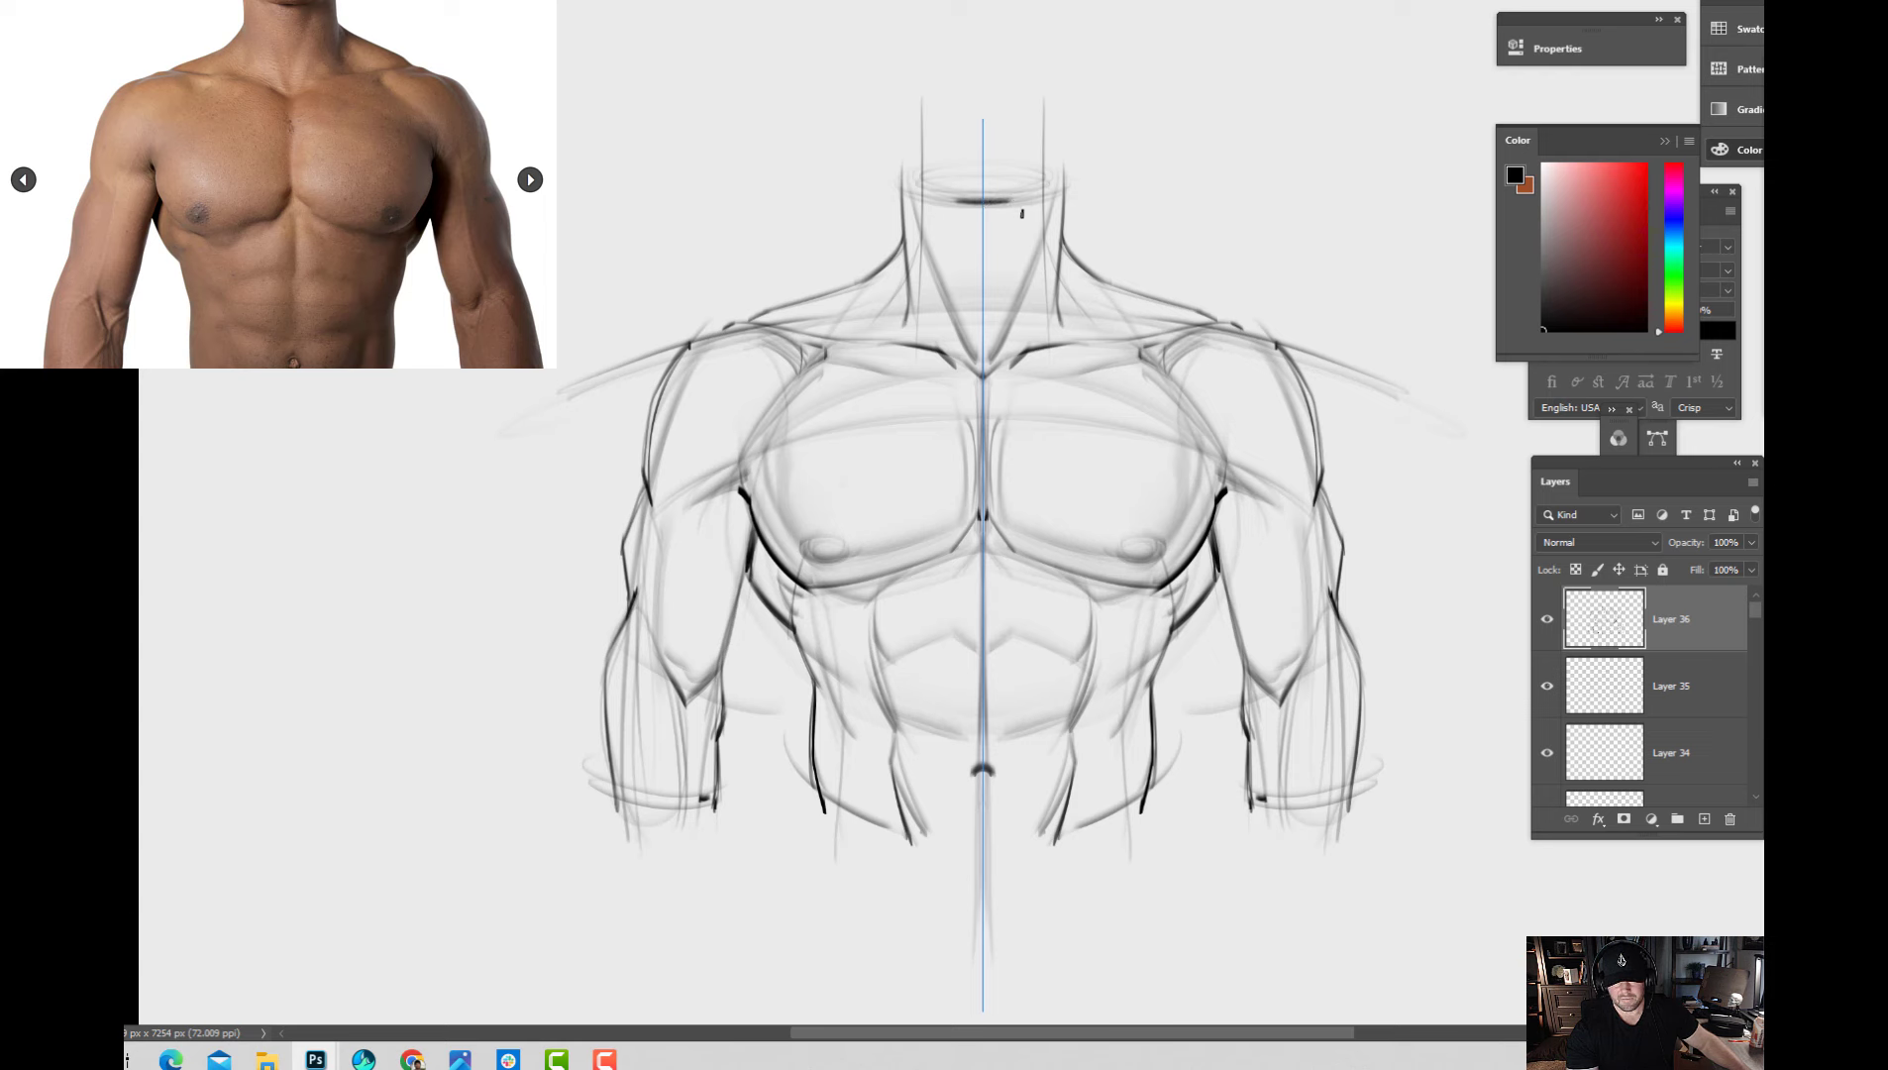
{"action": "mouse_move", "coordinate": [952, 224]}
{"action": "left_mouse_down"}
{"action": "mouse_move", "coordinate": [993, 237]}
{"action": "mouse_move", "coordinate": [984, 310]}
{"action": "left_mouse_up"}
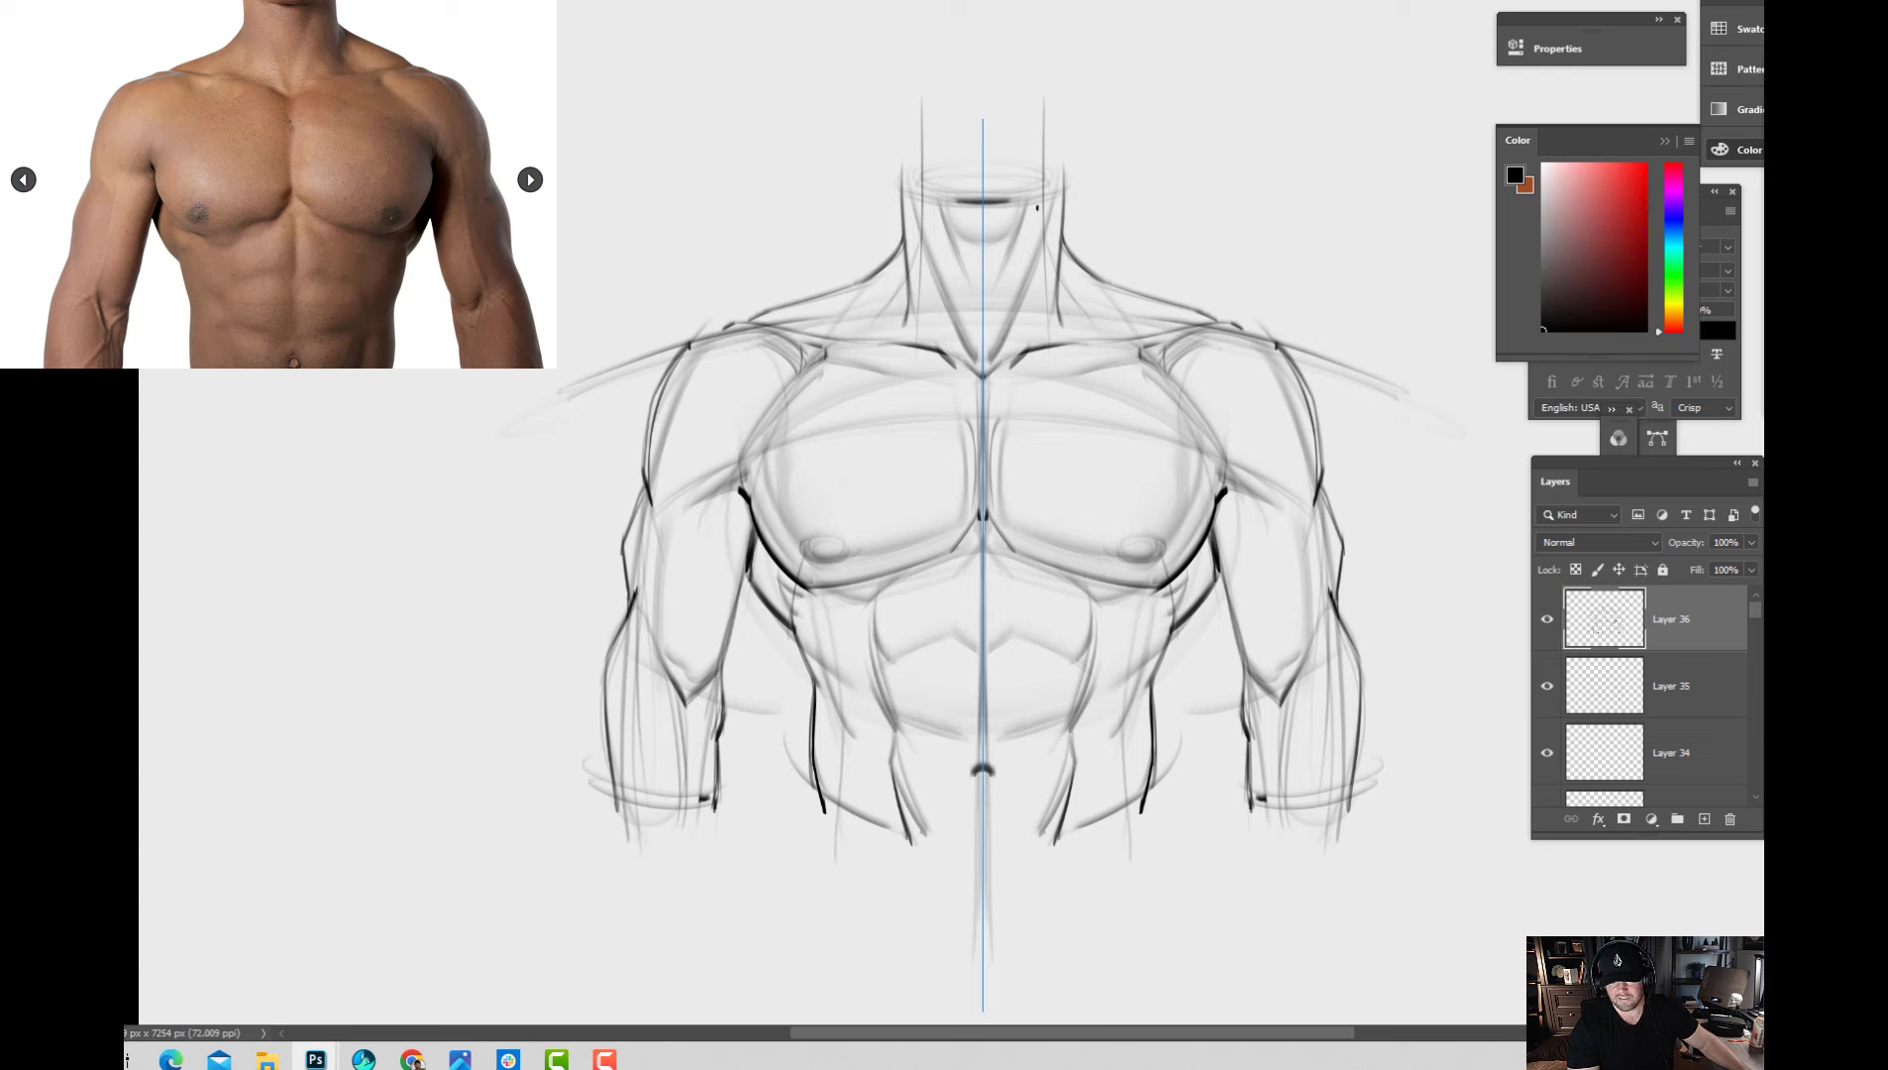
{"action": "mouse_move", "coordinate": [1036, 208]}
{"action": "left_mouse_down"}
{"action": "mouse_move", "coordinate": [1064, 168]}
{"action": "mouse_move", "coordinate": [1038, 196]}
{"action": "left_mouse_up"}
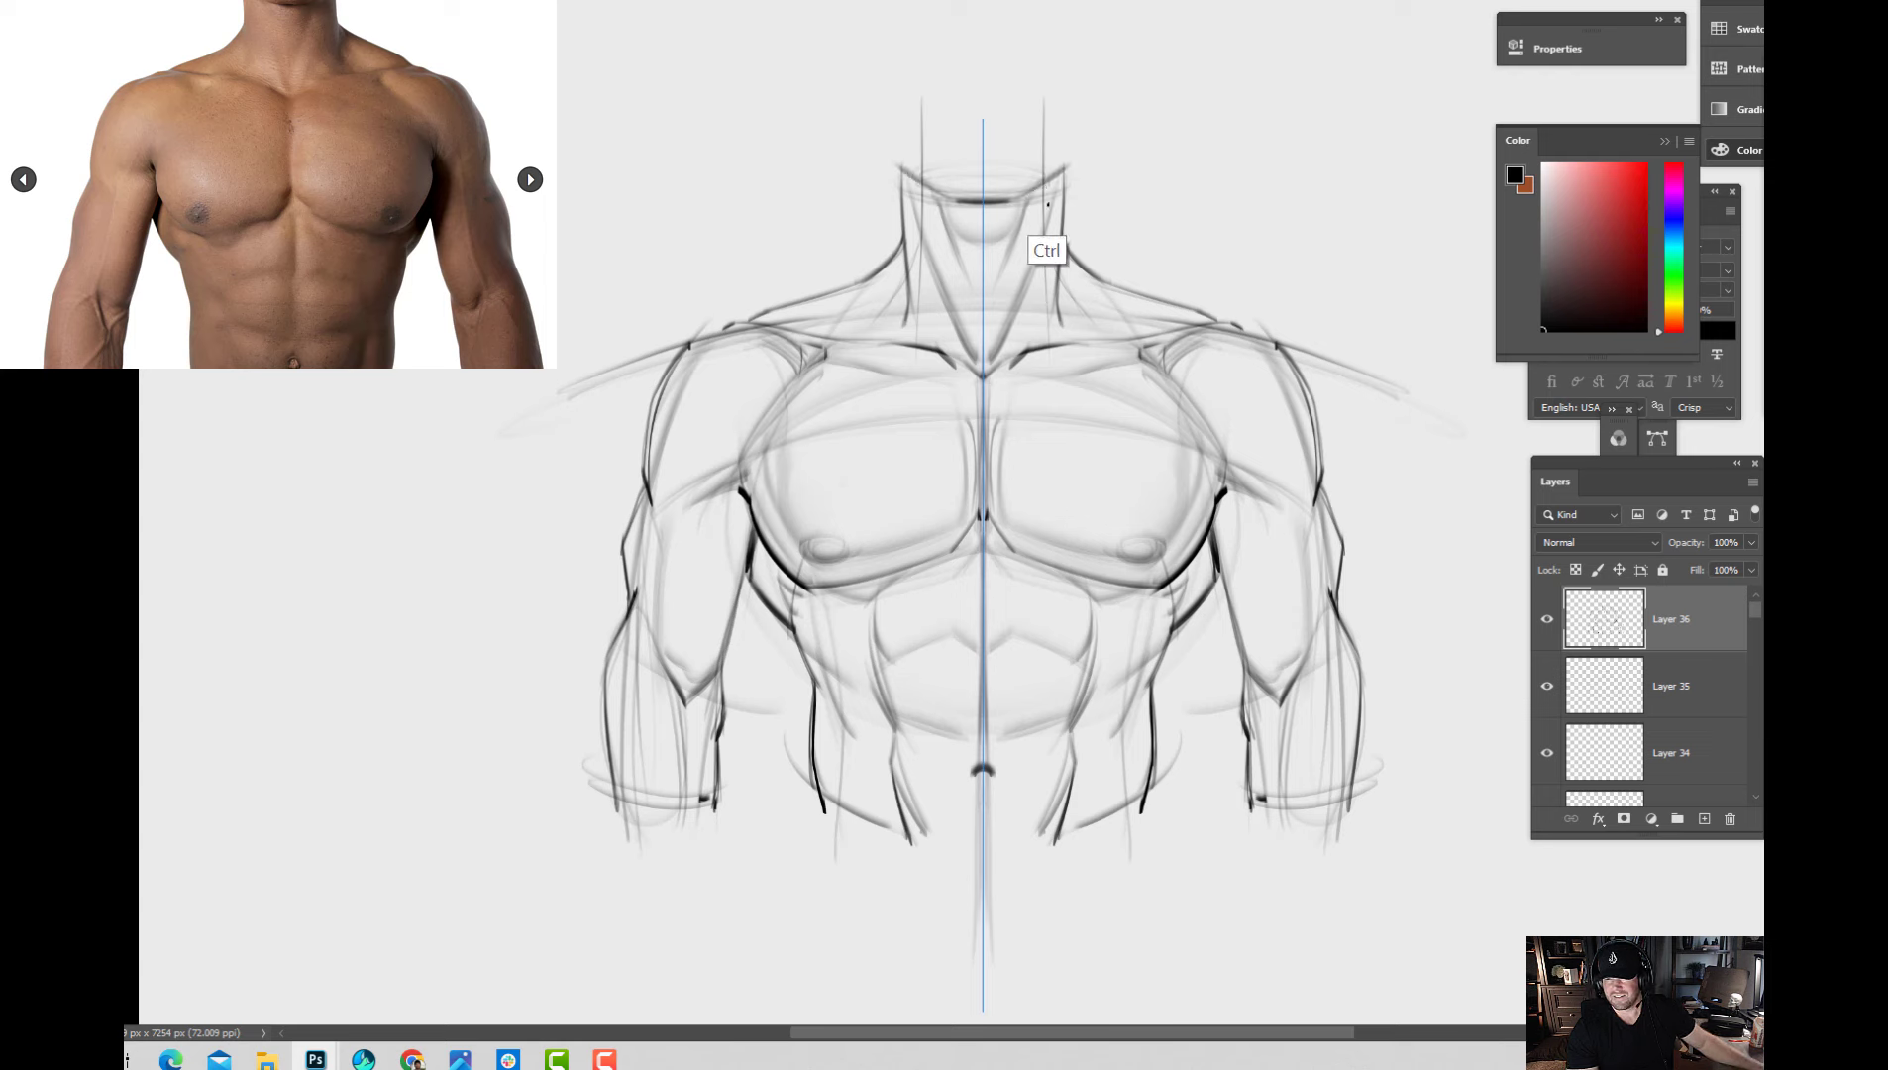
{"action": "key", "text": "ctrl+z"}
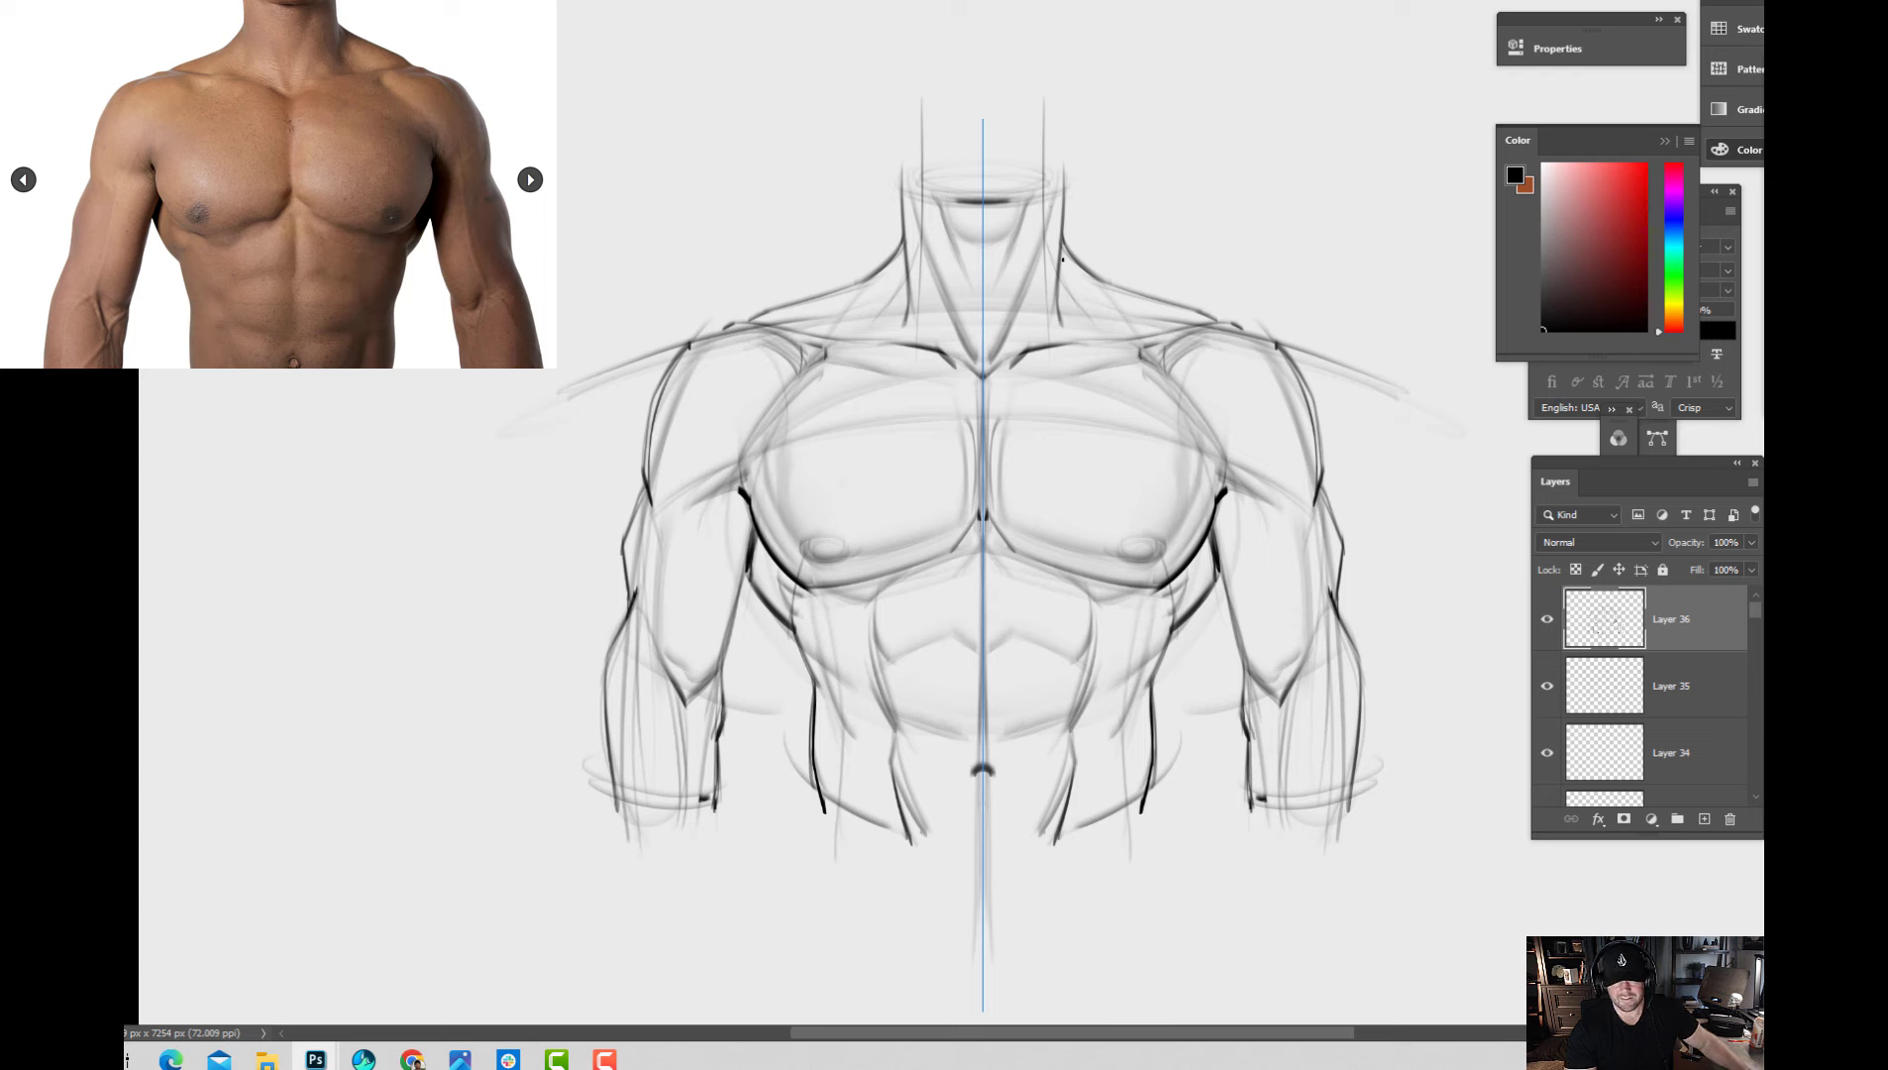
Extend the rear neck lines down to the collarbones, and sample the light grey canvas colour beside the neck.
{"action": "left_click_drag", "start_coordinate": [1064, 222], "coordinate": [1065, 323]}
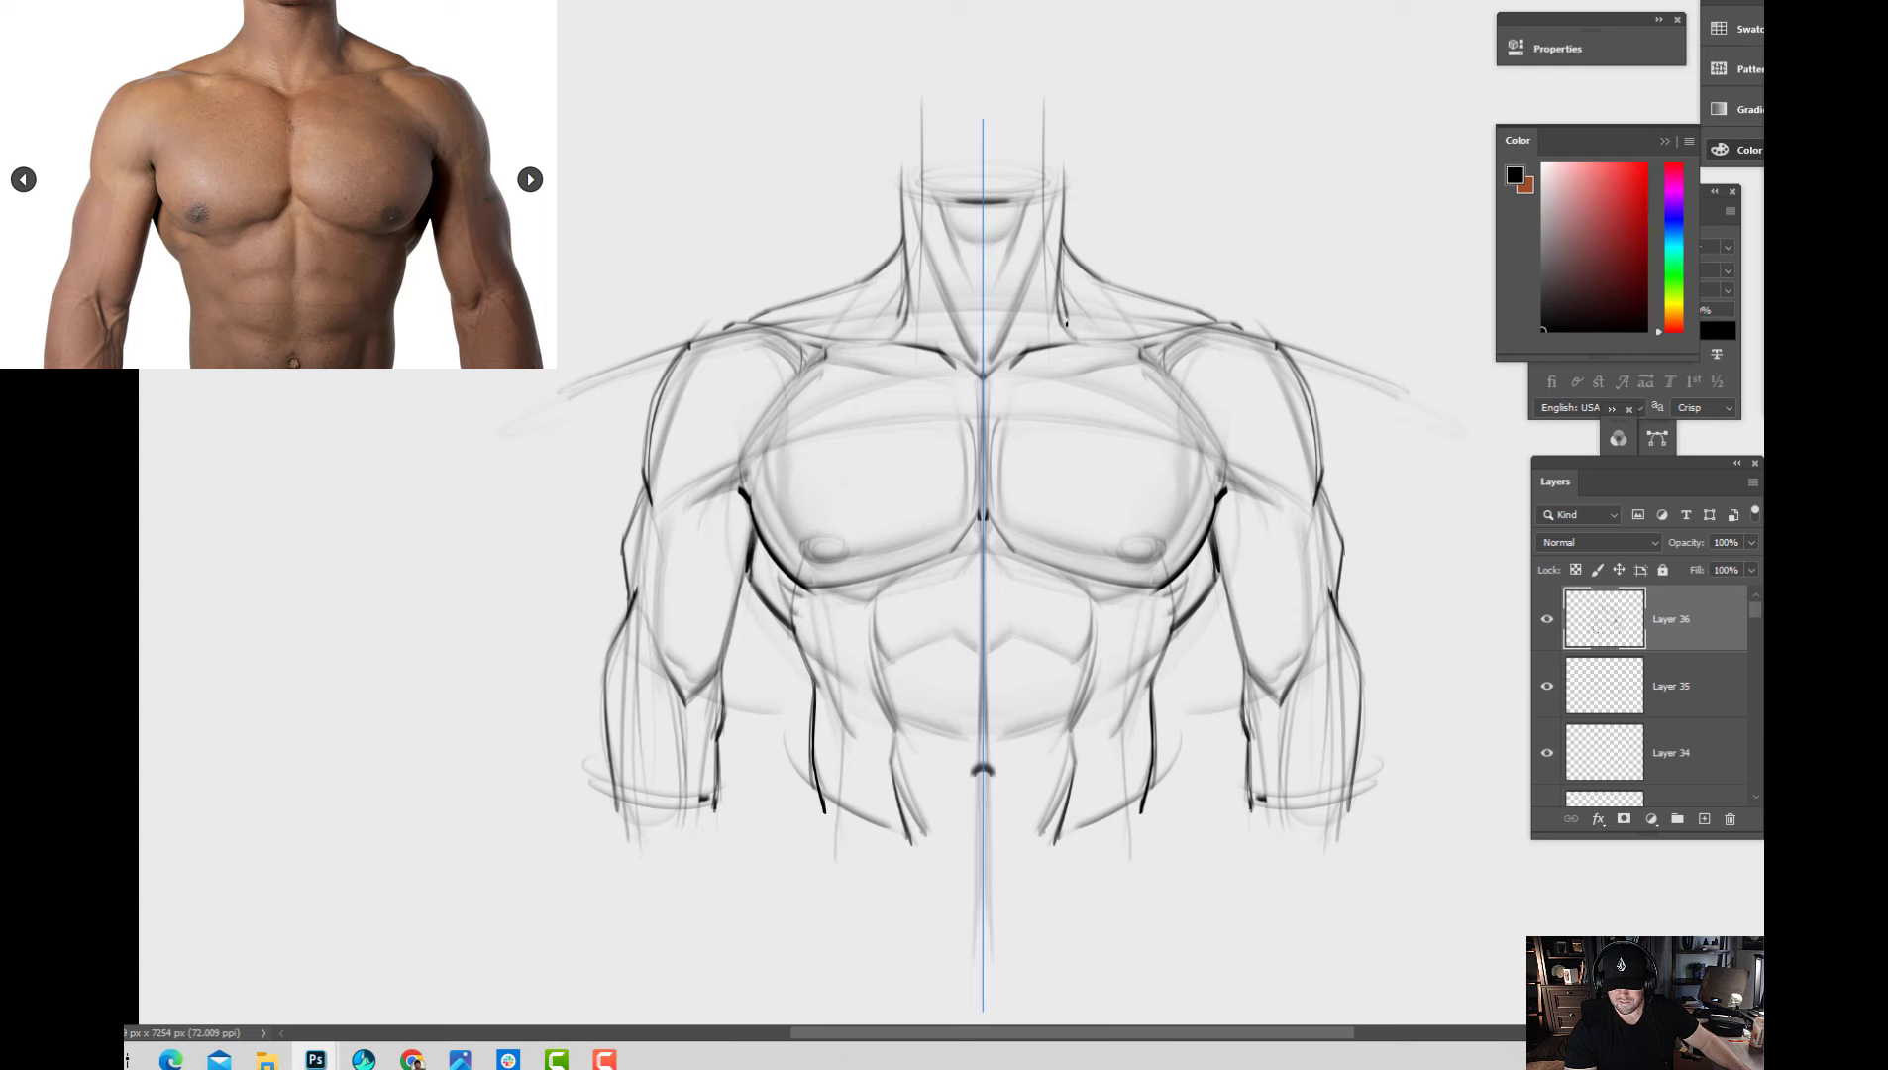
{"action": "left_click", "coordinate": [1070, 311], "text": "alt"}
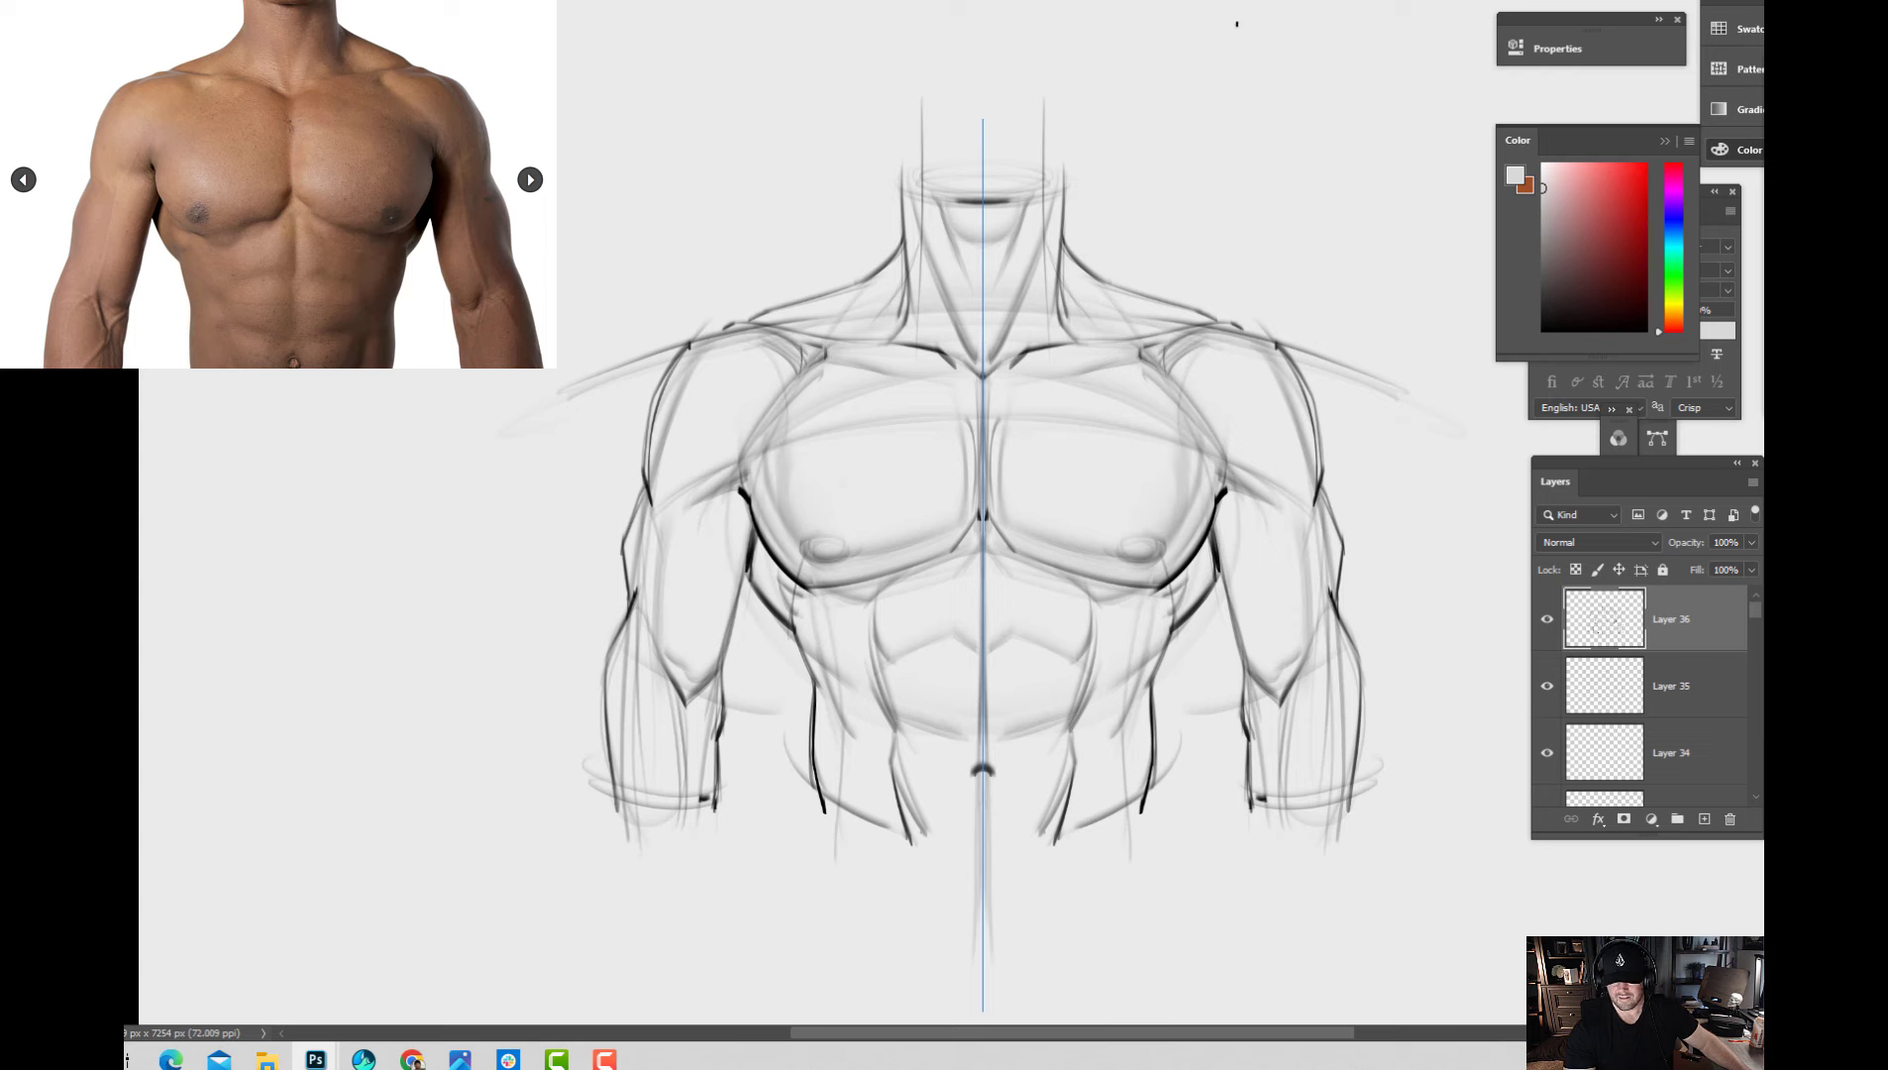
On a new layer, darken the trapezius slopes in black and paint out stray lines beneath them with the sampled light canvas colour.
{"action": "left_click_drag", "start_coordinate": [1605, 259], "coordinate": [1542, 331]}
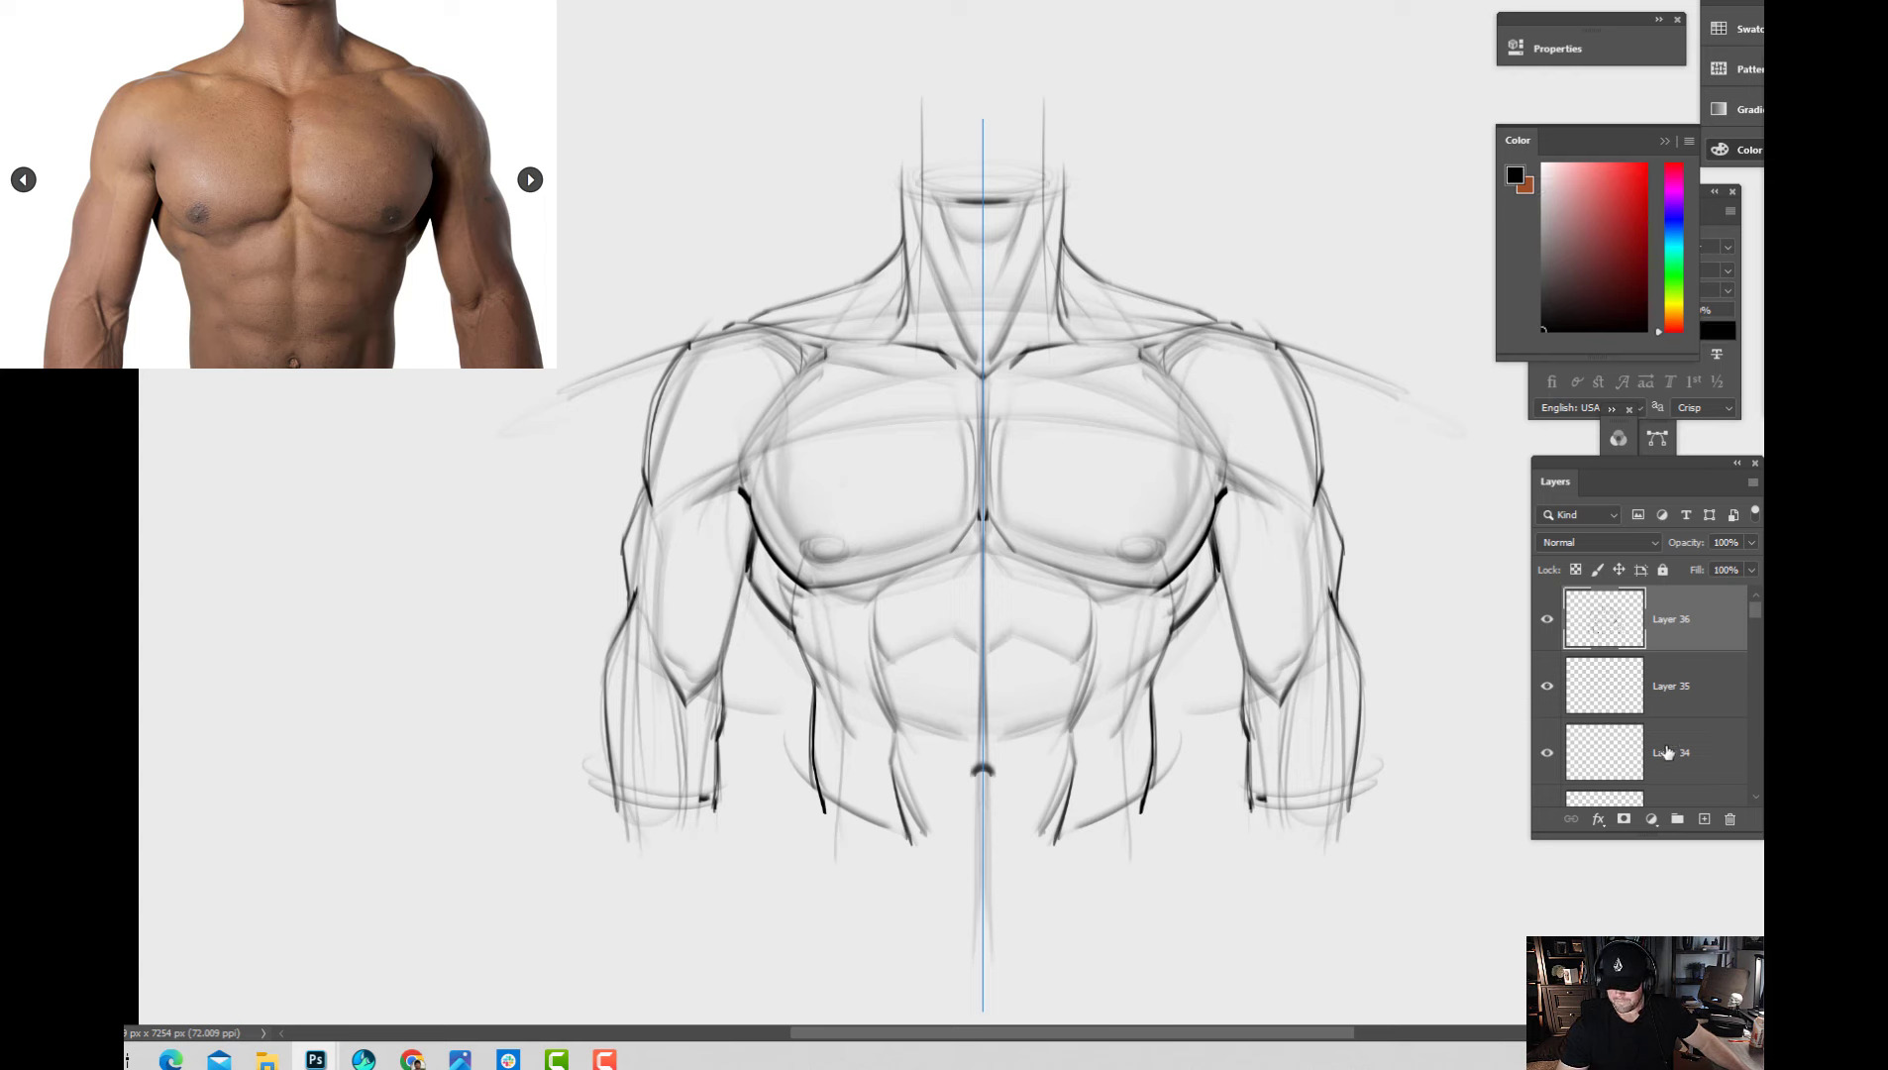
{"action": "left_click", "coordinate": [1704, 820]}
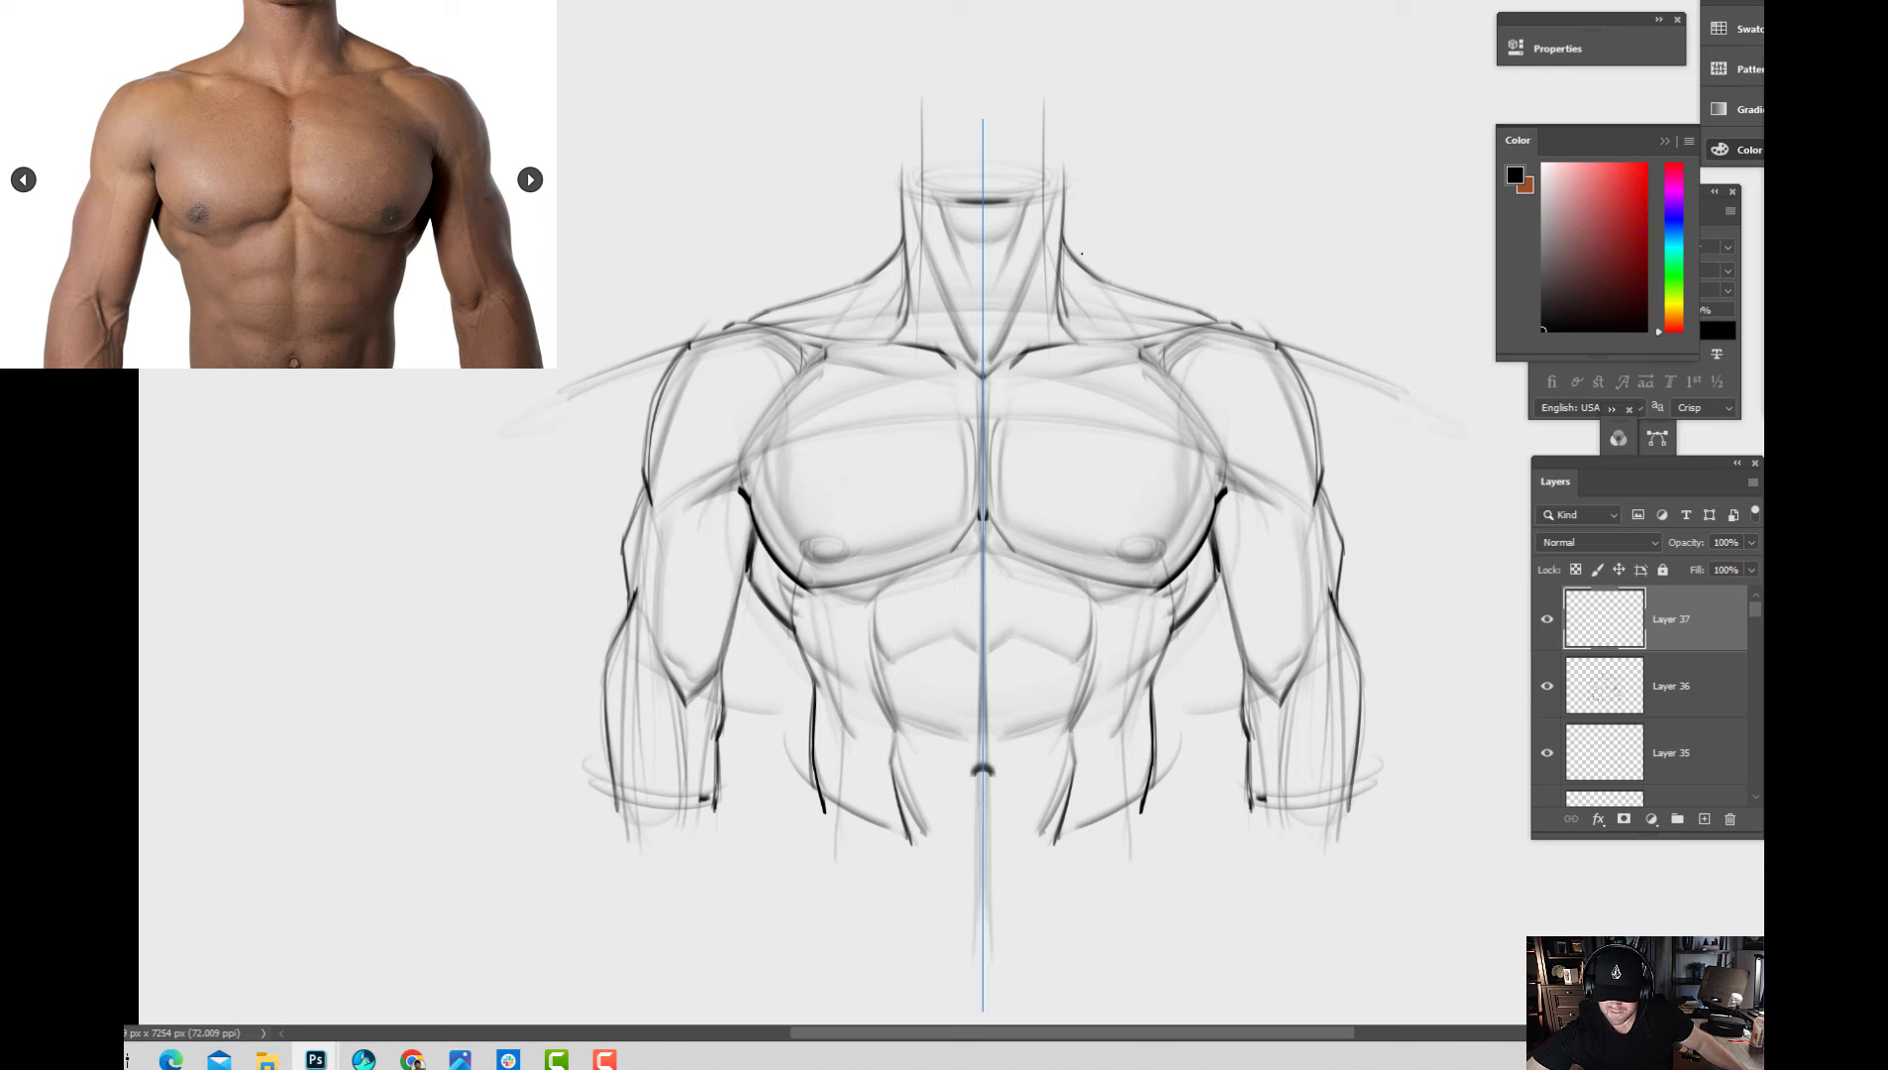
{"action": "mouse_move", "coordinate": [1075, 256]}
{"action": "left_mouse_down"}
{"action": "mouse_move", "coordinate": [1203, 317]}
{"action": "mouse_move", "coordinate": [1080, 269]}
{"action": "mouse_move", "coordinate": [1183, 309]}
{"action": "left_mouse_up"}
{"action": "left_click", "coordinate": [1139, 297], "text": "alt"}
{"action": "left_click", "coordinate": [1119, 286], "text": "alt"}
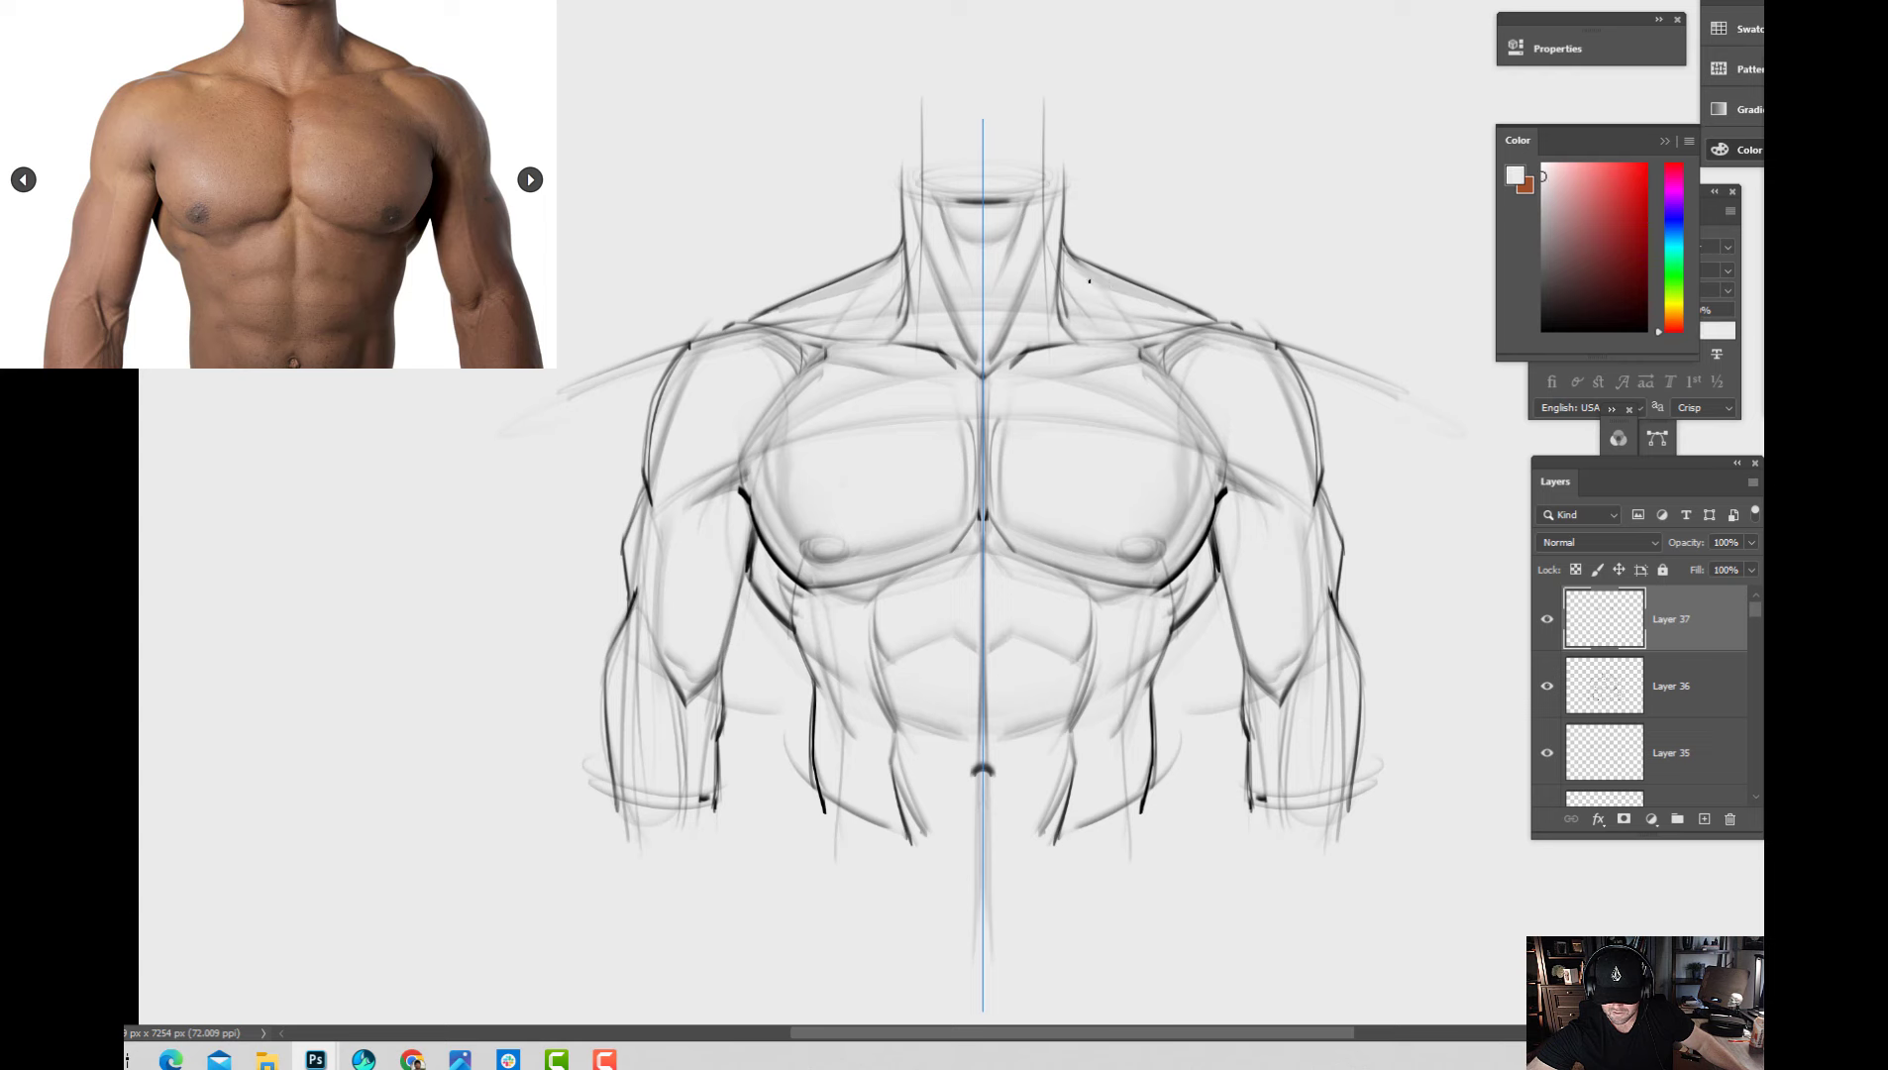
{"action": "mouse_move", "coordinate": [1072, 261]}
{"action": "left_mouse_down"}
{"action": "mouse_move", "coordinate": [1167, 305]}
{"action": "mouse_move", "coordinate": [1121, 318]}
{"action": "left_mouse_up"}
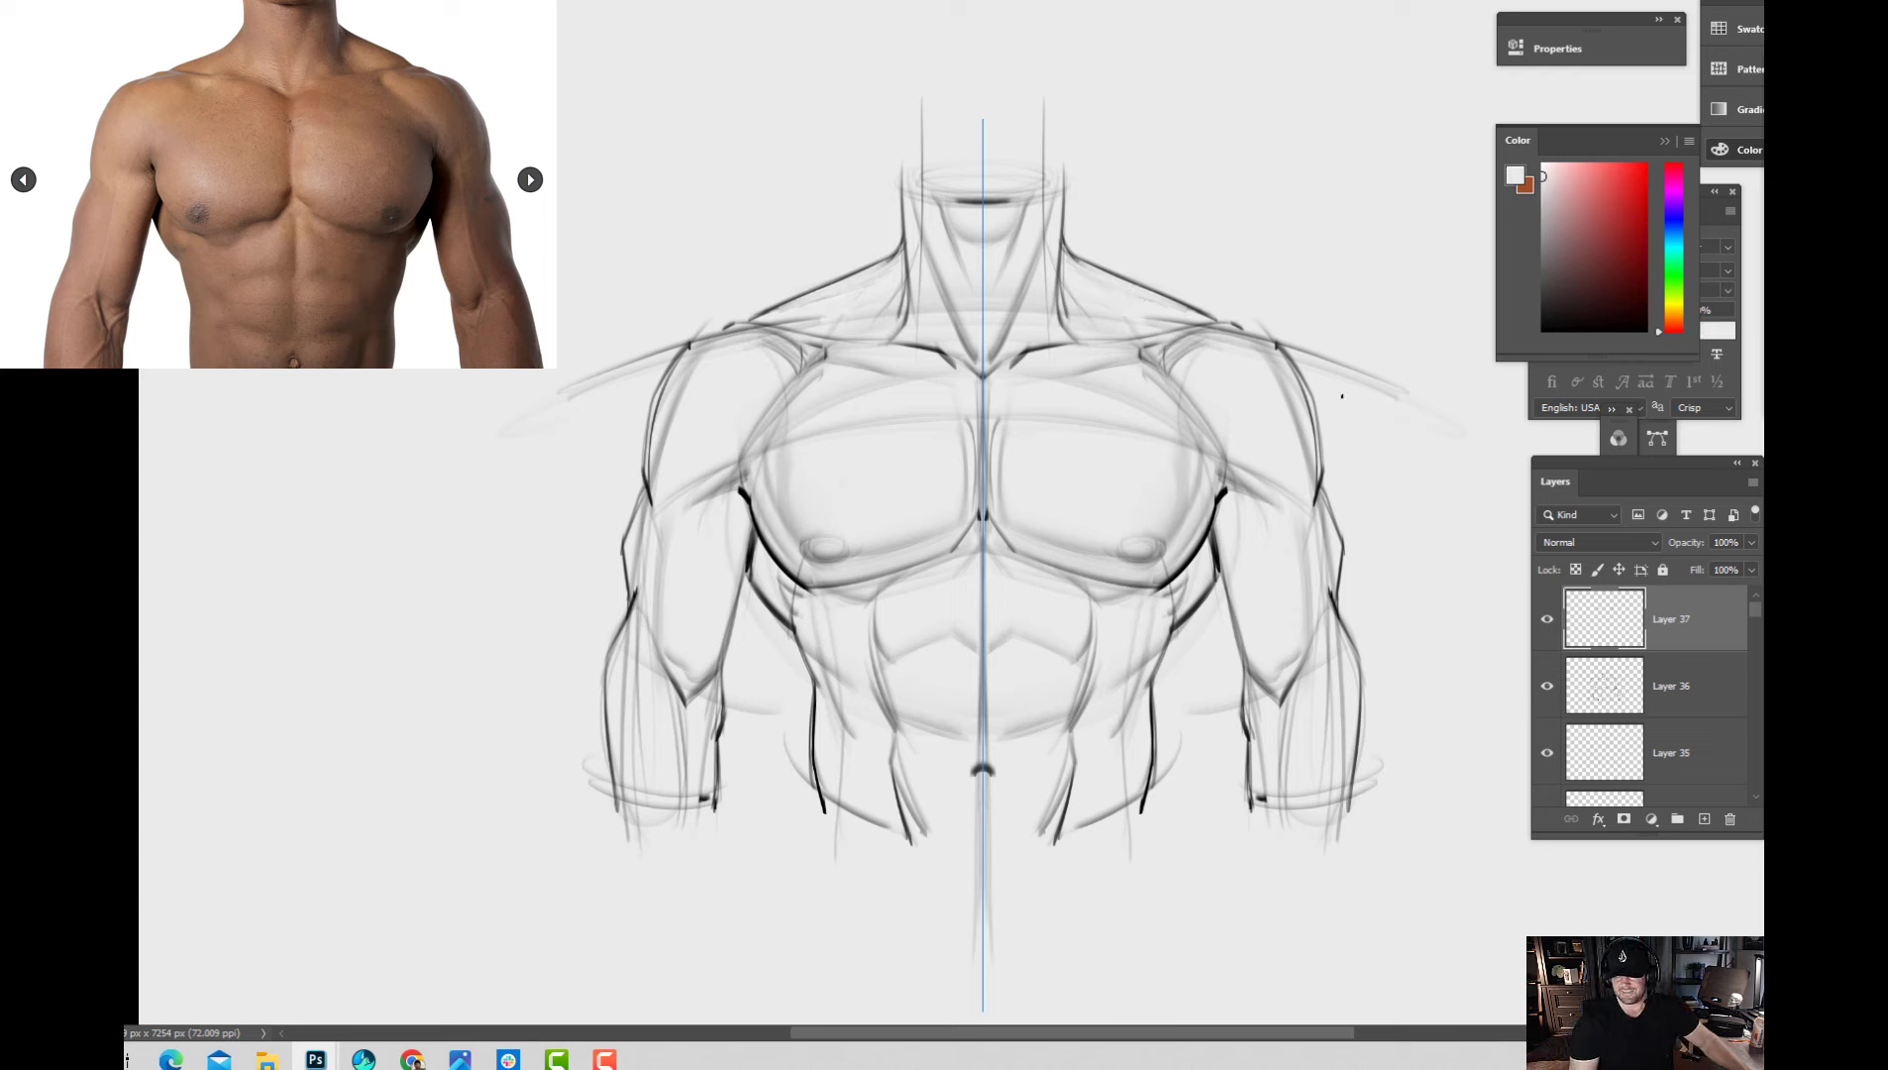
Switch back to black, extend lines across the shoulder tops, and darken the collarbones and upper shoulder edges.
{"action": "left_click", "coordinate": [1545, 327]}
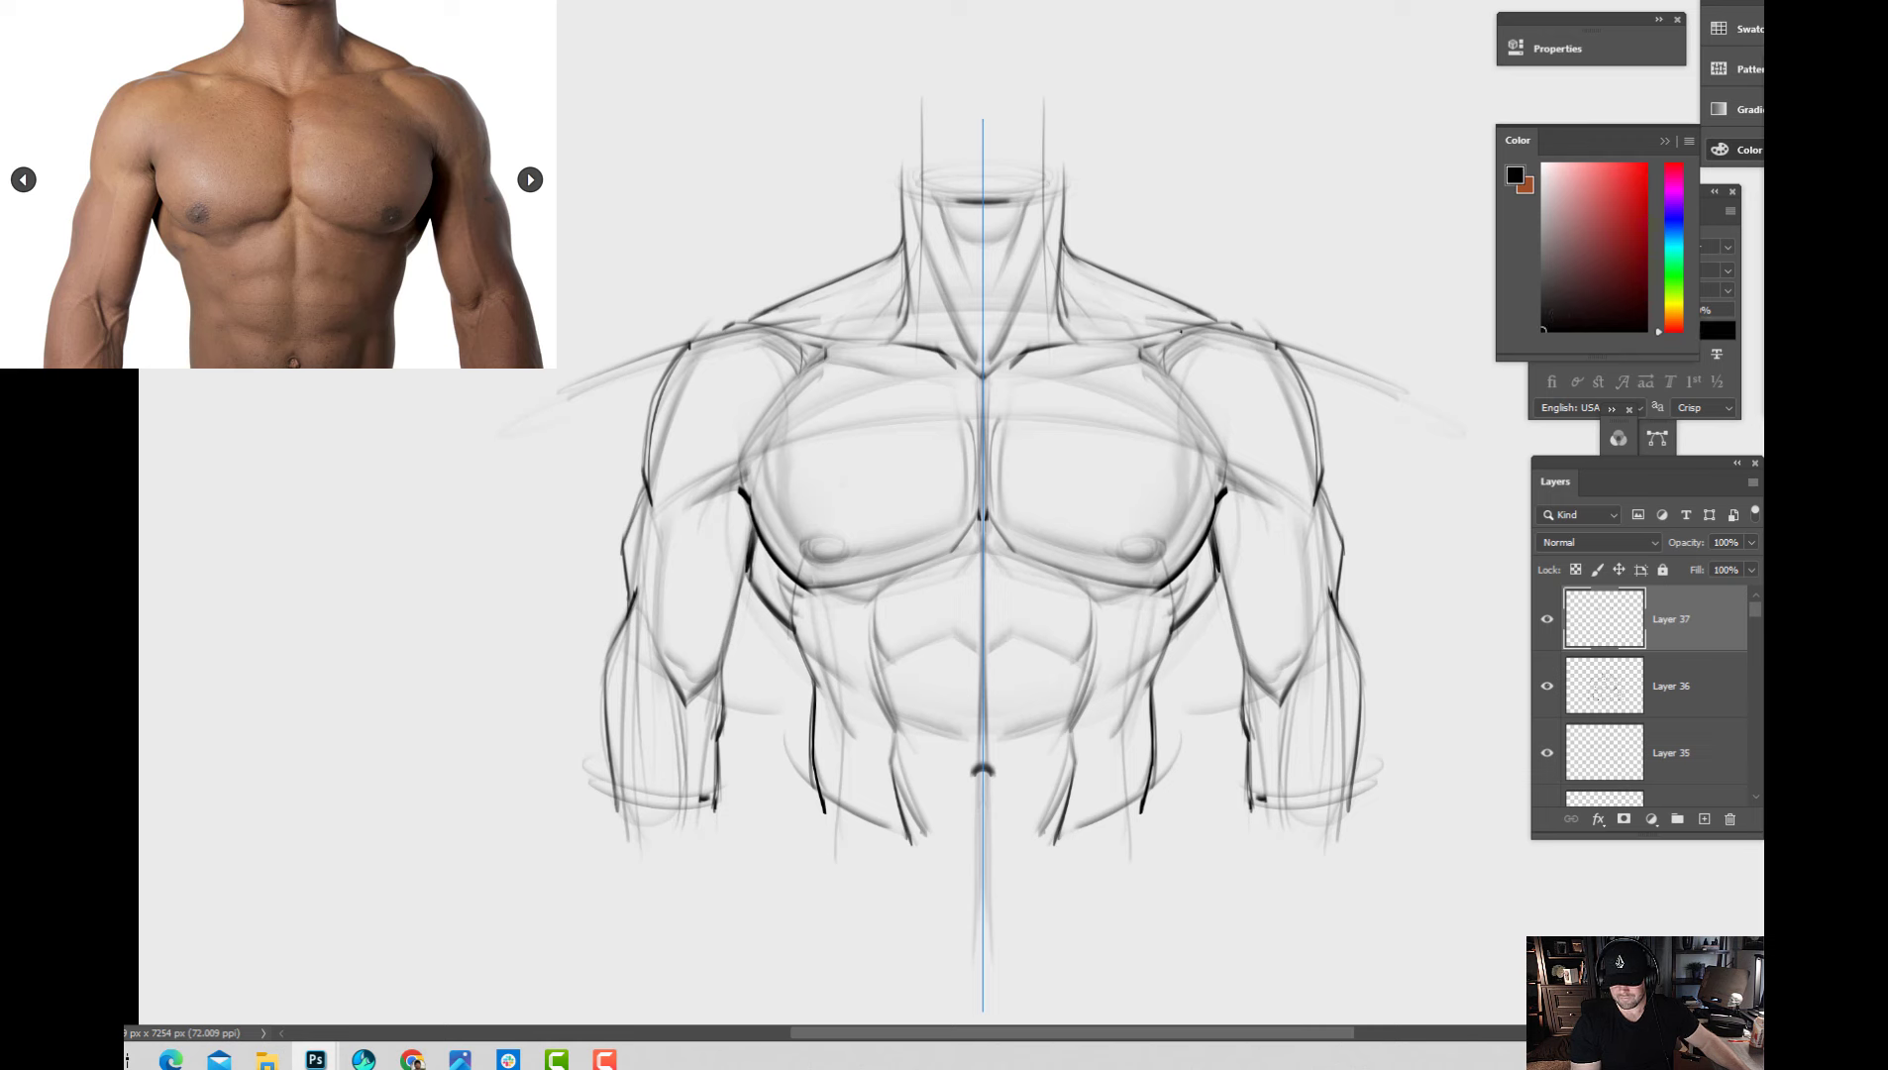
{"action": "left_click_drag", "start_coordinate": [1144, 326], "coordinate": [1275, 322]}
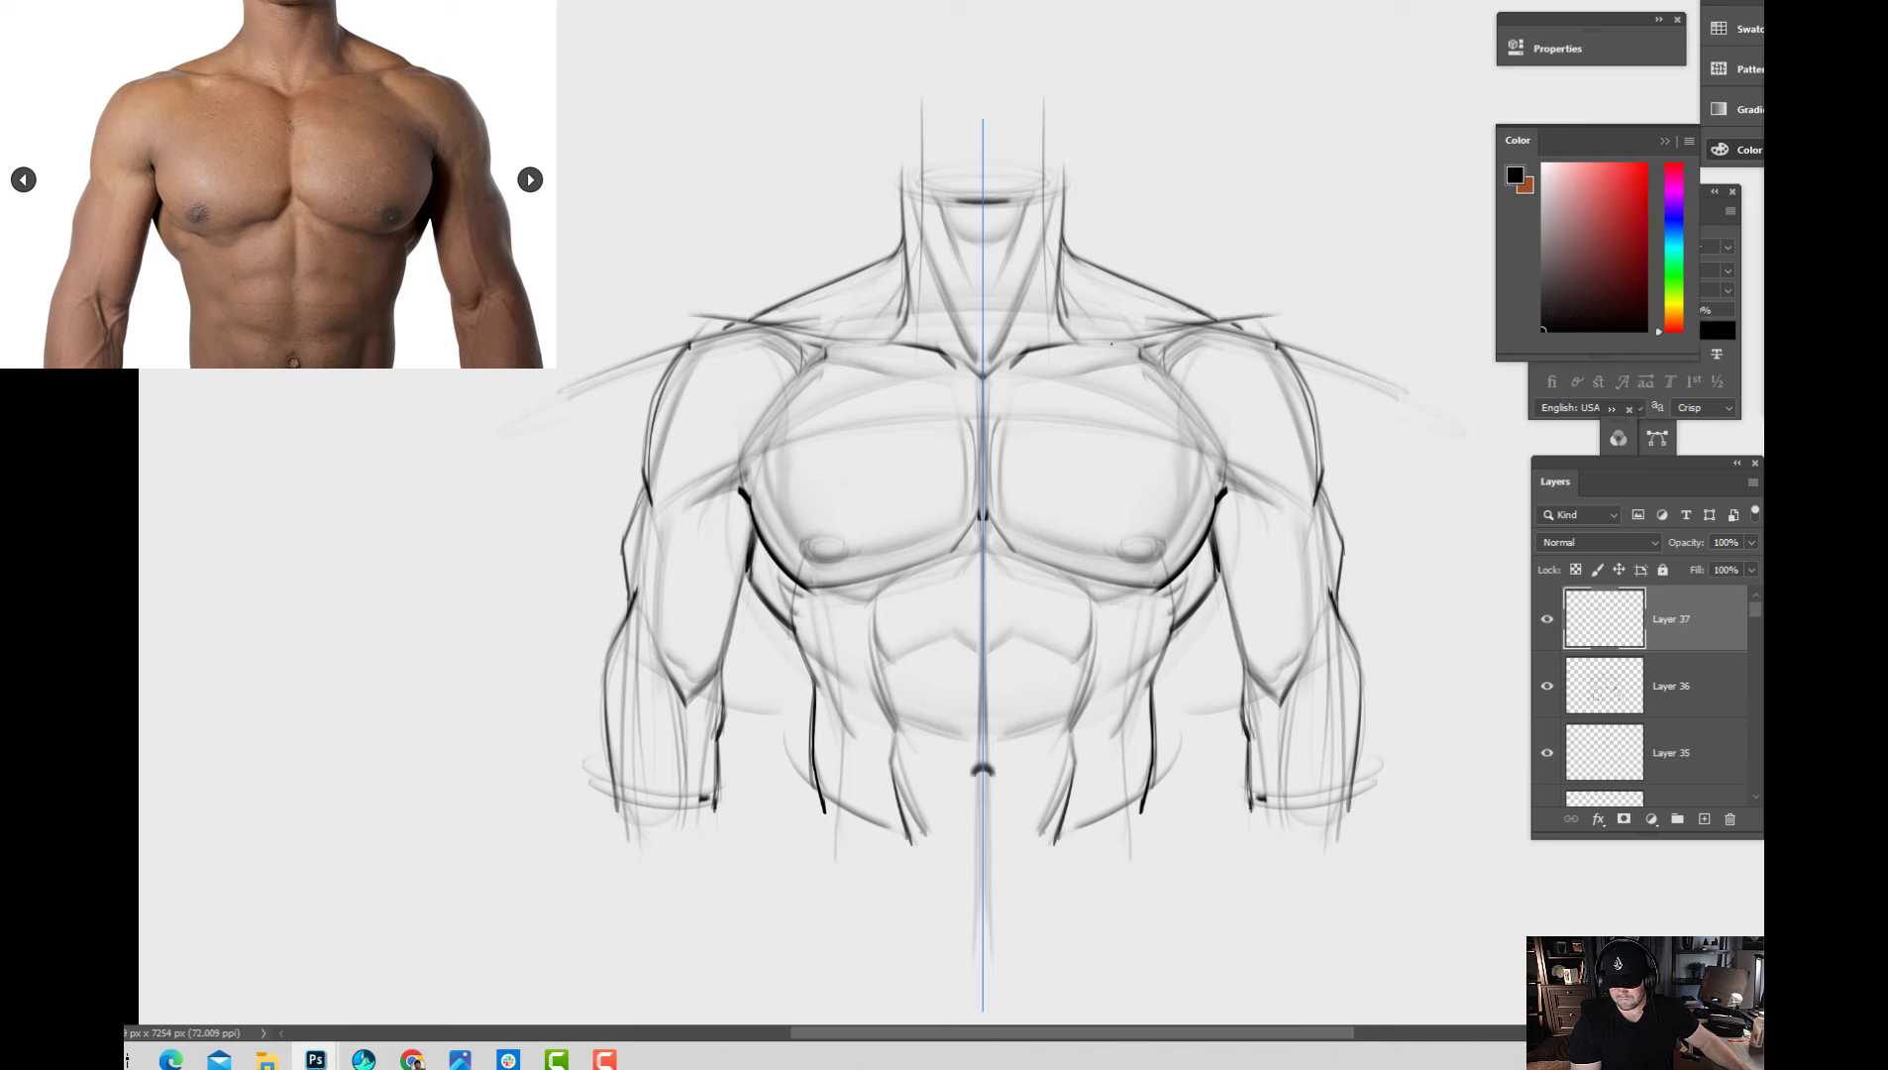
{"action": "left_click_drag", "start_coordinate": [1054, 344], "coordinate": [1164, 337]}
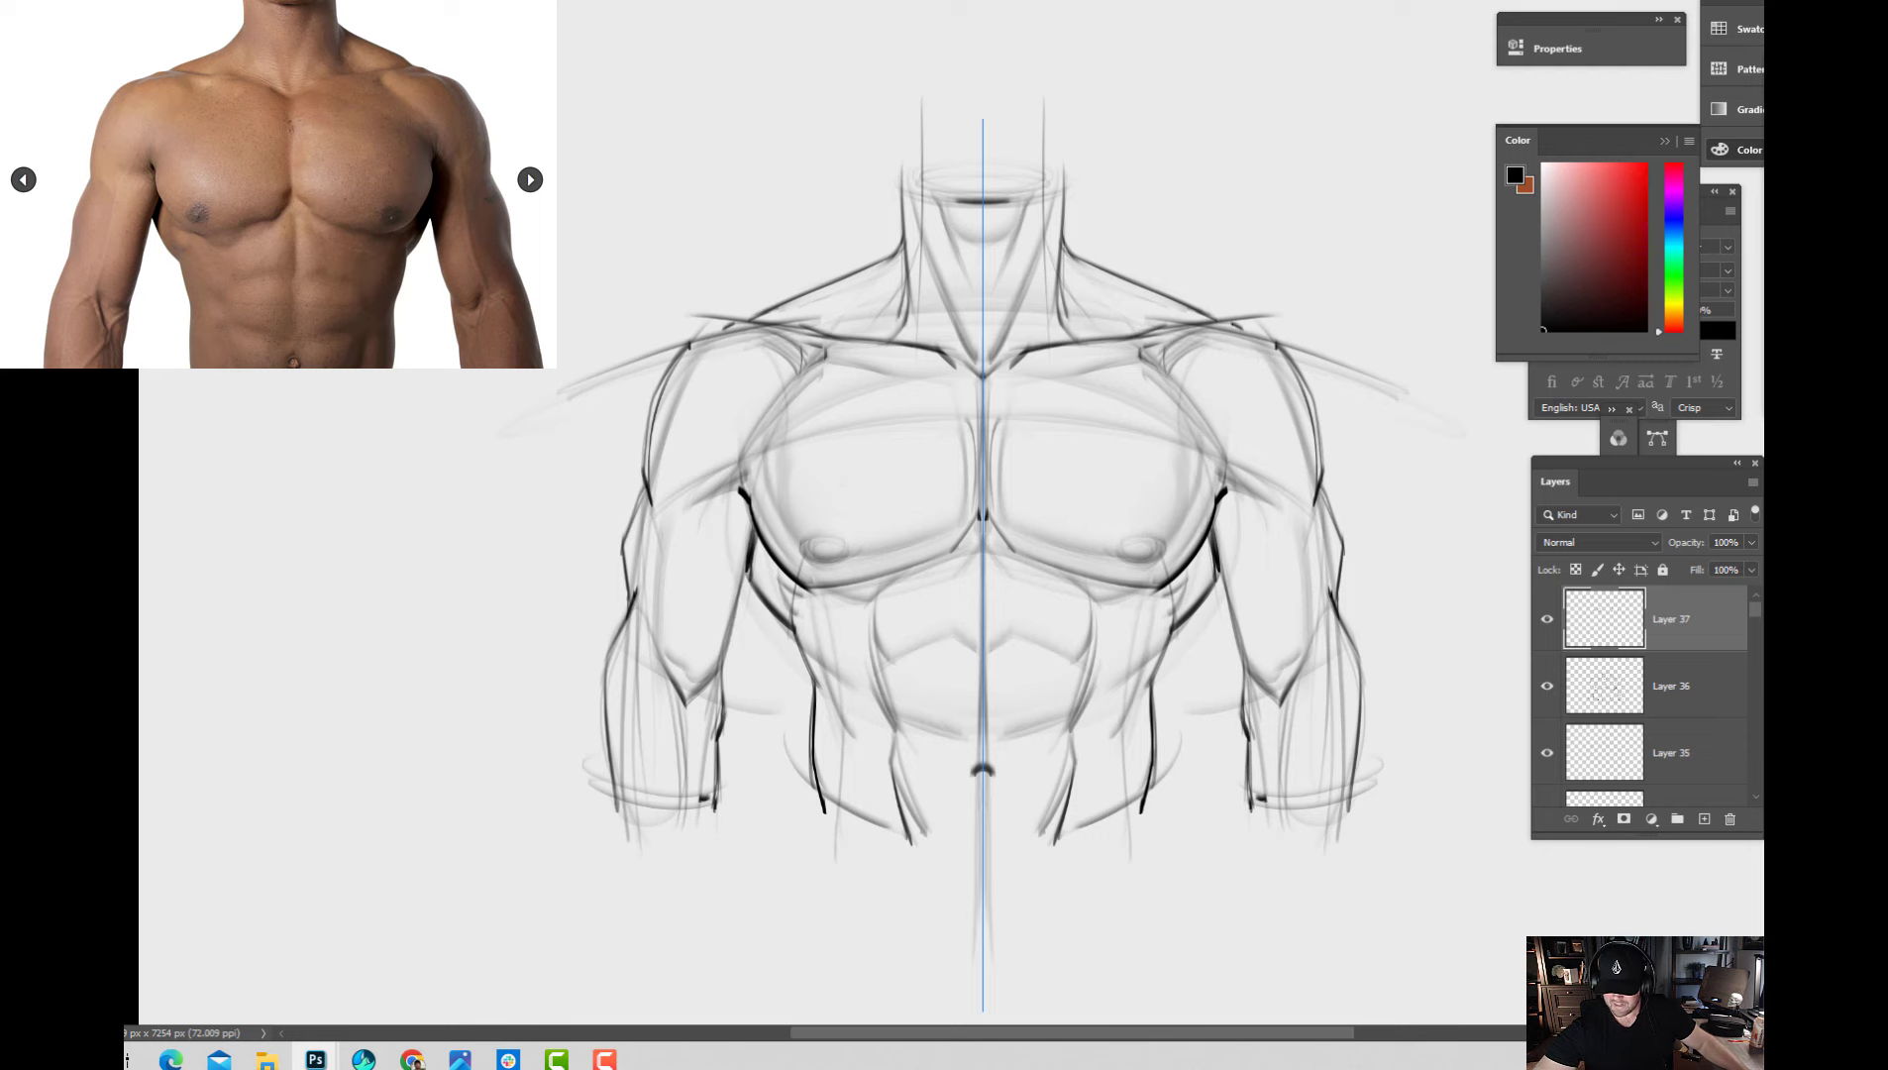
{"action": "left_click_drag", "start_coordinate": [736, 320], "coordinate": [691, 341]}
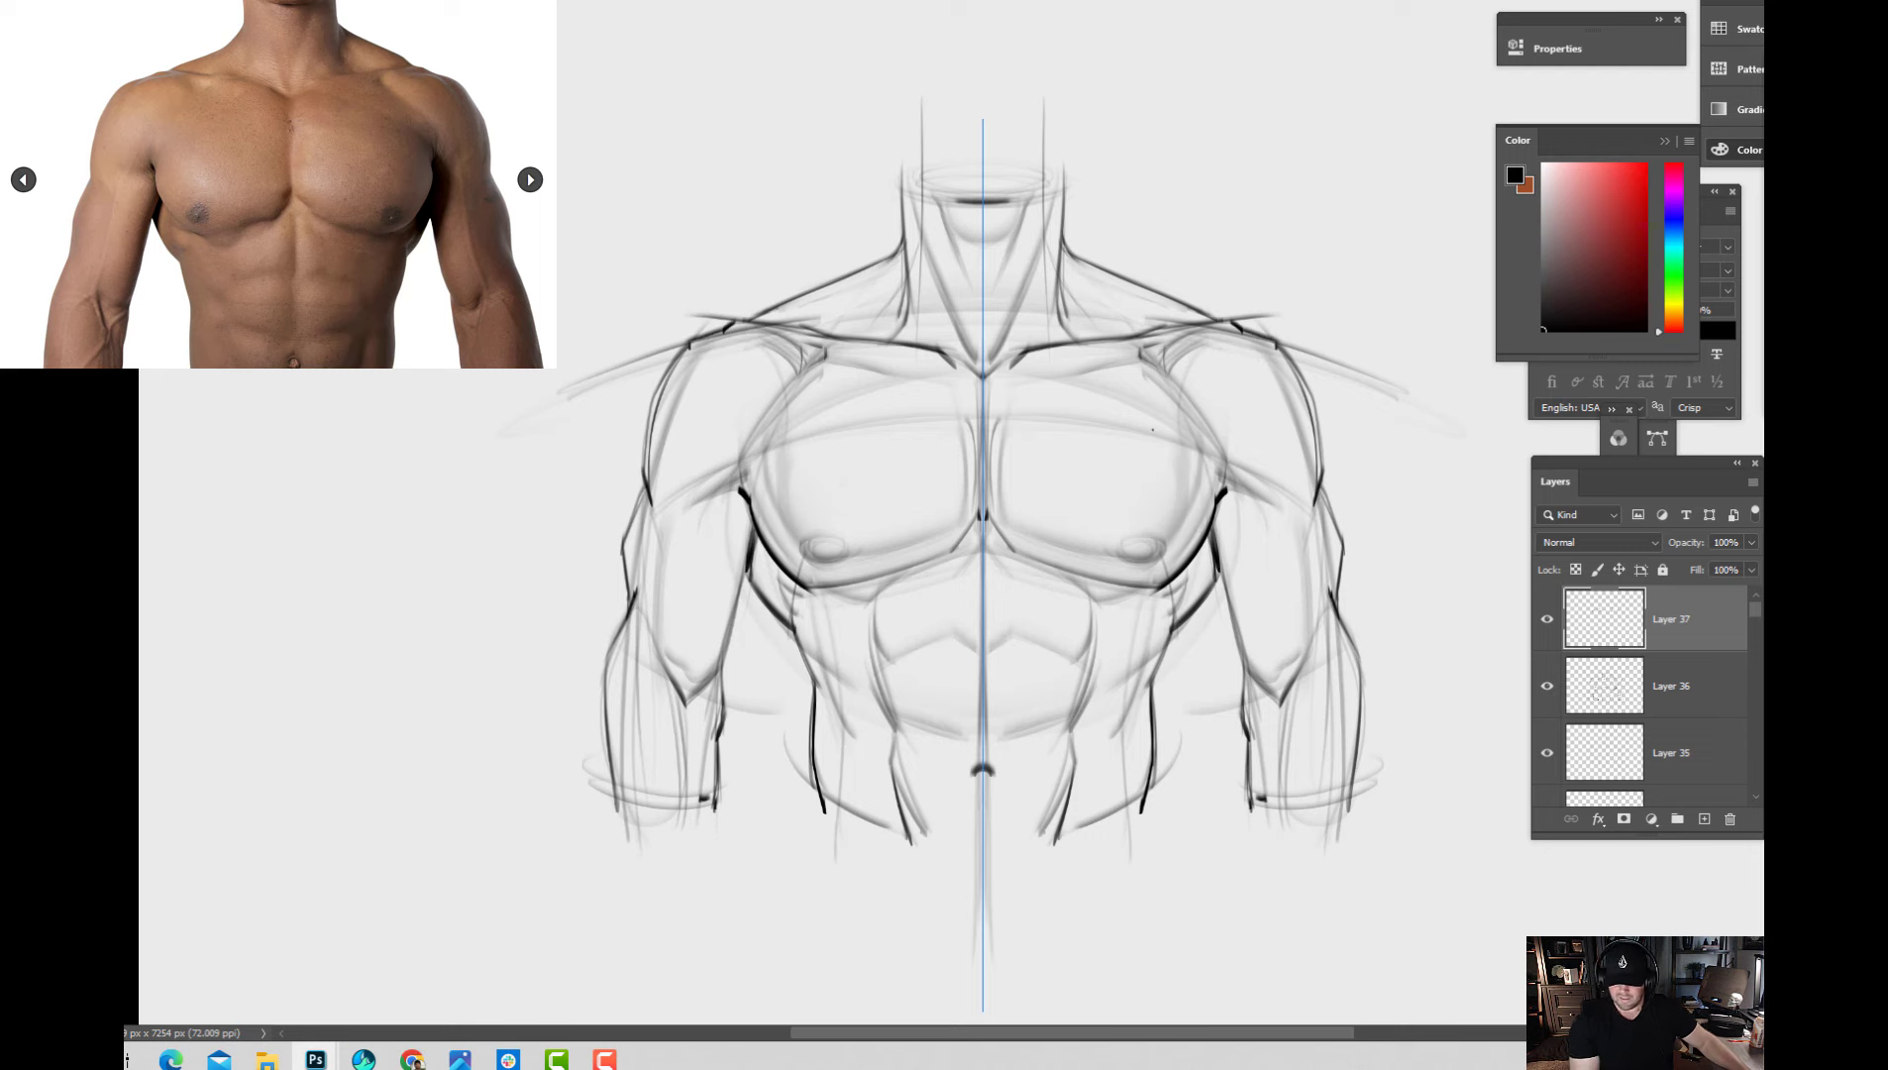
Darken the outer contours of both deltoids from the shoulder tops down to the upper arms.
{"action": "scroll", "coordinate": [1012, 590], "scroll_direction": "down", "scroll_amount": 2}
{"action": "scroll", "coordinate": [1019, 644], "scroll_direction": "up", "scroll_amount": 2}
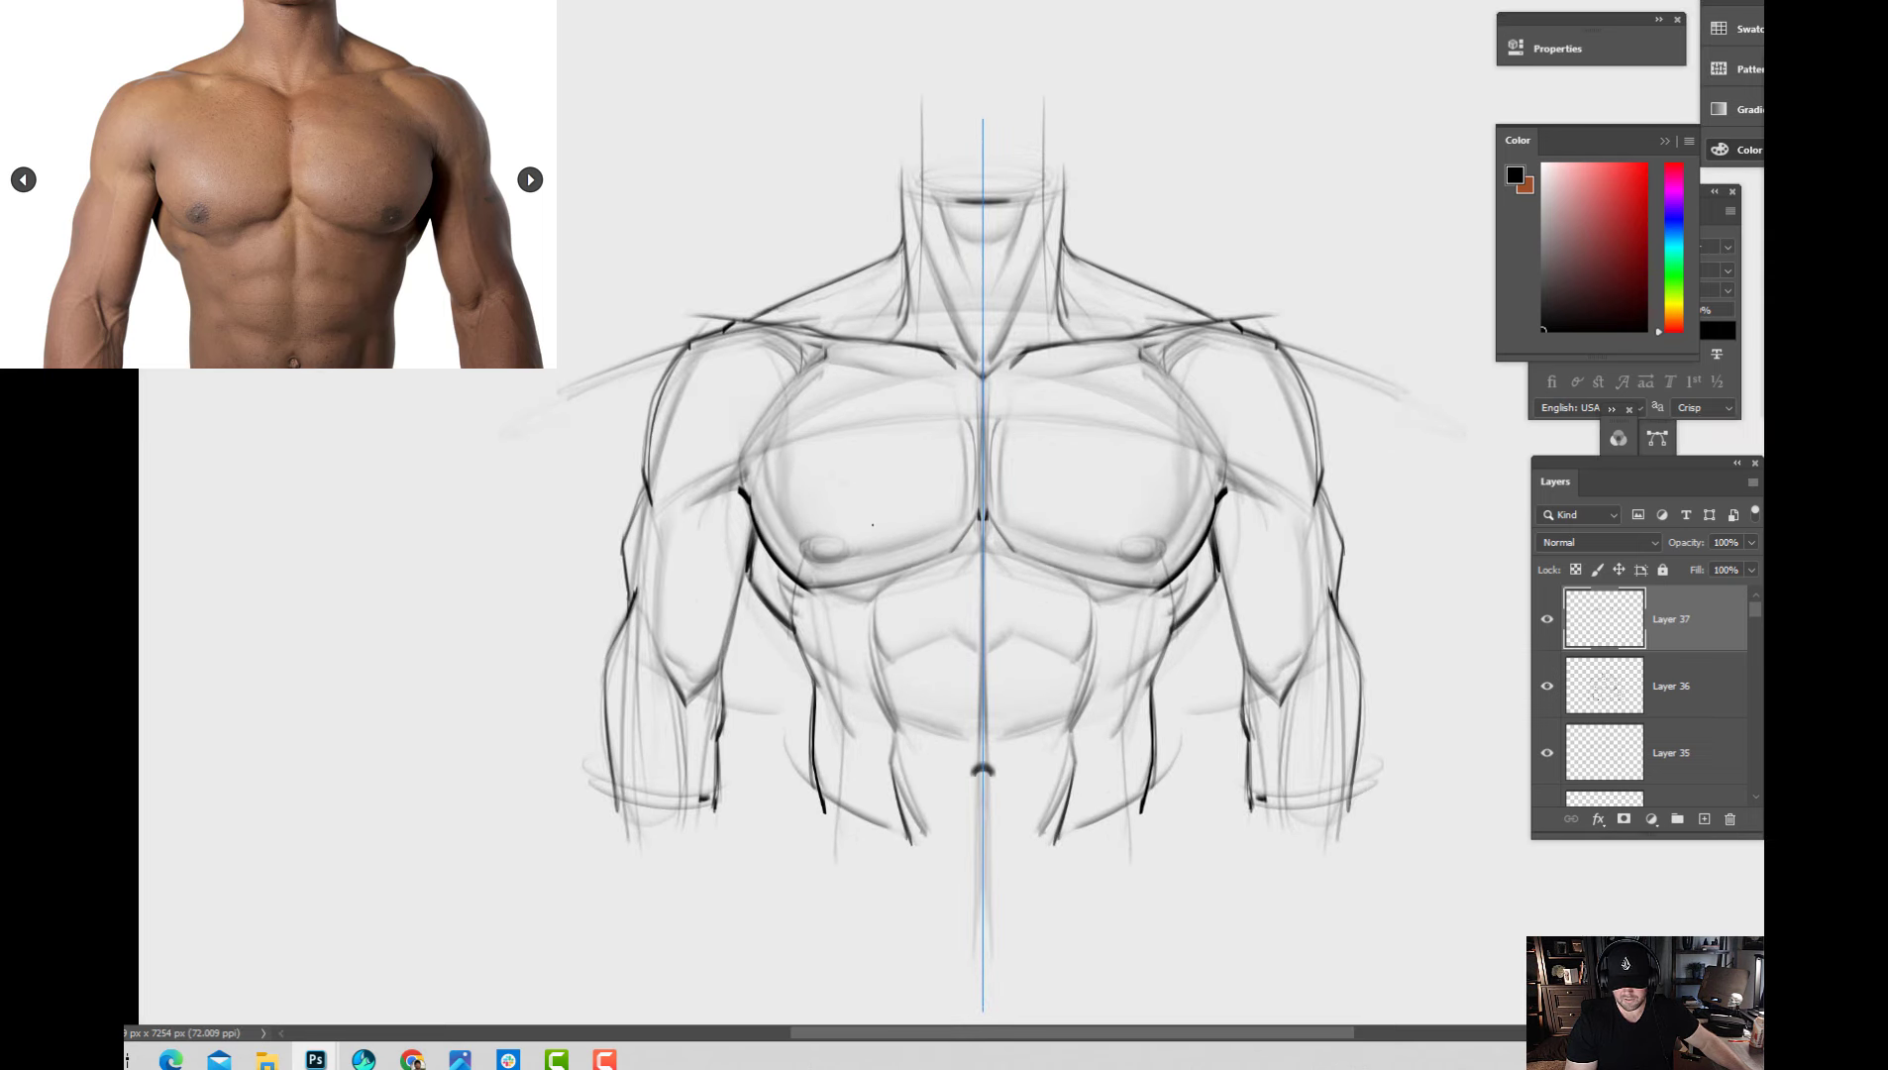
{"action": "scroll", "coordinate": [924, 600], "scroll_direction": "down", "scroll_amount": 2}
{"action": "scroll", "coordinate": [927, 604], "scroll_direction": "up", "scroll_amount": 2}
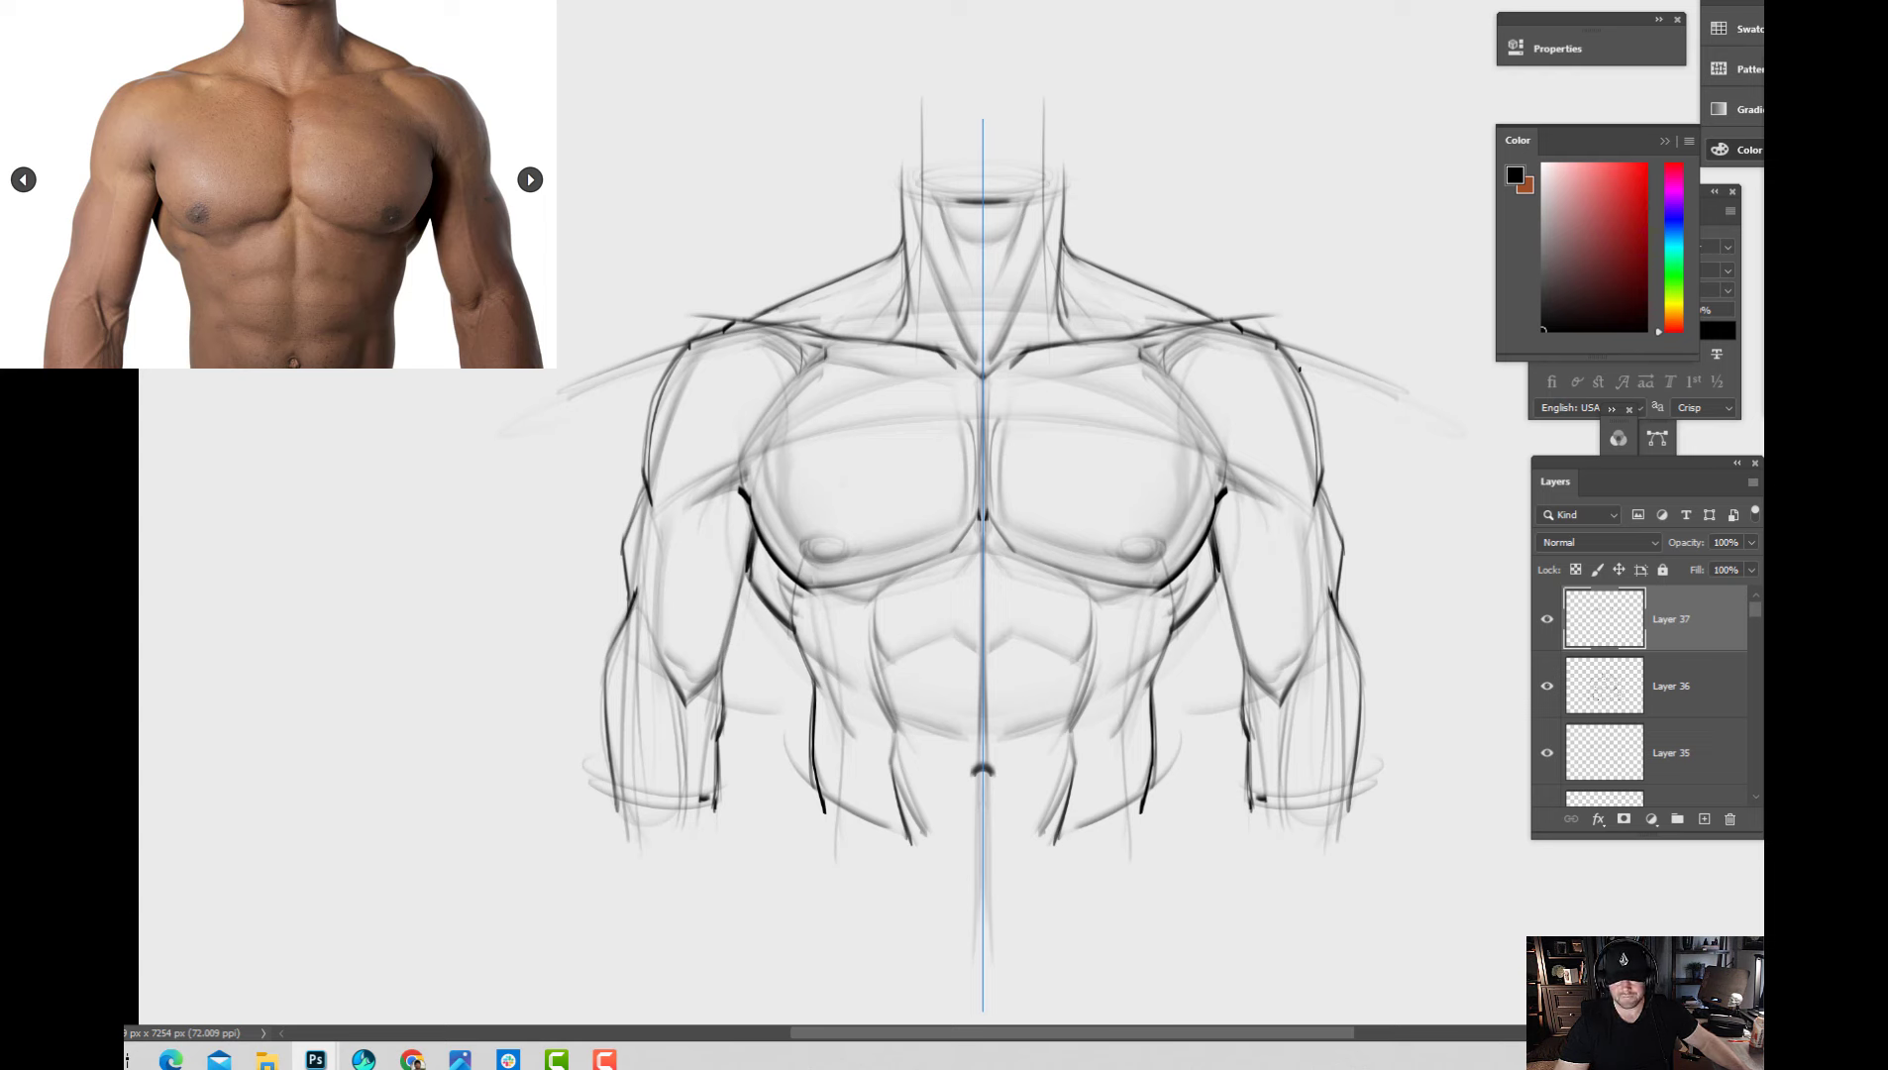
{"action": "left_click_drag", "start_coordinate": [1275, 340], "coordinate": [1324, 483]}
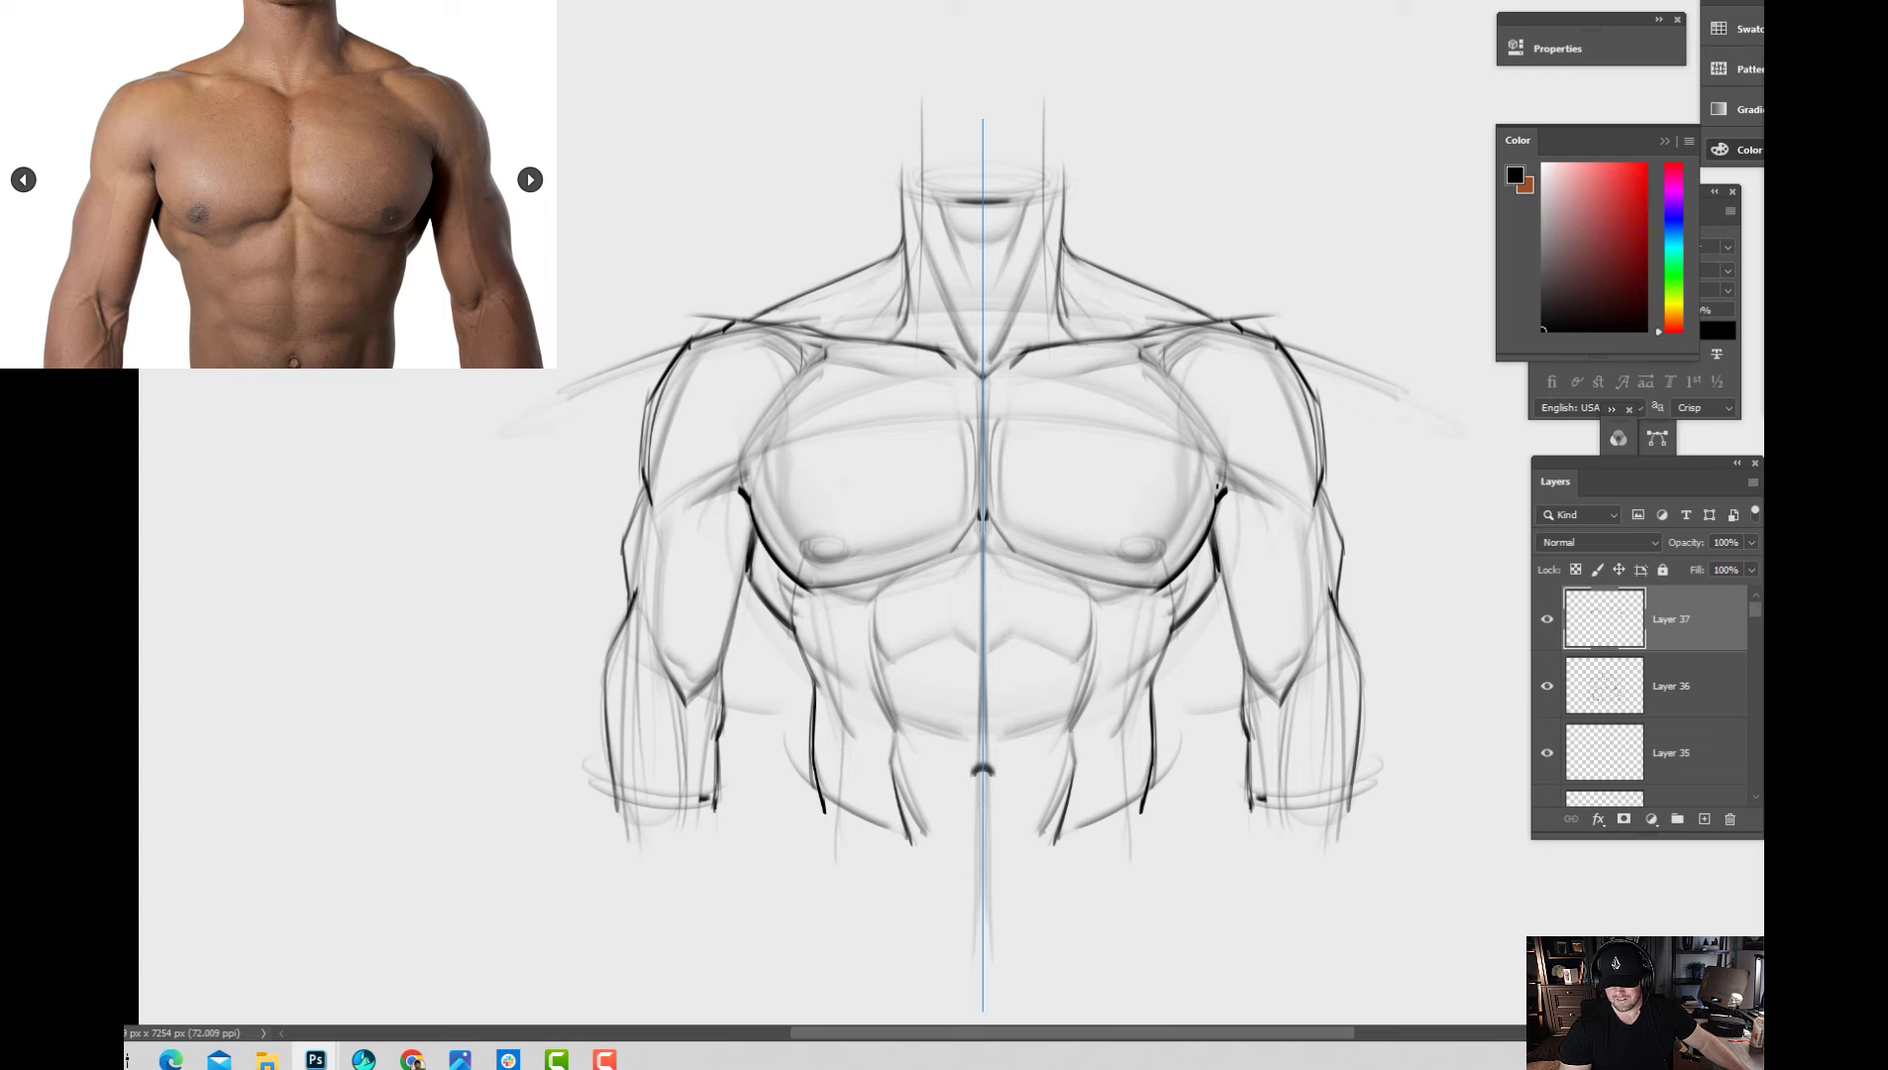
{"action": "mouse_move", "coordinate": [1220, 471]}
{"action": "left_mouse_down"}
{"action": "mouse_move", "coordinate": [1211, 520]}
{"action": "mouse_move", "coordinate": [1221, 490]}
{"action": "left_mouse_up"}
{"action": "key", "text": "ctrl+z"}
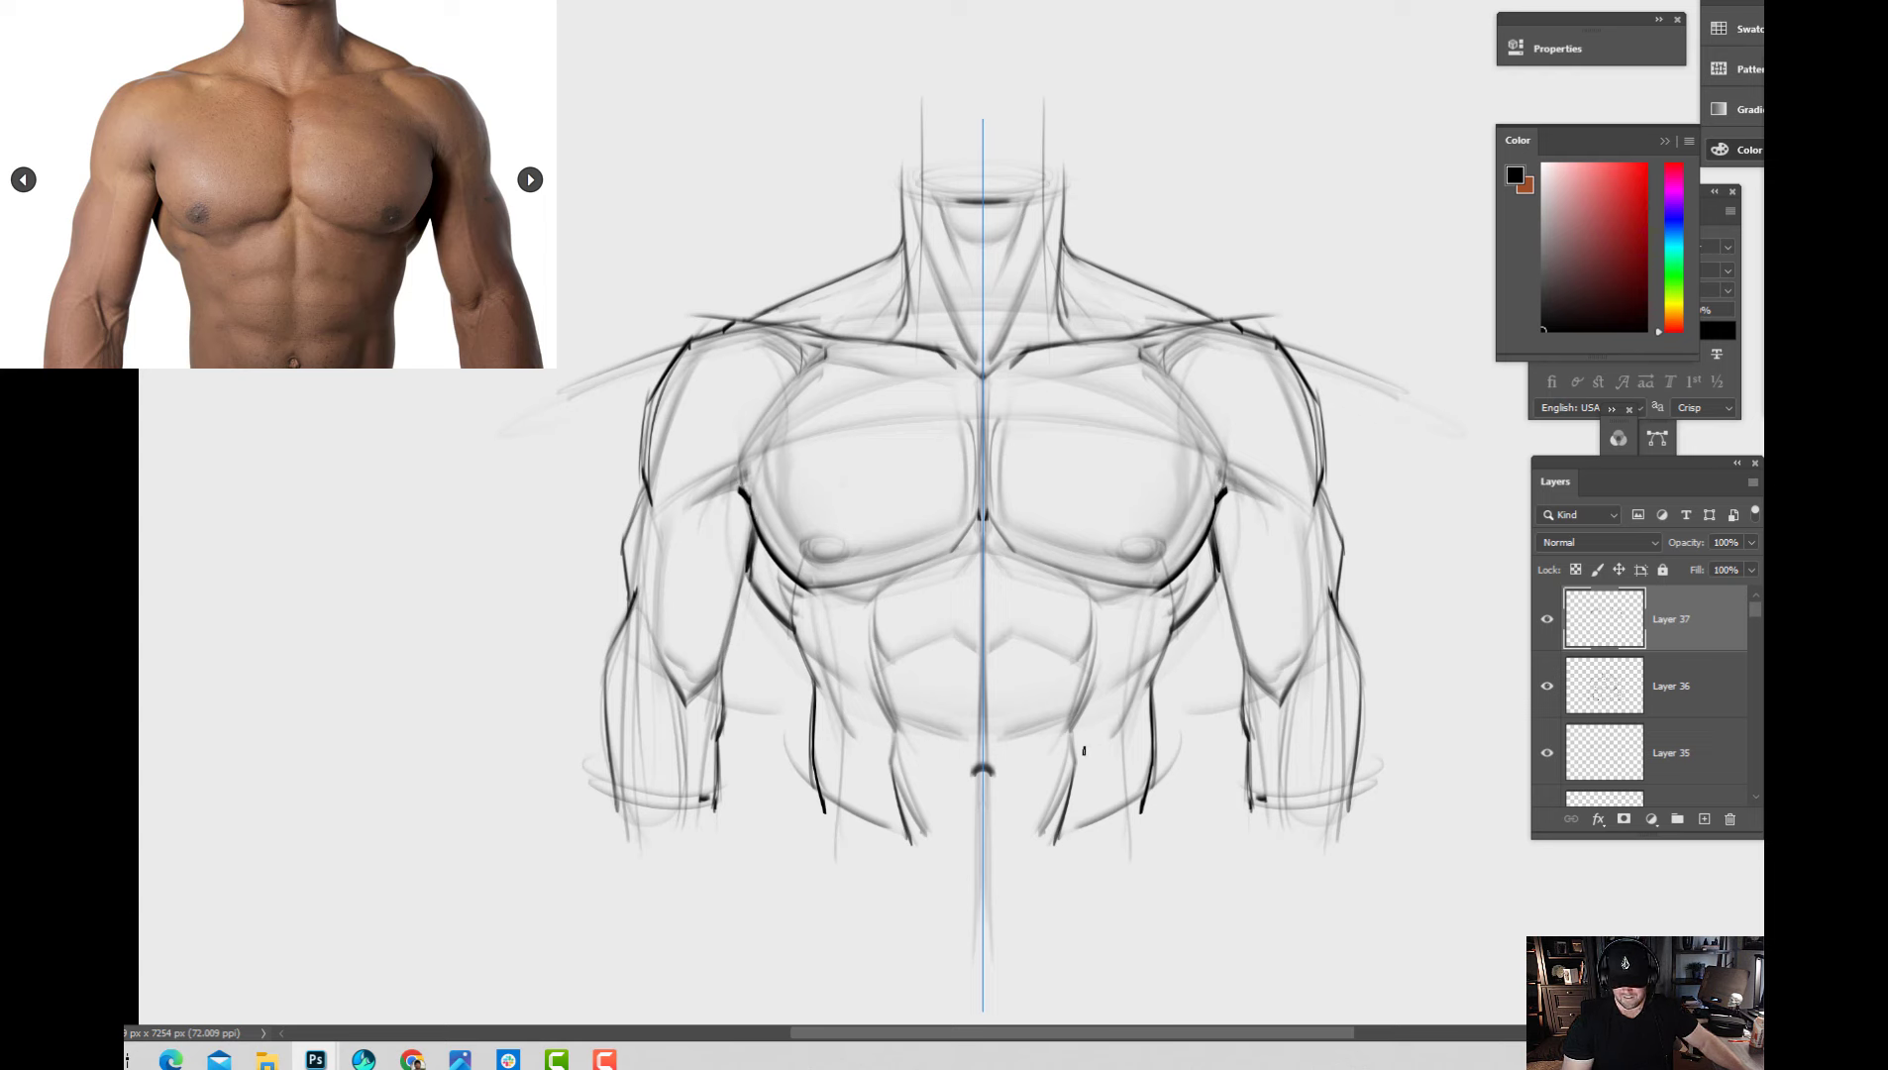
Close the underside of the navel with small strokes, and outline the elliptical cut at the top of the neck.
{"action": "mouse_move", "coordinate": [1137, 711]}
{"action": "left_mouse_down"}
{"action": "mouse_move", "coordinate": [1119, 806]}
{"action": "mouse_move", "coordinate": [1137, 807]}
{"action": "left_mouse_up"}
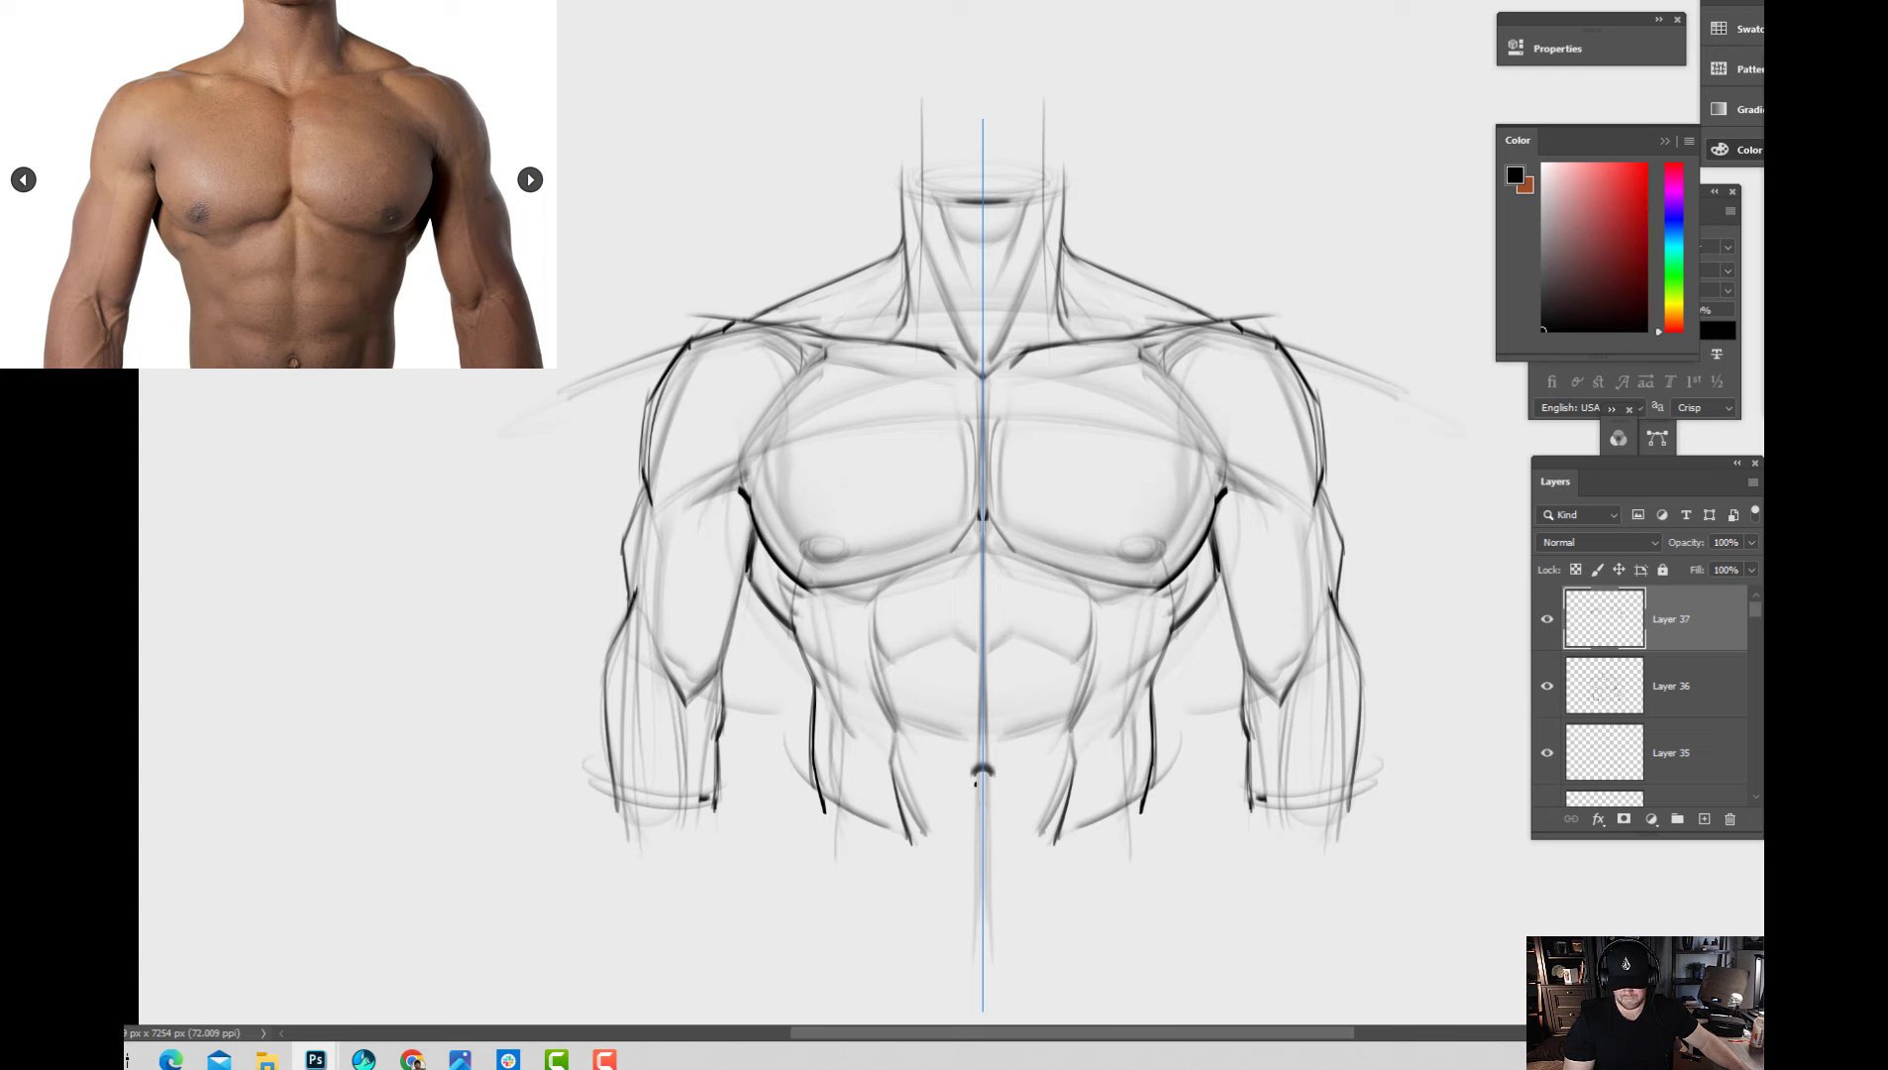
{"action": "left_click_drag", "start_coordinate": [971, 770], "coordinate": [979, 788]}
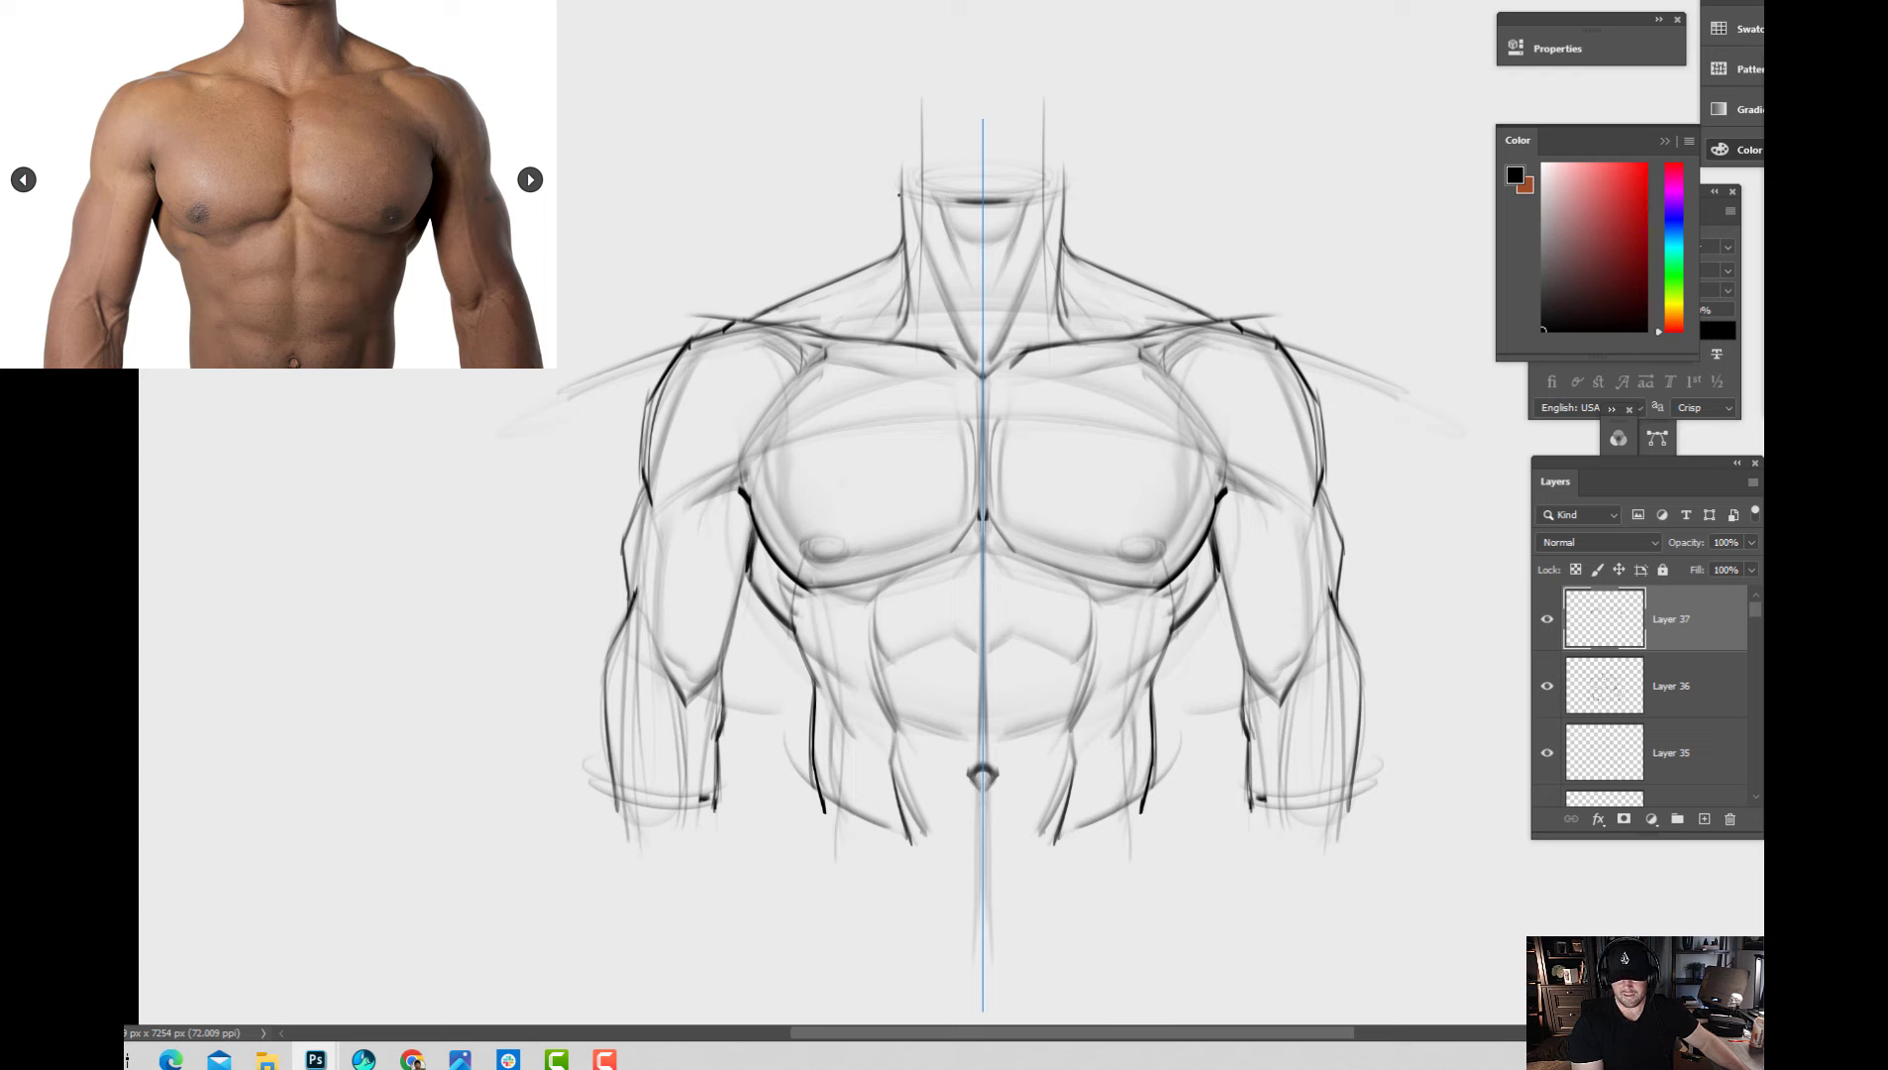
{"action": "mouse_move", "coordinate": [898, 194]}
{"action": "left_mouse_down"}
{"action": "mouse_move", "coordinate": [982, 168]}
{"action": "mouse_move", "coordinate": [991, 202]}
{"action": "left_mouse_up"}
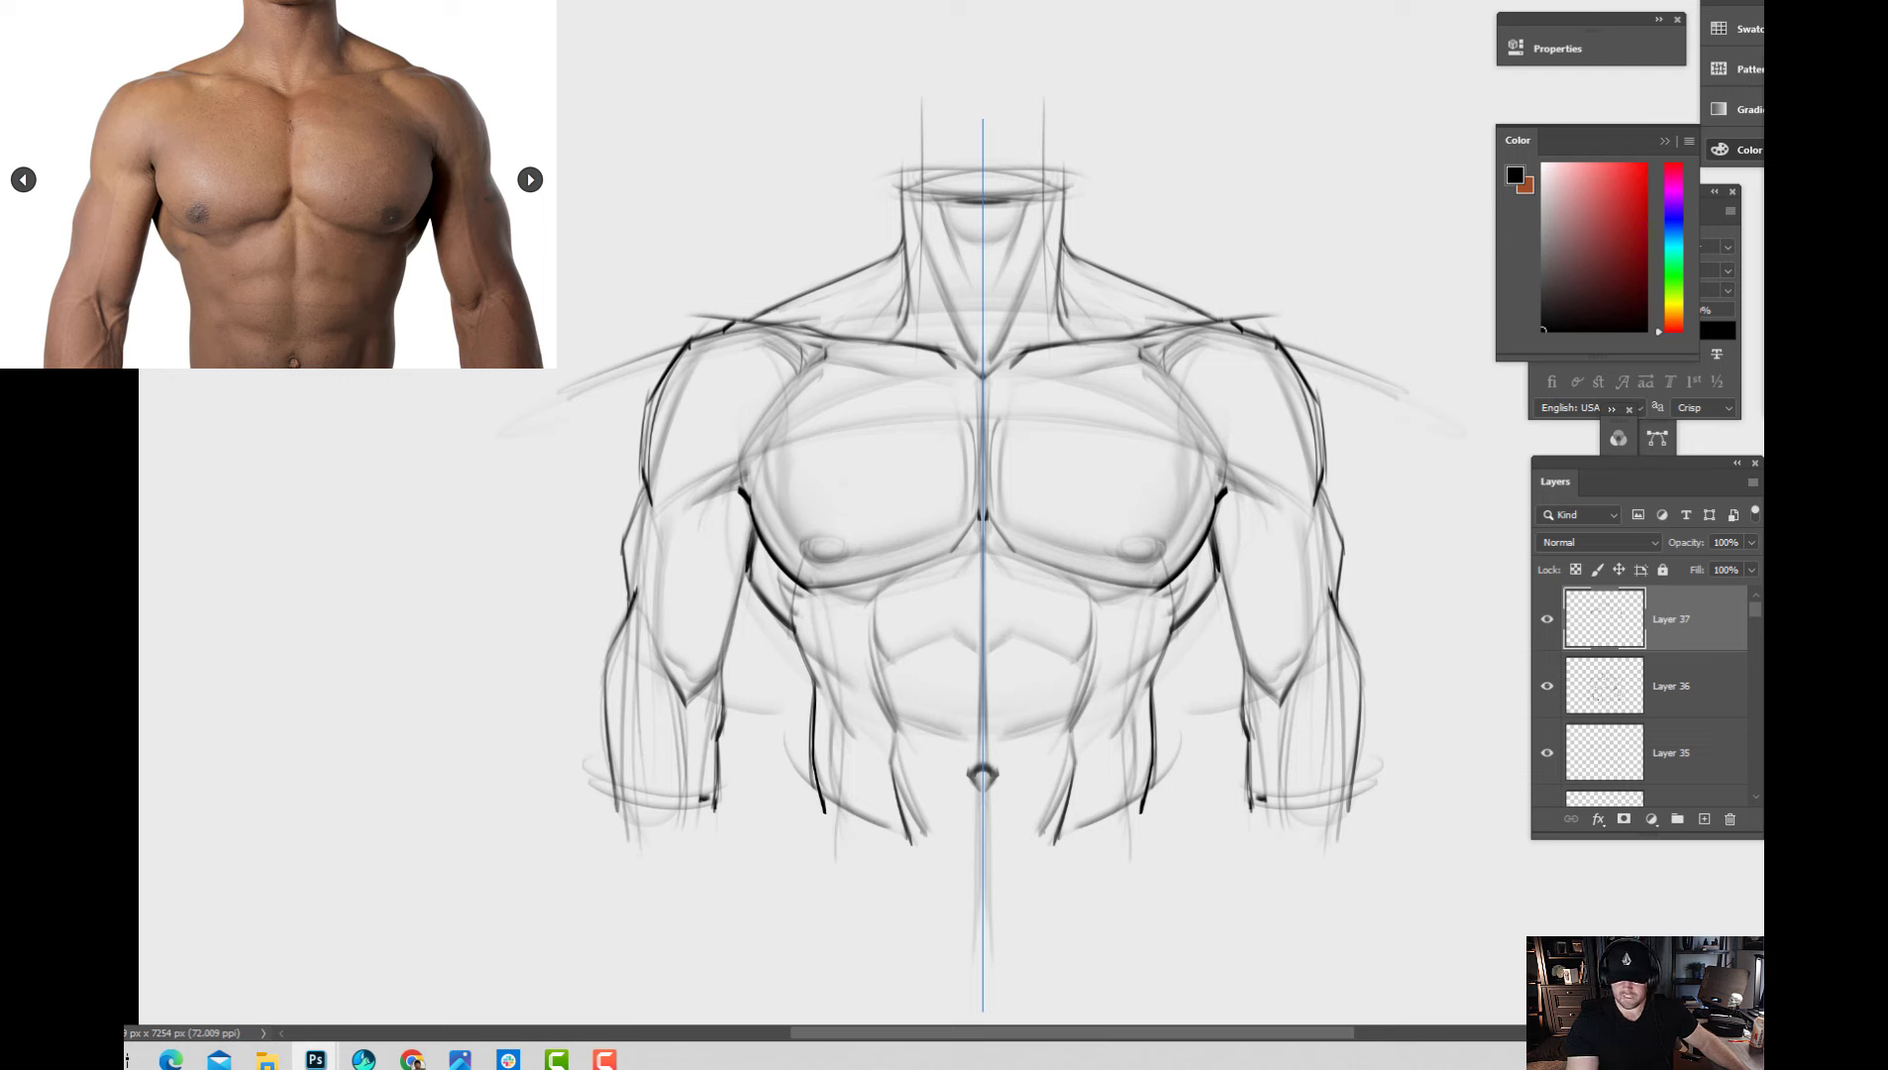
Turn off paint symmetry and add a new layer above the torso sketch.
{"action": "left_click", "coordinate": [963, 15]}
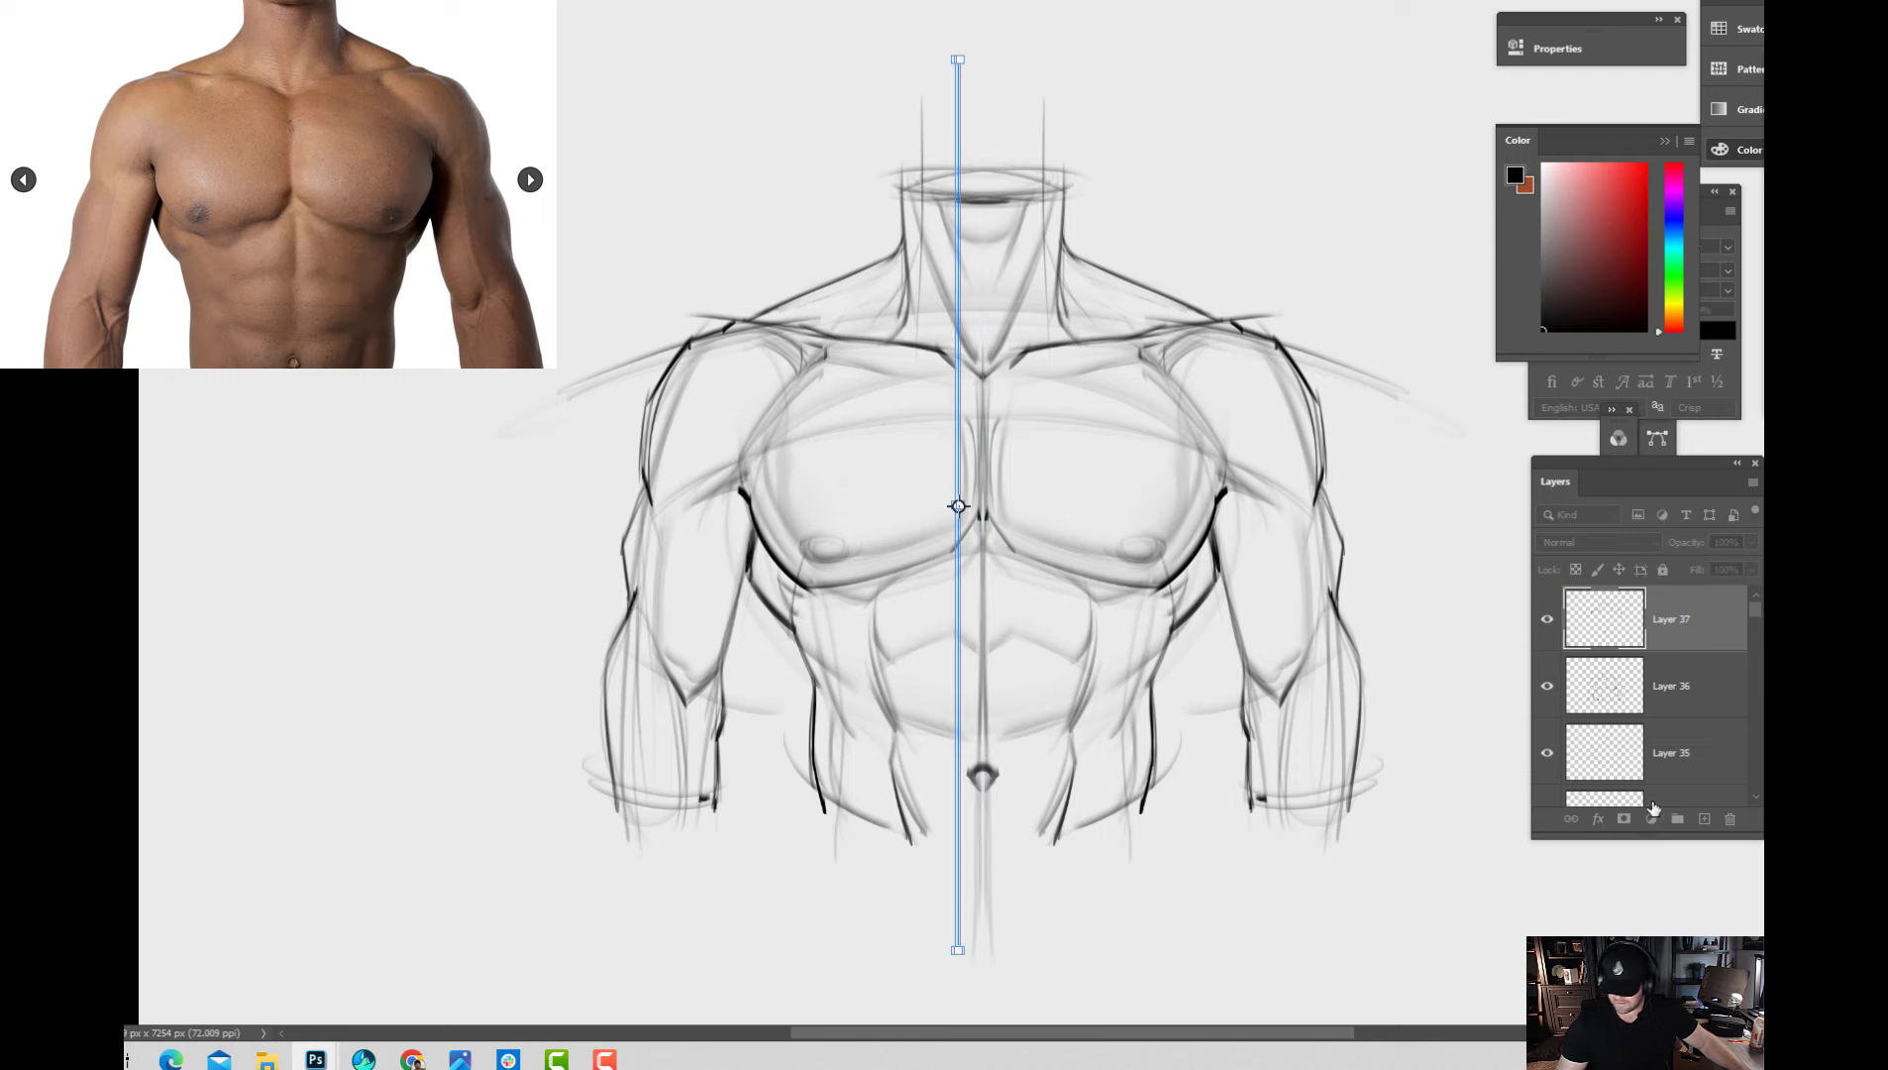
{"action": "key", "text": "Return"}
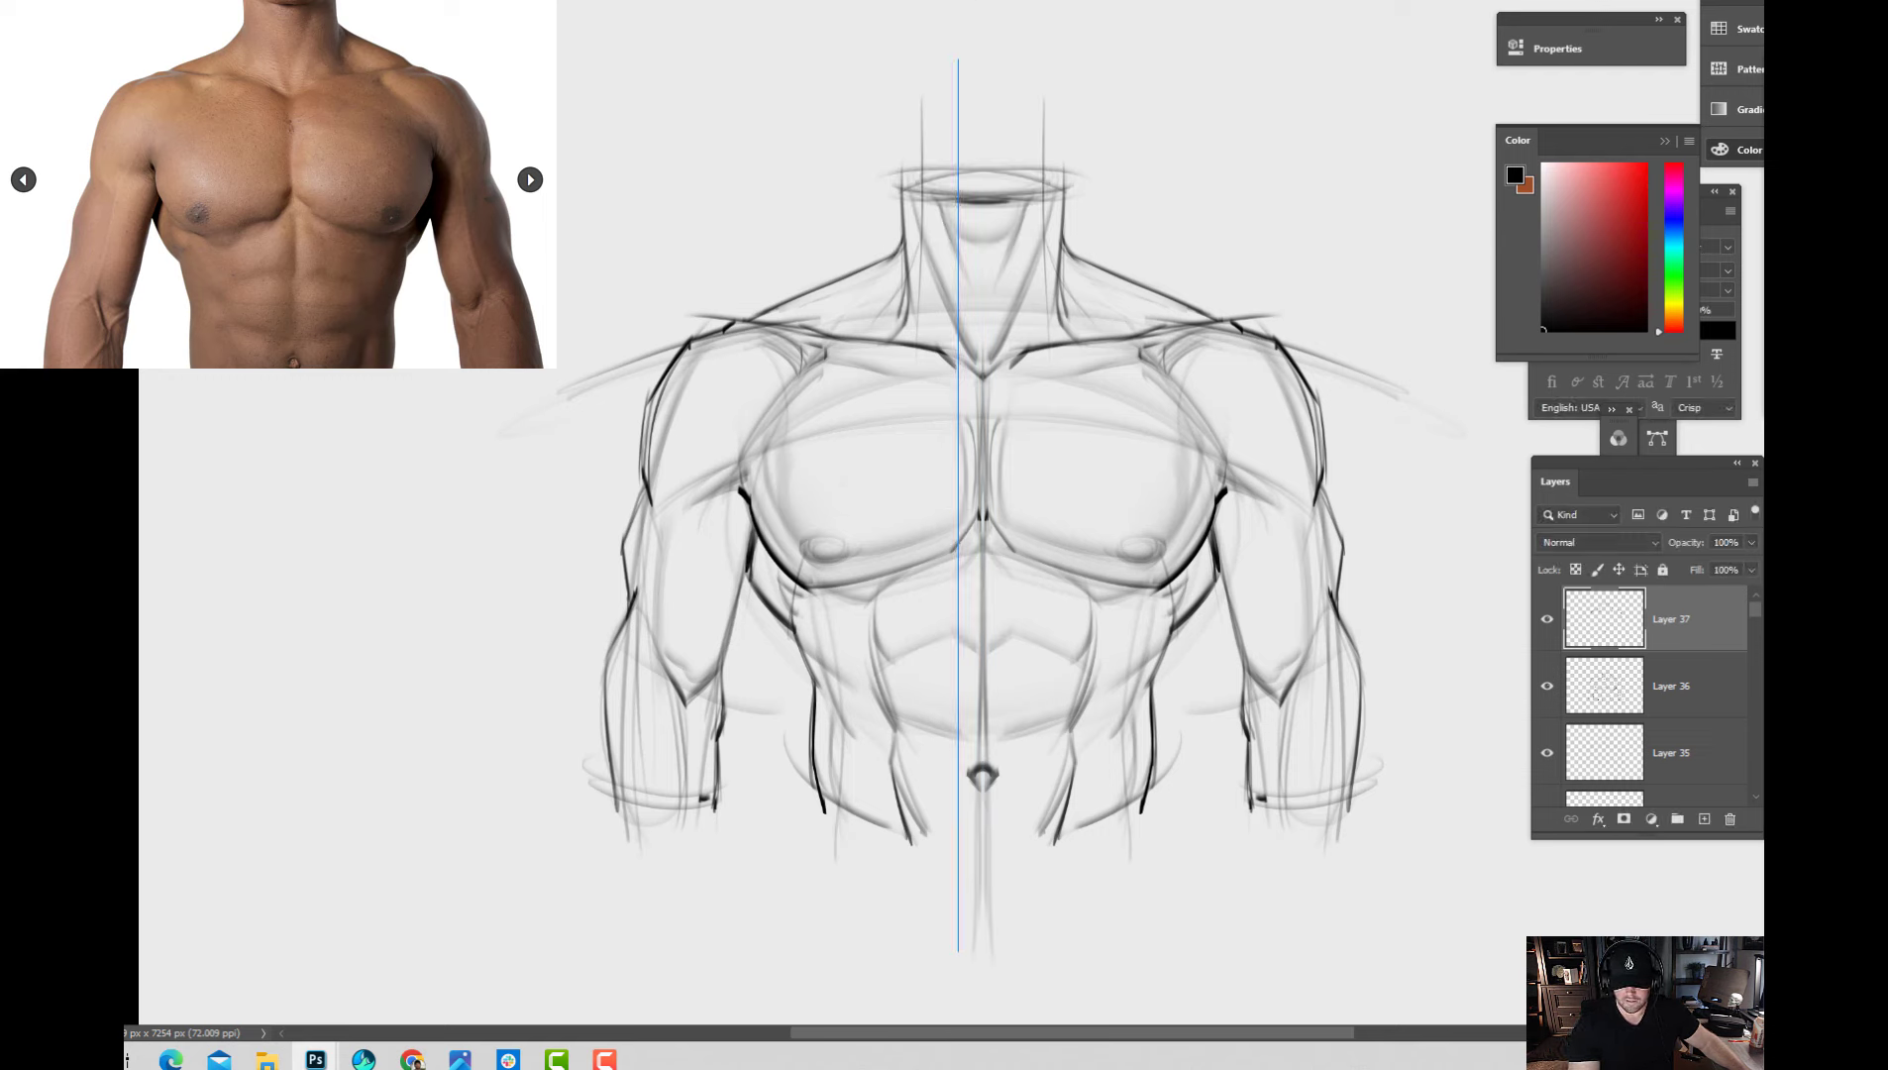
{"action": "left_click", "coordinate": [887, 0]}
{"action": "left_click", "coordinate": [953, 242]}
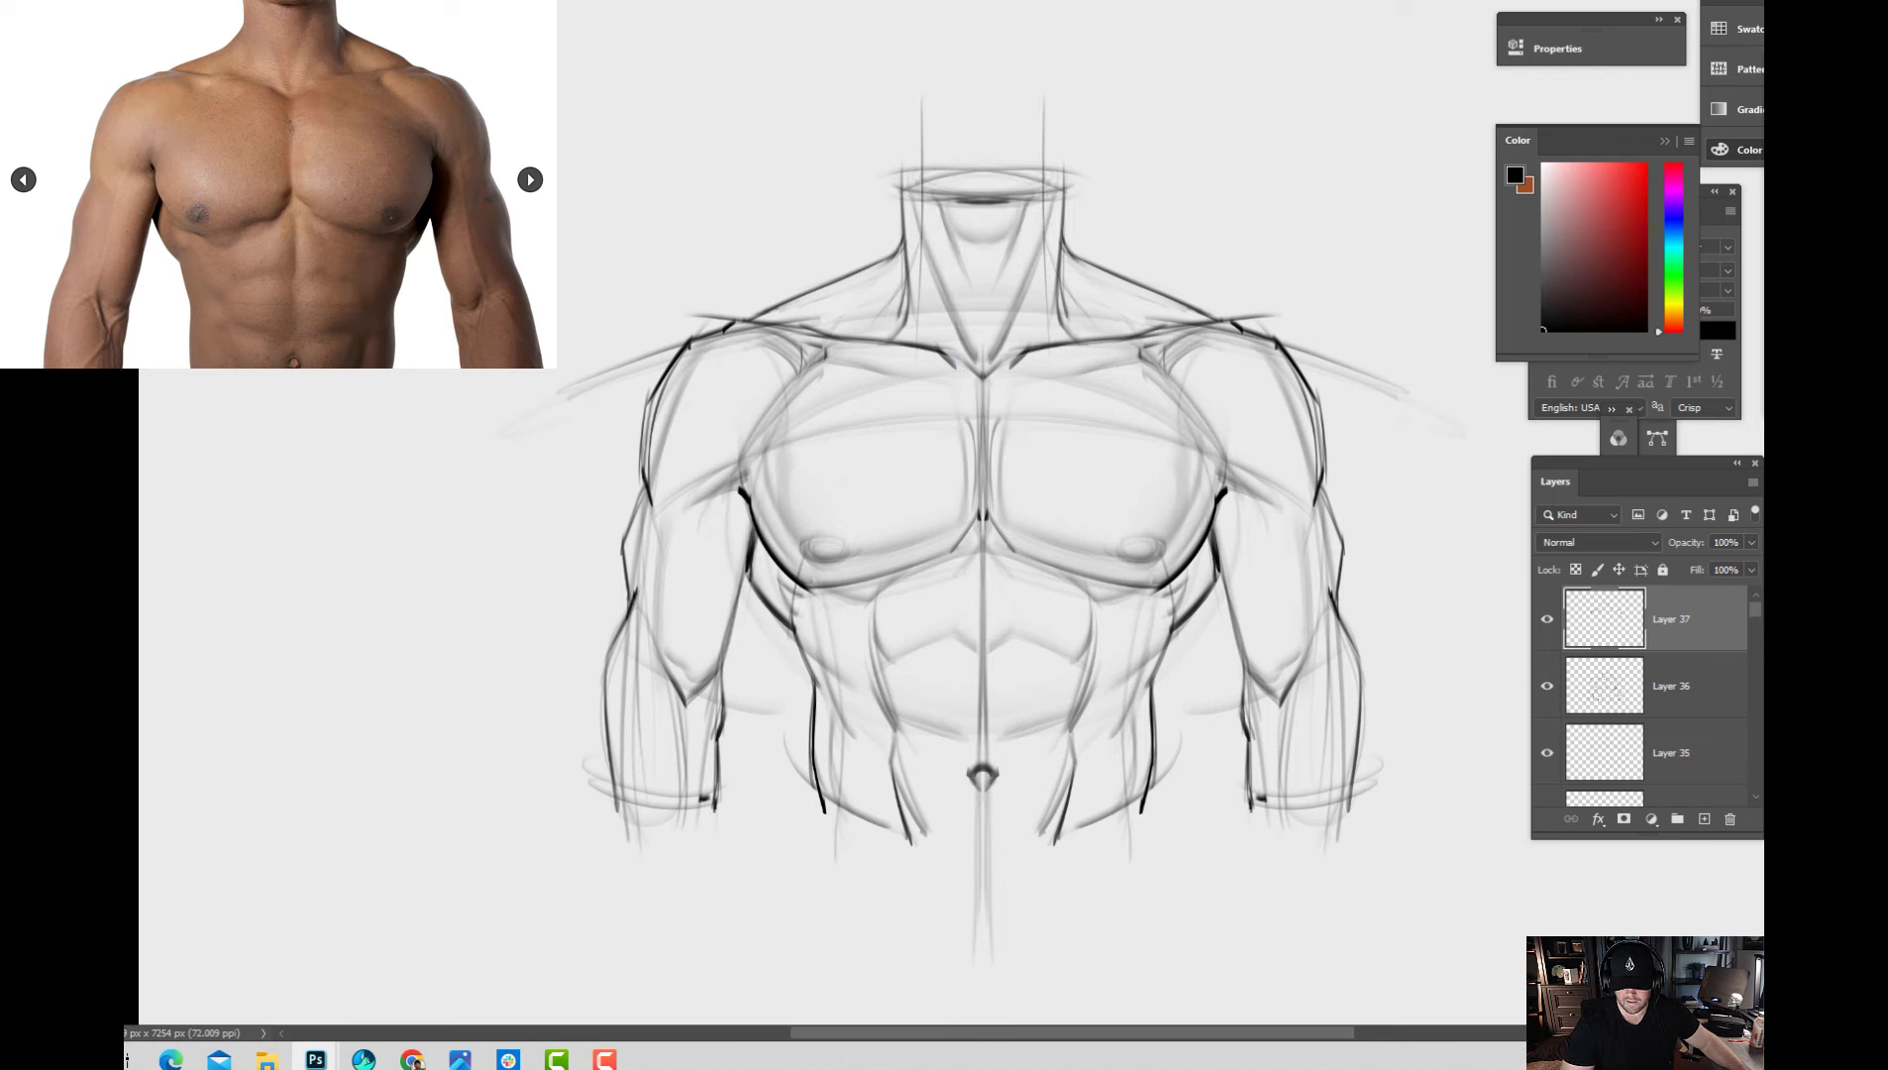
{"action": "left_click", "coordinate": [1704, 818]}
{"action": "key", "text": "ctrl+minus"}
{"action": "key", "text": "ctrl+plus"}
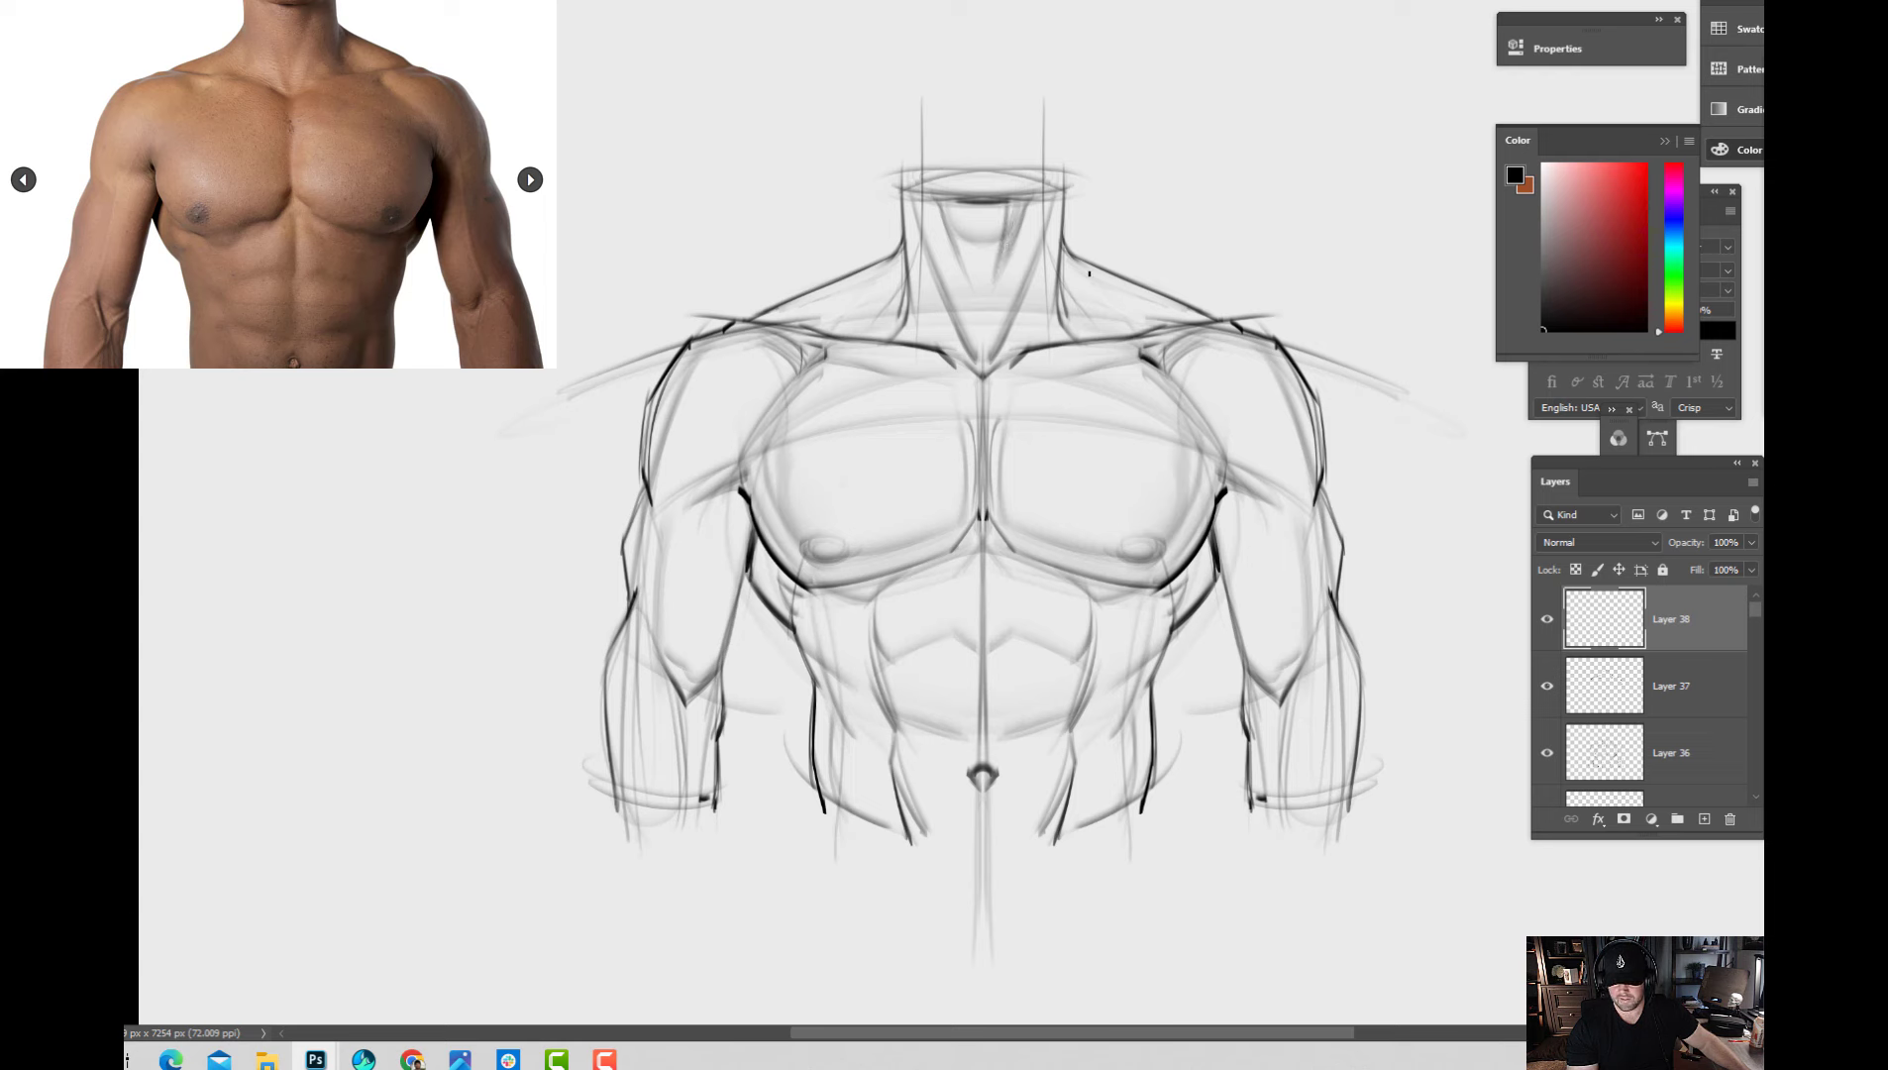
Shade the side of the neck and the hollow between neck and trapezius in black on the torso's right-hand side of the canvas.
{"action": "left_click_drag", "start_coordinate": [1085, 277], "coordinate": [1060, 323]}
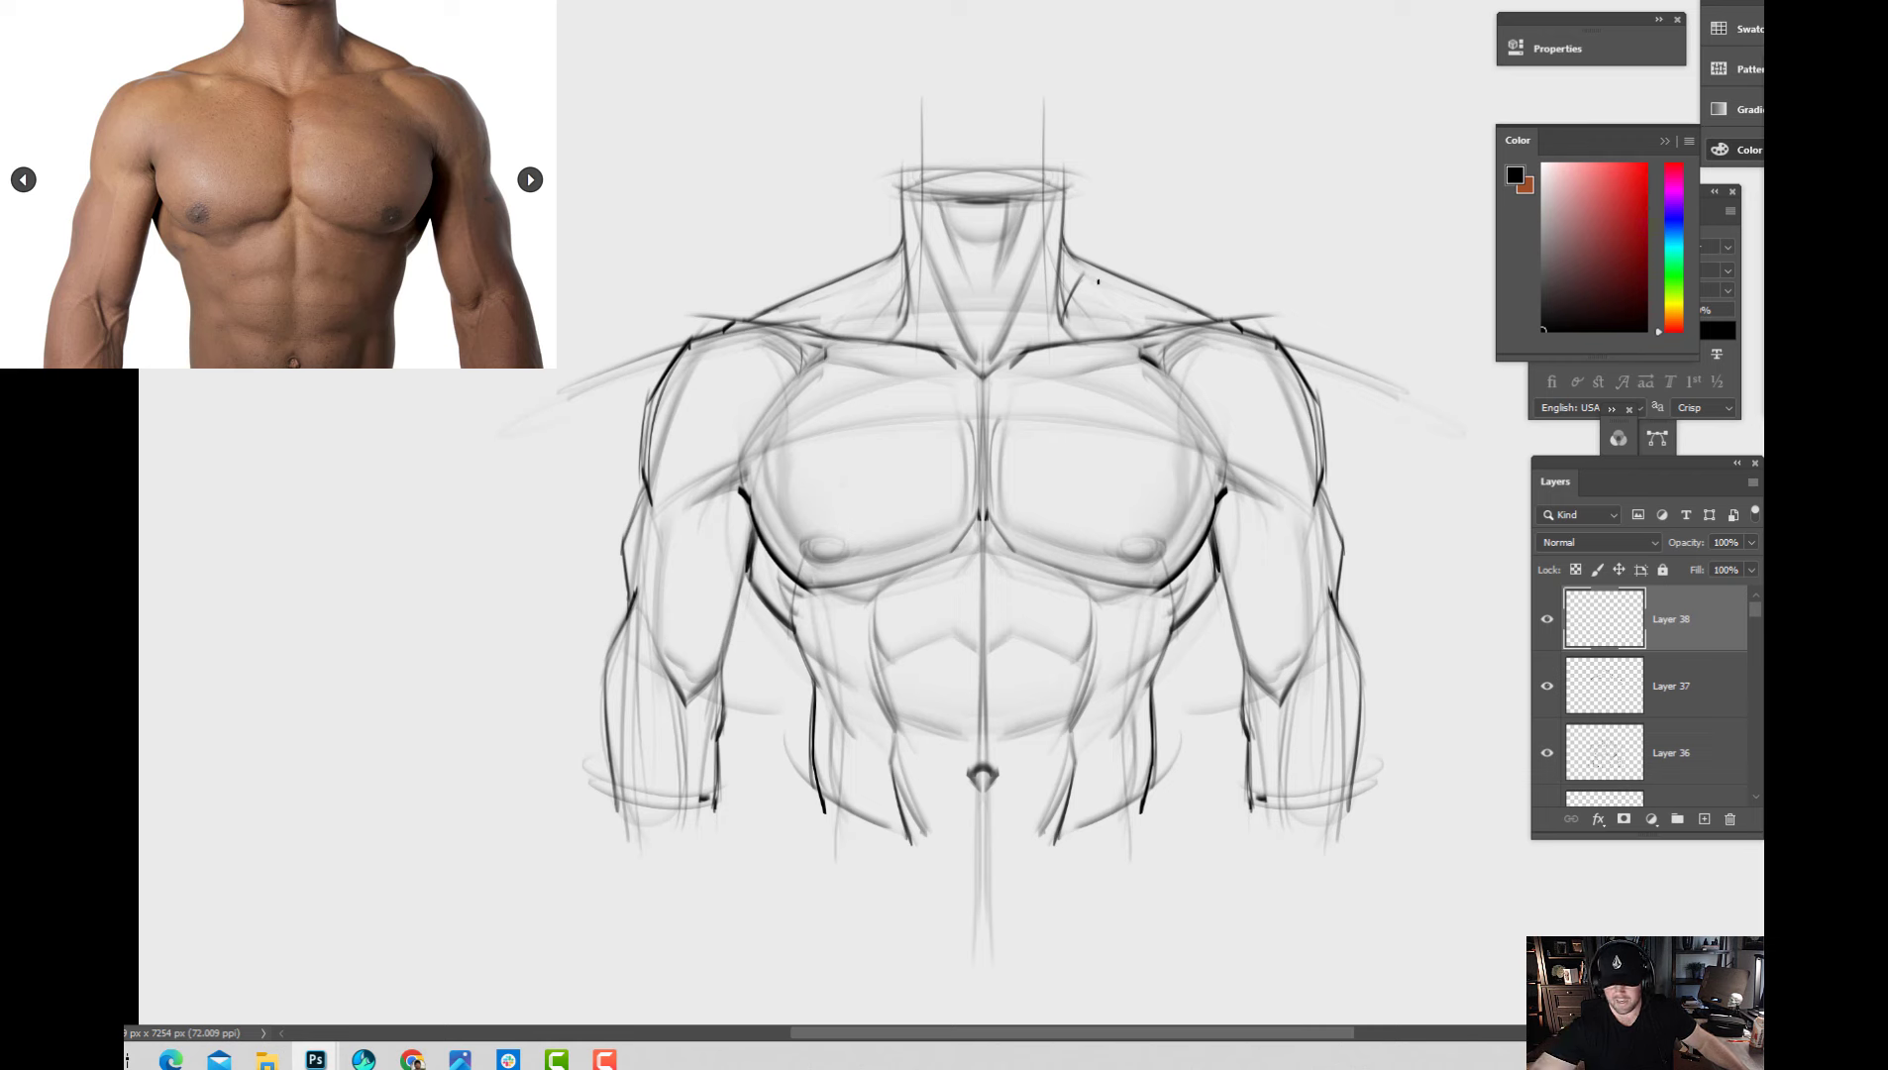
{"action": "left_click_drag", "start_coordinate": [1081, 249], "coordinate": [1057, 313]}
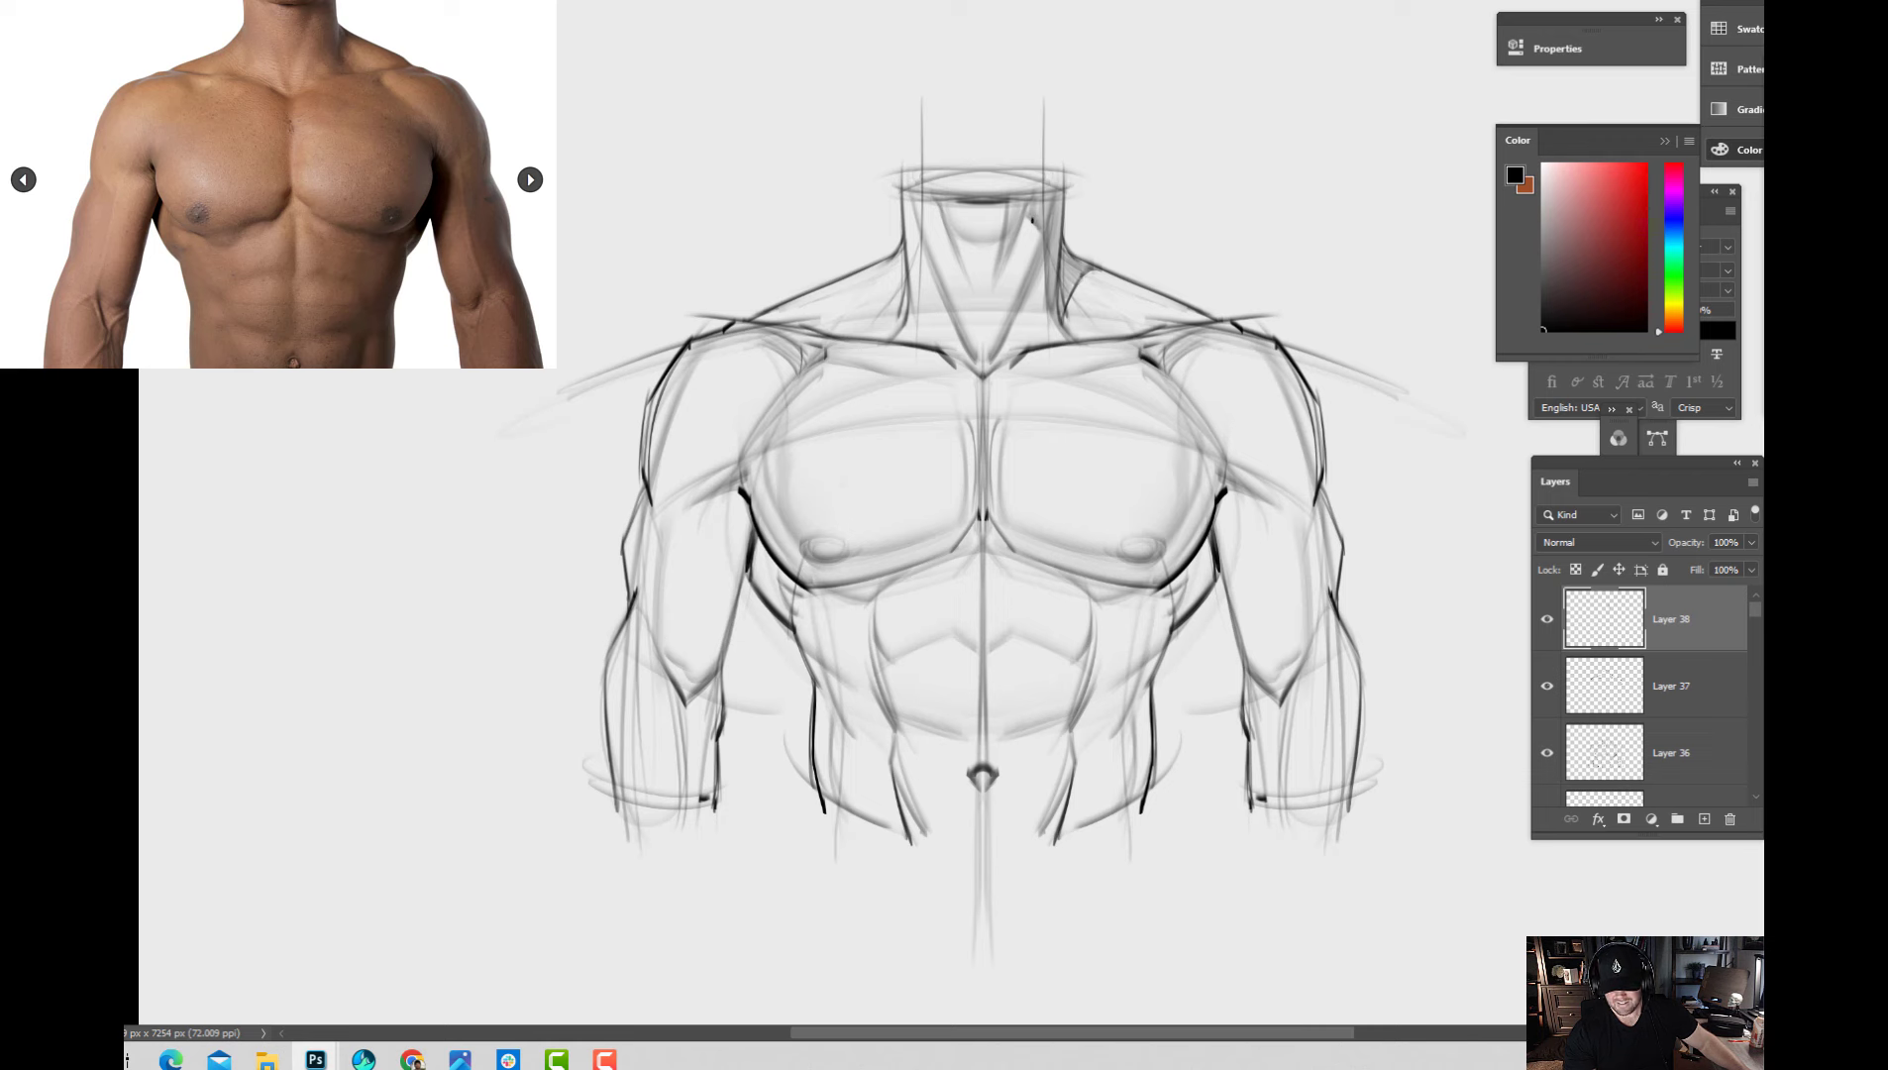
{"action": "mouse_move", "coordinate": [1043, 237]}
{"action": "left_mouse_down"}
{"action": "mouse_move", "coordinate": [1005, 257]}
{"action": "mouse_move", "coordinate": [1023, 226]}
{"action": "mouse_move", "coordinate": [998, 214]}
{"action": "mouse_move", "coordinate": [1001, 262]}
{"action": "mouse_move", "coordinate": [1005, 232]}
{"action": "mouse_move", "coordinate": [993, 283]}
{"action": "left_mouse_up"}
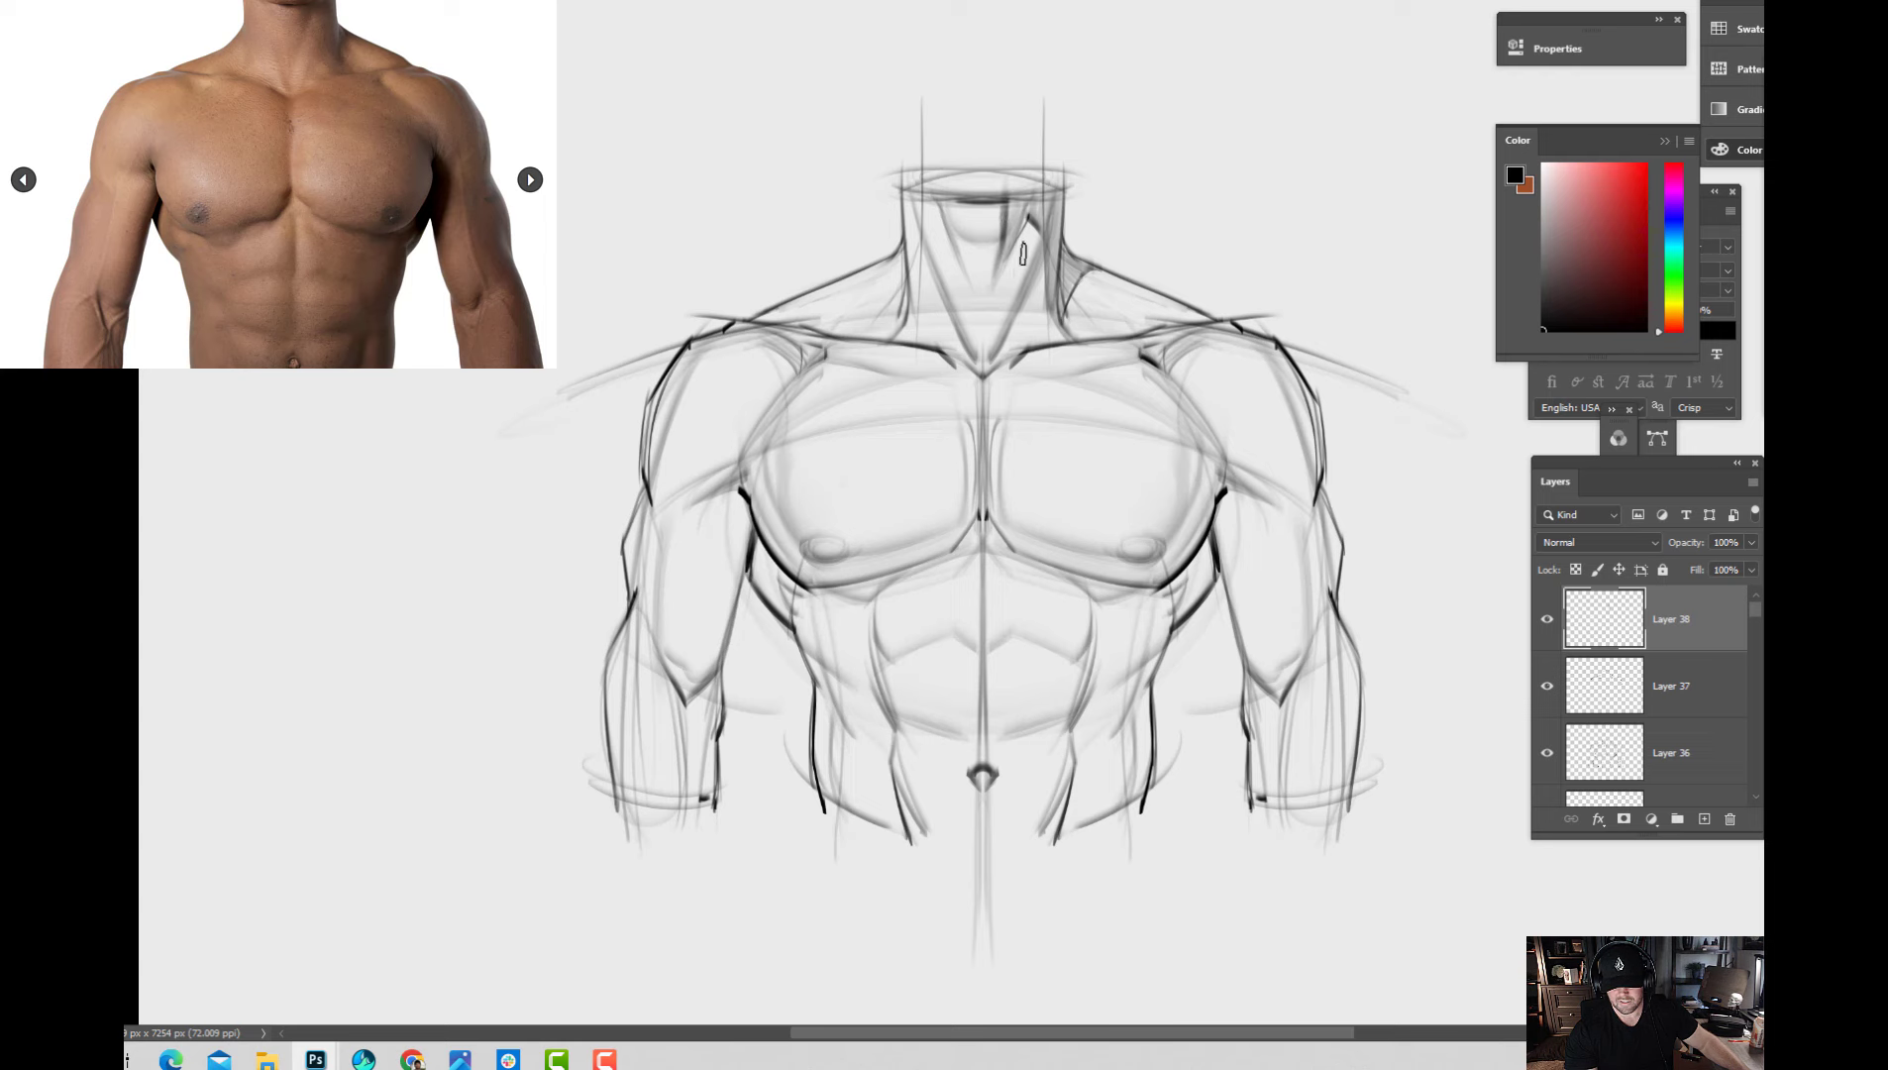
{"action": "key", "text": "ctrl+z"}
{"action": "key", "text": "ctrl+z"}
{"action": "left_click_drag", "start_coordinate": [1009, 202], "coordinate": [1005, 230]}
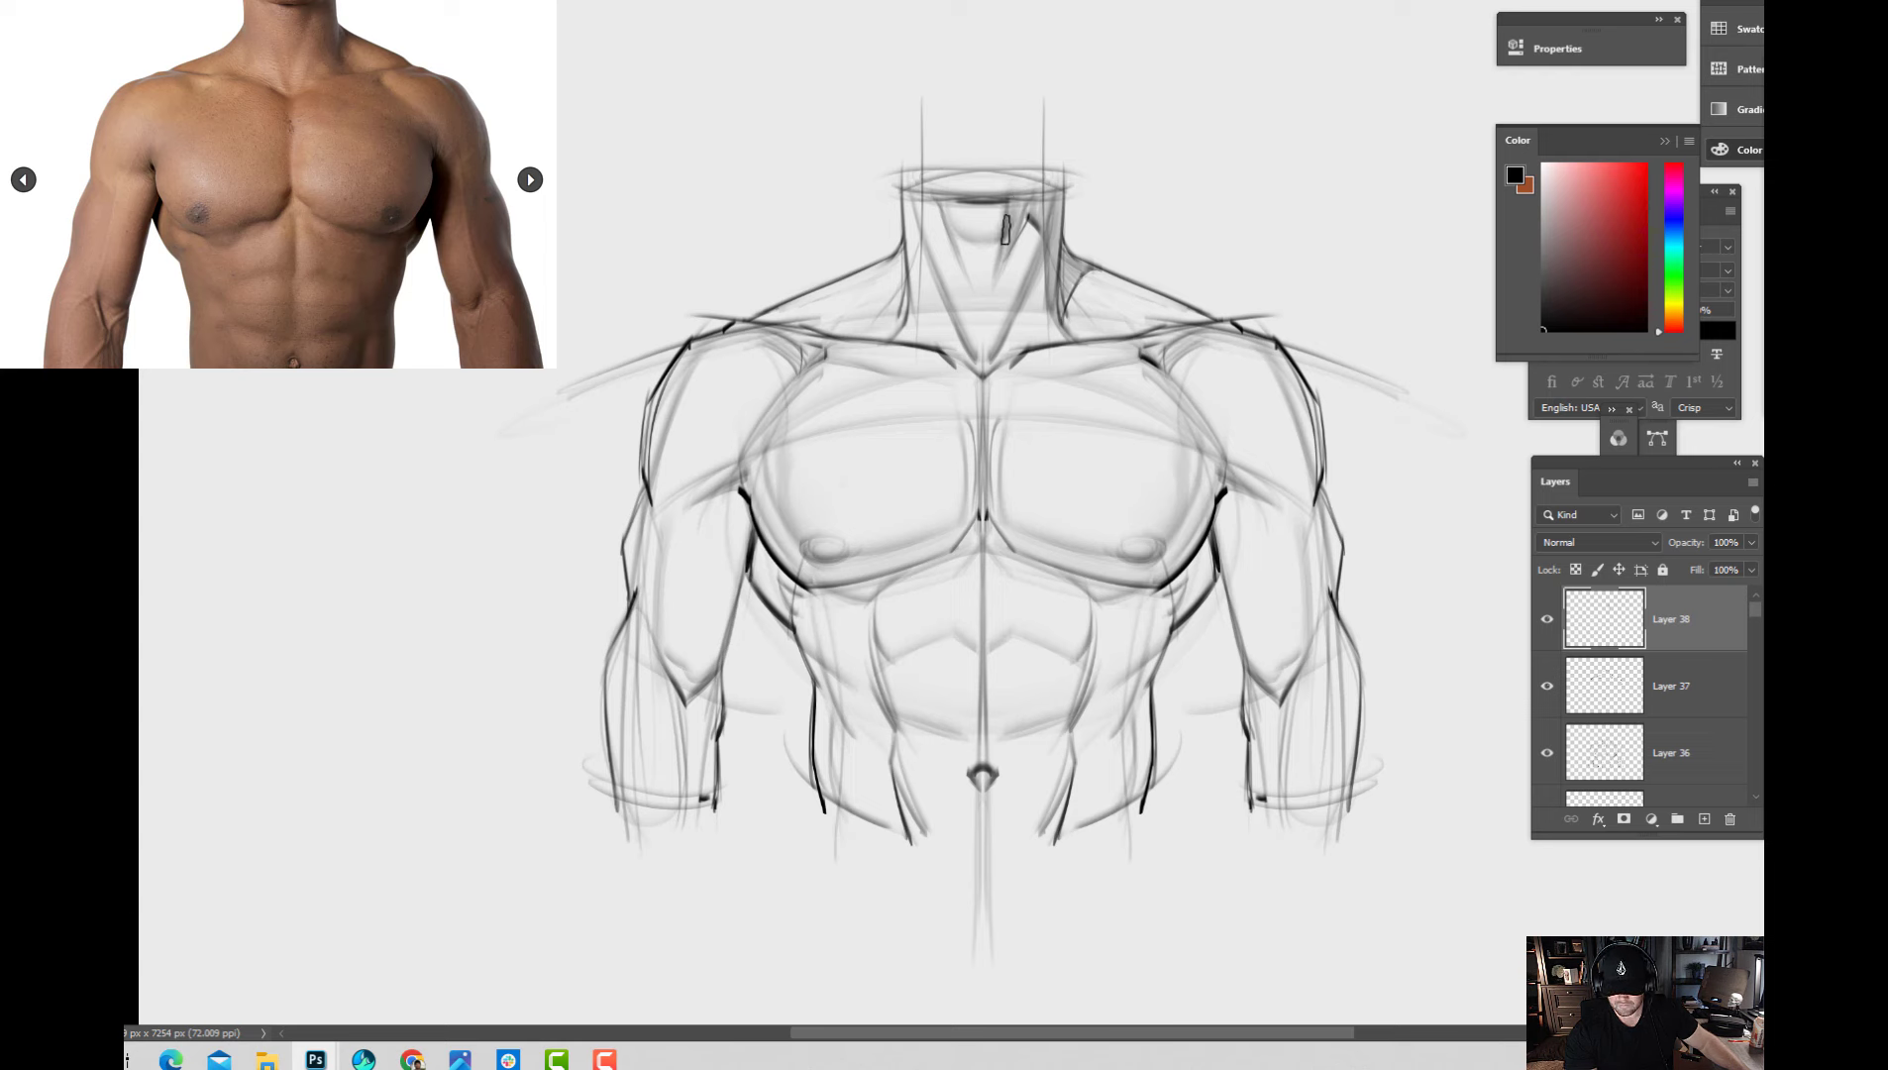
{"action": "left_click", "coordinate": [1048, 275], "text": "alt"}
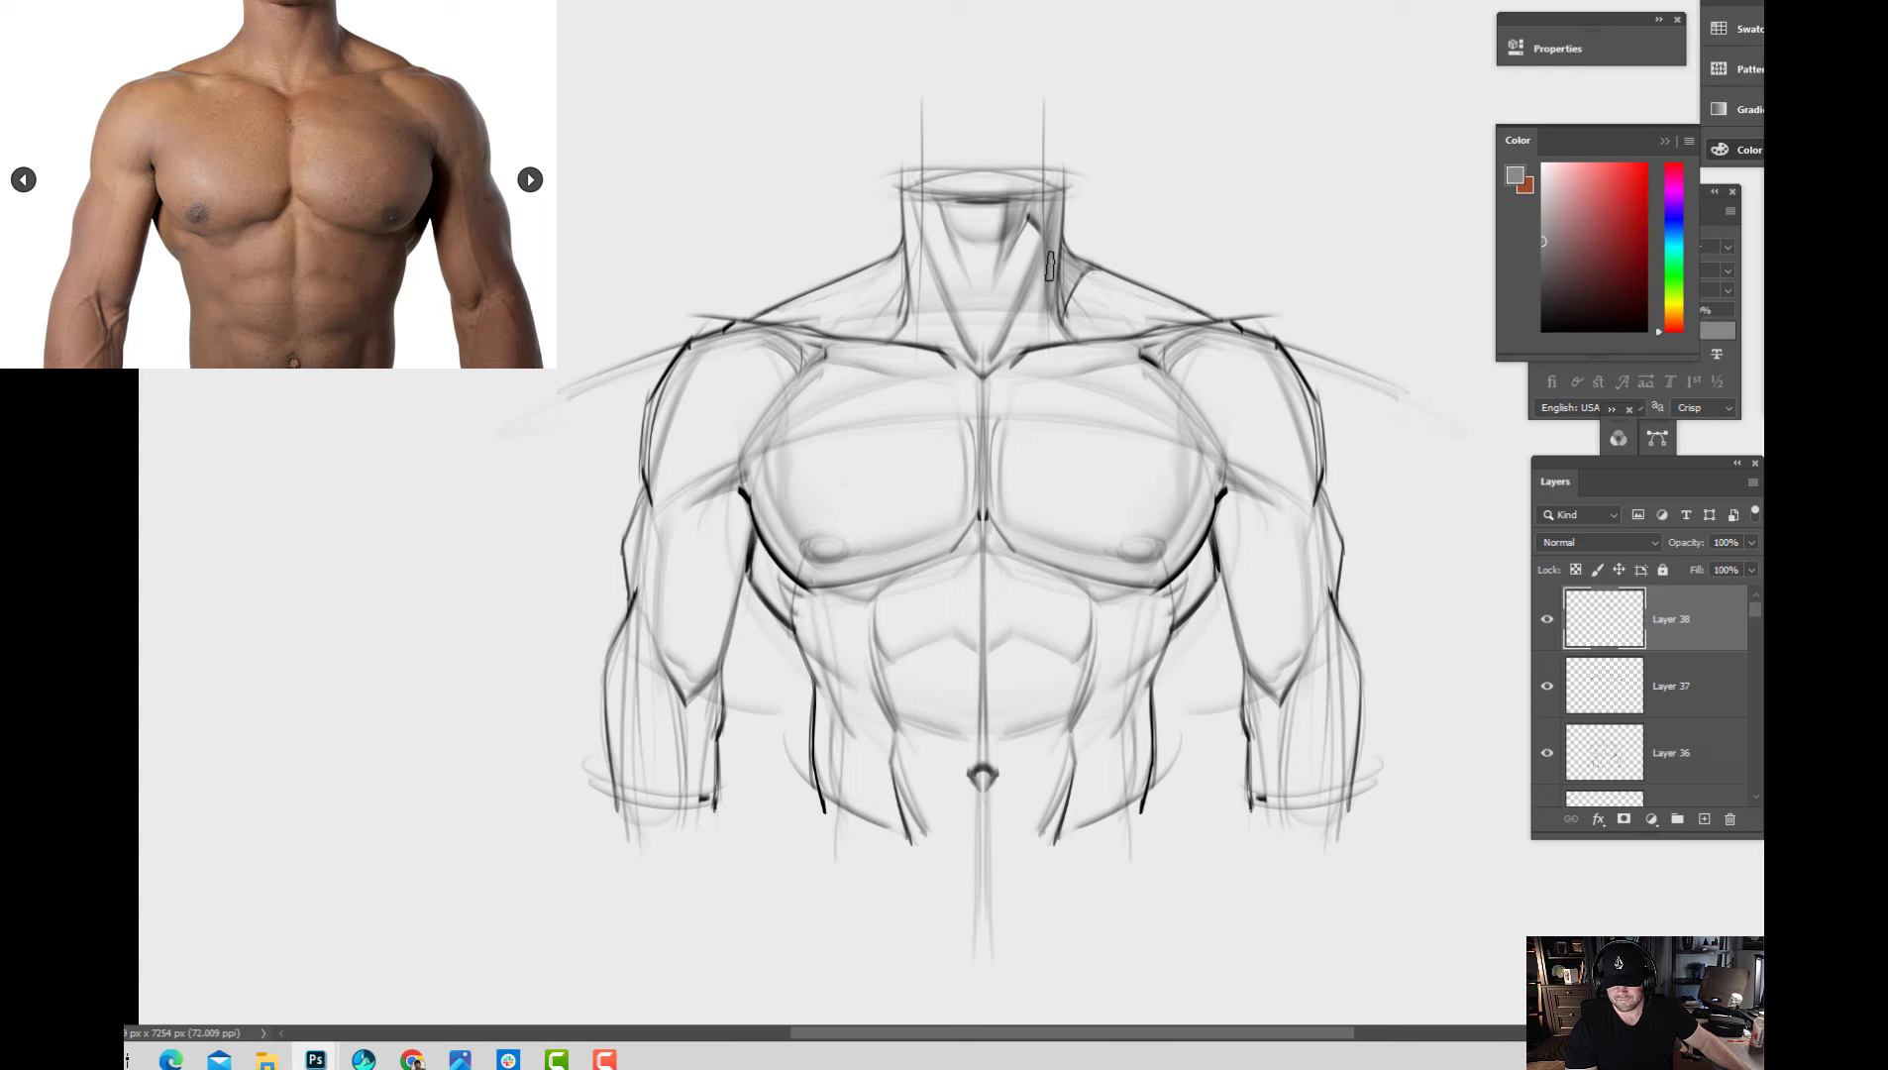
{"action": "left_click", "coordinate": [1067, 411], "text": "alt"}
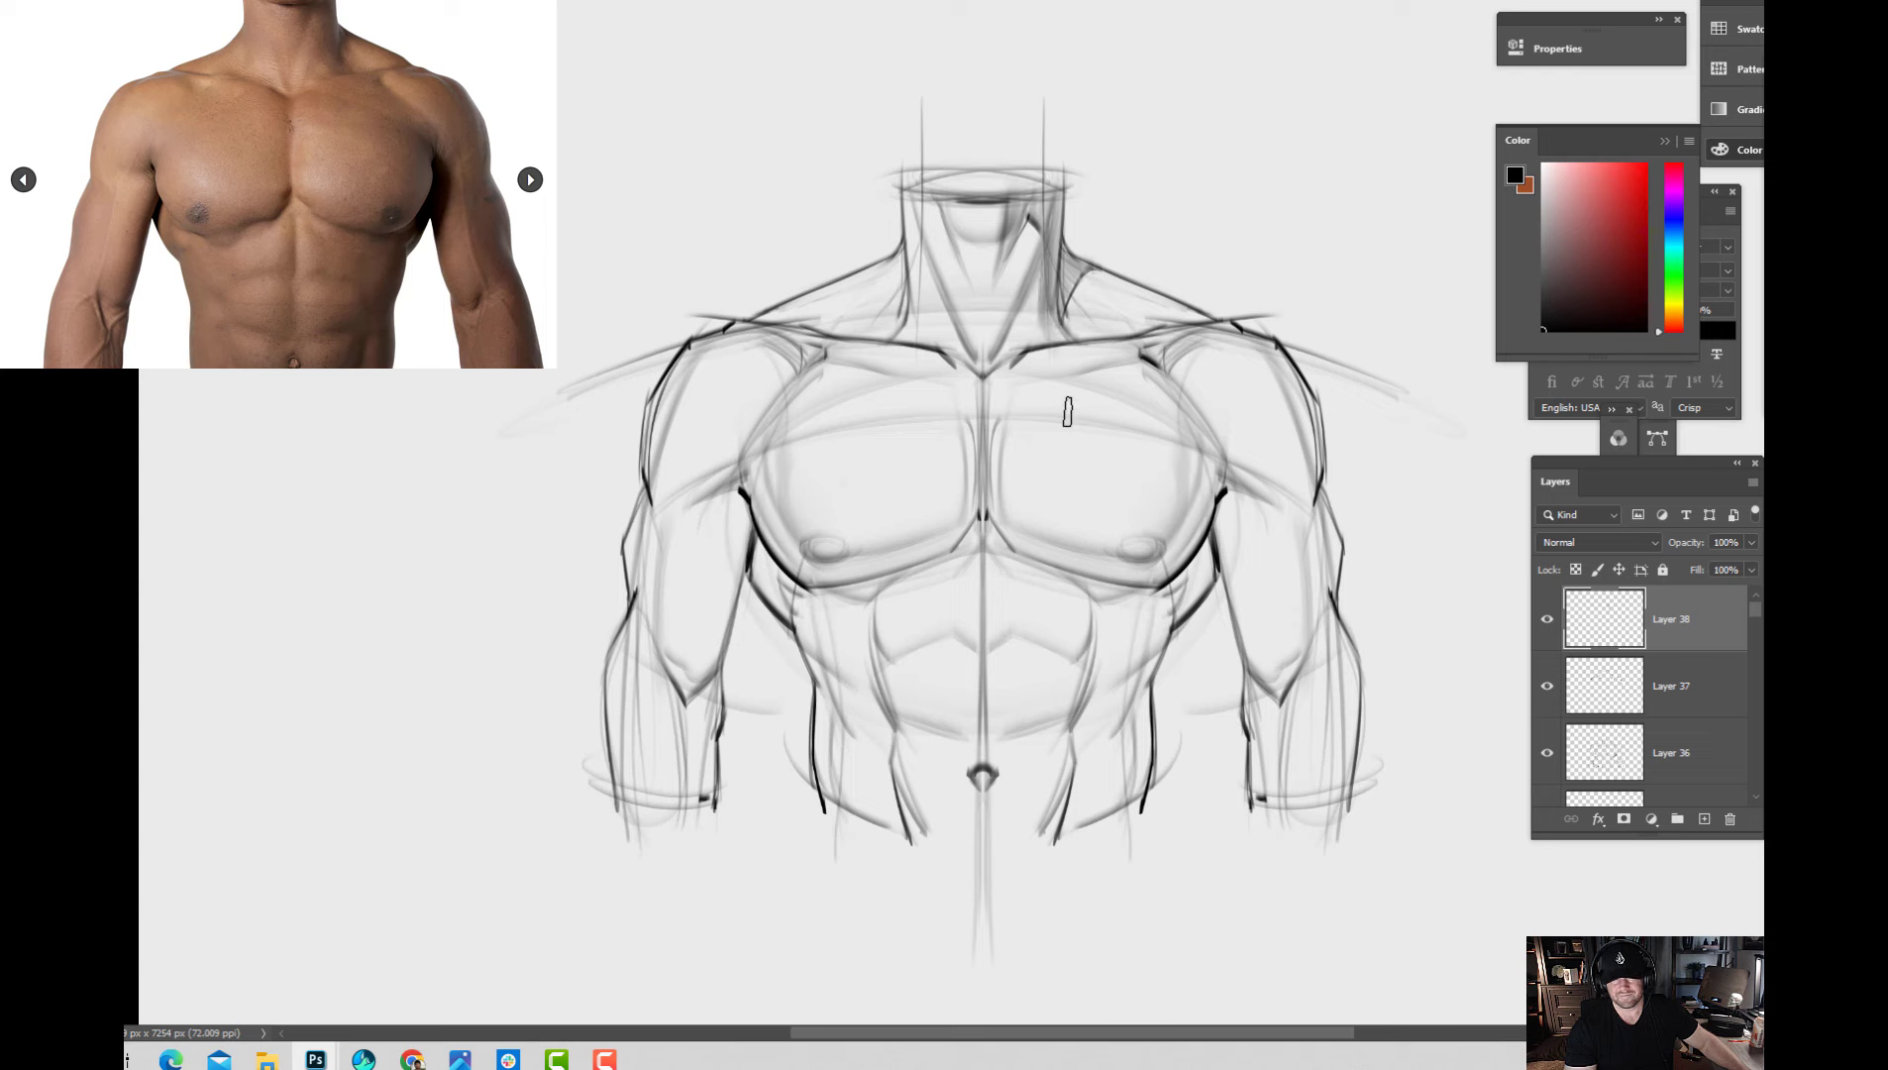
{"action": "mouse_move", "coordinate": [1062, 252]}
{"action": "left_mouse_down"}
{"action": "mouse_move", "coordinate": [1064, 307]}
{"action": "mouse_move", "coordinate": [1070, 277]}
{"action": "mouse_move", "coordinate": [1087, 301]}
{"action": "left_mouse_up"}
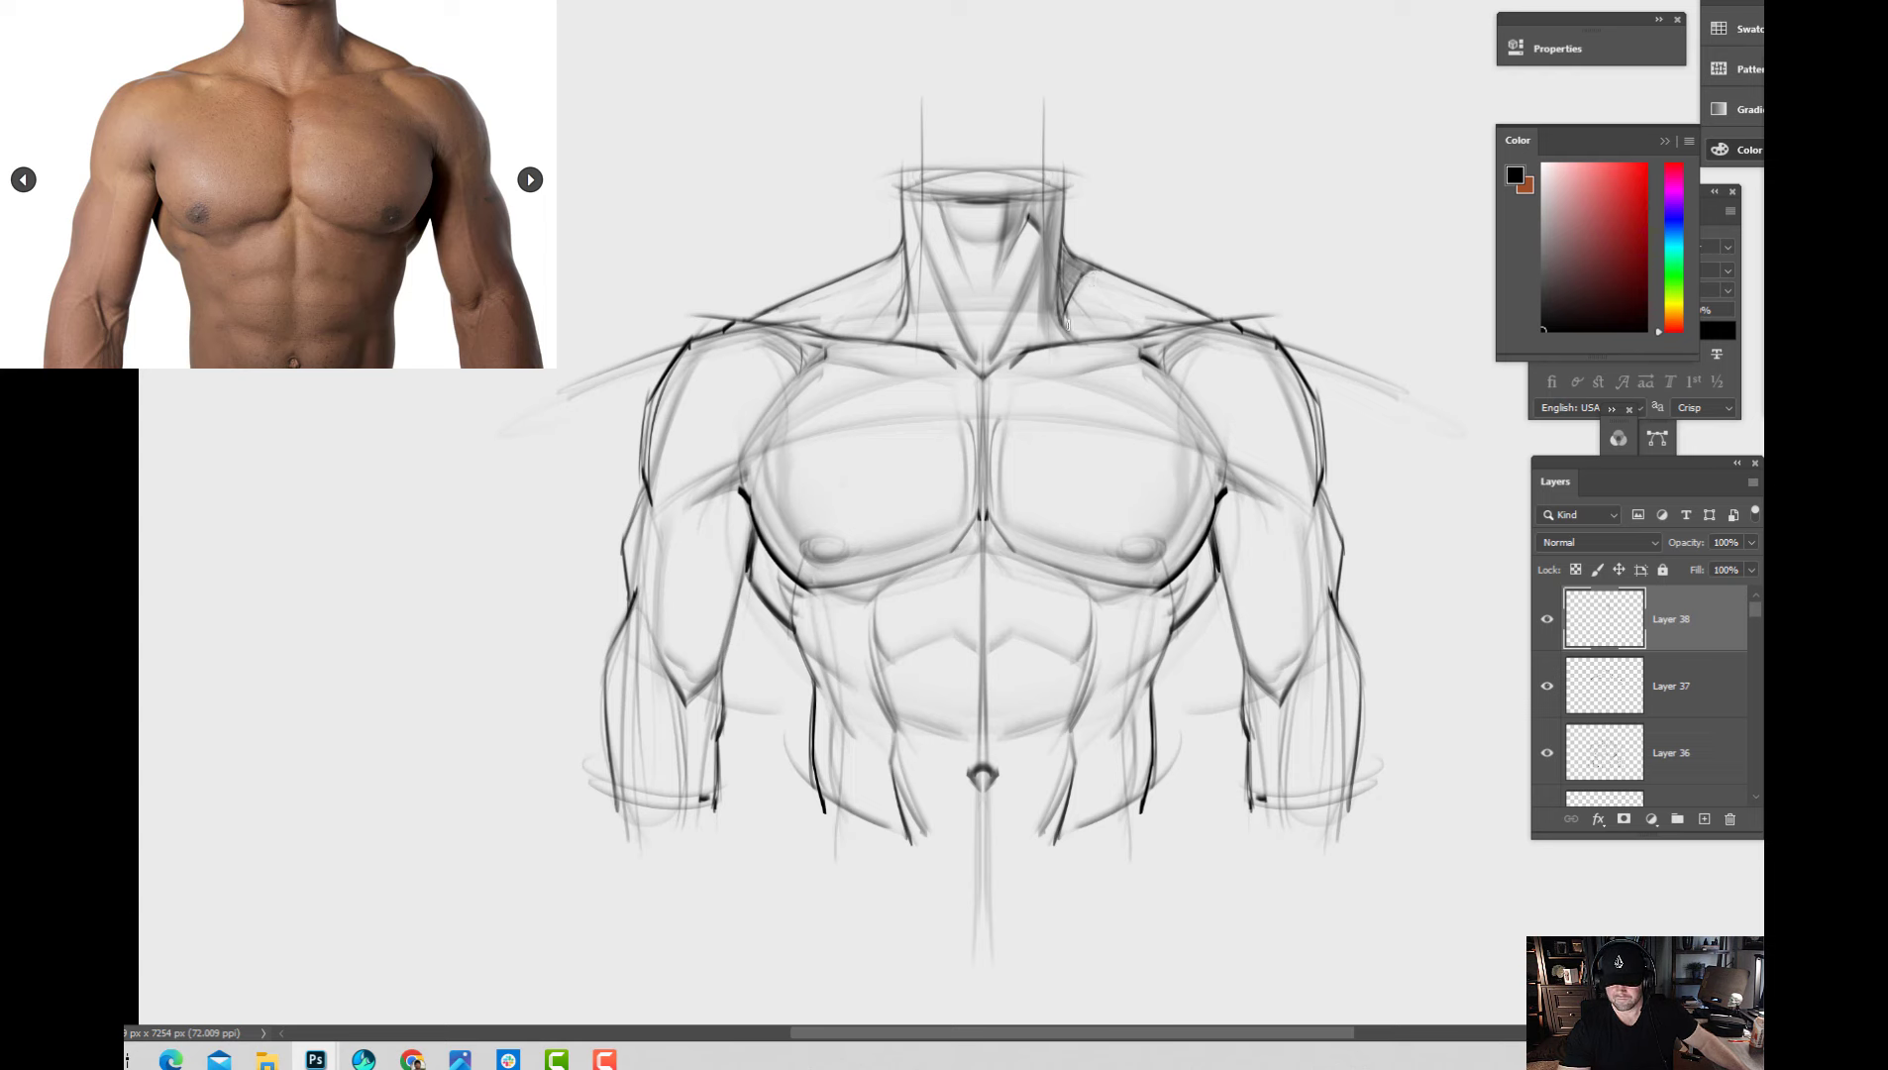
Shade the armpit and lat beside the right-hand chest muscle, and outline the shadow's edge on the inner upper arm.
{"action": "mouse_move", "coordinate": [1190, 458]}
{"action": "left_mouse_down"}
{"action": "mouse_move", "coordinate": [1160, 537]}
{"action": "mouse_move", "coordinate": [1209, 463]}
{"action": "mouse_move", "coordinate": [1154, 586]}
{"action": "left_mouse_up"}
{"action": "mouse_move", "coordinate": [1191, 496]}
{"action": "left_mouse_down"}
{"action": "mouse_move", "coordinate": [1192, 567]}
{"action": "mouse_move", "coordinate": [1207, 545]}
{"action": "mouse_move", "coordinate": [1178, 629]}
{"action": "left_mouse_up"}
{"action": "mouse_move", "coordinate": [1194, 562]}
{"action": "left_mouse_down"}
{"action": "mouse_move", "coordinate": [1199, 579]}
{"action": "mouse_move", "coordinate": [1210, 553]}
{"action": "mouse_move", "coordinate": [1229, 594]}
{"action": "left_mouse_up"}
{"action": "left_click_drag", "start_coordinate": [1253, 510], "coordinate": [1234, 619]}
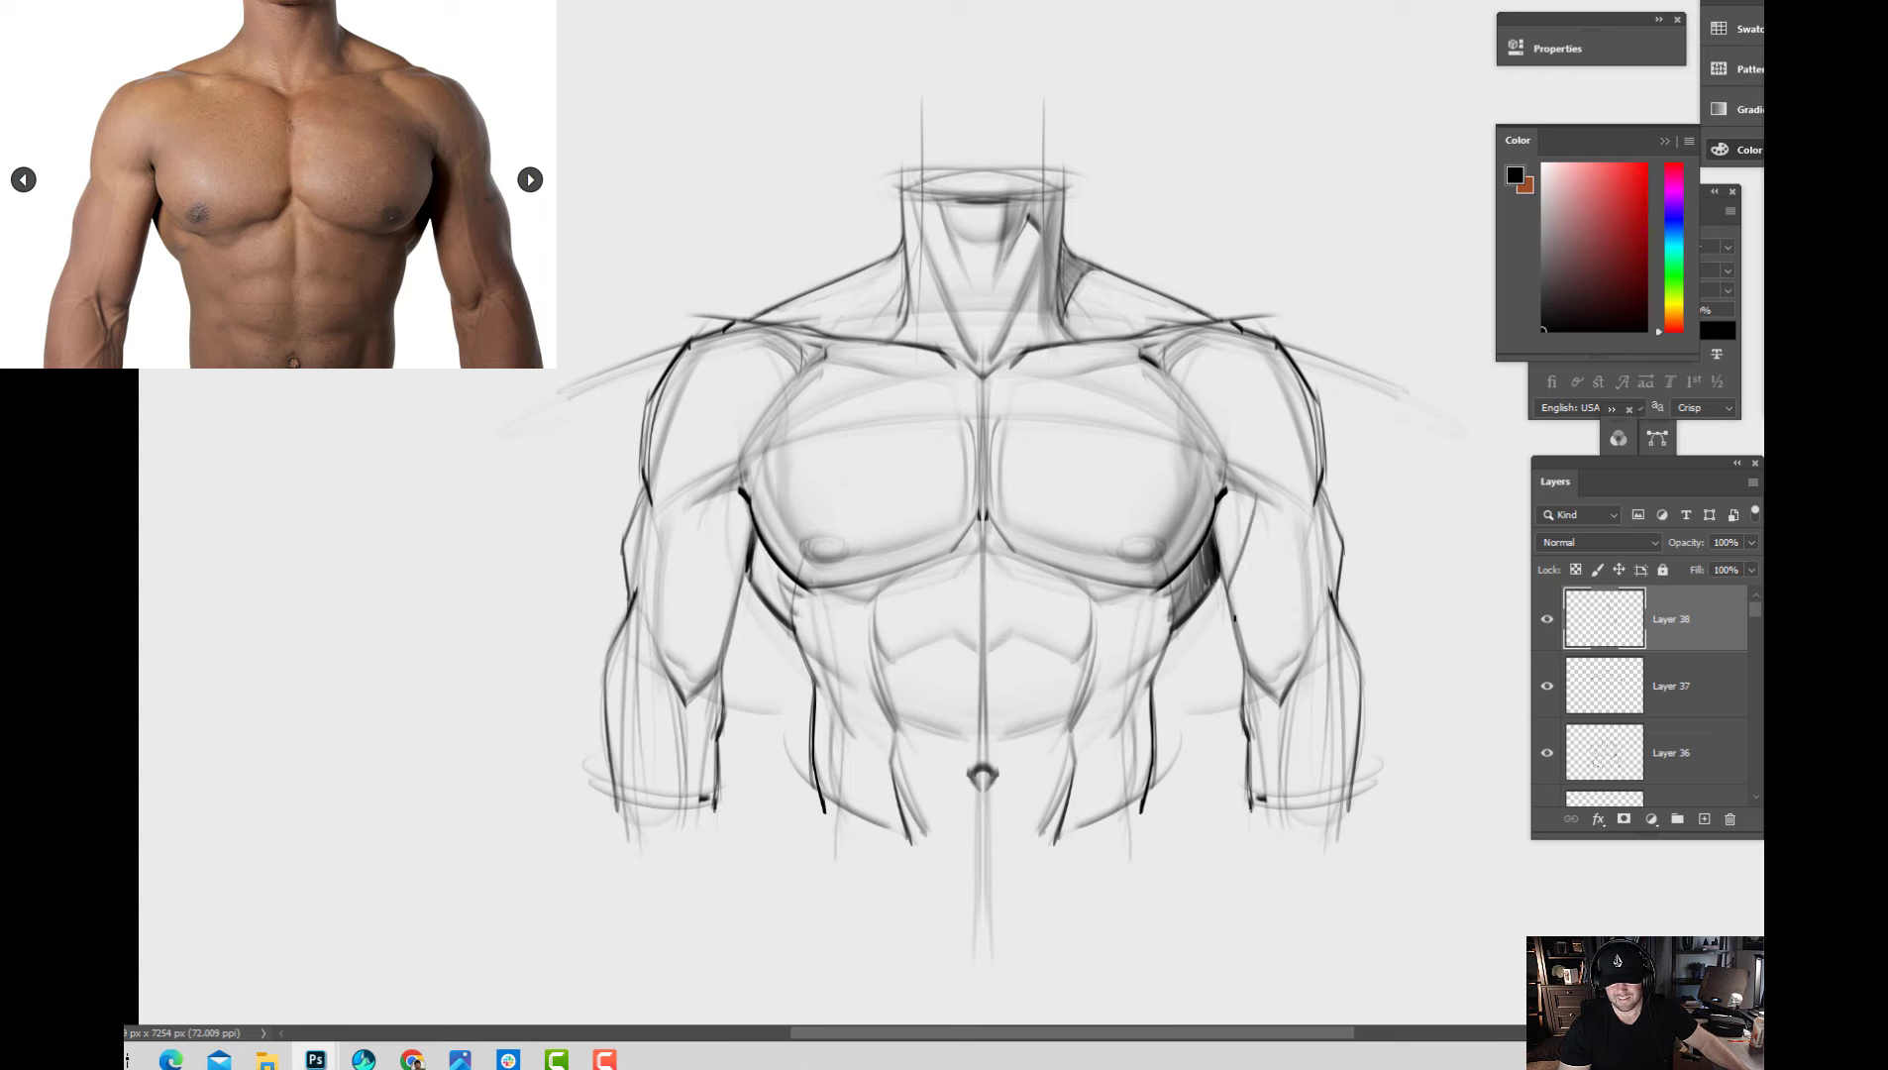
{"action": "left_click_drag", "start_coordinate": [1256, 485], "coordinate": [1219, 624]}
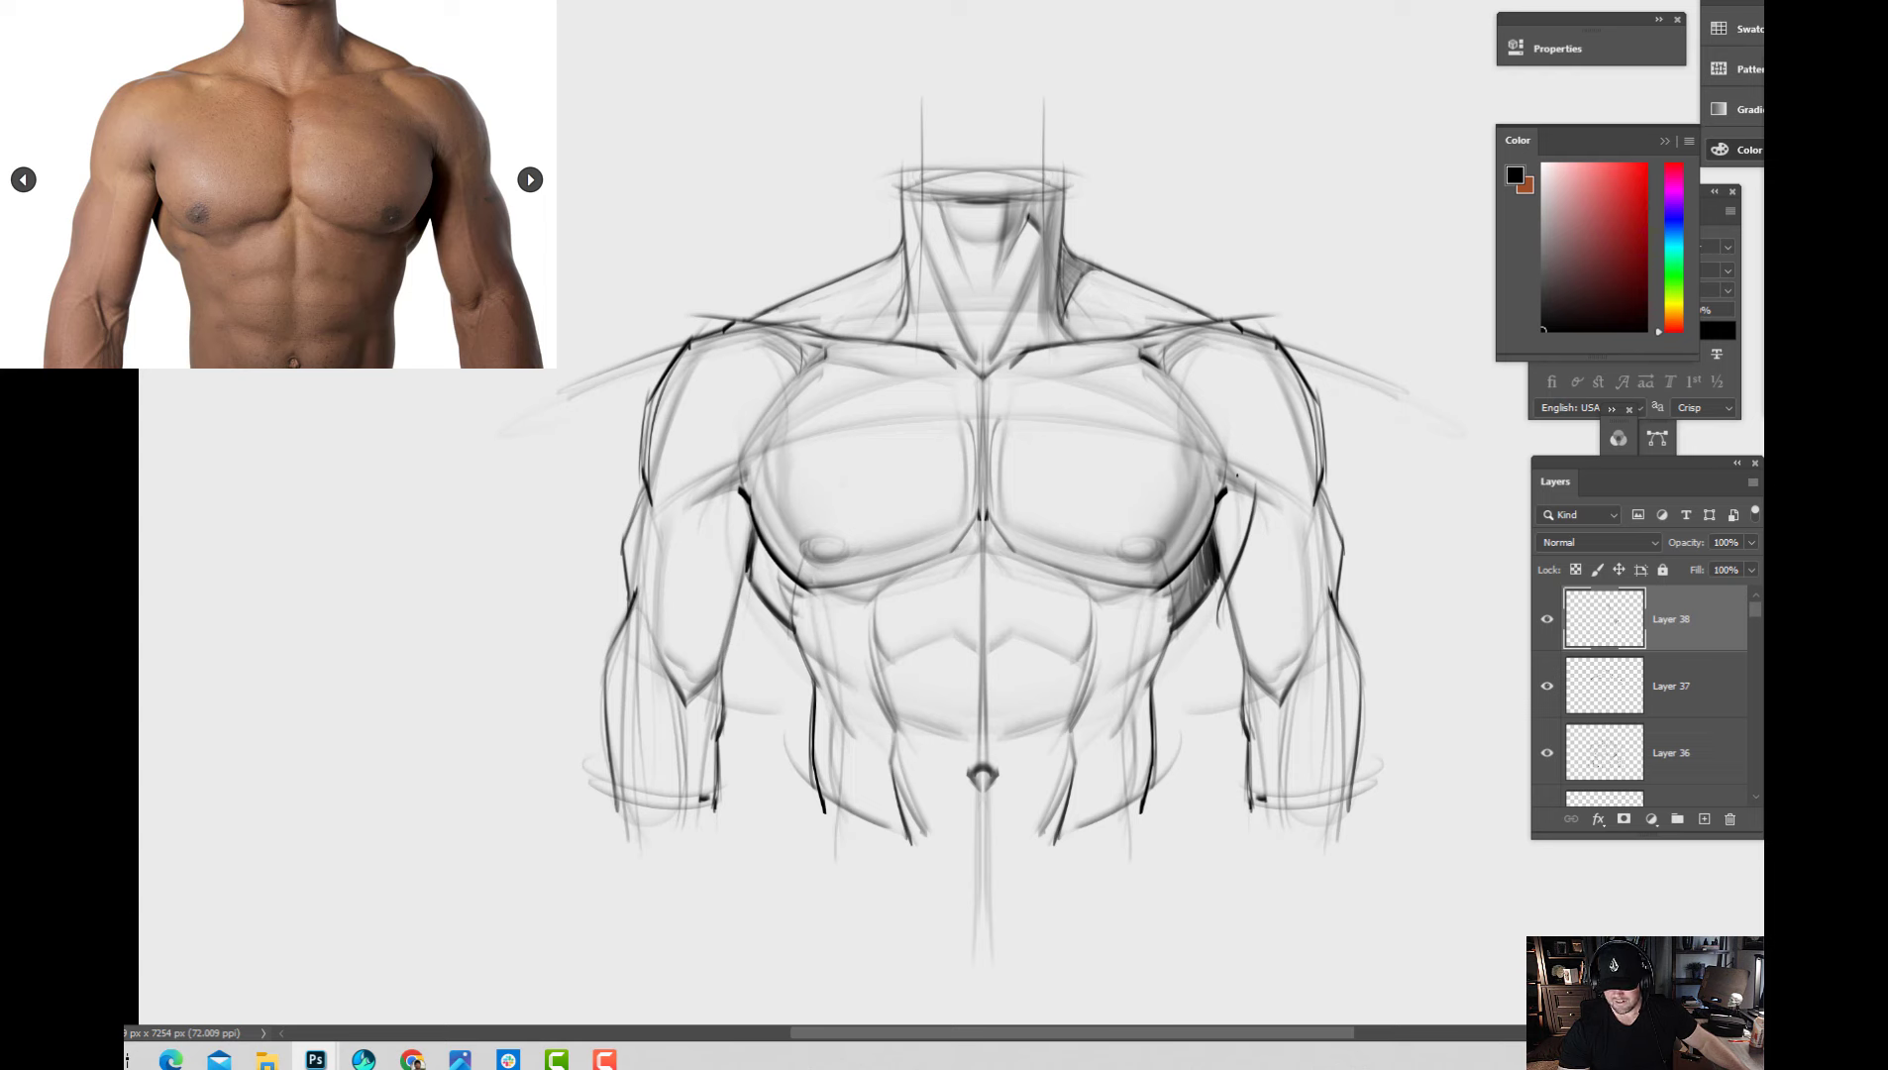
{"action": "mouse_move", "coordinate": [1226, 456]}
{"action": "left_mouse_down"}
{"action": "mouse_move", "coordinate": [1214, 490]}
{"action": "mouse_move", "coordinate": [1252, 497]}
{"action": "mouse_move", "coordinate": [1230, 463]}
{"action": "mouse_move", "coordinate": [1224, 580]}
{"action": "mouse_move", "coordinate": [1254, 531]}
{"action": "left_mouse_up"}
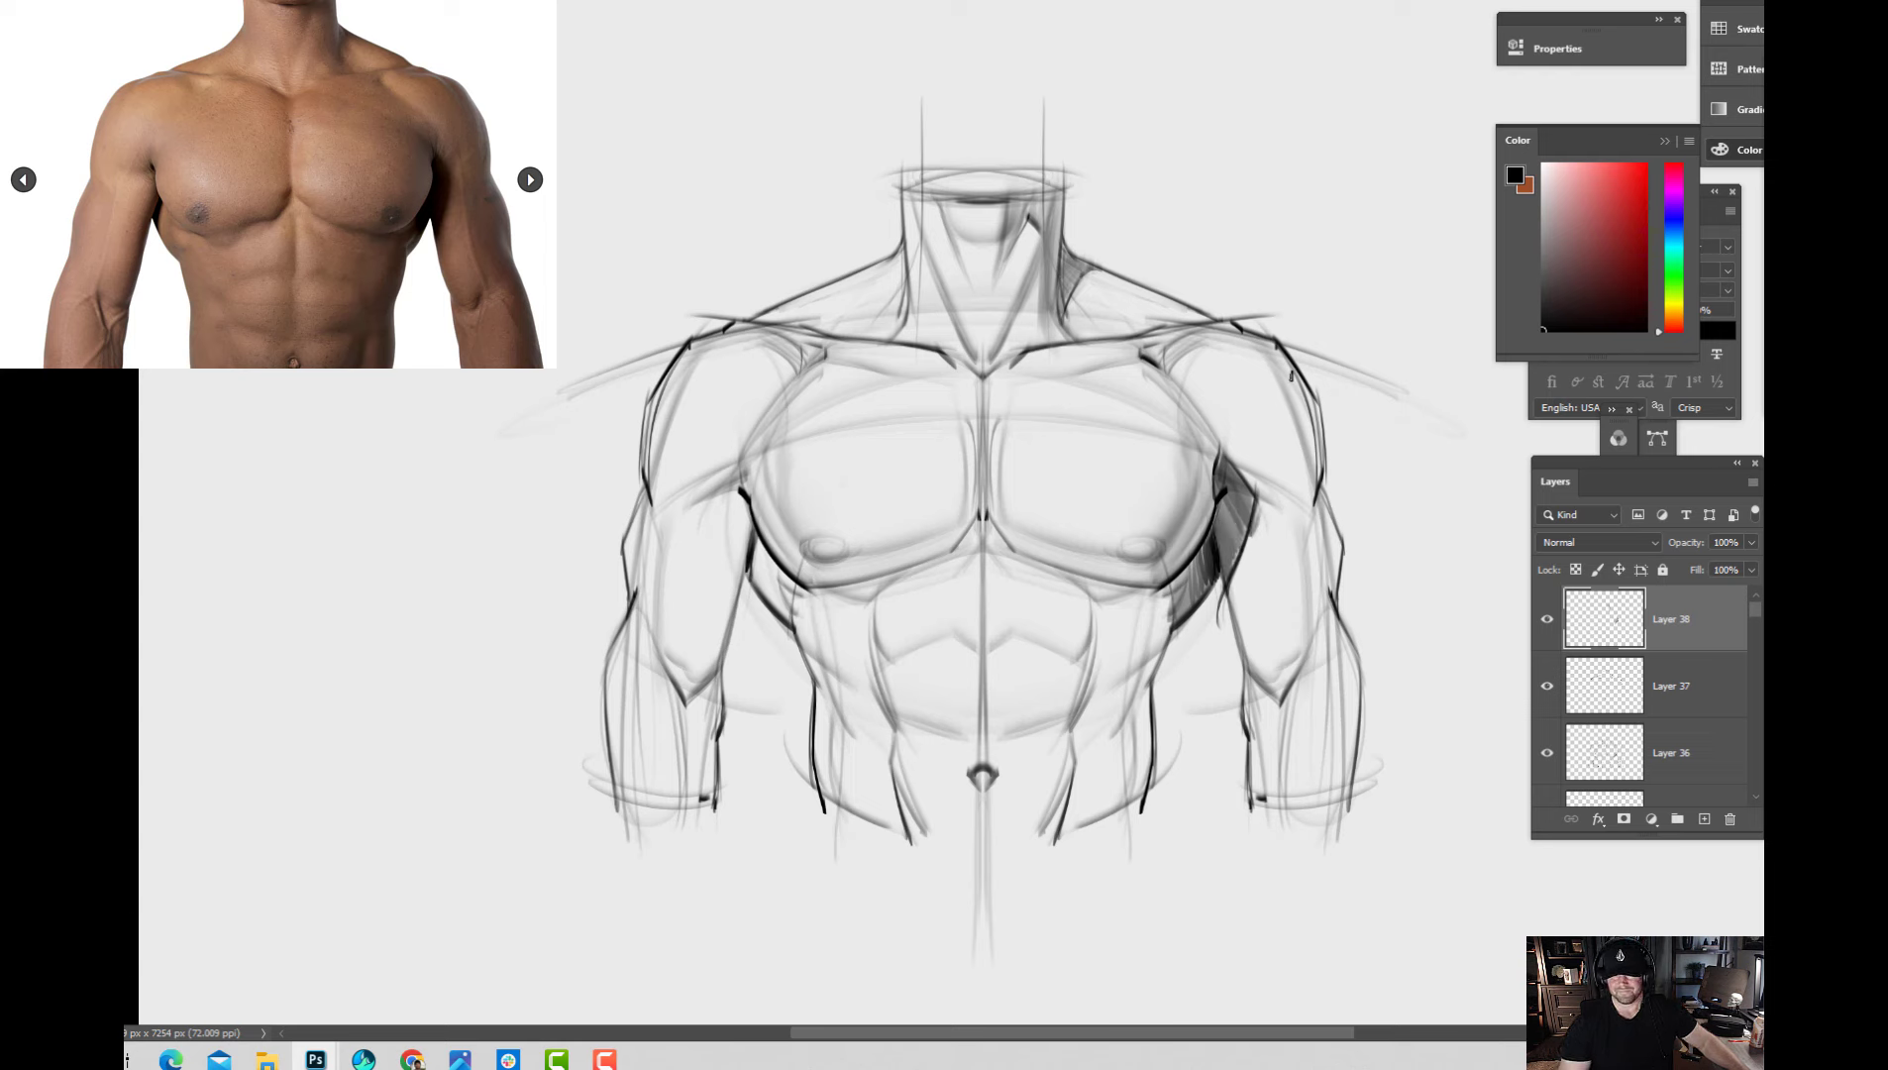
{"action": "left_click_drag", "start_coordinate": [1268, 353], "coordinate": [1307, 500]}
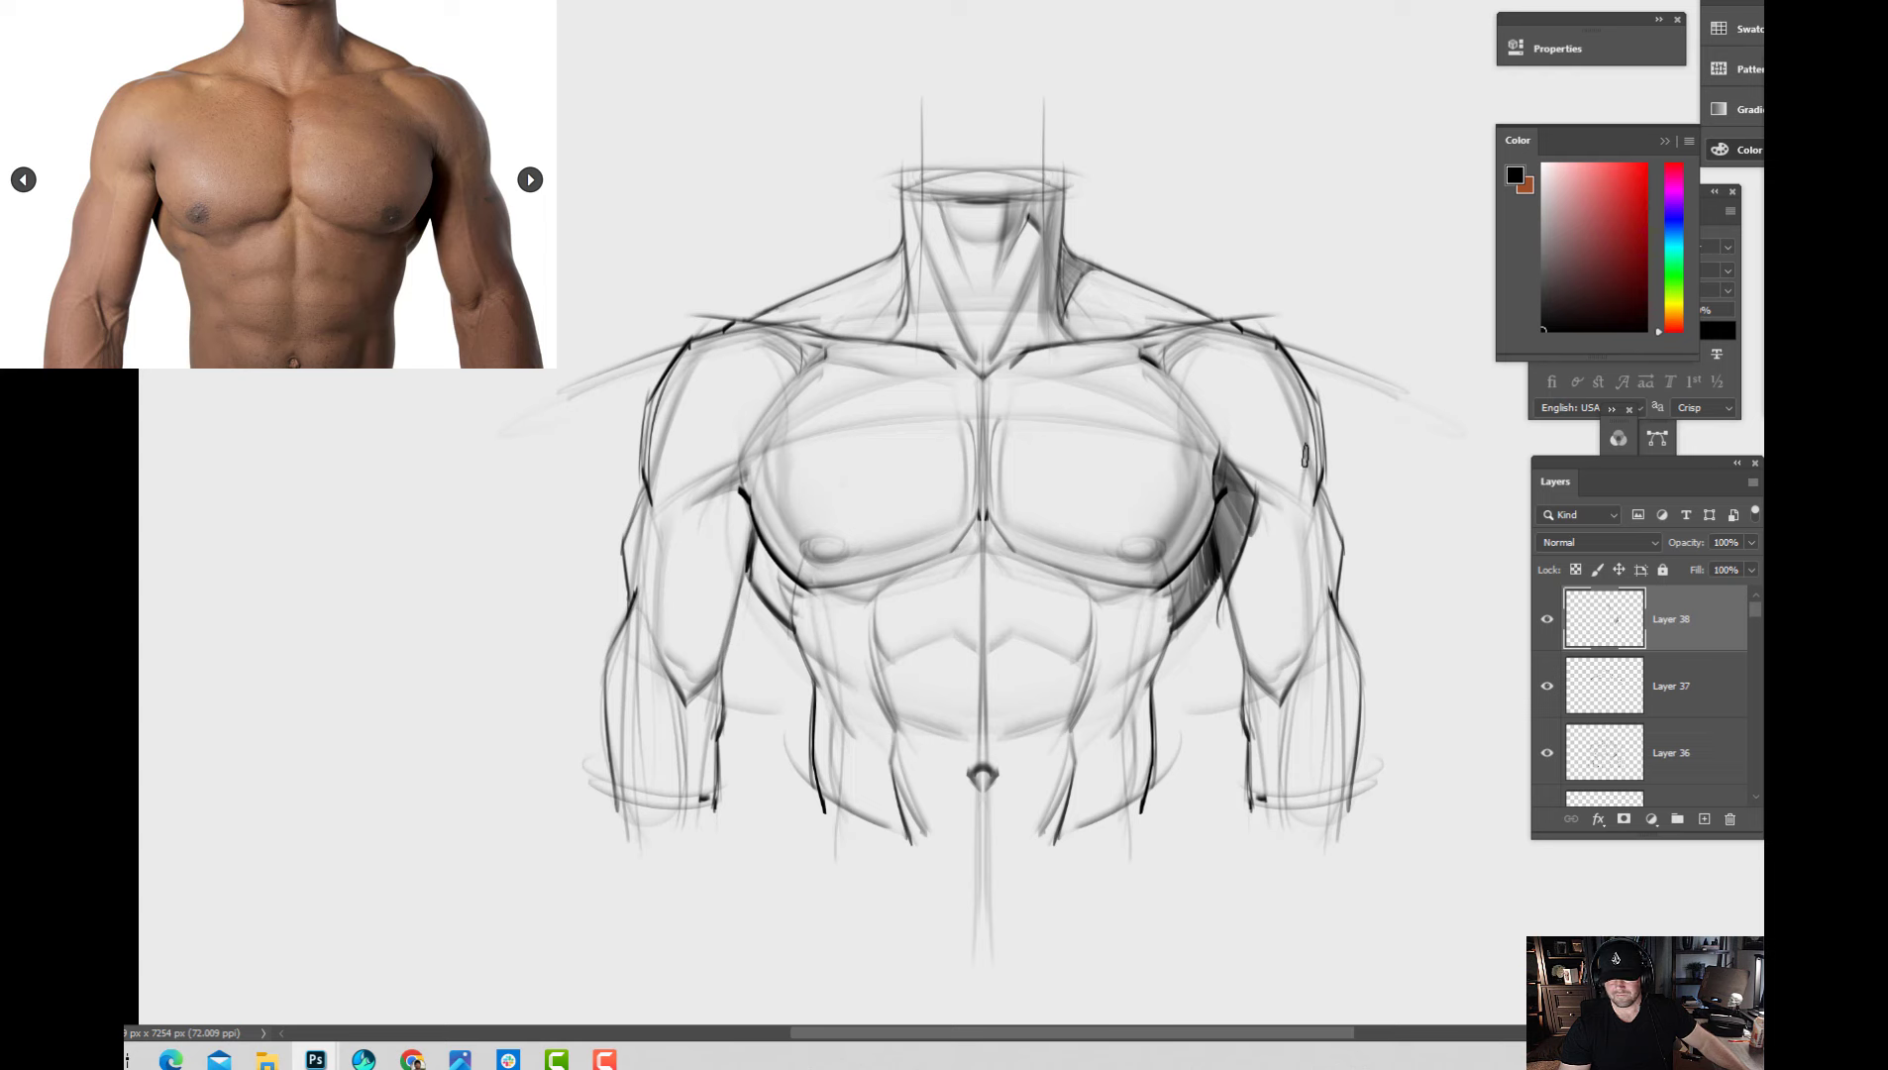
{"action": "left_click_drag", "start_coordinate": [1273, 355], "coordinate": [1315, 485]}
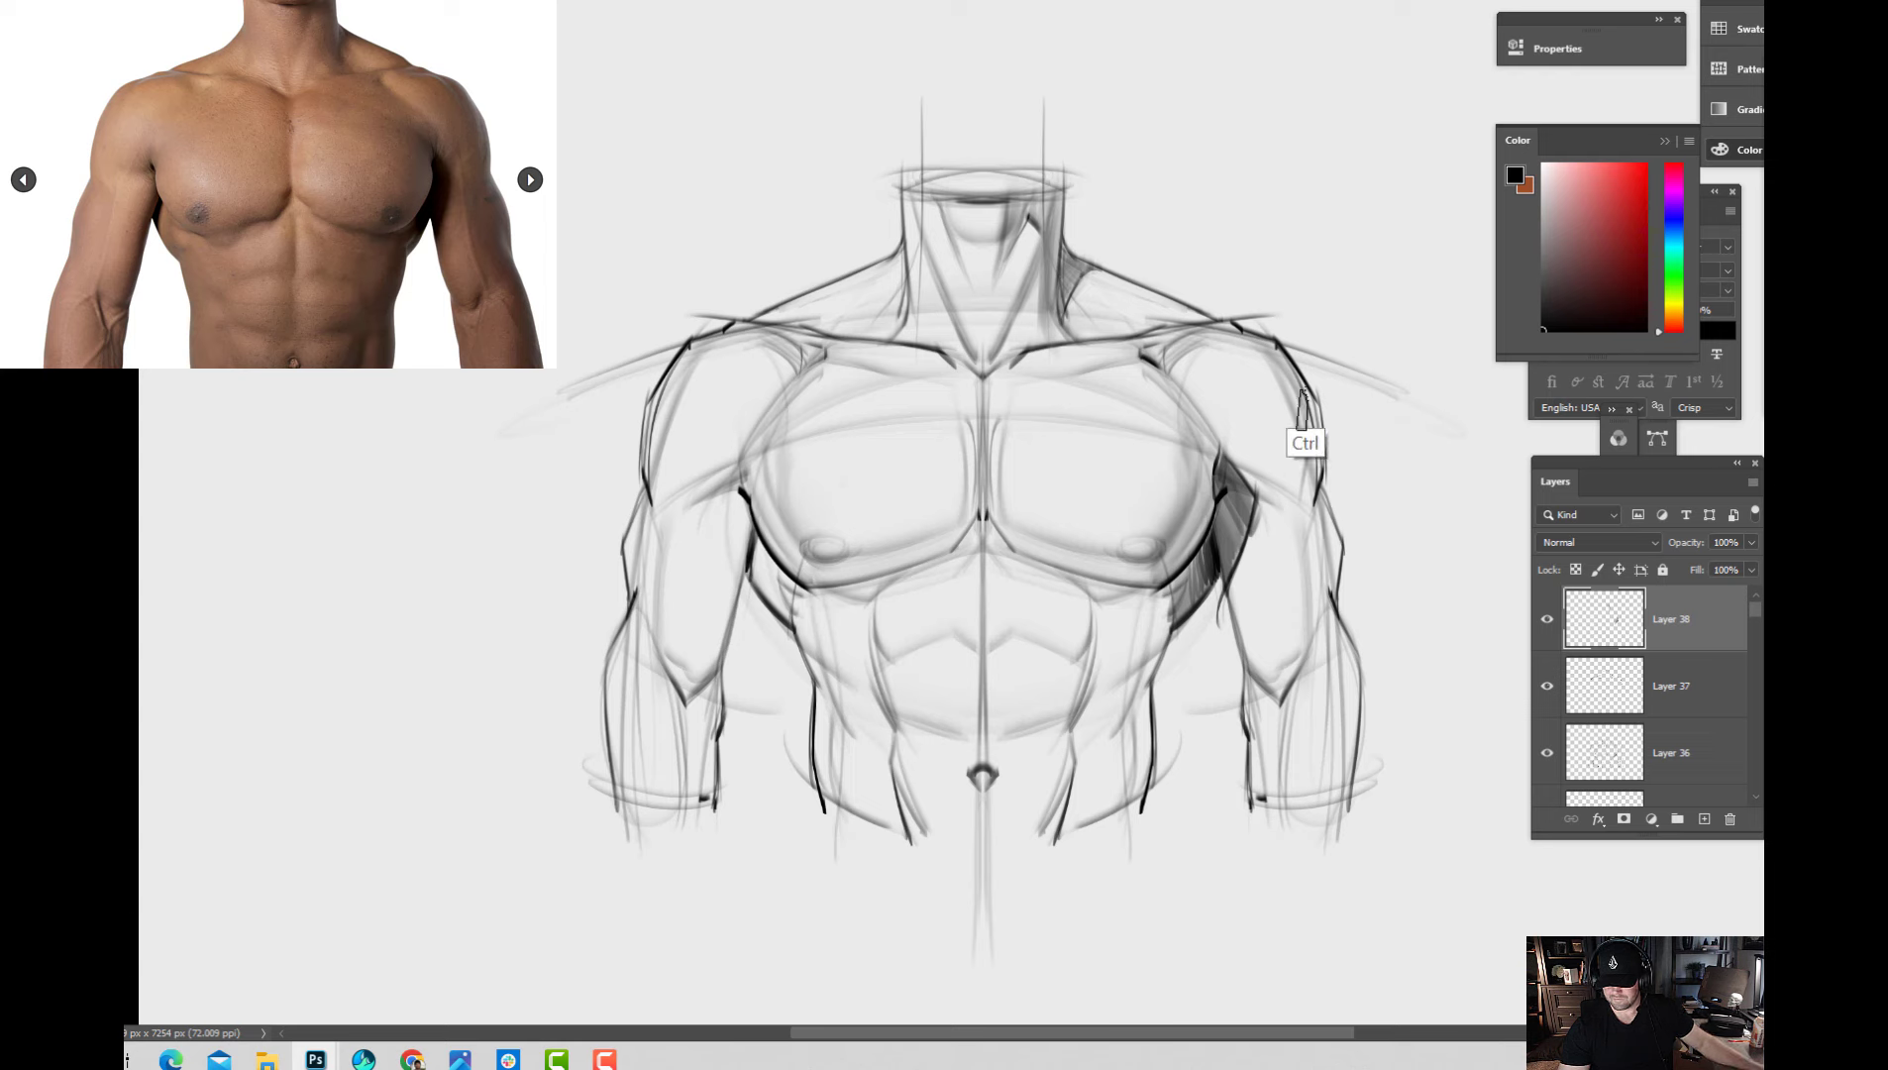
{"action": "left_click_drag", "start_coordinate": [1269, 357], "coordinate": [1306, 520]}
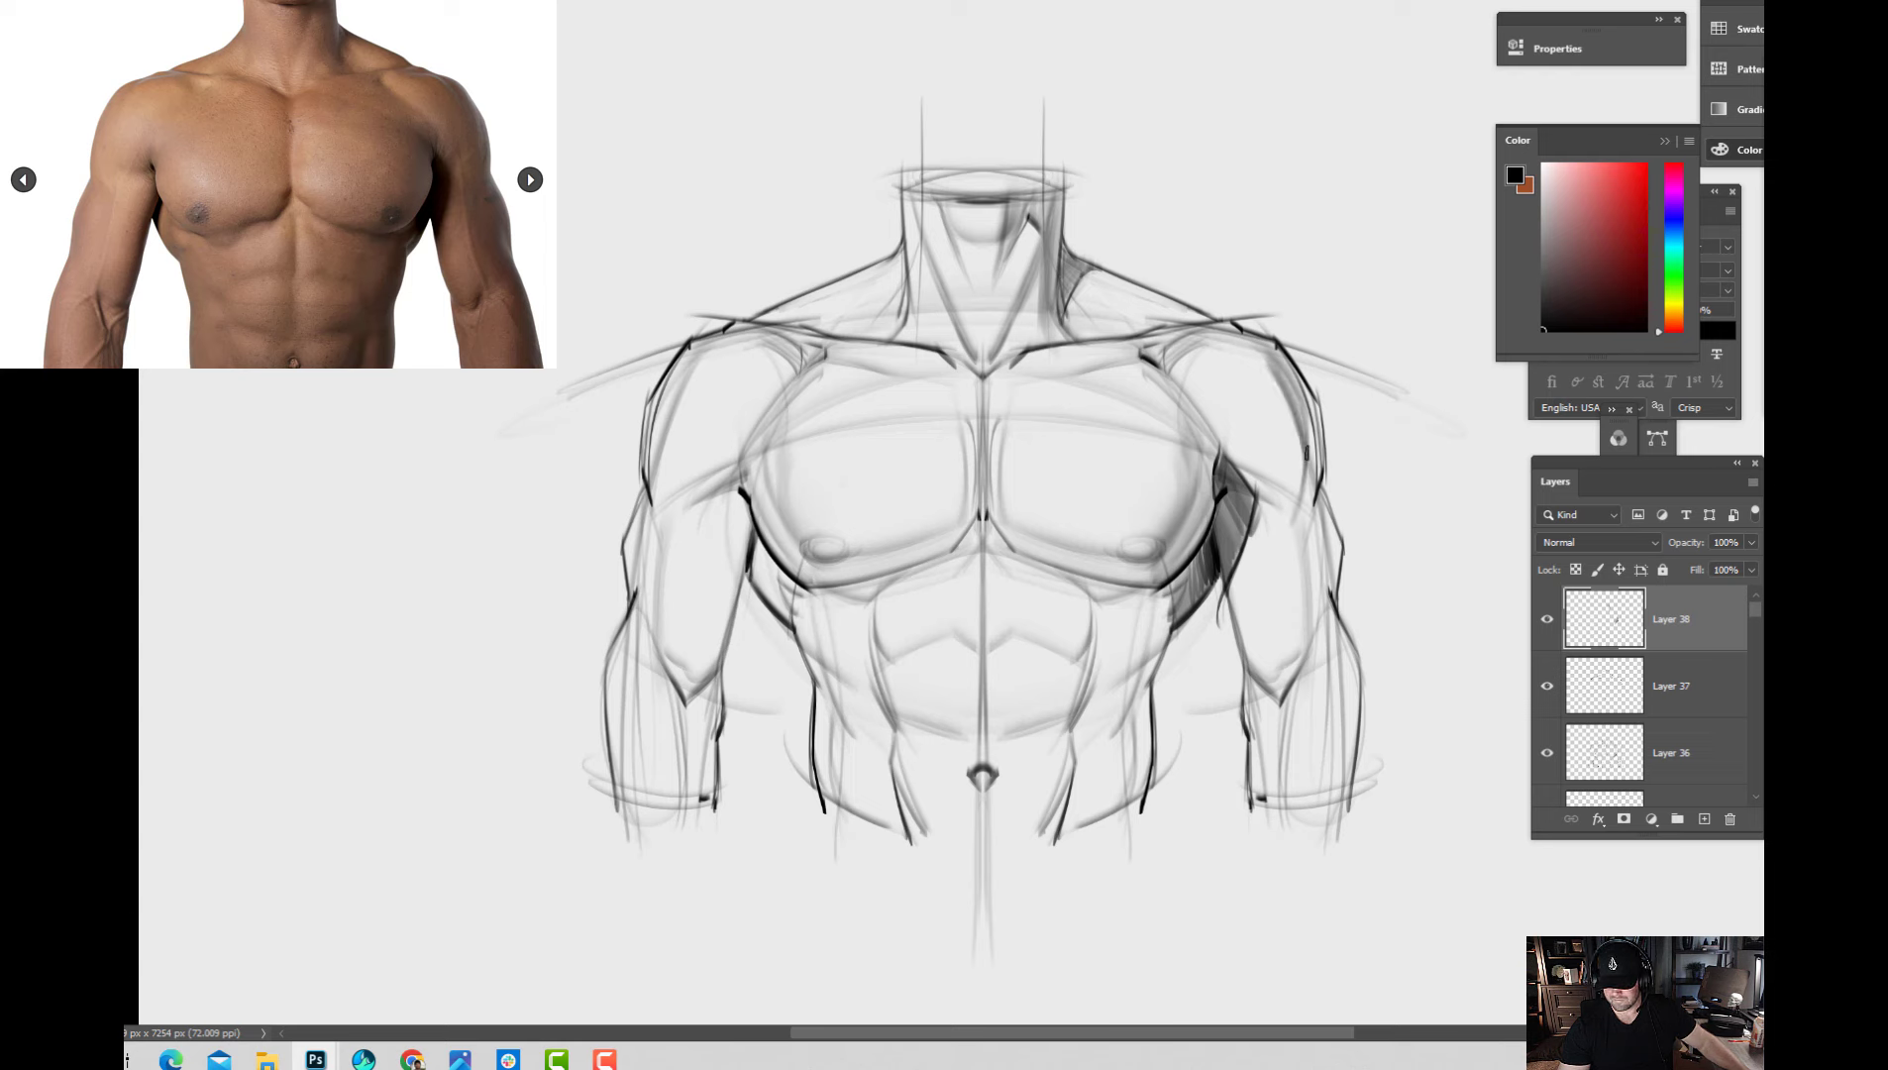
{"action": "left_click_drag", "start_coordinate": [1298, 426], "coordinate": [1335, 648]}
{"action": "left_click_drag", "start_coordinate": [1322, 496], "coordinate": [1339, 634]}
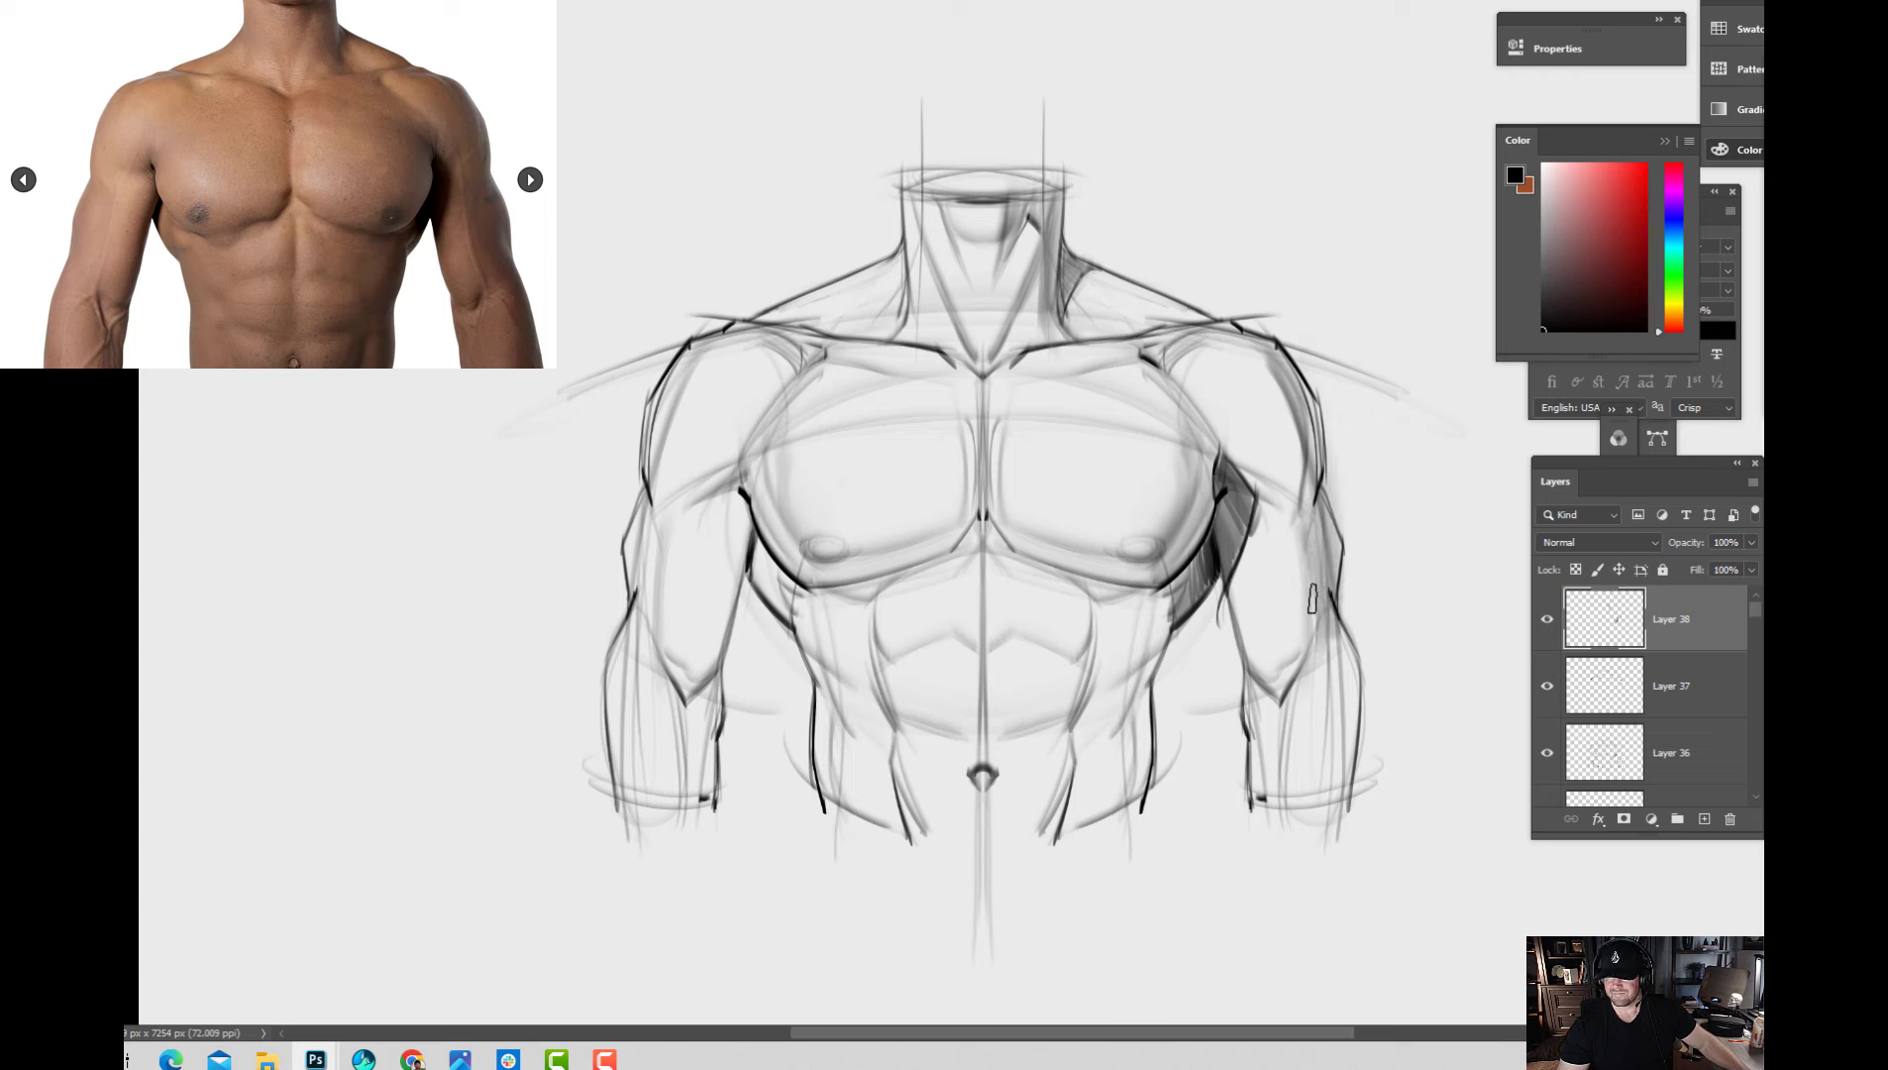
{"action": "key", "text": "ctrl"}
{"action": "key", "text": "ctrl+z"}
{"action": "key", "text": "ctrl+z"}
{"action": "key", "text": "ctrl+z"}
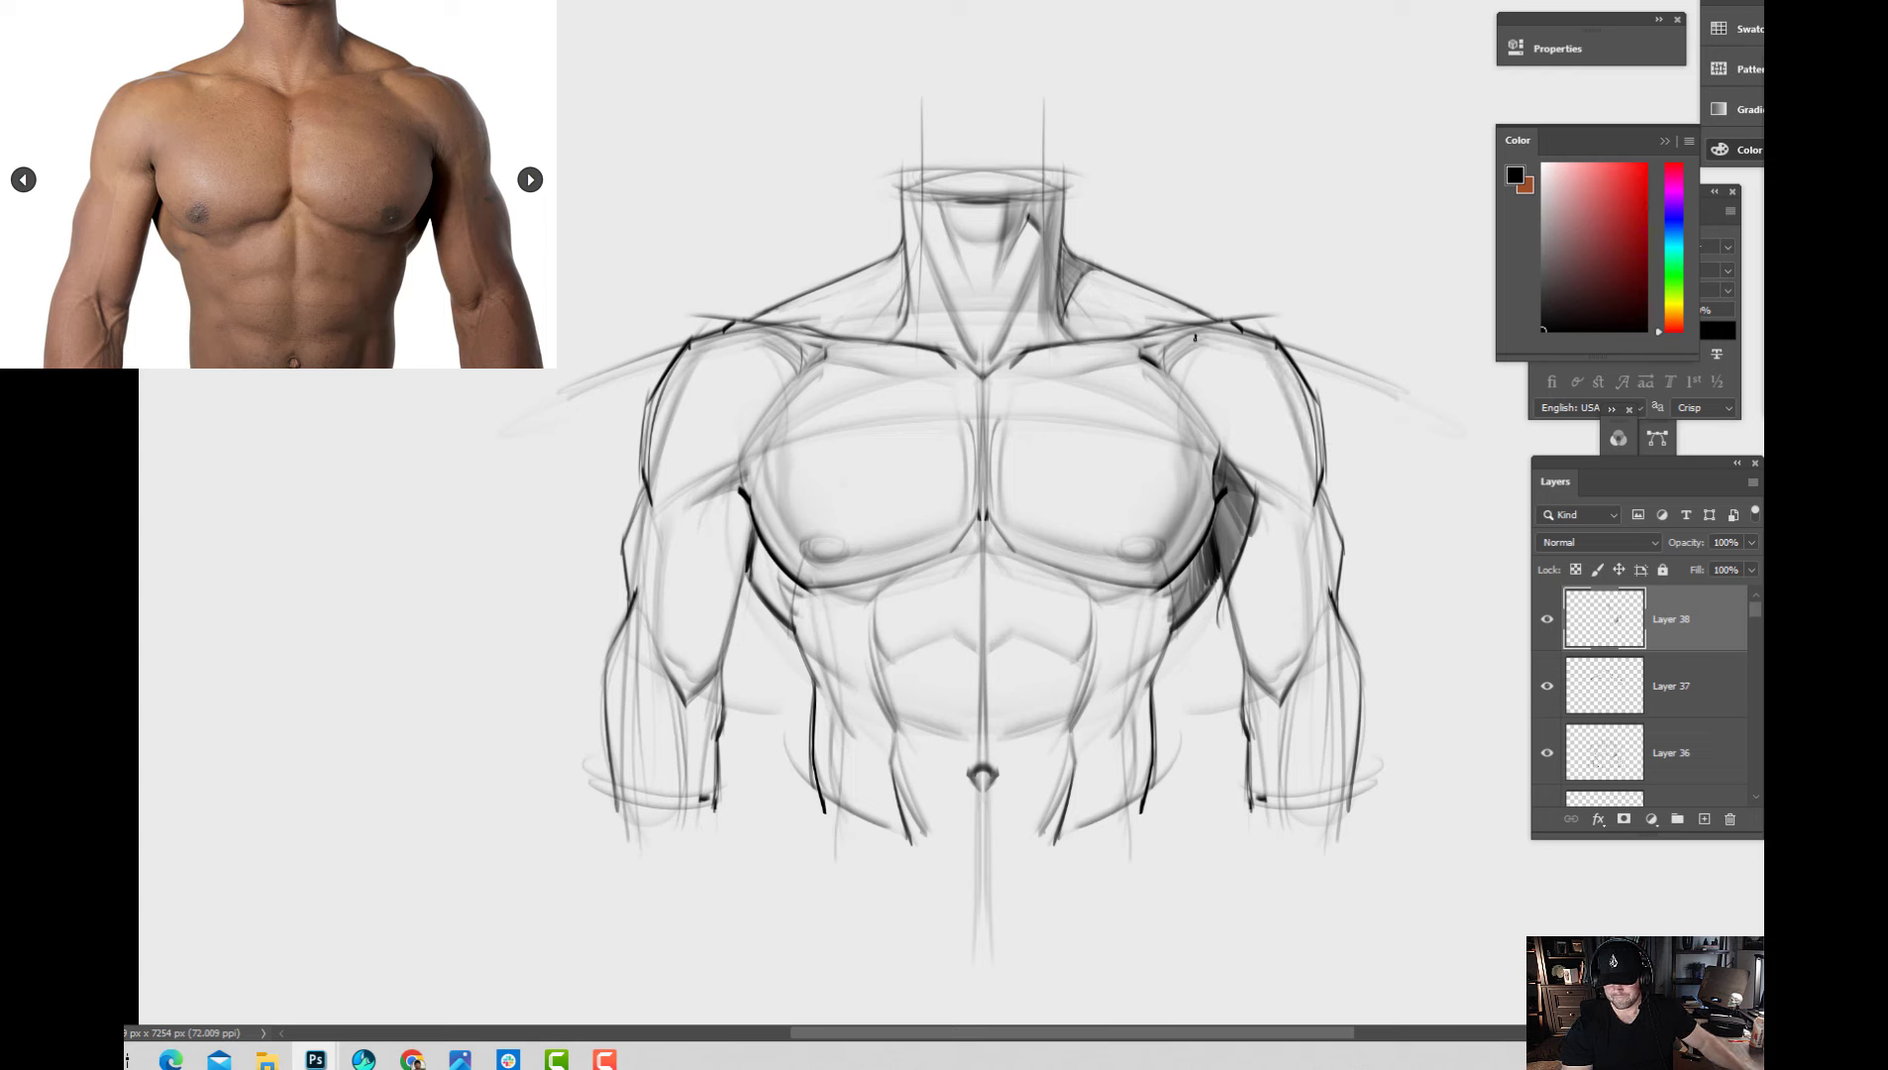
Shade the outer deltoid and the strip down the outside of the upper arm on the canvas's right-hand side.
{"action": "left_click_drag", "start_coordinate": [1246, 341], "coordinate": [1303, 527]}
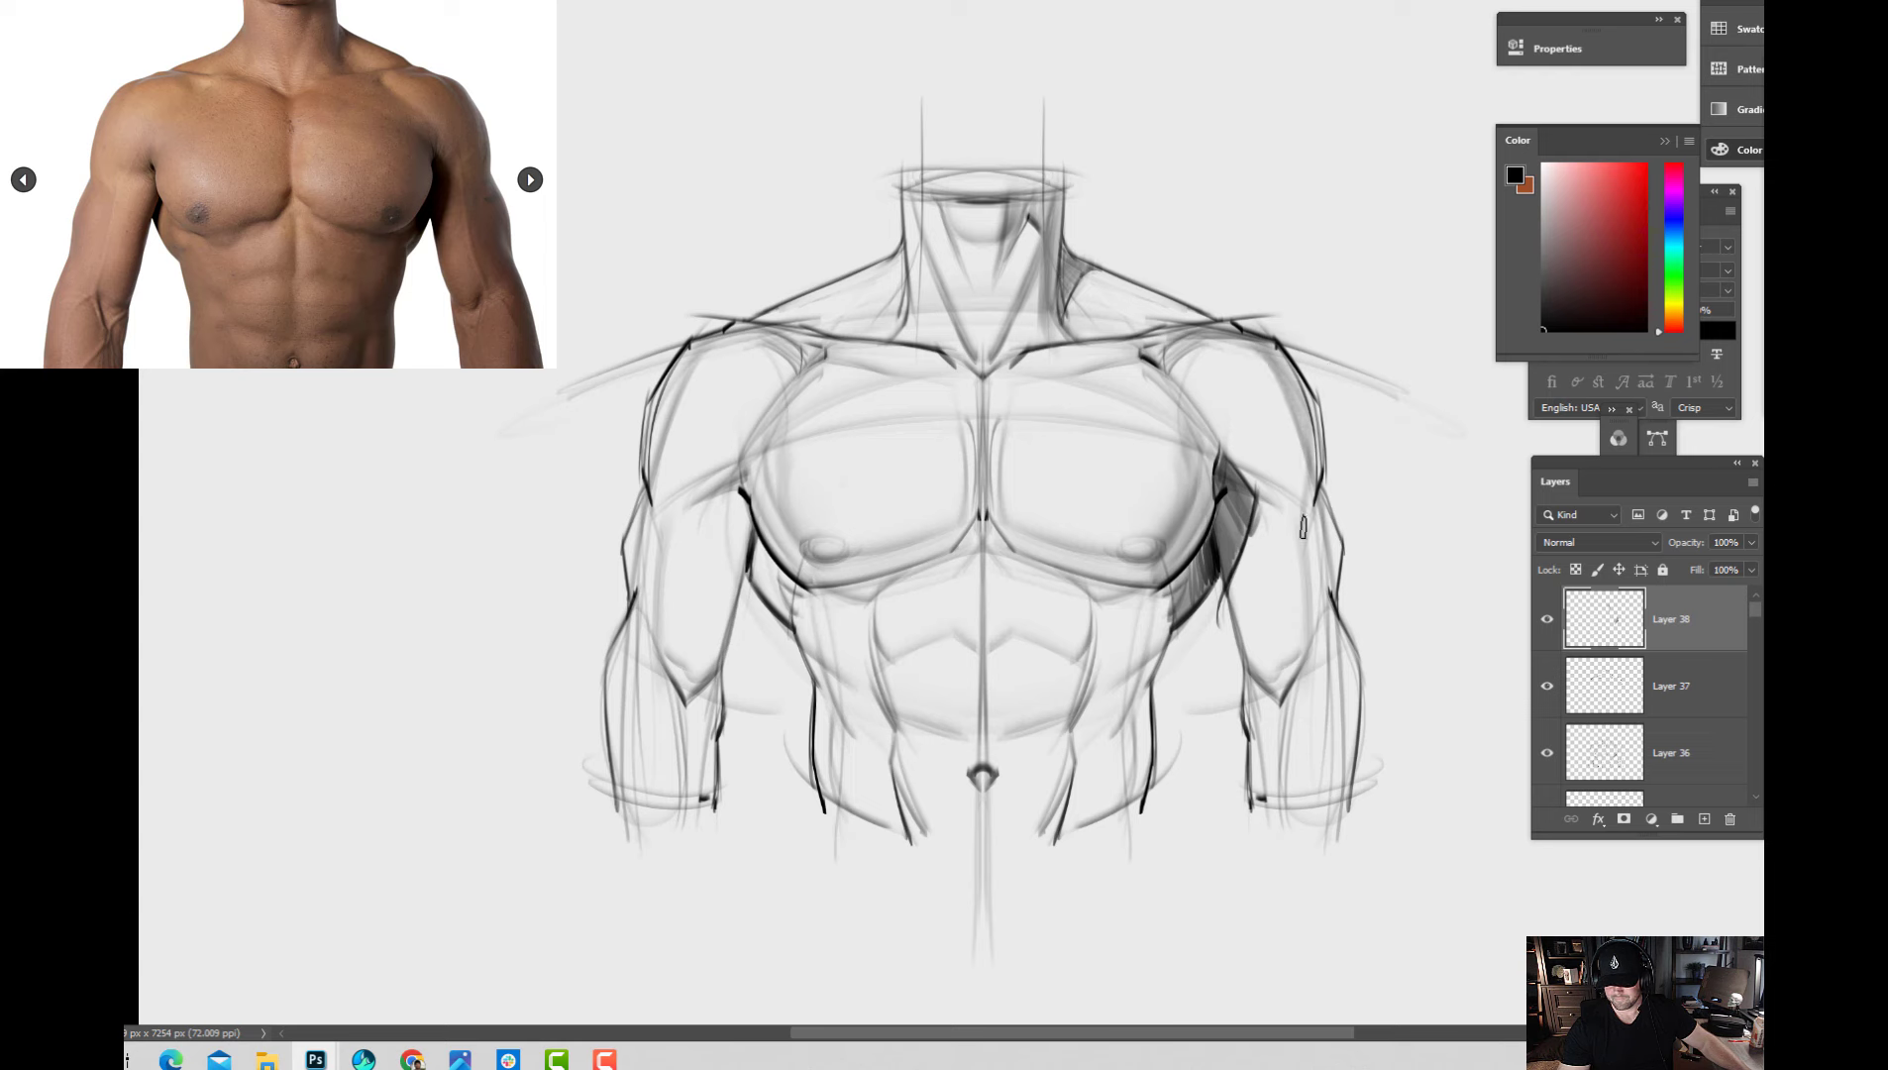
{"action": "left_click_drag", "start_coordinate": [1285, 377], "coordinate": [1309, 513]}
{"action": "left_click_drag", "start_coordinate": [1302, 441], "coordinate": [1322, 517]}
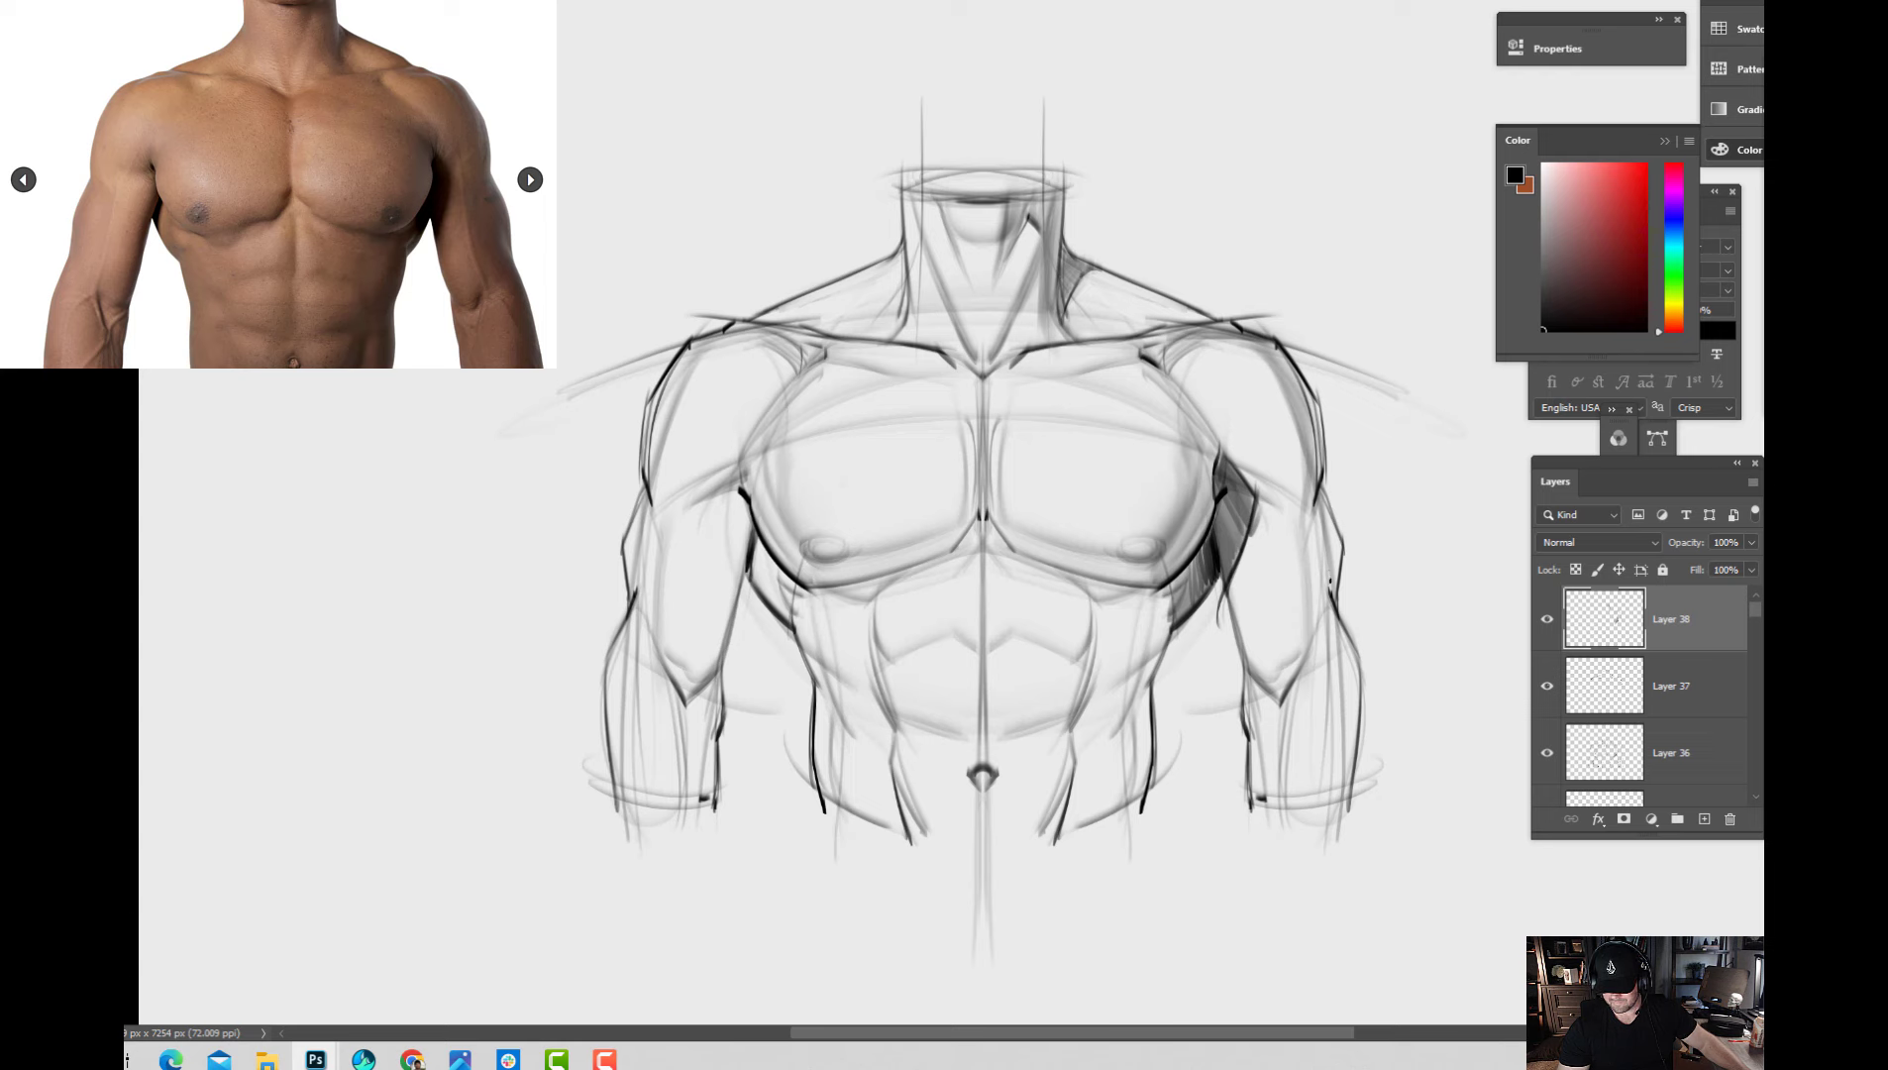
{"action": "mouse_move", "coordinate": [1329, 582]}
{"action": "left_mouse_down"}
{"action": "mouse_move", "coordinate": [1332, 562]}
{"action": "mouse_move", "coordinate": [1317, 600]}
{"action": "left_mouse_up"}
{"action": "left_click_drag", "start_coordinate": [1311, 517], "coordinate": [1305, 672]}
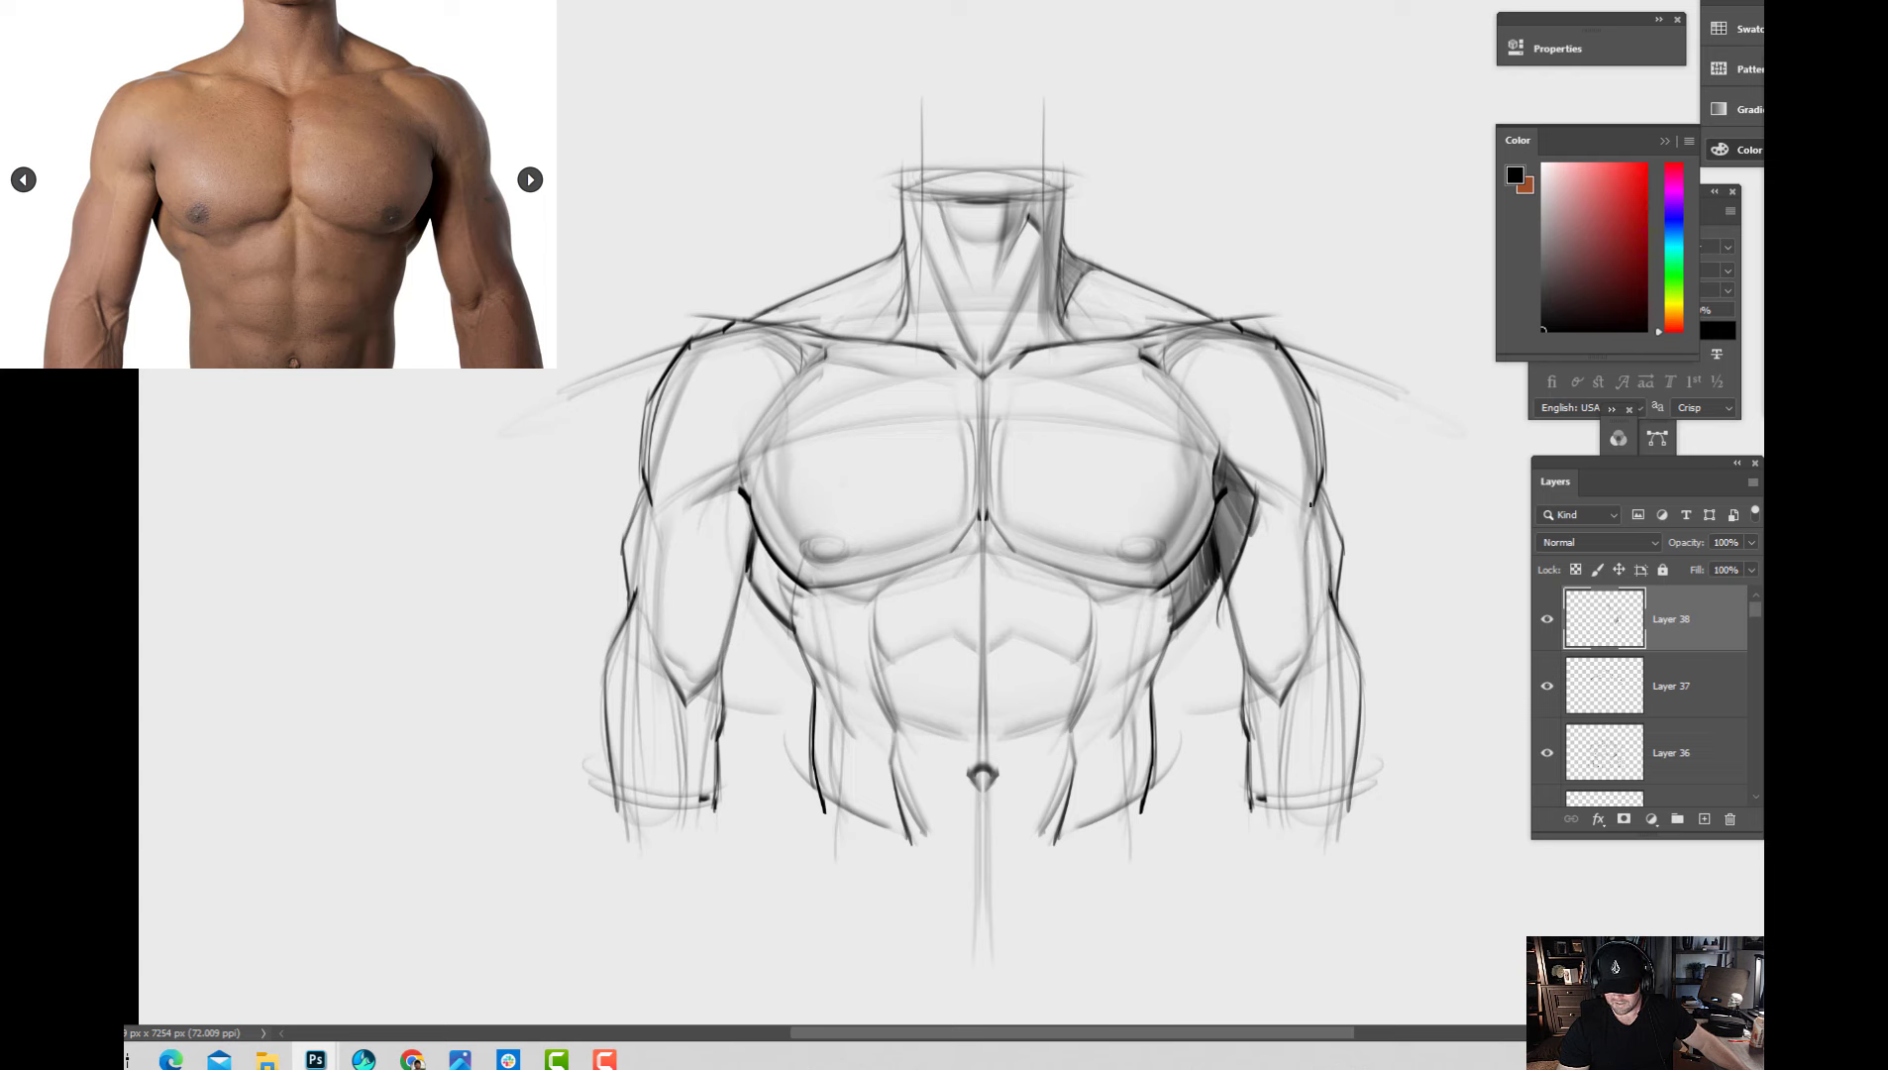
Letter the label "Brachialis" beside the right-hand upper arm, with a leader line to the muscle, redoing its last letter and adding a bullet.
{"action": "mouse_move", "coordinate": [1314, 560]}
{"action": "left_mouse_down"}
{"action": "mouse_move", "coordinate": [1380, 439]}
{"action": "mouse_move", "coordinate": [1383, 458]}
{"action": "mouse_move", "coordinate": [1227, 478]}
{"action": "left_mouse_up"}
{"action": "left_click_drag", "start_coordinate": [1231, 451], "coordinate": [1300, 476]}
{"action": "mouse_move", "coordinate": [1310, 450]}
{"action": "left_mouse_down"}
{"action": "mouse_move", "coordinate": [1308, 476]}
{"action": "mouse_move", "coordinate": [1344, 473]}
{"action": "left_mouse_up"}
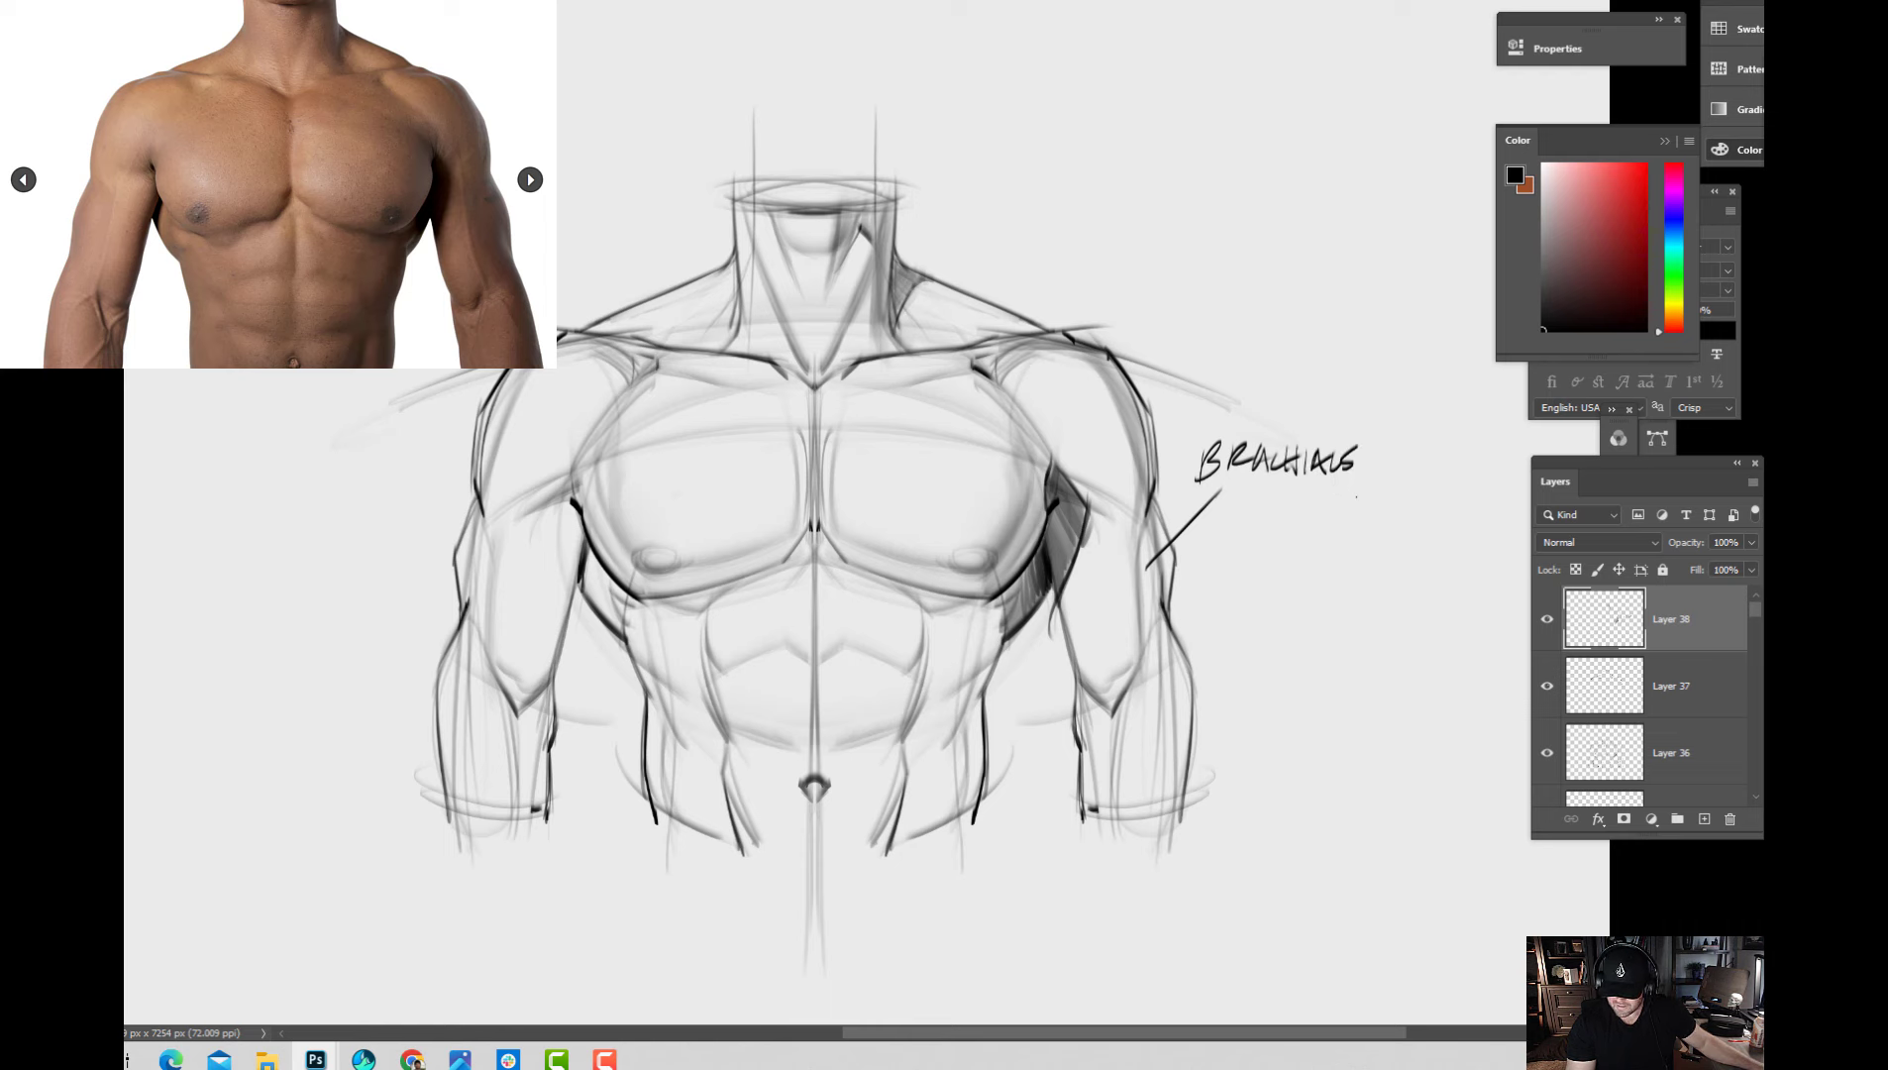
{"action": "key", "text": "ctrl+z"}
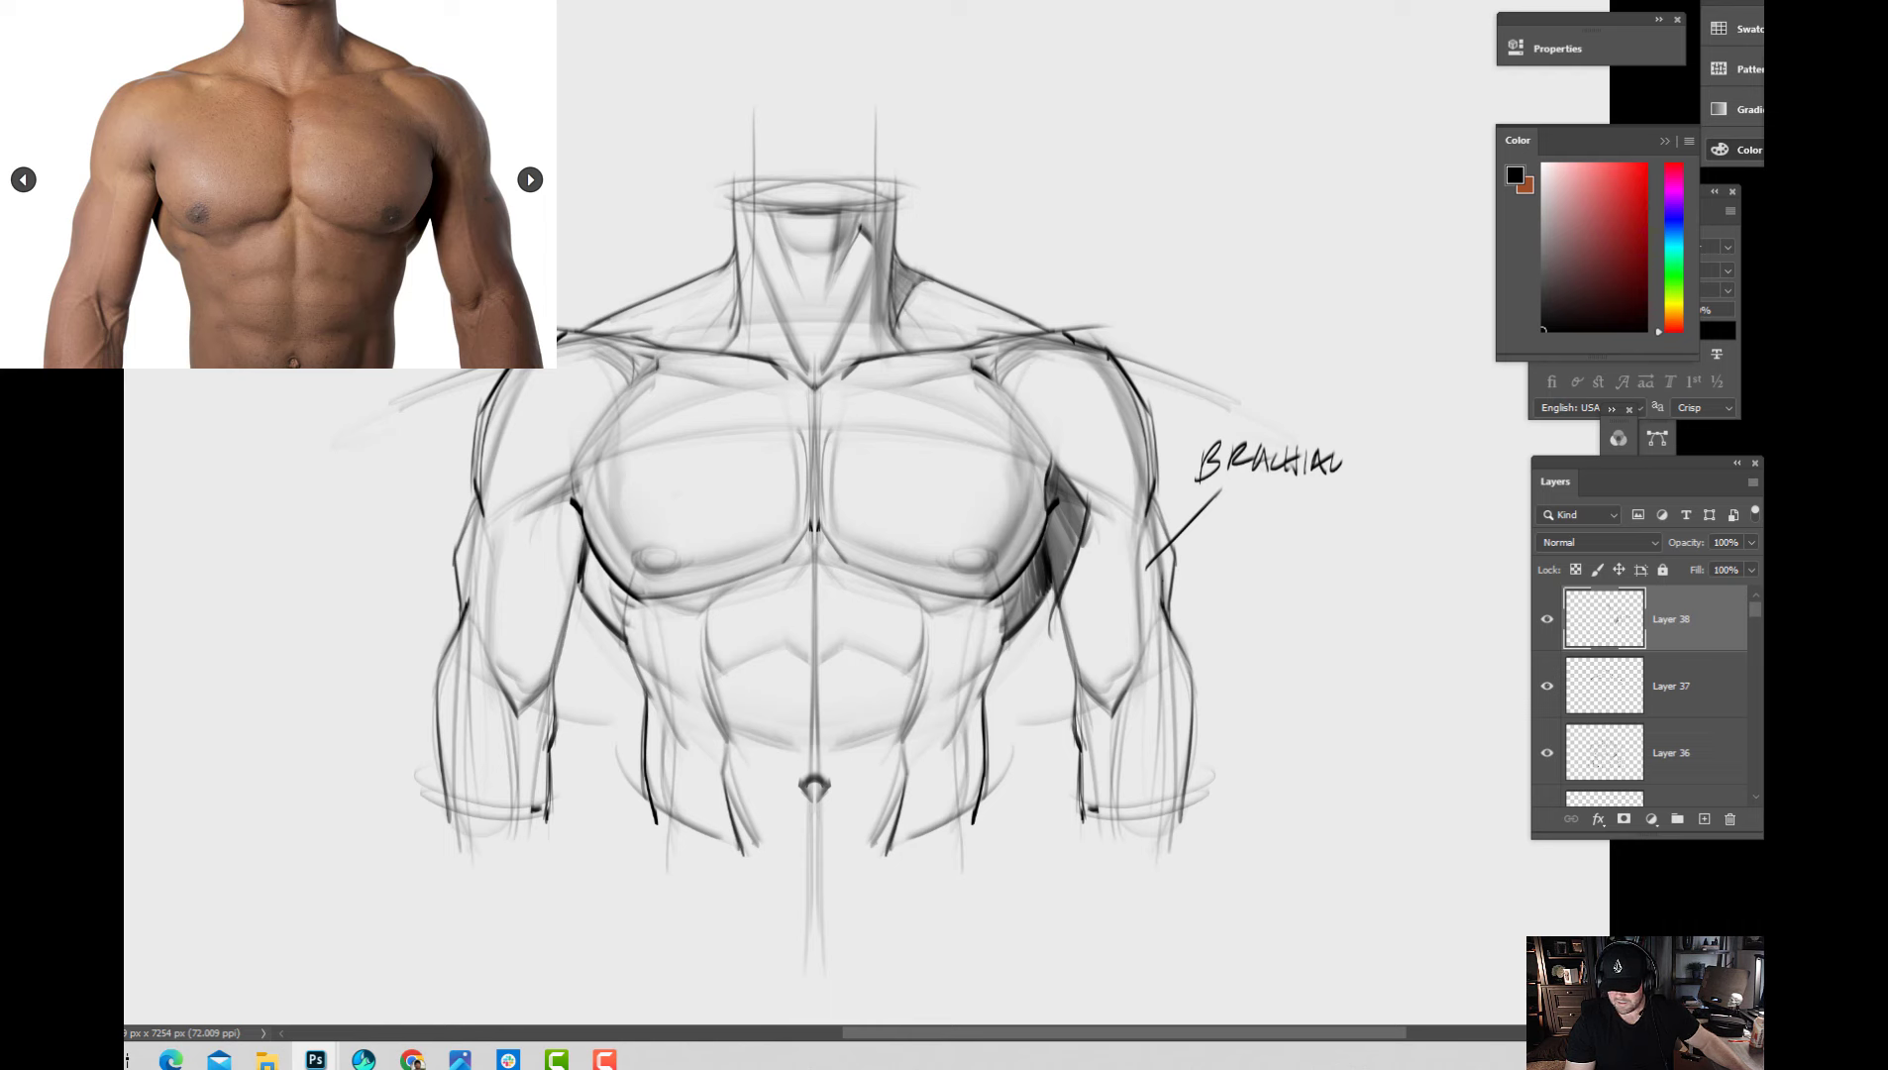
{"action": "left_click_drag", "start_coordinate": [1350, 444], "coordinate": [1354, 471]}
{"action": "mouse_move", "coordinate": [1046, 604]}
{"action": "left_mouse_down"}
{"action": "mouse_move", "coordinate": [1167, 539]}
{"action": "mouse_move", "coordinate": [1201, 432]}
{"action": "mouse_move", "coordinate": [1222, 497]}
{"action": "mouse_move", "coordinate": [1186, 475]}
{"action": "mouse_move", "coordinate": [1203, 476]}
{"action": "left_mouse_up"}
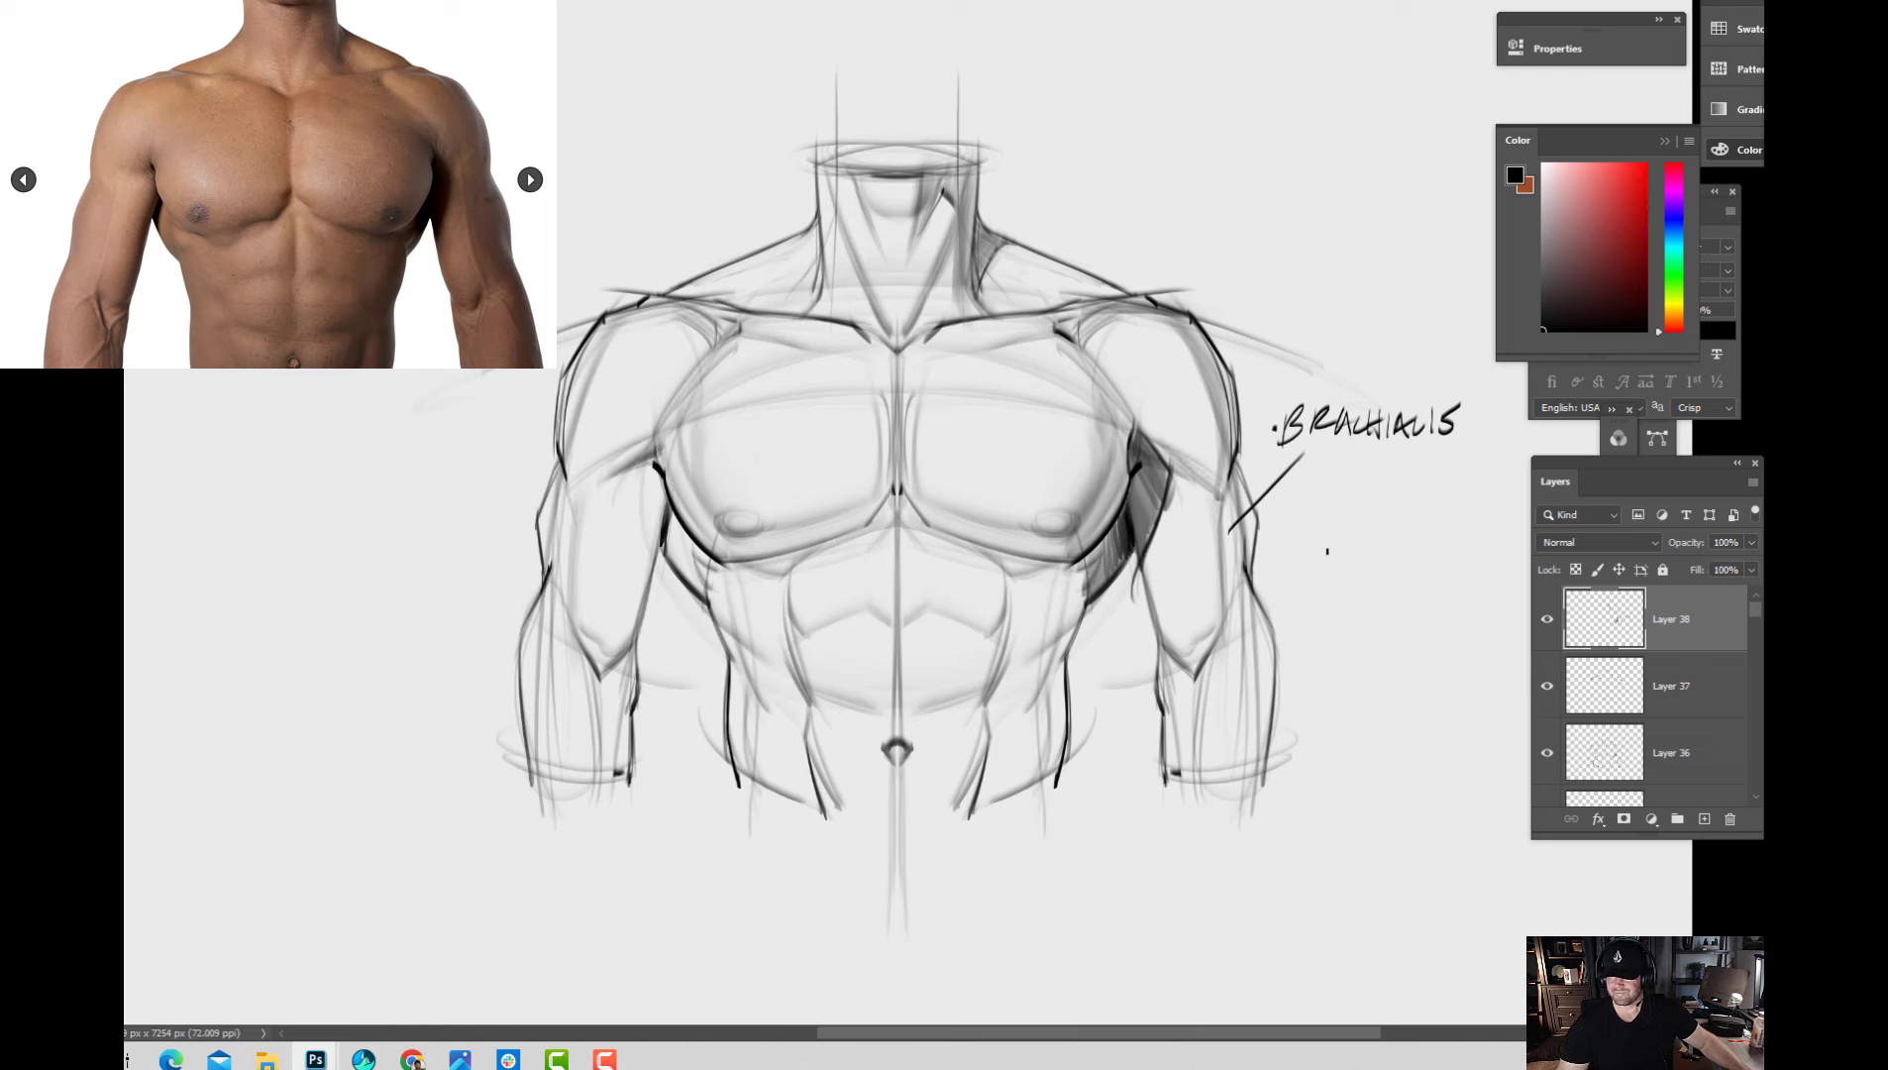
Add a new layer and darken the inner lower edges of both chest muscles where they meet at the sternum.
{"action": "key", "text": "ctrl+shift+alt+n"}
{"action": "left_click_drag", "start_coordinate": [910, 610], "coordinate": [945, 594]}
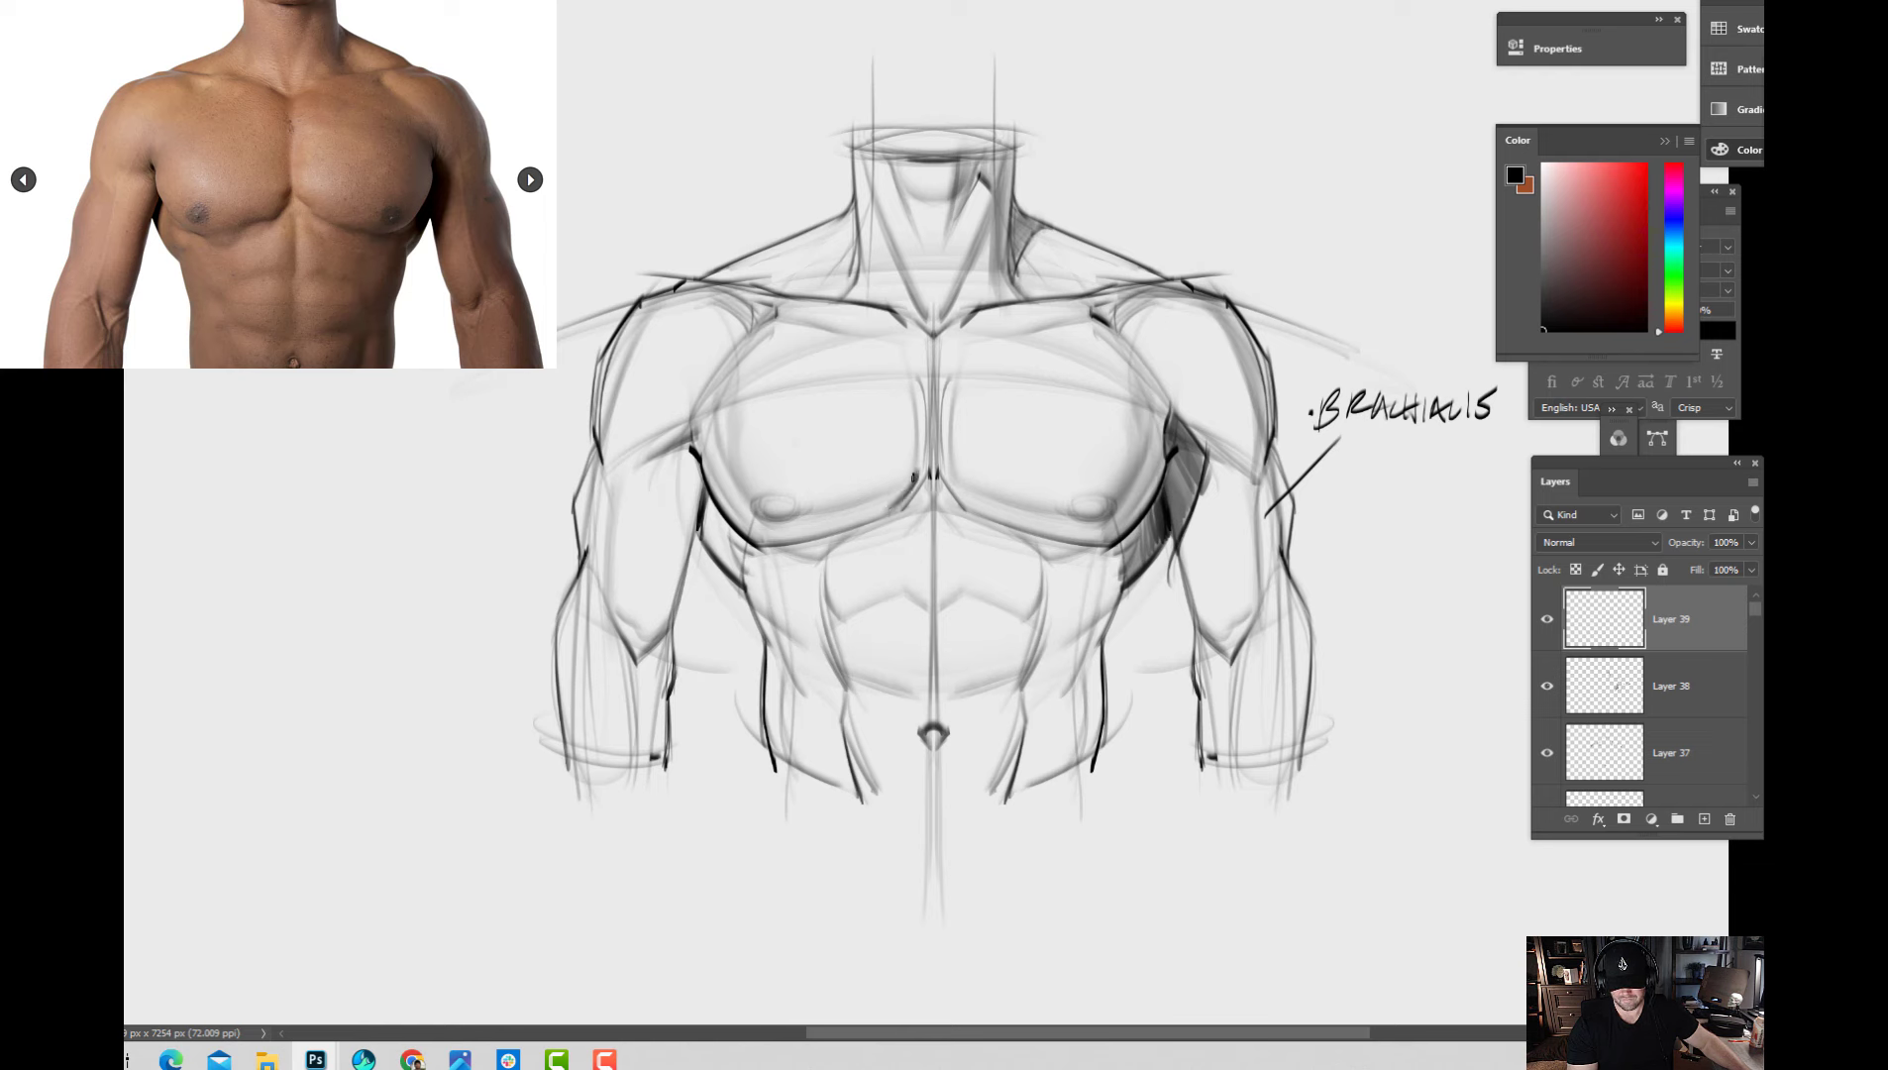
{"action": "left_click_drag", "start_coordinate": [928, 485], "coordinate": [933, 450]}
{"action": "mouse_move", "coordinate": [894, 512]}
{"action": "left_mouse_down"}
{"action": "mouse_move", "coordinate": [929, 459]}
{"action": "mouse_move", "coordinate": [931, 475]}
{"action": "left_mouse_up"}
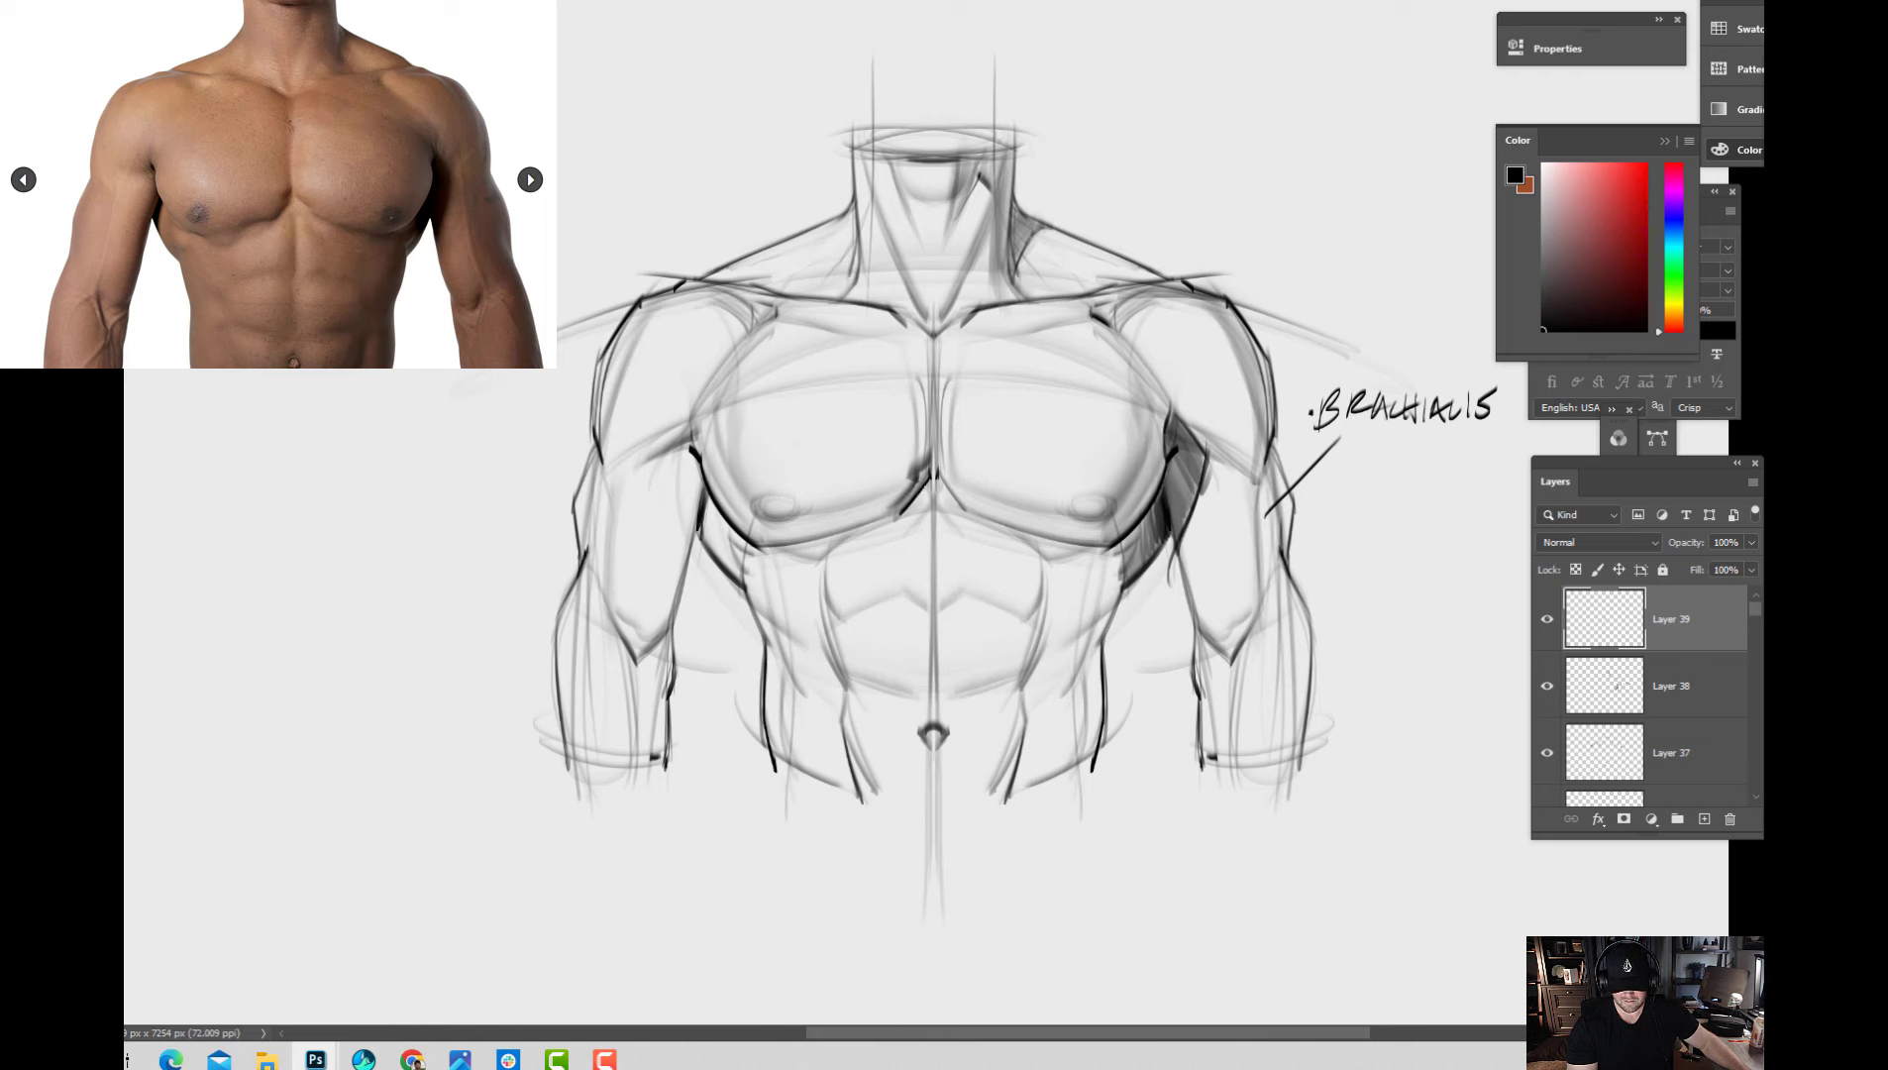
{"action": "left_click_drag", "start_coordinate": [828, 535], "coordinate": [888, 515]}
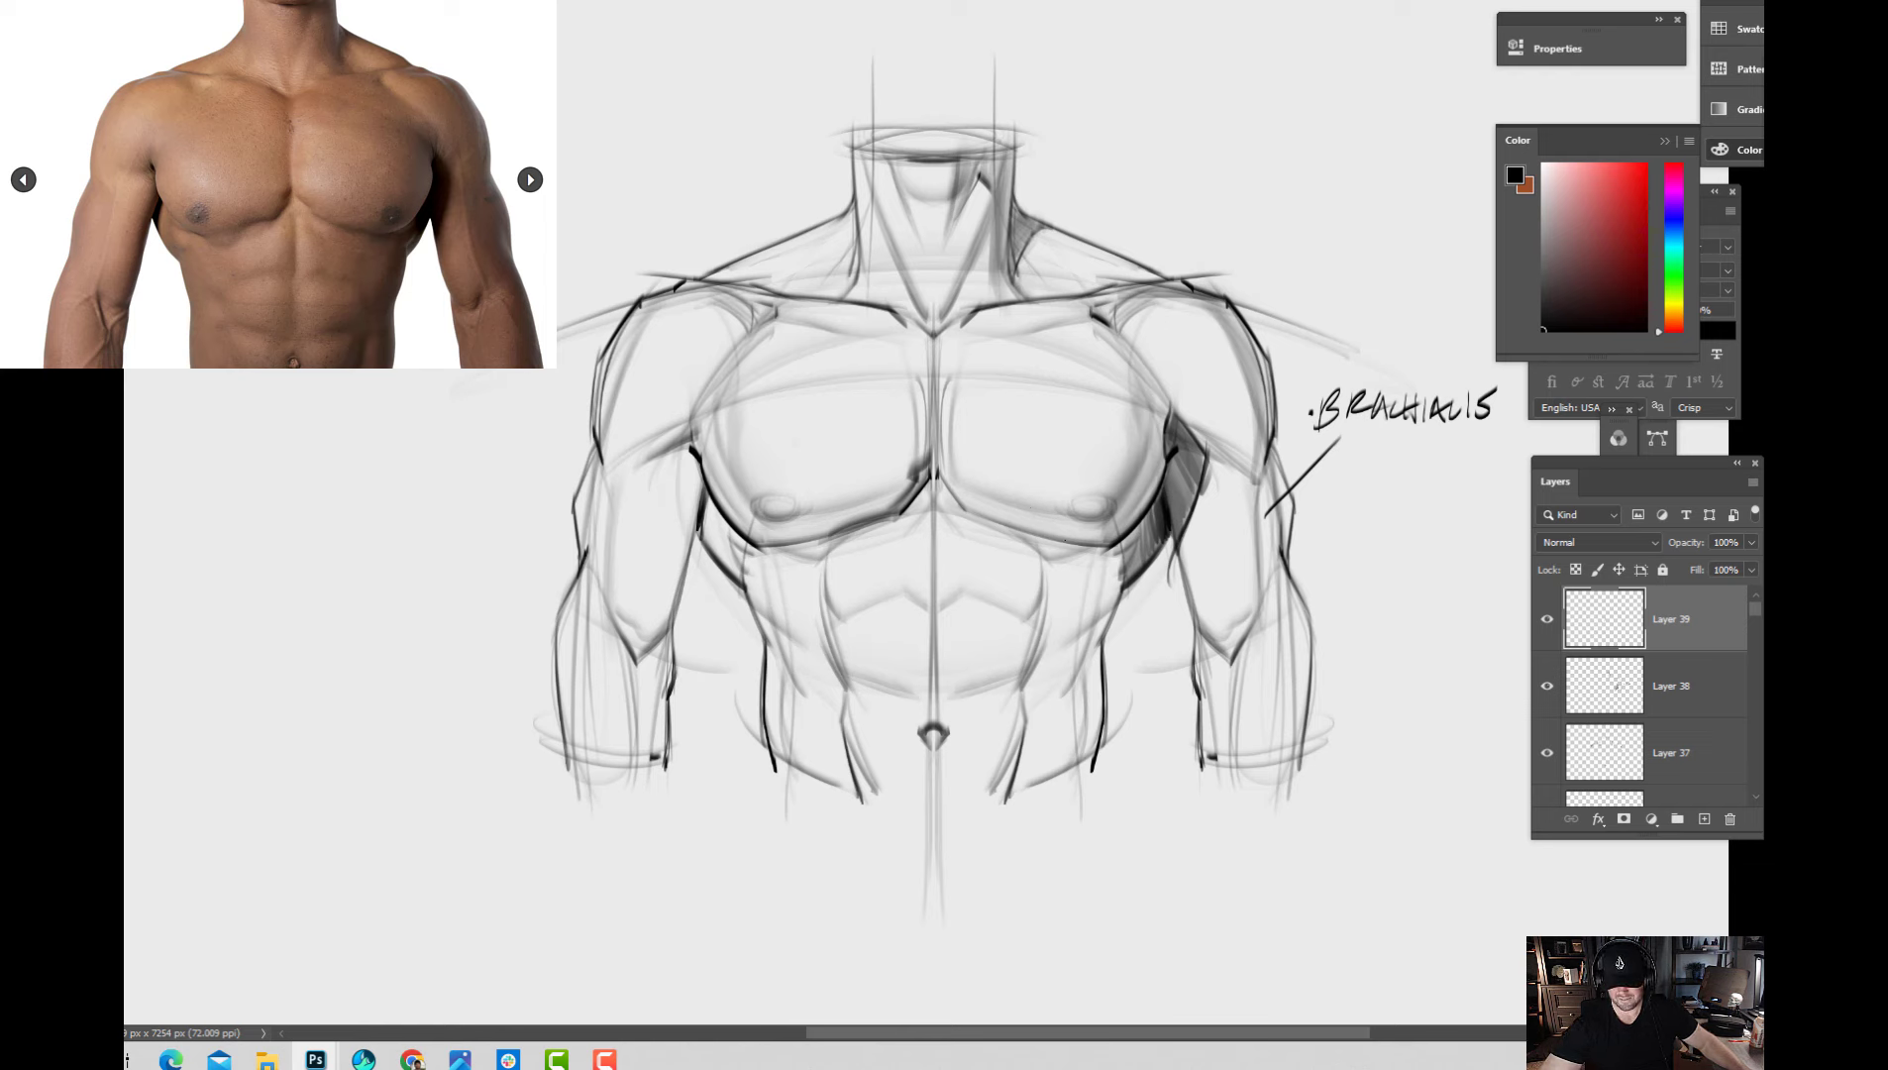
{"action": "left_click_drag", "start_coordinate": [946, 480], "coordinate": [974, 507]}
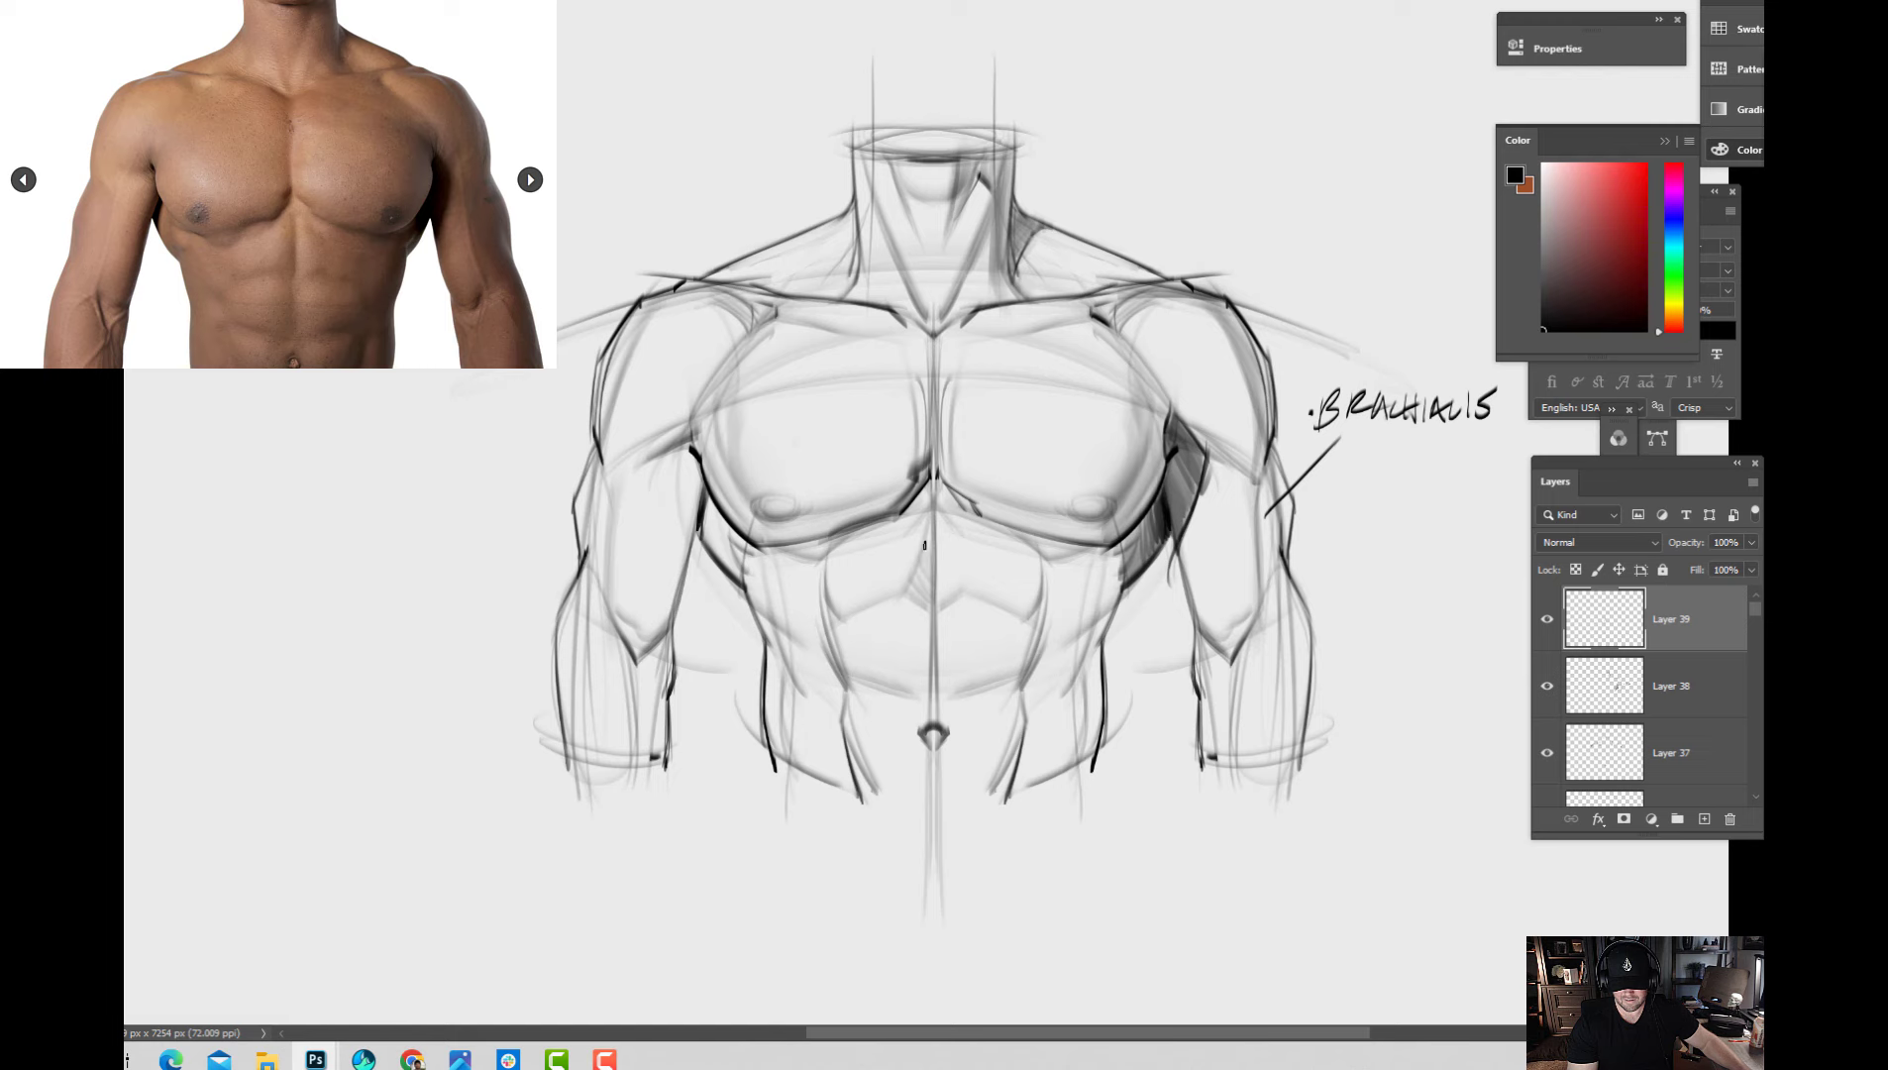
Shade beneath the abdominals, down the right-hand oblique and ribs, and under the right-hand chest muscle.
{"action": "scroll", "coordinate": [947, 673], "scroll_direction": "down", "scroll_amount": 2}
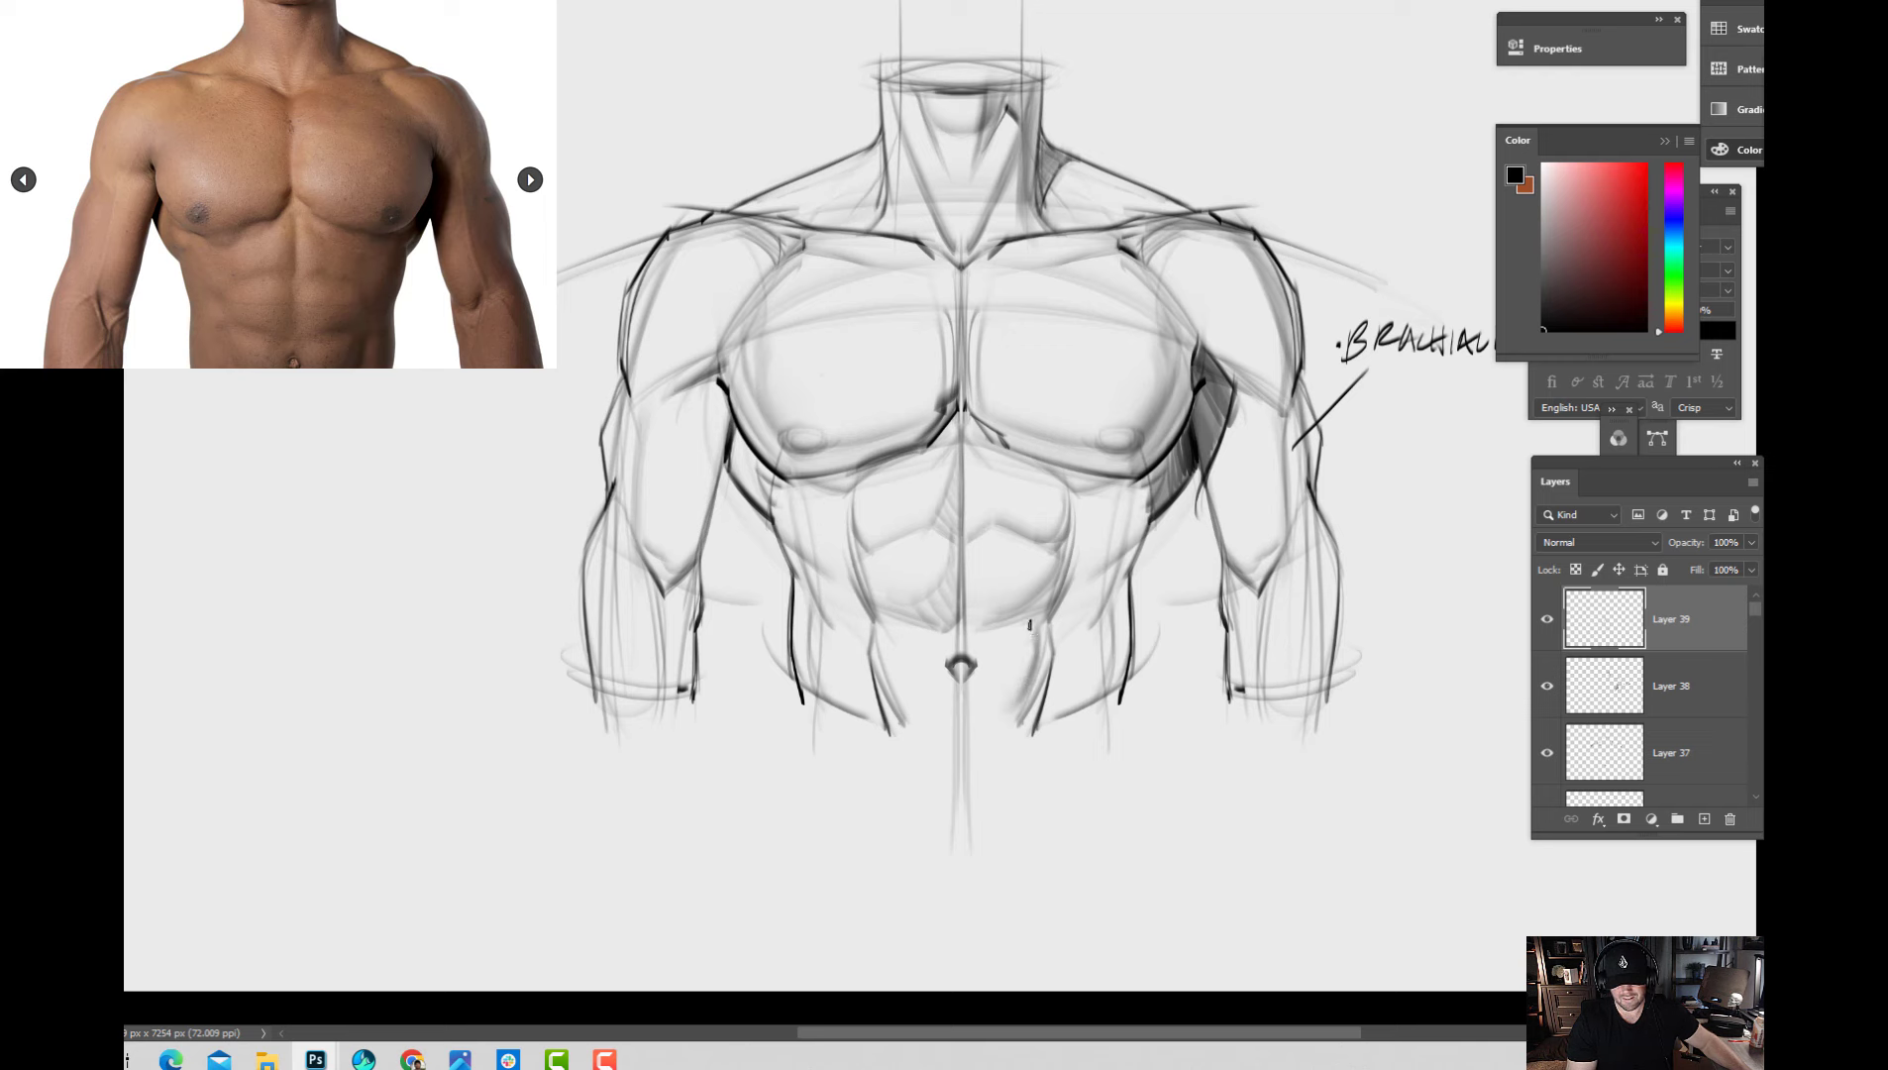
{"action": "left_click_drag", "start_coordinate": [1002, 624], "coordinate": [1040, 634]}
{"action": "left_click_drag", "start_coordinate": [1060, 642], "coordinate": [1047, 694]}
{"action": "mouse_move", "coordinate": [1090, 635]}
{"action": "left_mouse_down"}
{"action": "mouse_move", "coordinate": [1097, 711]}
{"action": "mouse_move", "coordinate": [1071, 749]}
{"action": "left_mouse_up"}
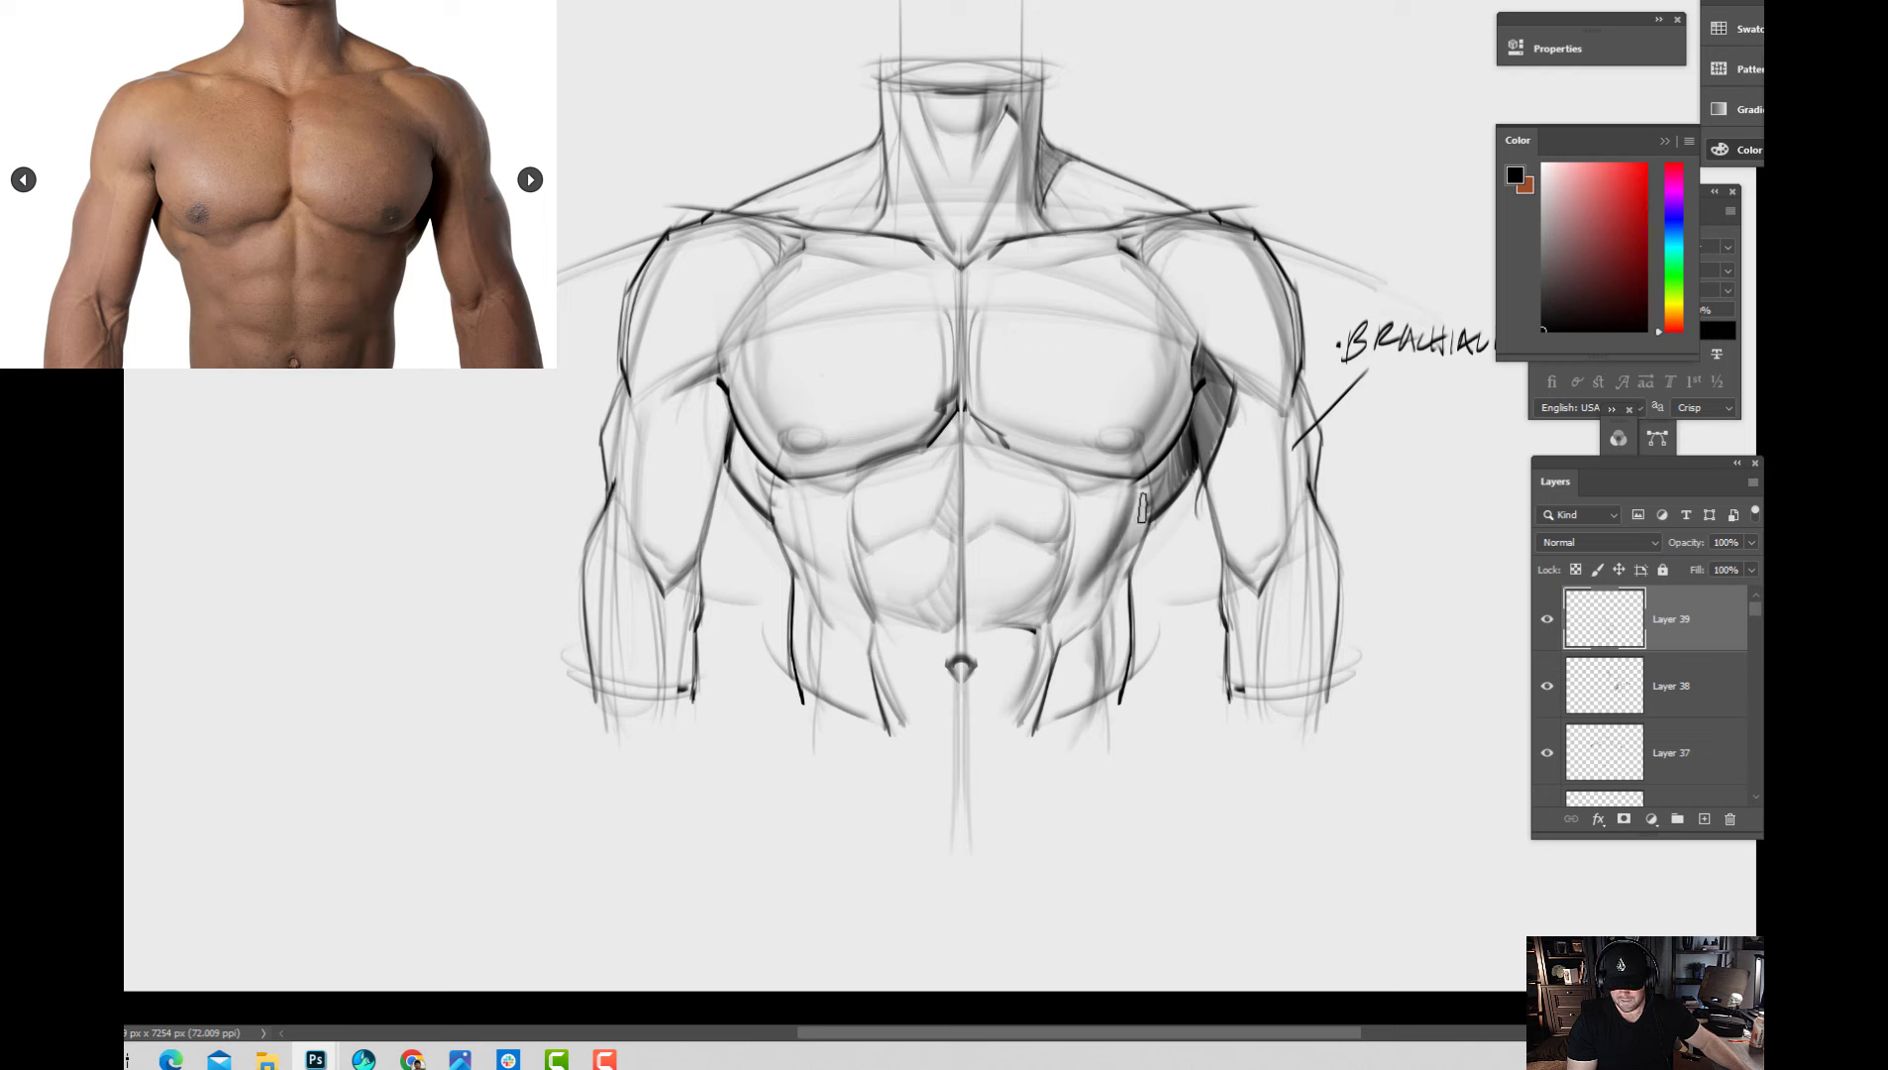
{"action": "left_click_drag", "start_coordinate": [1139, 500], "coordinate": [1112, 609]}
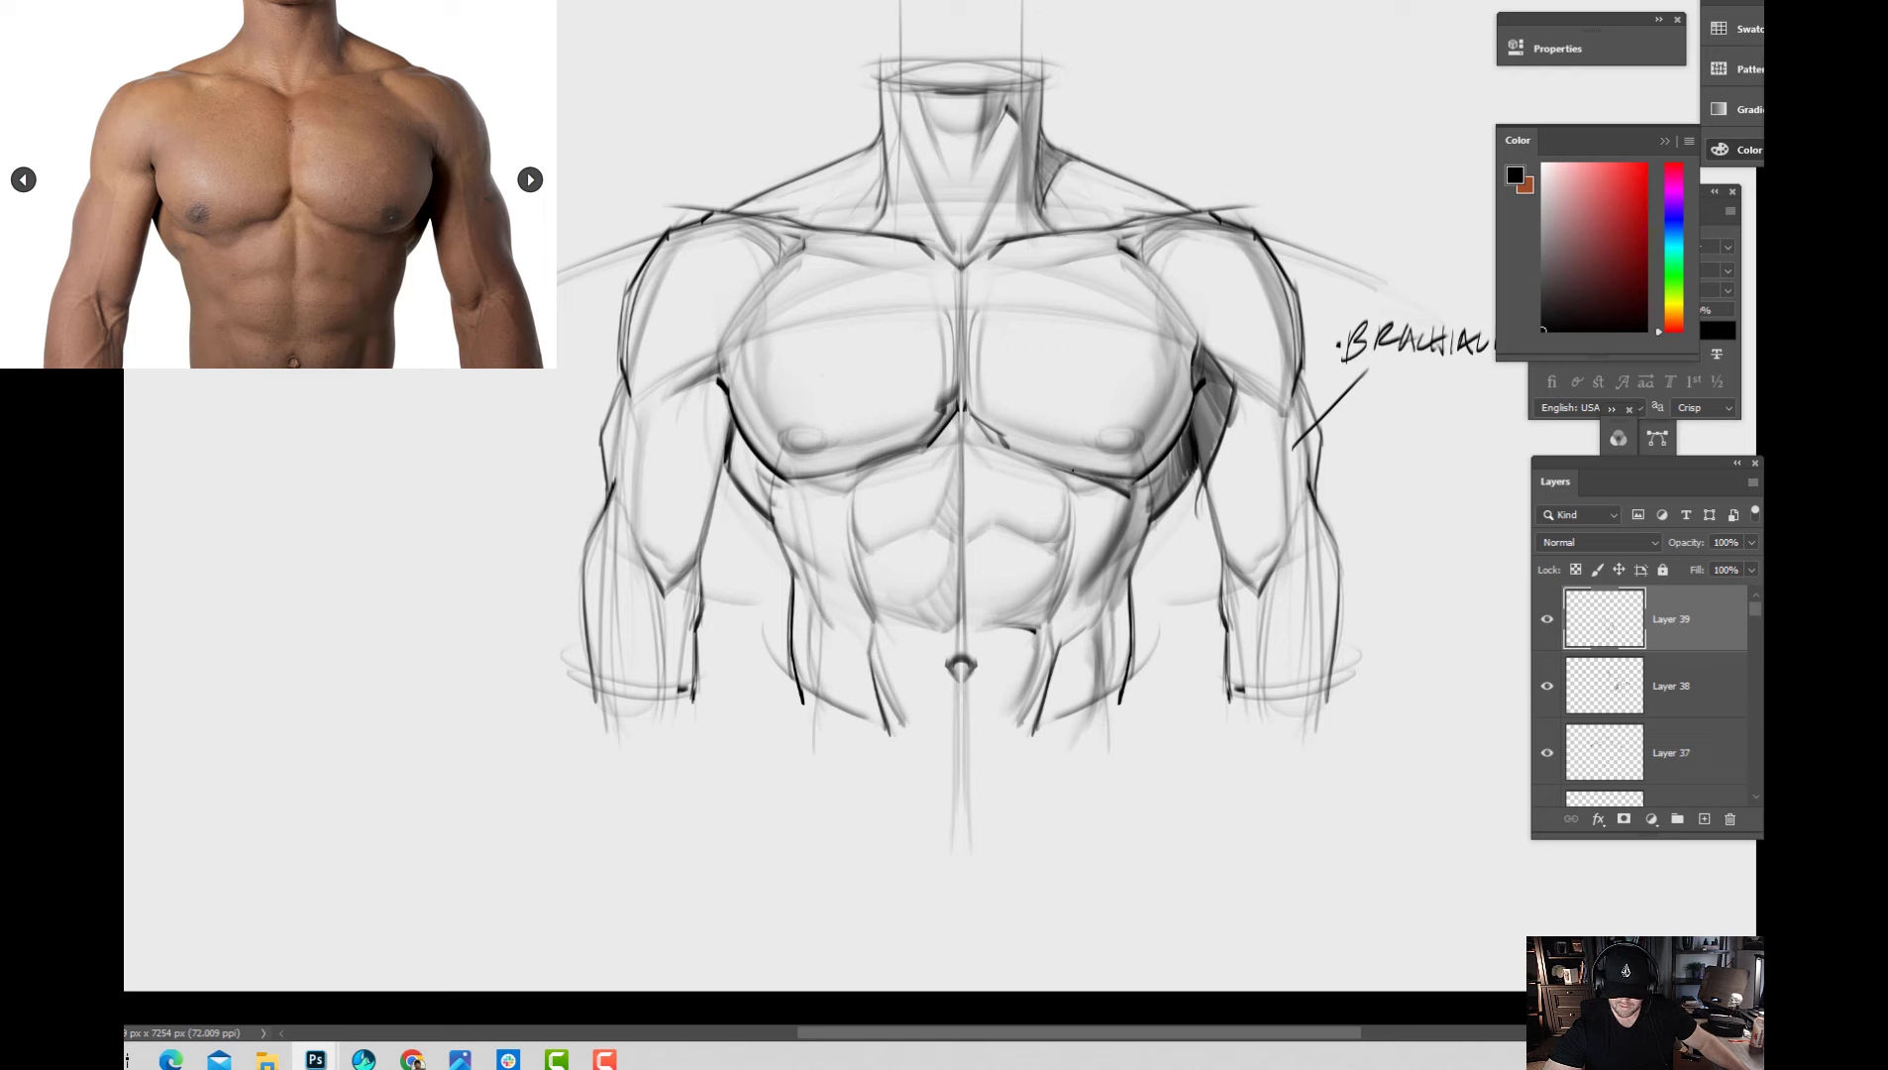
{"action": "left_click_drag", "start_coordinate": [1024, 445], "coordinate": [1046, 555]}
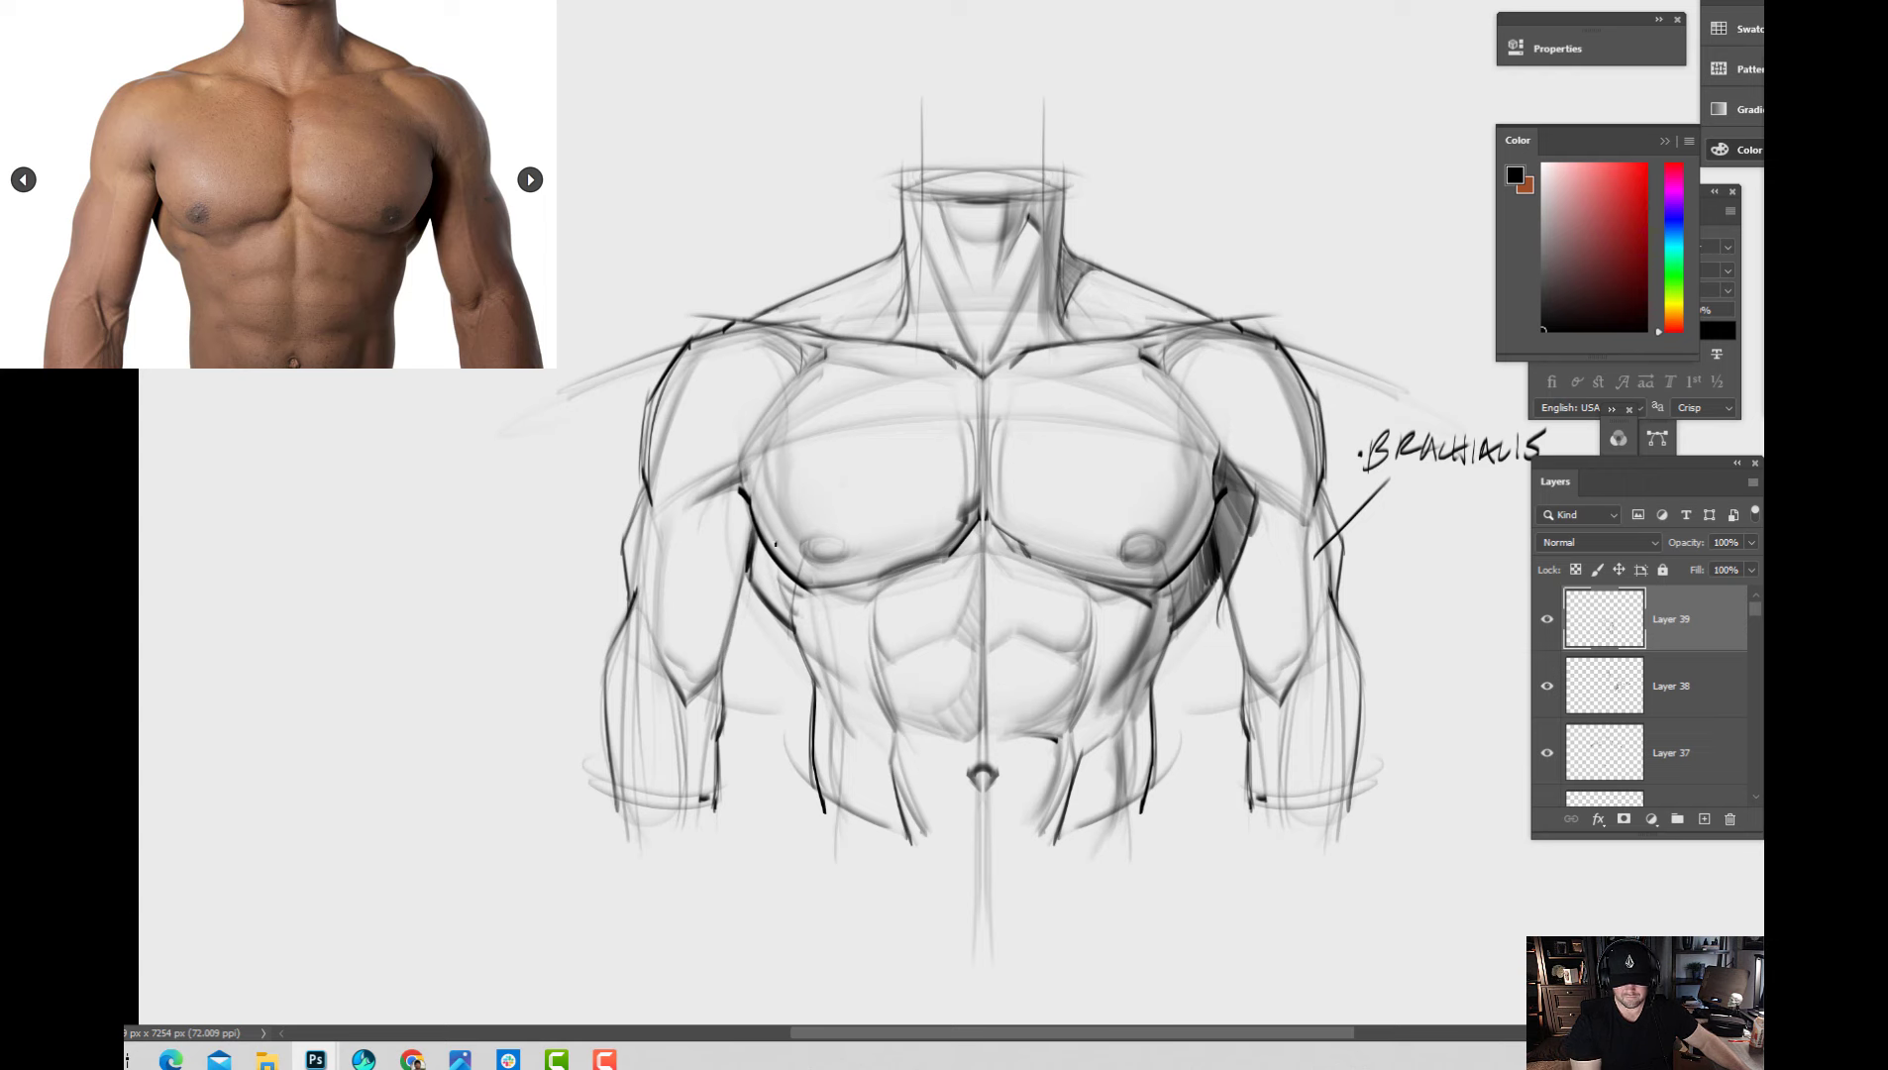
Shade the left-hand lat, the inner upper arm beside it and the crease at the elbow.
{"action": "left_click_drag", "start_coordinate": [765, 545], "coordinate": [755, 592]}
{"action": "left_click_drag", "start_coordinate": [747, 525], "coordinate": [752, 584]}
{"action": "left_click_drag", "start_coordinate": [749, 481], "coordinate": [754, 589]}
{"action": "left_click_drag", "start_coordinate": [693, 693], "coordinate": [721, 728]}
Letter the label "Infra clavicular fossa" above the right-hand shoulder, with a bullet and a leader line to the hollow below the collarbone.
{"action": "left_click_drag", "start_coordinate": [1238, 191], "coordinate": [1157, 354]}
{"action": "mouse_move", "coordinate": [1199, 156]}
{"action": "left_mouse_down"}
{"action": "mouse_move", "coordinate": [1195, 187]}
{"action": "mouse_move", "coordinate": [1227, 159]}
{"action": "mouse_move", "coordinate": [1228, 186]}
{"action": "left_mouse_up"}
{"action": "left_click", "coordinate": [1231, 181]}
{"action": "left_click_drag", "start_coordinate": [1231, 156], "coordinate": [1246, 168]}
{"action": "mouse_move", "coordinate": [1248, 185]}
{"action": "left_mouse_down"}
{"action": "mouse_move", "coordinate": [1282, 173]}
{"action": "mouse_move", "coordinate": [1242, 238]}
{"action": "mouse_move", "coordinate": [1196, 250]}
{"action": "mouse_move", "coordinate": [1214, 259]}
{"action": "left_mouse_up"}
{"action": "mouse_move", "coordinate": [1227, 234]}
{"action": "left_mouse_down"}
{"action": "mouse_move", "coordinate": [1229, 256]}
{"action": "mouse_move", "coordinate": [1253, 247]}
{"action": "left_mouse_up"}
{"action": "left_click_drag", "start_coordinate": [1257, 238], "coordinate": [1329, 253]}
{"action": "left_click_drag", "start_coordinate": [1327, 236], "coordinate": [1394, 247]}
{"action": "left_click_drag", "start_coordinate": [1076, 248], "coordinate": [1084, 248]}
{"action": "left_click_drag", "start_coordinate": [1172, 285], "coordinate": [1224, 309]}
{"action": "left_click_drag", "start_coordinate": [1228, 287], "coordinate": [1282, 309]}
Draw an arrow to the slope between neck and left-hand shoulder, and letter the bulleted label "Trapezius" above it.
{"action": "left_click_drag", "start_coordinate": [669, 282], "coordinate": [756, 377]}
{"action": "mouse_move", "coordinate": [767, 202]}
{"action": "left_mouse_down"}
{"action": "mouse_move", "coordinate": [851, 147]}
{"action": "mouse_move", "coordinate": [886, 189]}
{"action": "mouse_move", "coordinate": [785, 288]}
{"action": "left_mouse_up"}
{"action": "mouse_move", "coordinate": [761, 241]}
{"action": "left_mouse_down"}
{"action": "mouse_move", "coordinate": [825, 273]}
{"action": "mouse_move", "coordinate": [831, 253]}
{"action": "left_mouse_up"}
{"action": "mouse_move", "coordinate": [836, 277]}
{"action": "left_mouse_down"}
{"action": "mouse_move", "coordinate": [845, 250]}
{"action": "mouse_move", "coordinate": [847, 280]}
{"action": "mouse_move", "coordinate": [863, 258]}
{"action": "left_mouse_up"}
{"action": "left_click_drag", "start_coordinate": [849, 269], "coordinate": [887, 275]}
{"action": "left_click", "coordinate": [889, 265]}
{"action": "left_click_drag", "start_coordinate": [897, 251], "coordinate": [915, 280]}
{"action": "left_click_drag", "start_coordinate": [752, 268], "coordinate": [765, 263]}
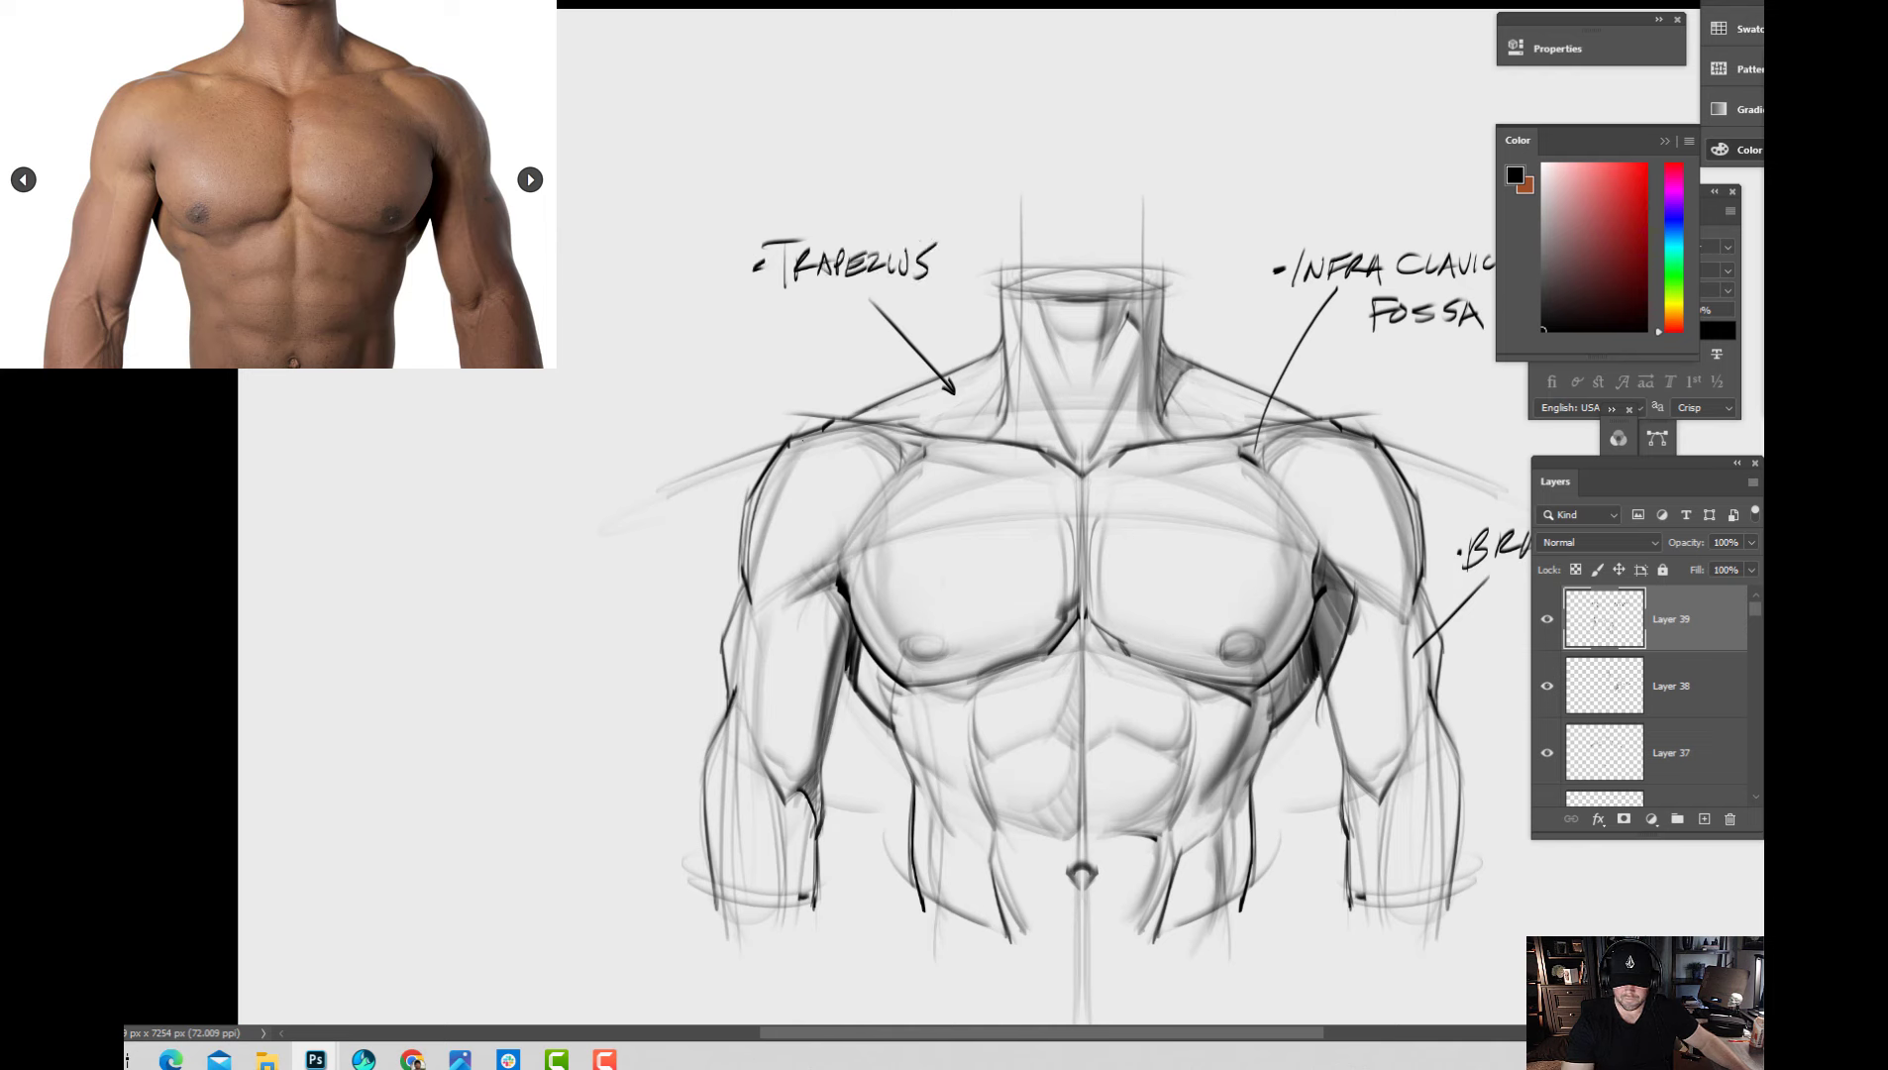
Draw an arrow to the outer end of the left-hand collarbone, and letter the bulleted label "Clavical" beside it.
{"action": "left_click_drag", "start_coordinate": [755, 353], "coordinate": [815, 407]}
{"action": "left_click_drag", "start_coordinate": [802, 407], "coordinate": [816, 408]}
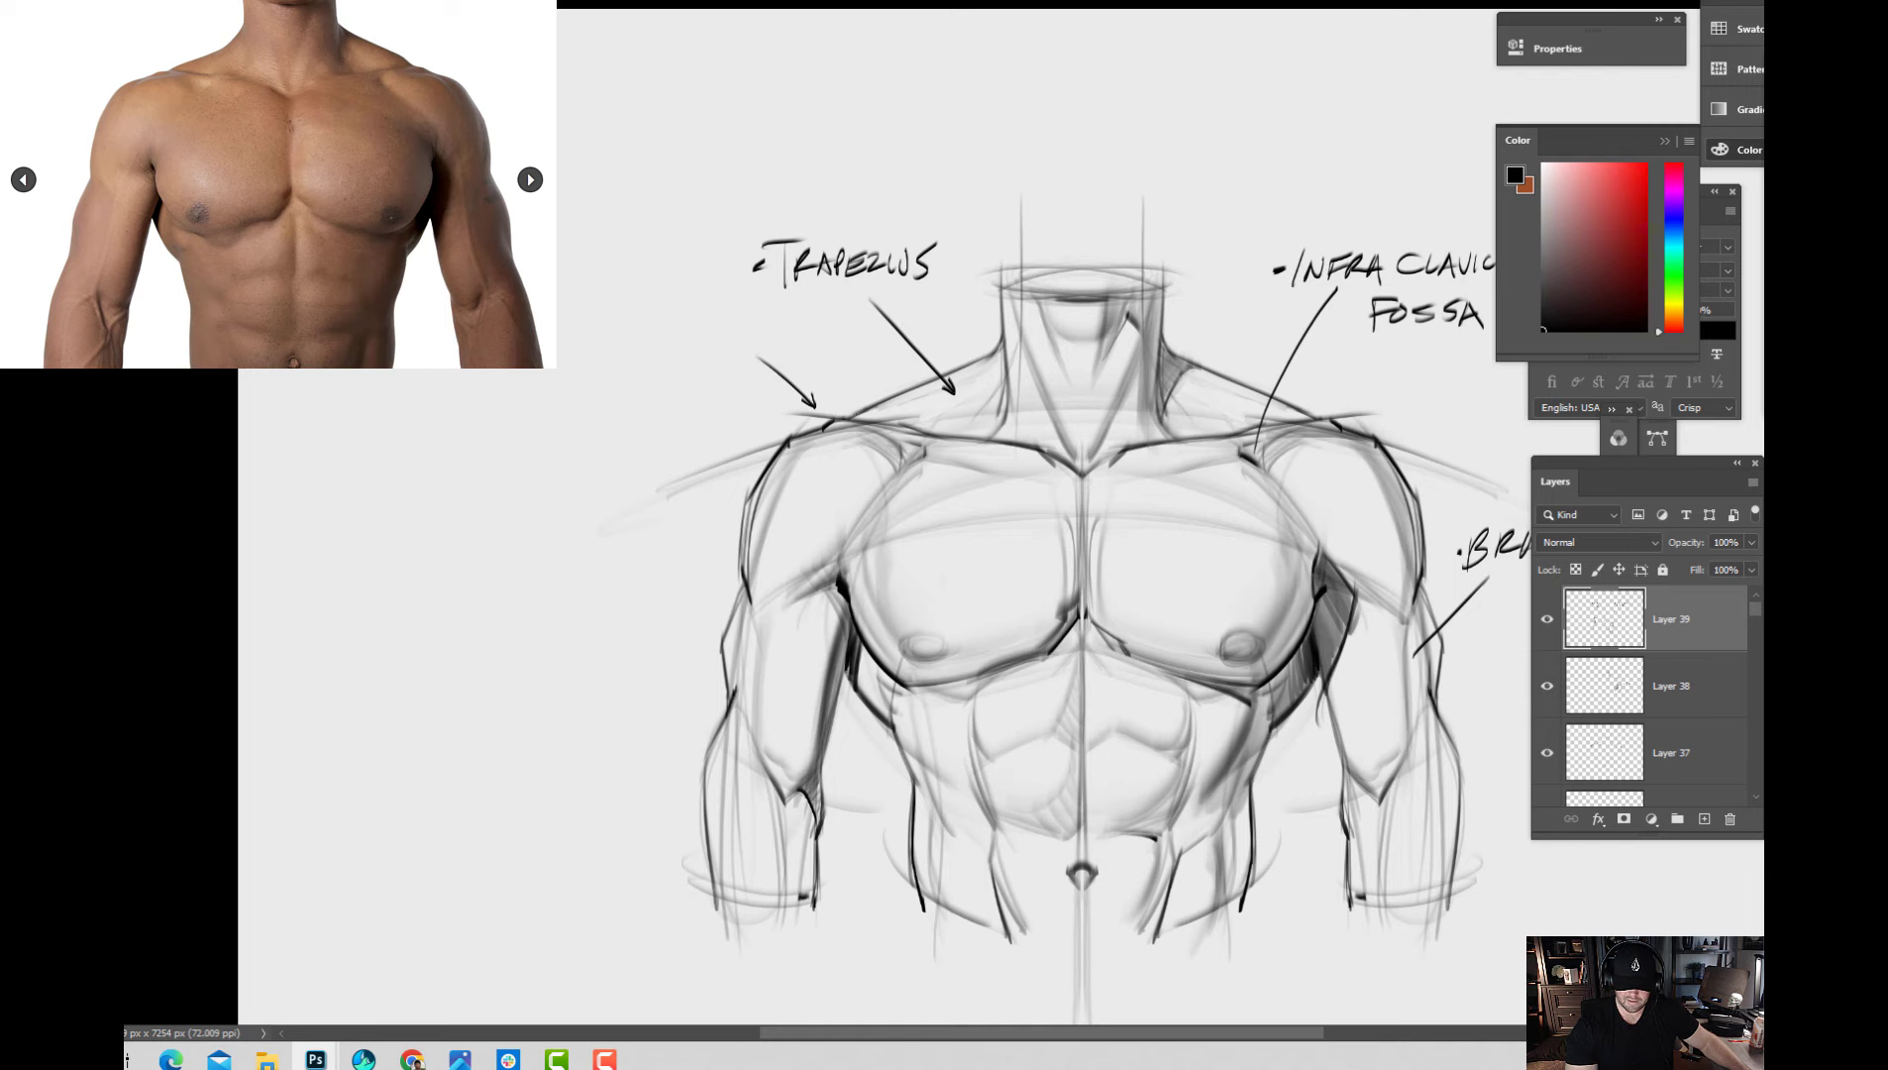
{"action": "left_click_drag", "start_coordinate": [1004, 472], "coordinate": [1242, 533]}
{"action": "left_click_drag", "start_coordinate": [897, 390], "coordinate": [894, 421]}
{"action": "left_click_drag", "start_coordinate": [903, 385], "coordinate": [921, 420]}
{"action": "left_click_drag", "start_coordinate": [925, 420], "coordinate": [945, 420]}
{"action": "left_click_drag", "start_coordinate": [948, 397], "coordinate": [965, 418]}
{"action": "left_click_drag", "start_coordinate": [971, 396], "coordinate": [973, 420]}
{"action": "mouse_move", "coordinate": [991, 397]}
{"action": "left_mouse_down"}
{"action": "mouse_move", "coordinate": [980, 420]}
{"action": "mouse_move", "coordinate": [1036, 419]}
{"action": "left_mouse_up"}
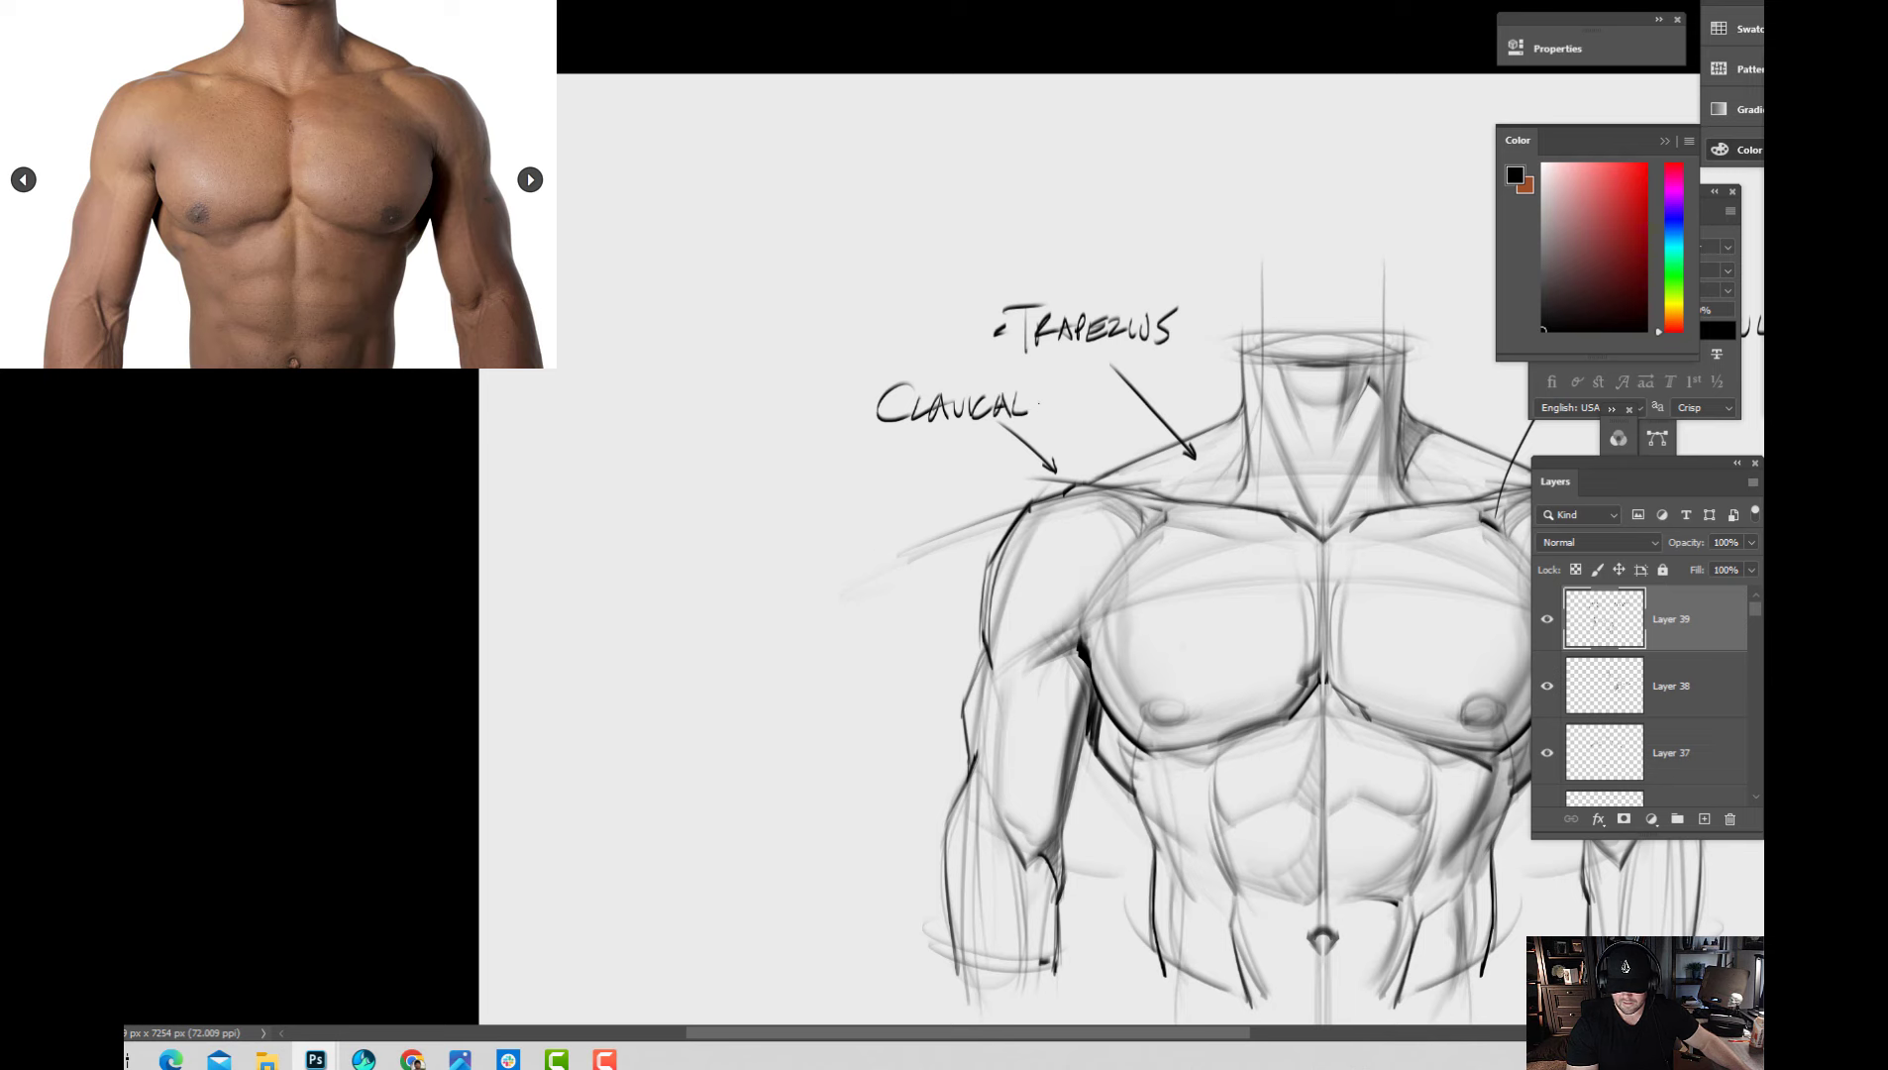
{"action": "left_click_drag", "start_coordinate": [844, 409], "coordinate": [862, 407]}
{"action": "mouse_move", "coordinate": [1316, 454]}
{"action": "left_mouse_down"}
{"action": "mouse_move", "coordinate": [1185, 366]}
{"action": "mouse_move", "coordinate": [1101, 342]}
{"action": "left_mouse_up"}
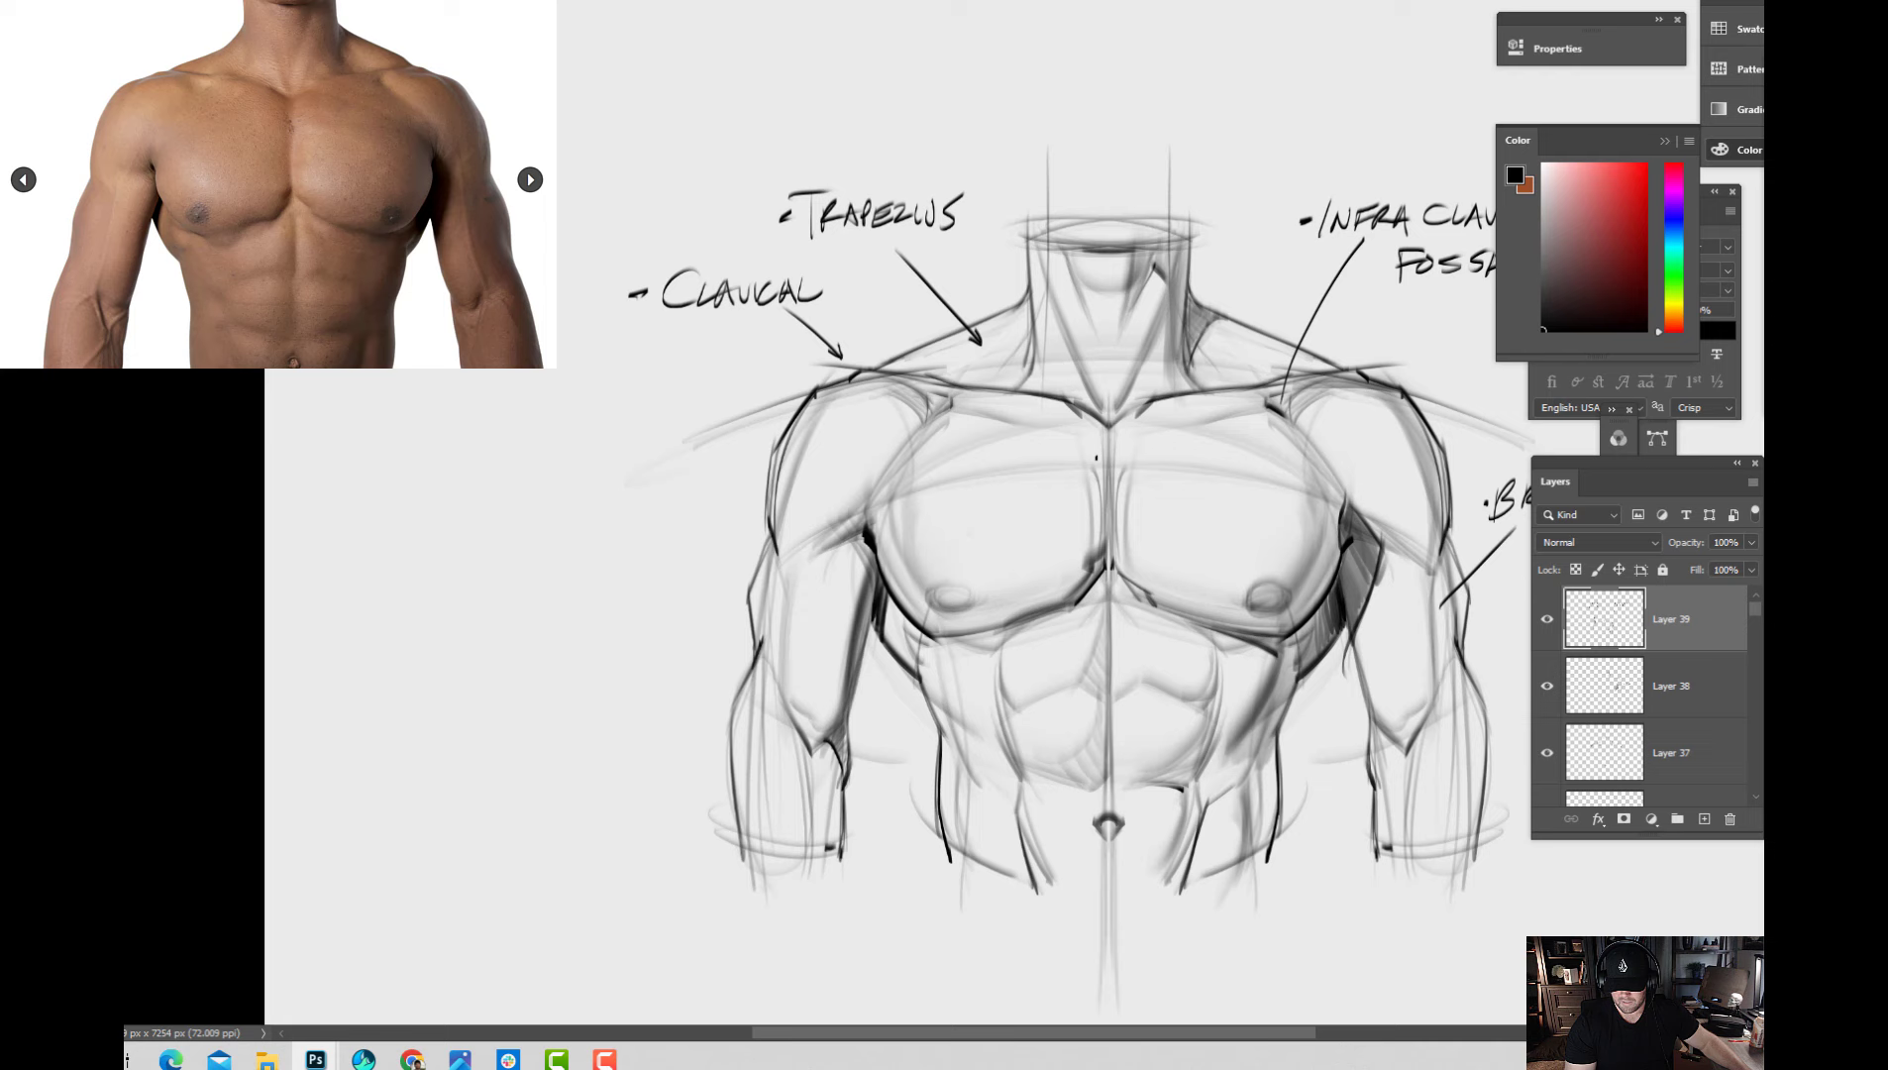
{"action": "mouse_move", "coordinate": [1086, 421]}
{"action": "left_mouse_down"}
{"action": "mouse_move", "coordinate": [1097, 570]}
{"action": "mouse_move", "coordinate": [1149, 592]}
{"action": "left_mouse_up"}
{"action": "mouse_move", "coordinate": [1129, 444]}
{"action": "left_mouse_down"}
{"action": "mouse_move", "coordinate": [1147, 592]}
{"action": "mouse_move", "coordinate": [1094, 421]}
{"action": "mouse_move", "coordinate": [1079, 604]}
{"action": "mouse_move", "coordinate": [1114, 654]}
{"action": "left_mouse_up"}
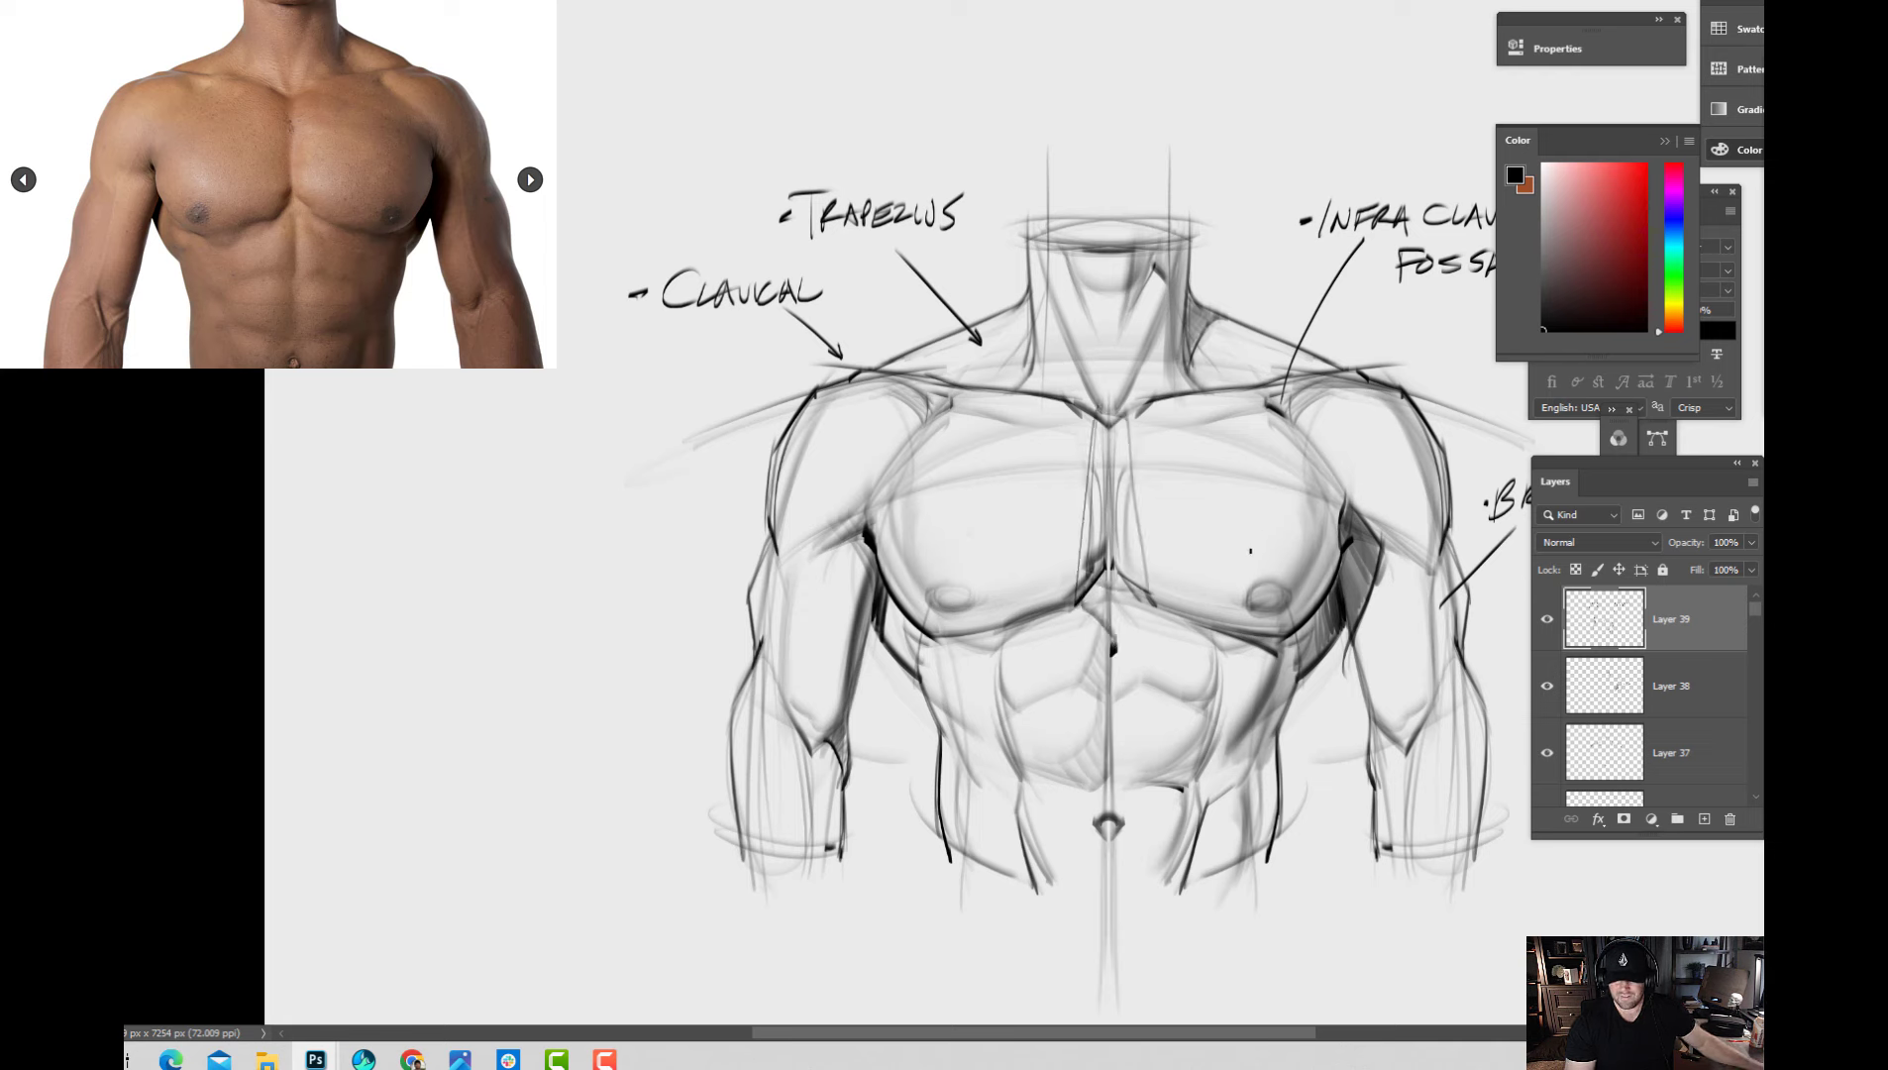
{"action": "key", "text": "ctrl+z"}
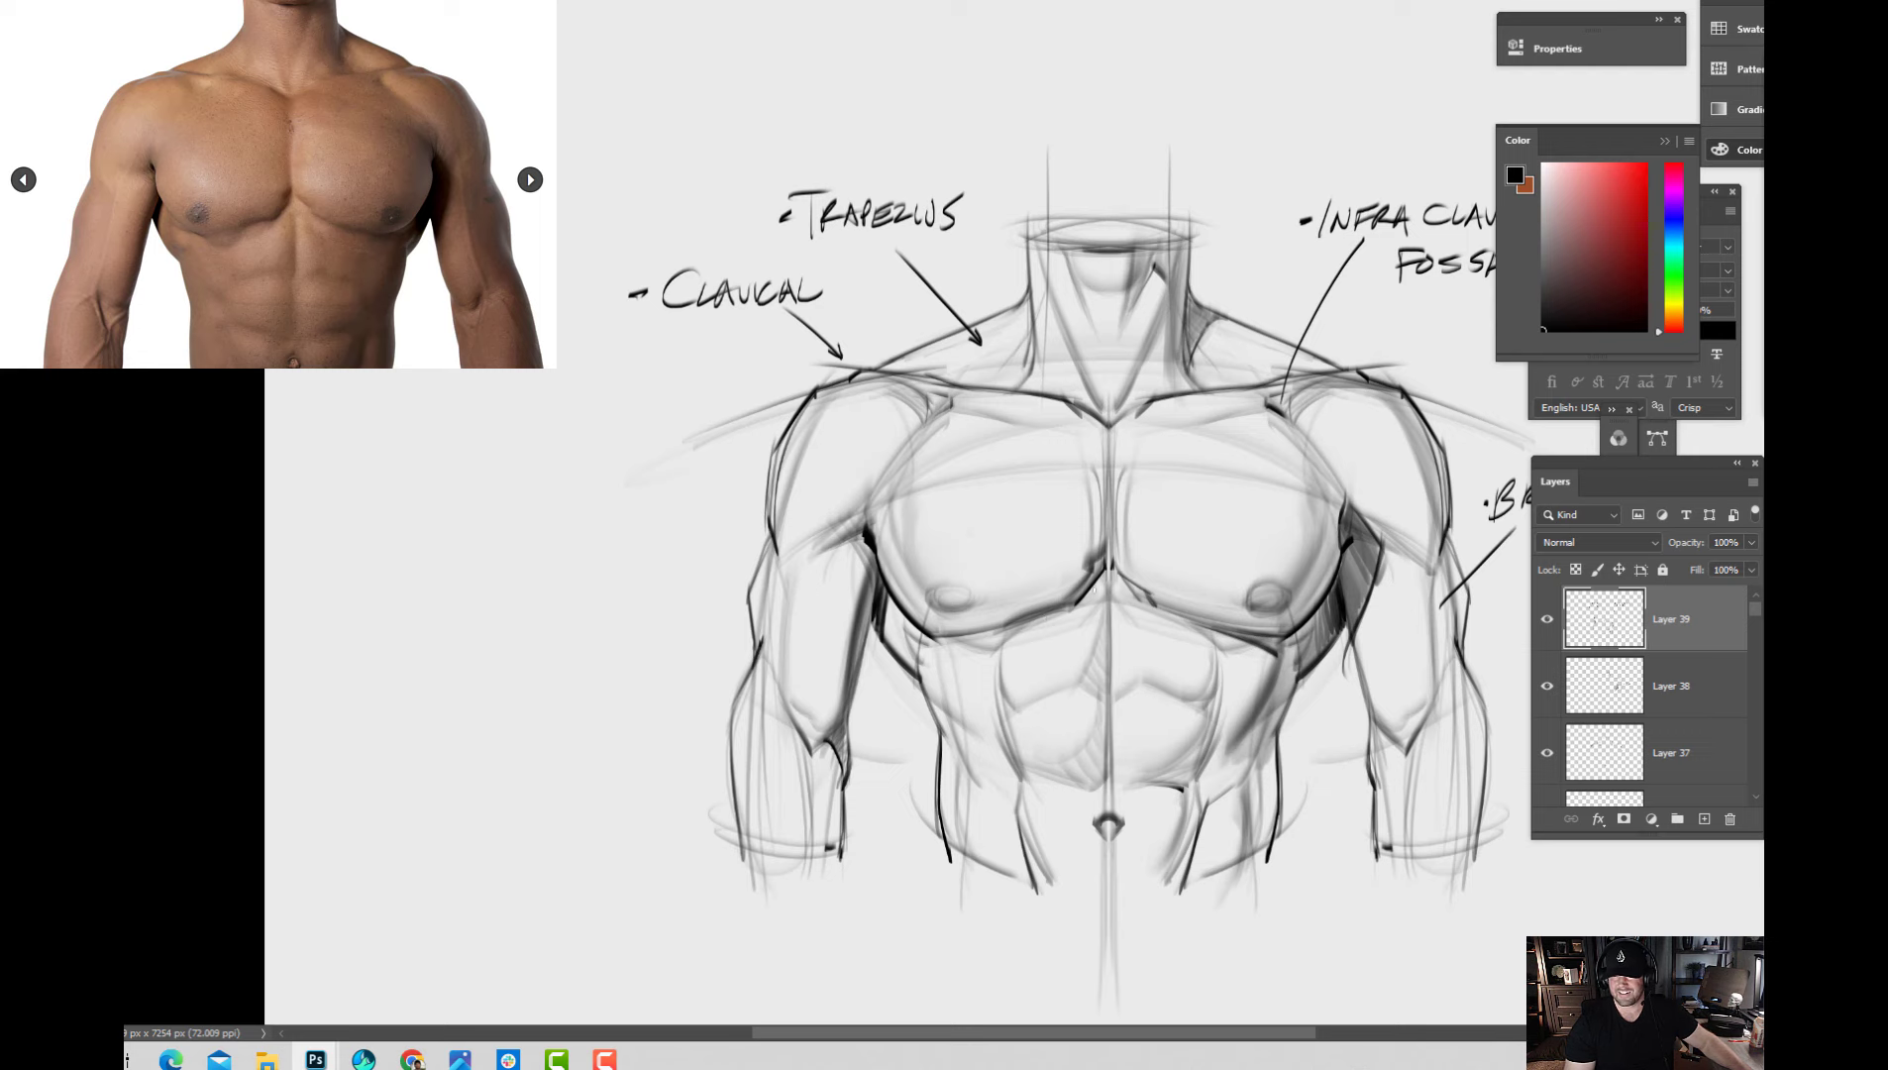
Draw a curved leader line up from the left-hand side of the neck, and letter "Stern cleido" at its end.
{"action": "mouse_move", "coordinate": [1133, 530]}
{"action": "left_mouse_down"}
{"action": "mouse_move", "coordinate": [1092, 359]}
{"action": "mouse_move", "coordinate": [1089, 534]}
{"action": "mouse_move", "coordinate": [1032, 183]}
{"action": "mouse_move", "coordinate": [1105, 112]}
{"action": "left_mouse_up"}
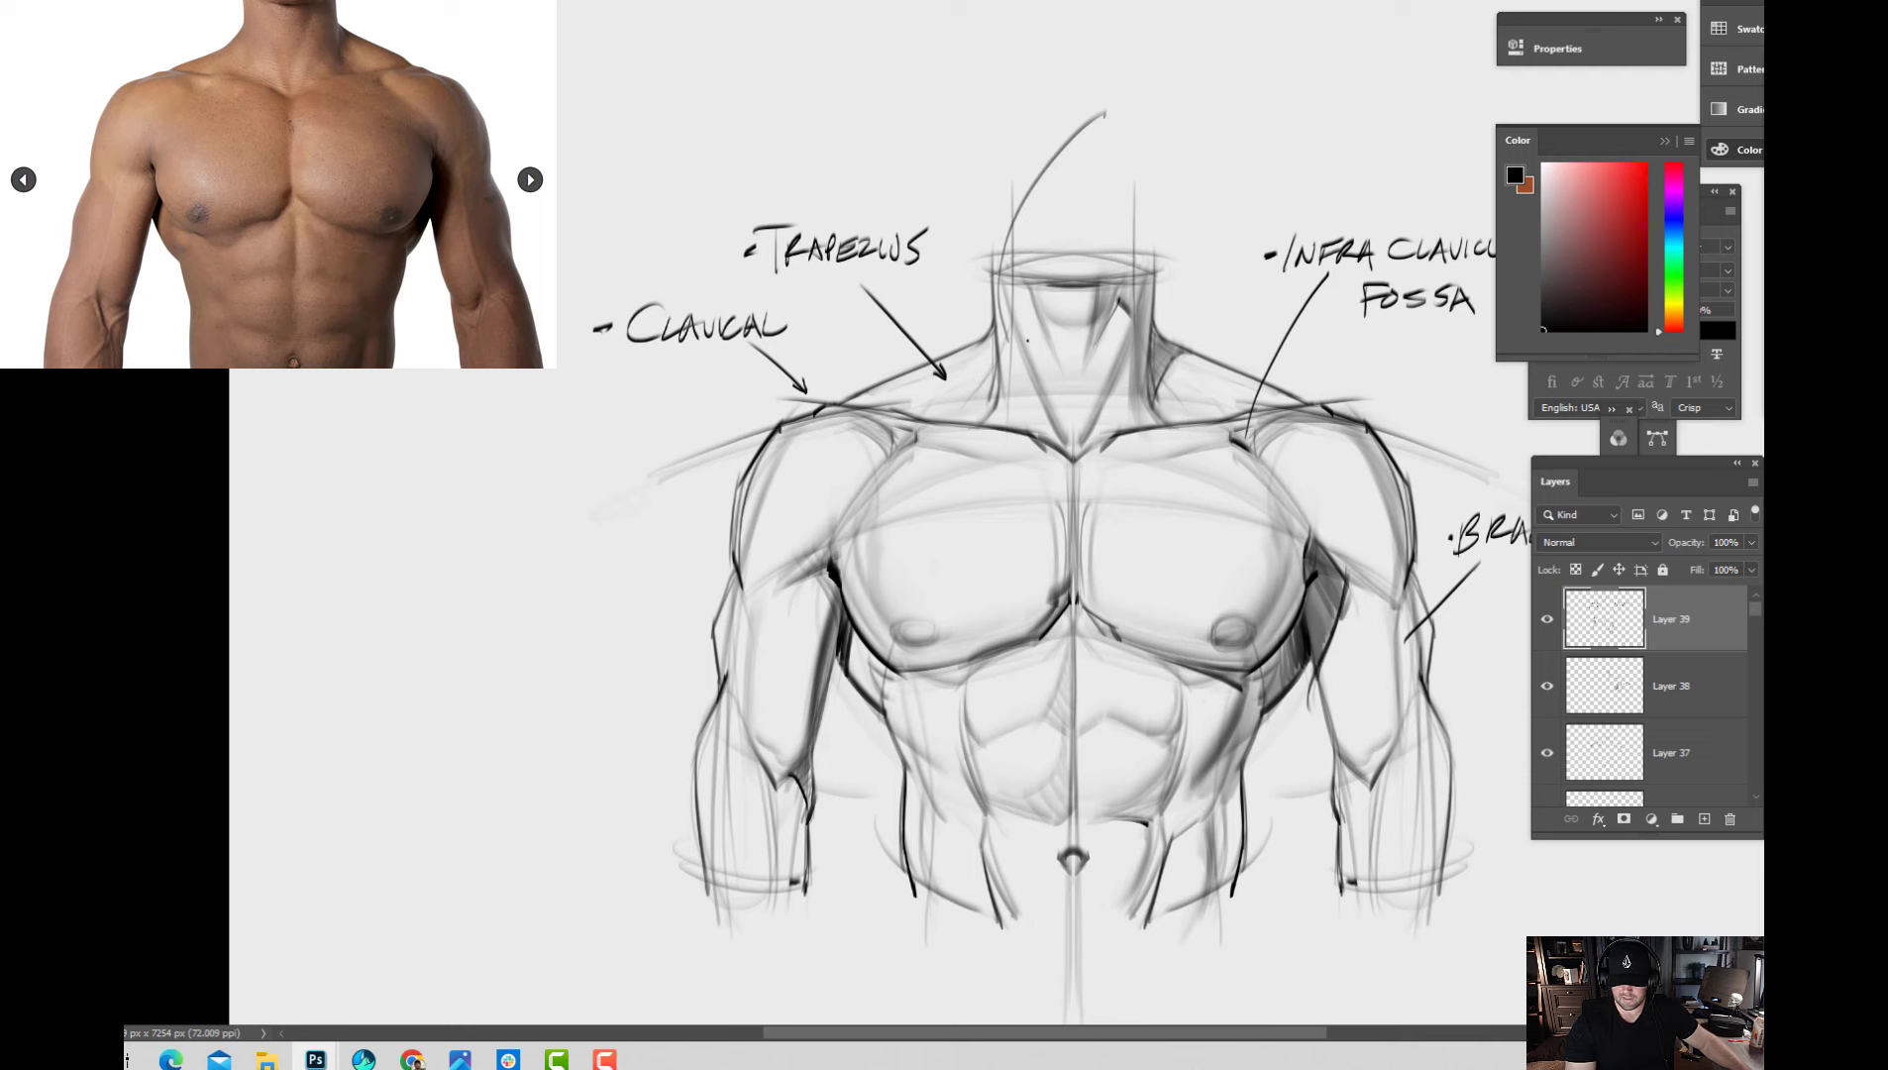
{"action": "left_click_drag", "start_coordinate": [1000, 327], "coordinate": [989, 226]}
{"action": "mouse_move", "coordinate": [1146, 101]}
{"action": "left_mouse_down"}
{"action": "mouse_move", "coordinate": [1120, 124]}
{"action": "mouse_move", "coordinate": [1157, 126]}
{"action": "mouse_move", "coordinate": [1168, 103]}
{"action": "left_mouse_up"}
{"action": "left_click_drag", "start_coordinate": [1165, 107], "coordinate": [1209, 126]}
{"action": "left_click_drag", "start_coordinate": [1205, 123], "coordinate": [1226, 96]}
{"action": "left_click_drag", "start_coordinate": [1279, 107], "coordinate": [1264, 123]}
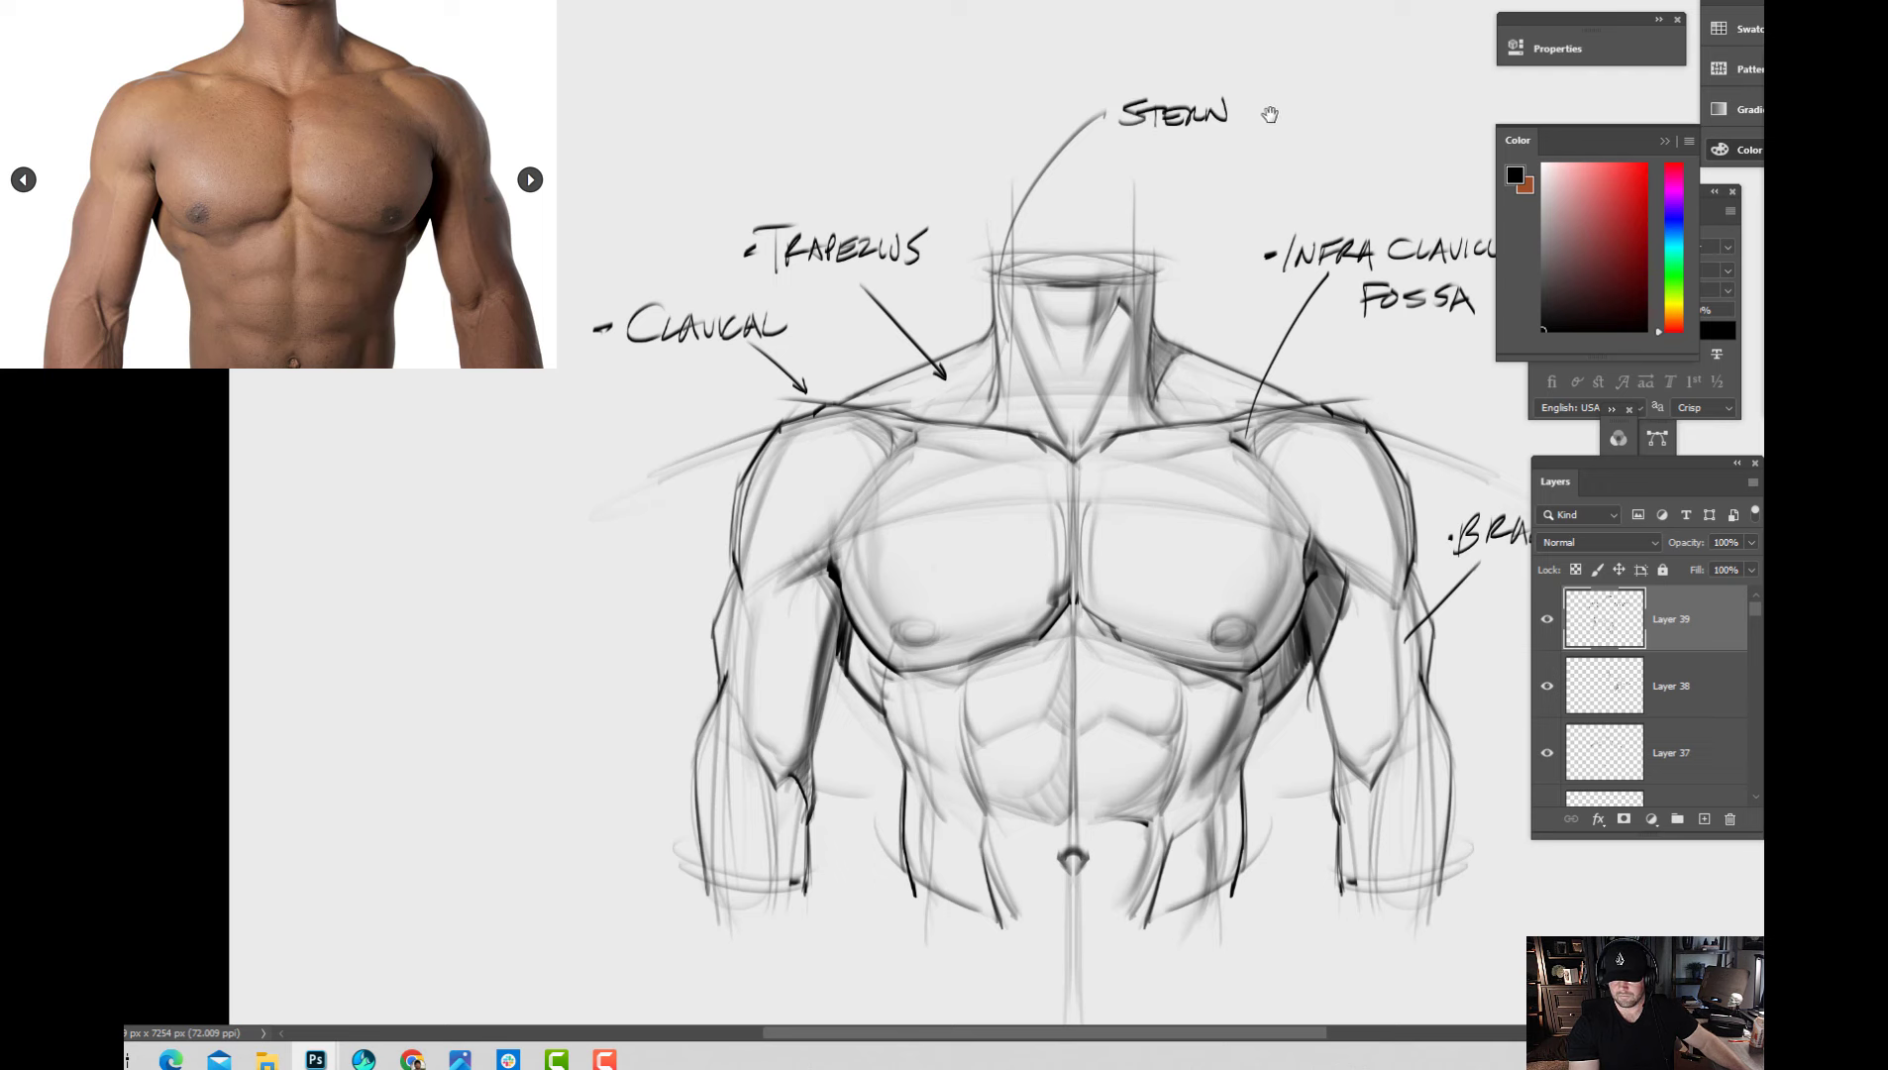
{"action": "left_click_drag", "start_coordinate": [990, 496], "coordinate": [921, 532]}
{"action": "mouse_move", "coordinate": [1185, 138]}
{"action": "left_mouse_down"}
{"action": "mouse_move", "coordinate": [1172, 160]}
{"action": "mouse_move", "coordinate": [1194, 162]}
{"action": "left_mouse_up"}
{"action": "mouse_move", "coordinate": [1198, 141]}
{"action": "left_mouse_down"}
{"action": "mouse_move", "coordinate": [1220, 158]}
{"action": "mouse_move", "coordinate": [1238, 141]}
{"action": "left_mouse_up"}
{"action": "left_click_drag", "start_coordinate": [1224, 150], "coordinate": [1236, 149]}
{"action": "left_click_drag", "start_coordinate": [1245, 140], "coordinate": [1254, 161]}
{"action": "mouse_move", "coordinate": [1255, 141]}
{"action": "left_mouse_down"}
{"action": "mouse_move", "coordinate": [1256, 160]}
{"action": "mouse_move", "coordinate": [1279, 143]}
{"action": "left_mouse_up"}
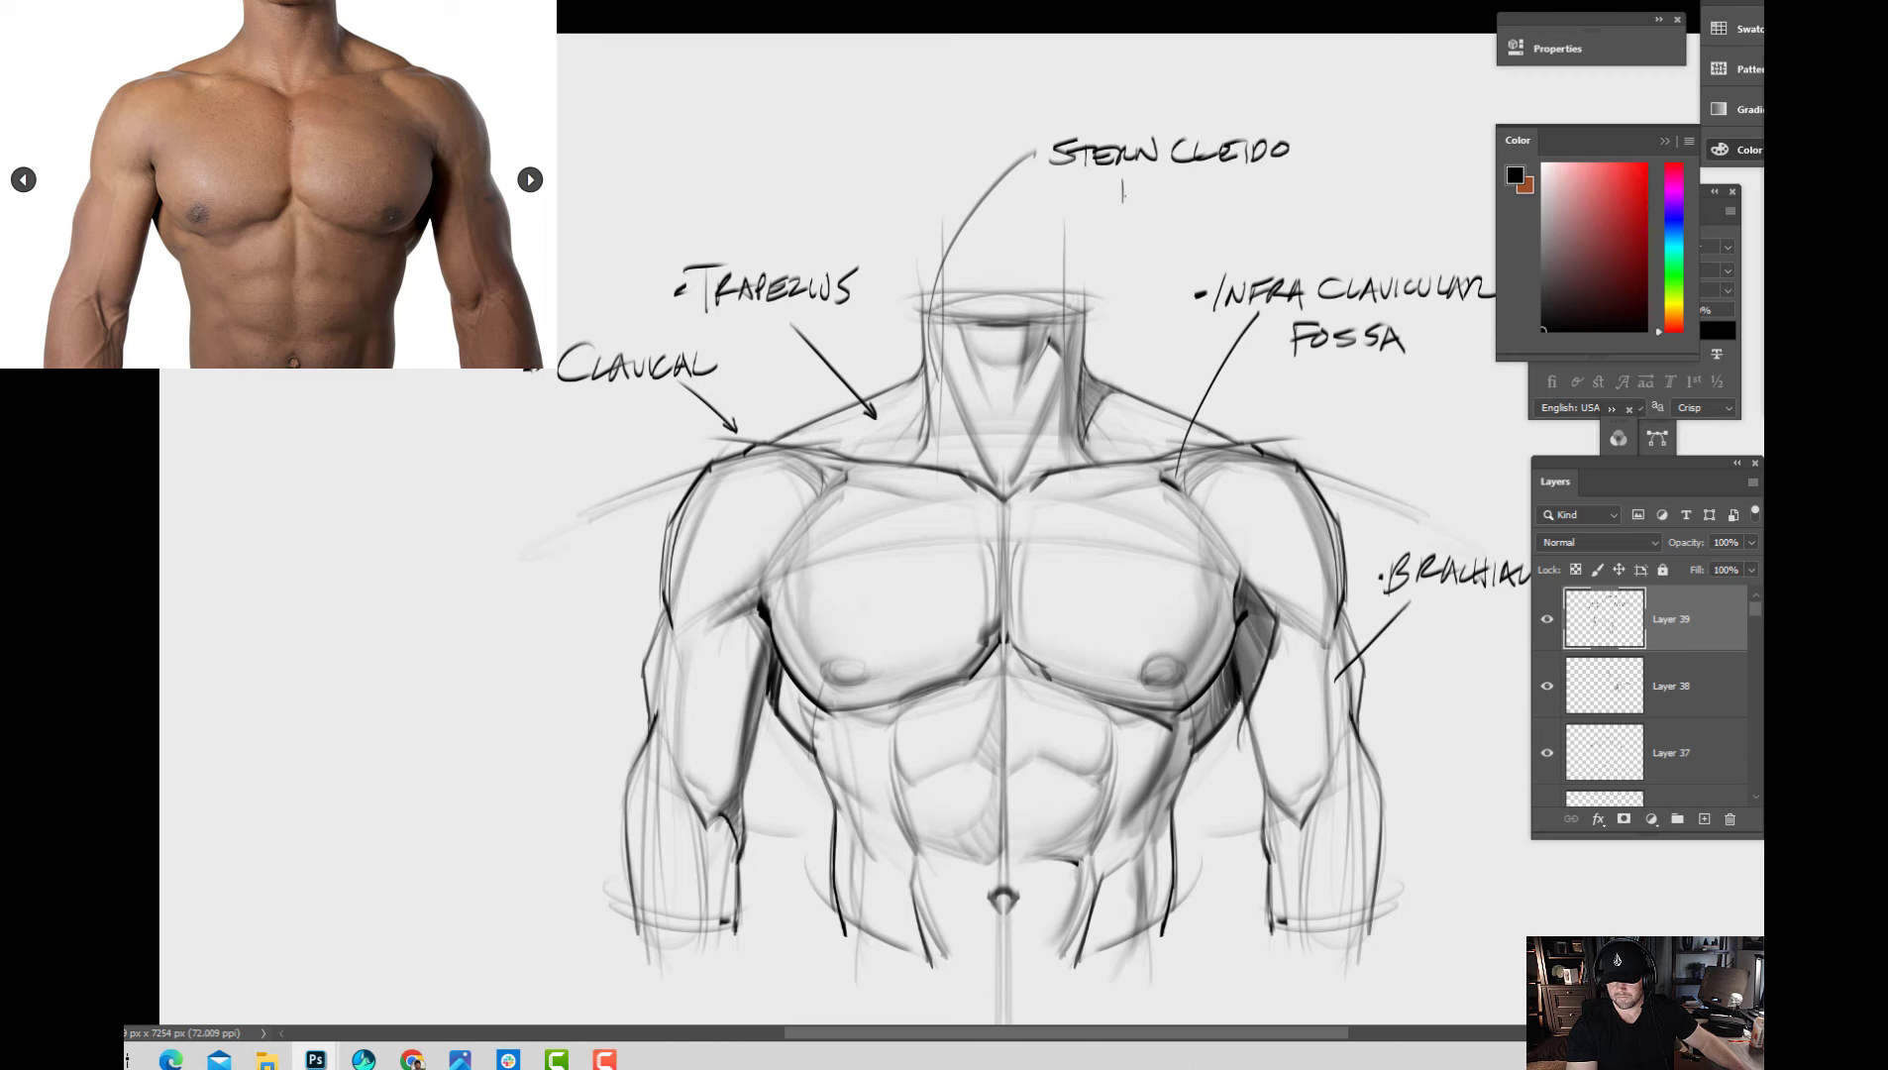
Letter "Mastoids" on a second line below "Stern cleido", and put a bullet before the label.
{"action": "left_click_drag", "start_coordinate": [1123, 203], "coordinate": [1179, 193]}
{"action": "mouse_move", "coordinate": [1200, 184]}
{"action": "left_mouse_down"}
{"action": "mouse_move", "coordinate": [1181, 201]}
{"action": "mouse_move", "coordinate": [1241, 178]}
{"action": "mouse_move", "coordinate": [1250, 202]}
{"action": "left_mouse_up"}
{"action": "left_click_drag", "start_coordinate": [1258, 179], "coordinate": [1262, 193]}
{"action": "left_click_drag", "start_coordinate": [1292, 181], "coordinate": [1277, 198]}
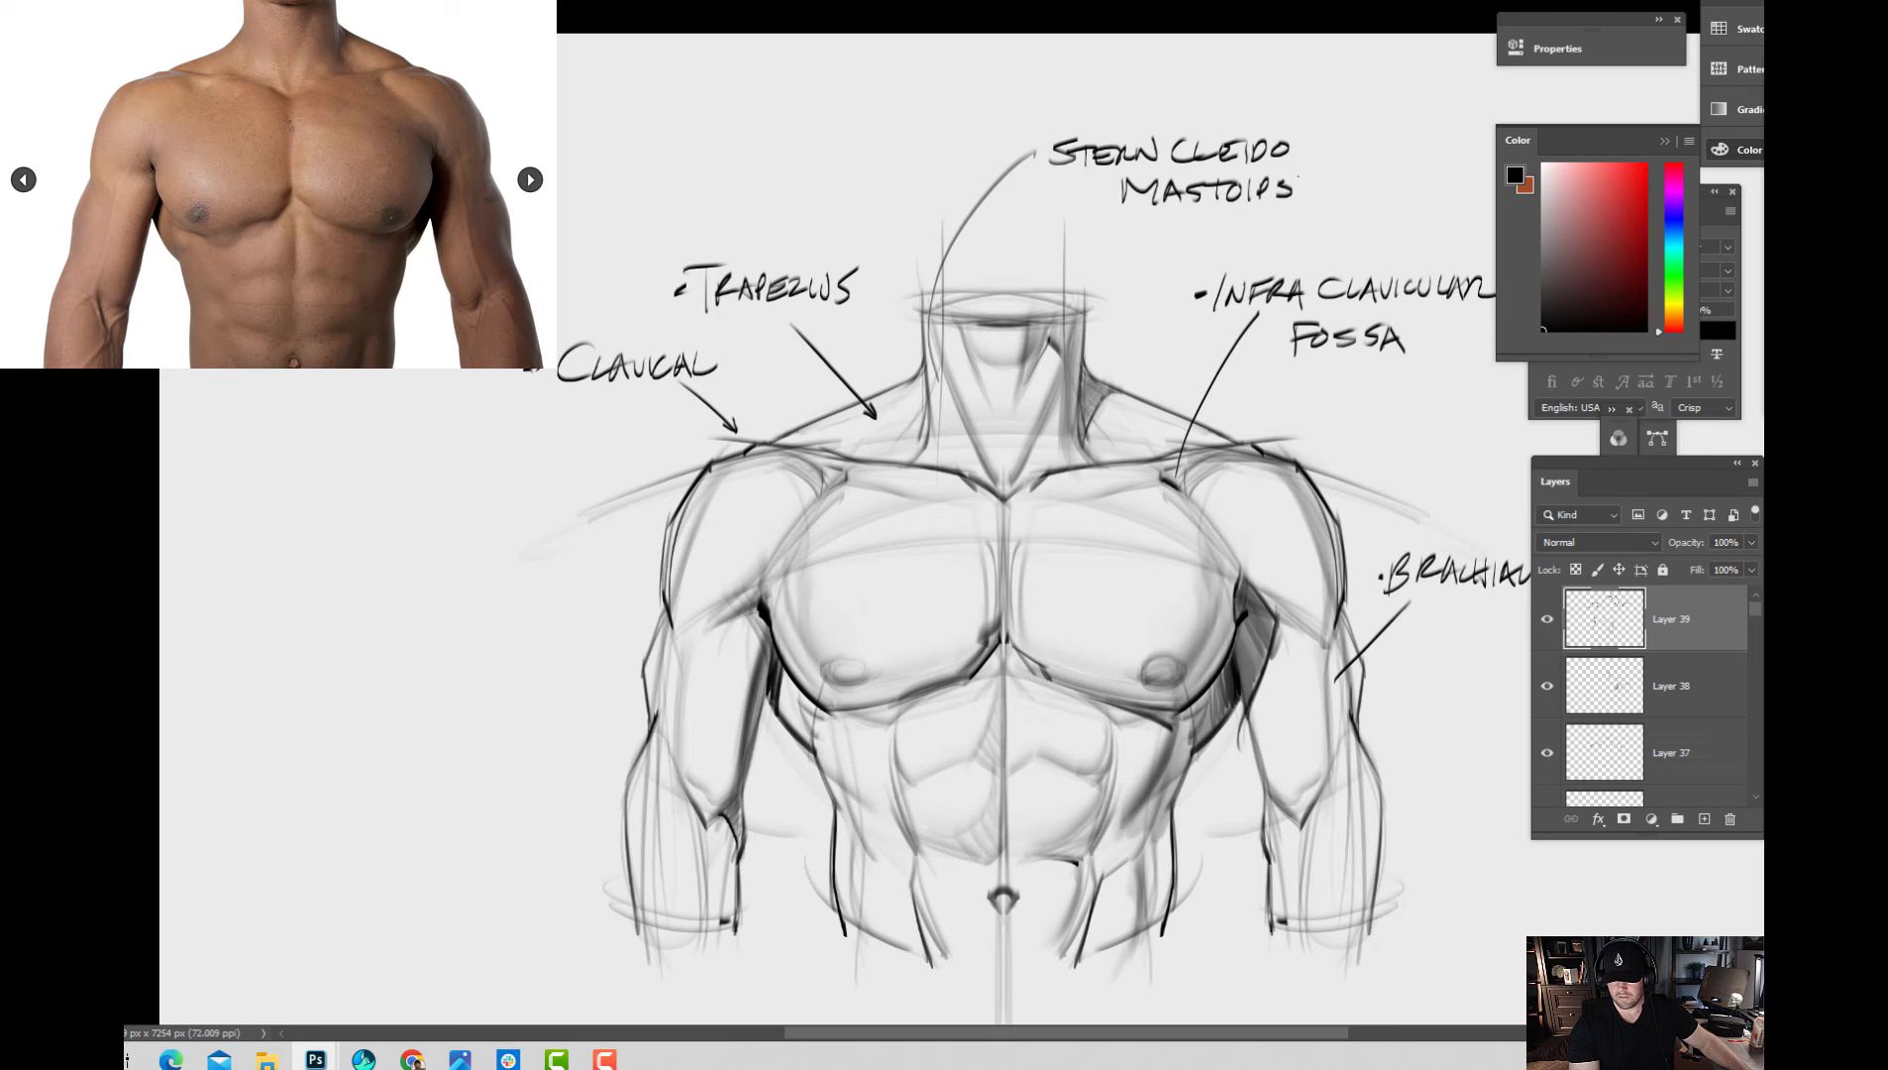
{"action": "left_click_drag", "start_coordinate": [1025, 152], "coordinate": [1039, 149]}
Shade the right-hand side of the throat below the neck's top edge, and deepen the shadow between the left-hand arm and lat.
{"action": "left_click_drag", "start_coordinate": [1093, 915], "coordinate": [1063, 830]}
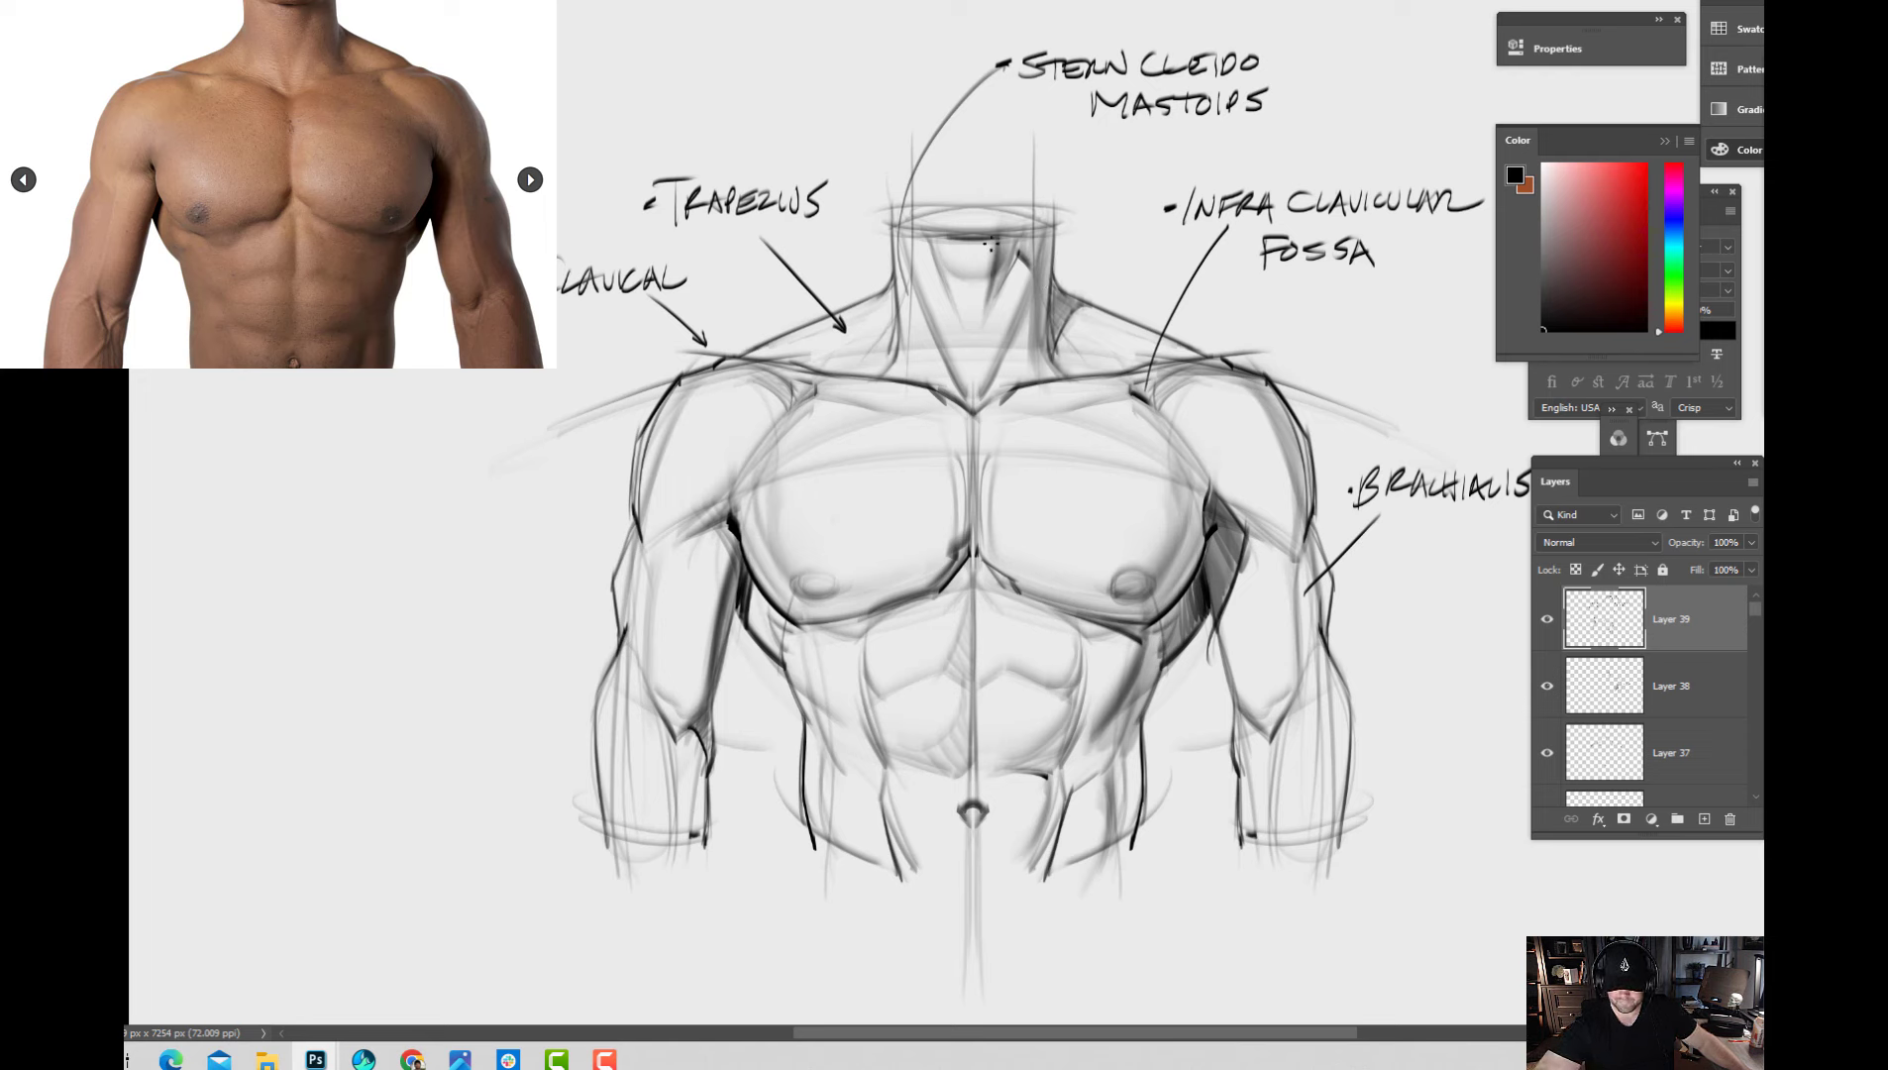
{"action": "mouse_move", "coordinate": [945, 235]}
{"action": "left_mouse_down"}
{"action": "mouse_move", "coordinate": [1017, 260]}
{"action": "mouse_move", "coordinate": [990, 302]}
{"action": "left_mouse_up"}
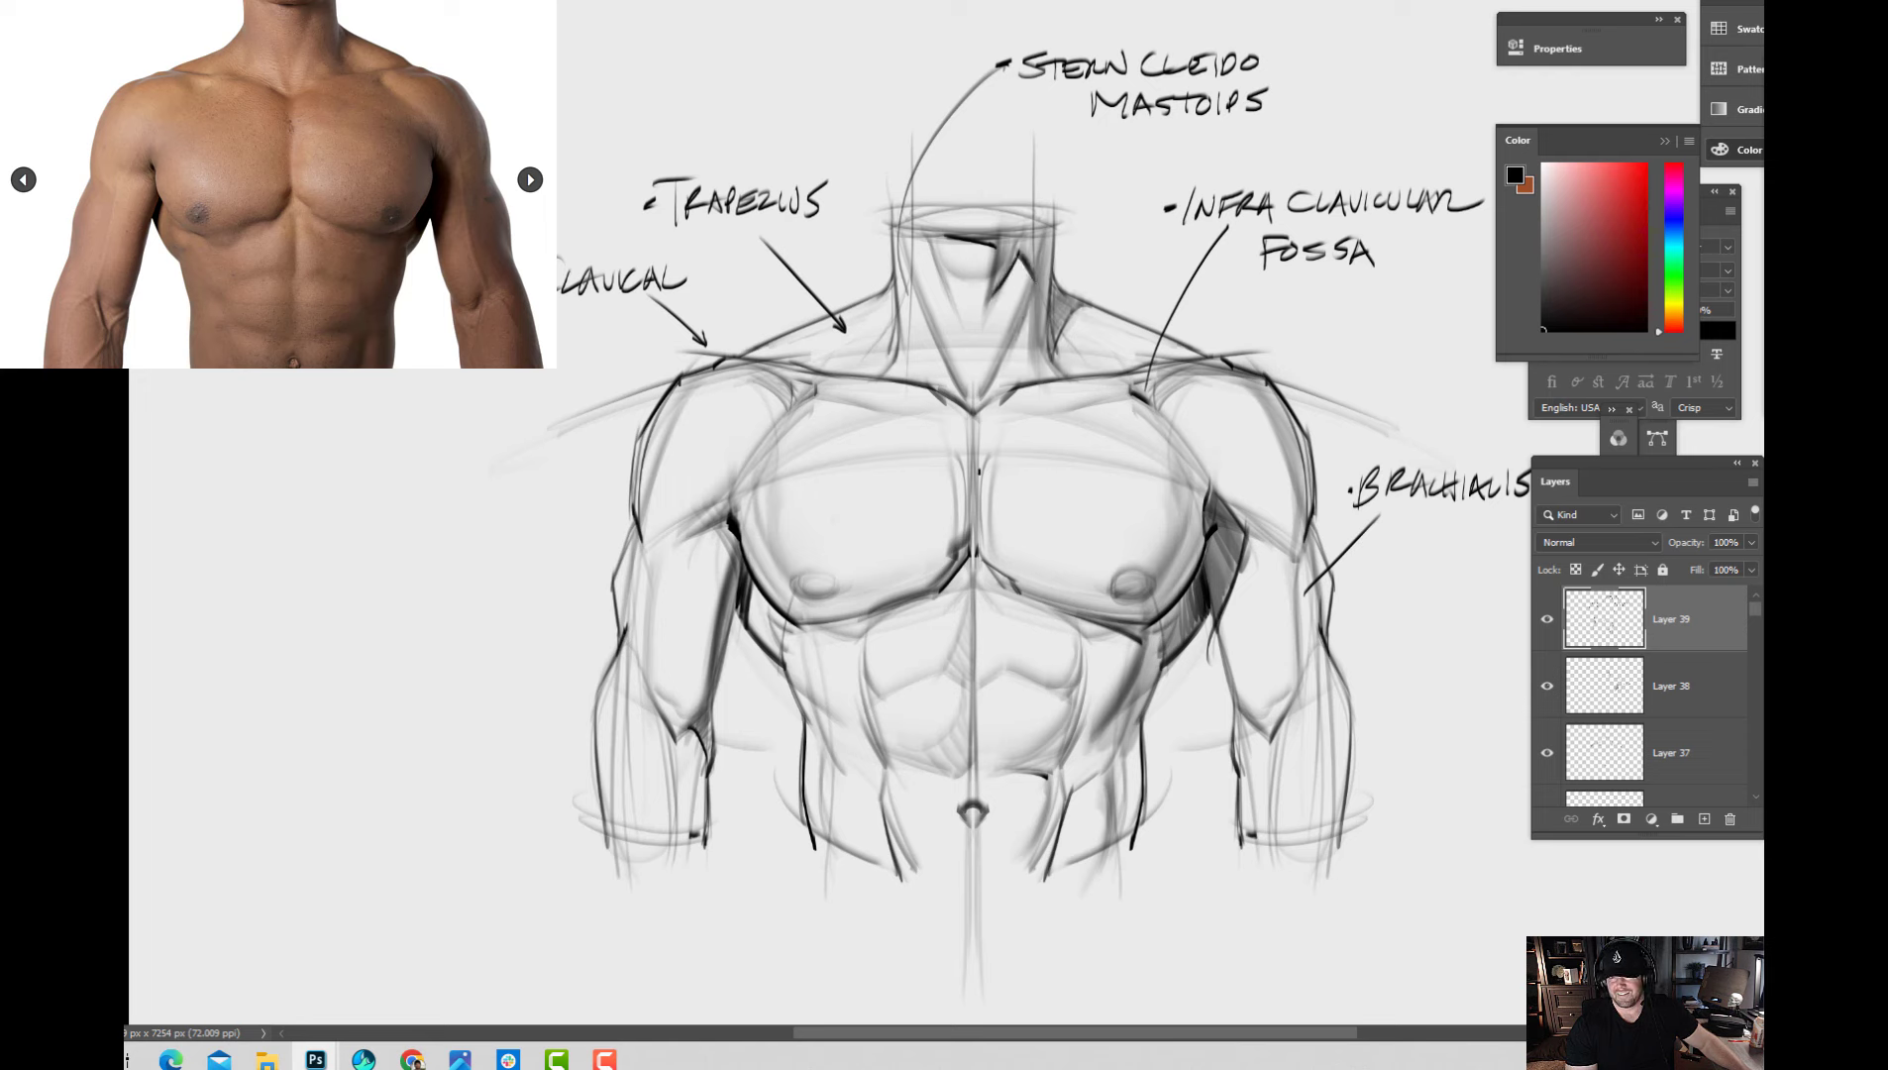
{"action": "mouse_move", "coordinate": [1091, 829]}
{"action": "left_mouse_down"}
{"action": "mouse_move", "coordinate": [1122, 703]}
{"action": "mouse_move", "coordinate": [1135, 742]}
{"action": "mouse_move", "coordinate": [1127, 704]}
{"action": "mouse_move", "coordinate": [1104, 700]}
{"action": "left_mouse_up"}
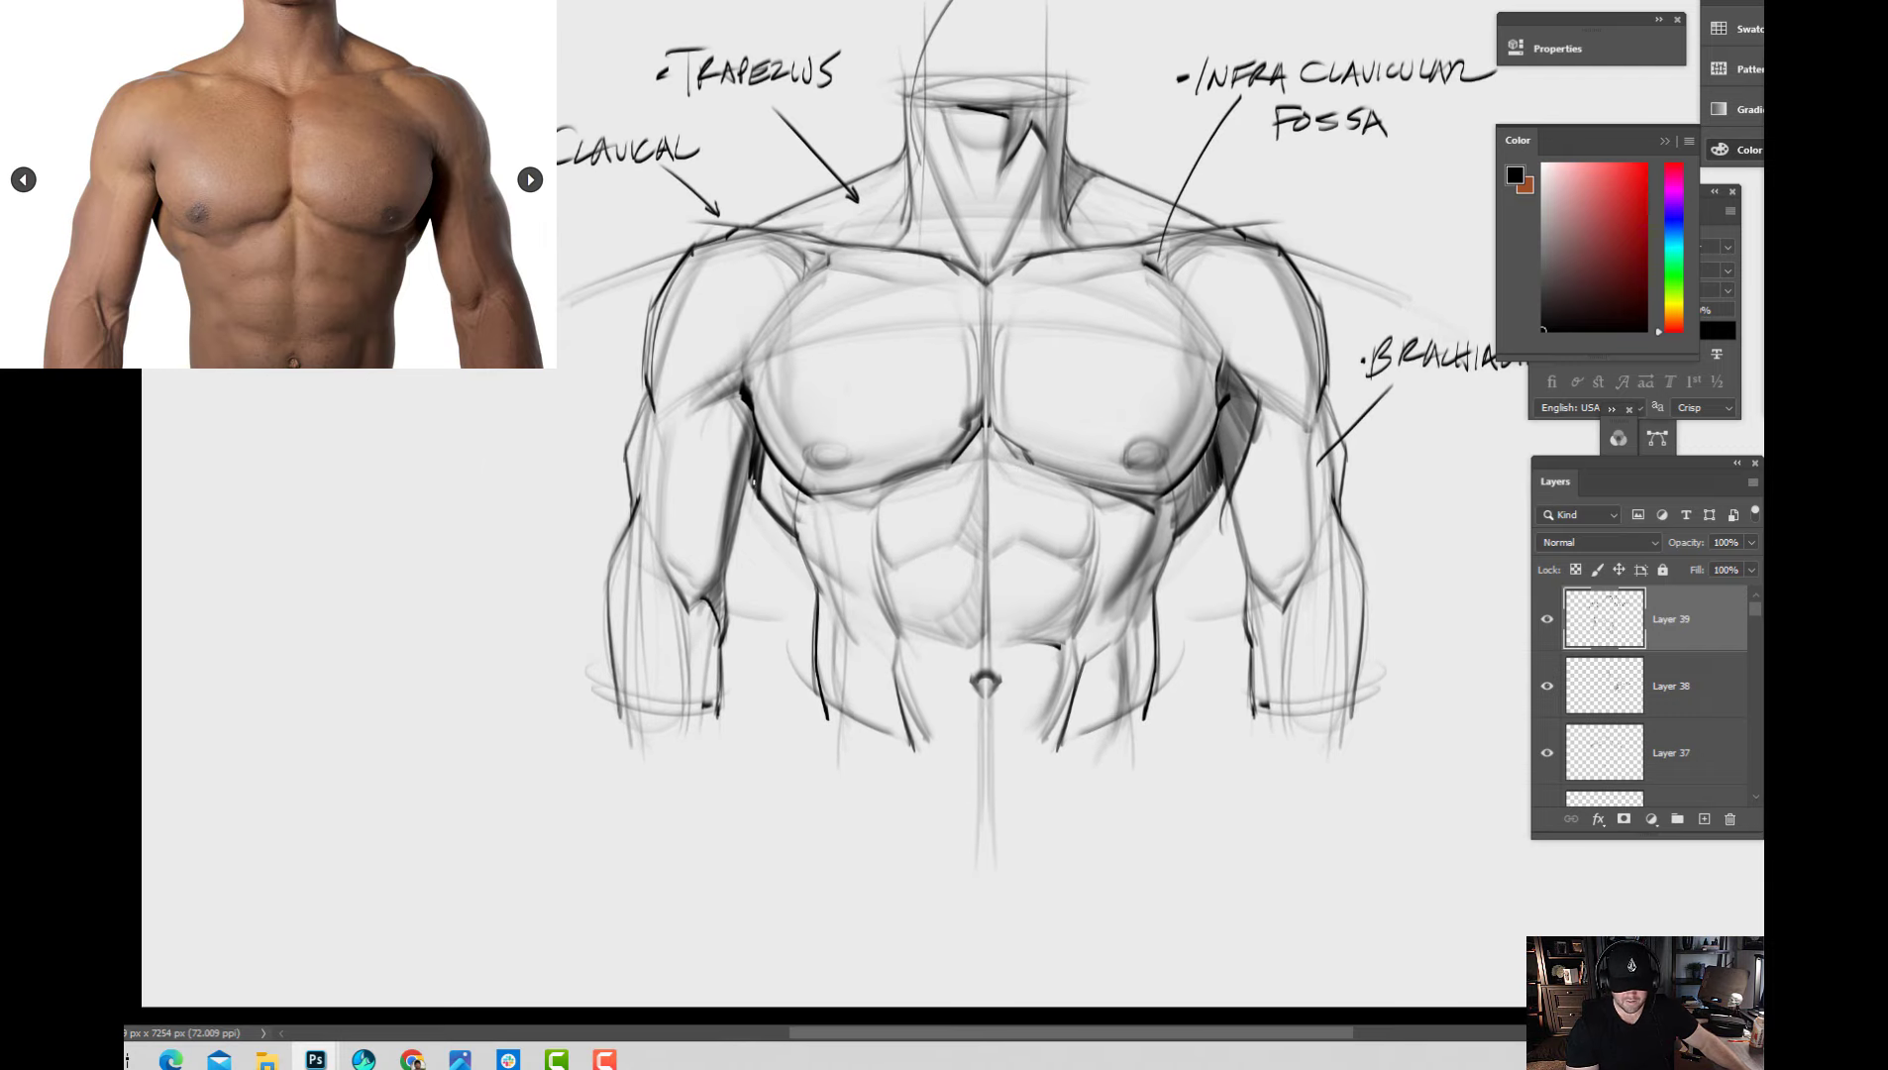
{"action": "left_click_drag", "start_coordinate": [764, 436], "coordinate": [748, 520]}
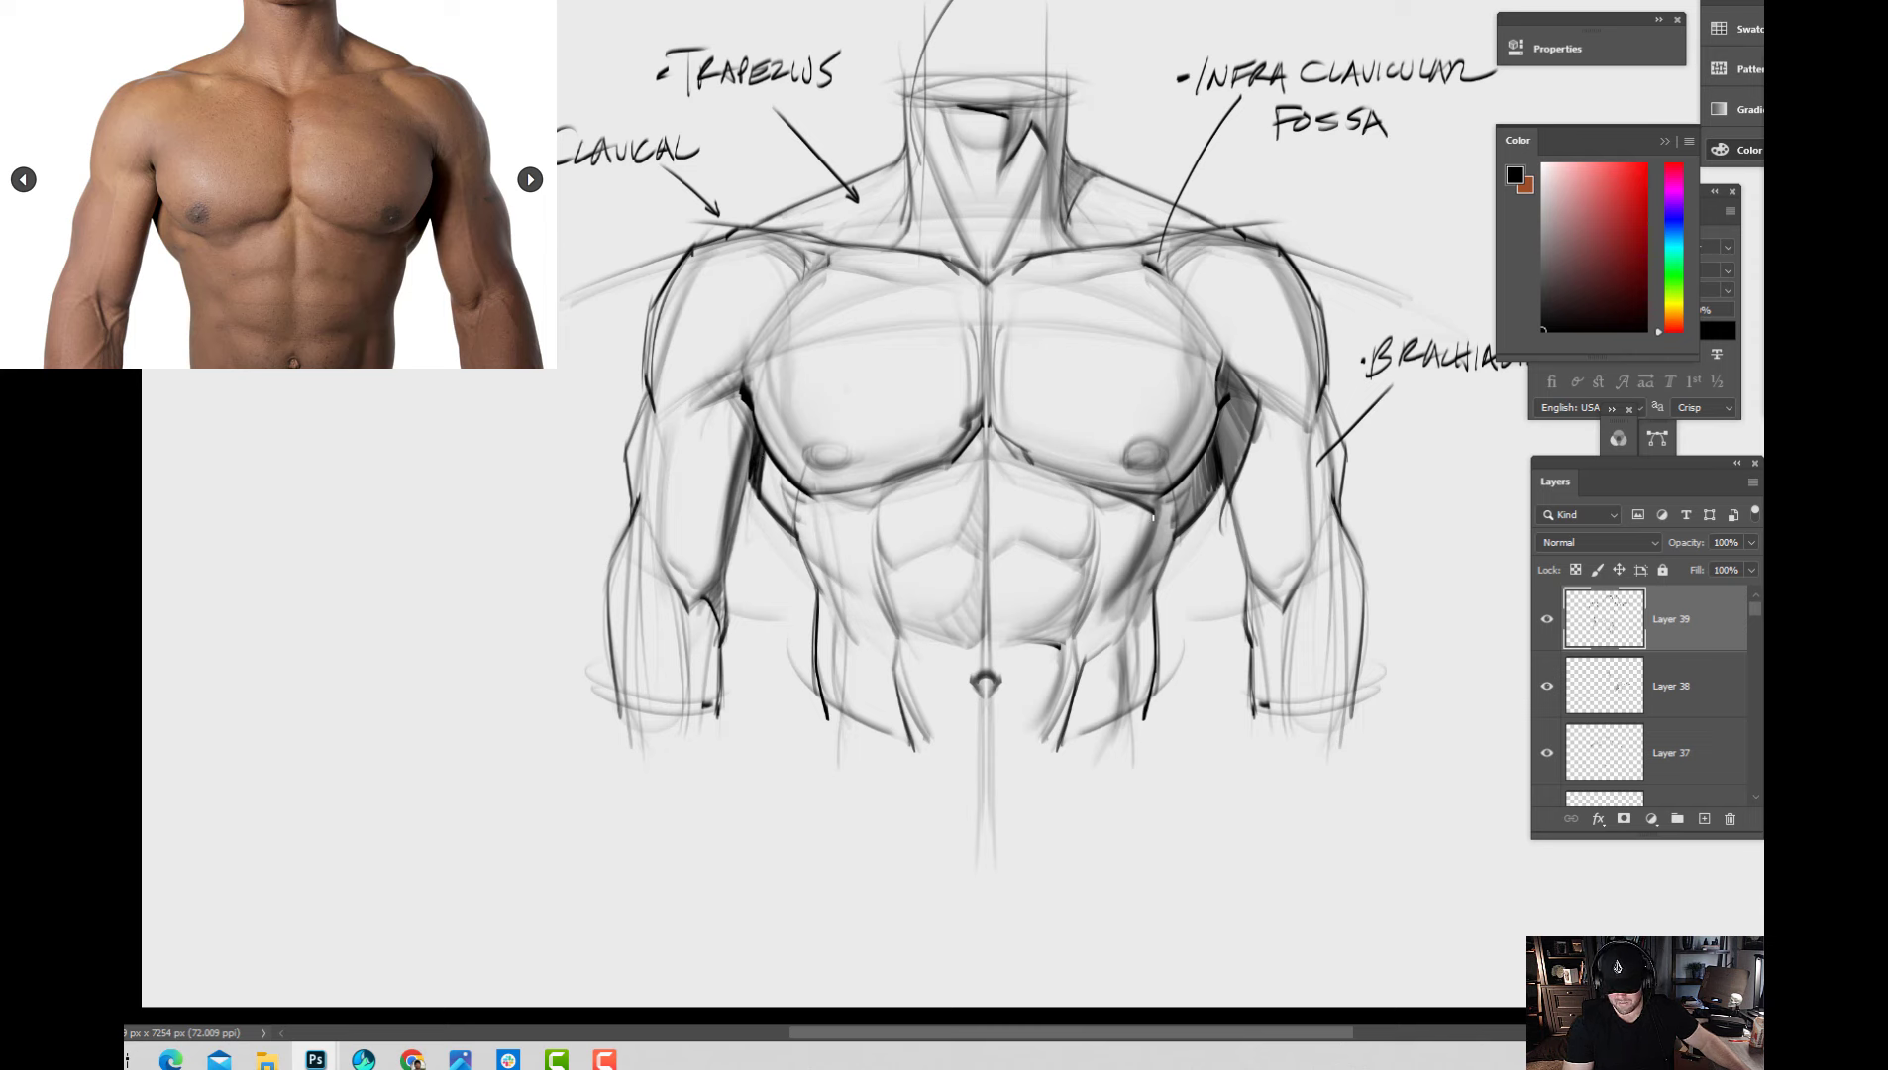
Fill the shadow down the right-hand ribs, oblique and waist, and darken the edges of the lower abdominals beside it.
{"action": "mouse_move", "coordinate": [1159, 499]}
{"action": "left_mouse_down"}
{"action": "mouse_move", "coordinate": [1094, 634]}
{"action": "mouse_move", "coordinate": [1154, 565]}
{"action": "mouse_move", "coordinate": [1129, 733]}
{"action": "left_mouse_up"}
{"action": "left_click_drag", "start_coordinate": [1171, 495], "coordinate": [1161, 554]}
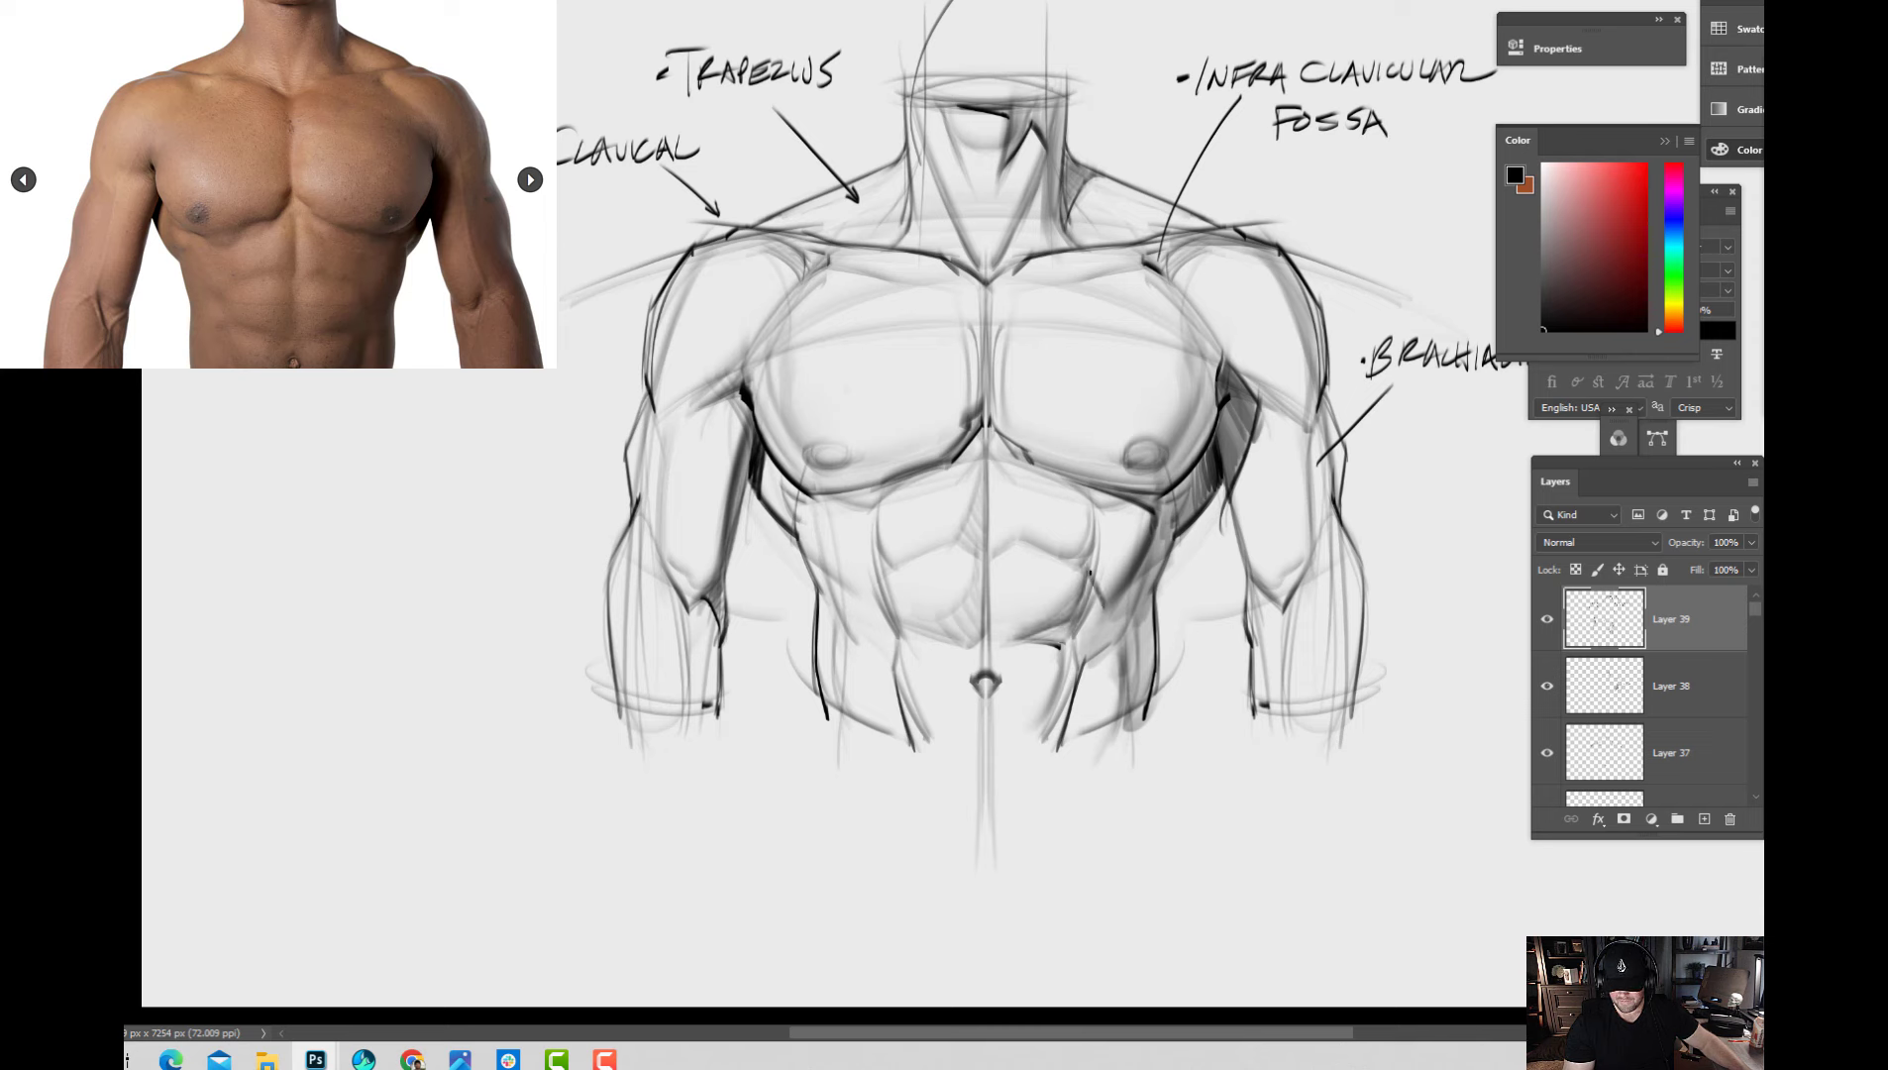
{"action": "mouse_move", "coordinate": [1090, 598]}
{"action": "left_mouse_down"}
{"action": "mouse_move", "coordinate": [1042, 649]}
{"action": "mouse_move", "coordinate": [1087, 609]}
{"action": "mouse_move", "coordinate": [1072, 674]}
{"action": "mouse_move", "coordinate": [1118, 619]}
{"action": "mouse_move", "coordinate": [1146, 678]}
{"action": "mouse_move", "coordinate": [1127, 690]}
{"action": "left_mouse_up"}
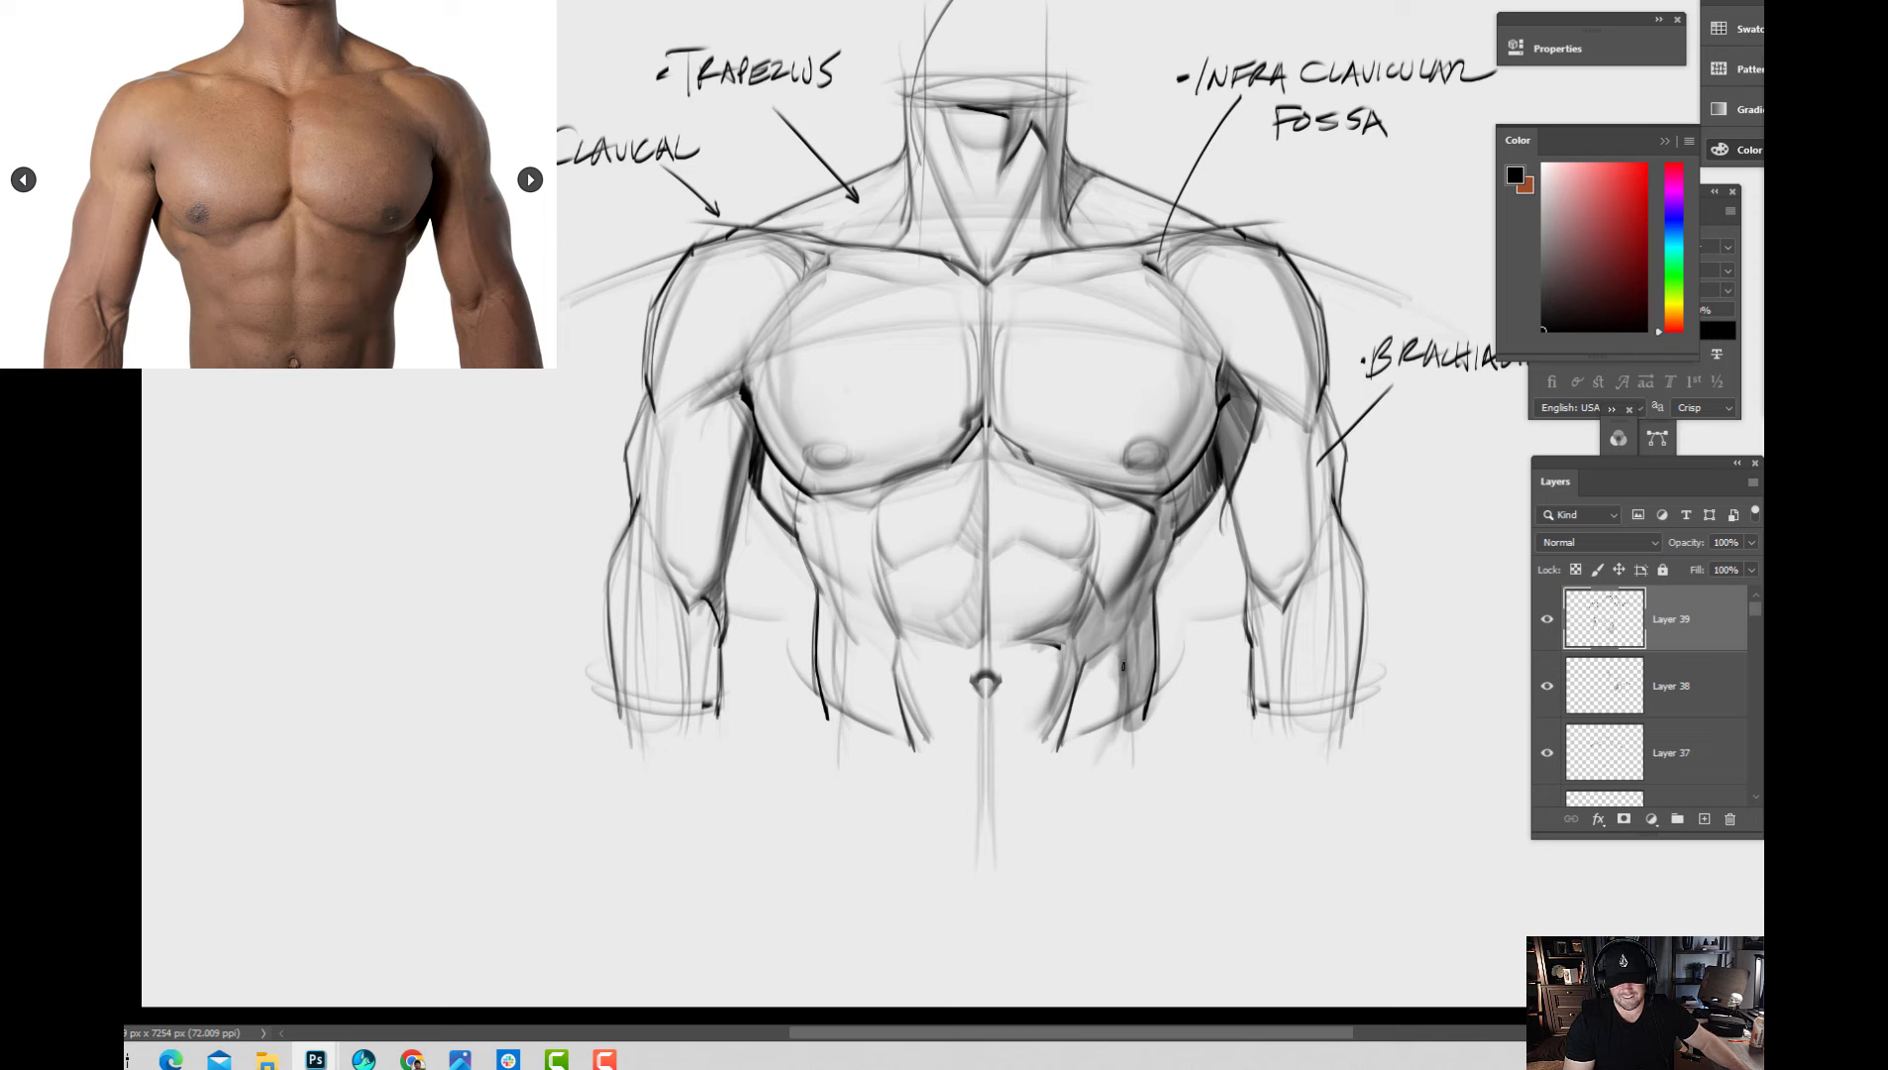
{"action": "mouse_move", "coordinate": [1078, 667]}
{"action": "left_mouse_down"}
{"action": "mouse_move", "coordinate": [1119, 646]}
{"action": "mouse_move", "coordinate": [1123, 705]}
{"action": "left_mouse_up"}
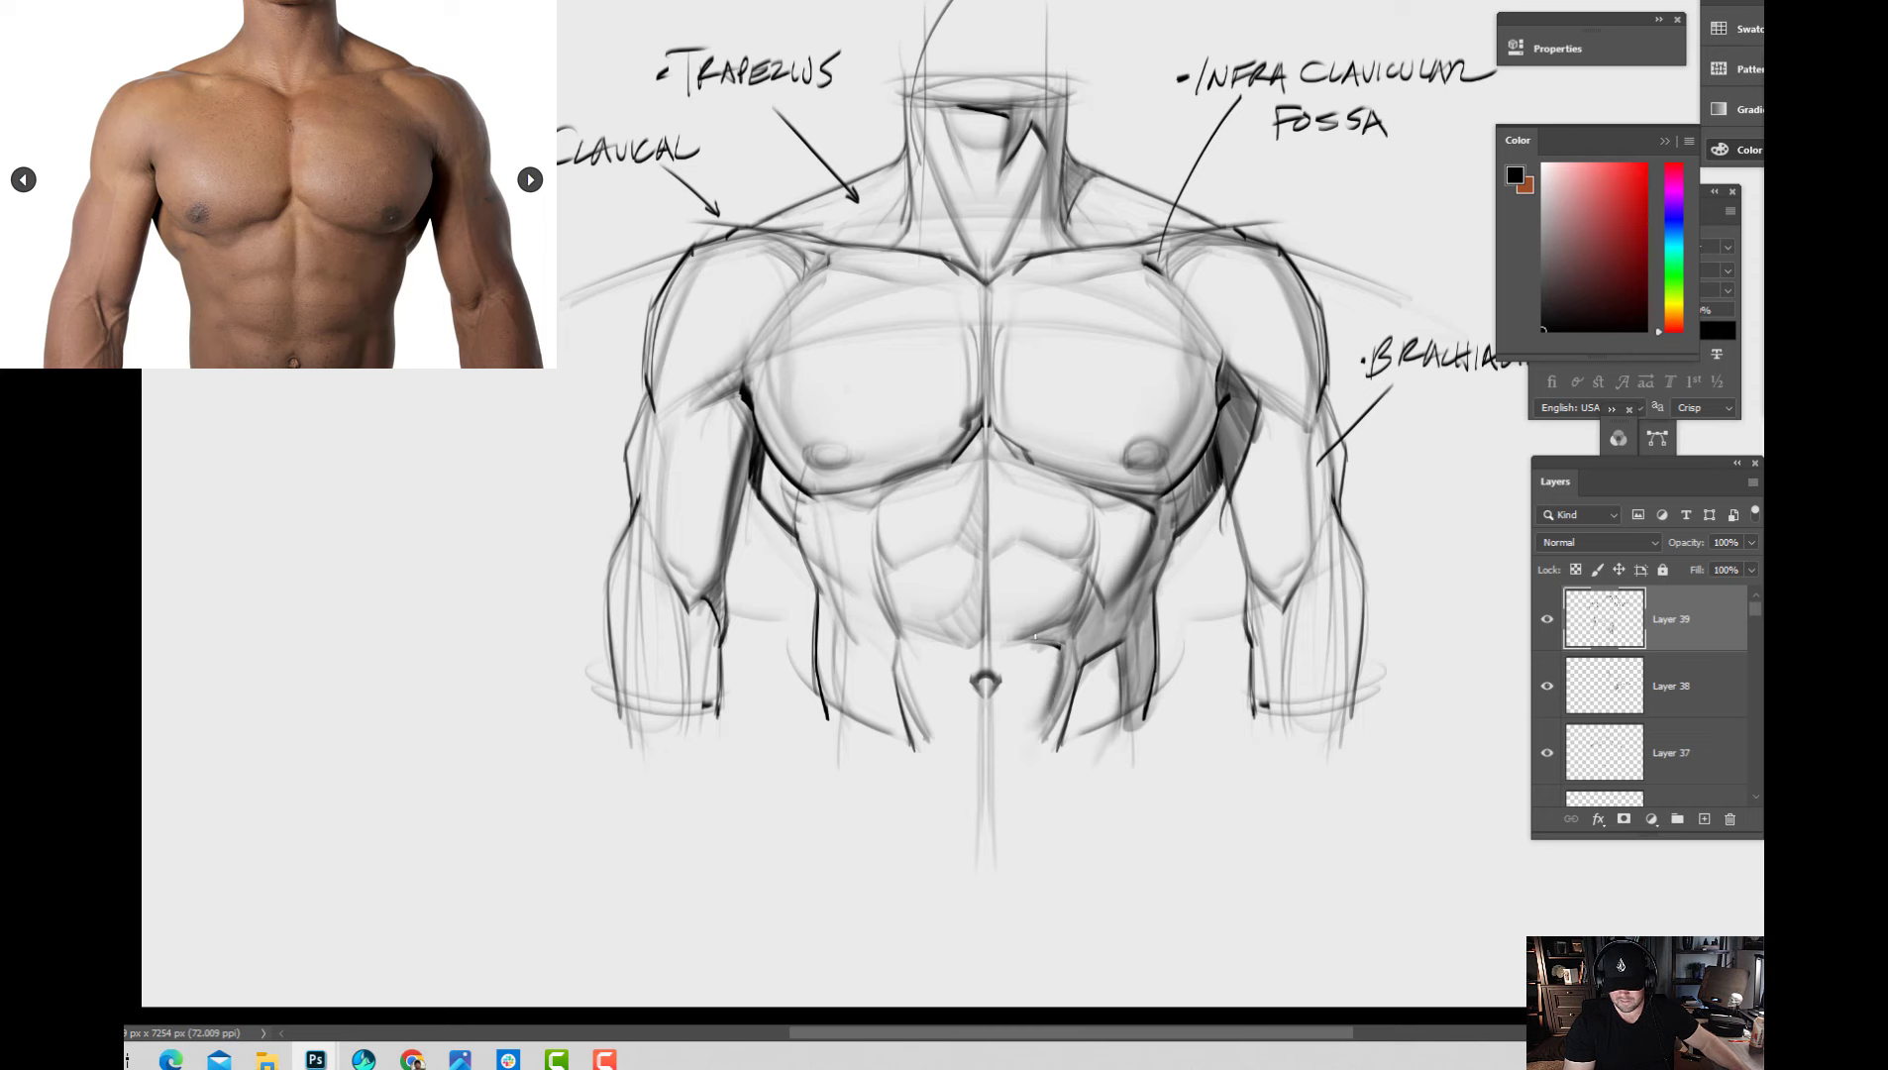
{"action": "left_click_drag", "start_coordinate": [1017, 641], "coordinate": [1111, 577]}
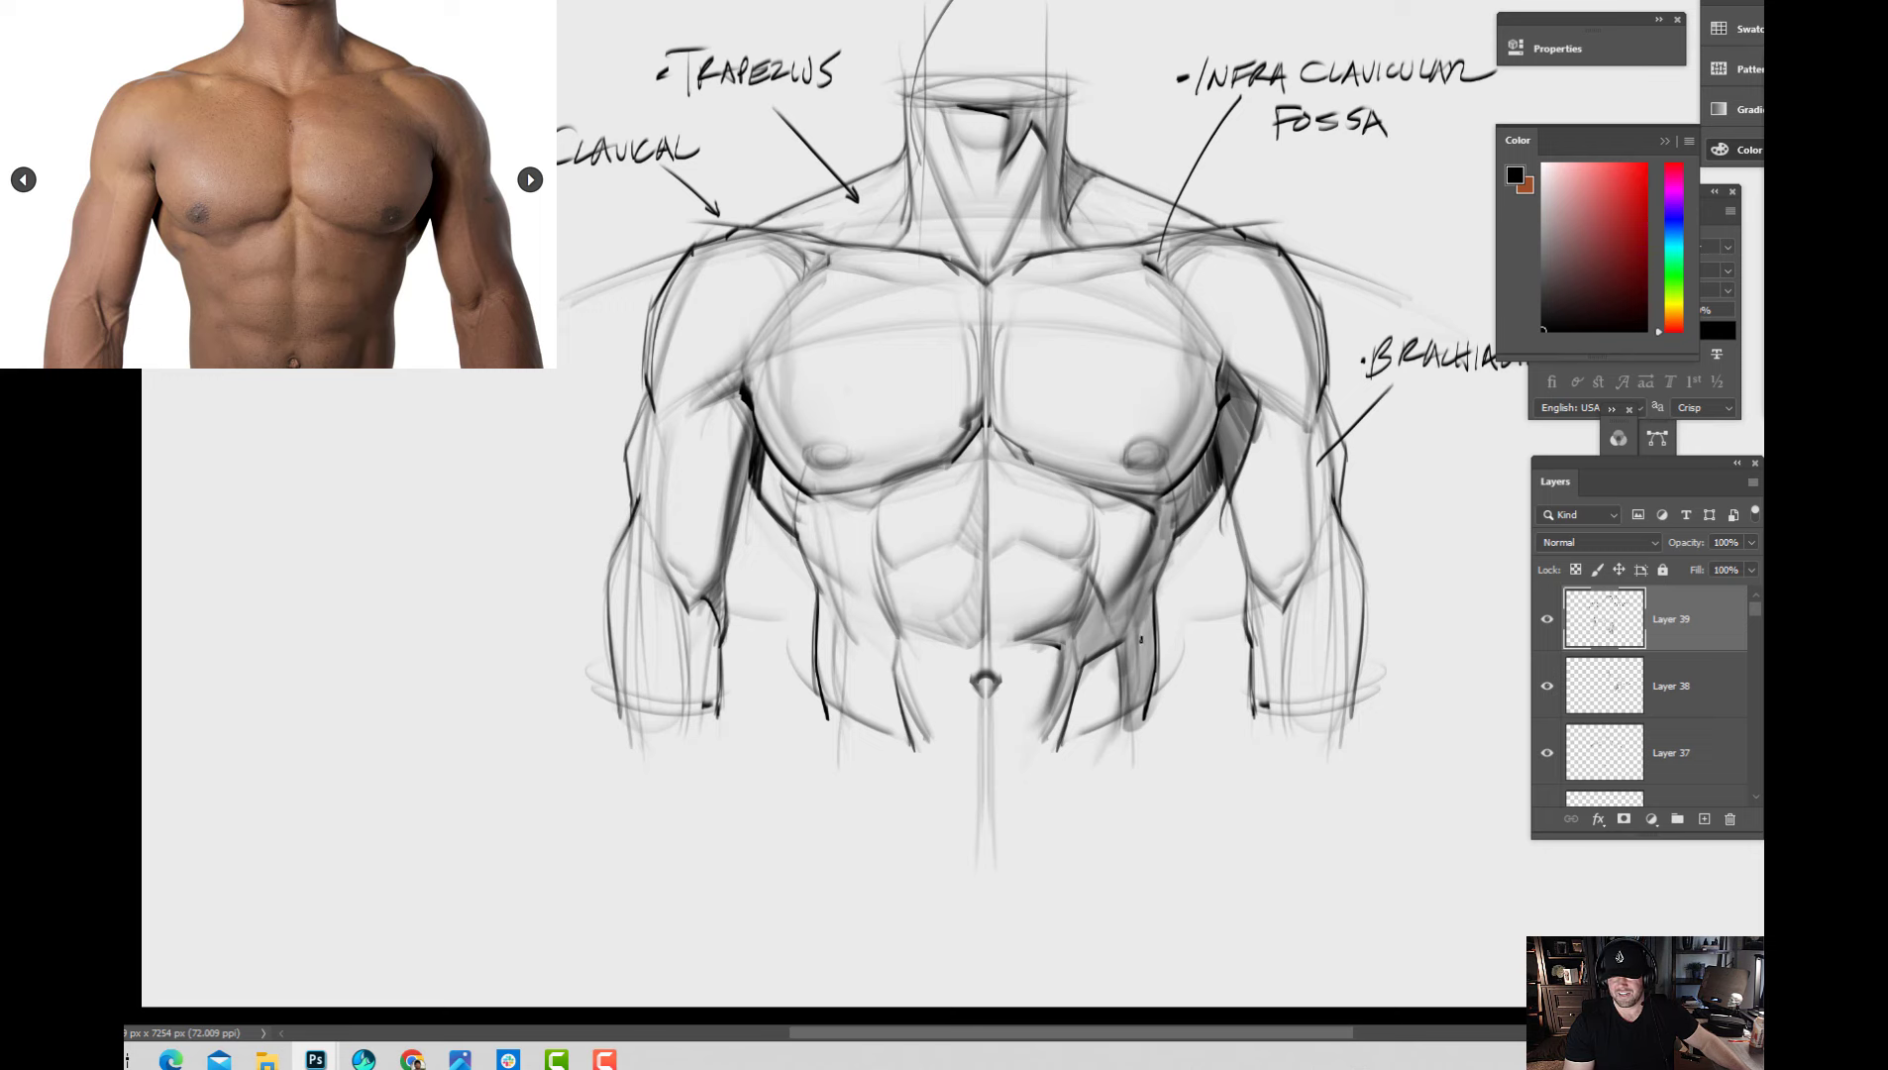
Darken both nipples, and add shading to the left-hand lat below the chest muscle.
{"action": "mouse_move", "coordinate": [1235, 678]}
{"action": "left_mouse_down"}
{"action": "mouse_move", "coordinate": [1226, 624]}
{"action": "mouse_move", "coordinate": [1229, 694]}
{"action": "left_mouse_up"}
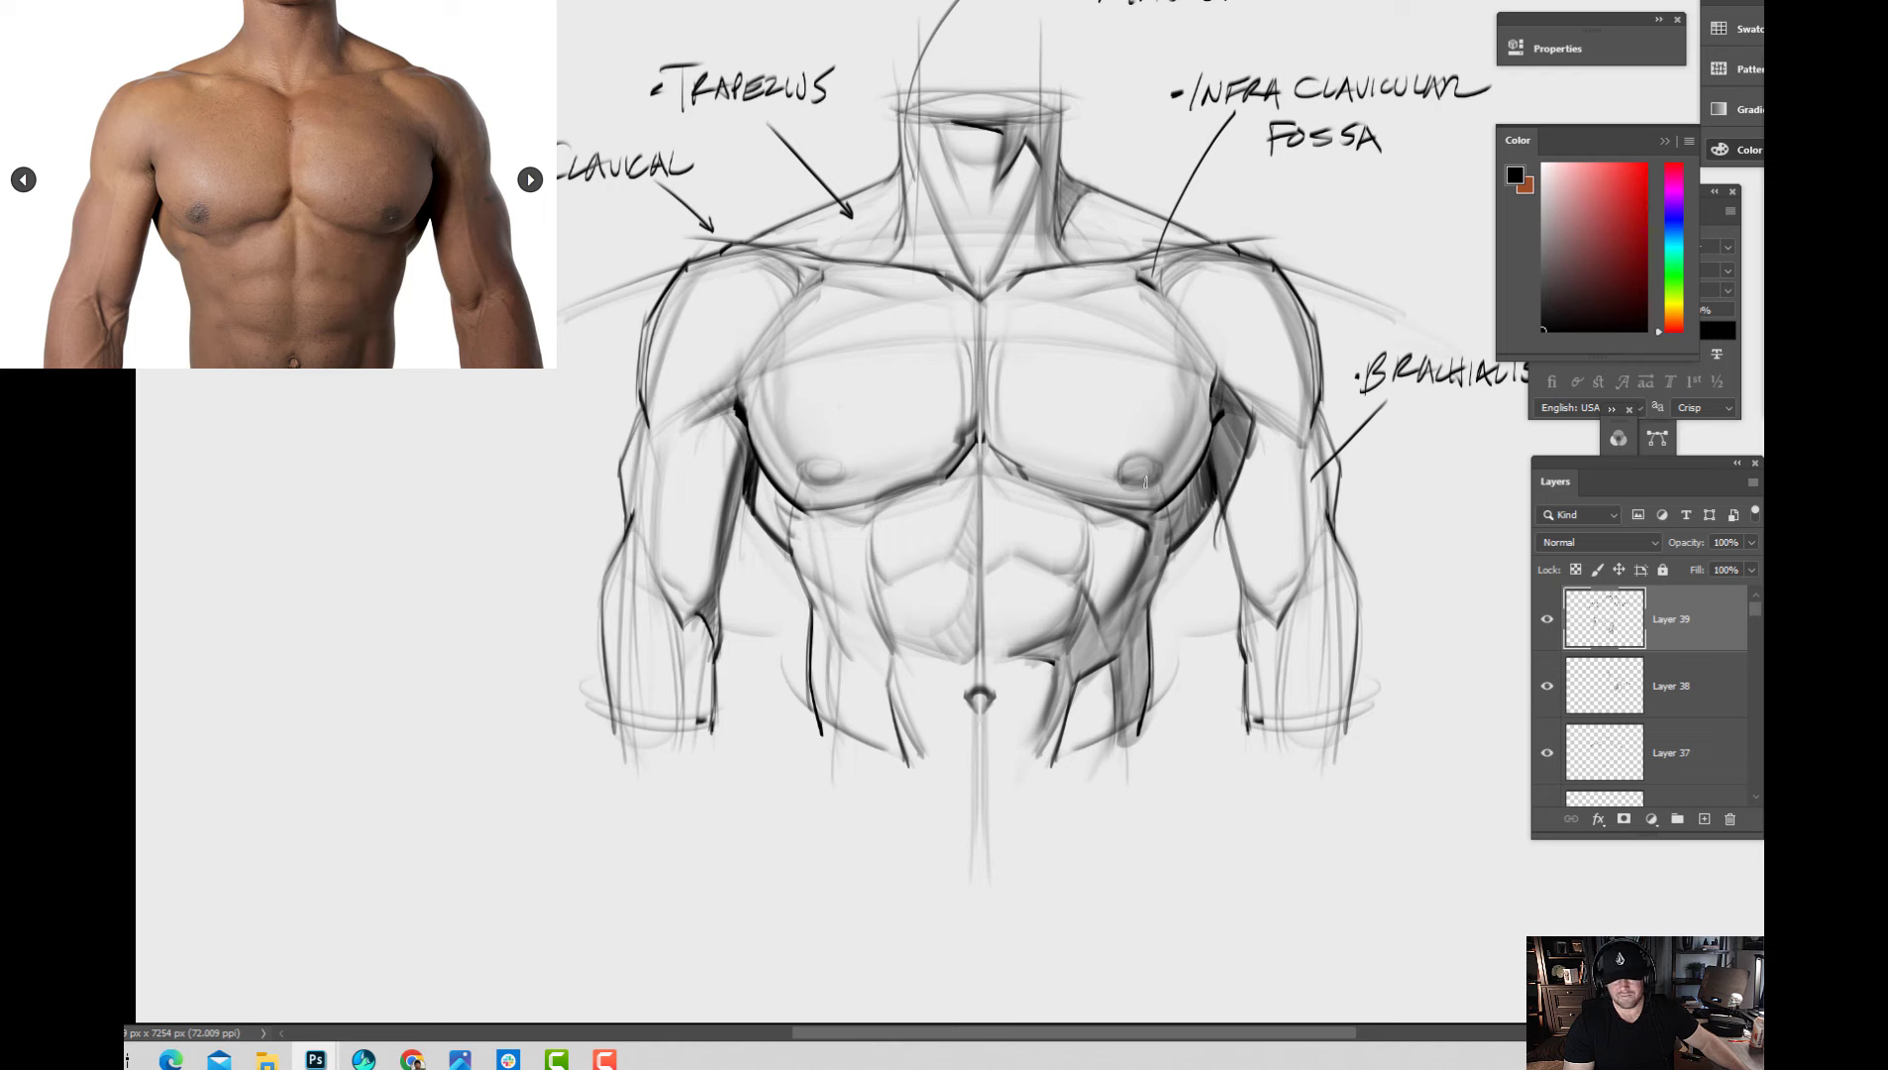
{"action": "left_click_drag", "start_coordinate": [1135, 478], "coordinate": [1148, 462]}
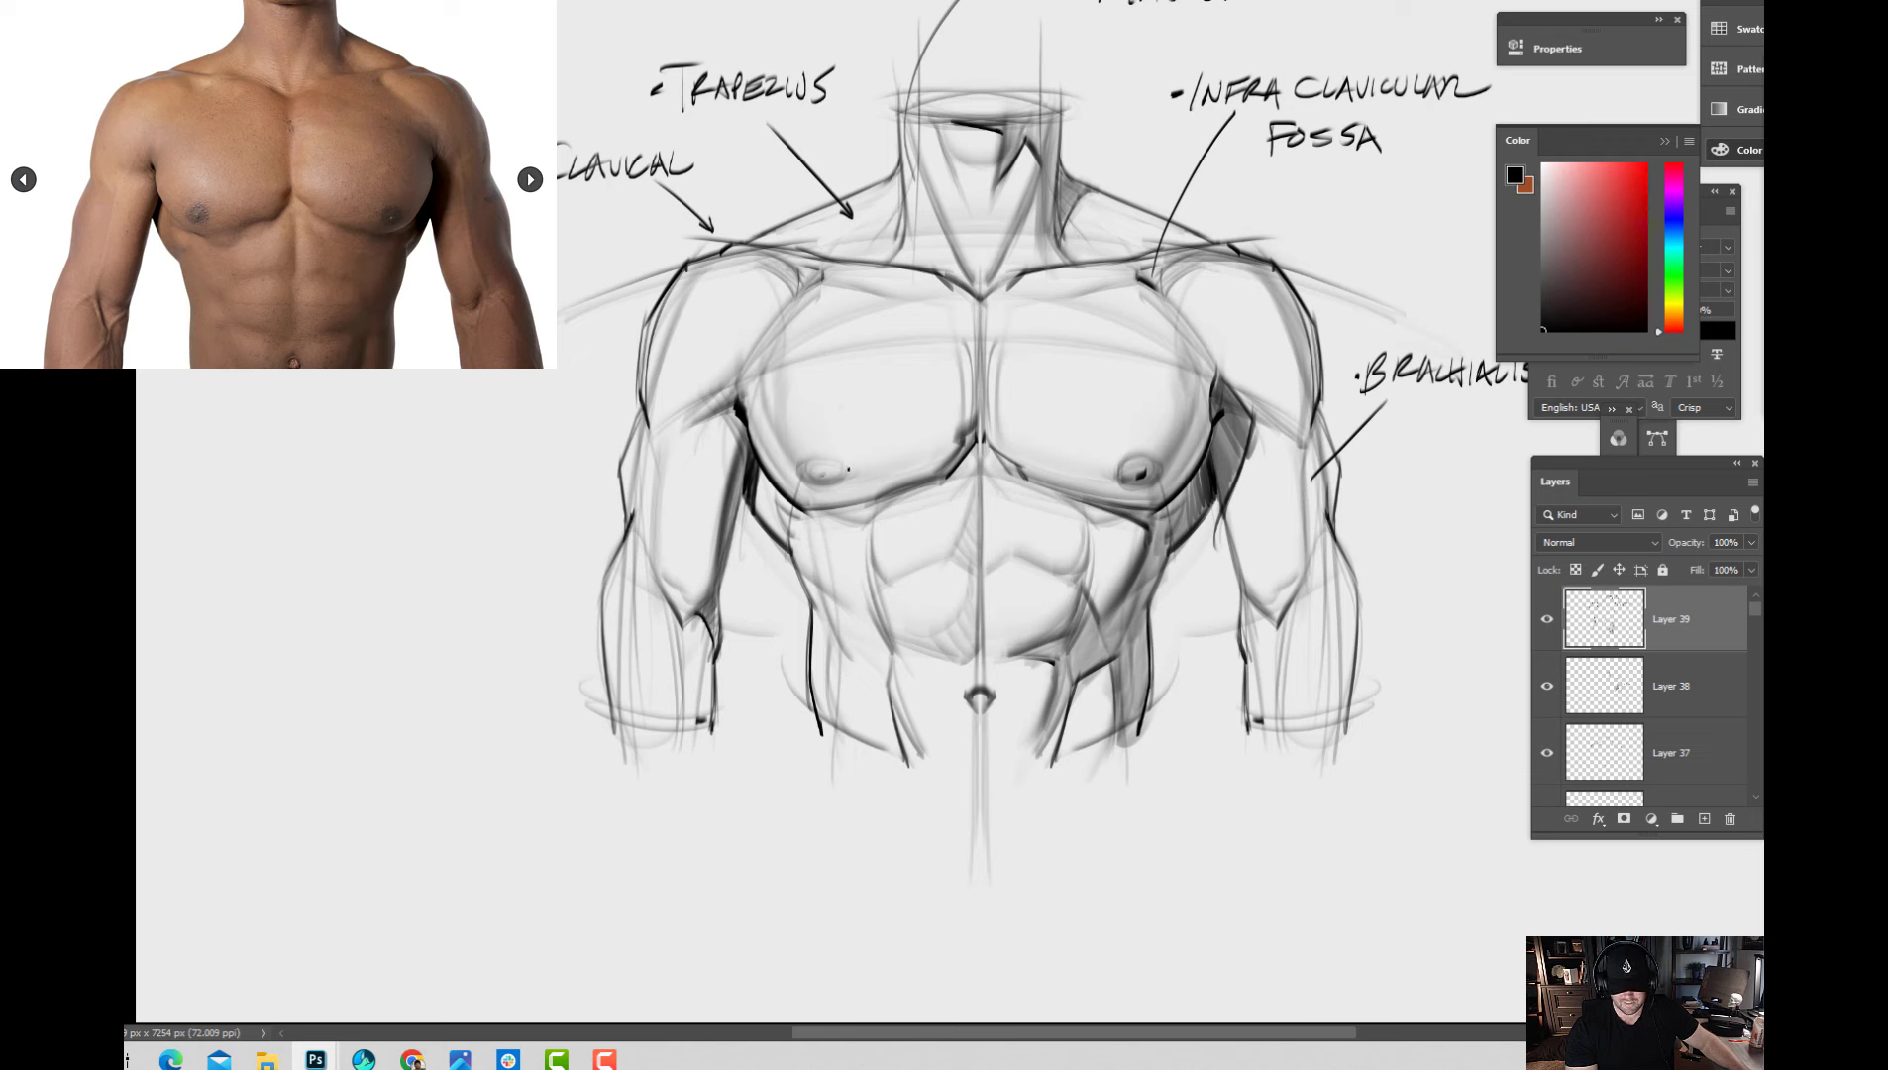
{"action": "mouse_move", "coordinate": [830, 485]}
{"action": "left_mouse_down"}
{"action": "mouse_move", "coordinate": [842, 464]}
{"action": "mouse_move", "coordinate": [802, 484]}
{"action": "left_mouse_up"}
{"action": "mouse_move", "coordinate": [763, 413]}
{"action": "left_mouse_down"}
{"action": "mouse_move", "coordinate": [750, 493]}
{"action": "mouse_move", "coordinate": [803, 505]}
{"action": "mouse_move", "coordinate": [811, 608]}
{"action": "left_mouse_up"}
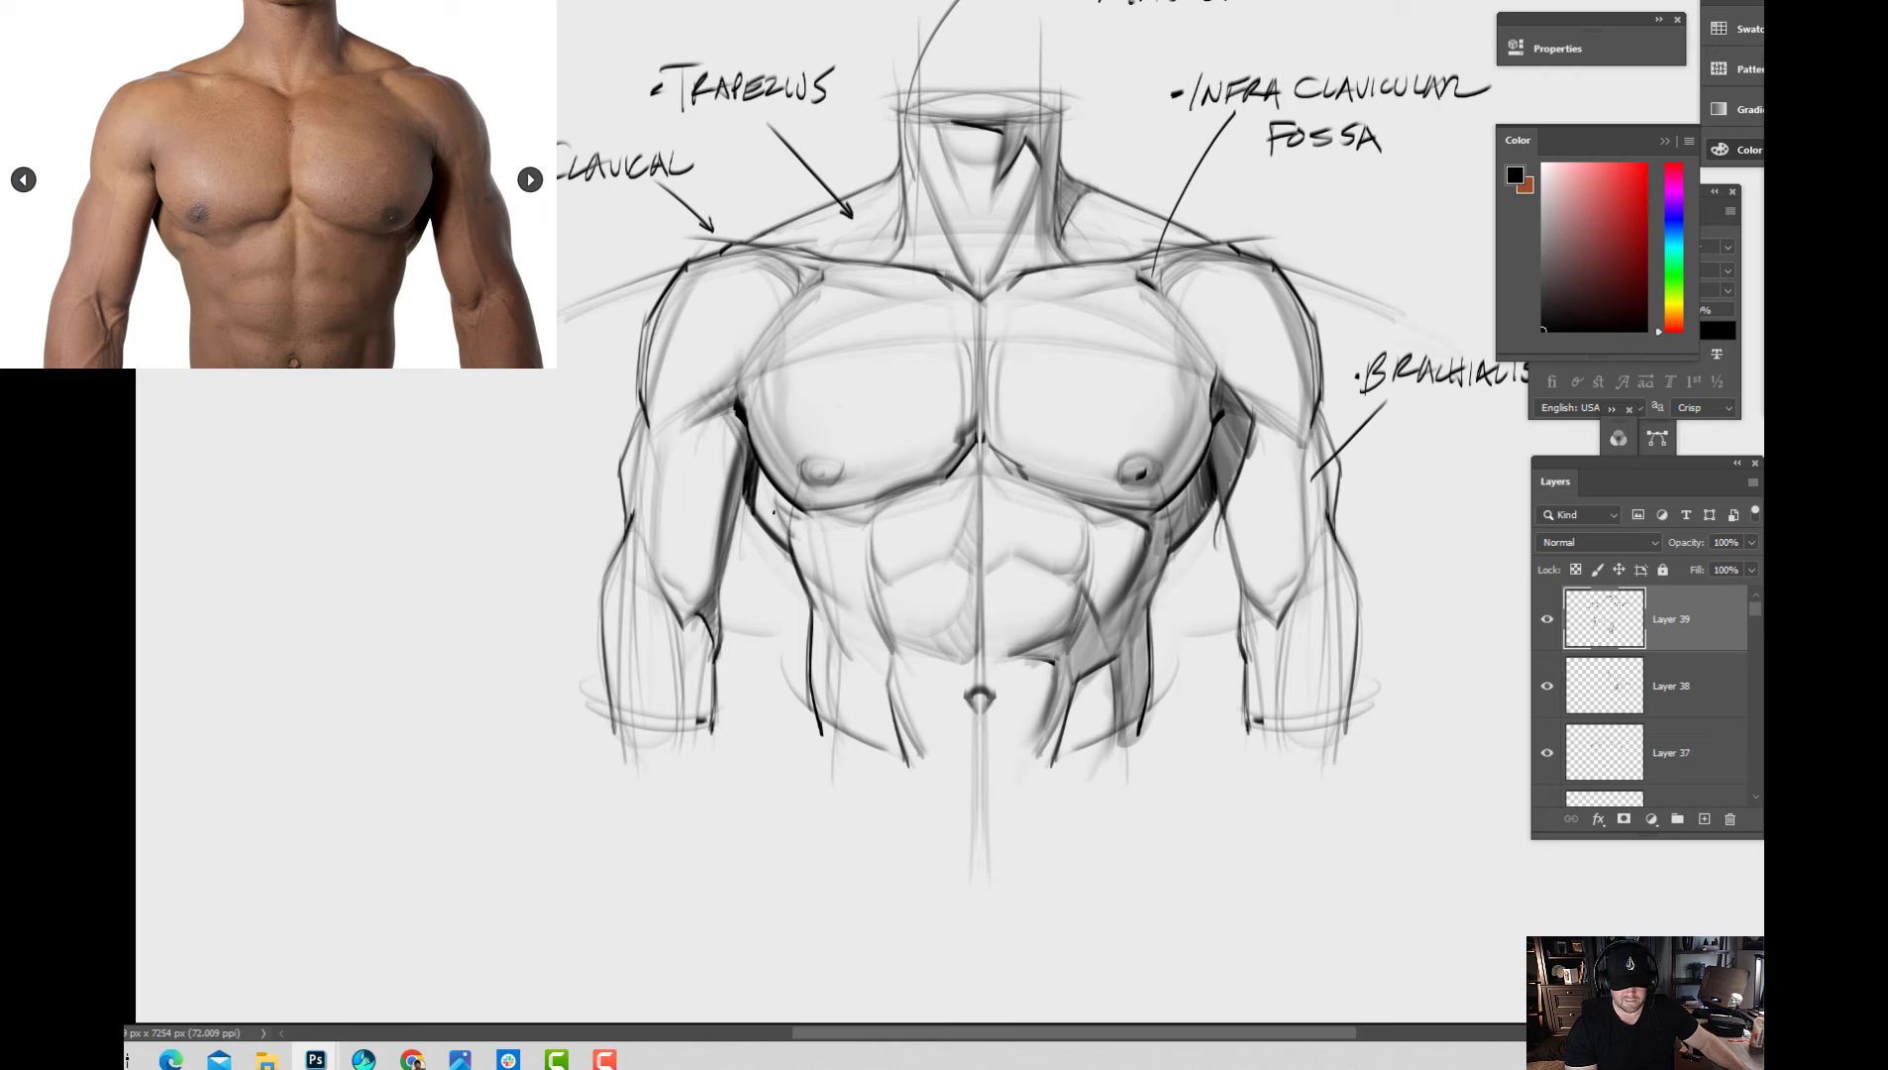
Draw a curved leader line from the left-hand lat and letter "Lats" at its outer end with a dash before it.
{"action": "mouse_move", "coordinate": [769, 542]}
{"action": "left_mouse_down"}
{"action": "mouse_move", "coordinate": [537, 632]}
{"action": "mouse_move", "coordinate": [458, 536]}
{"action": "left_mouse_up"}
{"action": "left_click_drag", "start_coordinate": [606, 761], "coordinate": [1169, 754]}
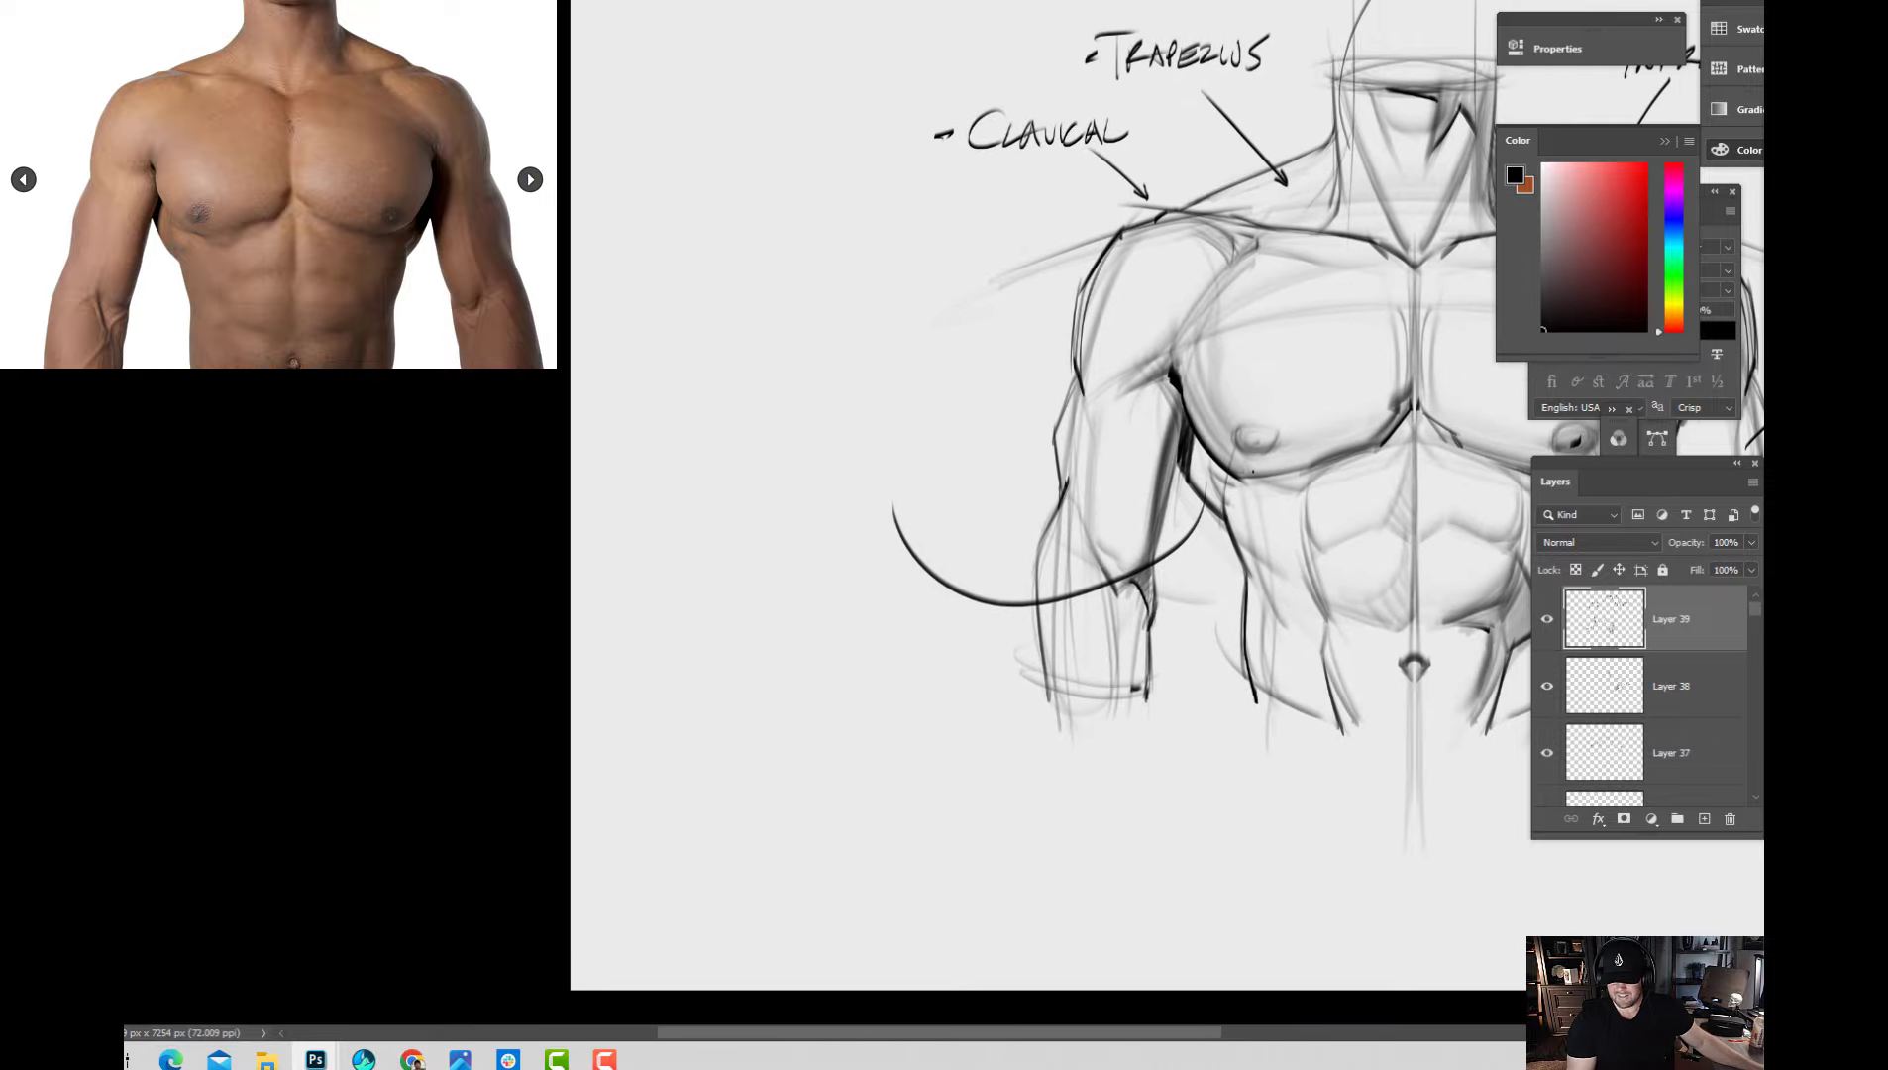
{"action": "mouse_move", "coordinate": [1199, 469]}
{"action": "left_mouse_down"}
{"action": "mouse_move", "coordinate": [921, 494]}
{"action": "mouse_move", "coordinate": [879, 516]}
{"action": "mouse_move", "coordinate": [895, 517]}
{"action": "left_mouse_up"}
{"action": "mouse_move", "coordinate": [878, 507]}
{"action": "left_mouse_down"}
{"action": "mouse_move", "coordinate": [918, 497]}
{"action": "mouse_move", "coordinate": [904, 517]}
{"action": "left_mouse_up"}
{"action": "mouse_move", "coordinate": [936, 490]}
{"action": "left_mouse_down"}
{"action": "mouse_move", "coordinate": [917, 515]}
{"action": "mouse_move", "coordinate": [843, 509]}
{"action": "left_mouse_up"}
{"action": "mouse_move", "coordinate": [1315, 503]}
{"action": "left_mouse_down"}
{"action": "mouse_move", "coordinate": [1115, 597]}
{"action": "mouse_move", "coordinate": [973, 568]}
{"action": "mouse_move", "coordinate": [868, 438]}
{"action": "mouse_move", "coordinate": [809, 466]}
{"action": "left_mouse_up"}
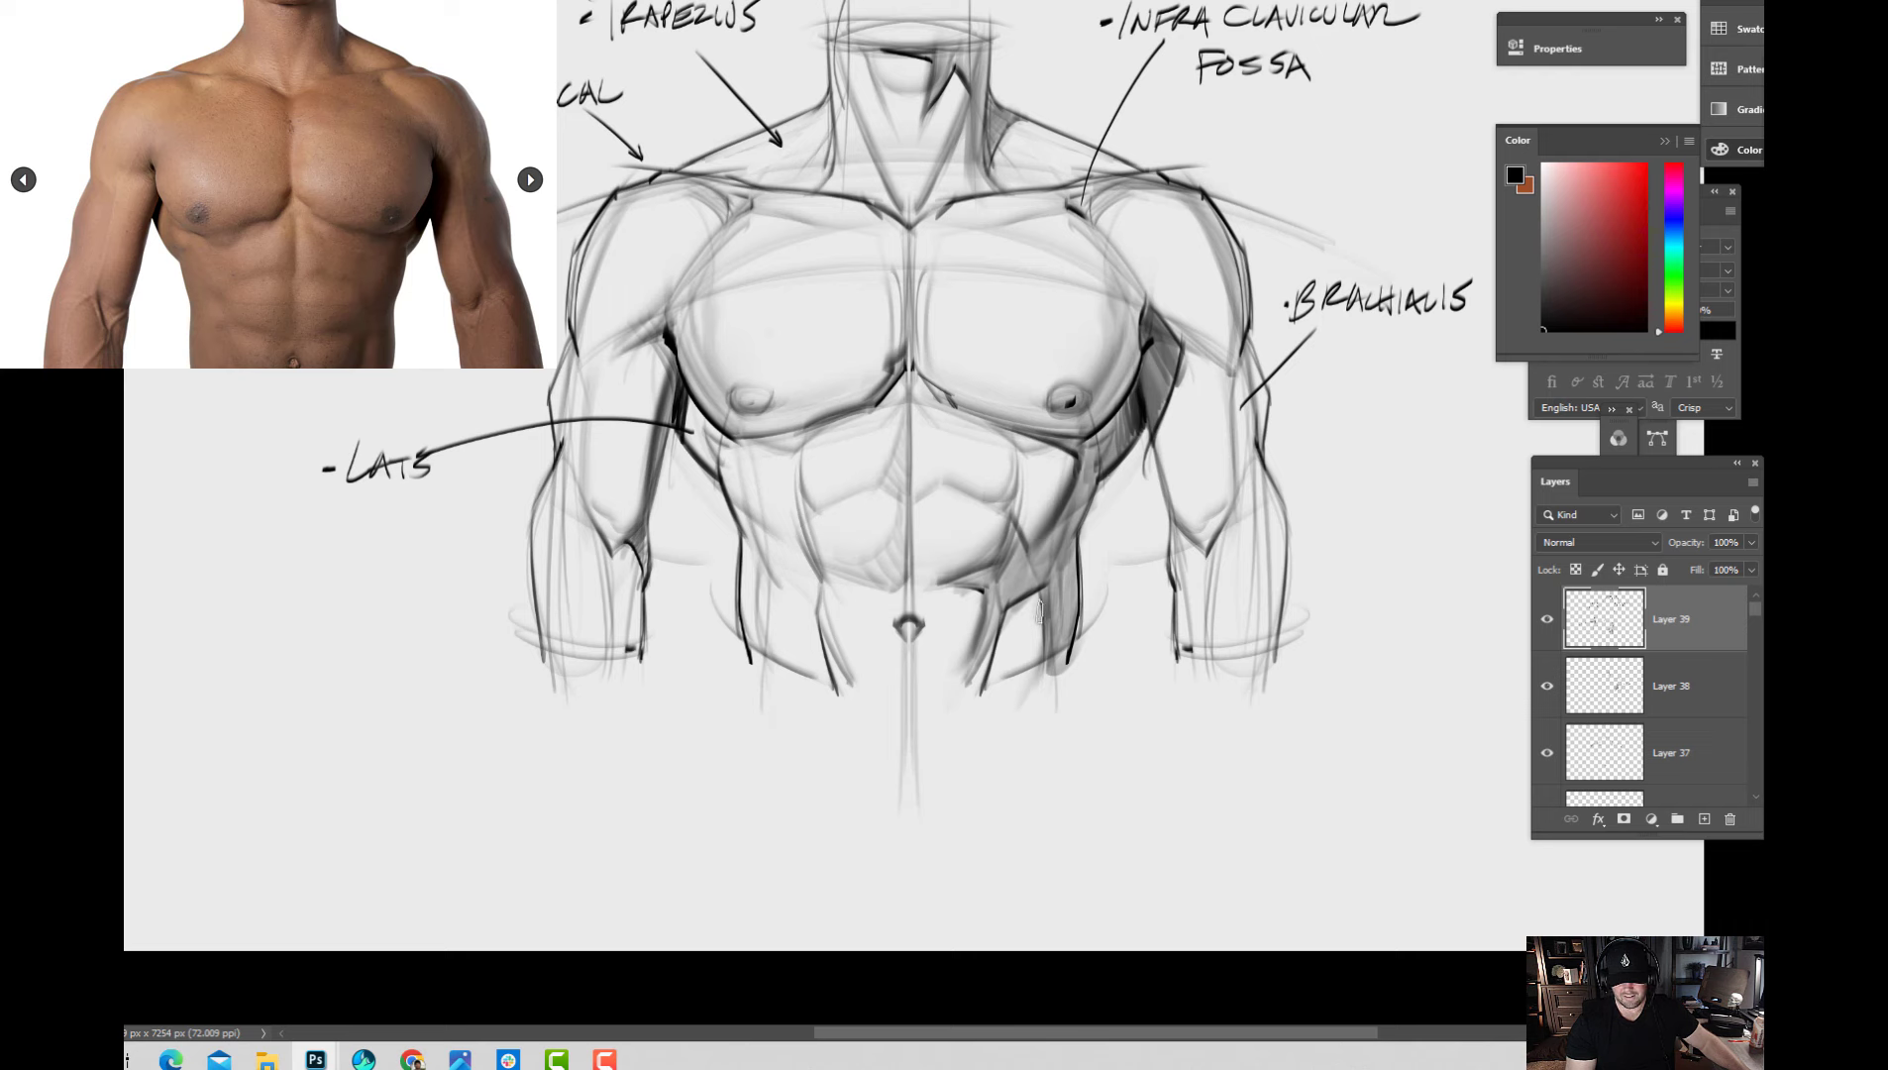
Draw a leader line down from the left-hand side of the waist and letter "External Obliques" below it, with a dash before it.
{"action": "left_click_drag", "start_coordinate": [1044, 585], "coordinate": [1032, 662]}
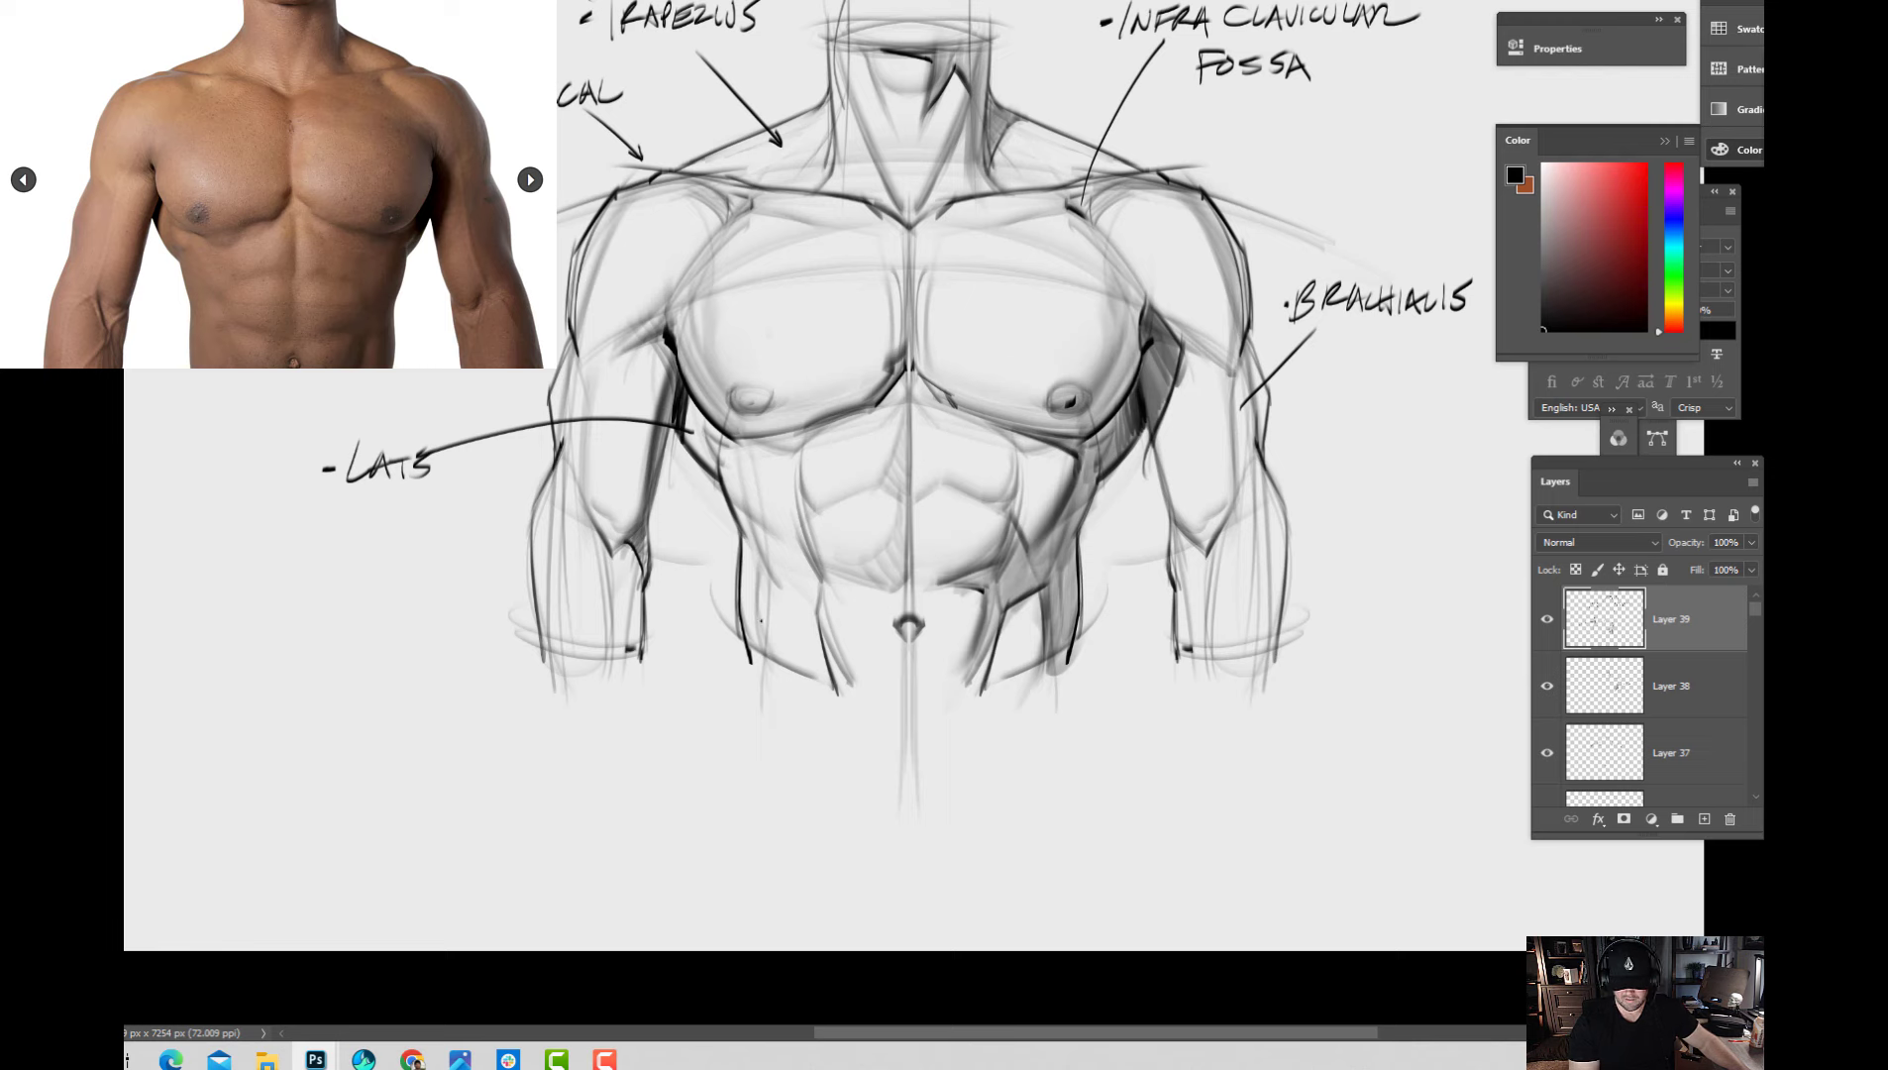
{"action": "mouse_move", "coordinate": [759, 621]}
{"action": "left_mouse_down"}
{"action": "mouse_move", "coordinate": [635, 772]}
{"action": "mouse_move", "coordinate": [1119, 588]}
{"action": "left_mouse_up"}
{"action": "mouse_move", "coordinate": [935, 563]}
{"action": "left_mouse_down"}
{"action": "mouse_move", "coordinate": [957, 594]}
{"action": "mouse_move", "coordinate": [953, 579]}
{"action": "left_mouse_up"}
{"action": "mouse_move", "coordinate": [935, 562]}
{"action": "left_mouse_down"}
{"action": "mouse_move", "coordinate": [959, 557]}
{"action": "mouse_move", "coordinate": [980, 594]}
{"action": "left_mouse_up"}
{"action": "mouse_move", "coordinate": [980, 573]}
{"action": "left_mouse_down"}
{"action": "mouse_move", "coordinate": [962, 595]}
{"action": "mouse_move", "coordinate": [998, 574]}
{"action": "mouse_move", "coordinate": [990, 597]}
{"action": "left_mouse_up"}
{"action": "mouse_move", "coordinate": [1001, 578]}
{"action": "left_mouse_down"}
{"action": "mouse_move", "coordinate": [1014, 597]}
{"action": "mouse_move", "coordinate": [1087, 579]}
{"action": "left_mouse_up"}
{"action": "left_click_drag", "start_coordinate": [1094, 567], "coordinate": [1202, 584]}
{"action": "left_click_drag", "start_coordinate": [1207, 566], "coordinate": [1236, 587]}
{"action": "left_click_drag", "start_coordinate": [1236, 566], "coordinate": [1273, 585]}
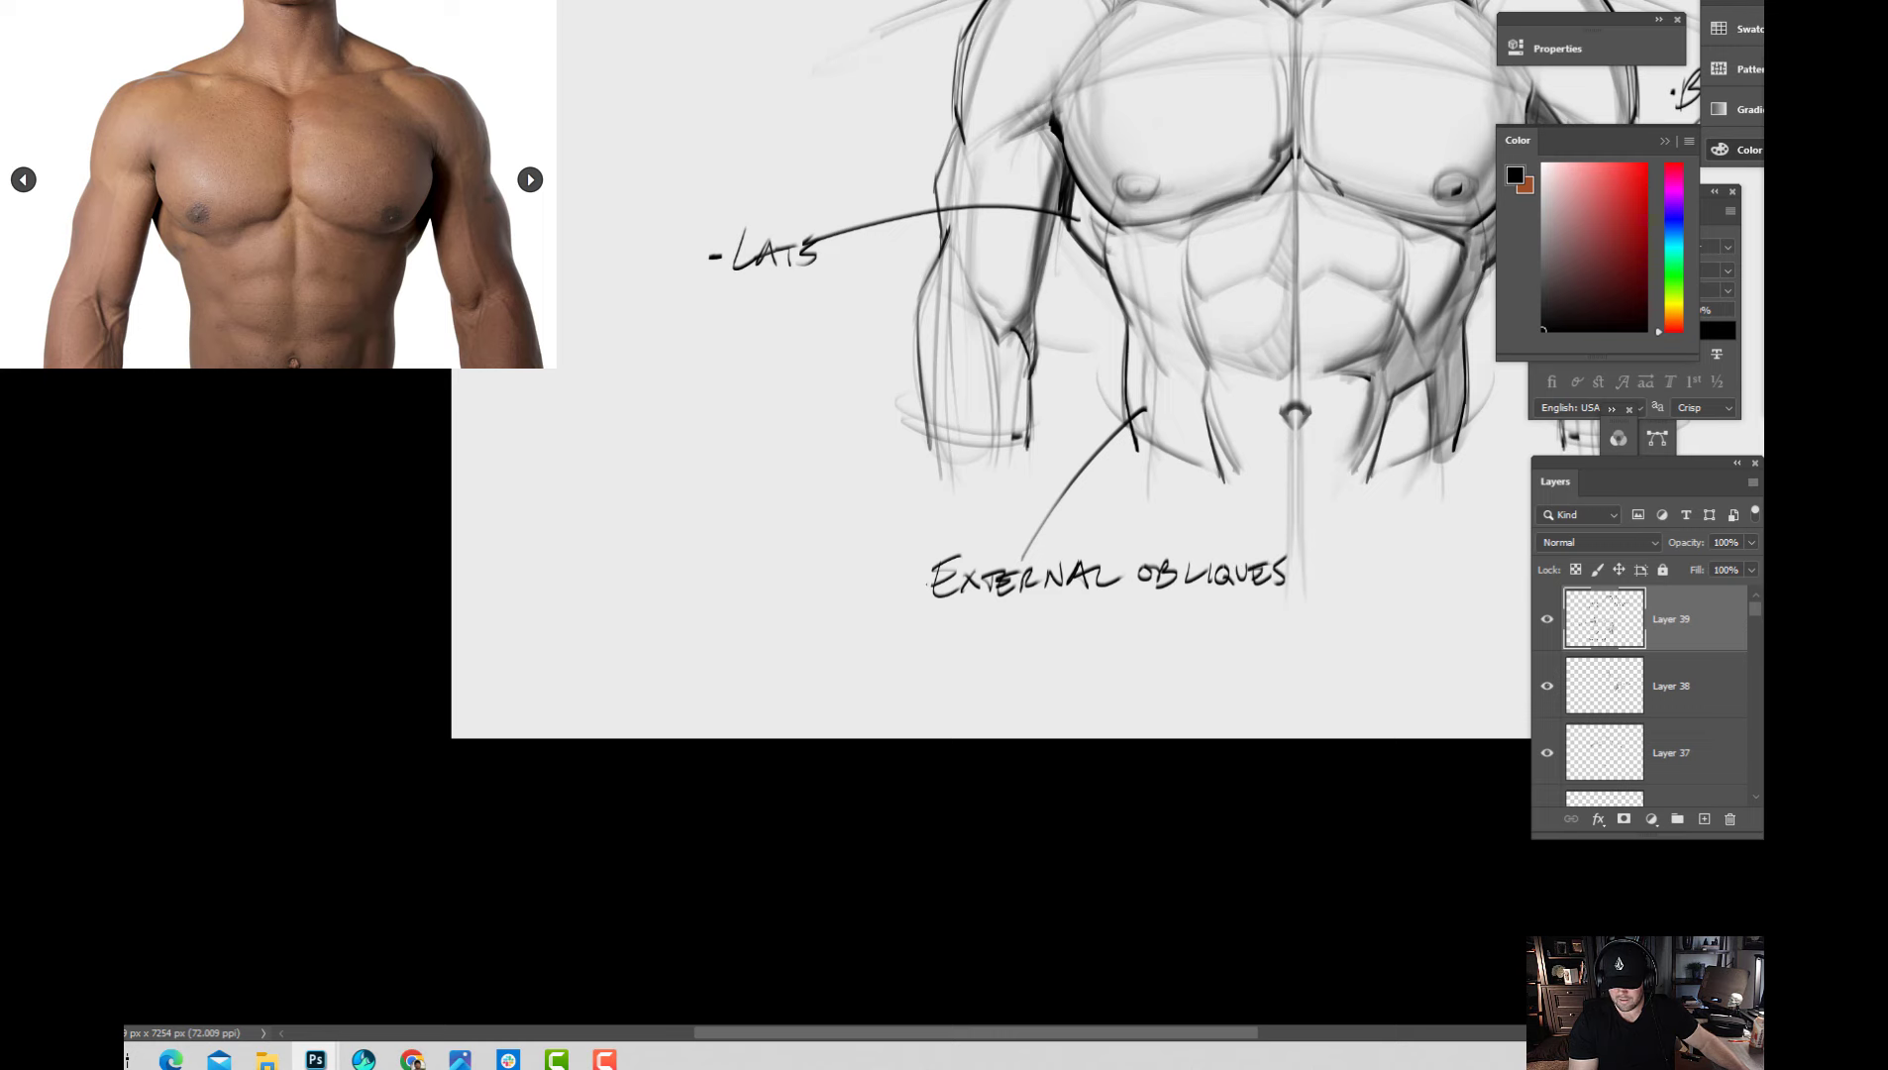
{"action": "left_click_drag", "start_coordinate": [898, 582], "coordinate": [919, 579]}
{"action": "mouse_move", "coordinate": [1297, 474]}
{"action": "left_mouse_down"}
{"action": "mouse_move", "coordinate": [1028, 635]}
{"action": "mouse_move", "coordinate": [1068, 690]}
{"action": "left_mouse_up"}
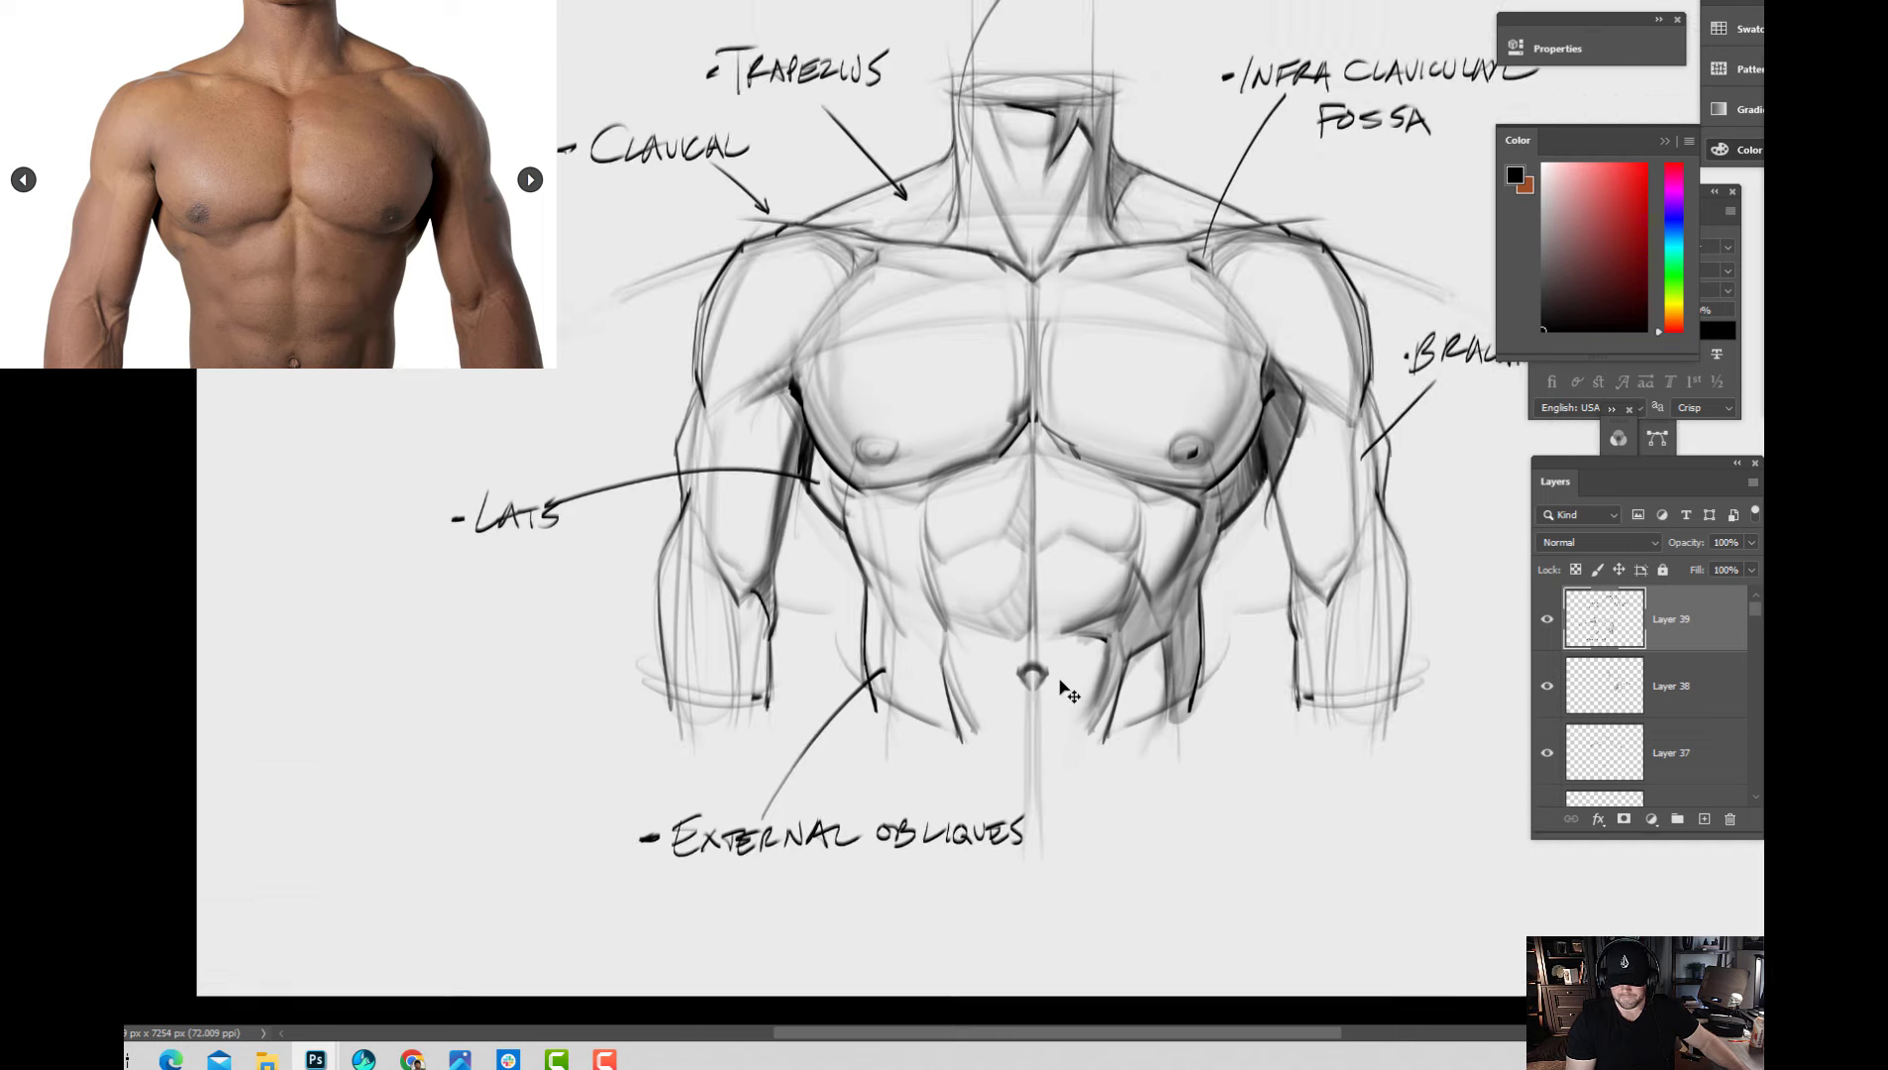
{"action": "key", "text": "ctrl+0"}
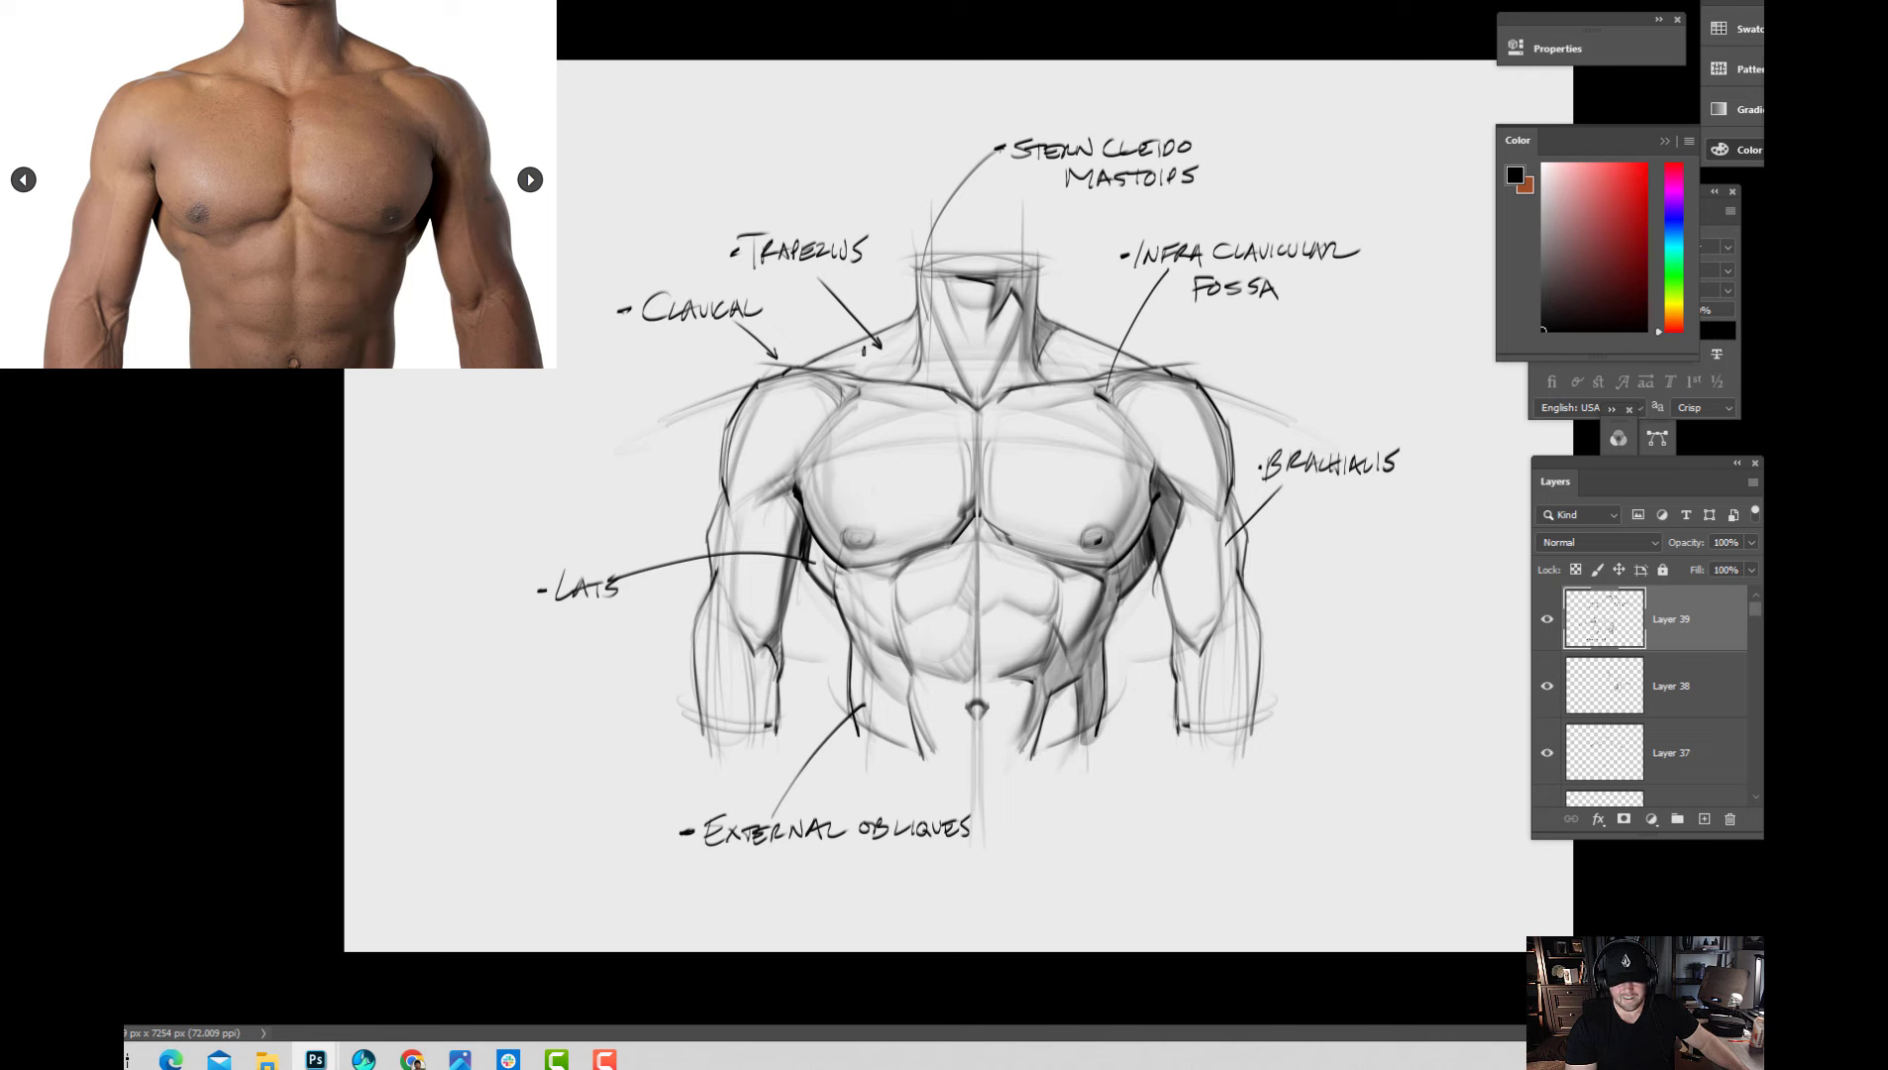
{"action": "left_click_drag", "start_coordinate": [804, 374], "coordinate": [908, 323]}
{"action": "mouse_move", "coordinate": [820, 367]}
{"action": "left_mouse_down"}
{"action": "mouse_move", "coordinate": [914, 319]}
{"action": "mouse_move", "coordinate": [921, 339]}
{"action": "left_mouse_up"}
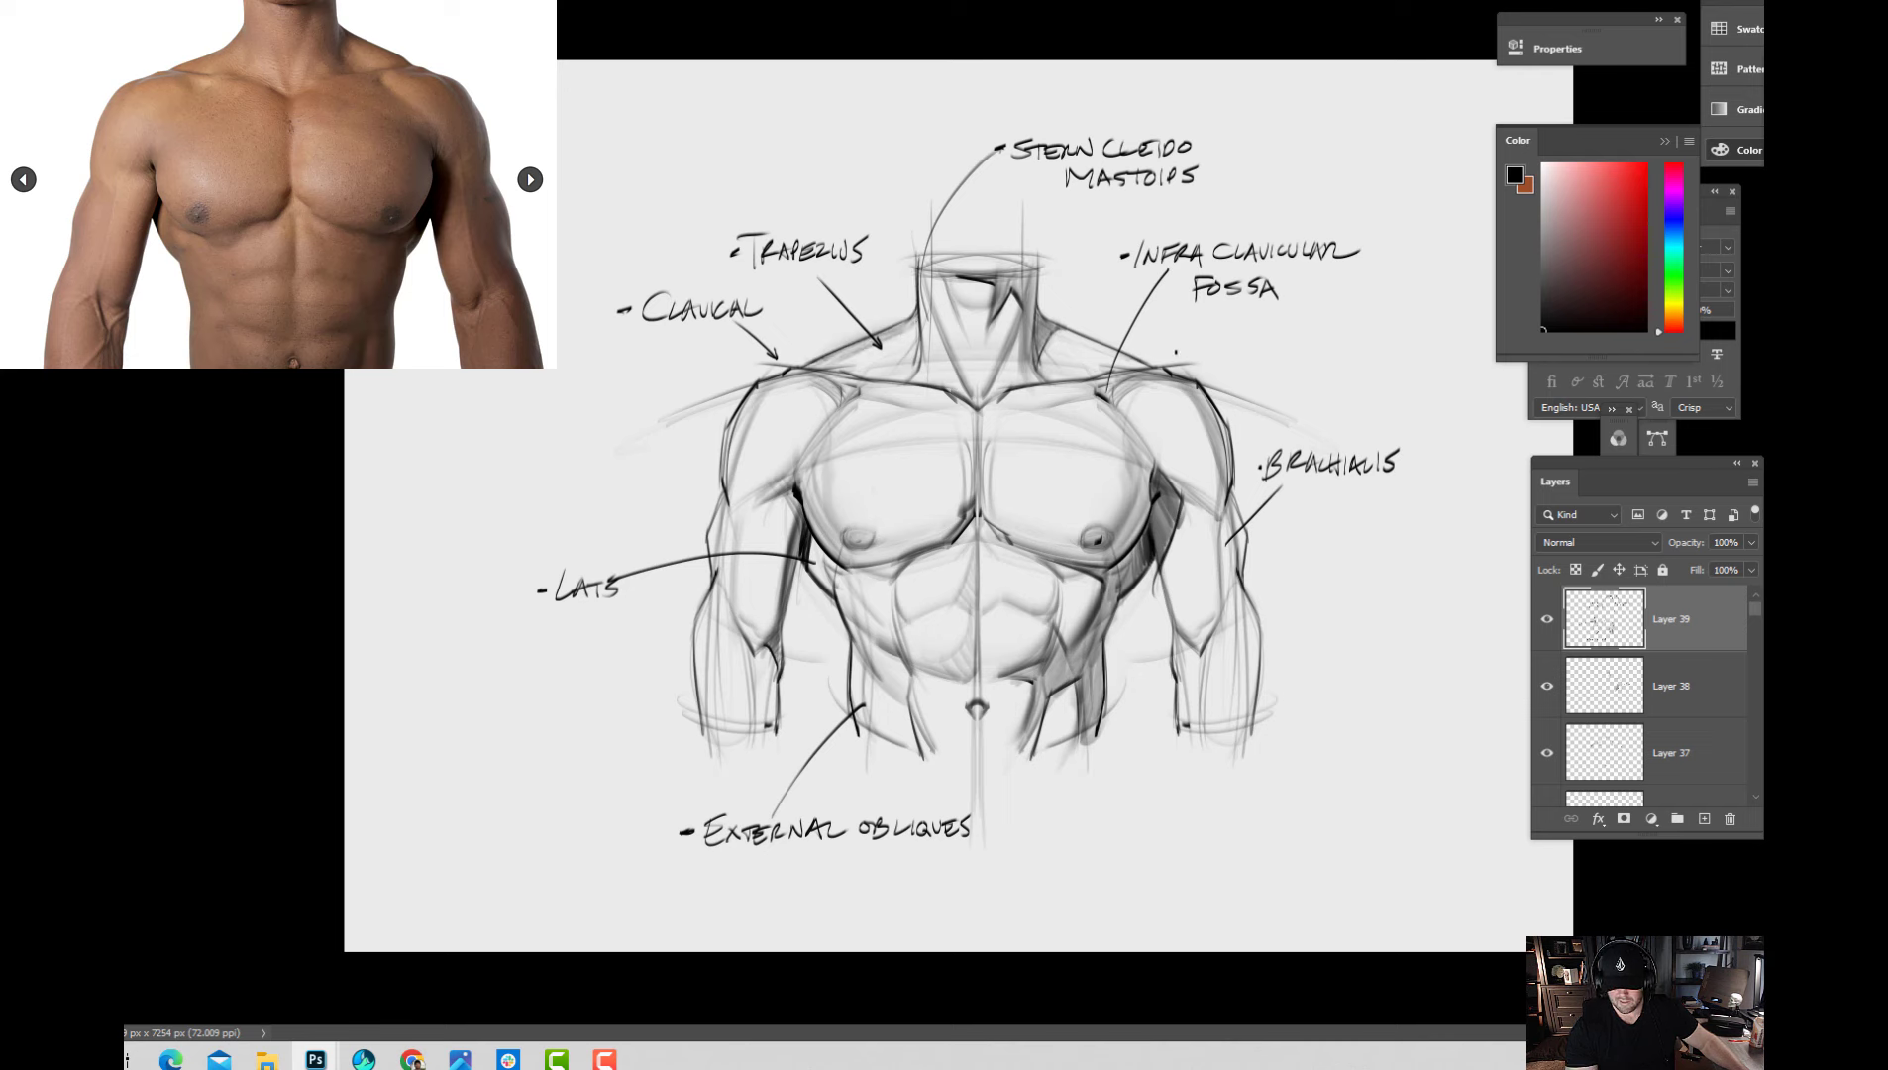
{"action": "mouse_move", "coordinate": [1037, 264]}
{"action": "left_mouse_down"}
{"action": "mouse_move", "coordinate": [1035, 340]}
{"action": "mouse_move", "coordinate": [986, 342]}
{"action": "left_mouse_up"}
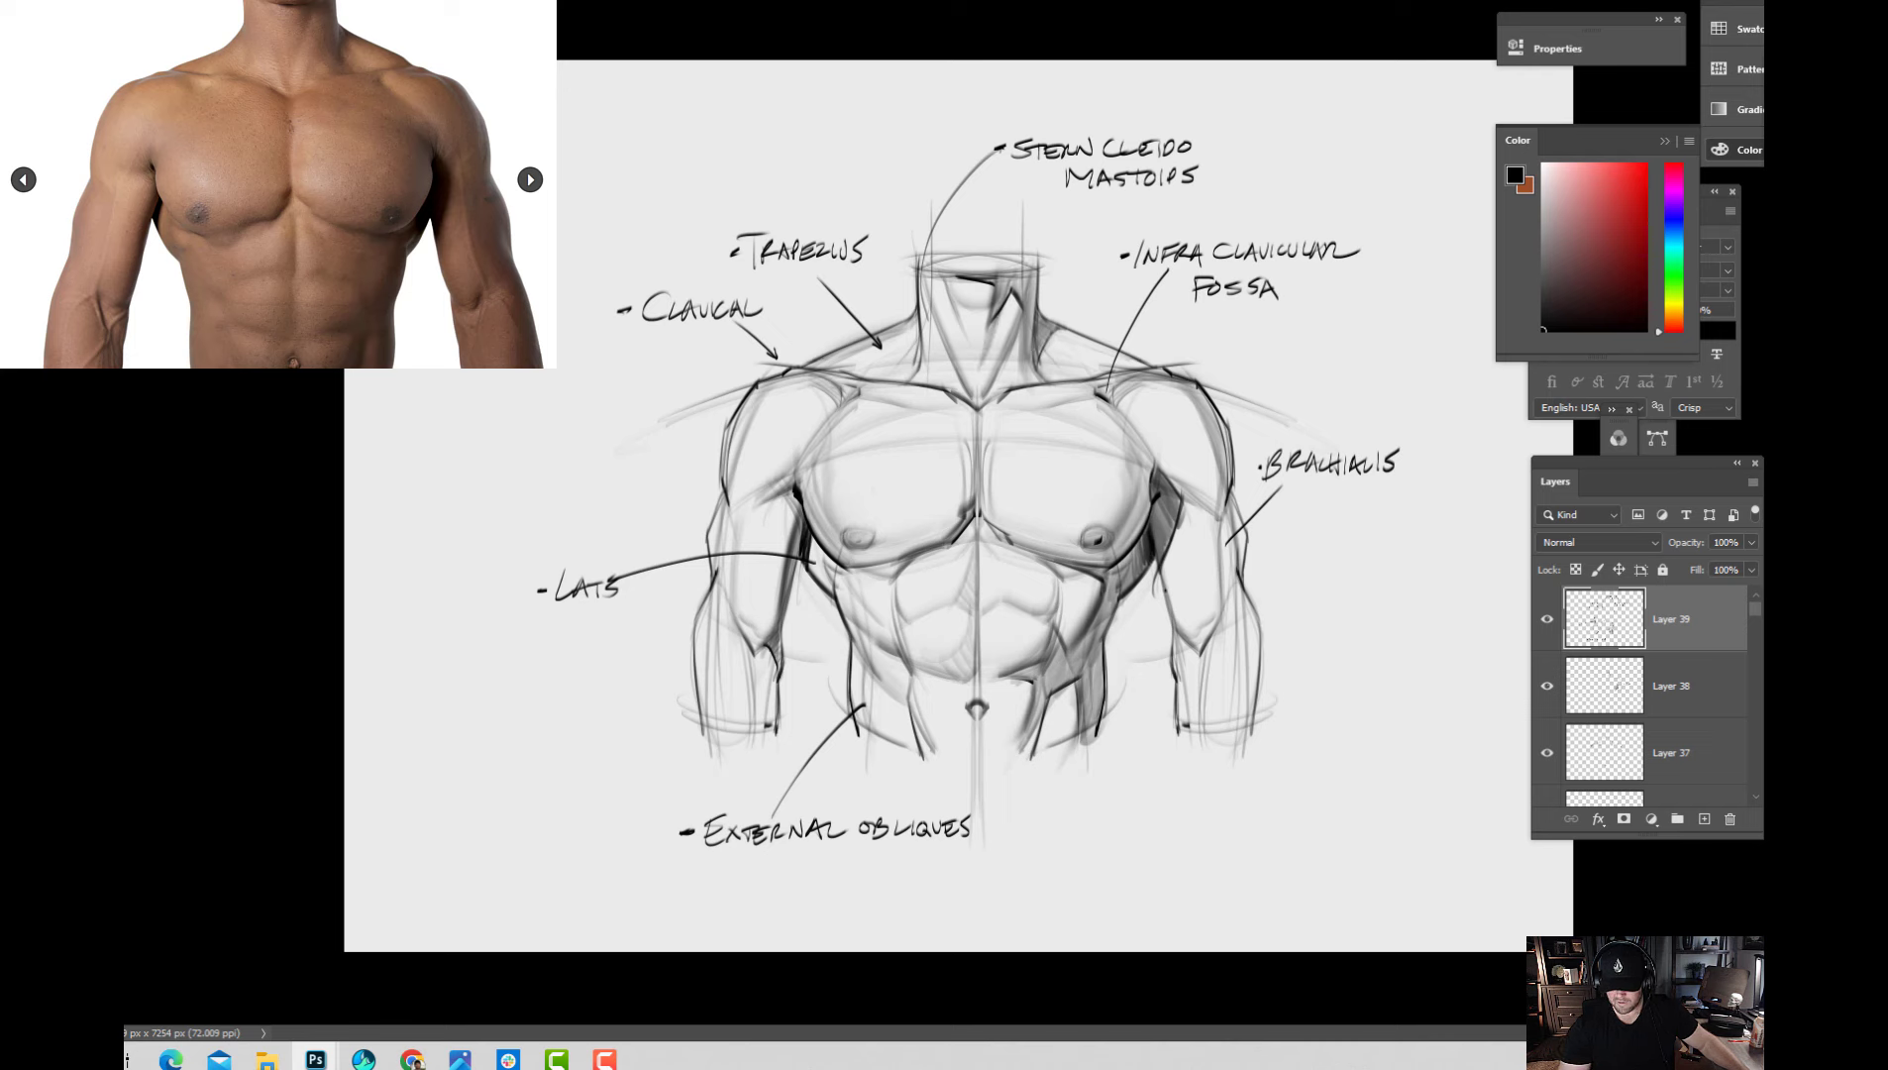
Strengthen the inner and outer contours of the right-hand forearm and the point where the upper arm meets it.
{"action": "mouse_move", "coordinate": [1156, 563]}
{"action": "left_mouse_down"}
{"action": "mouse_move", "coordinate": [1197, 651]}
{"action": "mouse_move", "coordinate": [1172, 655]}
{"action": "mouse_move", "coordinate": [1176, 724]}
{"action": "left_mouse_up"}
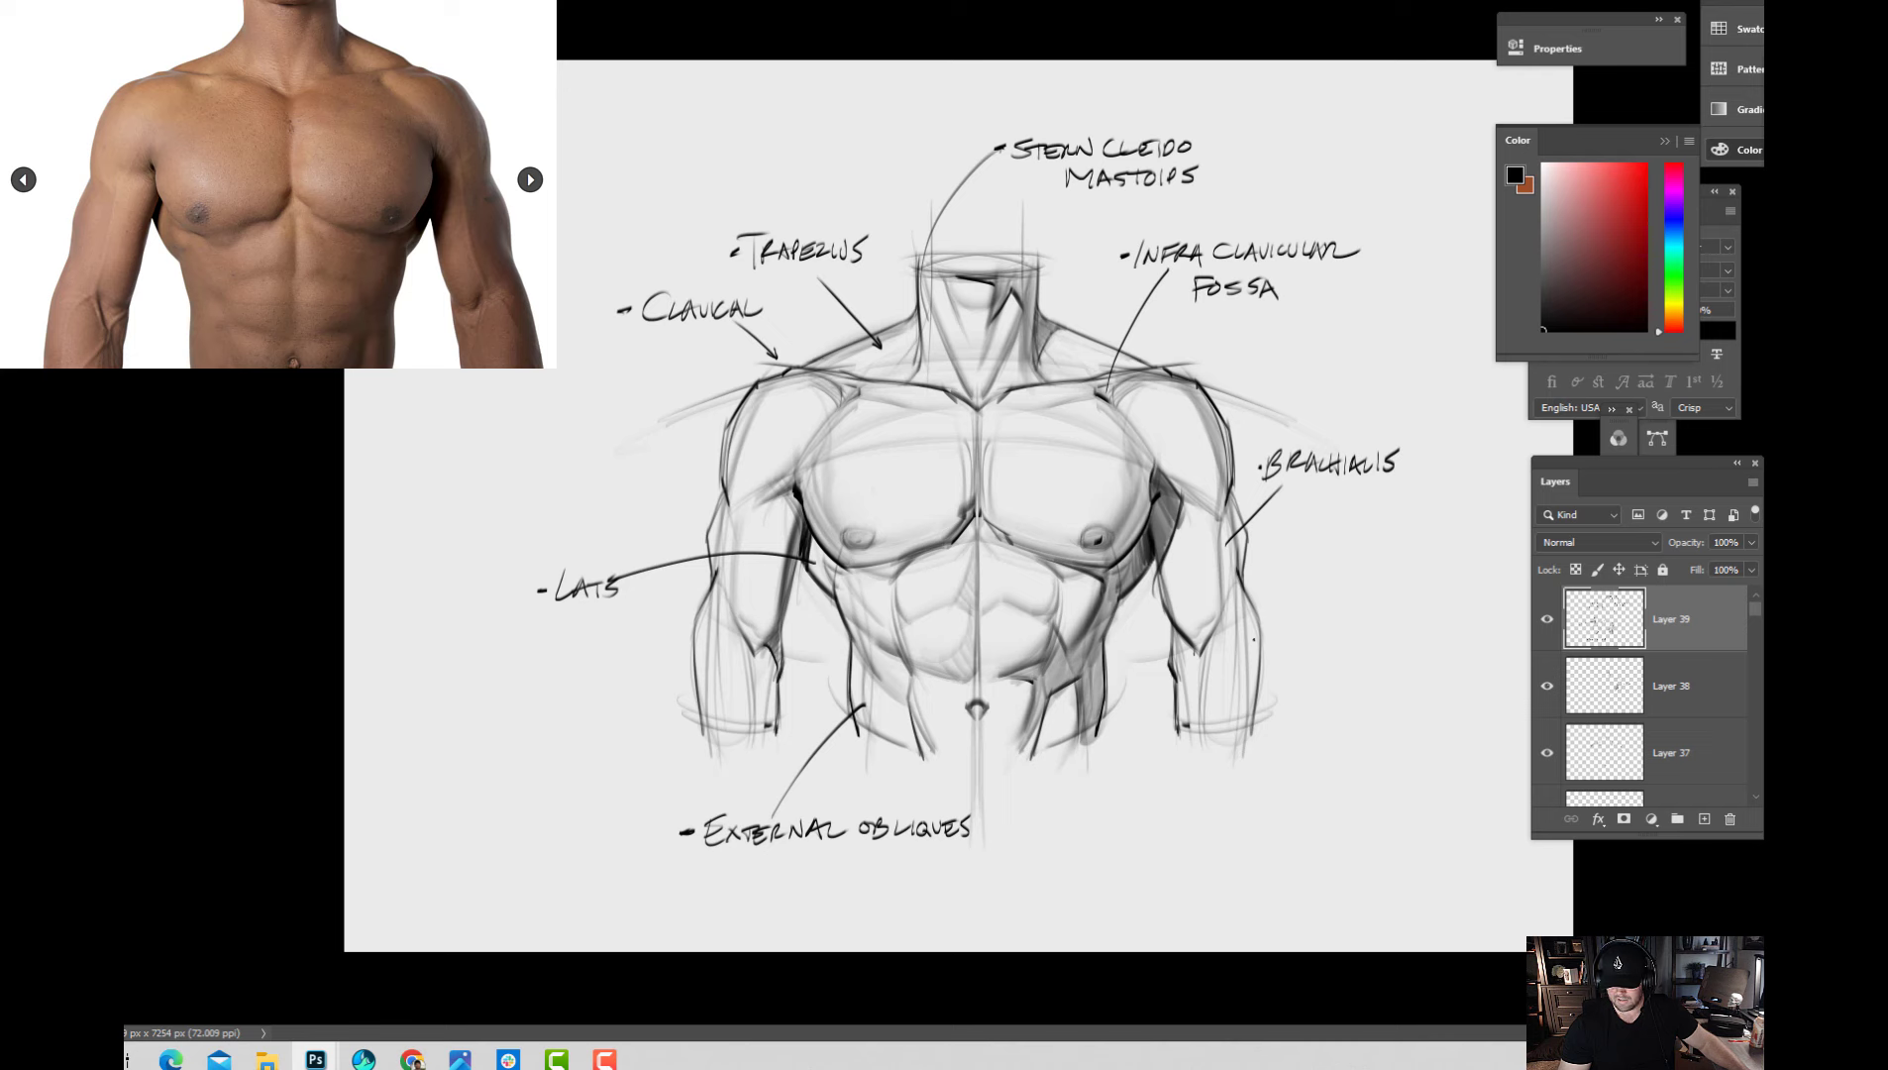
{"action": "left_click_drag", "start_coordinate": [1264, 630], "coordinate": [1257, 730]}
{"action": "mouse_move", "coordinate": [1192, 620]}
{"action": "left_mouse_down"}
{"action": "mouse_move", "coordinate": [1214, 644]}
{"action": "mouse_move", "coordinate": [1200, 652]}
{"action": "left_mouse_up"}
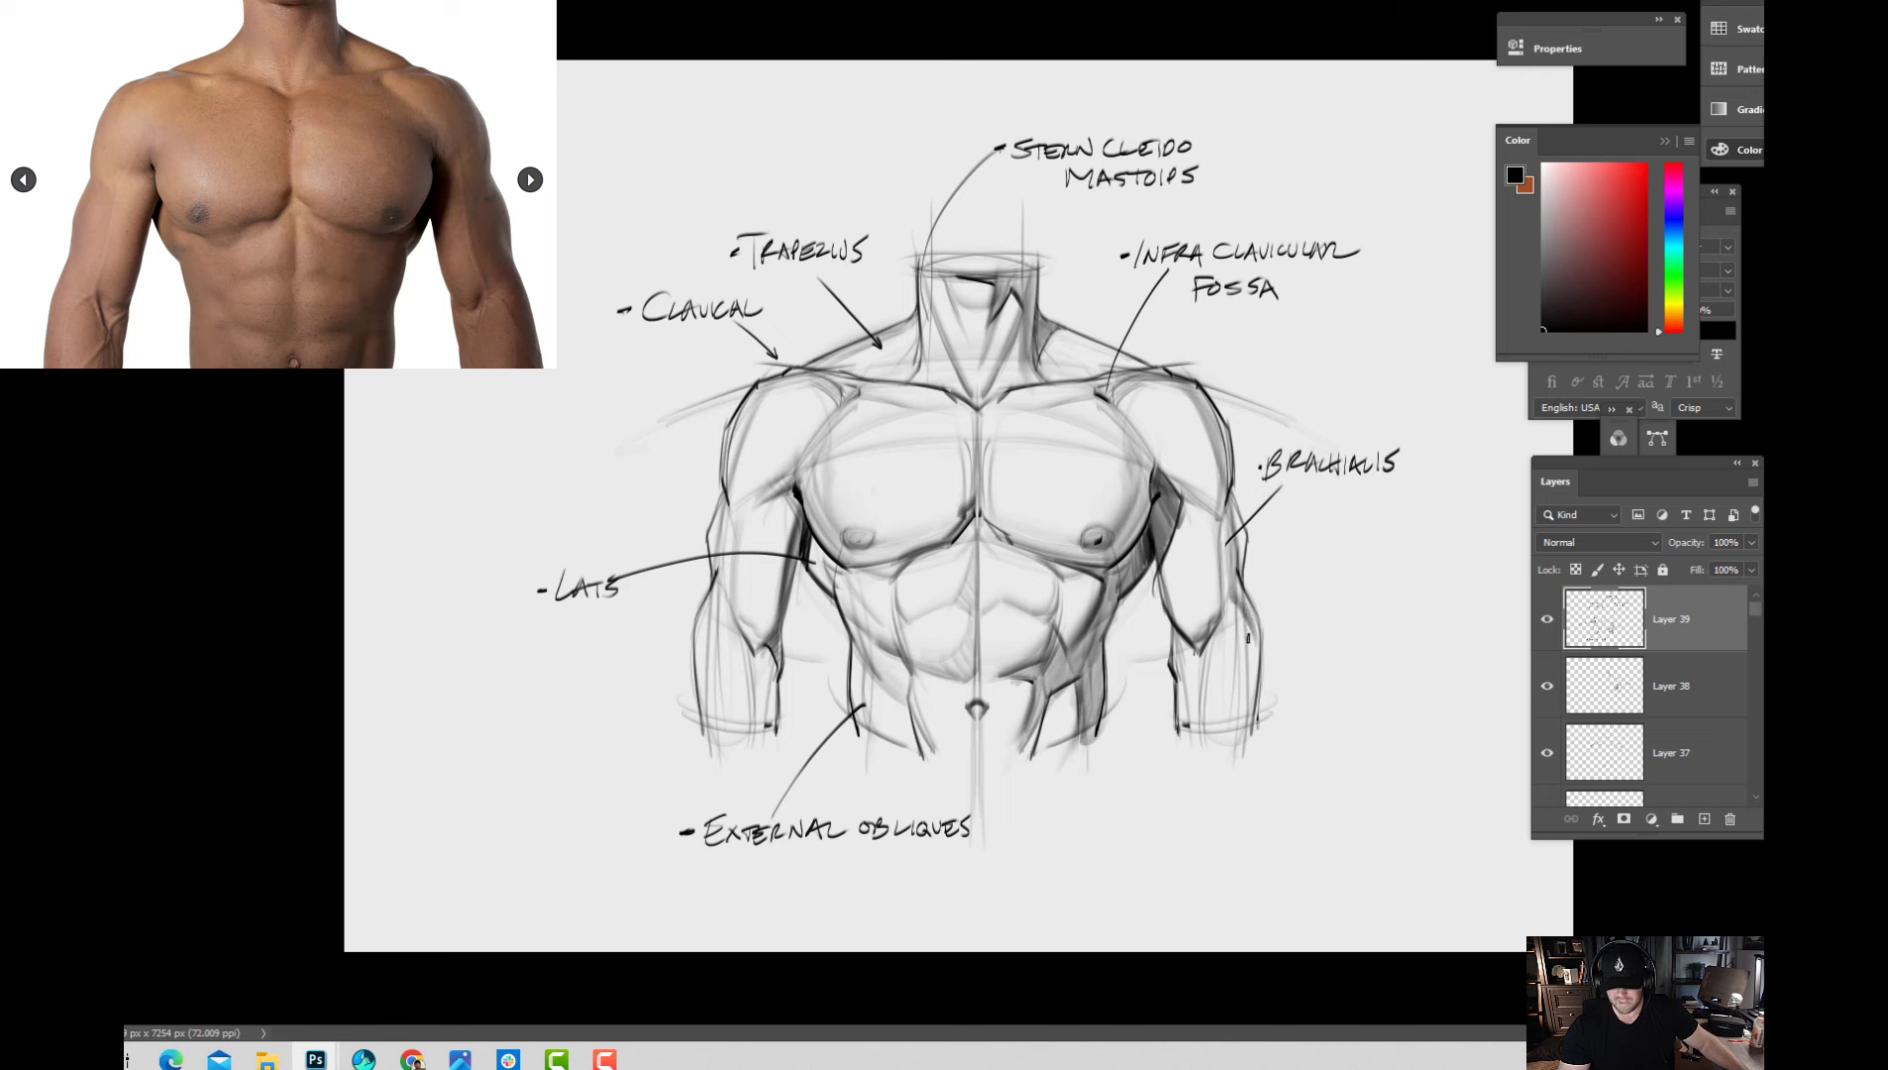
{"action": "left_click_drag", "start_coordinate": [1242, 592], "coordinate": [1244, 738]}
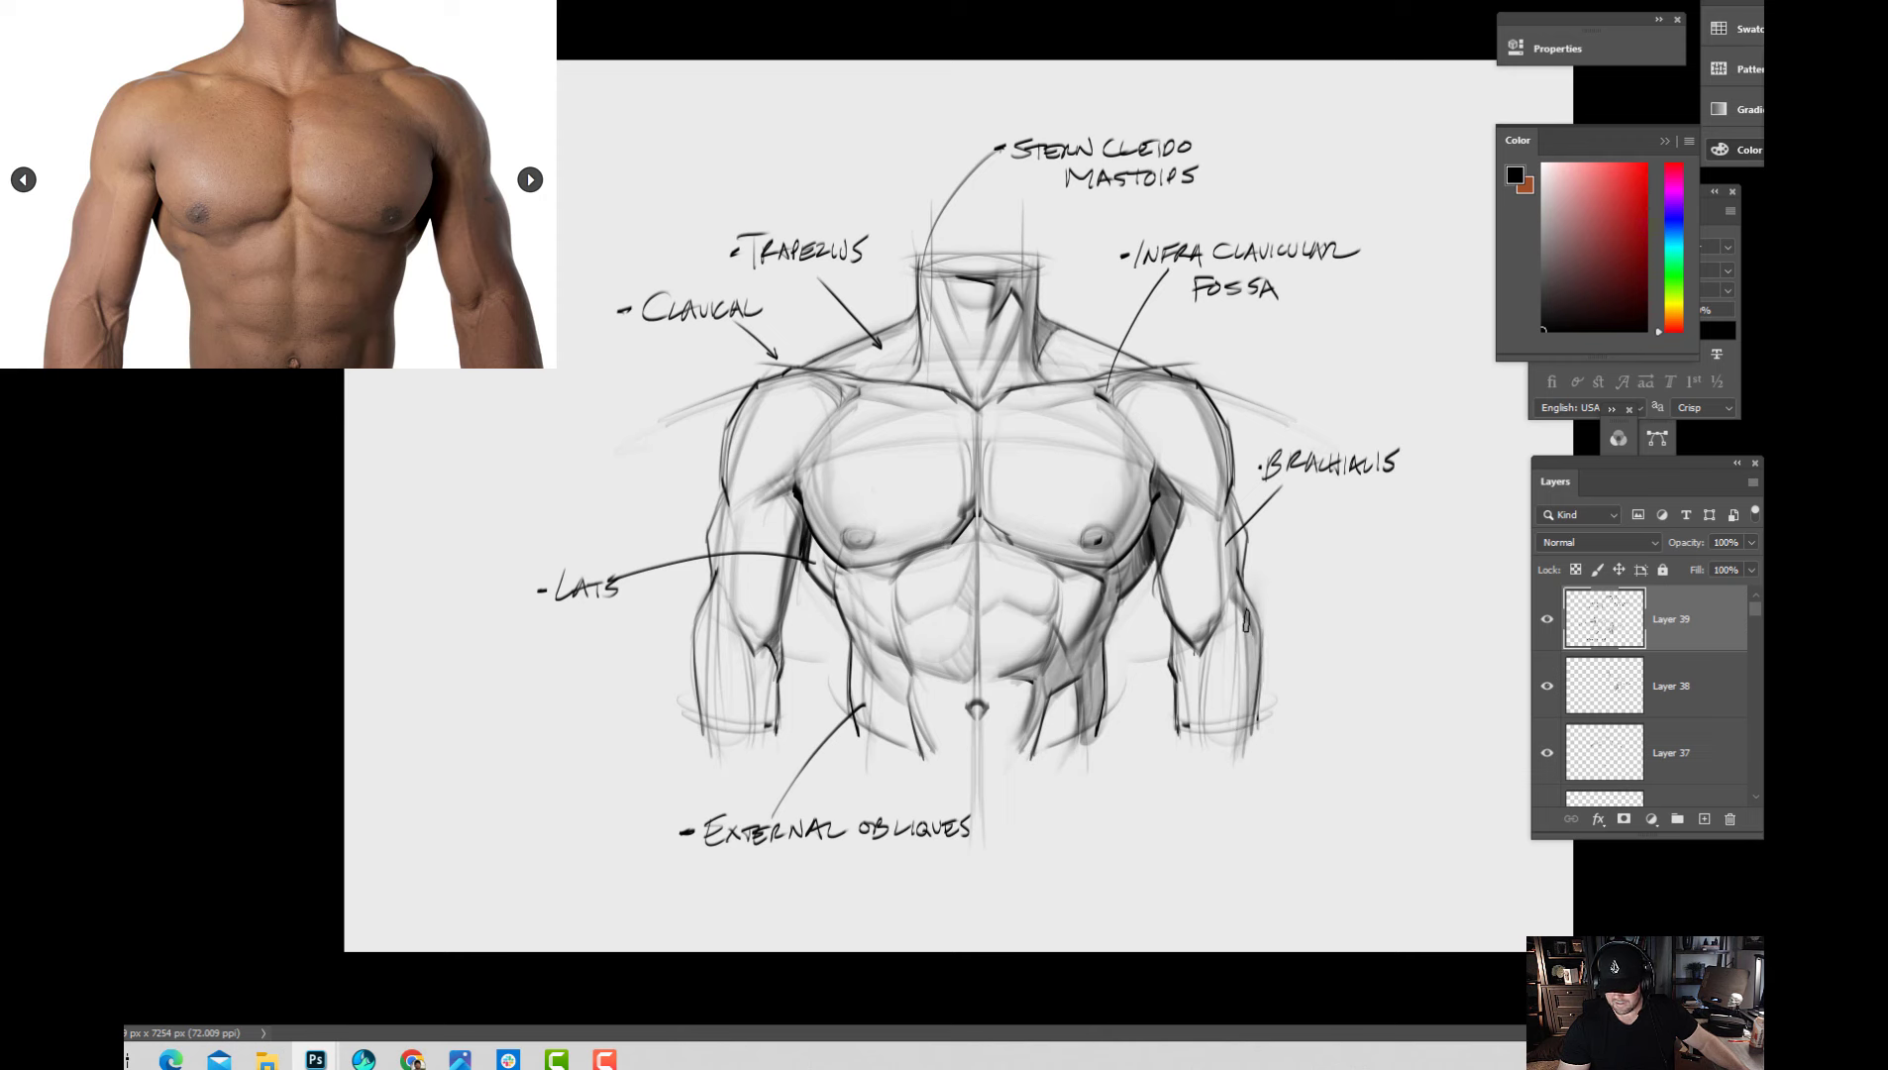
{"action": "left_click_drag", "start_coordinate": [1247, 622], "coordinate": [1244, 746]}
{"action": "left_click_drag", "start_coordinate": [1240, 579], "coordinate": [1254, 612]}
{"action": "left_click_drag", "start_coordinate": [1237, 513], "coordinate": [1244, 568]}
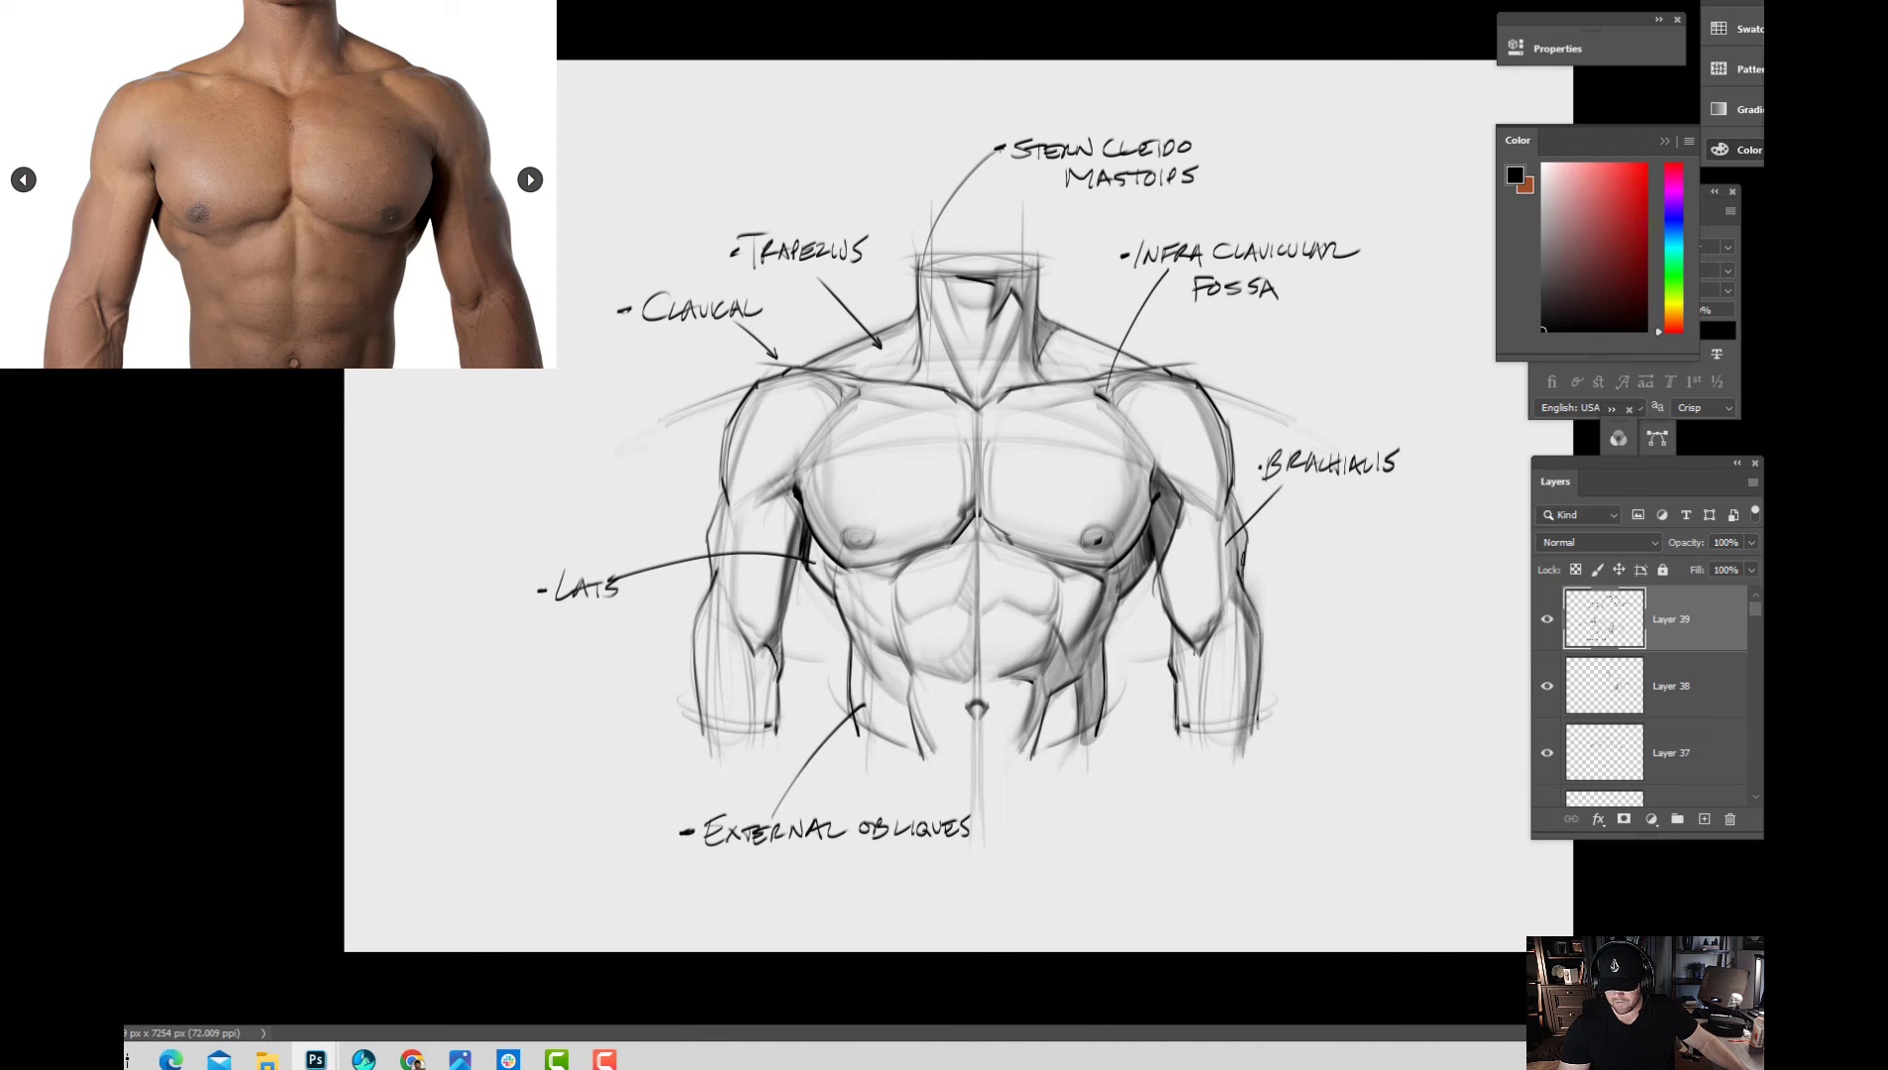
{"action": "left_click_drag", "start_coordinate": [1217, 476], "coordinate": [1218, 515]}
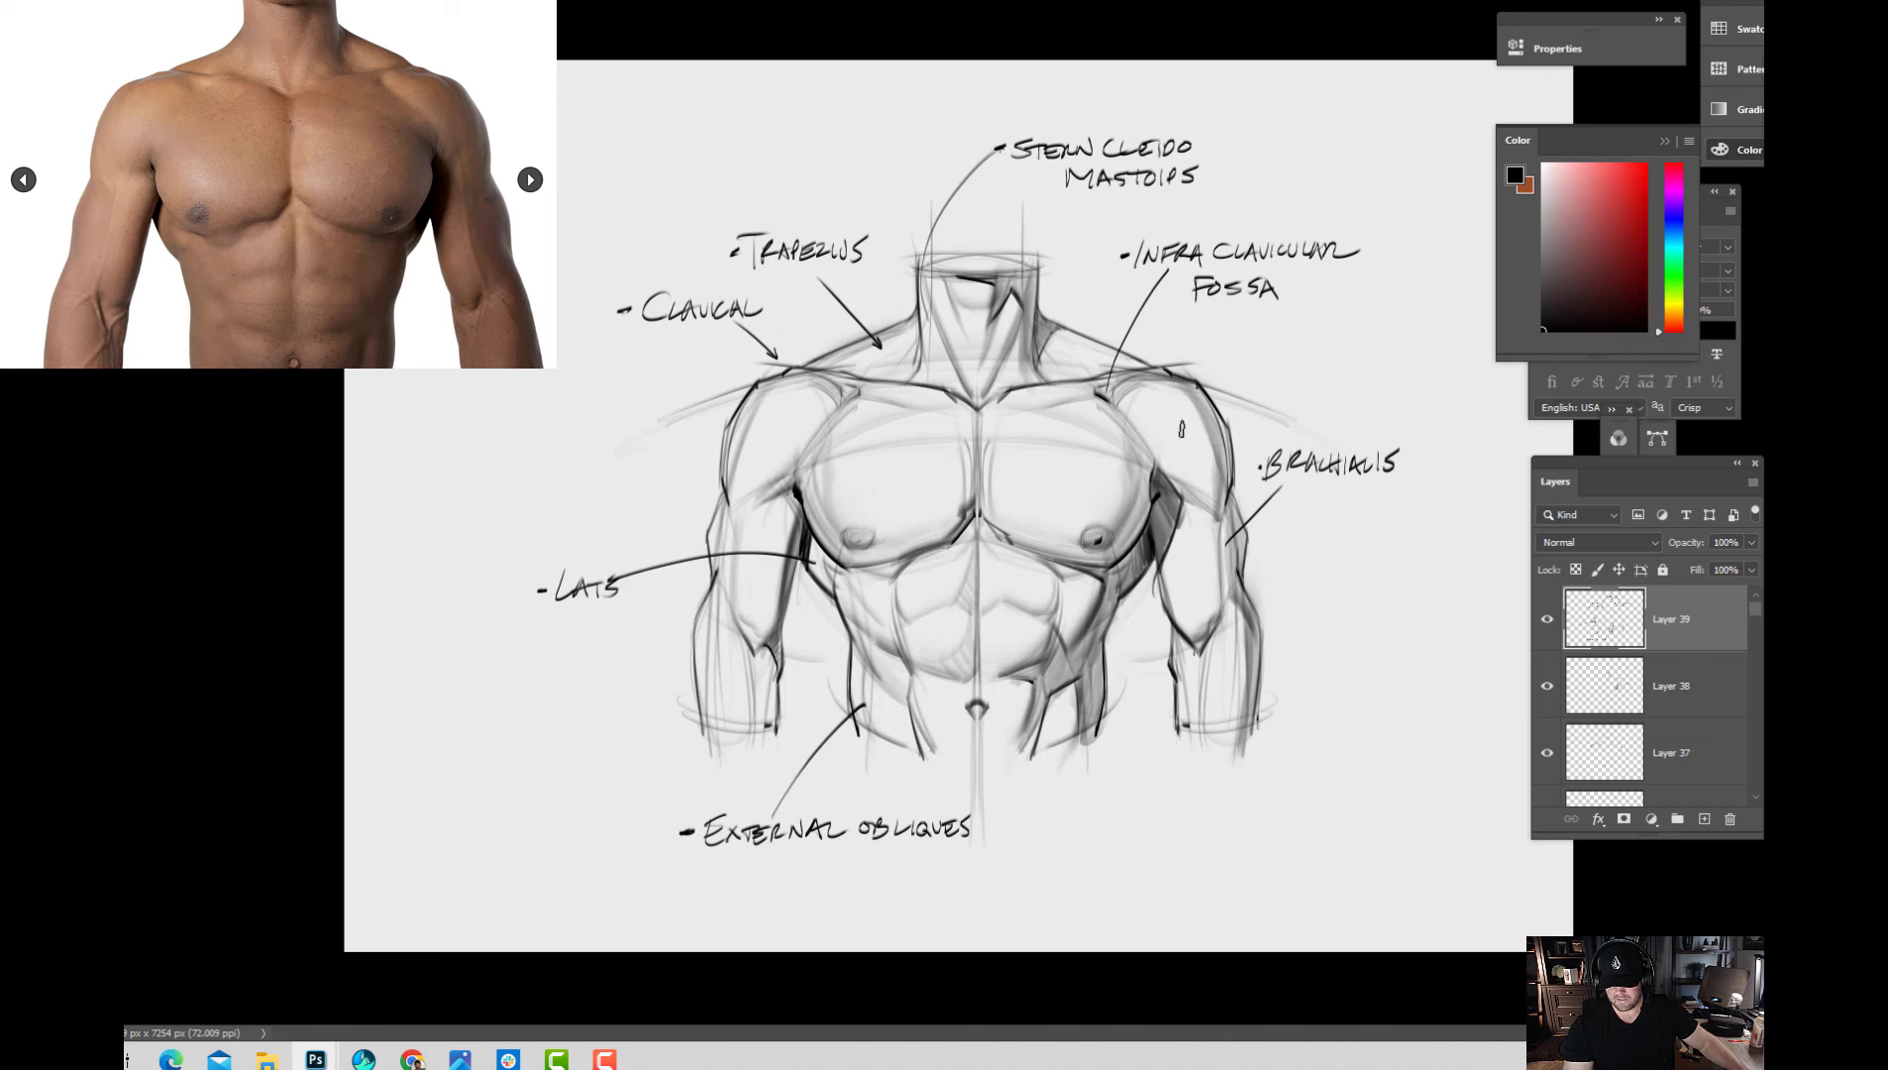
{"action": "mouse_move", "coordinate": [1153, 388]}
{"action": "left_mouse_down"}
{"action": "mouse_move", "coordinate": [1165, 500]}
{"action": "mouse_move", "coordinate": [1196, 493]}
{"action": "left_mouse_up"}
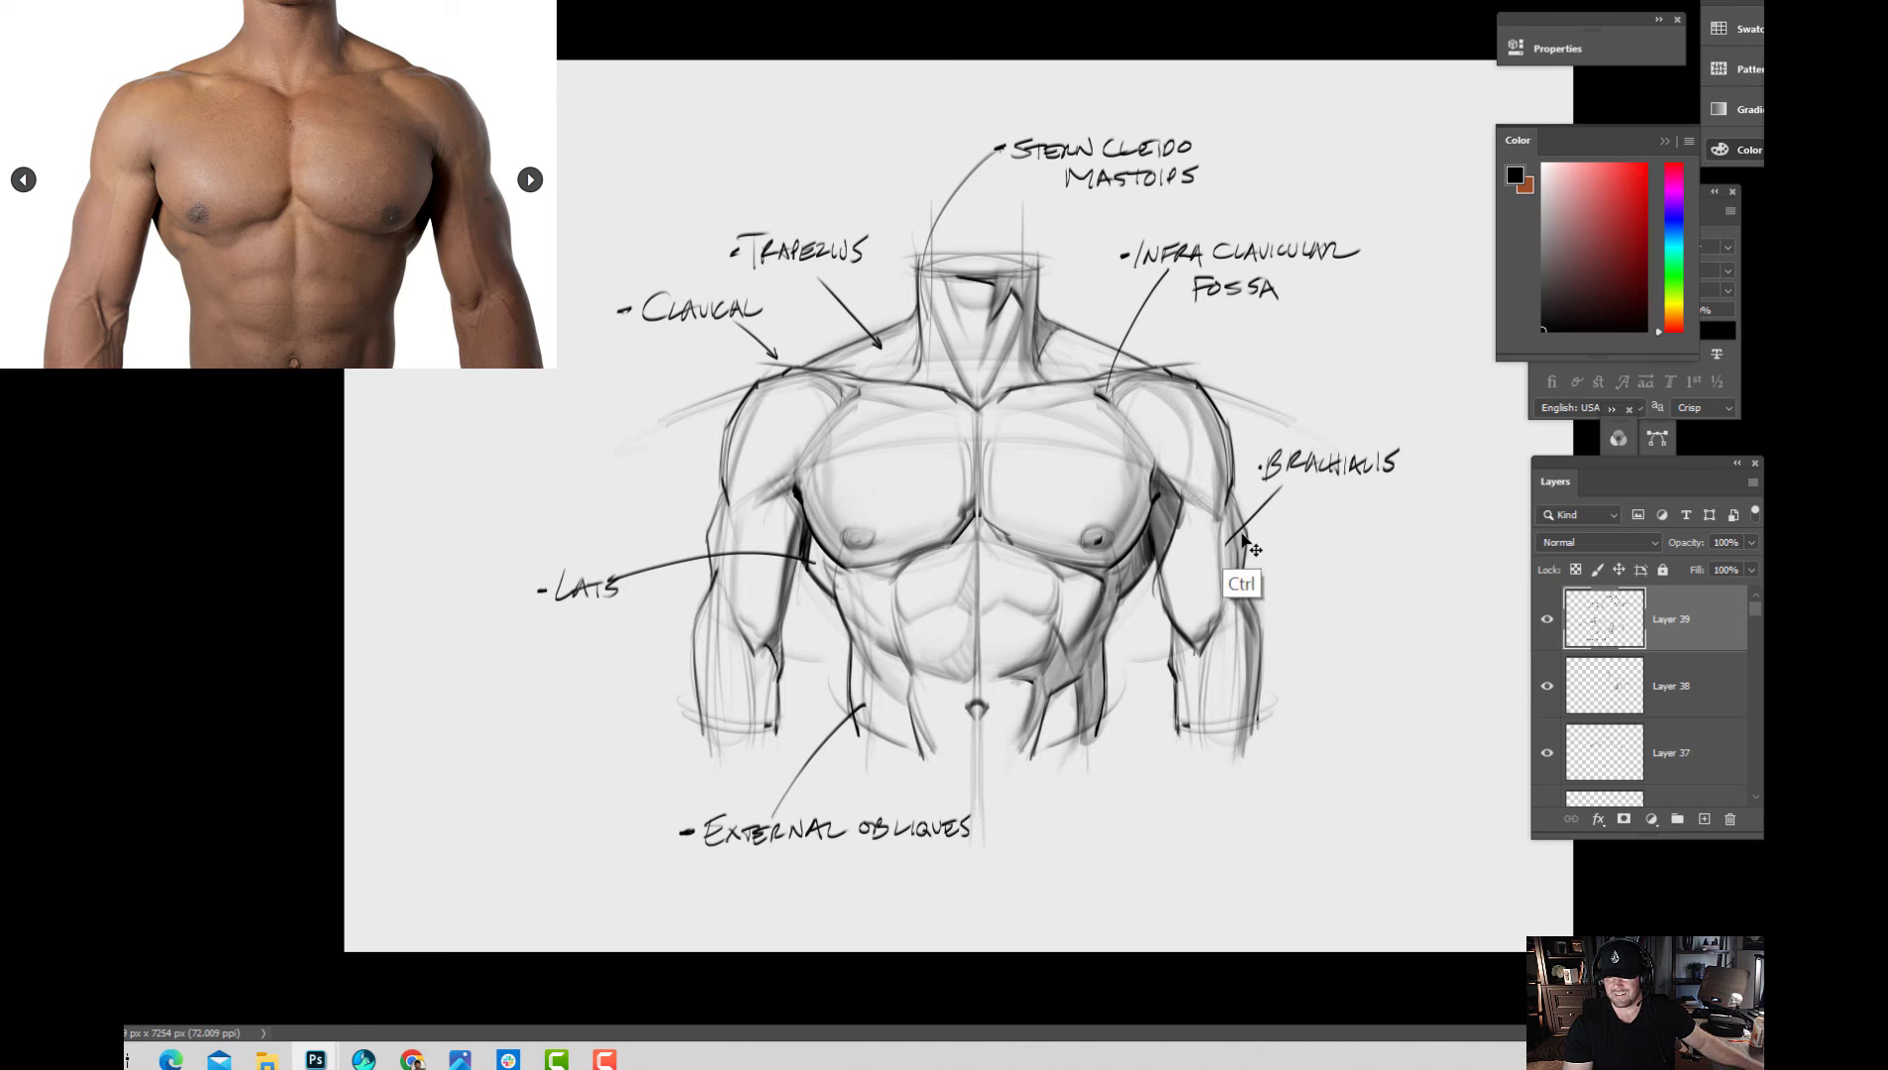
{"action": "left_click_drag", "start_coordinate": [1250, 568], "coordinate": [1255, 600]}
{"action": "key", "text": "ctrl+z"}
{"action": "key", "text": "ctrl+z"}
{"action": "key", "text": "ctrl+z"}
{"action": "key", "text": "ctrl+z"}
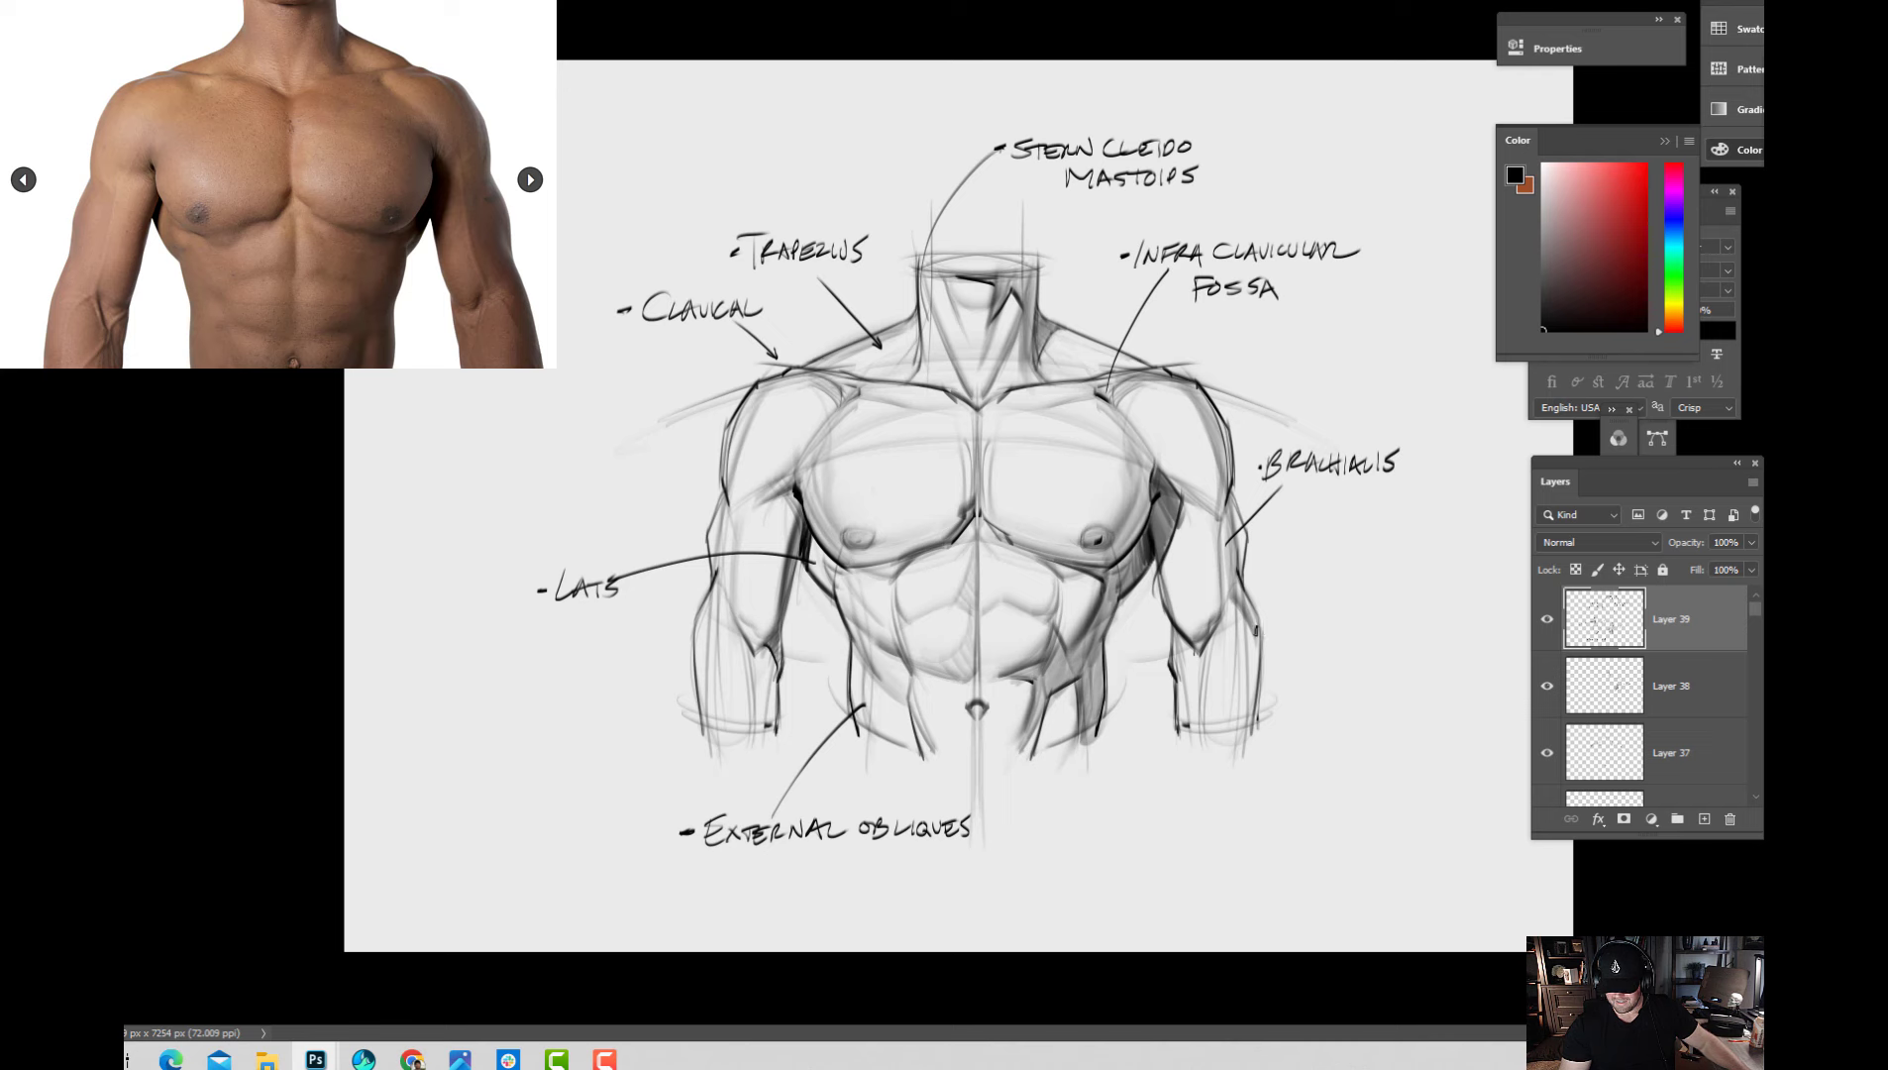
Darken the outer contour of the right-hand arm and, in black, the right-hand edge of the neck.
{"action": "left_click_drag", "start_coordinate": [1256, 612], "coordinate": [1248, 745]}
{"action": "mouse_move", "coordinate": [1237, 581]}
{"action": "left_mouse_down"}
{"action": "mouse_move", "coordinate": [1258, 630]}
{"action": "mouse_move", "coordinate": [1235, 505]}
{"action": "left_mouse_up"}
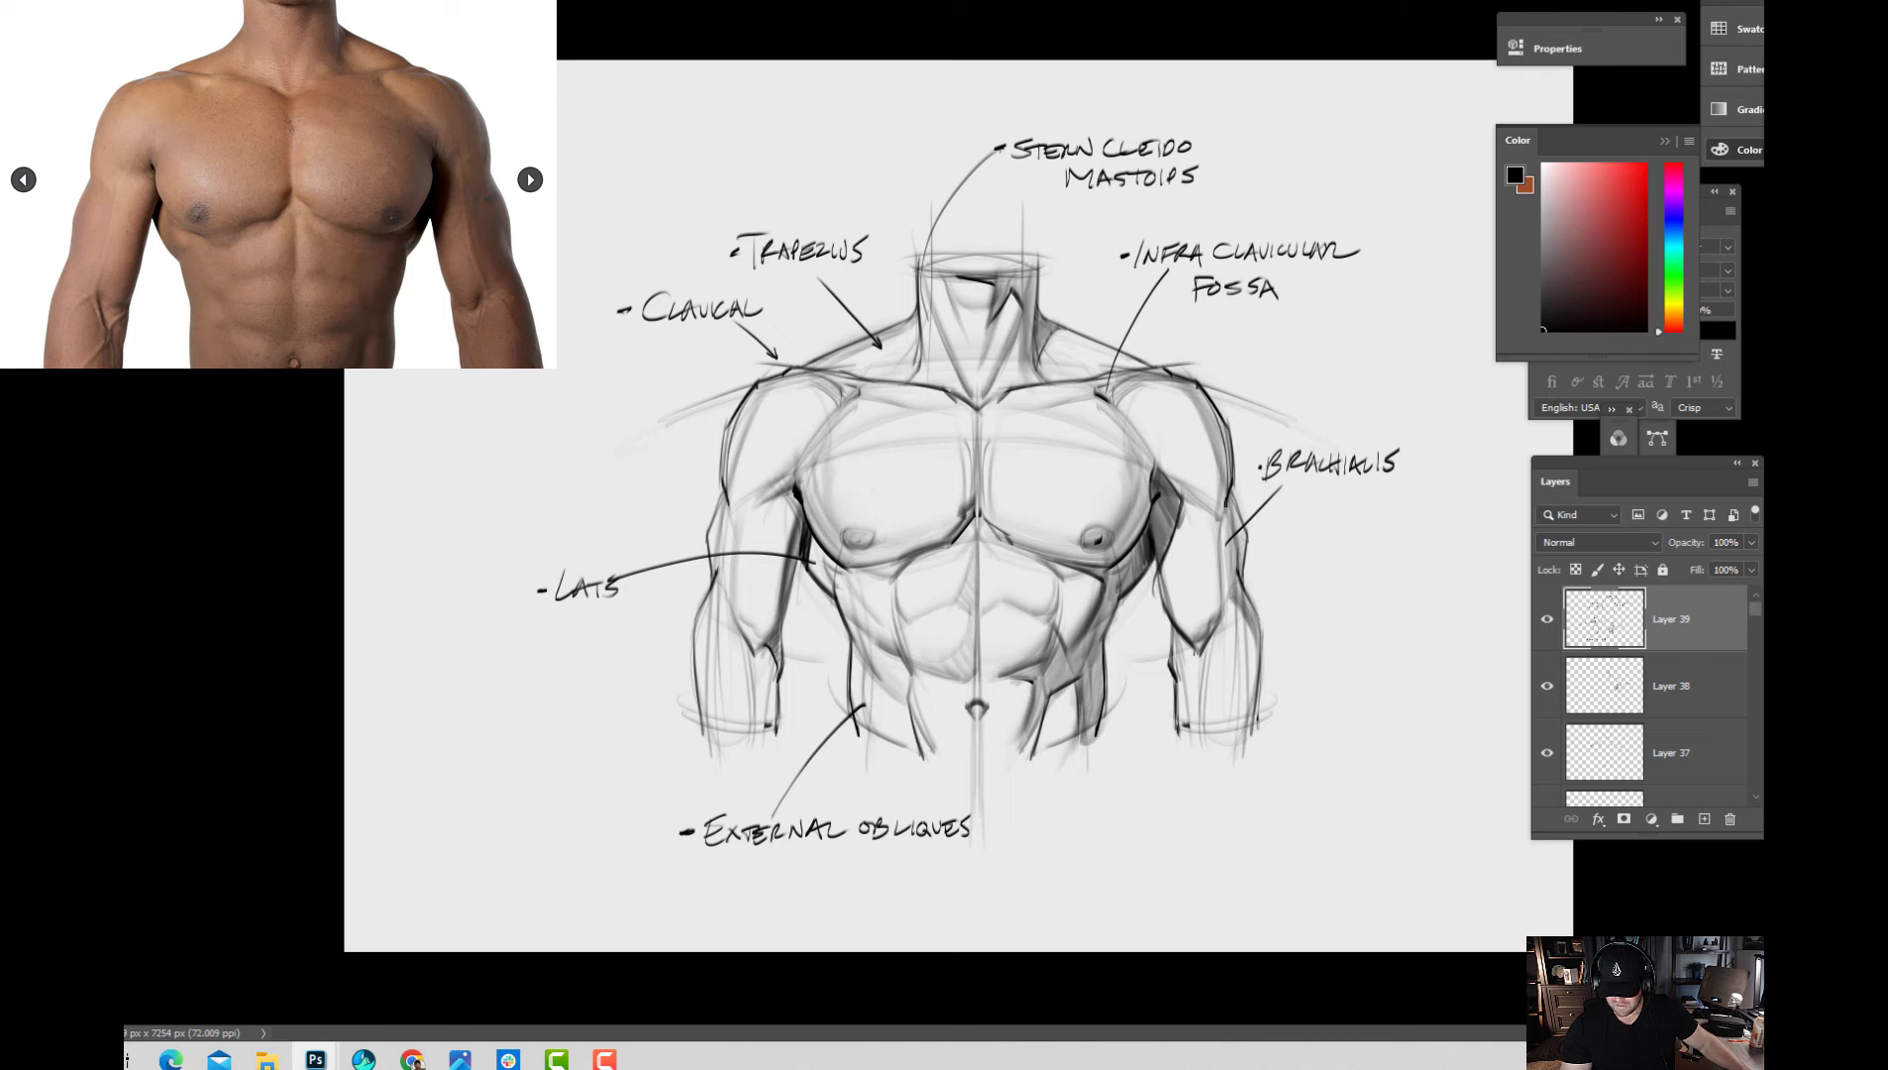
{"action": "left_click", "coordinate": [1209, 493], "text": "alt"}
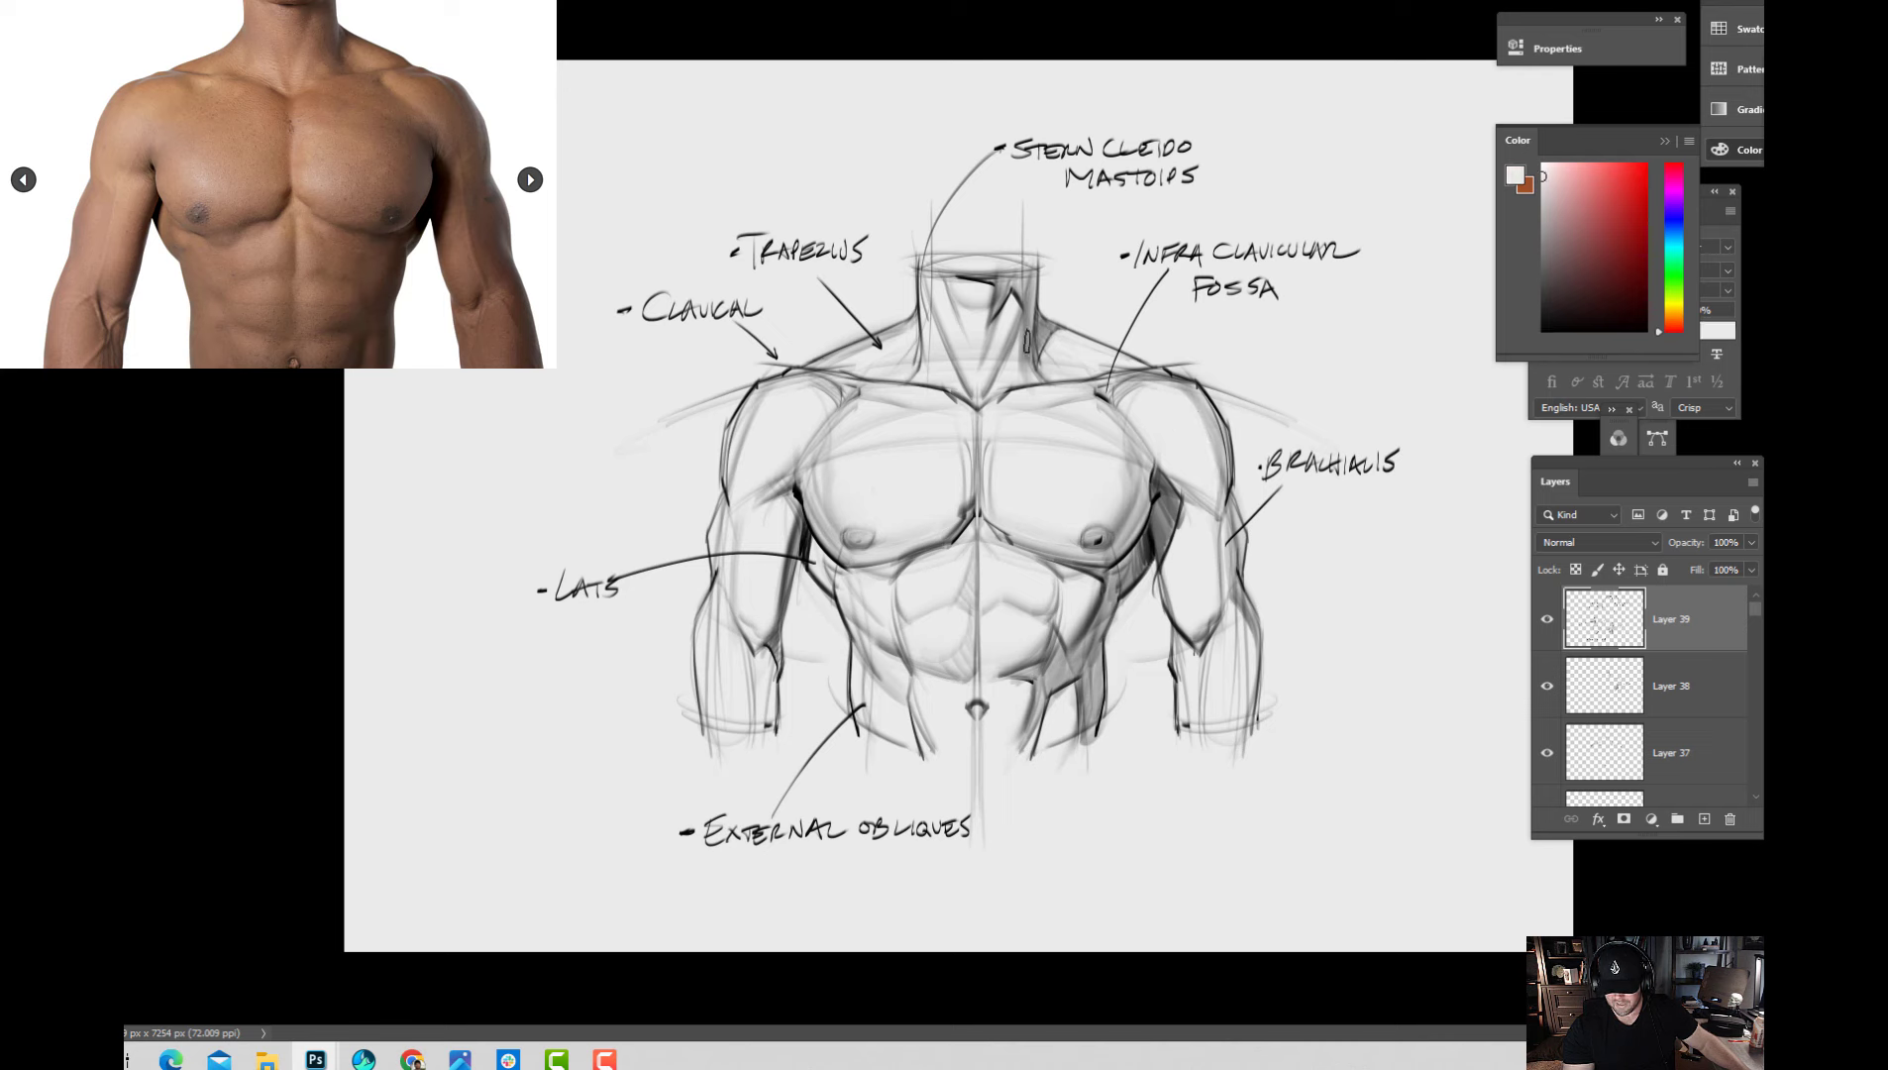
{"action": "left_click", "coordinate": [1146, 560], "text": "alt"}
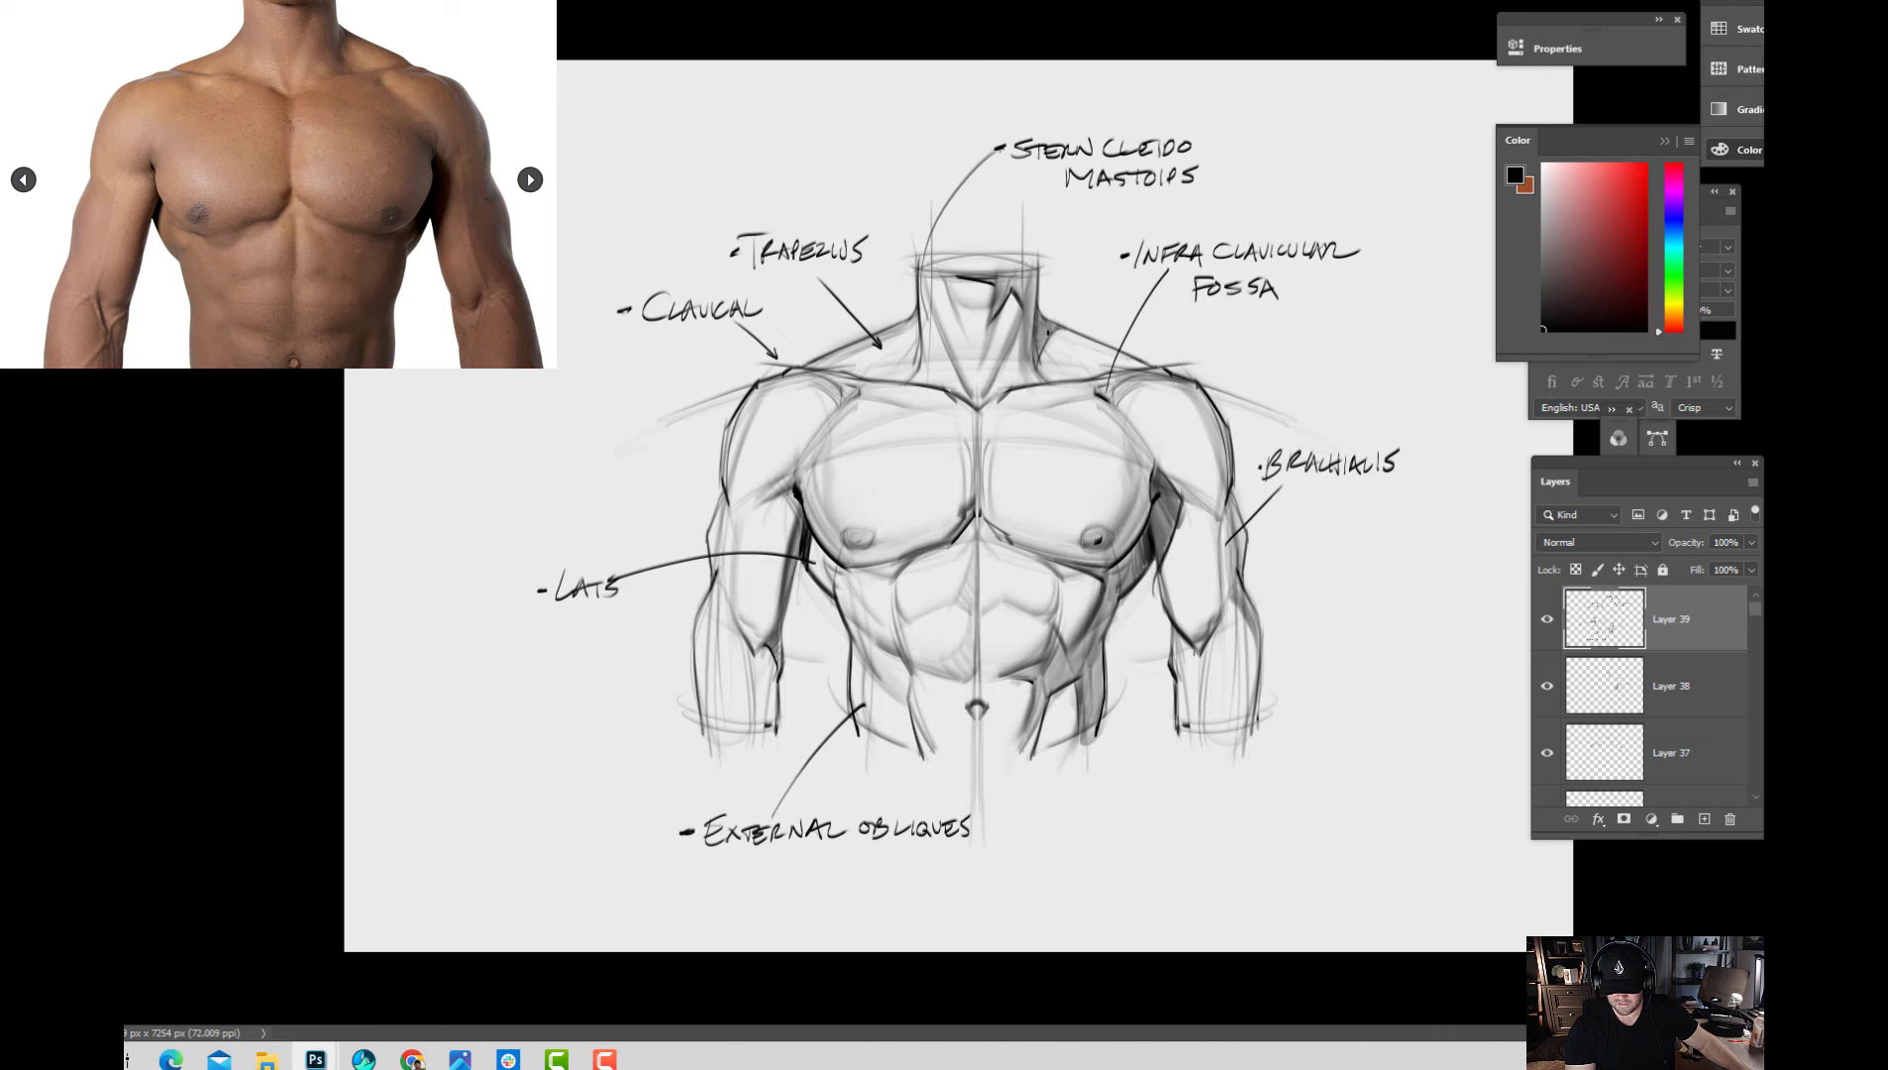
{"action": "left_click_drag", "start_coordinate": [1039, 317], "coordinate": [1041, 349]}
{"action": "left_click_drag", "start_coordinate": [1036, 246], "coordinate": [1037, 346]}
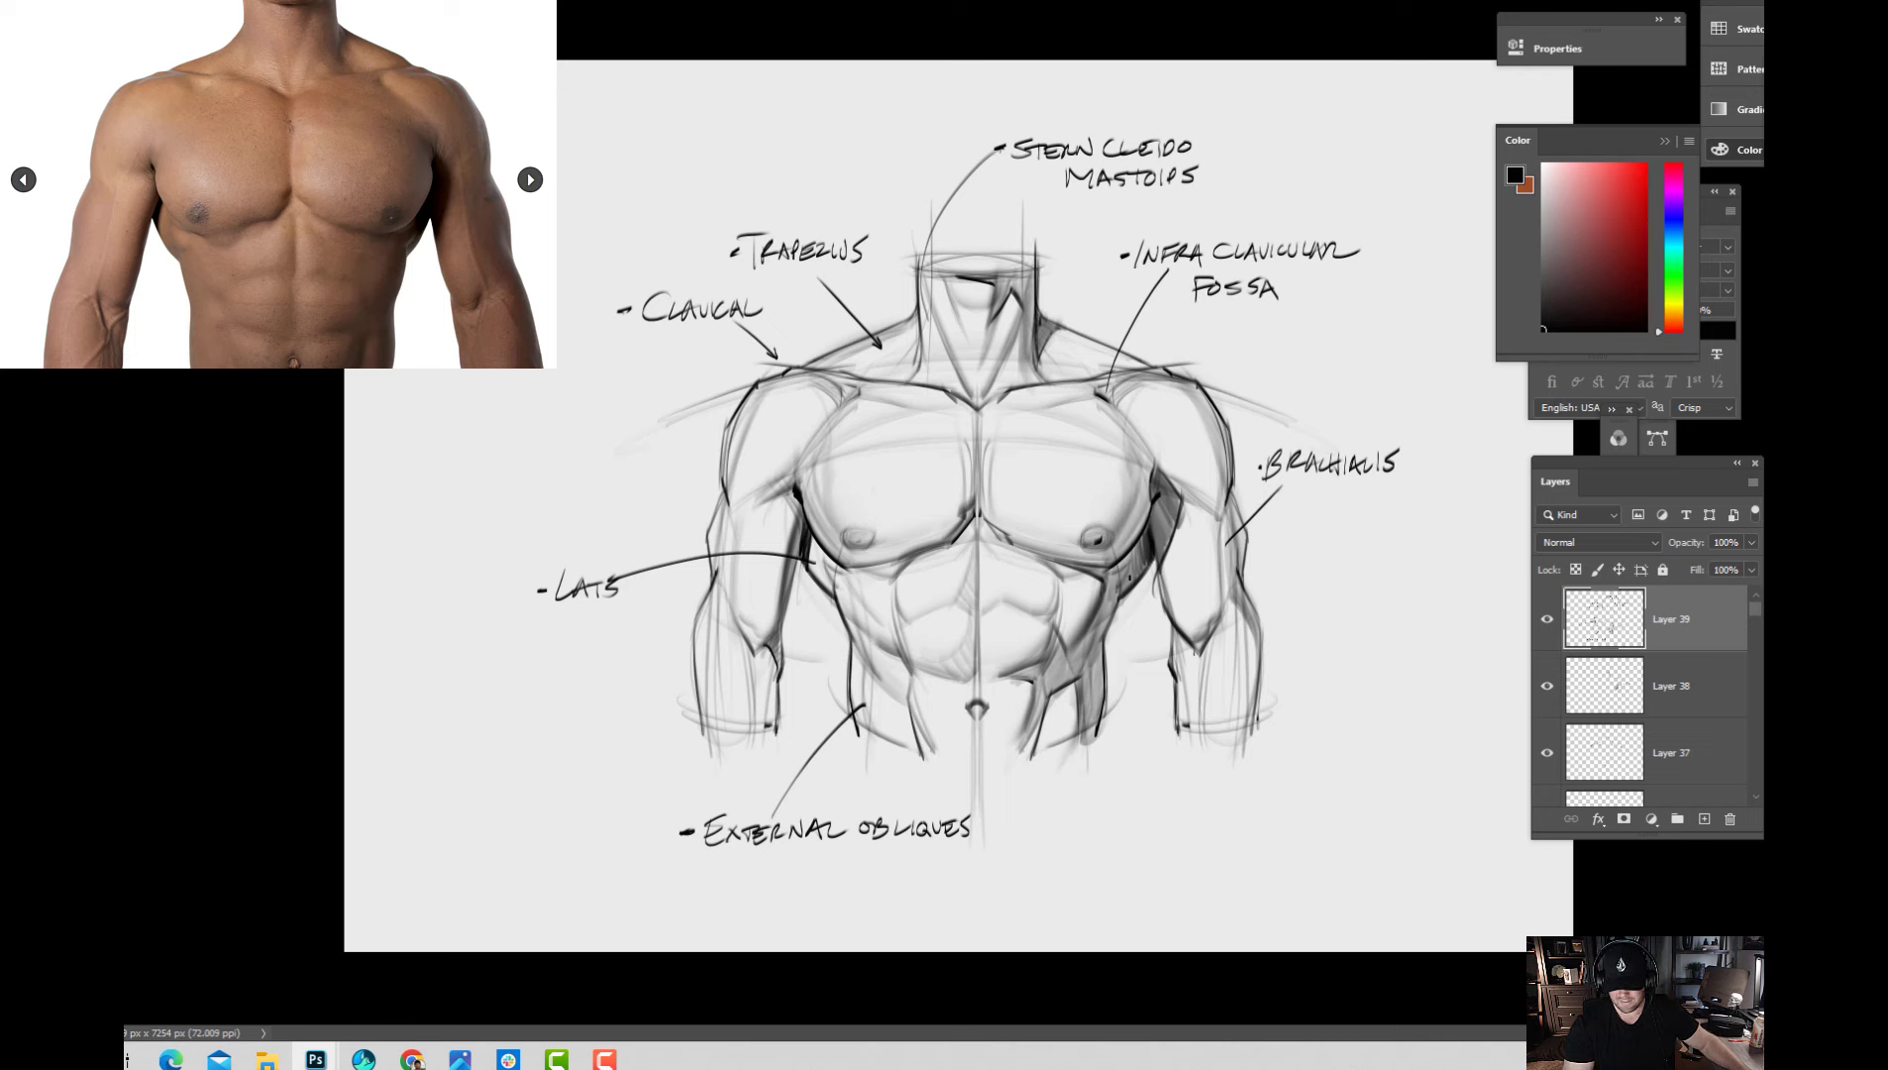
Accent the right-hand ribs, draw a leader line outward from them across the arm, and letter "Serratus" at its end.
{"action": "left_click_drag", "start_coordinate": [1122, 584], "coordinate": [1106, 630]}
{"action": "mouse_move", "coordinate": [1132, 565]}
{"action": "left_mouse_down"}
{"action": "mouse_move", "coordinate": [1118, 586]}
{"action": "mouse_move", "coordinate": [1337, 531]}
{"action": "mouse_move", "coordinate": [1366, 544]}
{"action": "left_mouse_up"}
{"action": "mouse_move", "coordinate": [1363, 533]}
{"action": "left_mouse_down"}
{"action": "mouse_move", "coordinate": [1428, 539]}
{"action": "mouse_move", "coordinate": [1463, 514]}
{"action": "mouse_move", "coordinate": [1470, 537]}
{"action": "left_mouse_up"}
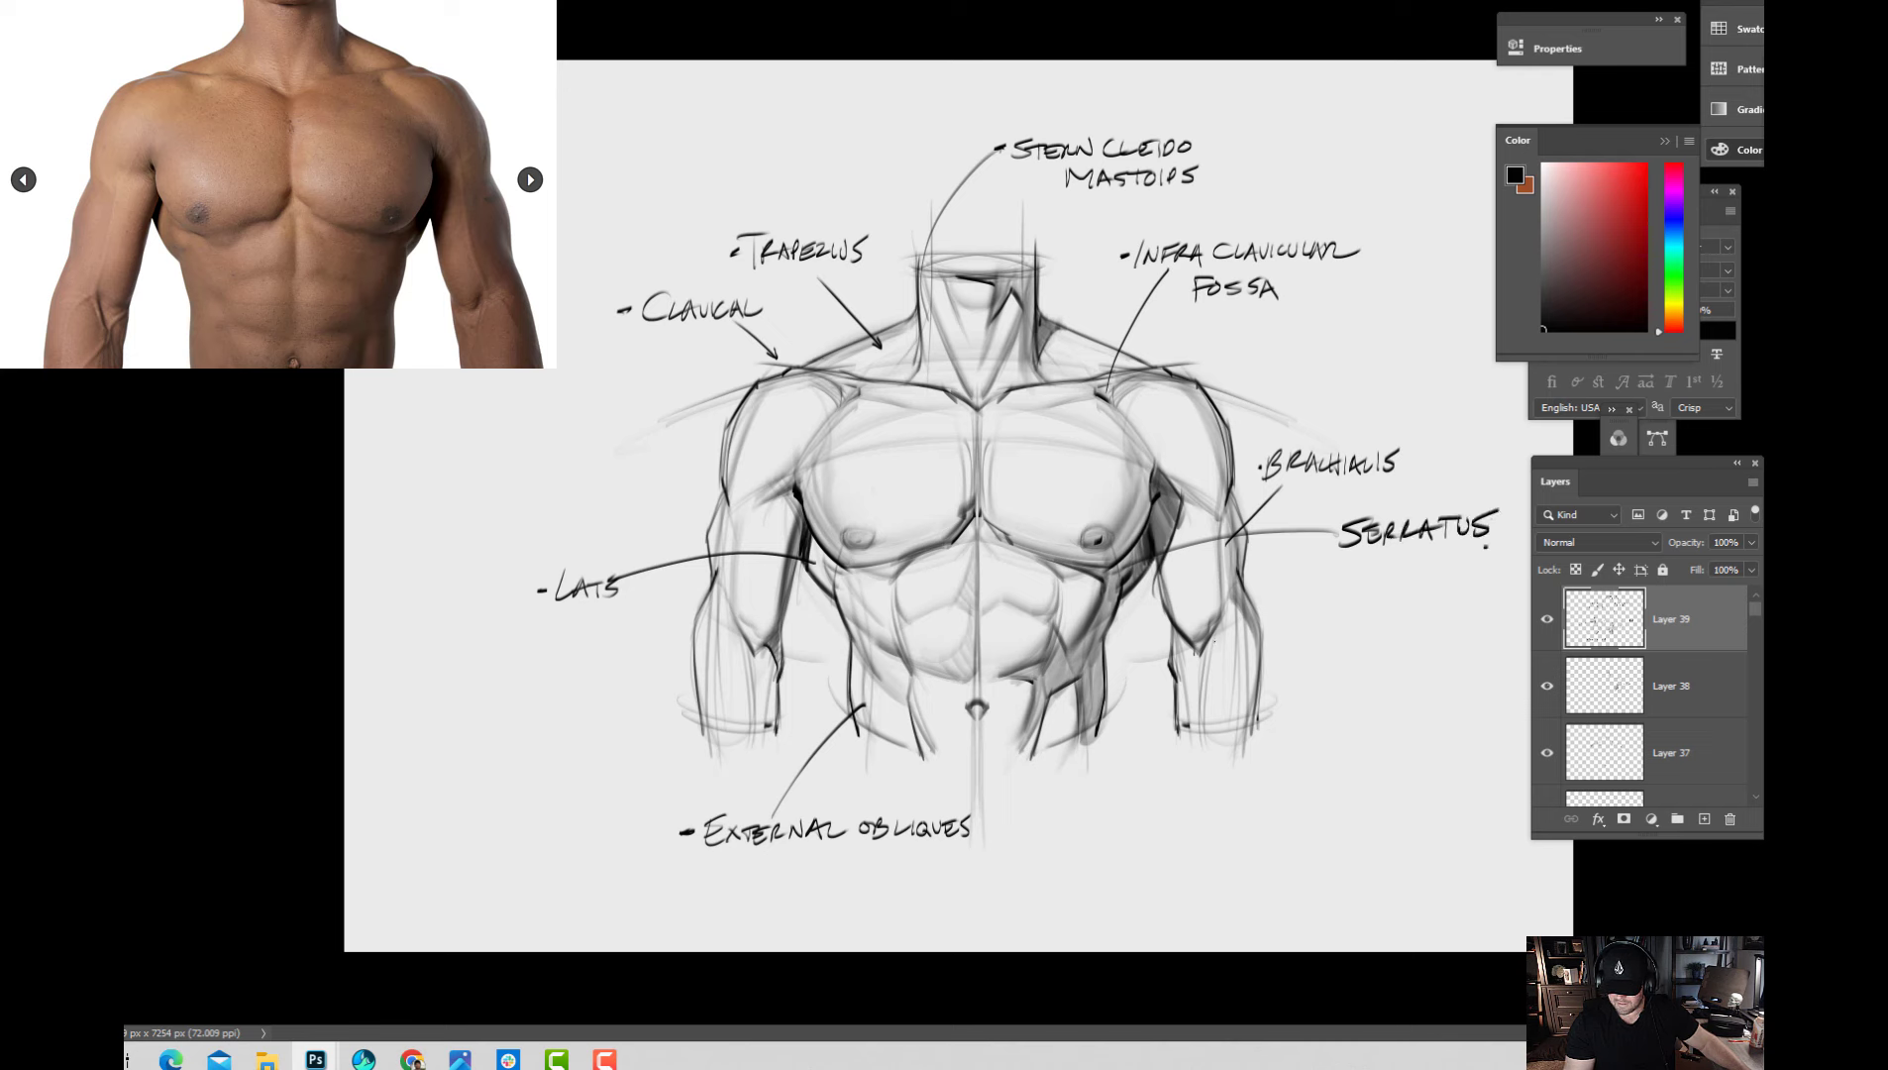
Draw a leader line from the right-hand forearm and letter "Ridge" at its end.
{"action": "mouse_move", "coordinate": [1240, 668]}
{"action": "left_mouse_down"}
{"action": "mouse_move", "coordinate": [1312, 606]}
{"action": "mouse_move", "coordinate": [1313, 642]}
{"action": "mouse_move", "coordinate": [1329, 631]}
{"action": "left_mouse_up"}
{"action": "mouse_move", "coordinate": [1336, 610]}
{"action": "left_mouse_down"}
{"action": "mouse_move", "coordinate": [1335, 637]}
{"action": "mouse_move", "coordinate": [1363, 622]}
{"action": "left_mouse_up"}
{"action": "key", "text": "ctrl+z"}
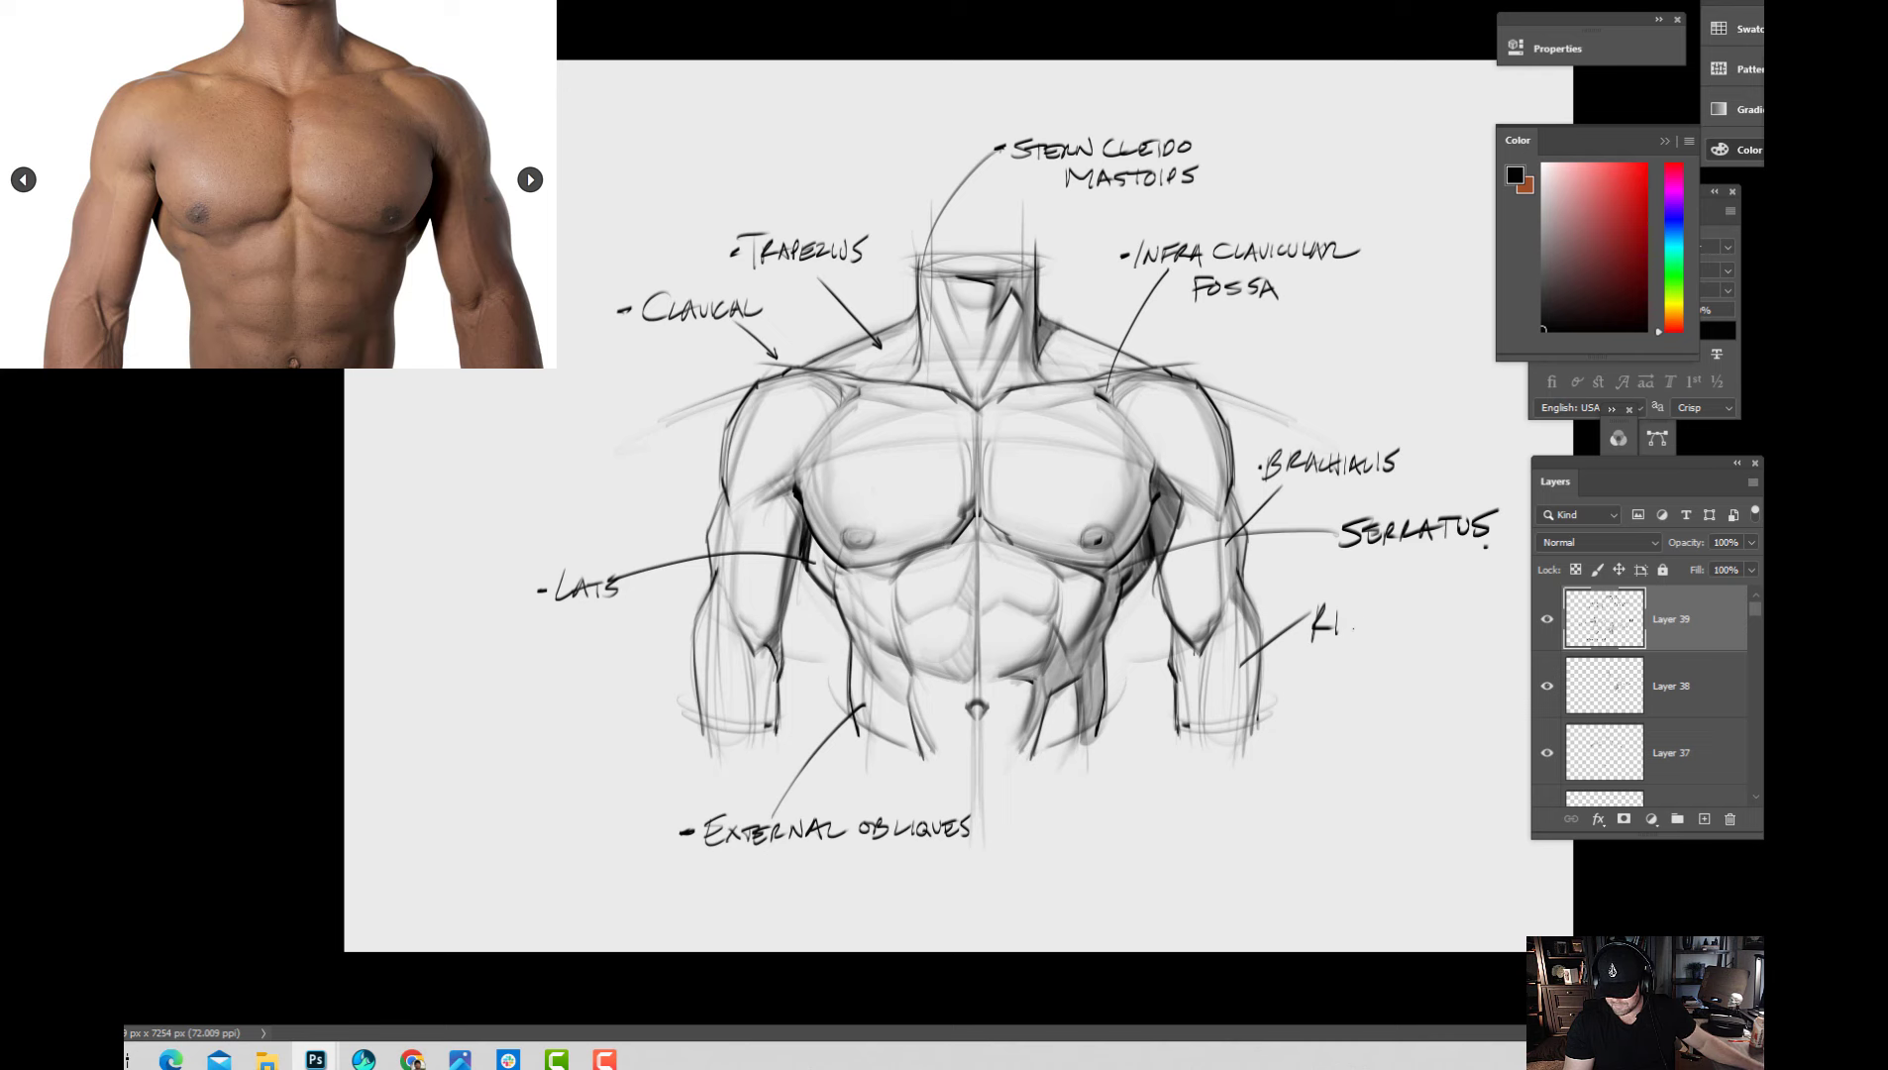
{"action": "mouse_move", "coordinate": [1352, 608]}
{"action": "left_mouse_down"}
{"action": "mouse_move", "coordinate": [1354, 634]}
{"action": "mouse_move", "coordinate": [1376, 628]}
{"action": "left_mouse_up"}
{"action": "left_click_drag", "start_coordinate": [1399, 612], "coordinate": [1396, 620]}
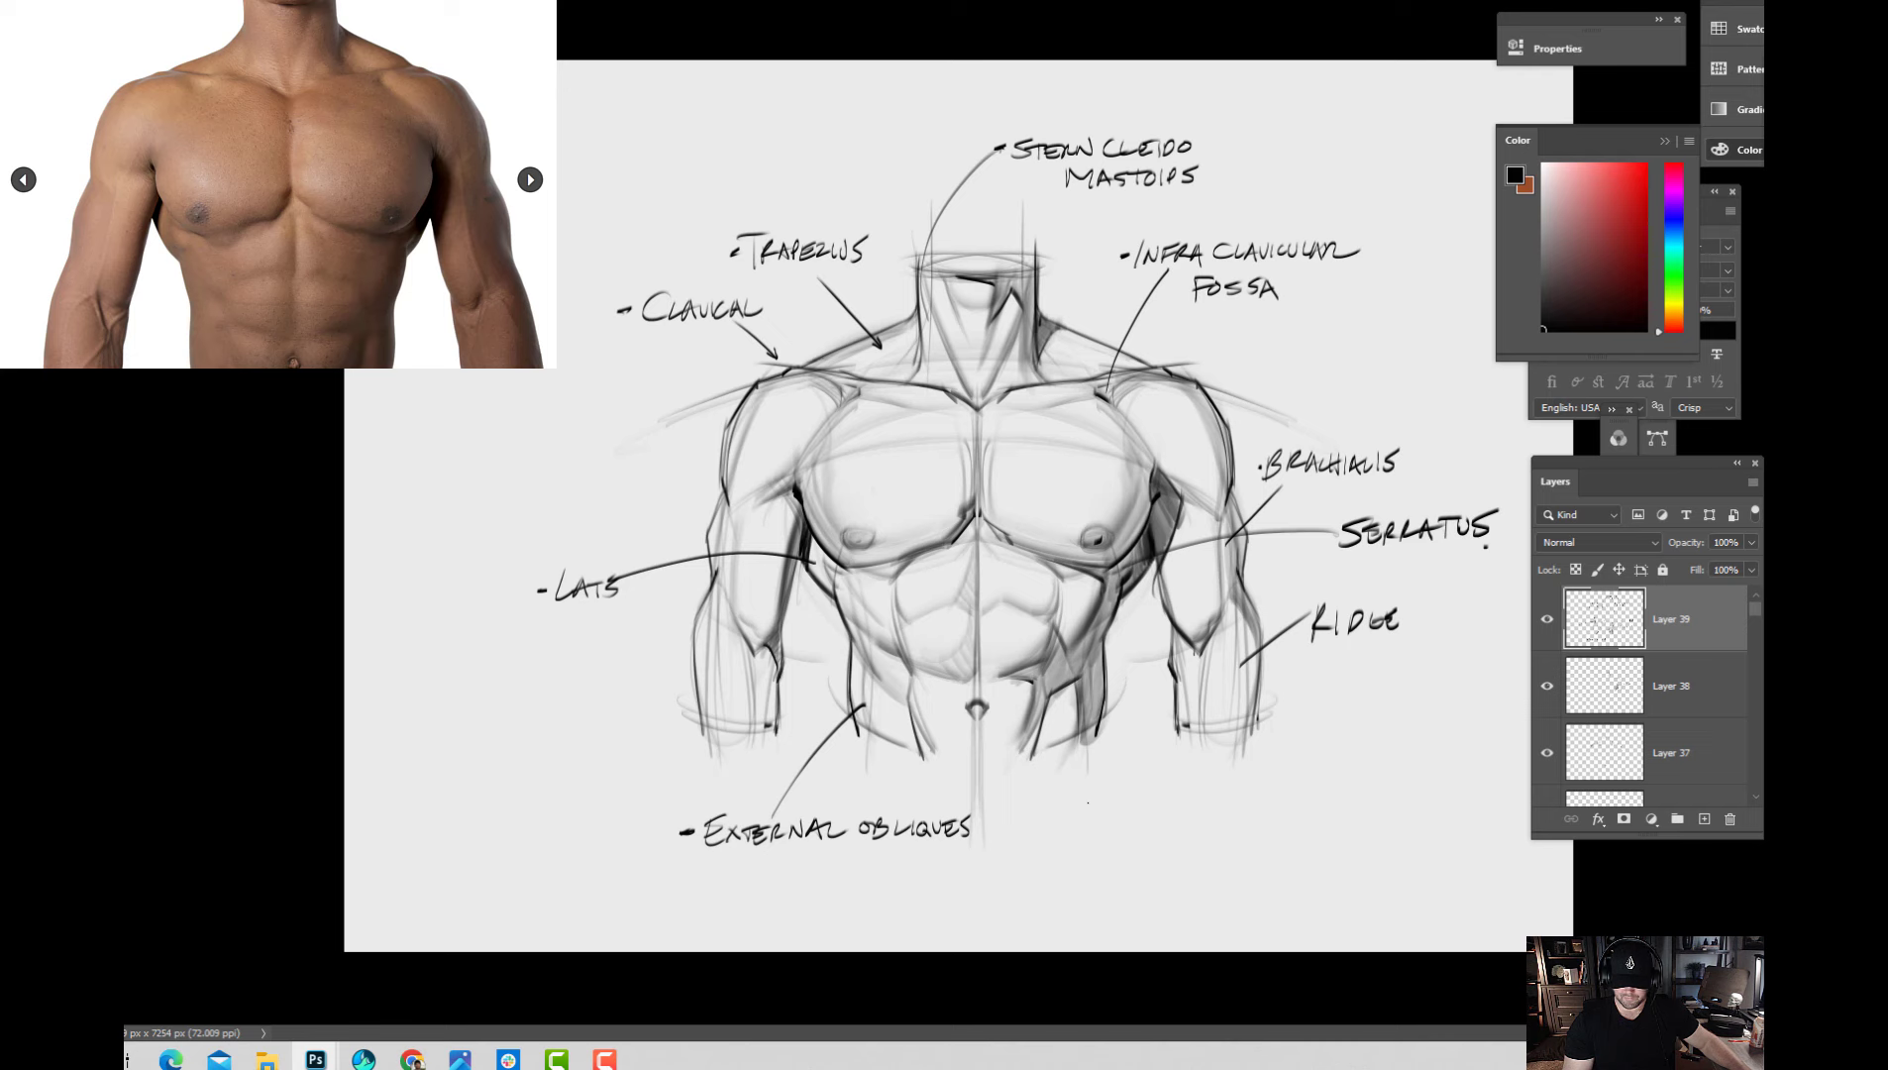
Draw an arrow pointing to the belly button and letter "Navel" beside its tail with a bullet before it.
{"action": "left_click_drag", "start_coordinate": [1034, 793], "coordinate": [994, 724]}
{"action": "left_click_drag", "start_coordinate": [996, 726], "coordinate": [1016, 738]}
{"action": "mouse_move", "coordinate": [1049, 808]}
{"action": "left_mouse_down"}
{"action": "mouse_move", "coordinate": [1056, 783]}
{"action": "mouse_move", "coordinate": [1154, 802]}
{"action": "left_mouse_up"}
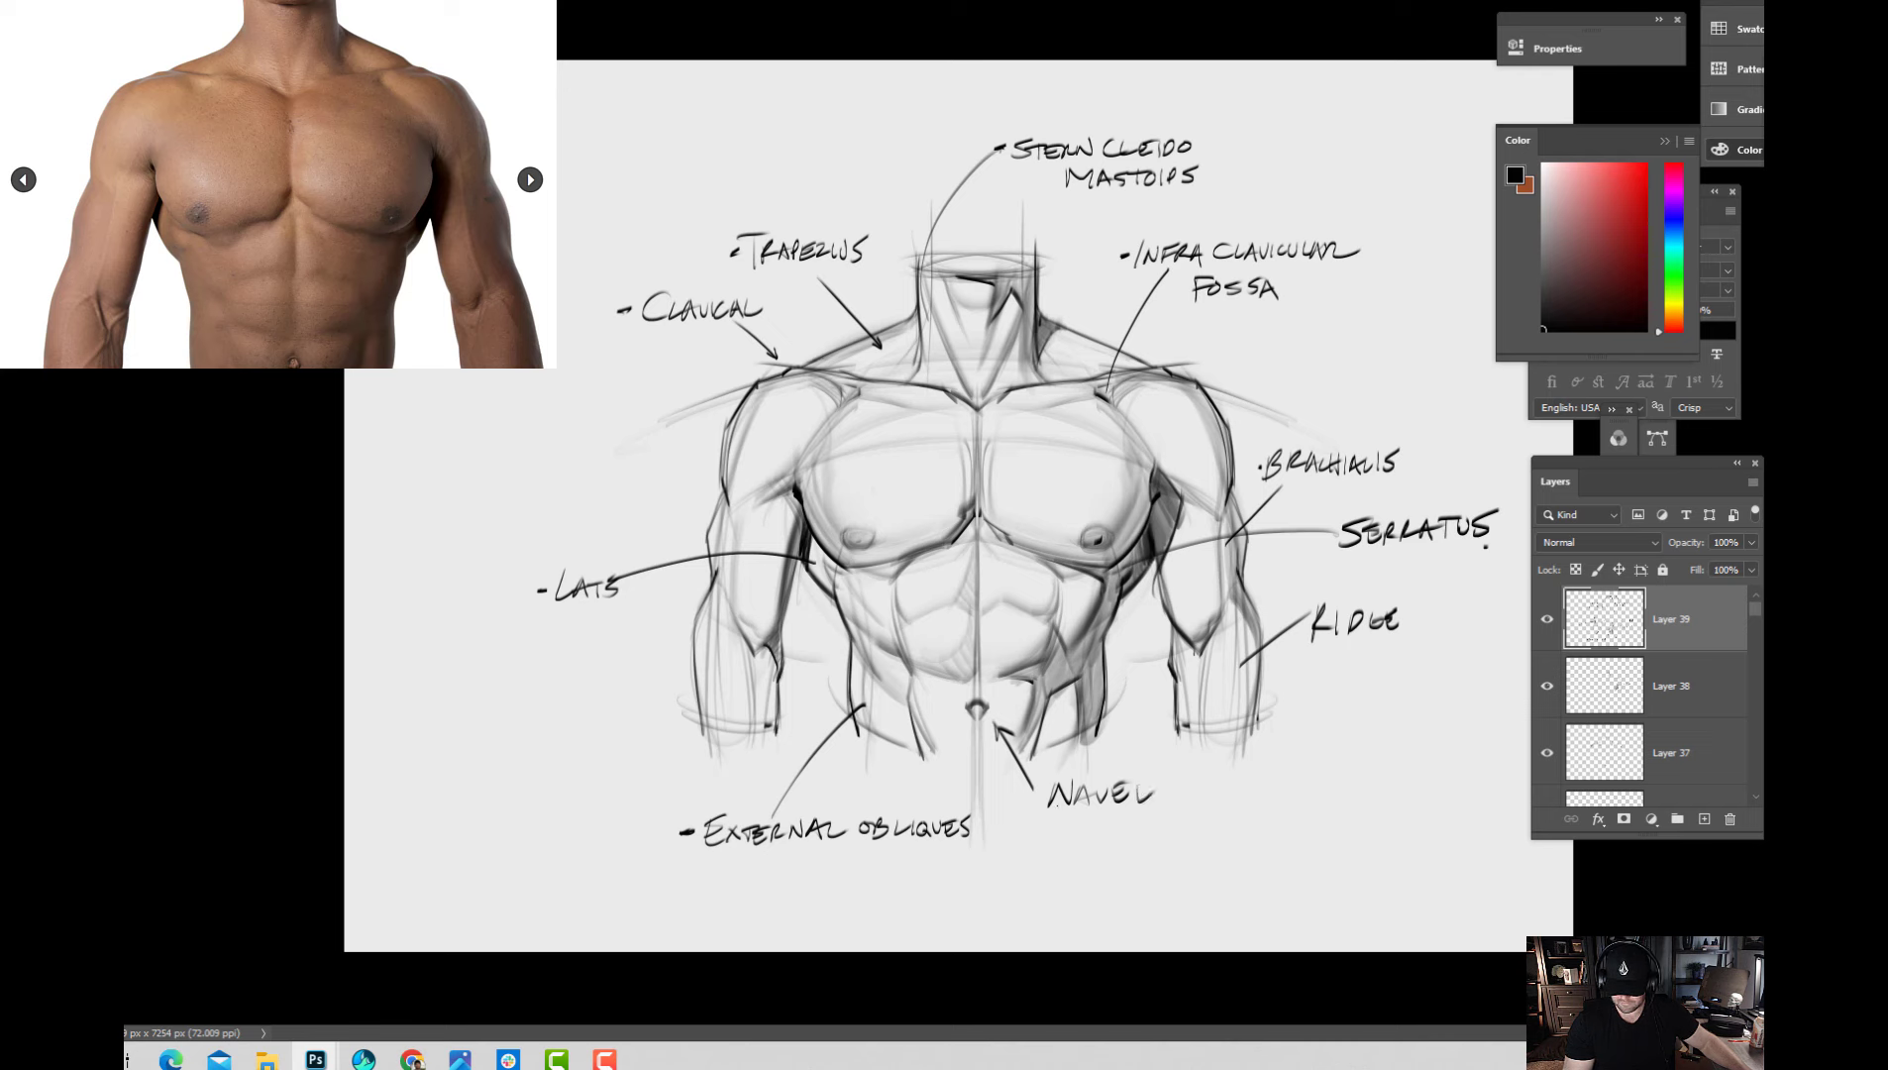
{"action": "left_click", "coordinate": [1035, 796]}
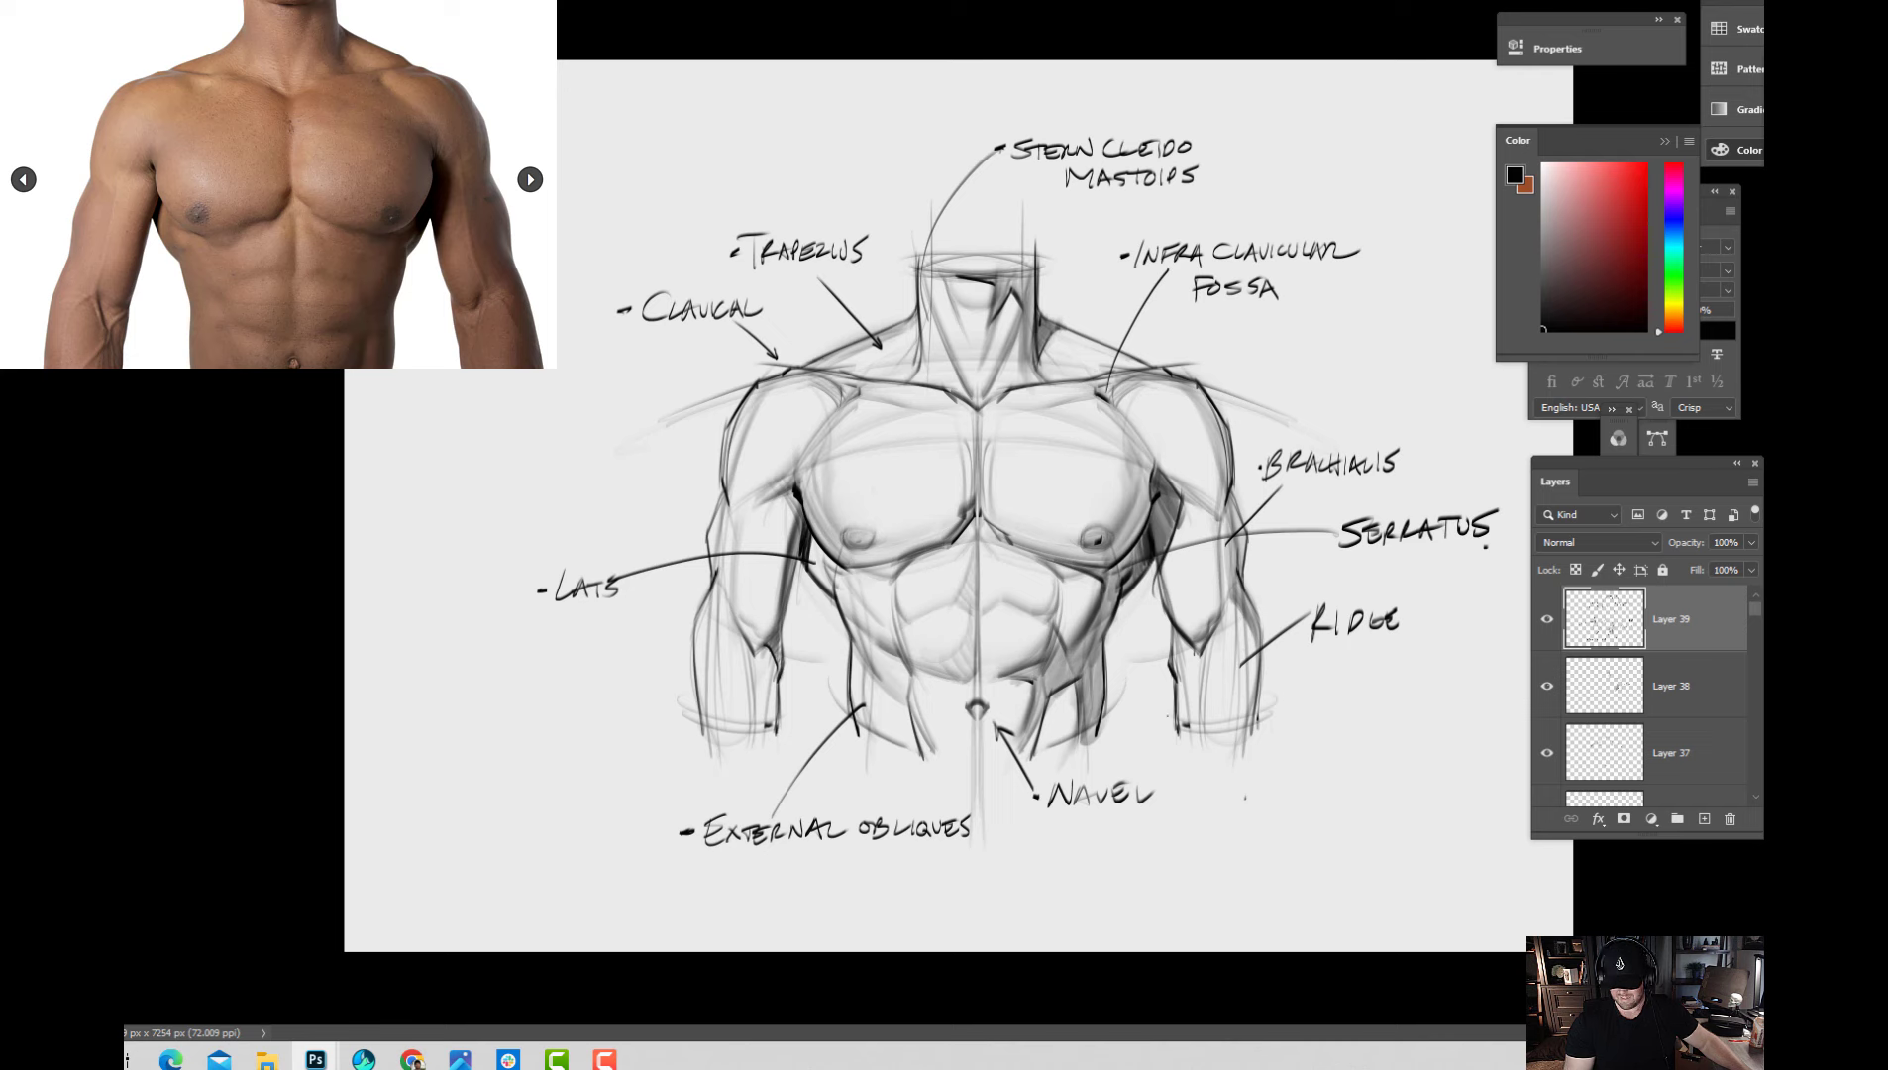
Draw dark cross-contour curves around the cut ends of both forearms and across the top of the neck.
{"action": "left_click_drag", "start_coordinate": [1170, 728], "coordinate": [1289, 711]}
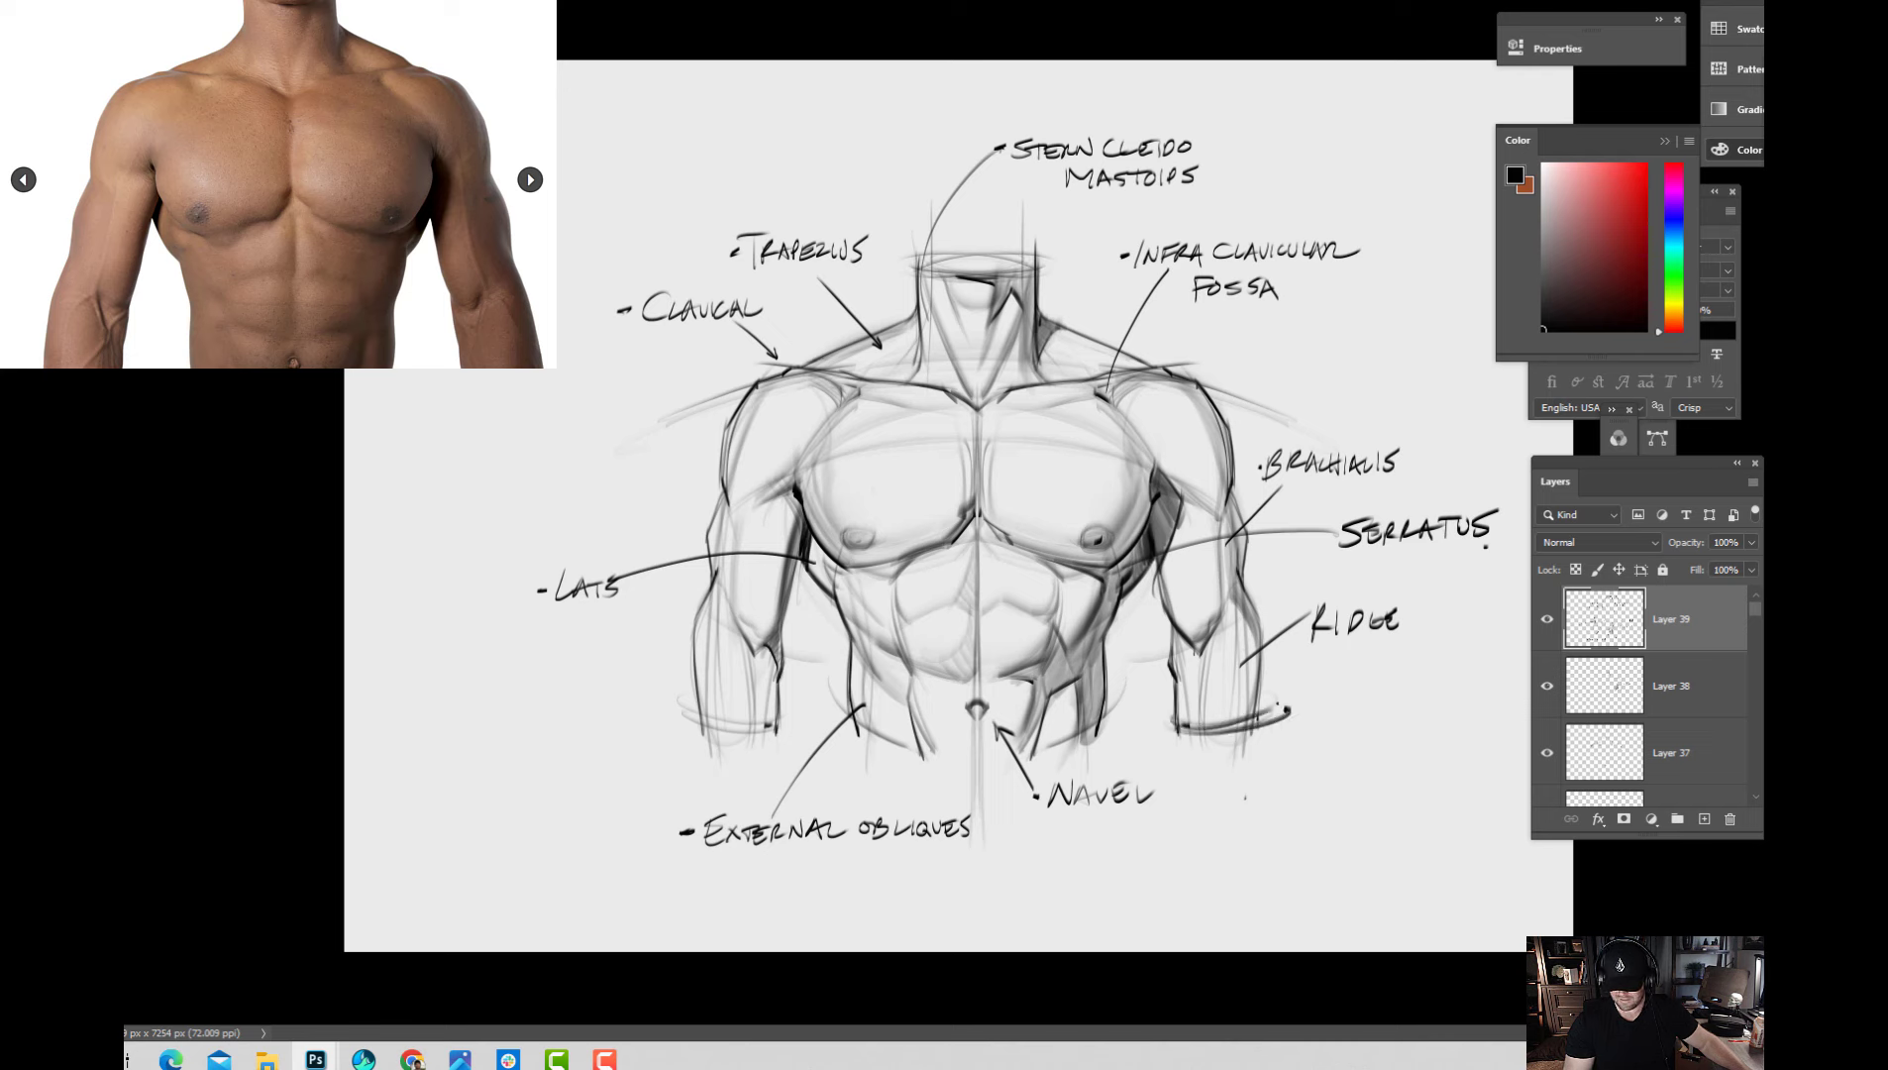
{"action": "left_click_drag", "start_coordinate": [690, 698], "coordinate": [805, 725]}
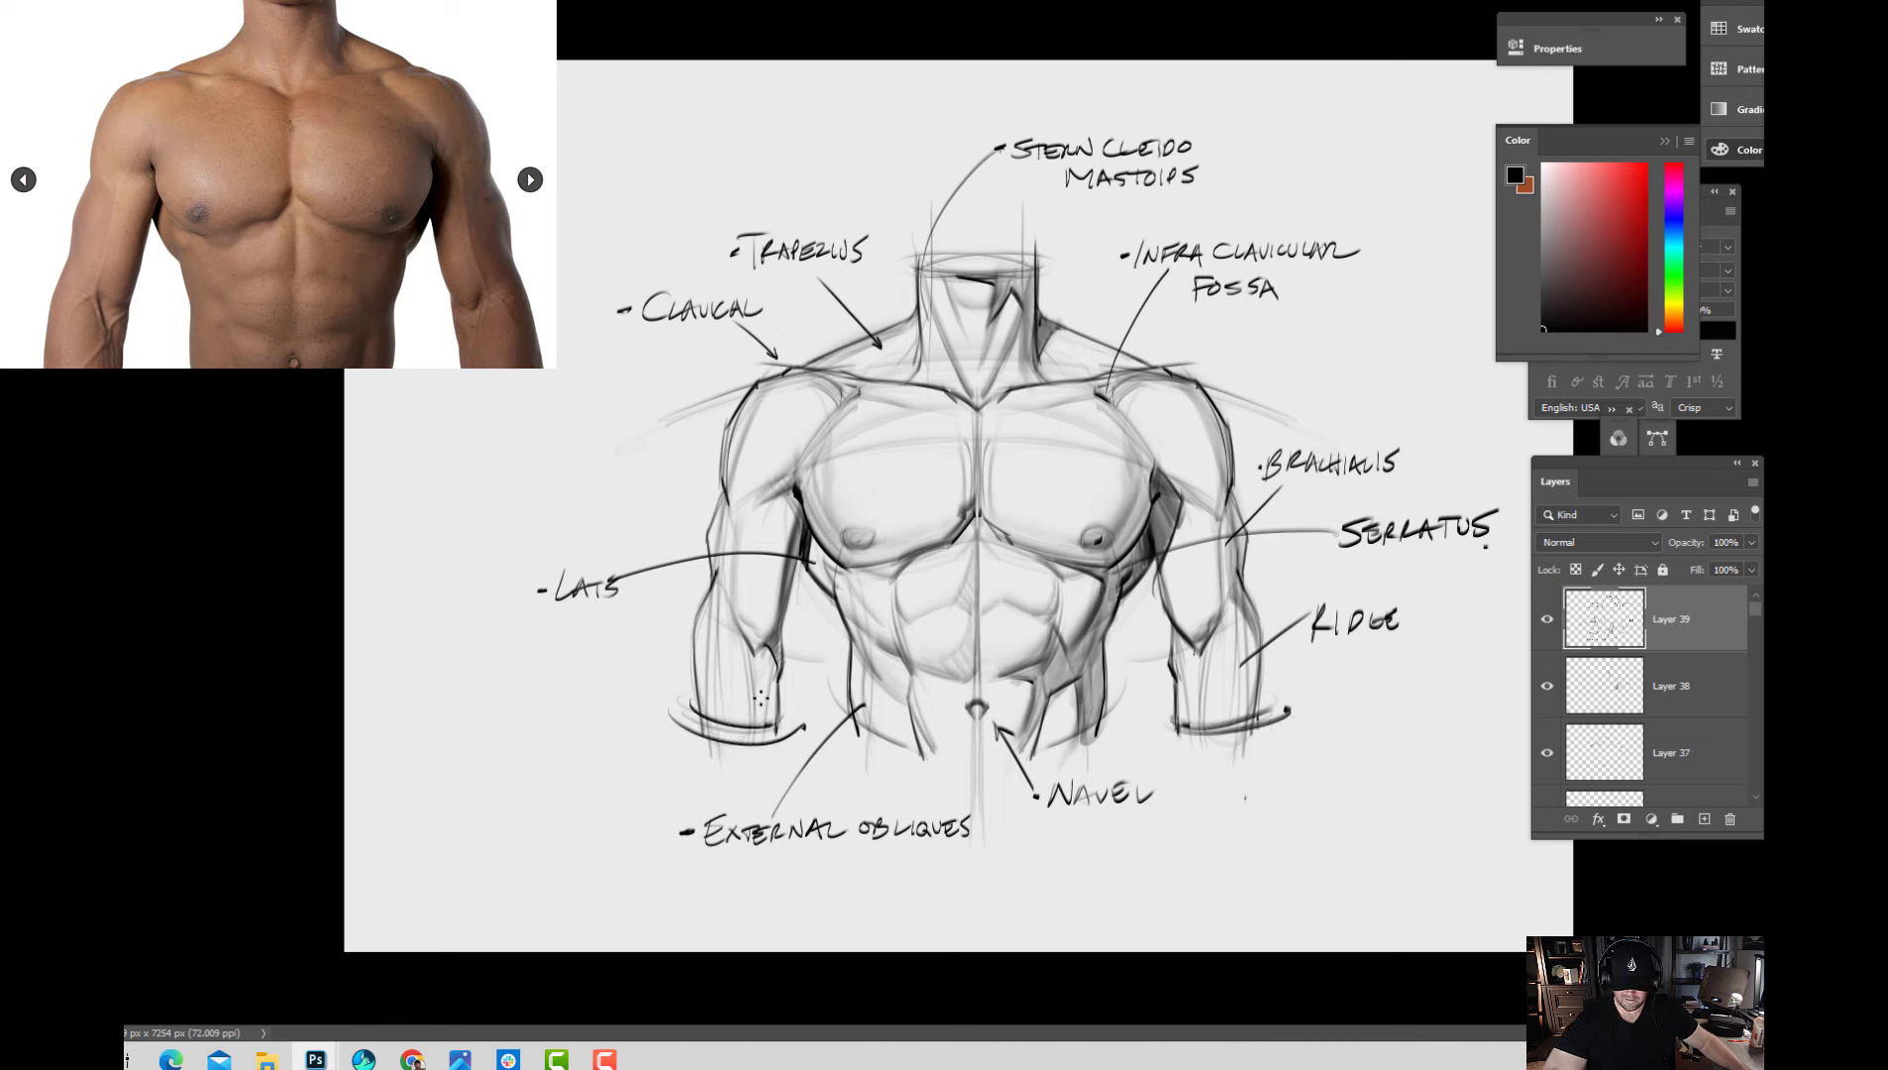
{"action": "left_click_drag", "start_coordinate": [933, 268], "coordinate": [1032, 265]}
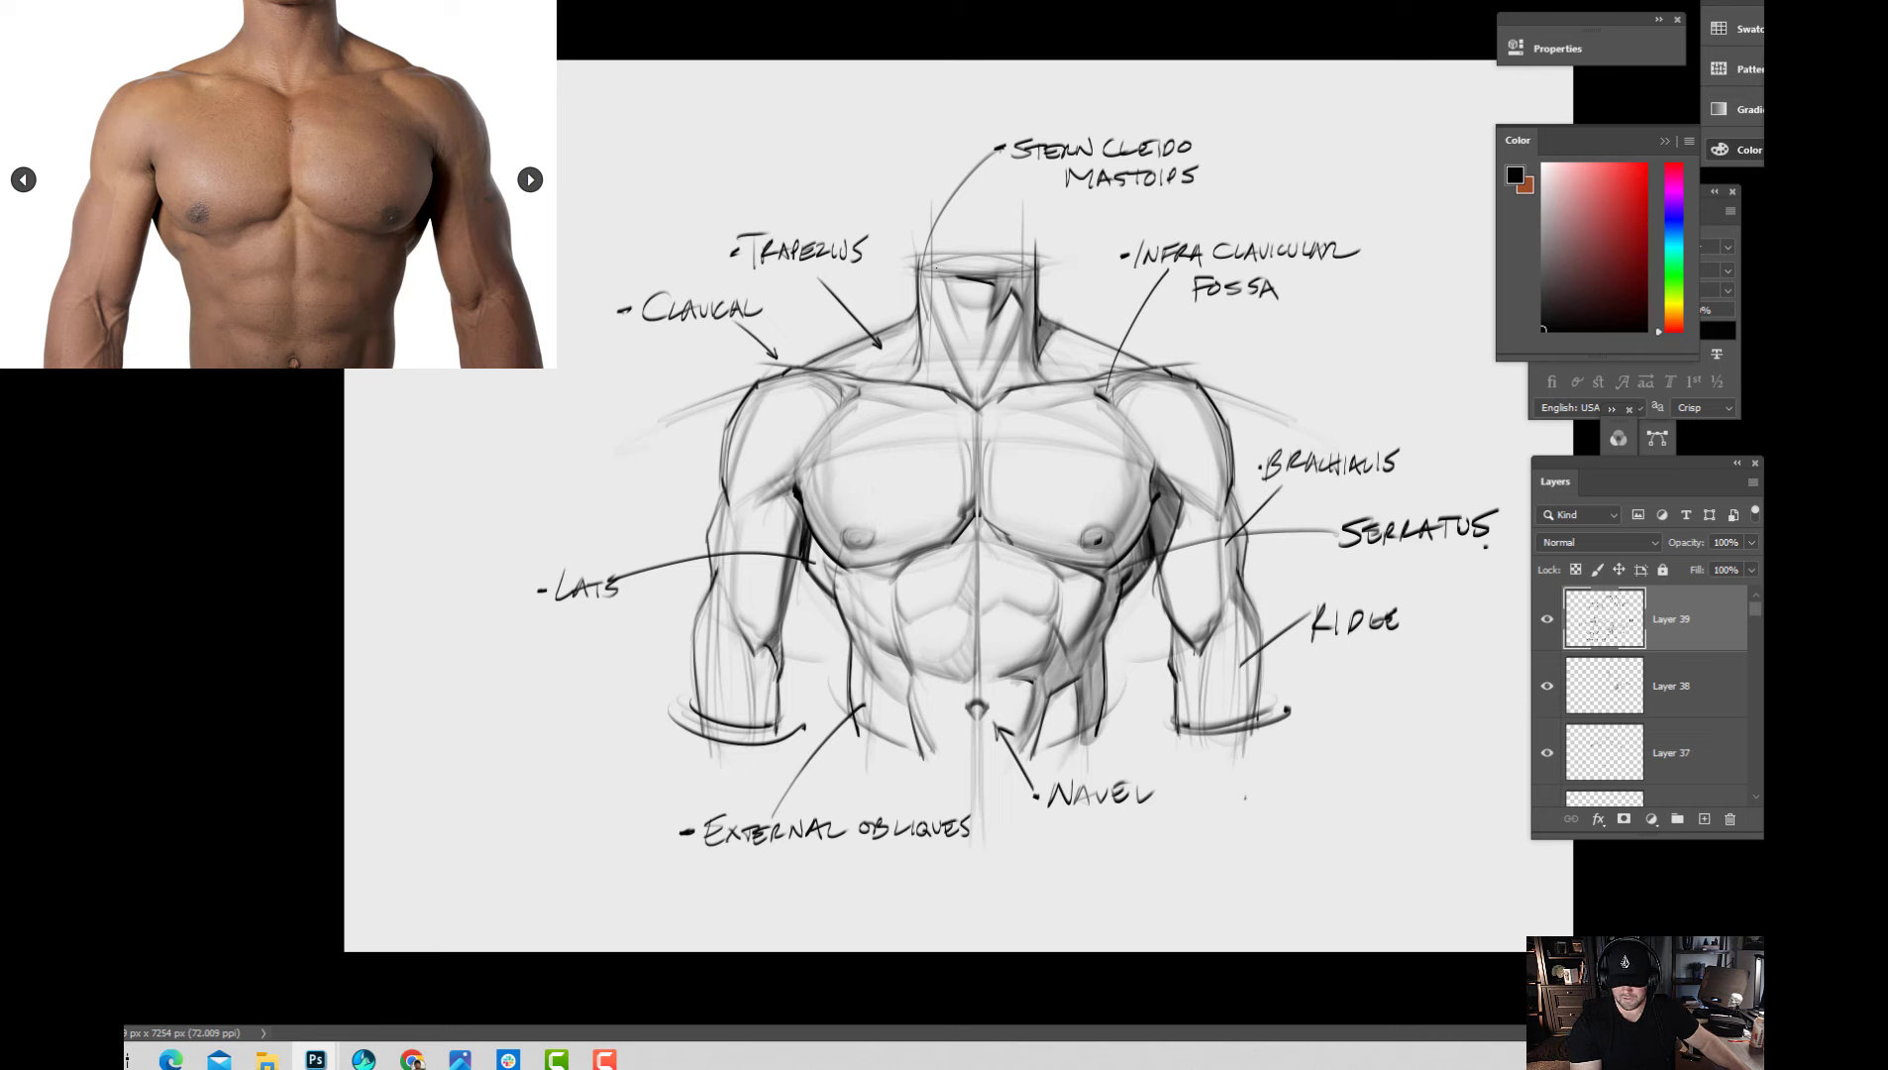
{"action": "left_click_drag", "start_coordinate": [913, 267], "coordinate": [1043, 266]}
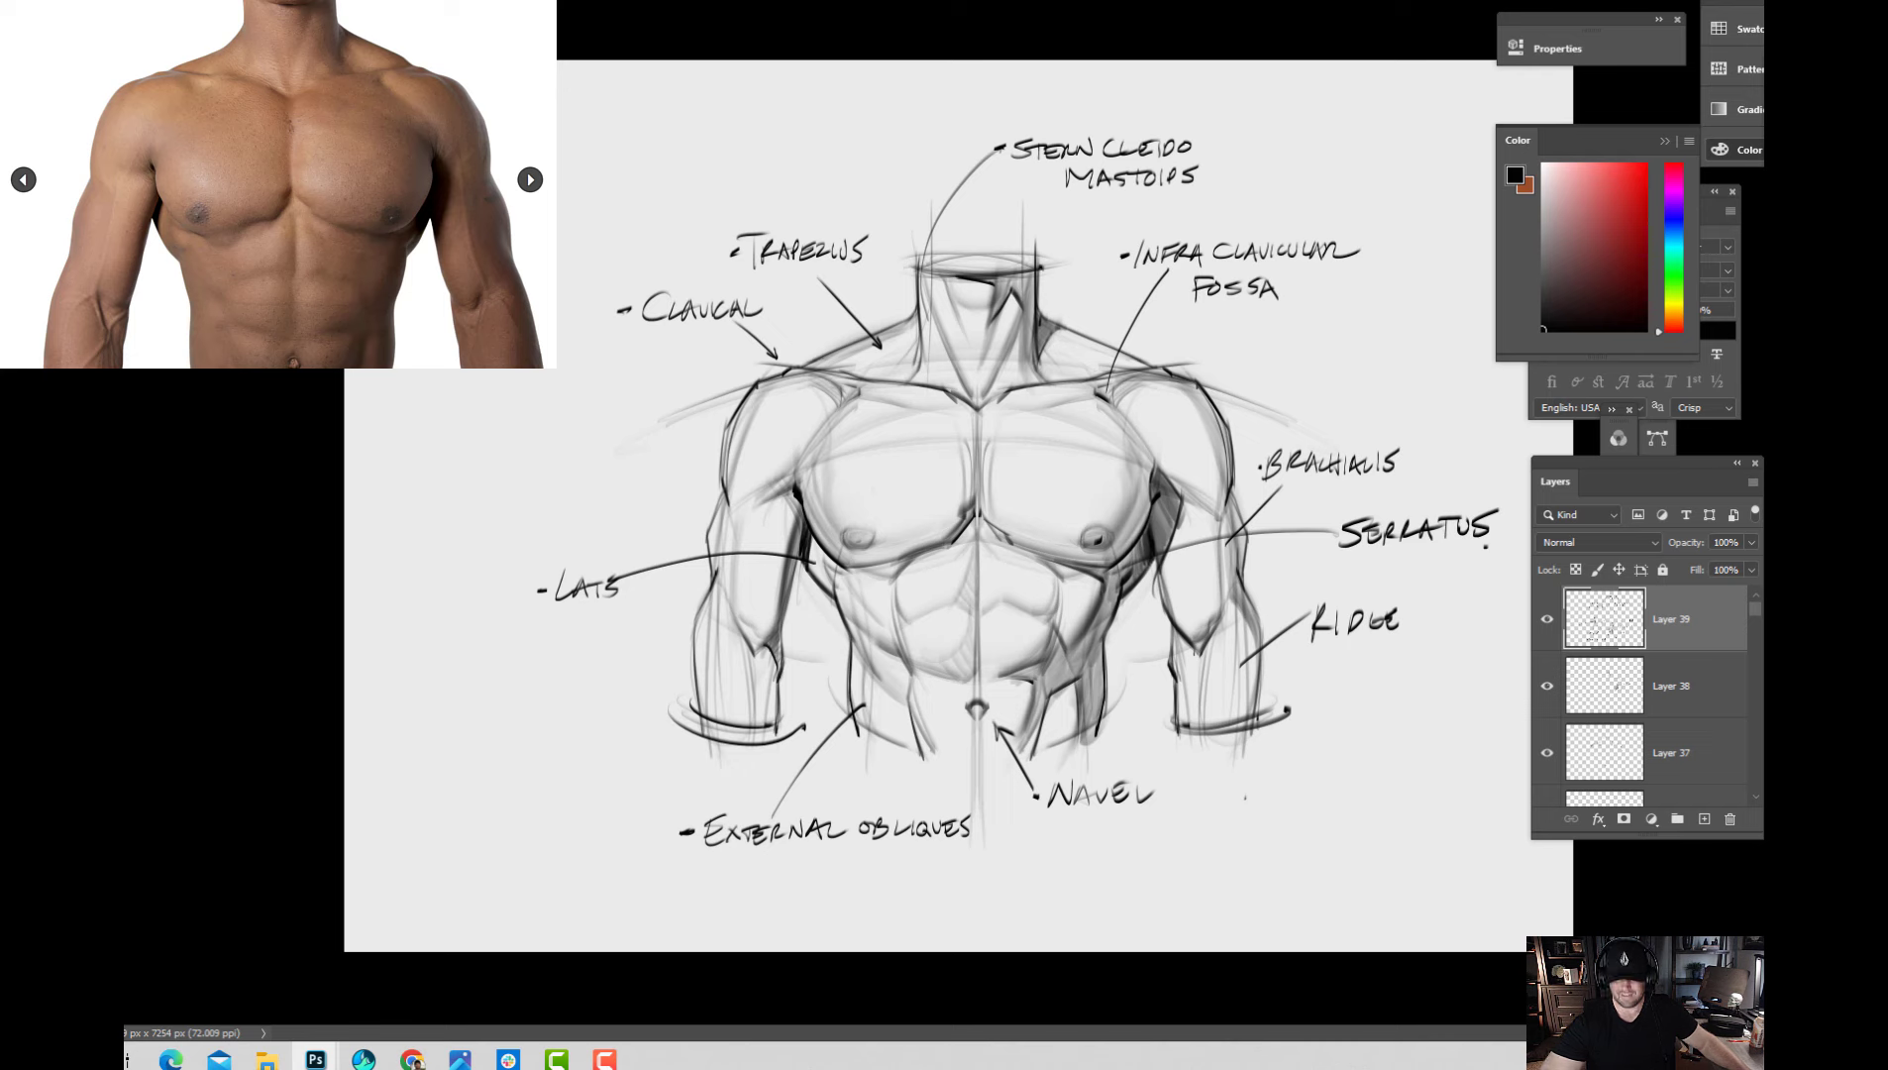
Draw a dark curve across the bottom of the waist below the navel, redoing its right-hand half up to the hip.
{"action": "mouse_move", "coordinate": [844, 723]}
{"action": "left_mouse_down"}
{"action": "mouse_move", "coordinate": [986, 764]}
{"action": "mouse_move", "coordinate": [1129, 701]}
{"action": "left_mouse_up"}
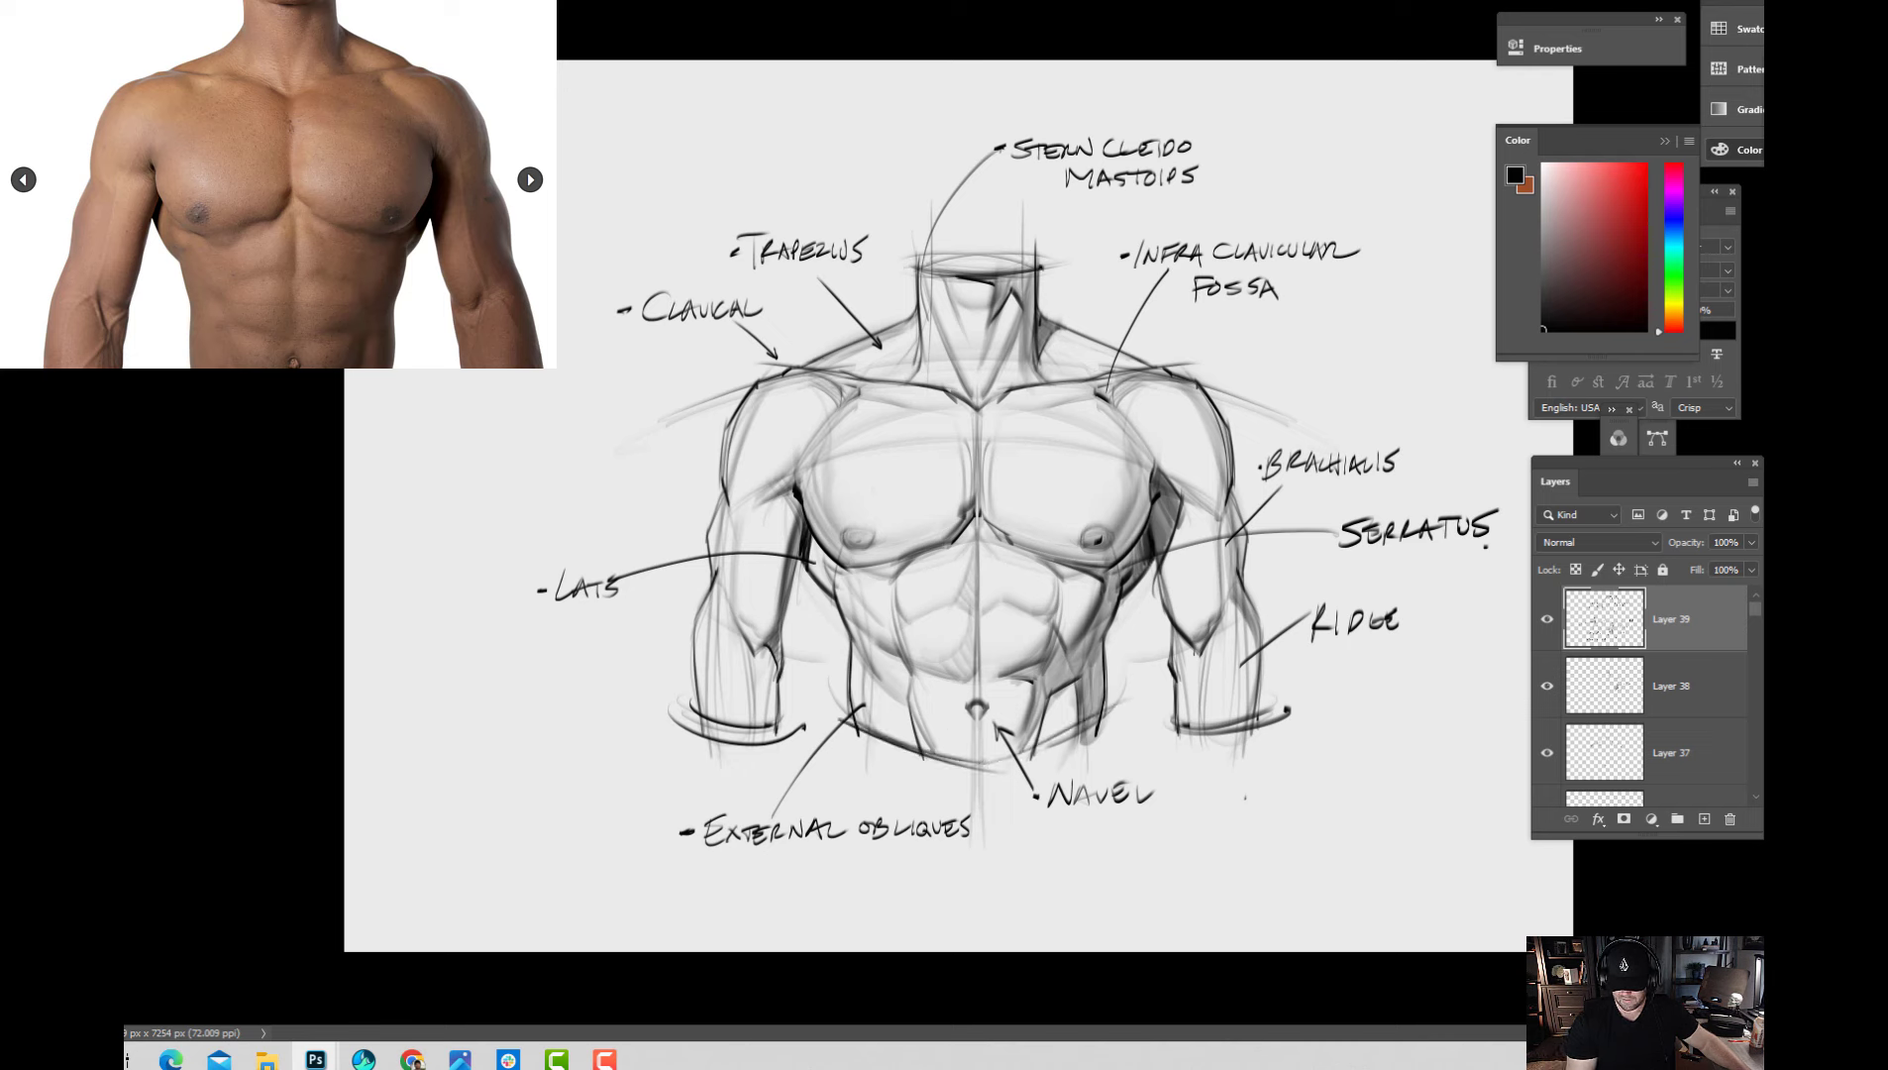
{"action": "left_click_drag", "start_coordinate": [976, 764], "coordinate": [1105, 715]}
{"action": "left_click_drag", "start_coordinate": [1105, 717], "coordinate": [1145, 695]}
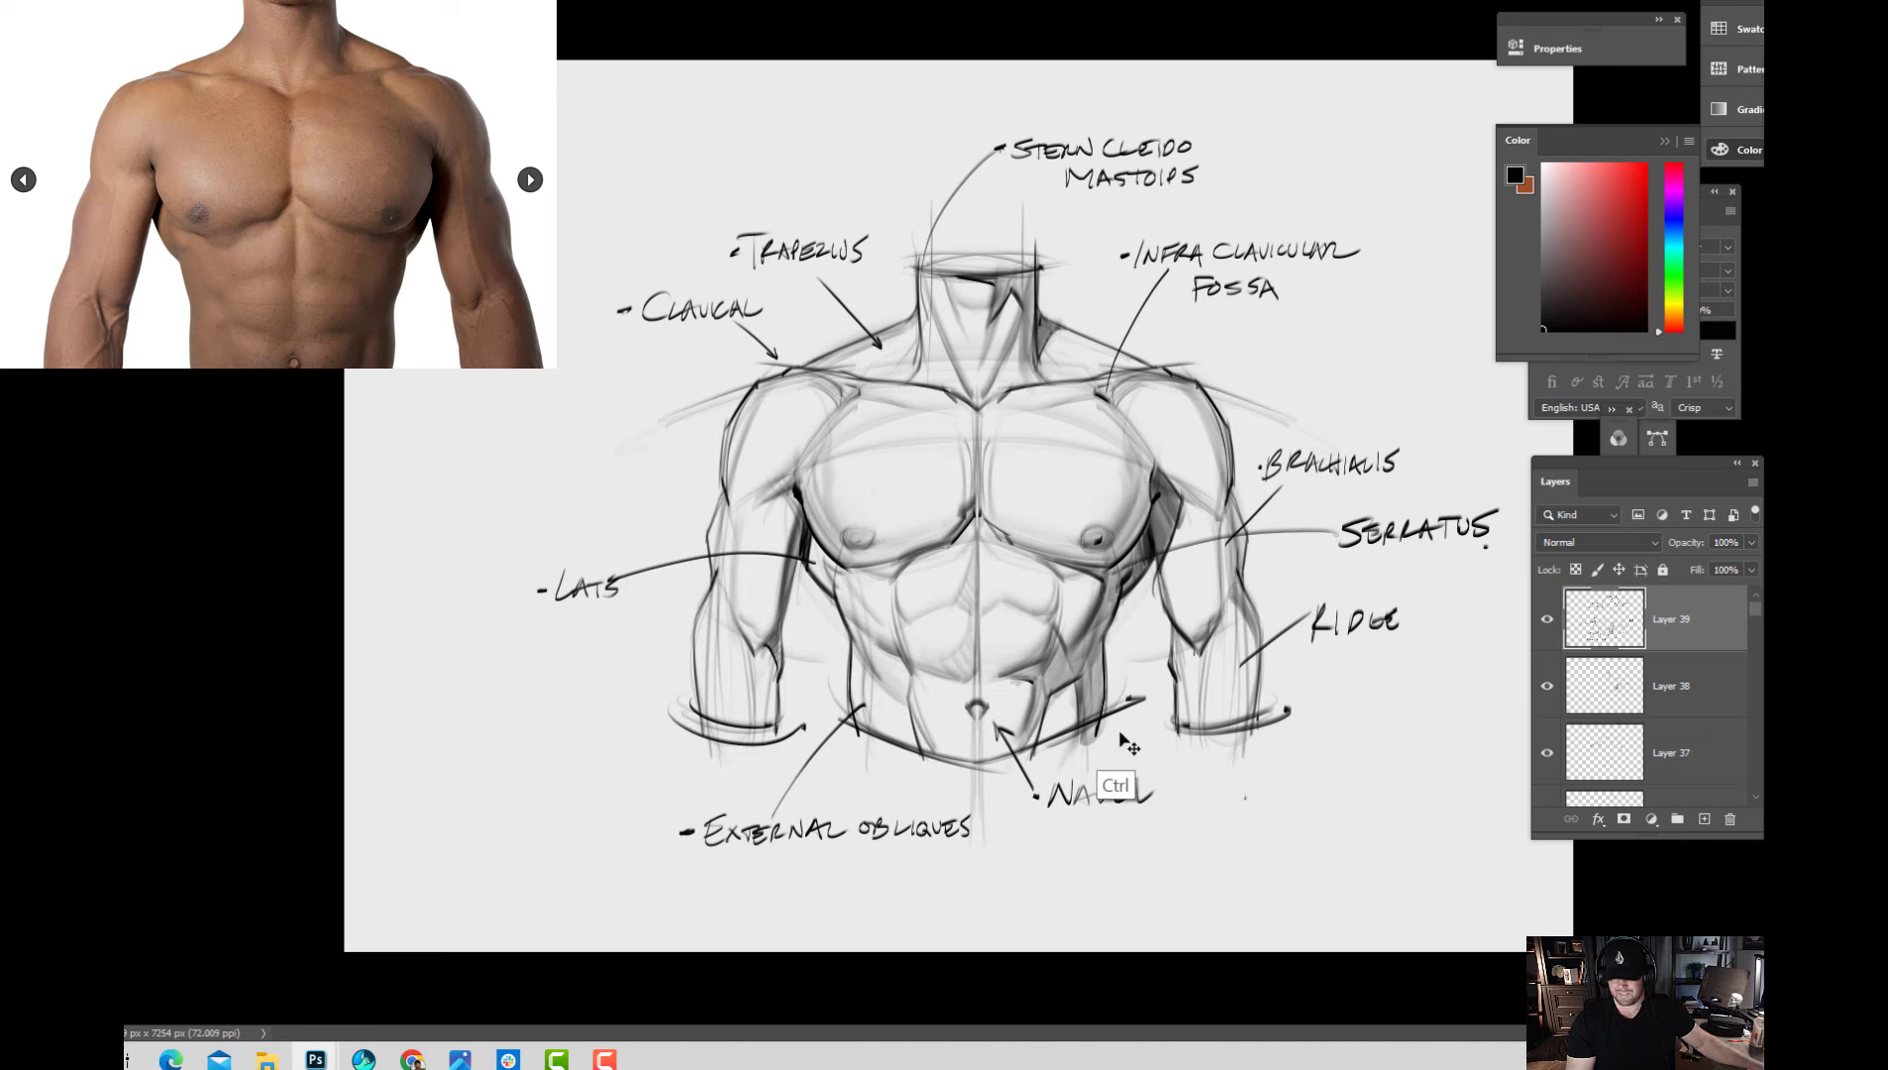
{"action": "key", "text": "ctrl+z"}
{"action": "left_click_drag", "start_coordinate": [971, 765], "coordinate": [1129, 713]}
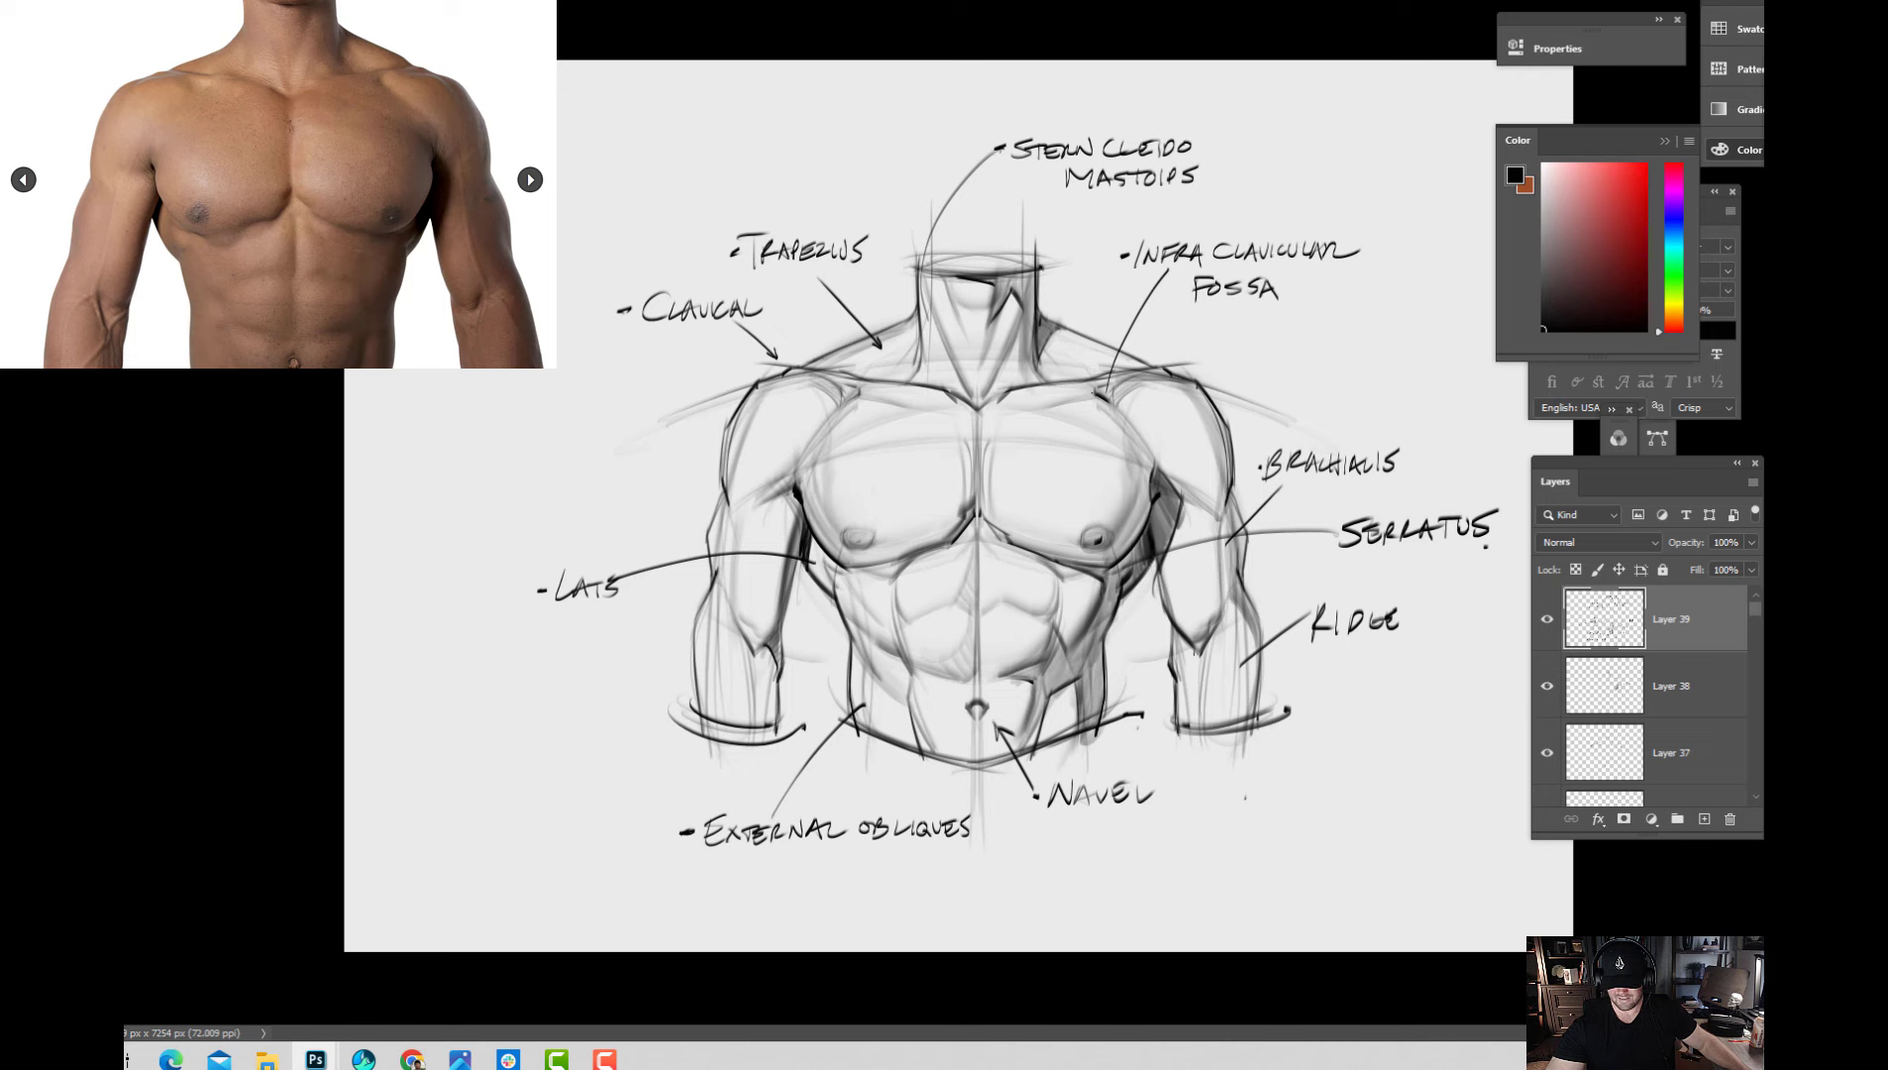
Darken the right-hand infraclavicular fossa and shade the outer edge of the right-hand deltoid with a sampled grey.
{"action": "left_click_drag", "start_coordinate": [1092, 392], "coordinate": [1102, 401]}
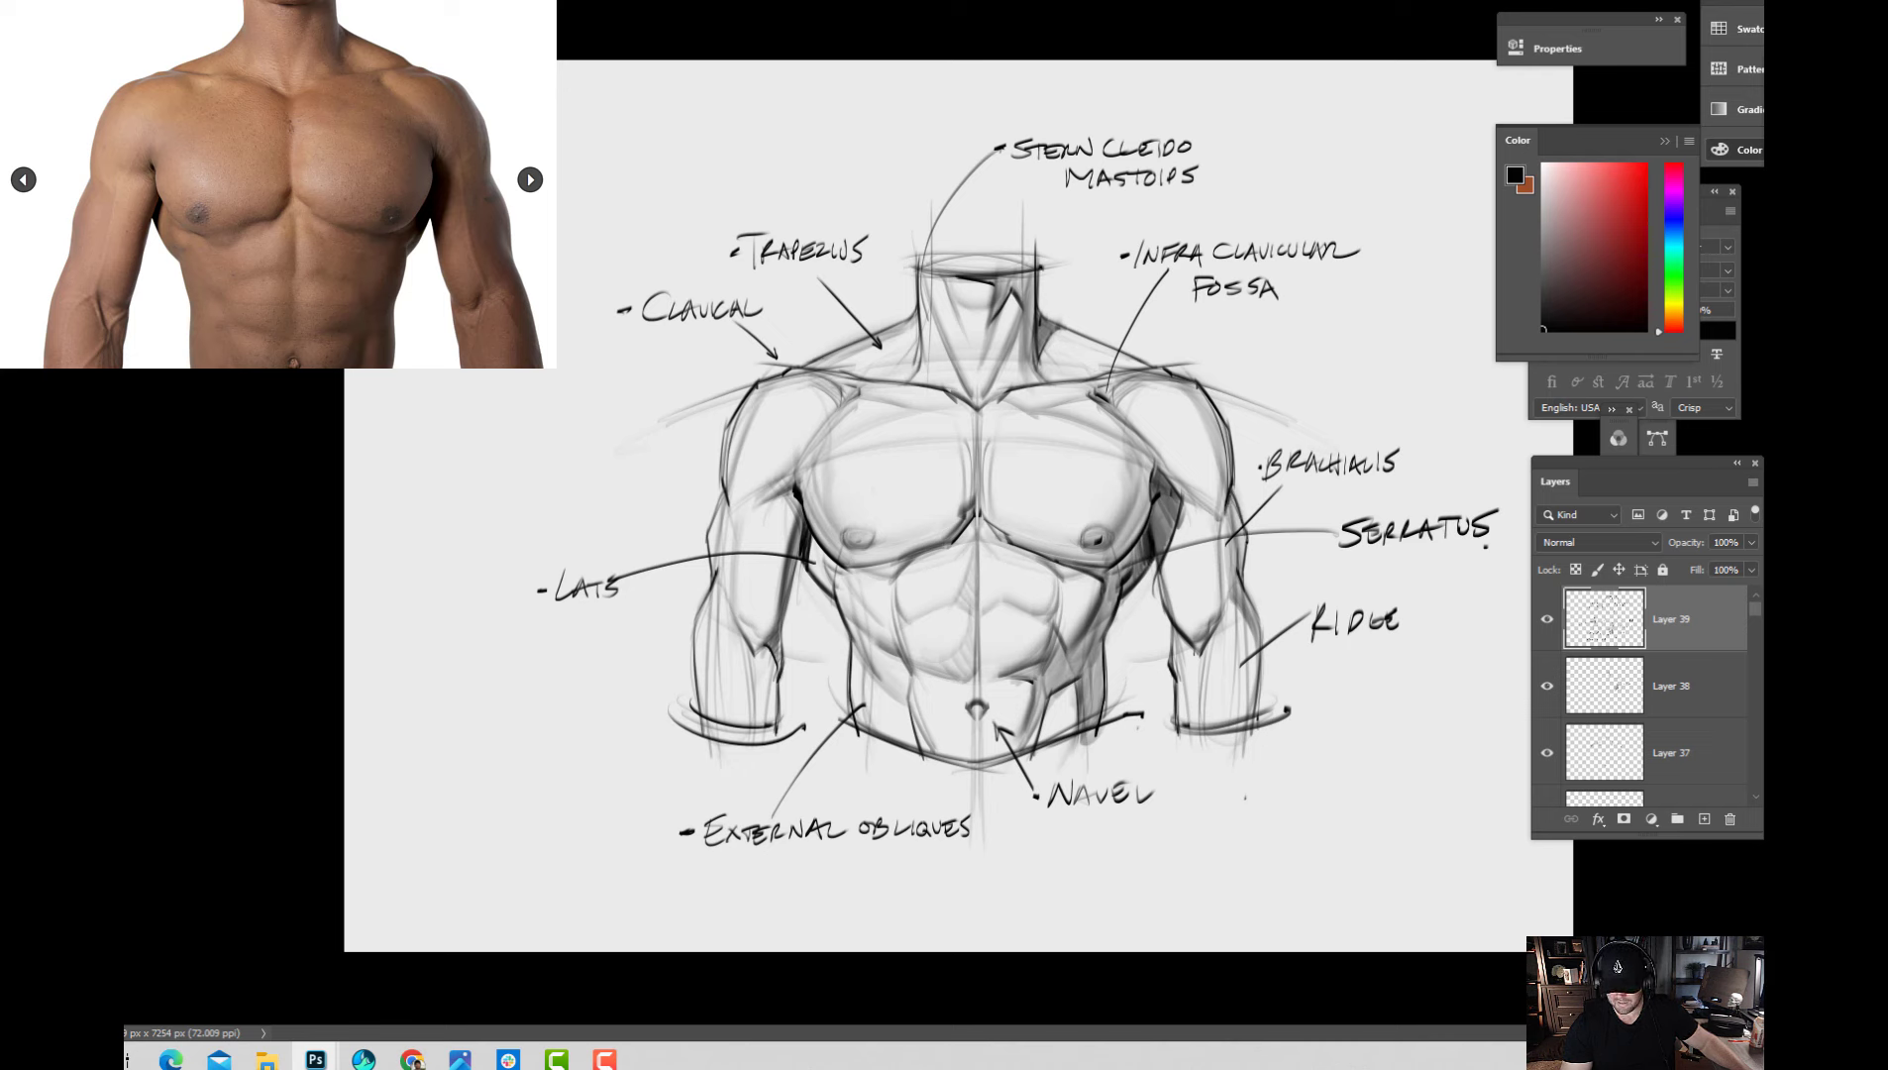
{"action": "key", "text": "ctrl+minus"}
{"action": "key", "text": "ctrl+plus"}
{"action": "key", "text": "ctrl+minus"}
{"action": "key", "text": "ctrl+plus"}
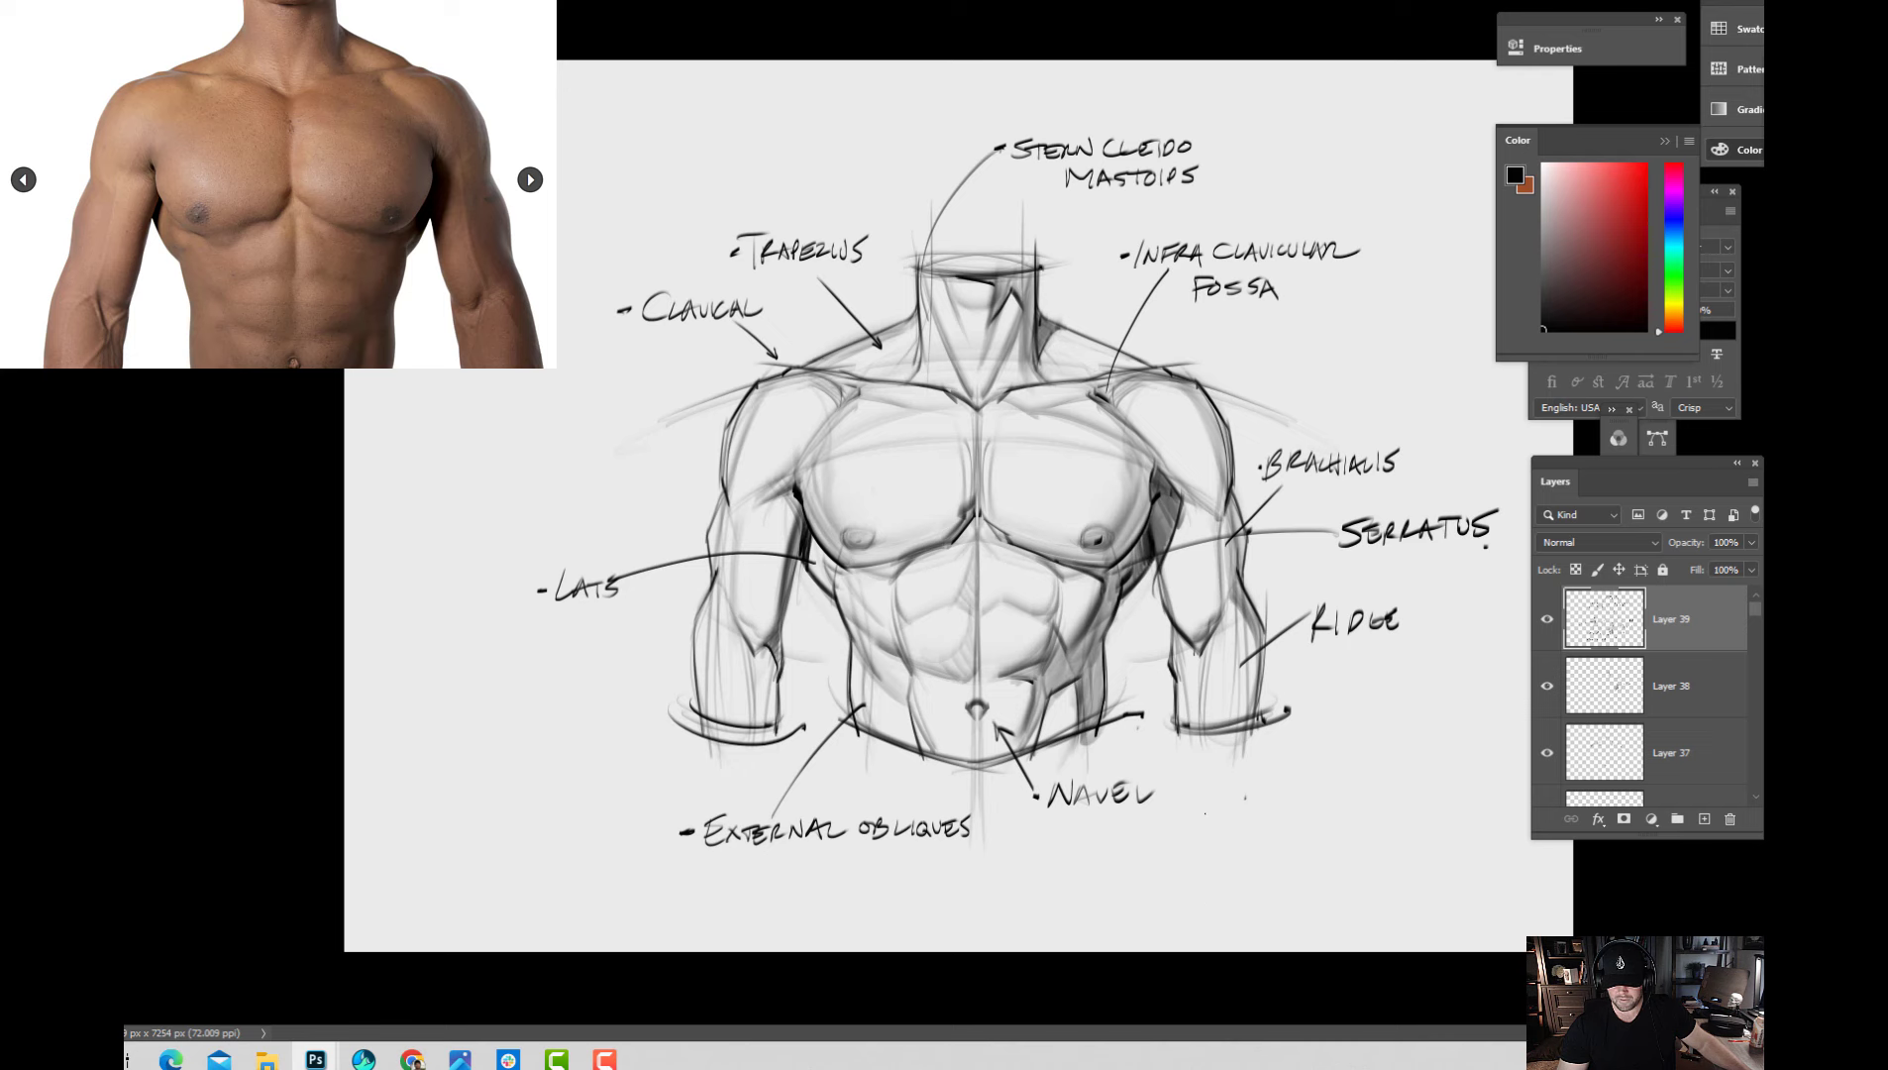
{"action": "left_click", "coordinate": [1220, 432], "text": "alt"}
{"action": "mouse_move", "coordinate": [1225, 427]}
{"action": "left_mouse_down"}
{"action": "mouse_move", "coordinate": [1231, 482]}
{"action": "mouse_move", "coordinate": [1225, 451]}
{"action": "left_mouse_up"}
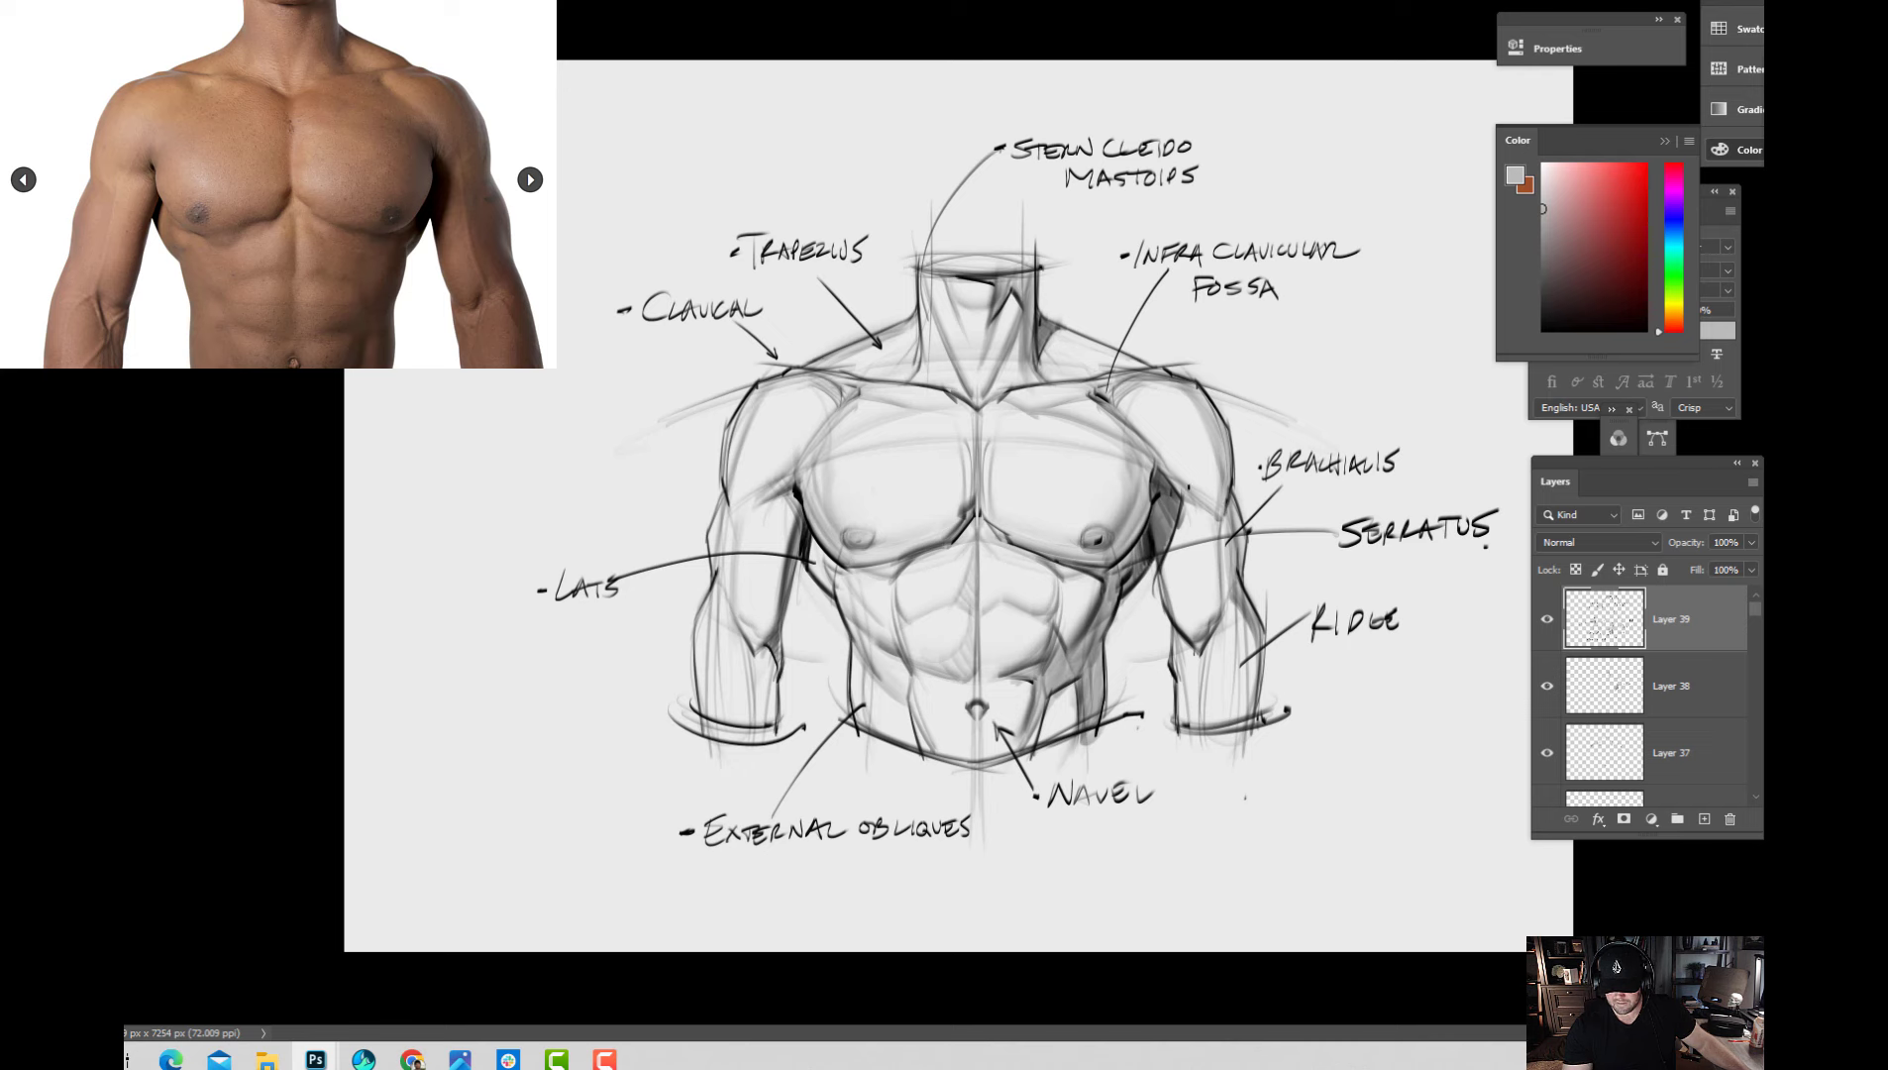
{"action": "left_click", "coordinate": [1194, 474], "text": "alt"}
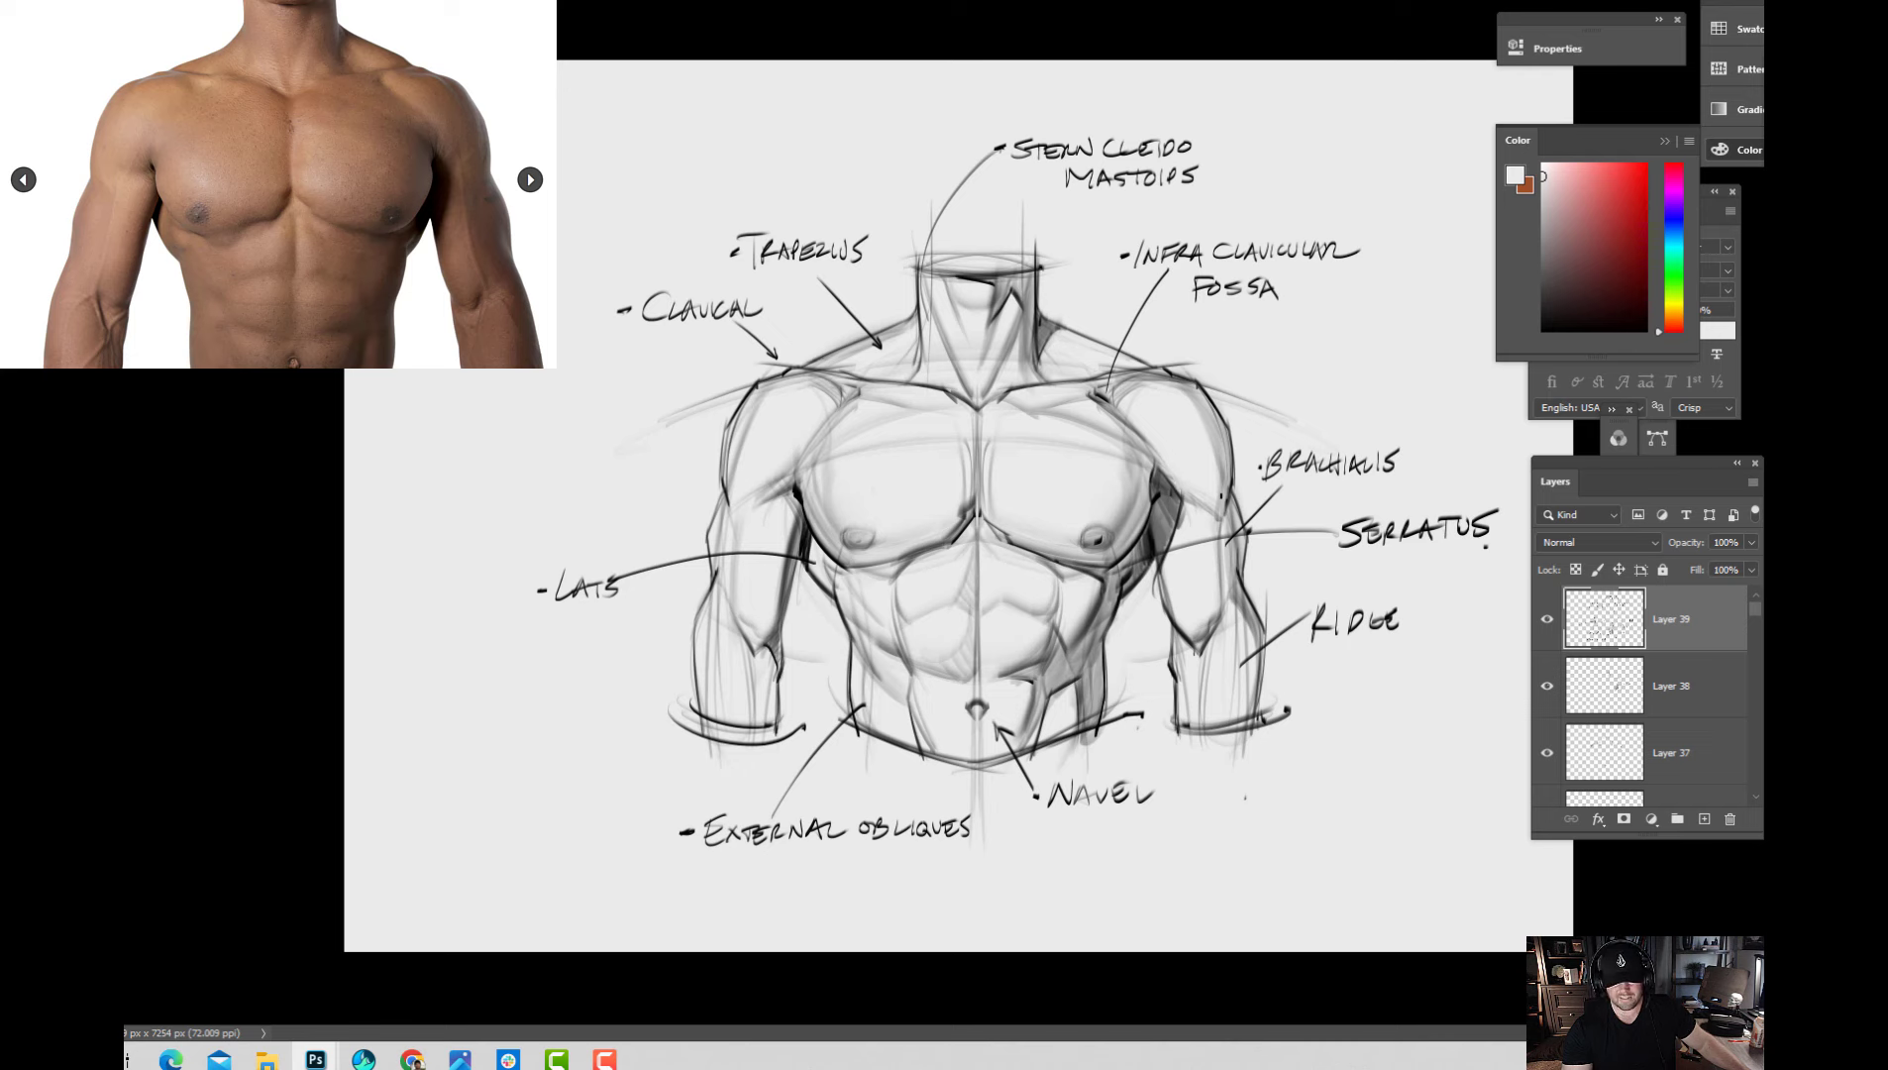
{"action": "left_click", "coordinate": [1166, 994], "text": "alt"}
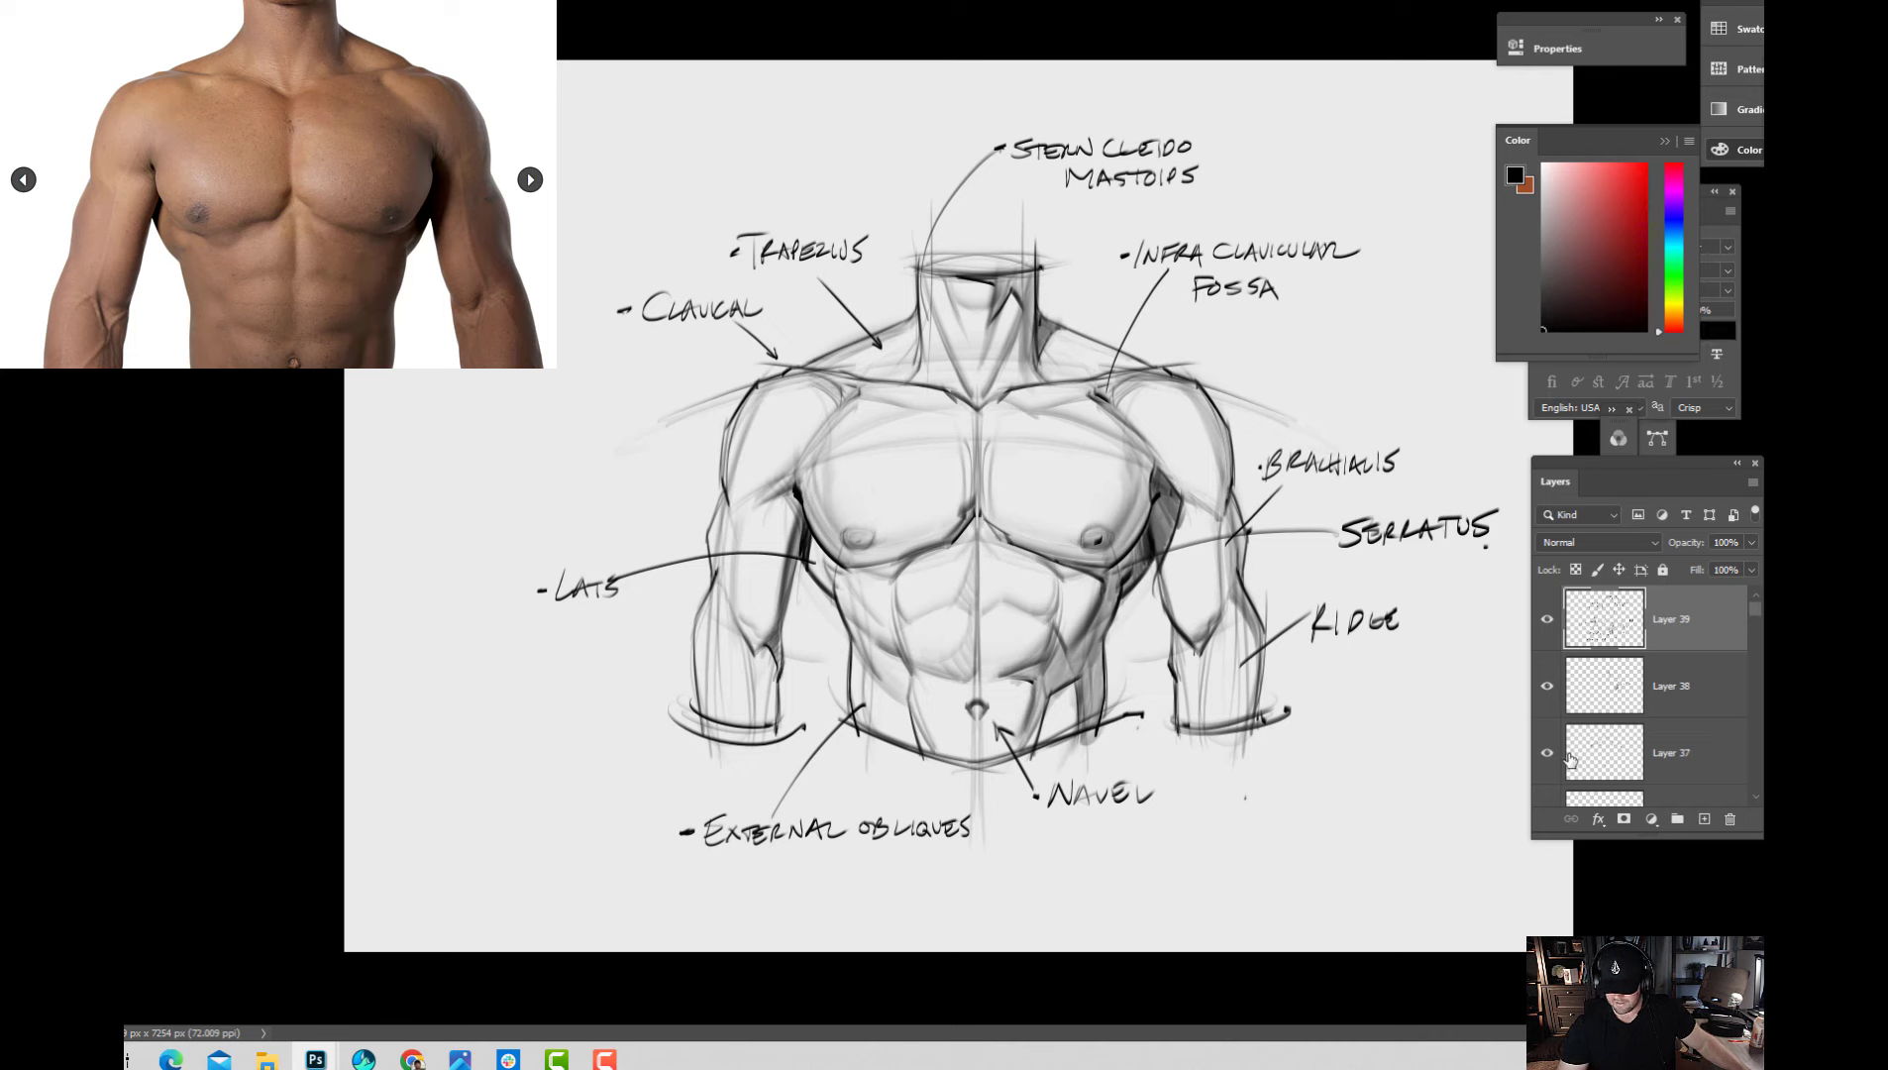